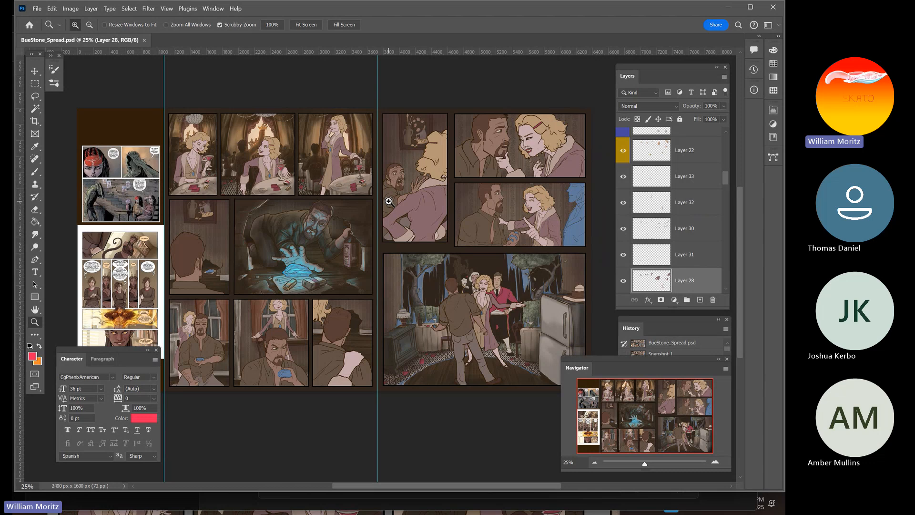
Switch to the Photos viewer and examine the panel of the frightened man in BlueStone_Spread_05.jpg
{"action": "key", "text": "super"}
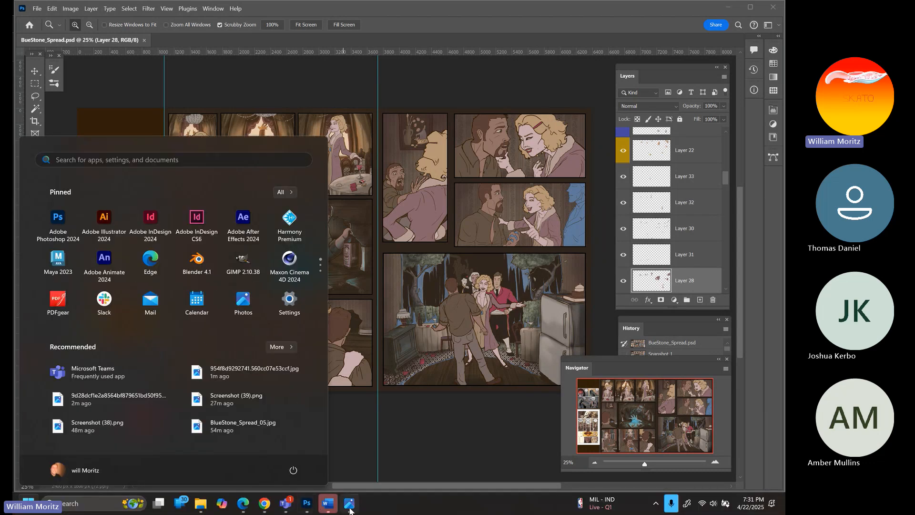
{"action": "mouse_move", "coordinate": [350, 509]}
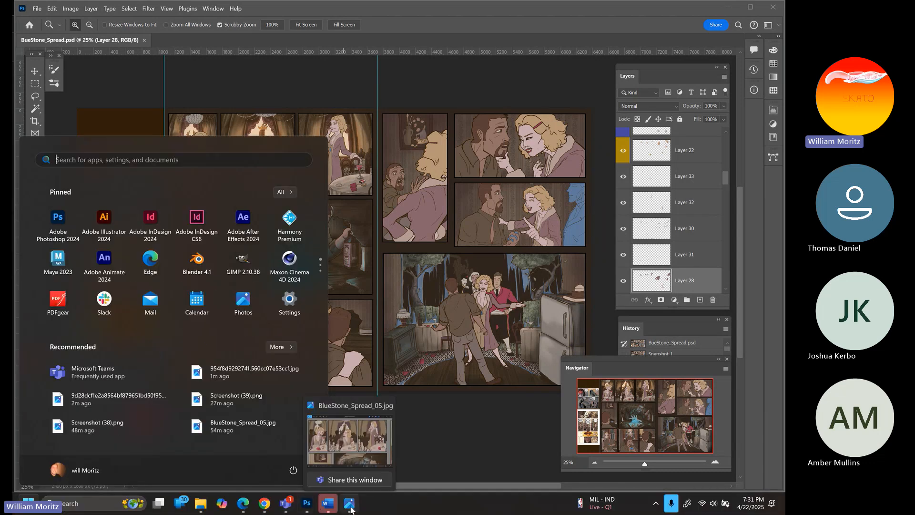
{"action": "left_click", "coordinate": [350, 509]}
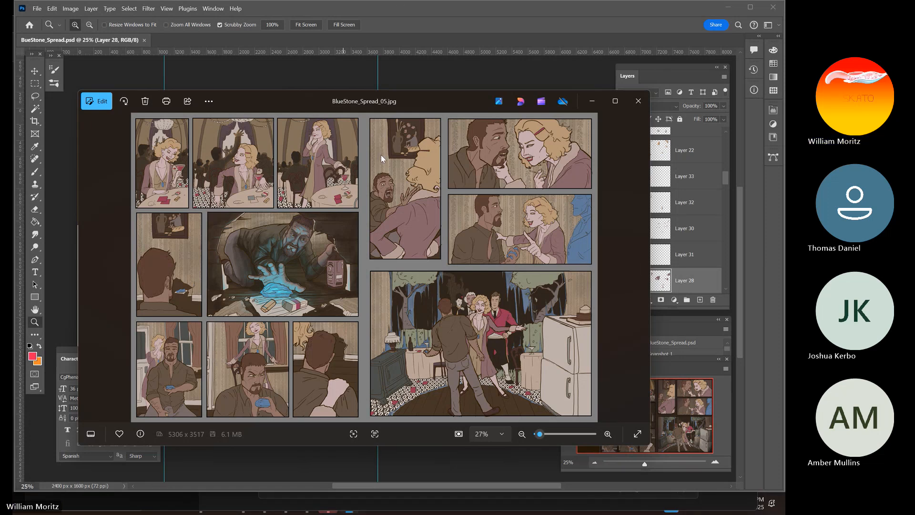
{"action": "scroll", "coordinate": [381, 155], "scroll_direction": "up", "scroll_amount": 5}
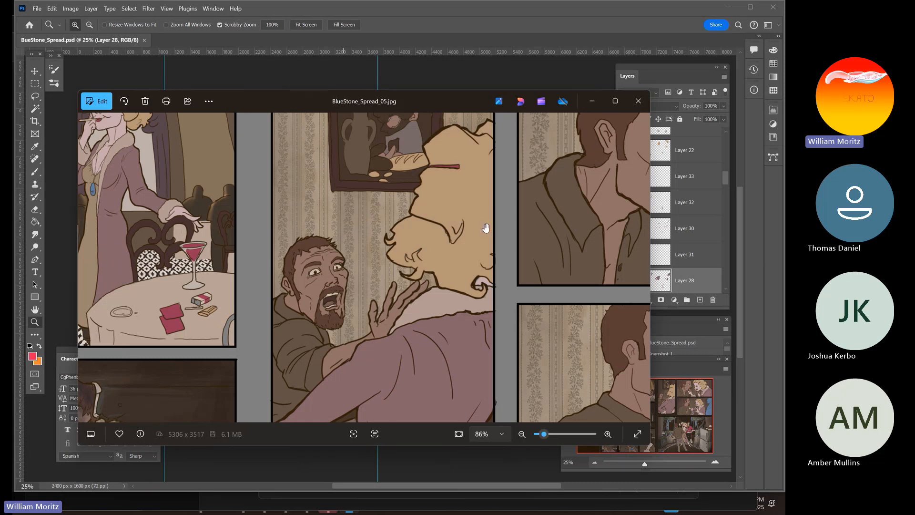
{"action": "scroll", "coordinate": [353, 233], "scroll_direction": "down", "scroll_amount": 6}
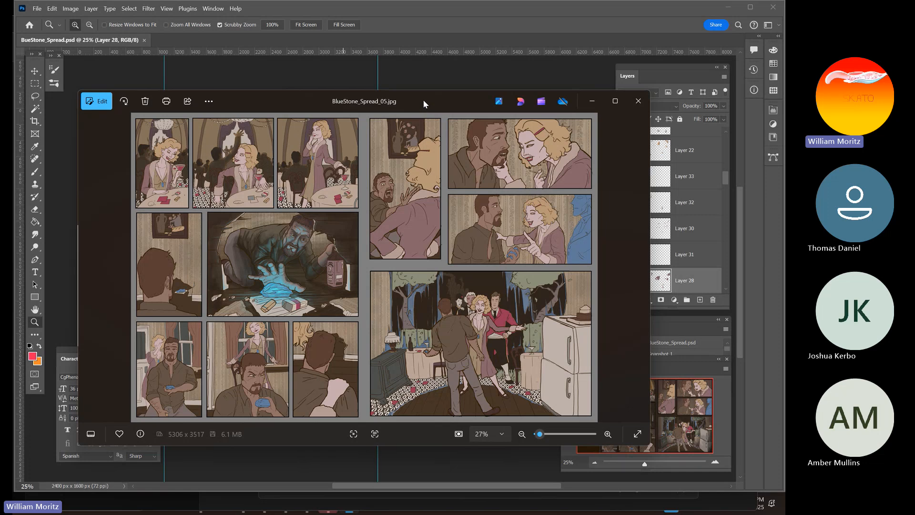
Move the image viewer aside and examine the panel of the man reaching for the glowing blue stone up close
{"action": "left_click_drag", "start_coordinate": [422, 99], "coordinate": [622, 120]}
{"action": "scroll", "coordinate": [468, 251], "scroll_direction": "up", "scroll_amount": 5}
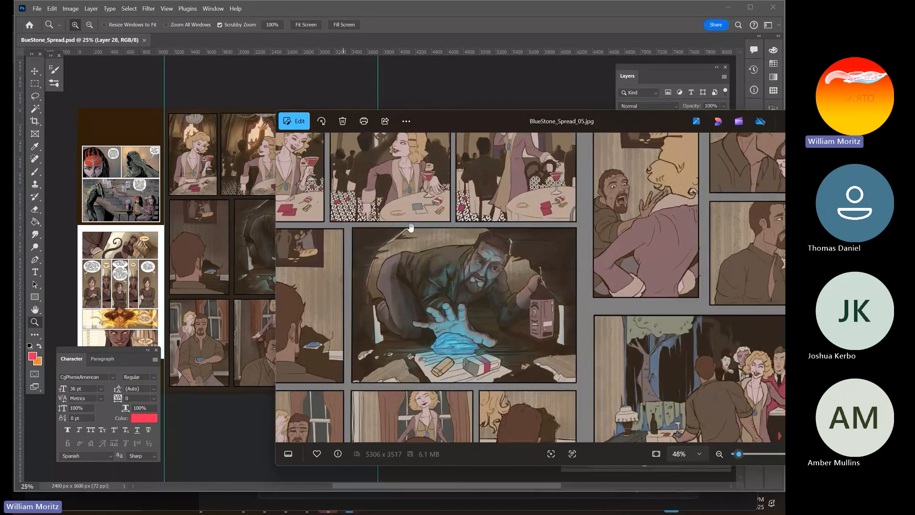
{"action": "scroll", "coordinate": [405, 273], "scroll_direction": "up", "scroll_amount": 3}
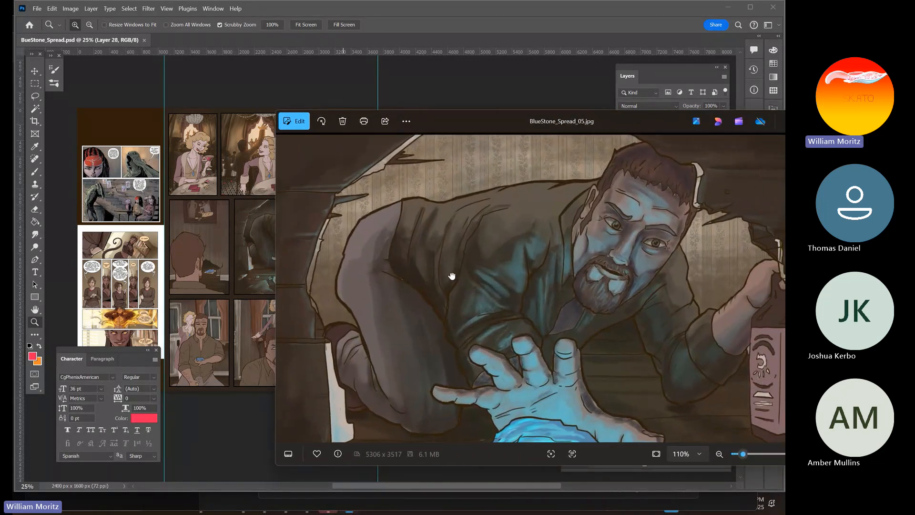
{"action": "scroll", "coordinate": [386, 262], "scroll_direction": "down", "scroll_amount": 2}
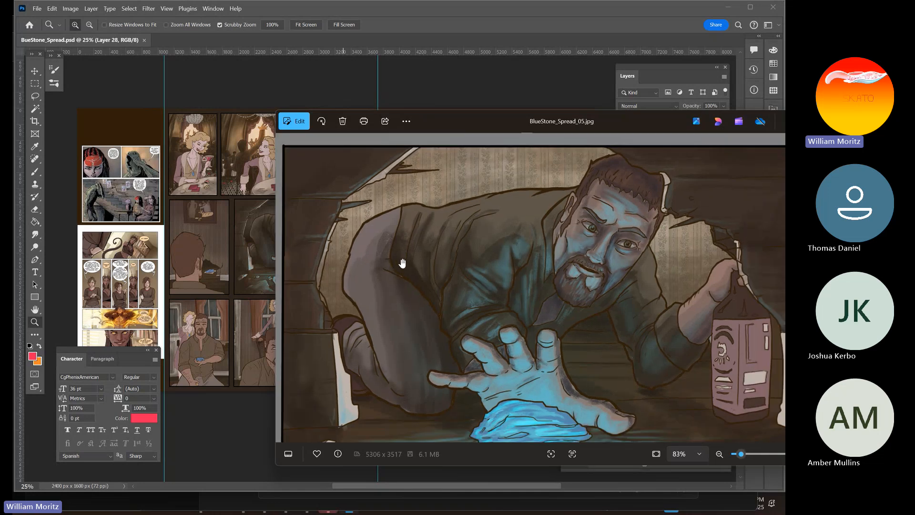
{"action": "left_click_drag", "start_coordinate": [481, 288], "coordinate": [448, 257]}
{"action": "left_click_drag", "start_coordinate": [472, 308], "coordinate": [477, 277]}
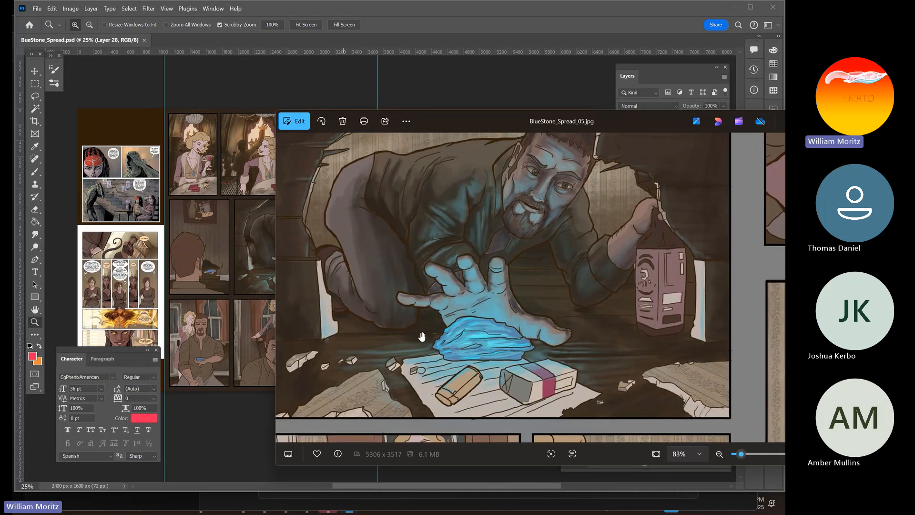
{"action": "left_click_drag", "start_coordinate": [389, 265], "coordinate": [424, 337]}
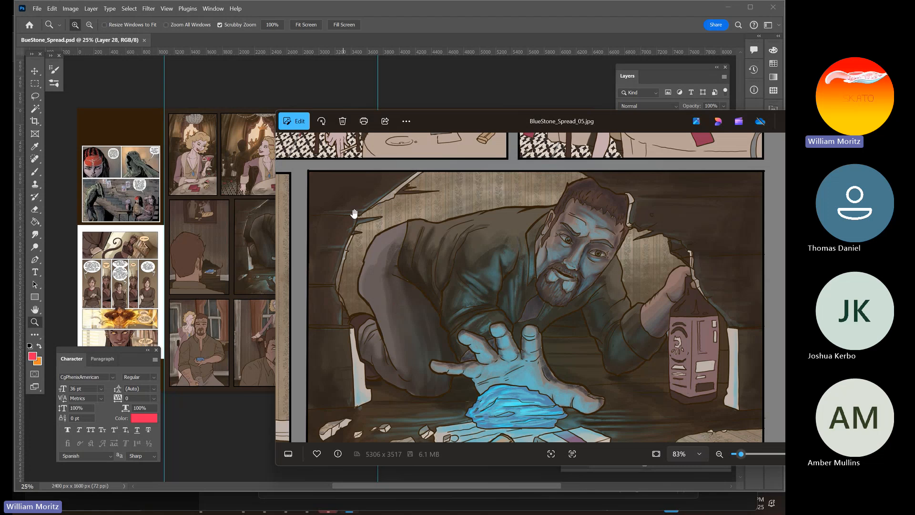
Frame the whole blue stone panel in the image viewer and move its window clear of the Photoshop document
{"action": "left_click_drag", "start_coordinate": [443, 122], "coordinate": [309, 330]}
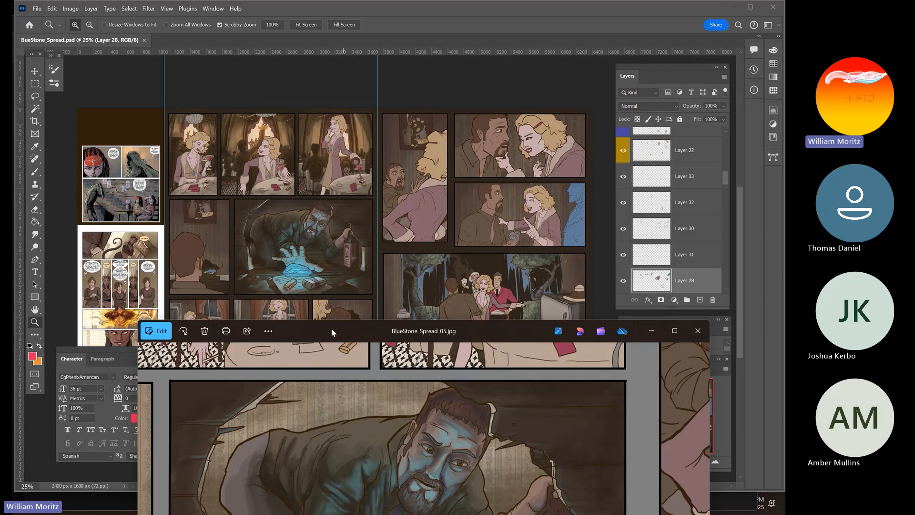
{"action": "left_click_drag", "start_coordinate": [331, 328], "coordinate": [269, 110]}
{"action": "left_click_drag", "start_coordinate": [359, 357], "coordinate": [372, 303]}
{"action": "scroll", "coordinate": [371, 299], "scroll_direction": "down", "scroll_amount": 1}
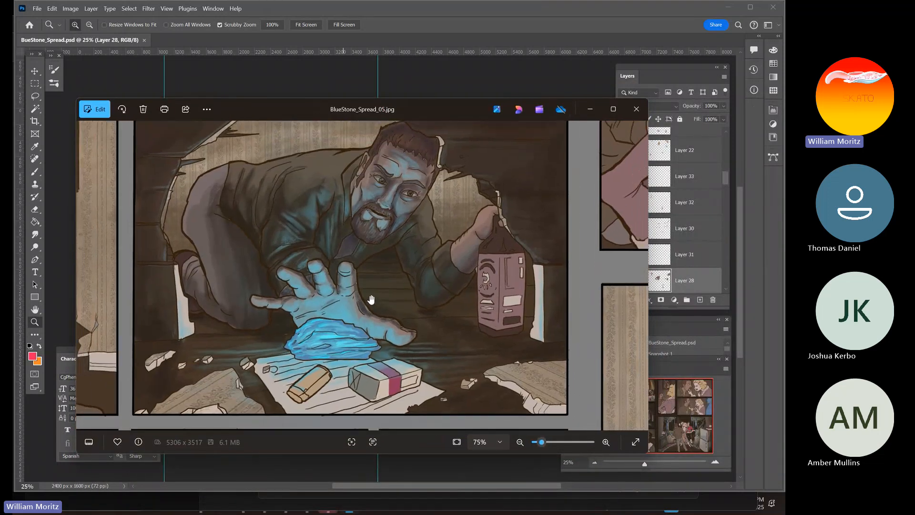
{"action": "scroll", "coordinate": [371, 299], "scroll_direction": "down", "scroll_amount": 2}
{"action": "left_click_drag", "start_coordinate": [294, 110], "coordinate": [622, 79]}
Switch to Photoshop and examine the blue stone panel at 100%, moving the Character panel off the artwork
{"action": "left_click", "coordinate": [295, 232]}
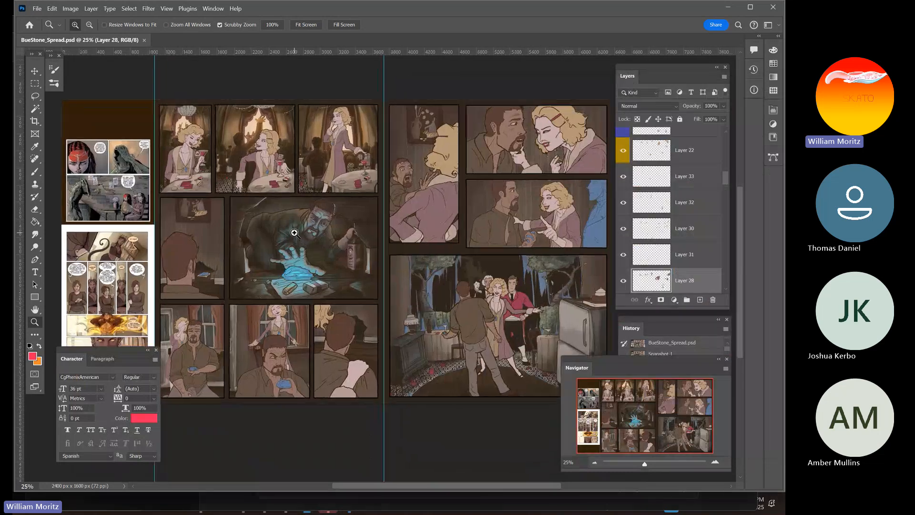
{"action": "left_click", "coordinate": [295, 233]}
{"action": "left_click", "coordinate": [294, 234]}
{"action": "left_click", "coordinate": [292, 238]}
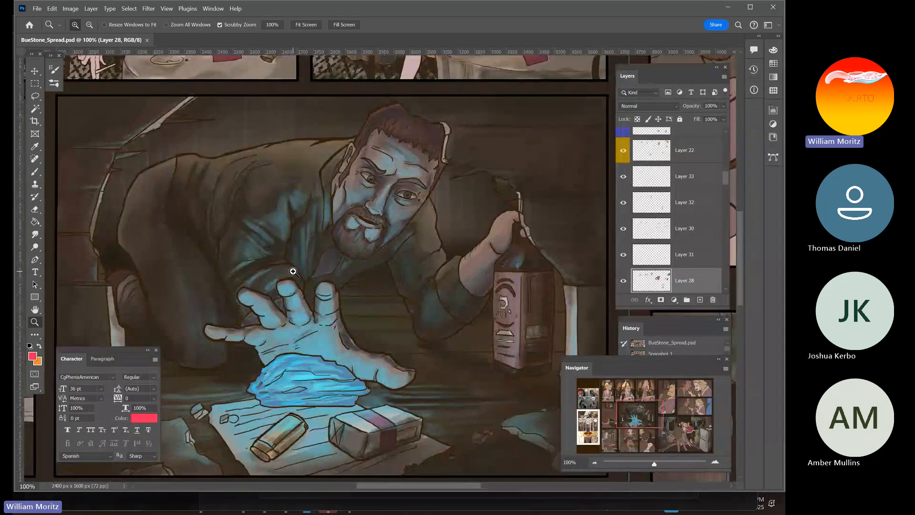
{"action": "left_click_drag", "start_coordinate": [293, 271], "coordinate": [259, 220]}
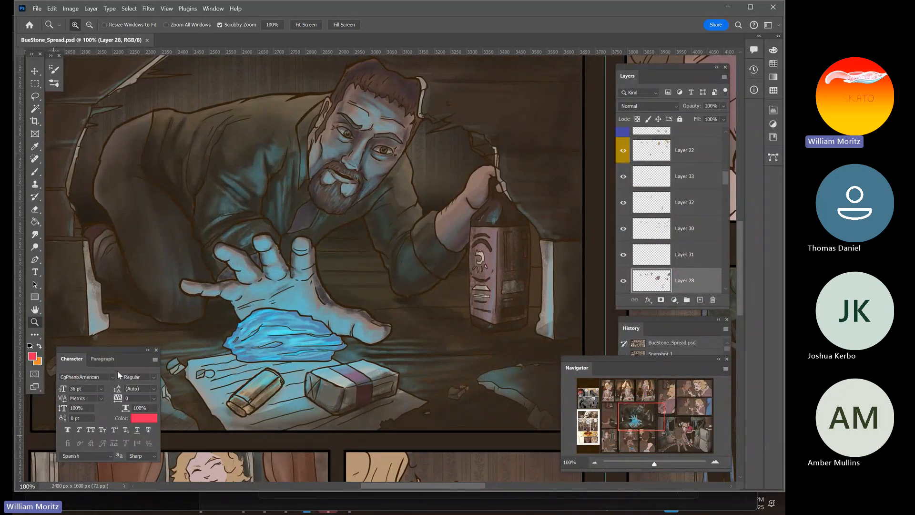
{"action": "left_click_drag", "start_coordinate": [126, 352], "coordinate": [118, 431]}
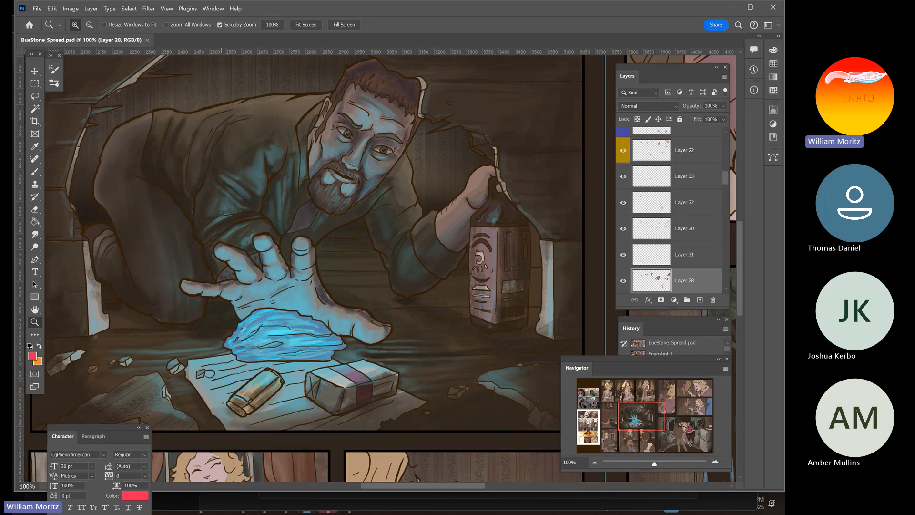
Switch back to Photos and place the BlueStone_Spread_05.jpg window below the Photoshop artwork to compare both versions of the panel
{"action": "key", "text": "super"}
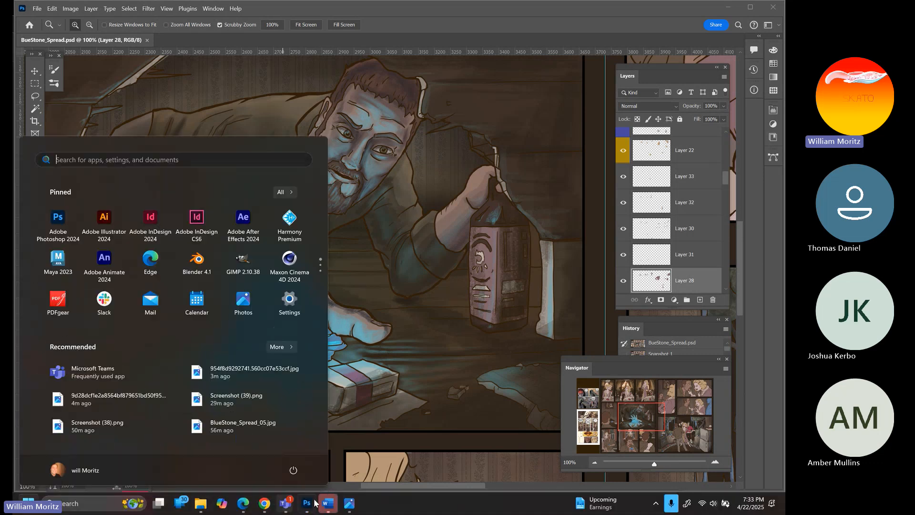
{"action": "left_click", "coordinate": [351, 507]}
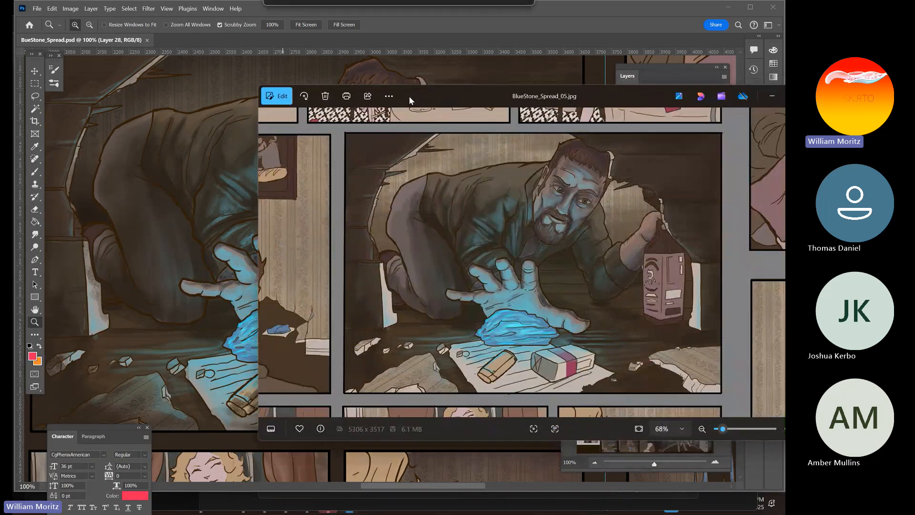
{"action": "left_click_drag", "start_coordinate": [409, 96], "coordinate": [232, 98]}
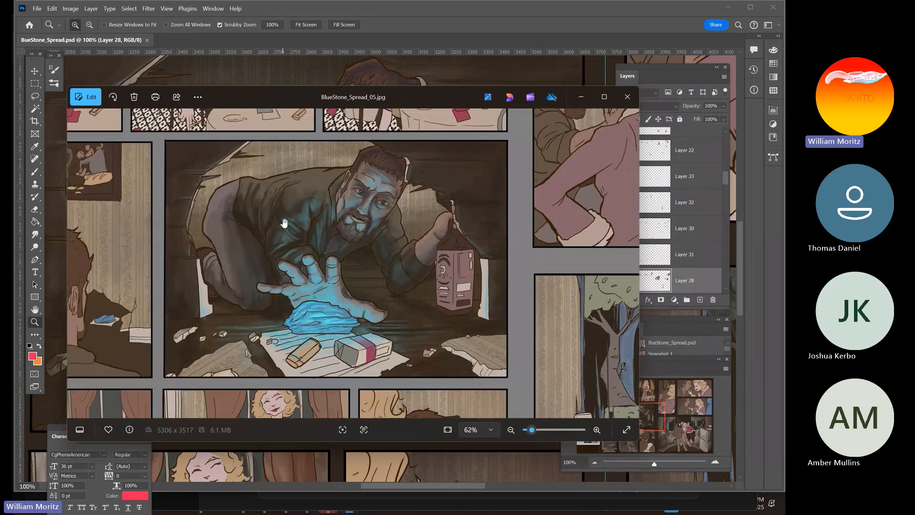
{"action": "scroll", "coordinate": [281, 205], "scroll_direction": "up", "scroll_amount": 2}
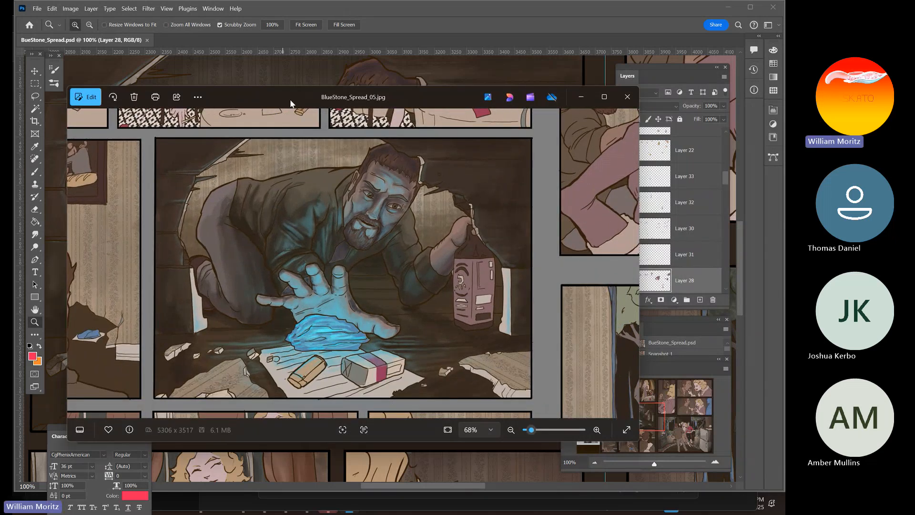
{"action": "left_click_drag", "start_coordinate": [284, 95], "coordinate": [424, 322]}
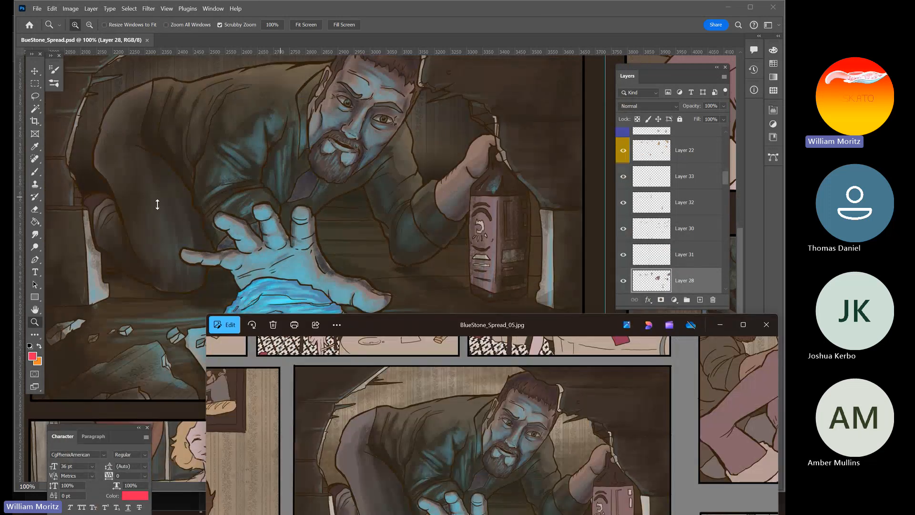
Switch to Photoshop and select the WALLSHADOW layer through the wall in the panel with the blue figure
{"action": "left_click", "coordinate": [35, 326]}
{"action": "key", "text": "space"}
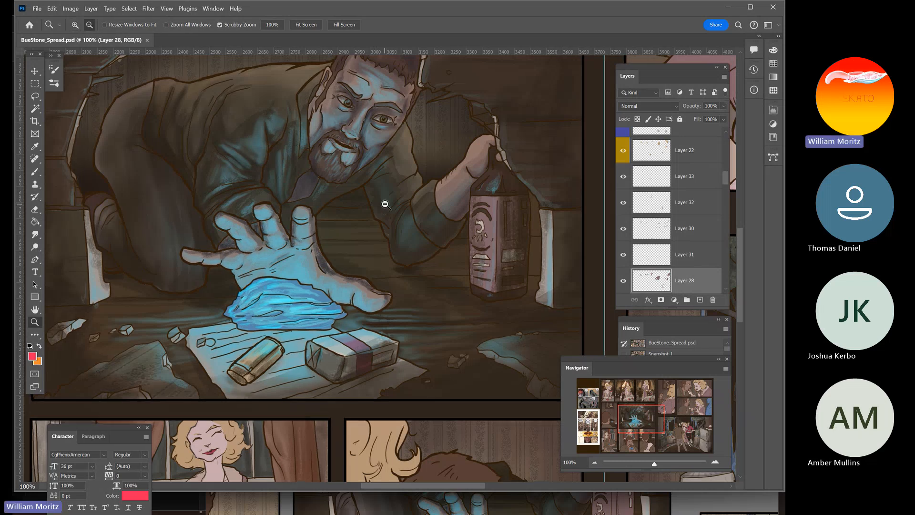
{"action": "scroll", "coordinate": [385, 204], "scroll_direction": "down", "scroll_amount": 3}
{"action": "left_click_drag", "start_coordinate": [385, 205], "coordinate": [250, 274]}
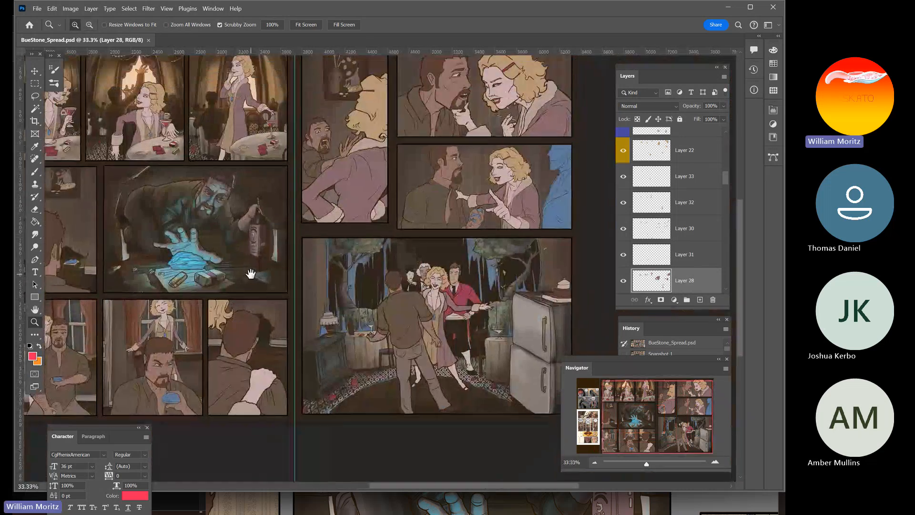
{"action": "key", "text": "v"}
{"action": "right_click", "coordinate": [414, 160]}
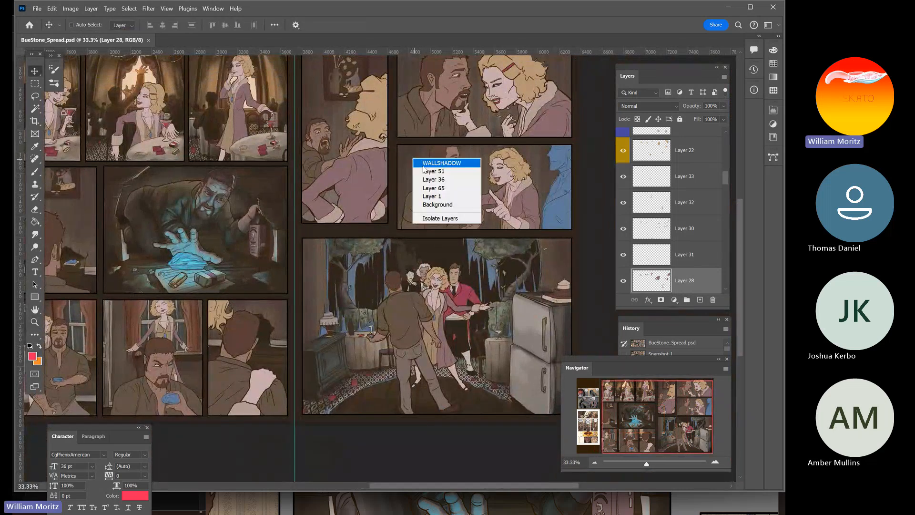
{"action": "left_click", "coordinate": [425, 164]}
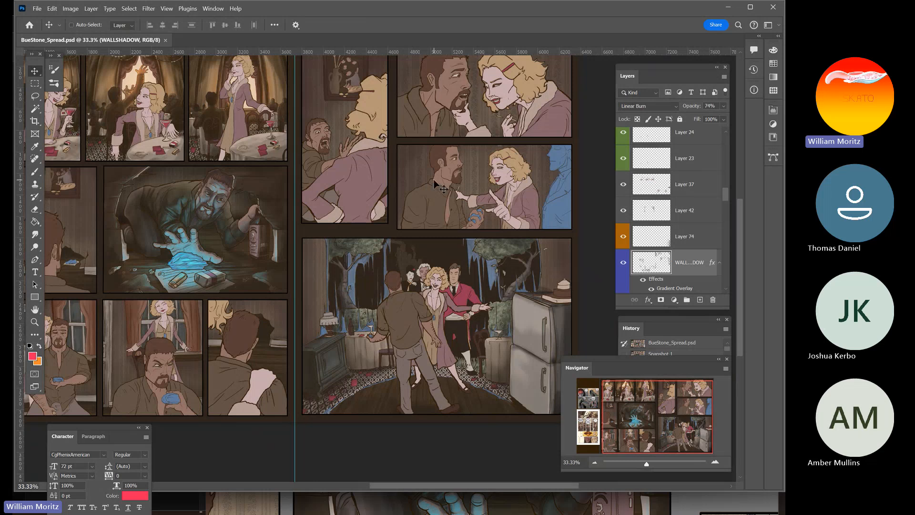
Hide the WALLSHADOW layer to inspect the walls behind the couple without their shadows
{"action": "key", "text": "space"}
{"action": "left_click_drag", "start_coordinate": [394, 185], "coordinate": [373, 233]}
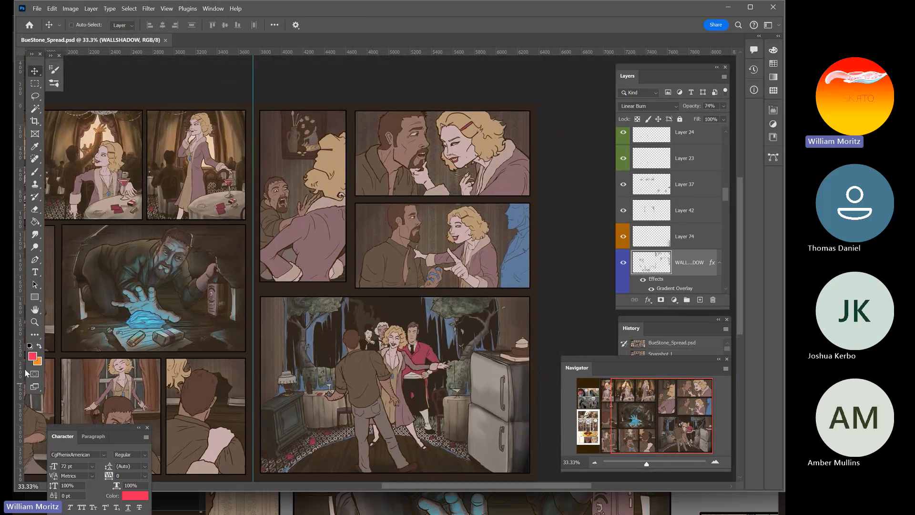
{"action": "left_click", "coordinate": [35, 322]}
{"action": "left_click", "coordinate": [458, 252]}
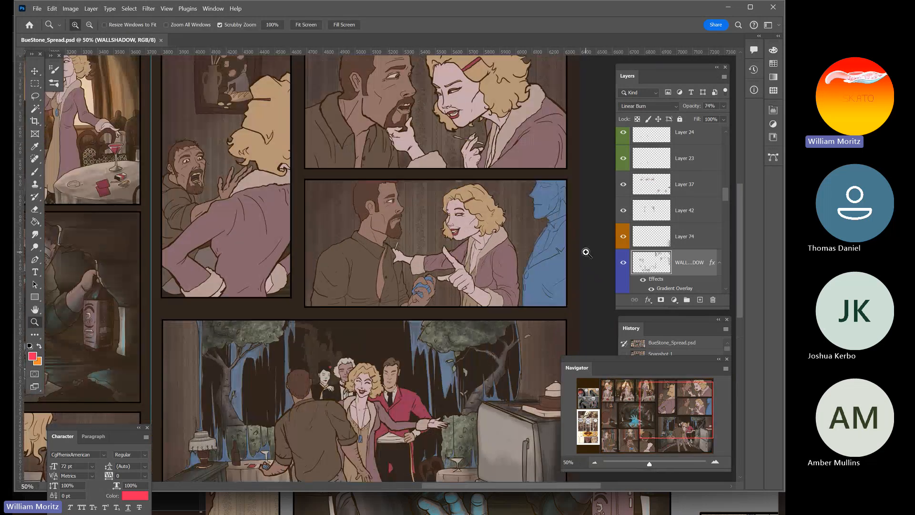
{"action": "key", "text": "v"}
{"action": "left_click", "coordinate": [624, 263]}
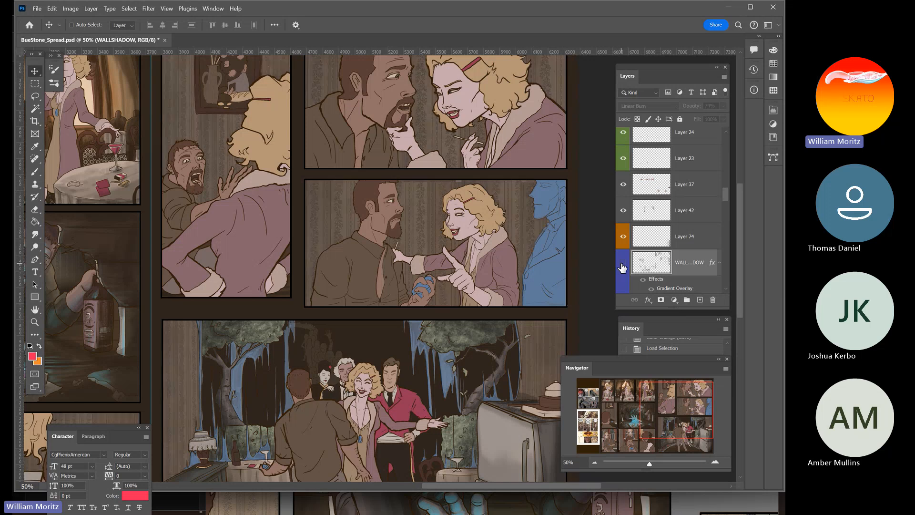
Review both pages without wall shadows at 33.33%, and make the WALLSHADOW layer visible again
{"action": "key", "text": "space"}
{"action": "left_click_drag", "start_coordinate": [367, 255], "coordinate": [329, 302]}
{"action": "left_click", "coordinate": [34, 323]}
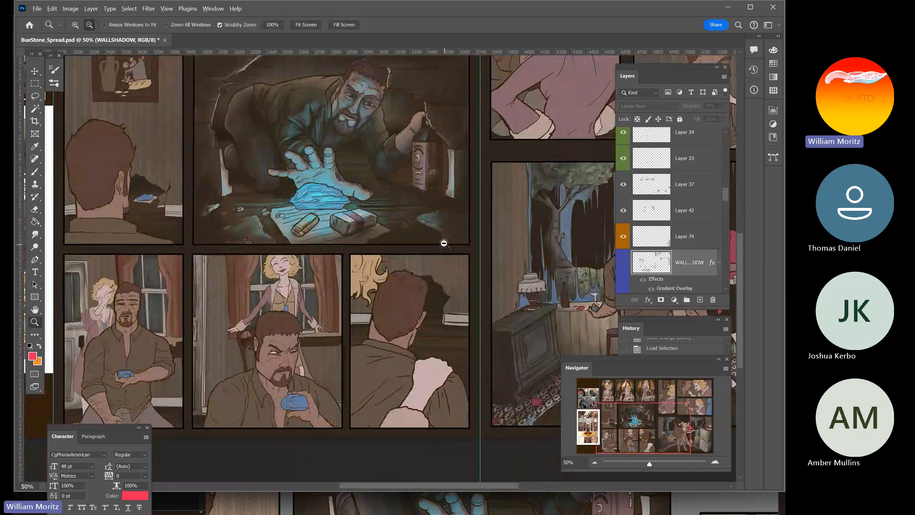
{"action": "left_click", "coordinate": [449, 242]}
{"action": "key", "text": "space"}
{"action": "left_click_drag", "start_coordinate": [465, 213], "coordinate": [322, 295]}
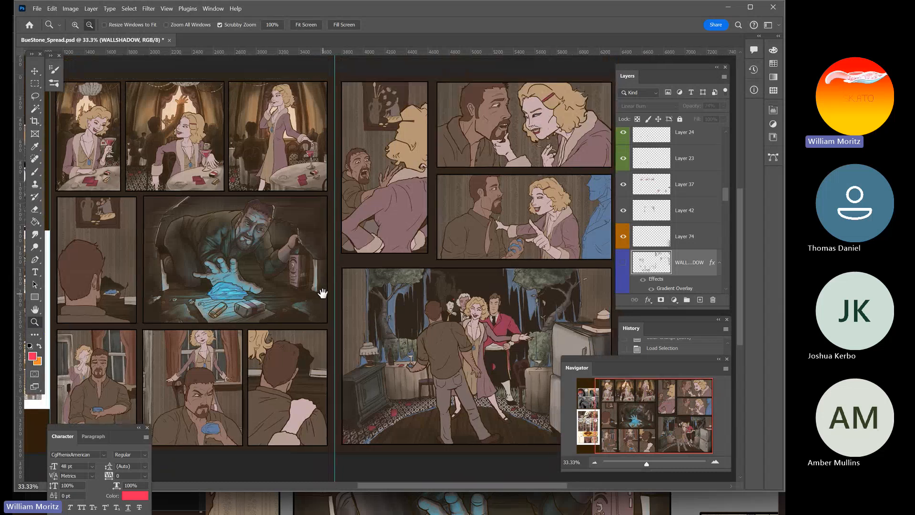
{"action": "key", "text": "v"}
{"action": "left_click", "coordinate": [623, 263]}
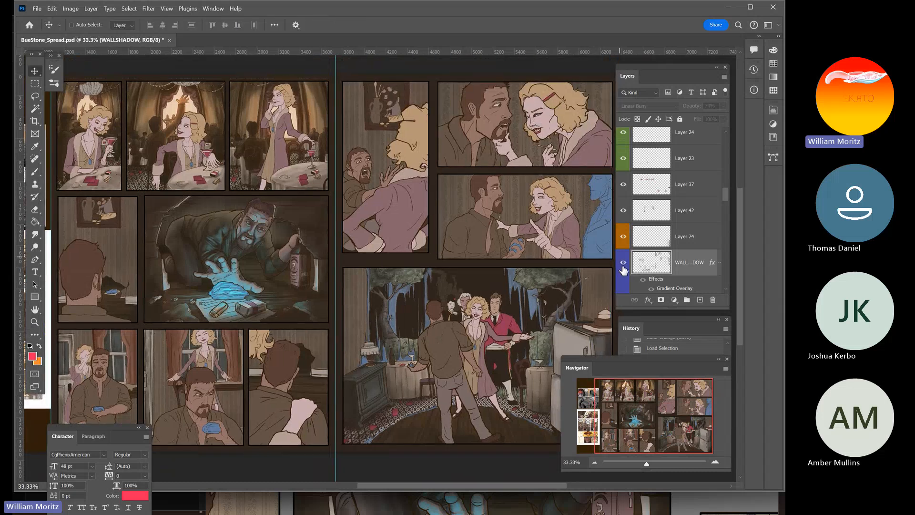
Clear the selection and toggle the WALLSHADOW layer off and on twice to compare the spread with and without shadows
{"action": "key", "text": "ctrl+d"}
{"action": "left_click", "coordinate": [623, 267]}
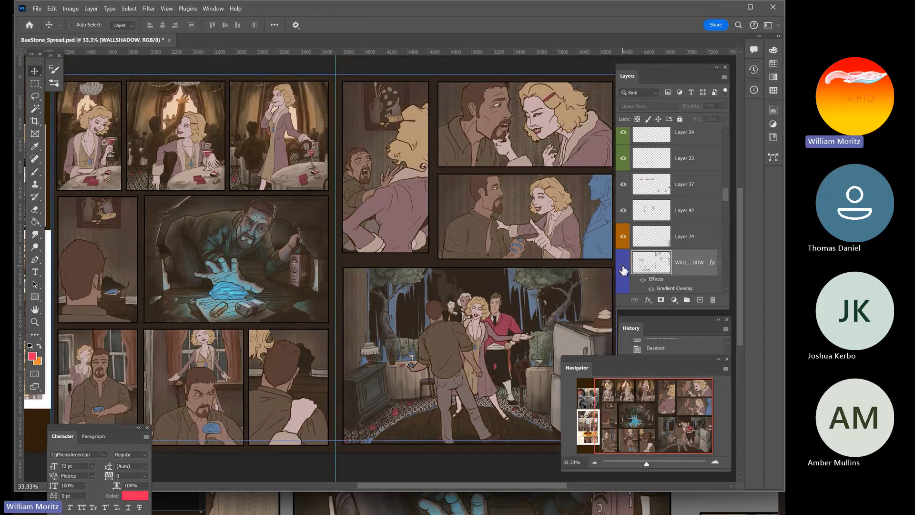
{"action": "left_click", "coordinate": [623, 267]}
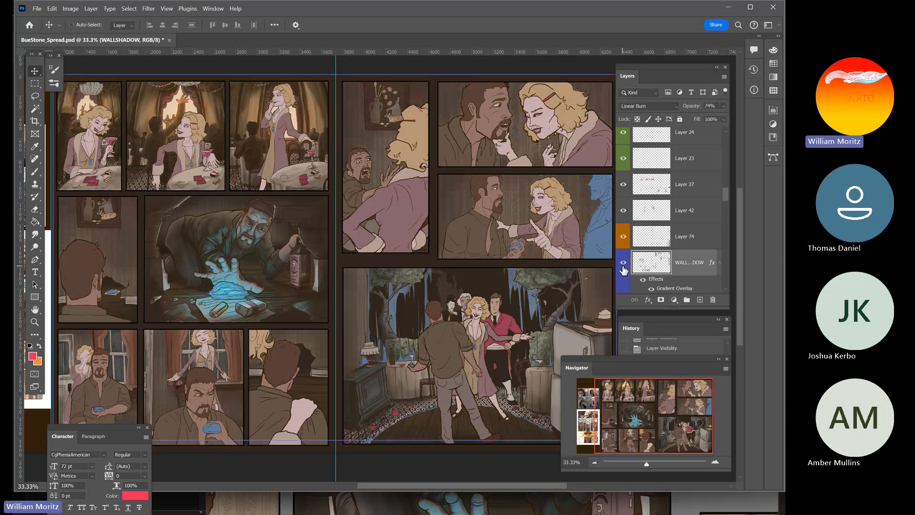
{"action": "left_click", "coordinate": [623, 267]}
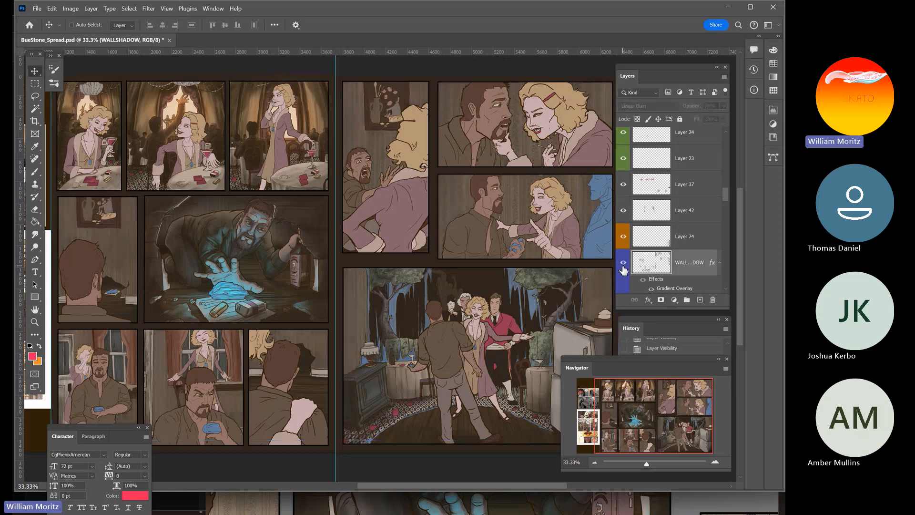
{"action": "left_click", "coordinate": [623, 267]}
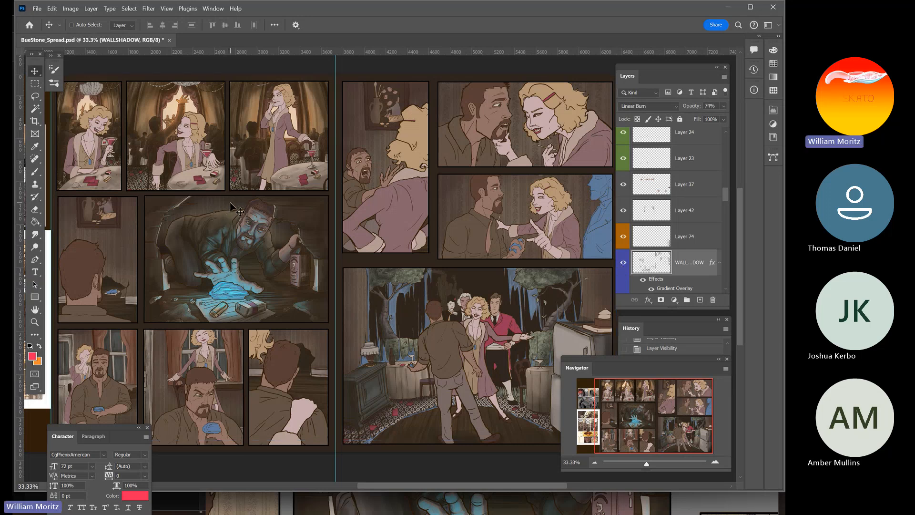
Toggle the WALLSHADOW layer off and on once more, and examine the woman's three nightclub panels at 66.67%
{"action": "left_click", "coordinate": [624, 263]}
{"action": "left_click", "coordinate": [623, 265]}
{"action": "left_click", "coordinate": [35, 323]}
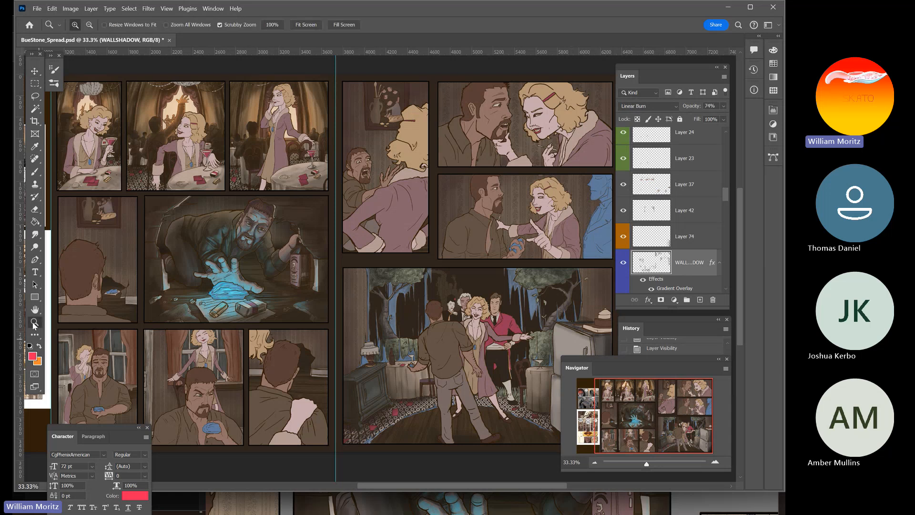
{"action": "left_click", "coordinate": [132, 150]}
{"action": "left_click_drag", "start_coordinate": [167, 124], "coordinate": [245, 217]}
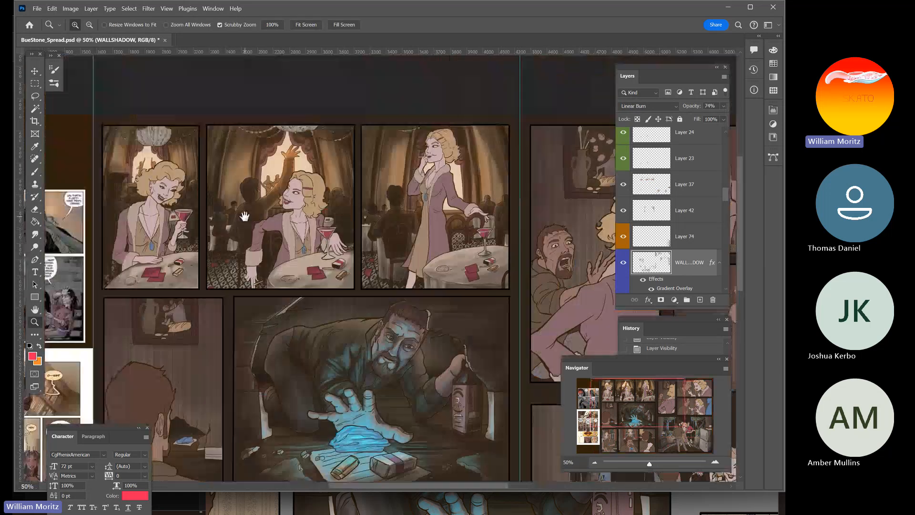
{"action": "left_click", "coordinate": [268, 200]}
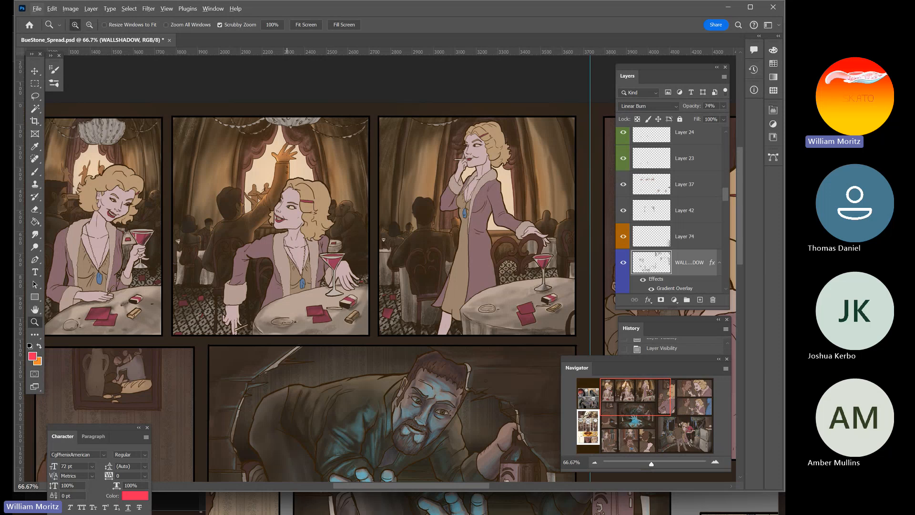
Switch to BlueStone_Spread_05.jpg in the photo viewer and place its nightclub panels beneath the Photoshop version for comparison
{"action": "key", "text": "super"}
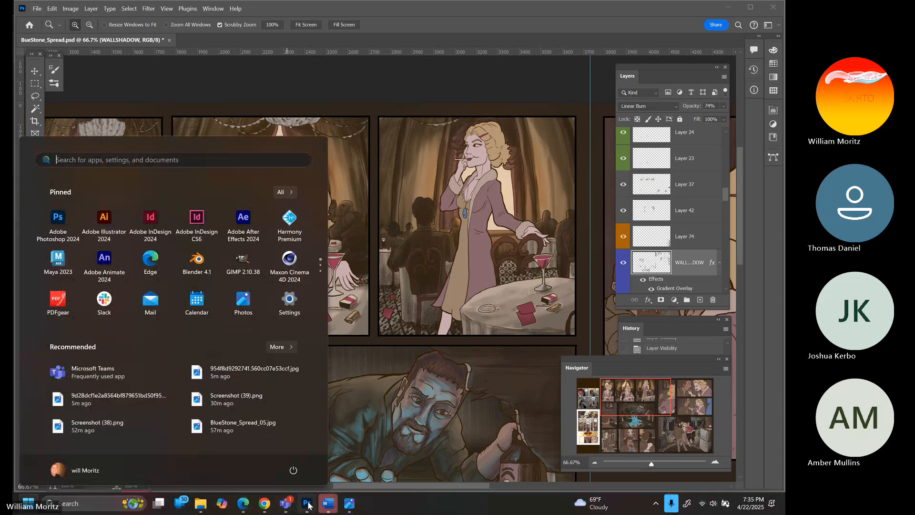
{"action": "left_click", "coordinate": [349, 504]}
{"action": "left_click_drag", "start_coordinate": [394, 339], "coordinate": [375, 433]}
{"action": "scroll", "coordinate": [381, 408], "scroll_direction": "down", "scroll_amount": 2}
{"action": "left_click_drag", "start_coordinate": [380, 324], "coordinate": [231, 155]}
{"action": "scroll", "coordinate": [284, 393], "scroll_direction": "up", "scroll_amount": 3}
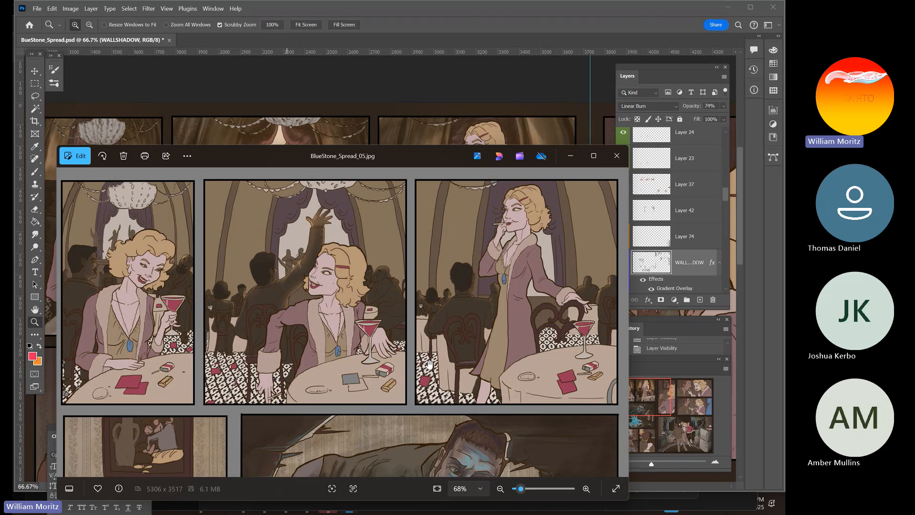
{"action": "left_click_drag", "start_coordinate": [271, 155], "coordinate": [261, 381]}
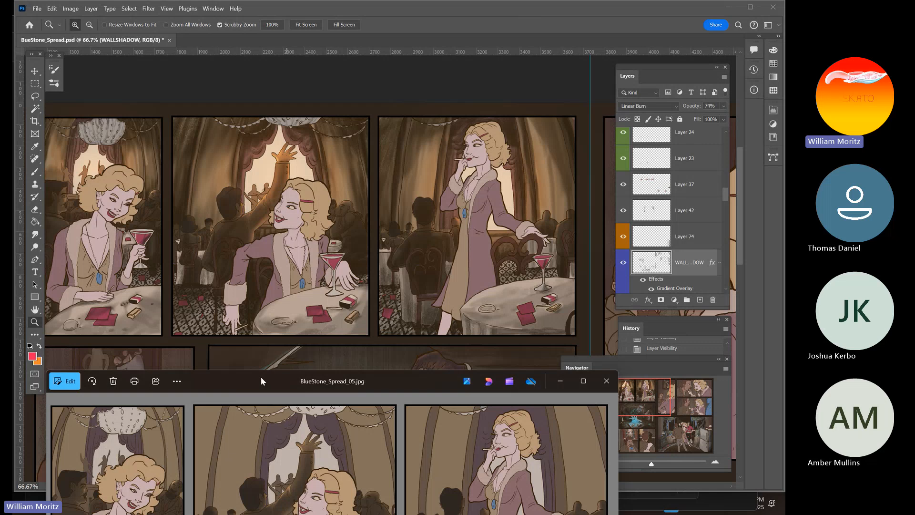
{"action": "left_click_drag", "start_coordinate": [261, 378], "coordinate": [261, 376]}
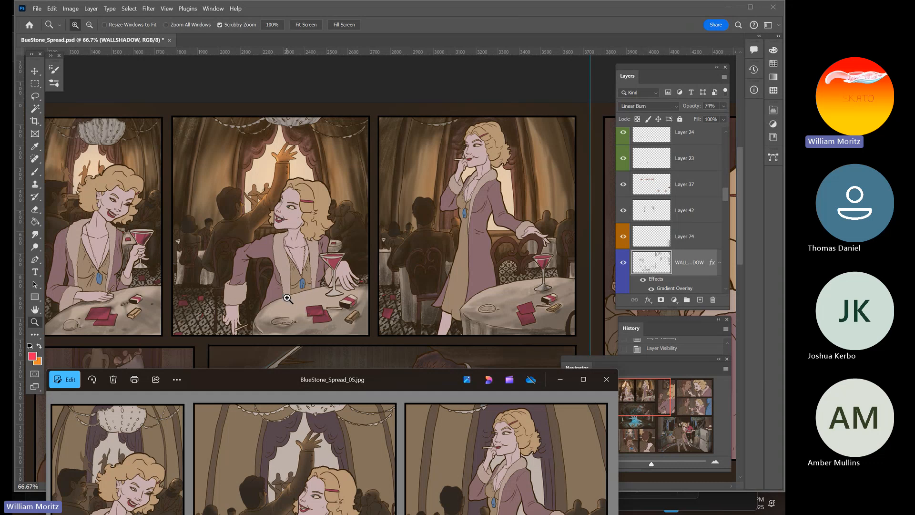
Return to Photoshop and review the coloring of both pages of the spread at 33.33%
{"action": "key", "text": "alt+Tab"}
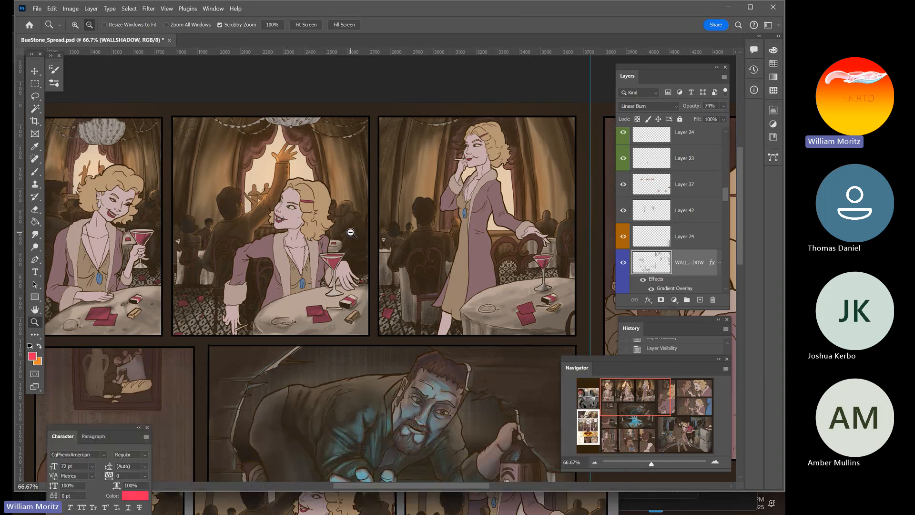
{"action": "left_click", "coordinate": [349, 234], "text": "alt"}
{"action": "left_click", "coordinate": [349, 234], "text": "alt"}
{"action": "left_click_drag", "start_coordinate": [331, 273], "coordinate": [297, 155]}
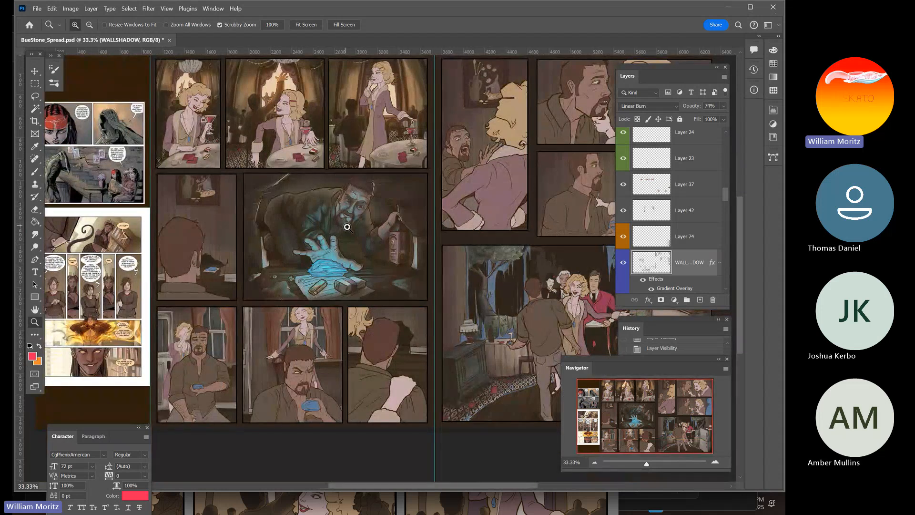
{"action": "left_click_drag", "start_coordinate": [387, 233], "coordinate": [357, 263]}
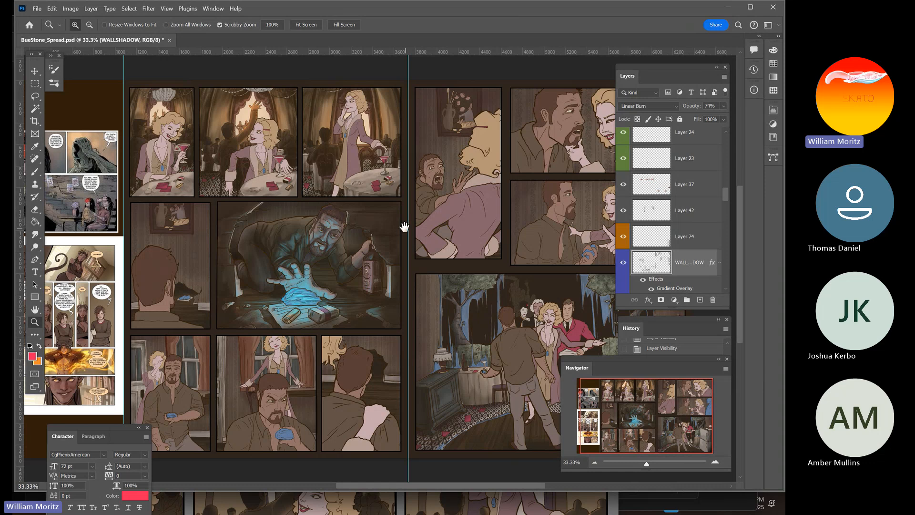
{"action": "left_click_drag", "start_coordinate": [405, 227], "coordinate": [265, 209]}
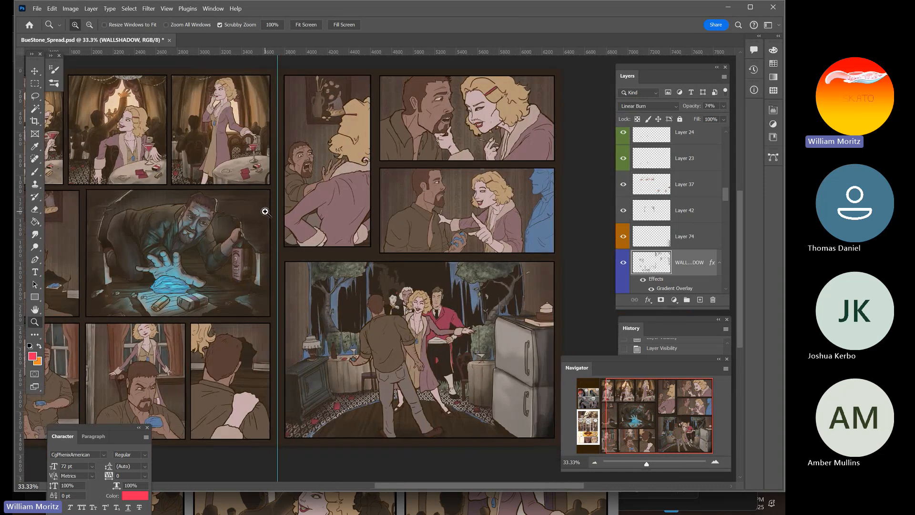
{"action": "left_click_drag", "start_coordinate": [203, 204], "coordinate": [281, 213]}
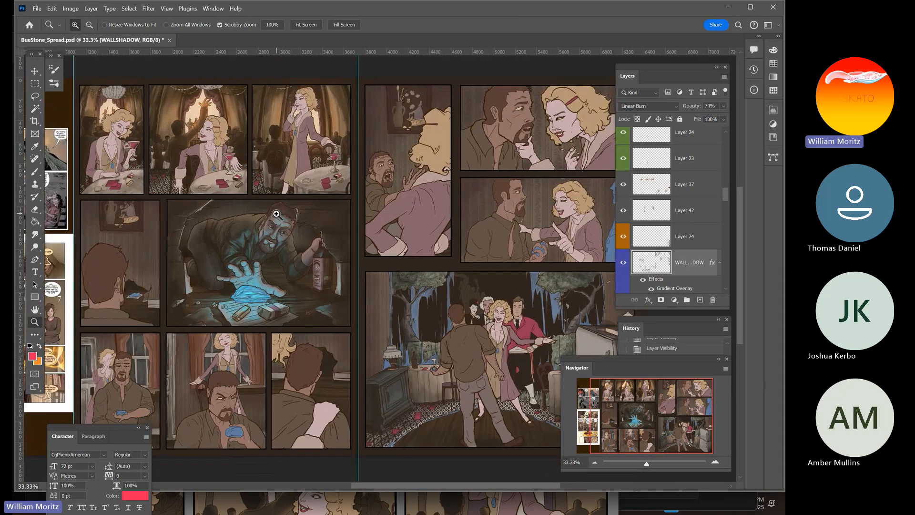
{"action": "left_click_drag", "start_coordinate": [276, 214], "coordinate": [219, 210]}
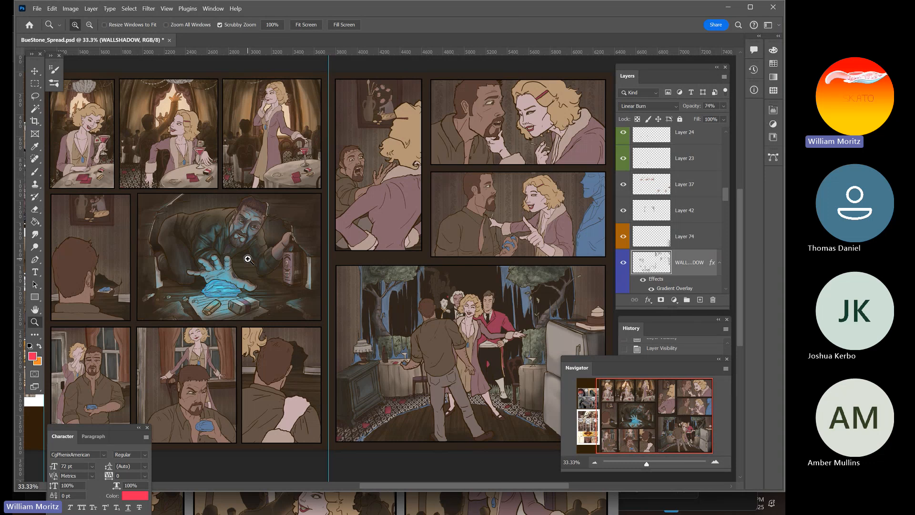
{"action": "mouse_move", "coordinate": [248, 277]}
{"action": "left_mouse_down"}
{"action": "mouse_move", "coordinate": [202, 222]}
{"action": "mouse_move", "coordinate": [251, 262]}
{"action": "left_mouse_up"}
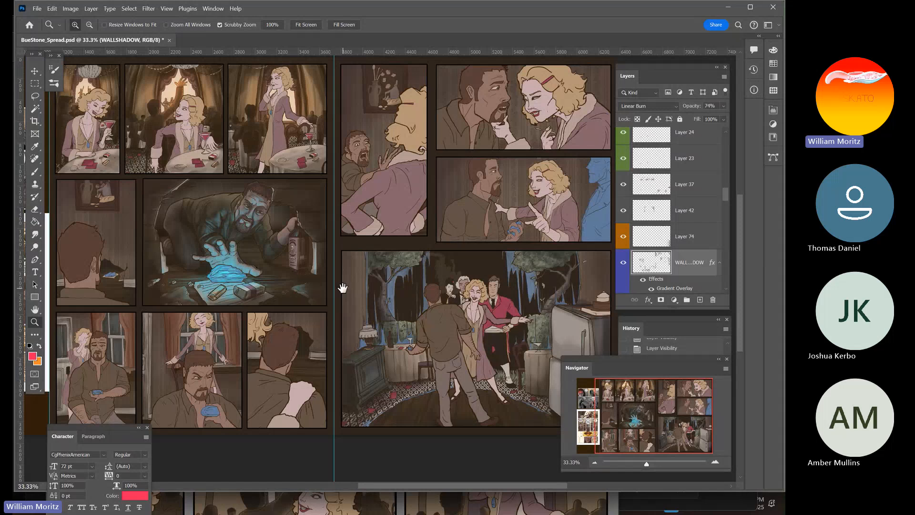
{"action": "left_click_drag", "start_coordinate": [343, 289], "coordinate": [249, 260]}
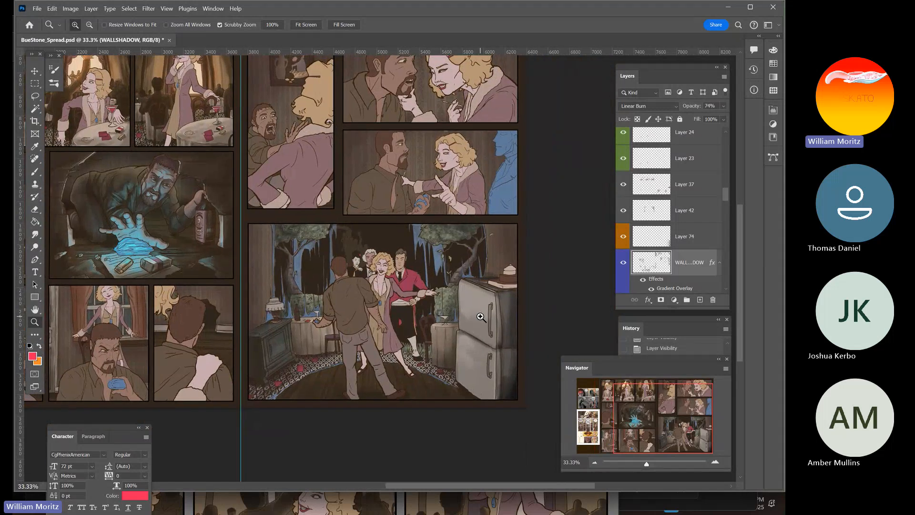
Inspect the refrigerator shading in the large dancing panel at 100%, and return to both pages at 33.33%
{"action": "left_click_drag", "start_coordinate": [480, 317], "coordinate": [409, 273]}
{"action": "left_click_drag", "start_coordinate": [398, 327], "coordinate": [378, 291]}
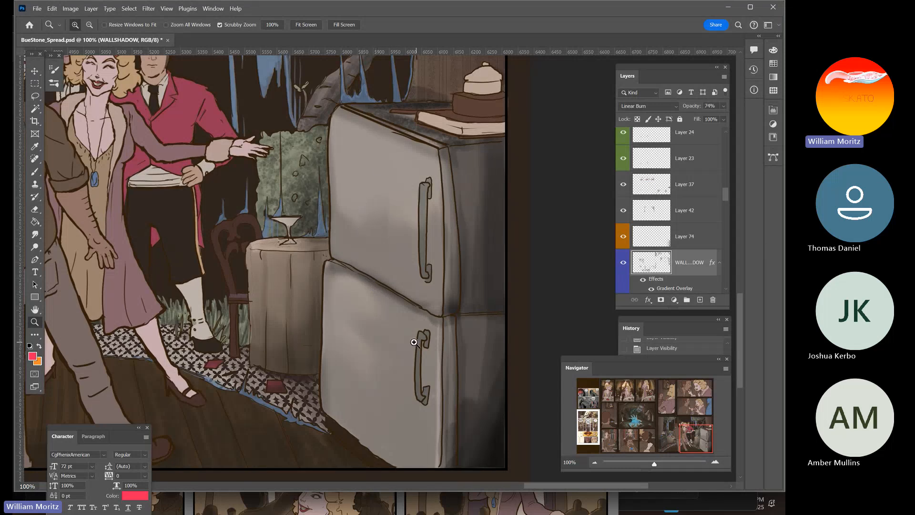
{"action": "left_click", "coordinate": [317, 320], "text": "alt"}
{"action": "left_click", "coordinate": [317, 319], "text": "alt"}
{"action": "left_click", "coordinate": [317, 320], "text": "alt"}
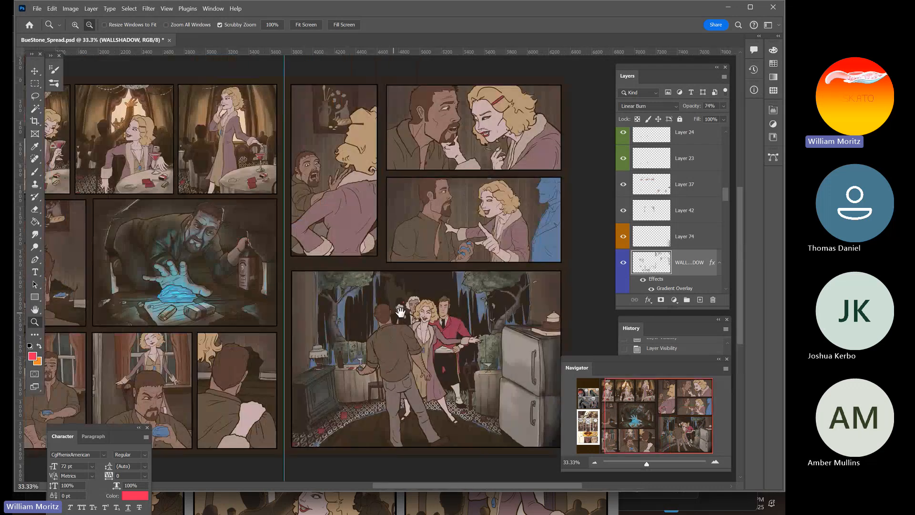
{"action": "left_click_drag", "start_coordinate": [340, 303], "coordinate": [425, 301]}
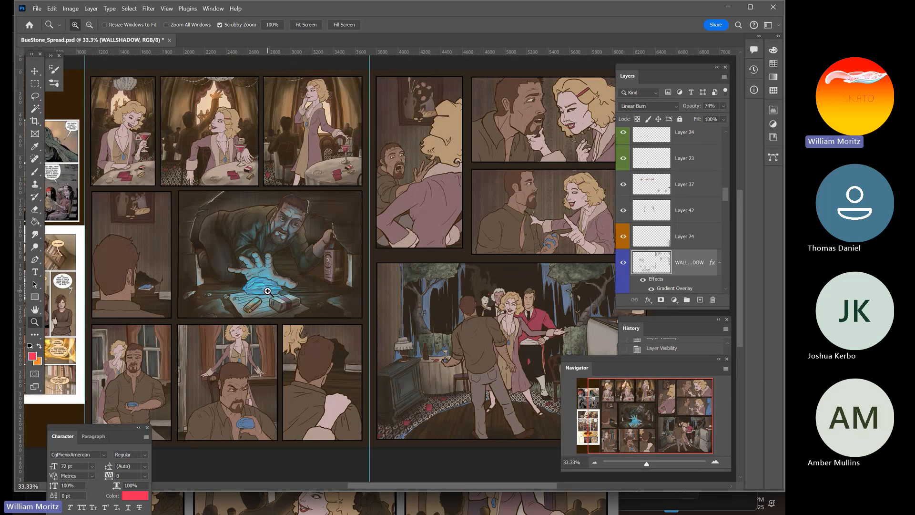
Examine the lighting and background colors of the top-row nightclub panels at 66.67%
{"action": "left_click", "coordinate": [170, 206]}
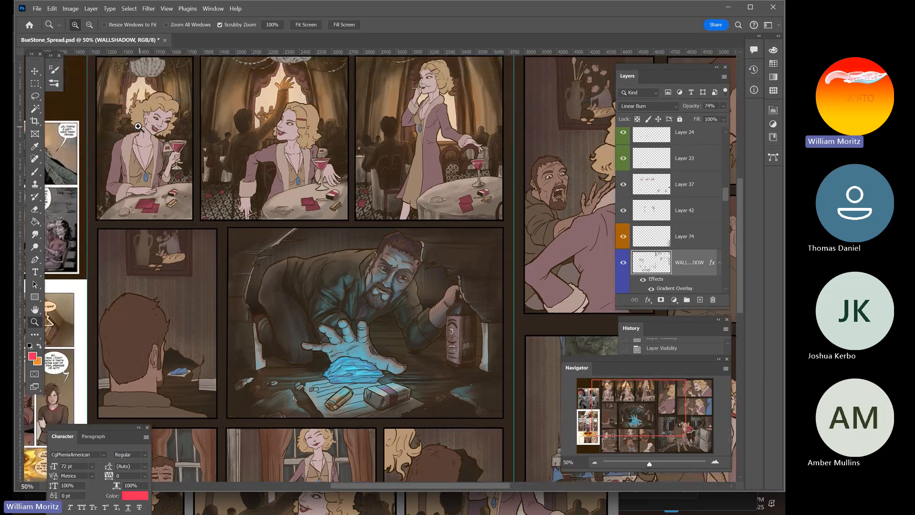
{"action": "left_click", "coordinate": [138, 125]}
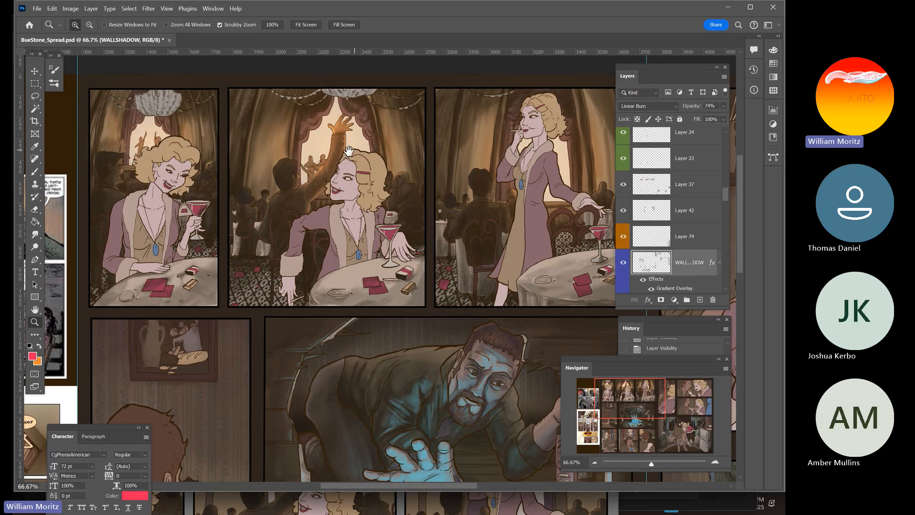
{"action": "left_click_drag", "start_coordinate": [349, 151], "coordinate": [274, 154]}
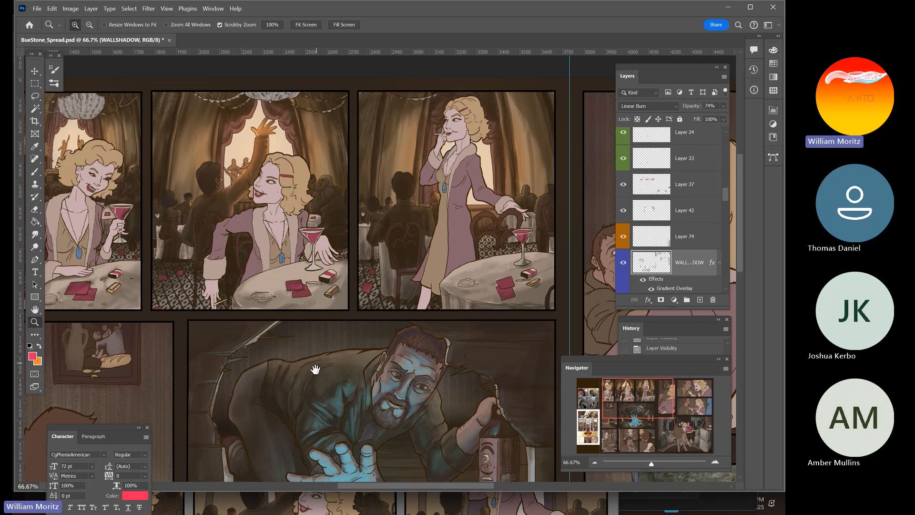
Inspect the man and woman in the first page's bottom-row panels at 100%
{"action": "left_click_drag", "start_coordinate": [316, 369], "coordinate": [413, 188]}
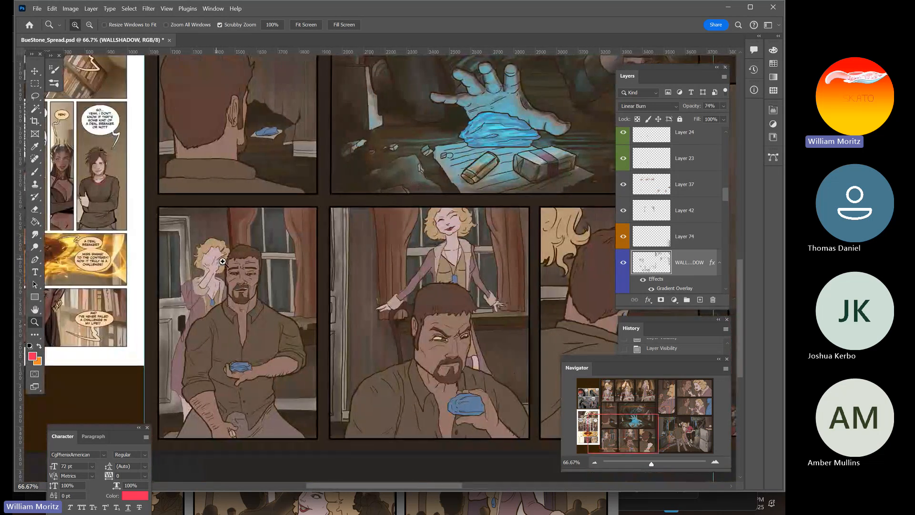
{"action": "left_click", "coordinate": [222, 261]}
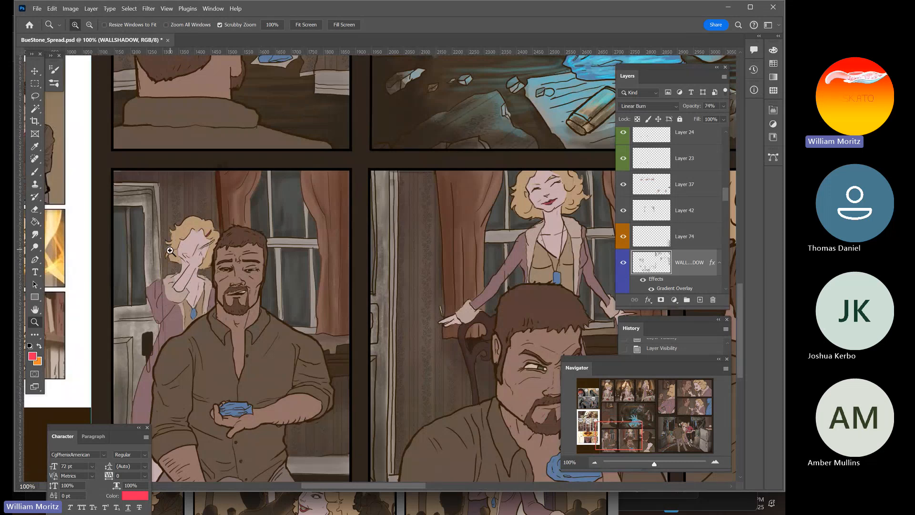
{"action": "left_click_drag", "start_coordinate": [162, 312], "coordinate": [191, 274]}
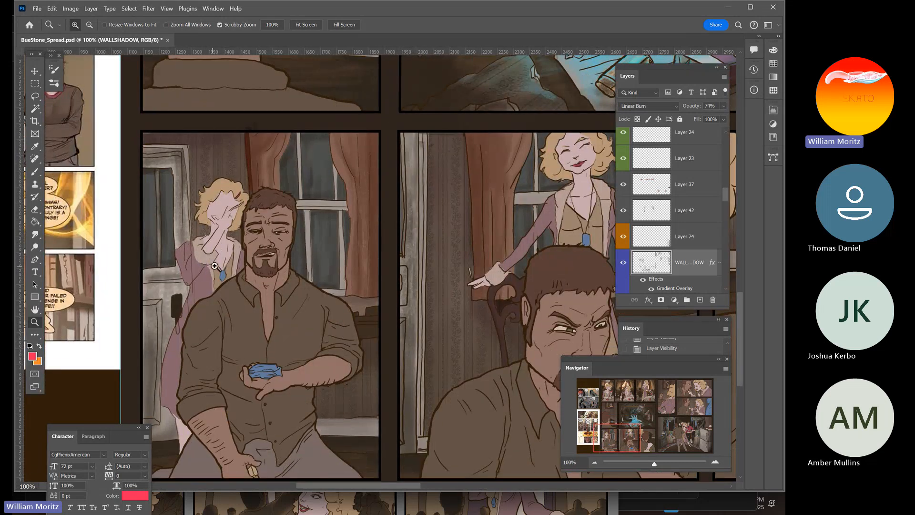
{"action": "left_click_drag", "start_coordinate": [384, 236], "coordinate": [282, 258]}
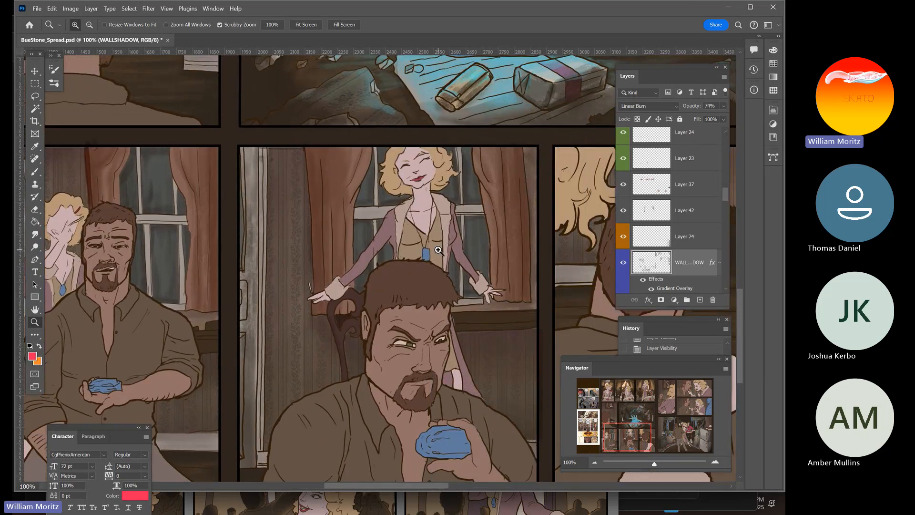
{"action": "left_click_drag", "start_coordinate": [416, 227], "coordinate": [397, 225]}
{"action": "left_click", "coordinate": [397, 224], "text": "alt"}
Compare the first page's panels with the couple's conversation panels on the second page at 66.67%
{"action": "left_click_drag", "start_coordinate": [370, 131], "coordinate": [333, 367]}
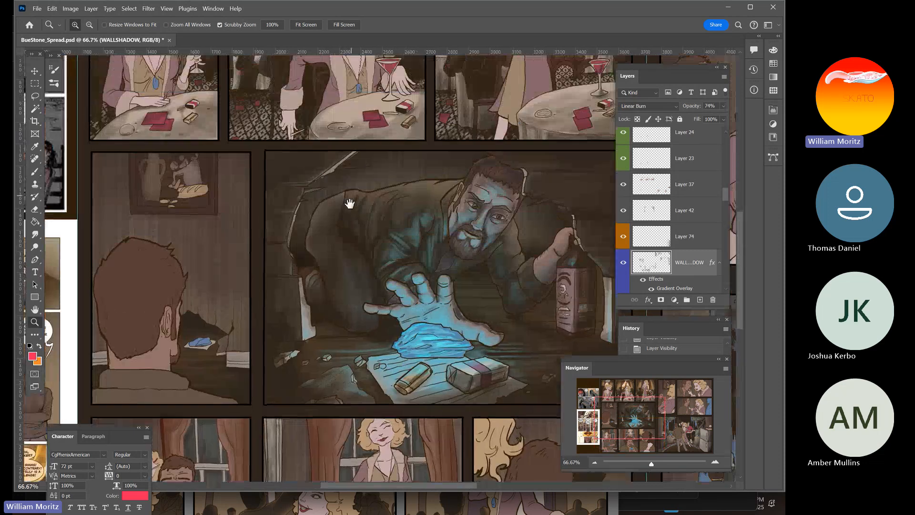
{"action": "left_click_drag", "start_coordinate": [362, 115], "coordinate": [247, 343]}
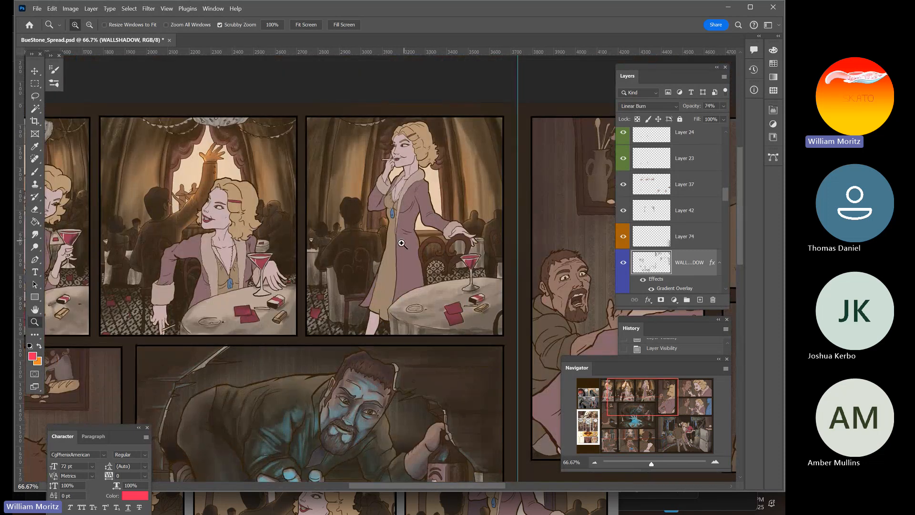
{"action": "left_click_drag", "start_coordinate": [305, 429], "coordinate": [321, 133]}
{"action": "left_click_drag", "start_coordinate": [218, 425], "coordinate": [385, 270]}
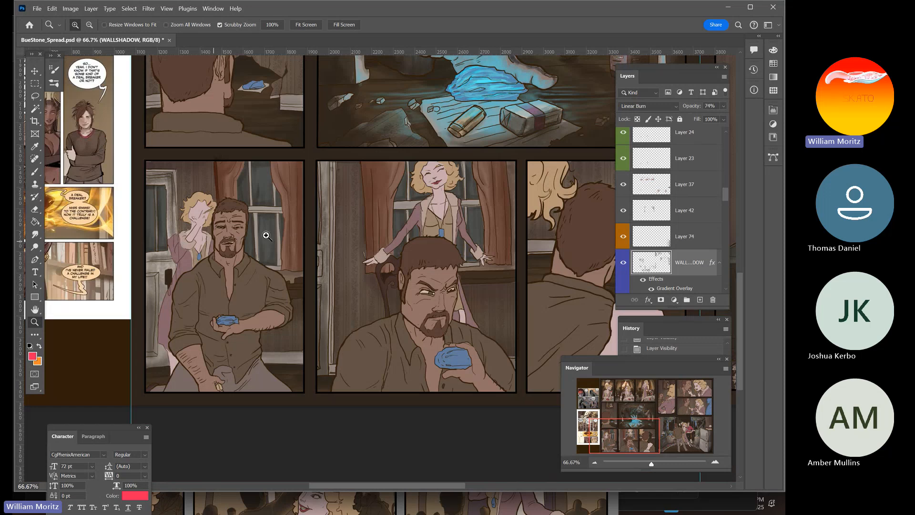
{"action": "left_click_drag", "start_coordinate": [480, 190], "coordinate": [215, 257]}
{"action": "left_click_drag", "start_coordinate": [532, 143], "coordinate": [159, 380]}
{"action": "left_click_drag", "start_coordinate": [424, 210], "coordinate": [351, 289]}
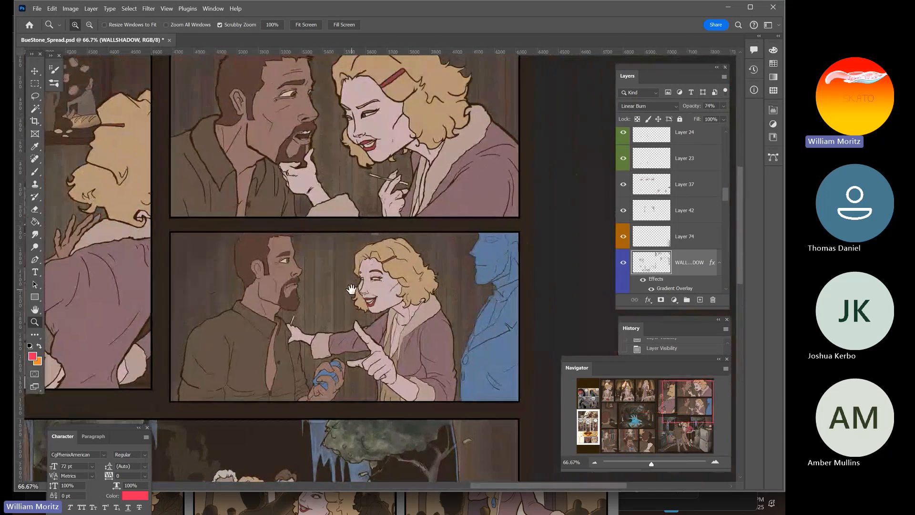
Examine the full forest dining-room panel on the second page at 50%
{"action": "left_click", "coordinate": [460, 279], "text": "alt"}
{"action": "left_click", "coordinate": [460, 280], "text": "alt"}
{"action": "left_click_drag", "start_coordinate": [370, 230], "coordinate": [386, 99]}
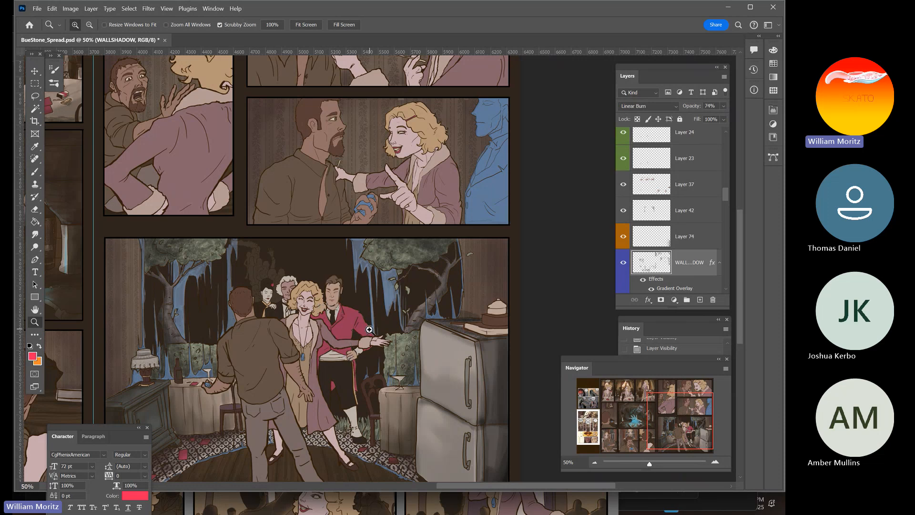
{"action": "left_click_drag", "start_coordinate": [258, 338], "coordinate": [277, 292]}
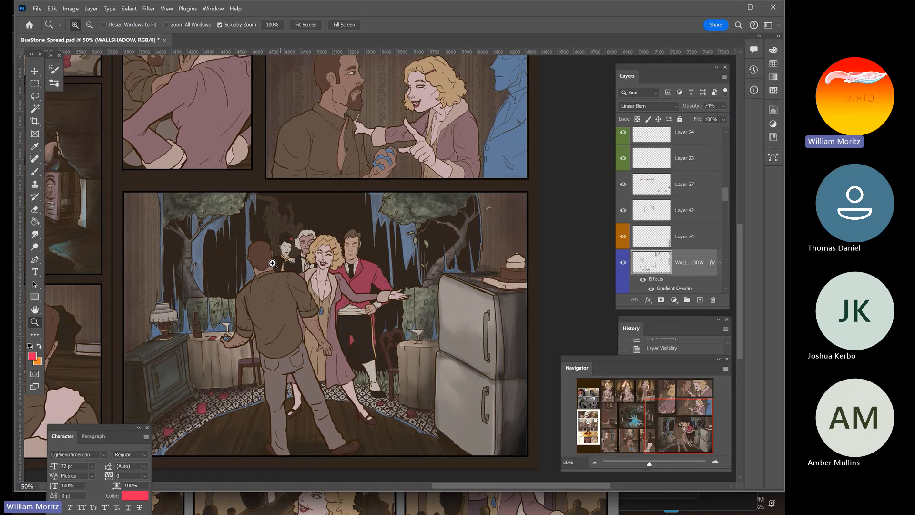
Inspect the crowd silhouettes behind the figures in the forest dining-room panel at 300%, and return to 66.67%
{"action": "left_click", "coordinate": [333, 224]}
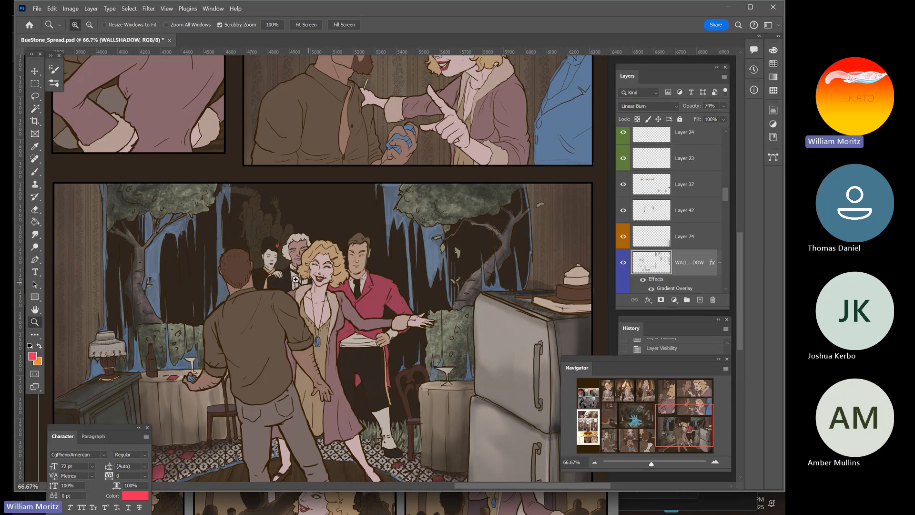
{"action": "left_click_drag", "start_coordinate": [265, 227], "coordinate": [303, 265]}
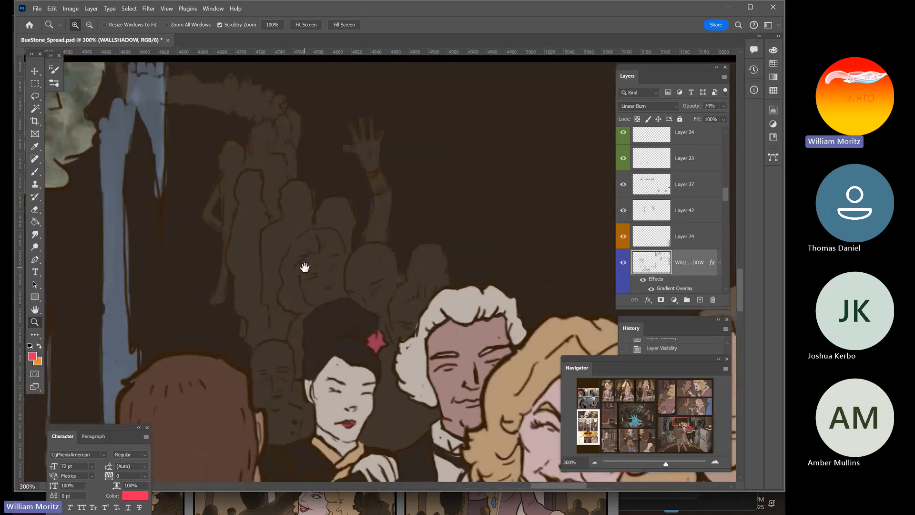
{"action": "left_click", "coordinate": [400, 236], "text": "alt"}
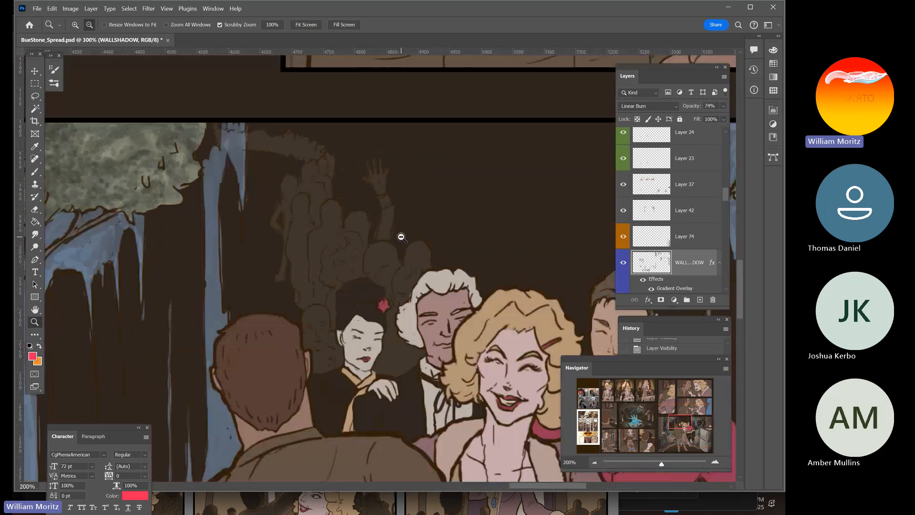
{"action": "left_click", "coordinate": [400, 237], "text": "alt"}
{"action": "left_click", "coordinate": [399, 241], "text": "alt"}
{"action": "left_click_drag", "start_coordinate": [394, 293], "coordinate": [327, 236]}
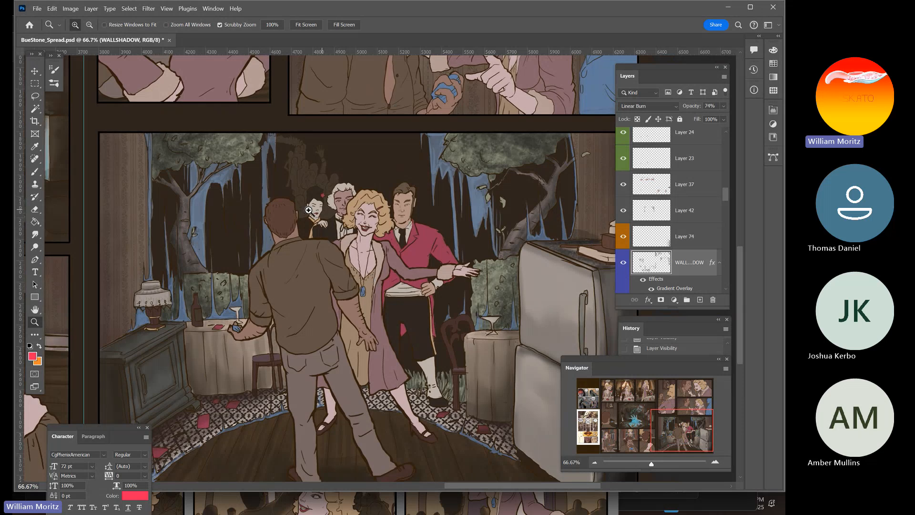
Inspect the tree and blue drips behind the man in the forest dining-room panel at 200%
{"action": "left_click", "coordinate": [197, 242]}
{"action": "left_click", "coordinate": [196, 241]}
{"action": "left_click", "coordinate": [205, 205]}
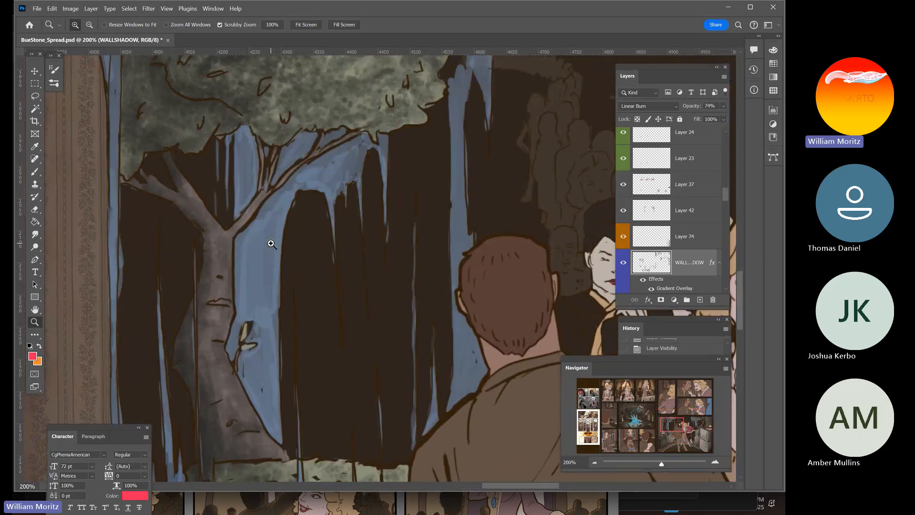
{"action": "left_click", "coordinate": [353, 259], "text": "alt"}
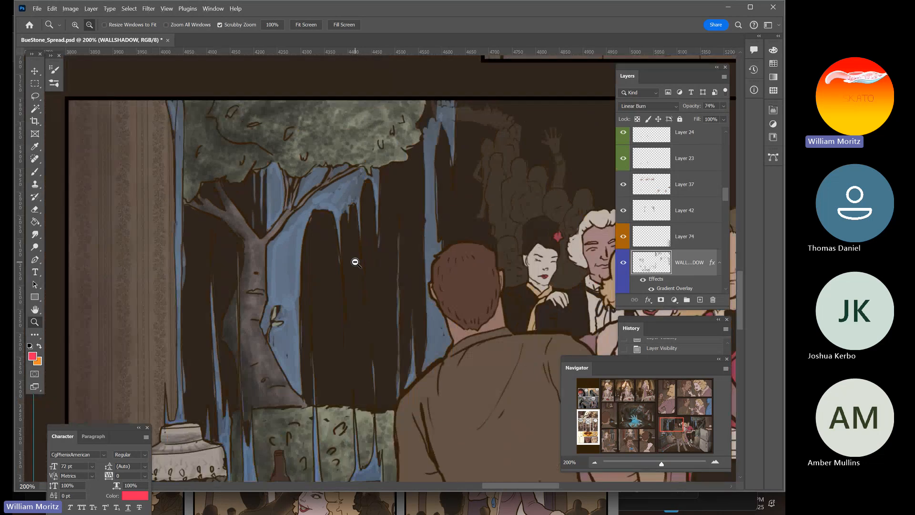
{"action": "left_click", "coordinate": [353, 259], "text": "alt"}
Inspect the glowing blue stone and the hand reaching for it on the first page at 300%, and return to 66.67%
{"action": "left_click_drag", "start_coordinate": [264, 312], "coordinate": [515, 278]}
{"action": "left_click", "coordinate": [246, 196]}
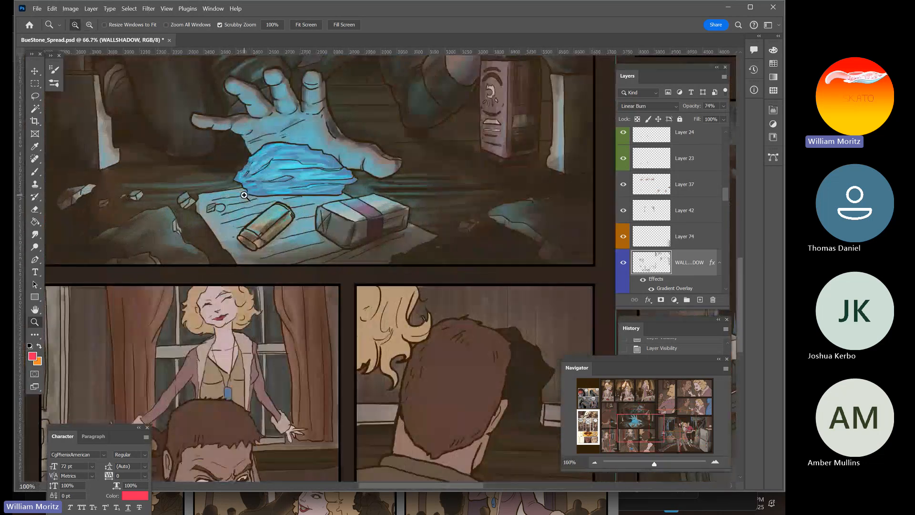
{"action": "left_click", "coordinate": [246, 196]}
{"action": "left_click", "coordinate": [246, 196]}
{"action": "left_click_drag", "start_coordinate": [306, 187], "coordinate": [264, 255]}
{"action": "left_click_drag", "start_coordinate": [319, 190], "coordinate": [326, 242]}
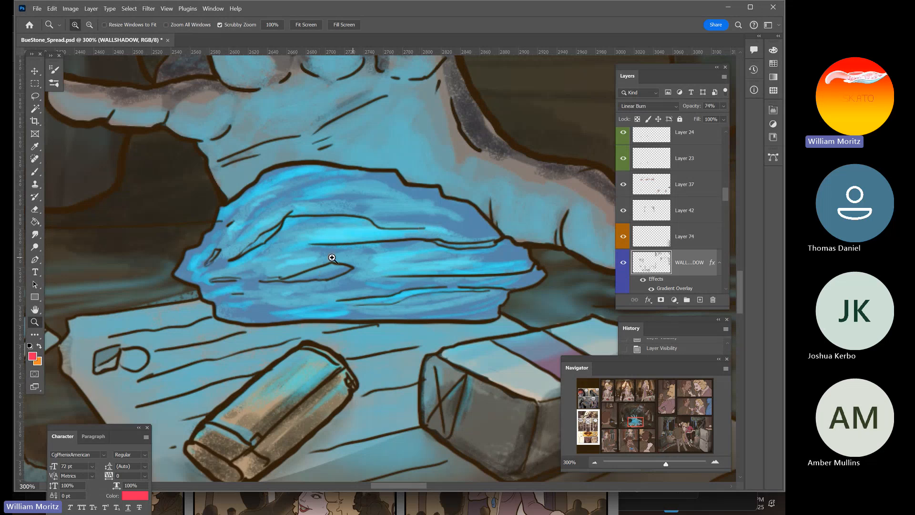
{"action": "left_click", "coordinate": [431, 224], "text": "alt"}
{"action": "left_click", "coordinate": [431, 224], "text": "alt"}
{"action": "left_click", "coordinate": [431, 225], "text": "alt"}
Inspect the patterned carpet's blue edge beside the man's legs in the forest dining-room panel at 300%, and return to 66.67%
{"action": "left_click_drag", "start_coordinate": [481, 265], "coordinate": [203, 220]}
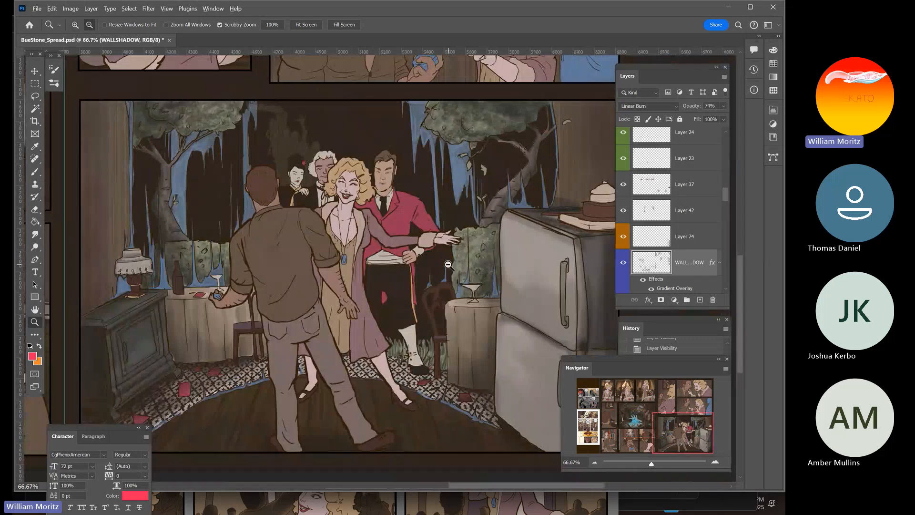
{"action": "left_click", "coordinate": [431, 254], "text": "alt"}
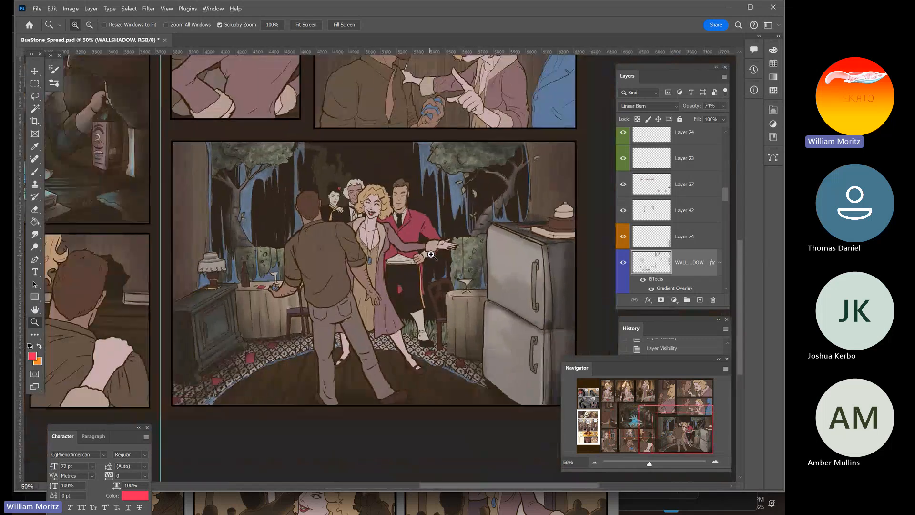
{"action": "left_click", "coordinate": [282, 369]}
{"action": "left_click", "coordinate": [281, 369]}
{"action": "left_click", "coordinate": [281, 369]}
{"action": "left_click", "coordinate": [282, 369]}
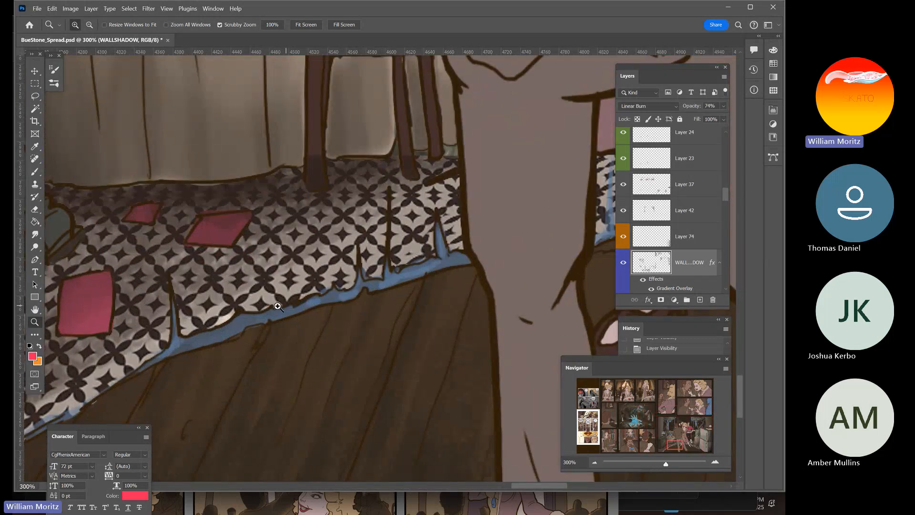
{"action": "left_click_drag", "start_coordinate": [265, 321], "coordinate": [455, 251]}
{"action": "left_click", "coordinate": [450, 205], "text": "alt"}
{"action": "left_click", "coordinate": [486, 211], "text": "alt"}
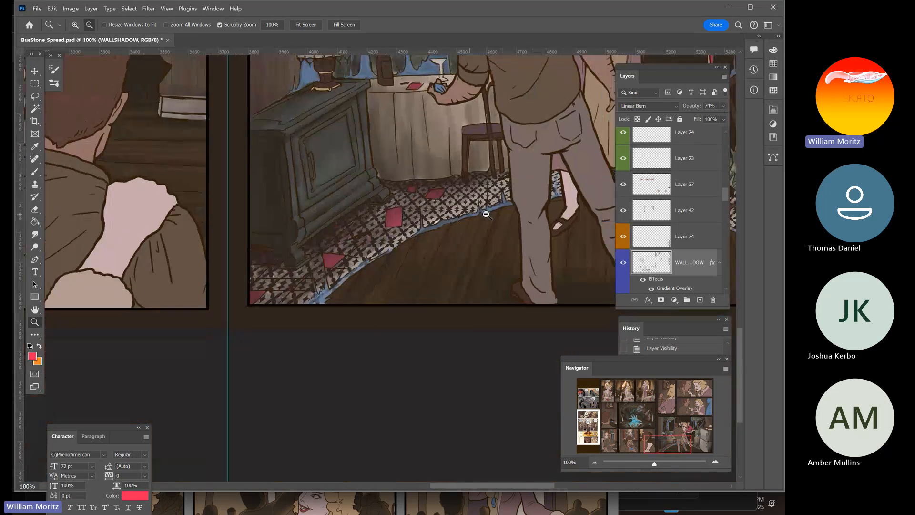
{"action": "left_click", "coordinate": [486, 210], "text": "alt"}
Compare the forest dining-room panel with the first page's panels at 50%, and view the whole spread at 33.33%
{"action": "left_click_drag", "start_coordinate": [500, 210], "coordinate": [292, 286]}
{"action": "left_click_drag", "start_coordinate": [432, 198], "coordinate": [376, 276]}
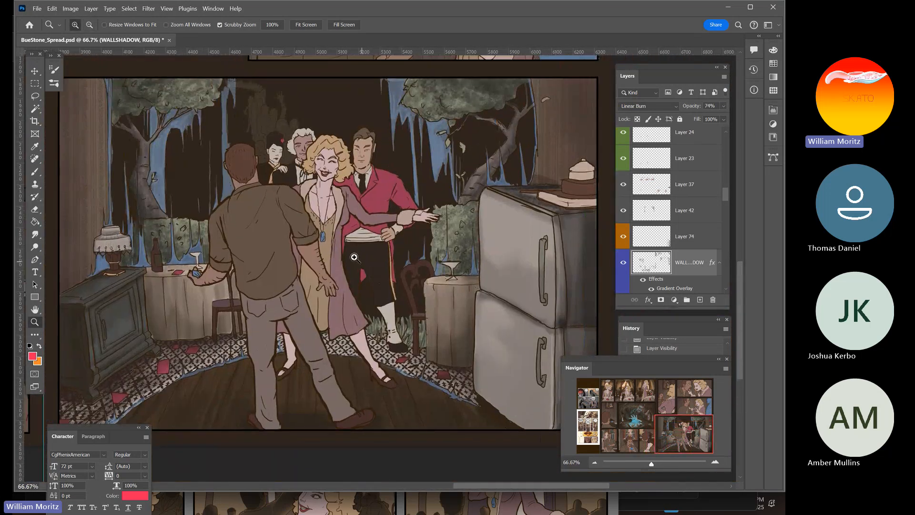
{"action": "left_click", "coordinate": [335, 247], "text": "alt"}
{"action": "left_click_drag", "start_coordinate": [293, 243], "coordinate": [348, 250]}
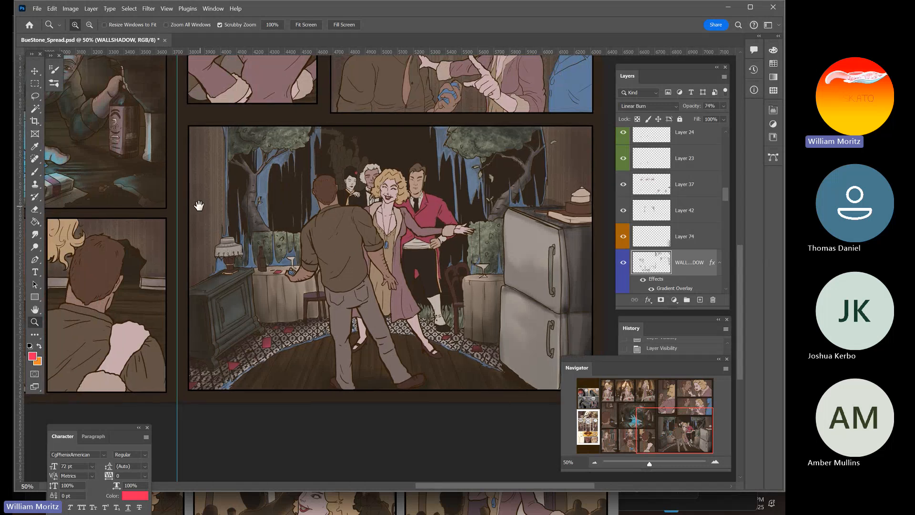
{"action": "left_click_drag", "start_coordinate": [198, 207], "coordinate": [565, 214]}
{"action": "left_click_drag", "start_coordinate": [382, 212], "coordinate": [317, 246]}
{"action": "left_click", "coordinate": [463, 169], "text": "alt"}
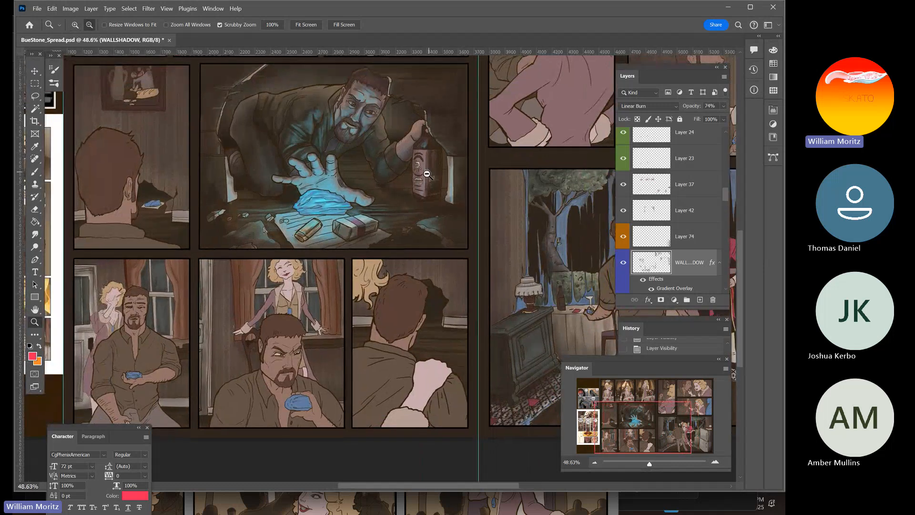
{"action": "left_click", "coordinate": [430, 171], "text": "alt"}
{"action": "left_click_drag", "start_coordinate": [430, 172], "coordinate": [298, 254]}
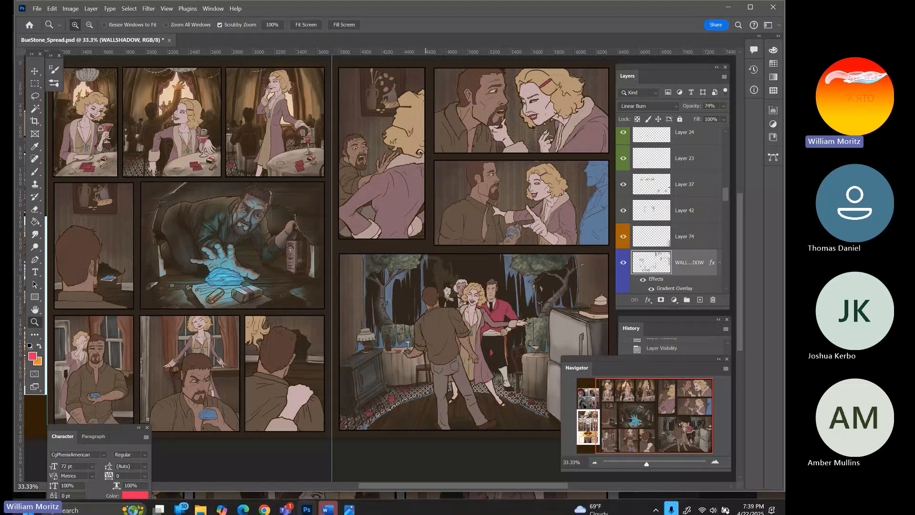
Inspect the first-page panel of the man seen from behind at 100%, and return to 66.67%
{"action": "mouse_move", "coordinate": [201, 503]}
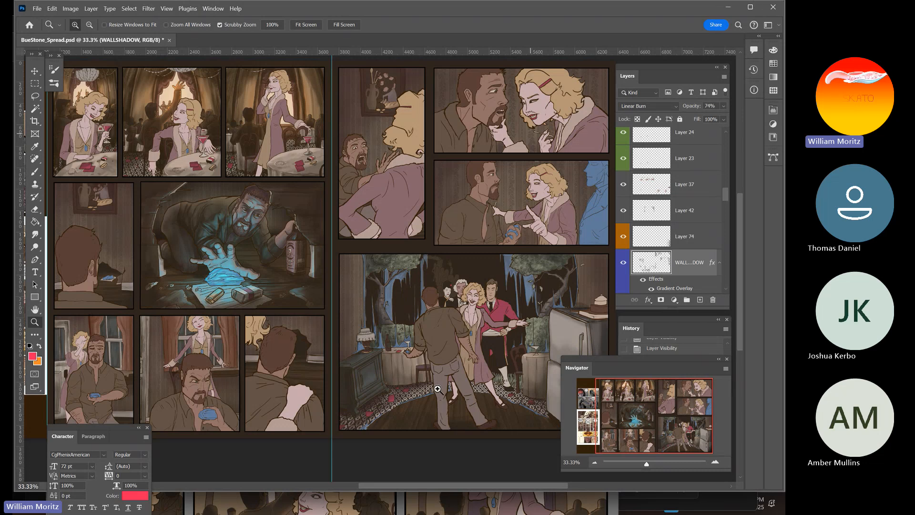
{"action": "left_click", "coordinate": [93, 262]}
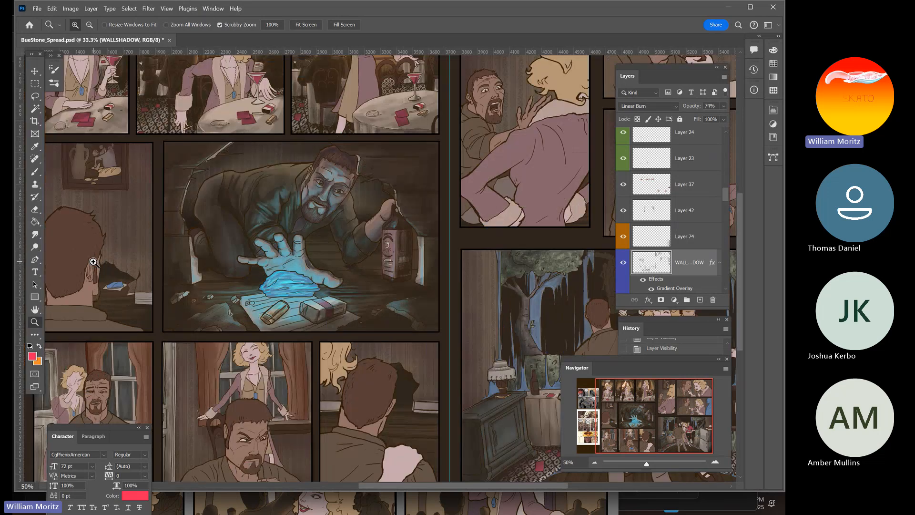
{"action": "left_click", "coordinate": [93, 261]}
{"action": "left_click_drag", "start_coordinate": [125, 254], "coordinate": [260, 254]}
{"action": "left_click", "coordinate": [207, 245]}
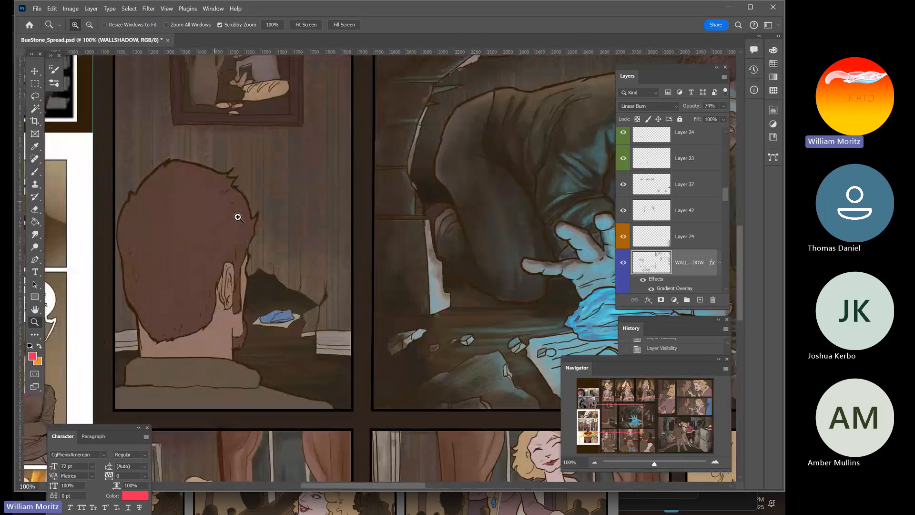
{"action": "left_click", "coordinate": [252, 215], "text": "alt"}
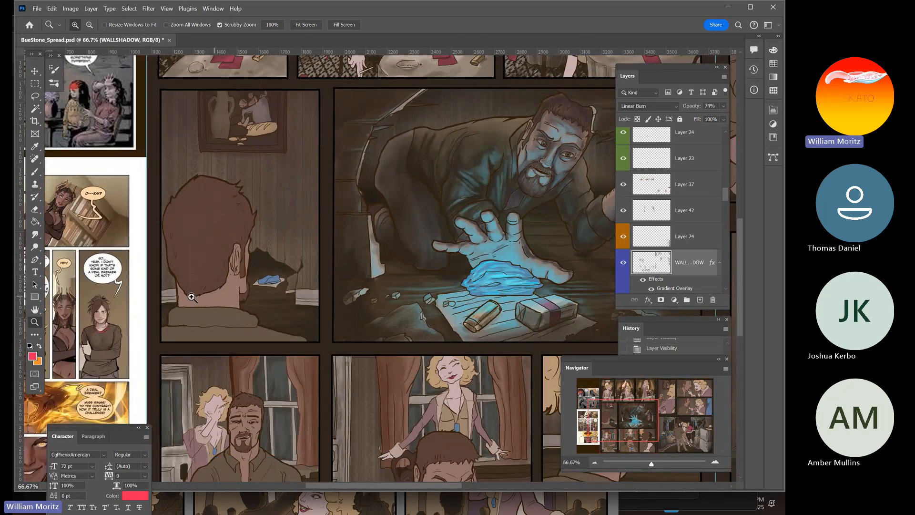
Compare the first page's bottom-row panels with the second page's panels, ending at 33.33%
{"action": "left_click_drag", "start_coordinate": [345, 315], "coordinate": [79, 95]}
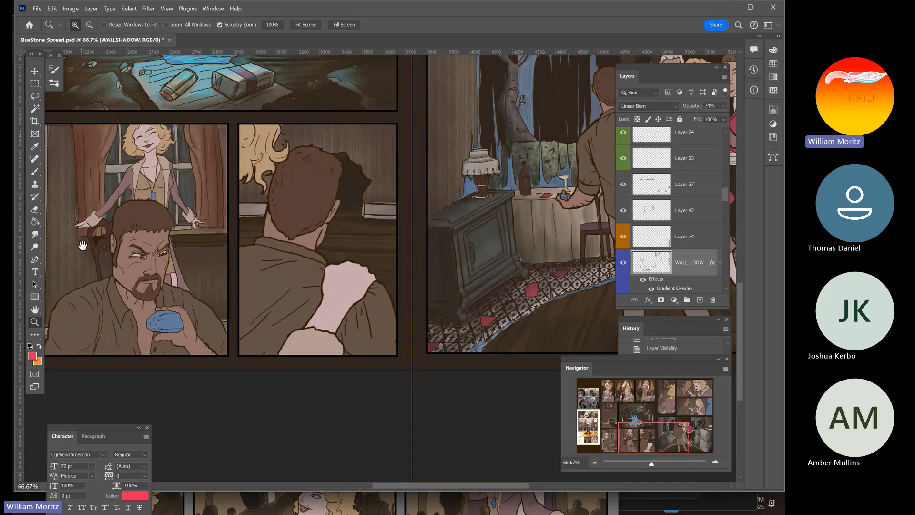
{"action": "left_click_drag", "start_coordinate": [83, 245], "coordinate": [280, 256]}
{"action": "left_click", "coordinate": [379, 210], "text": "alt"}
{"action": "left_click_drag", "start_coordinate": [478, 196], "coordinate": [184, 335]}
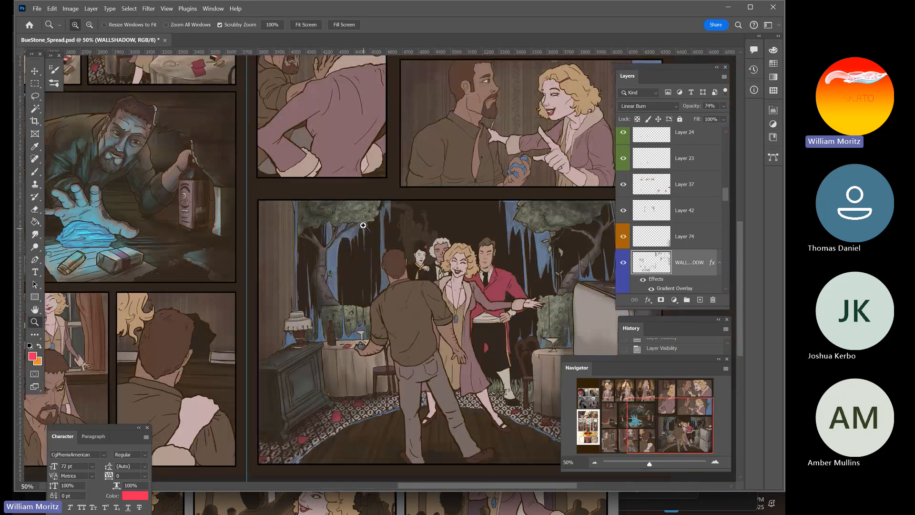
{"action": "left_click", "coordinate": [363, 225], "text": "alt"}
{"action": "left_click_drag", "start_coordinate": [305, 220], "coordinate": [271, 296]}
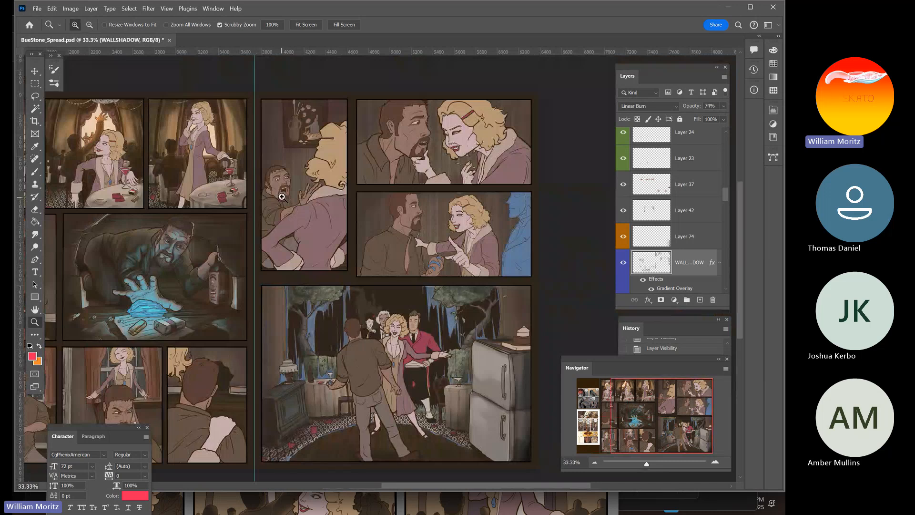
Compare the first page's middle and bottom rows with the couple's panels on the second page at 50%, and return to 33.33%
{"action": "left_click", "coordinate": [282, 196]}
{"action": "mouse_move", "coordinate": [333, 193]}
{"action": "left_mouse_down"}
{"action": "mouse_move", "coordinate": [270, 236]}
{"action": "mouse_move", "coordinate": [506, 106]}
{"action": "left_mouse_up"}
{"action": "left_click_drag", "start_coordinate": [204, 266], "coordinate": [329, 209]}
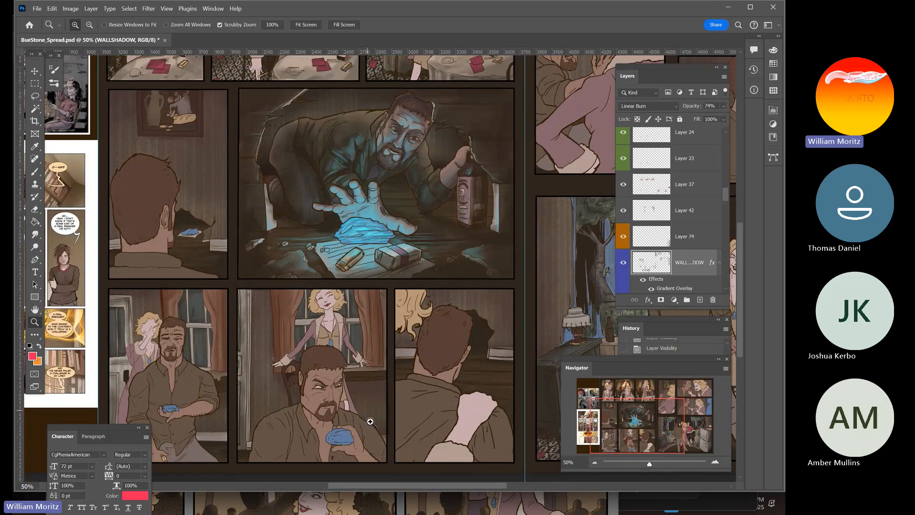
{"action": "left_click_drag", "start_coordinate": [433, 288], "coordinate": [196, 314]}
{"action": "left_click_drag", "start_coordinate": [239, 271], "coordinate": [239, 331]}
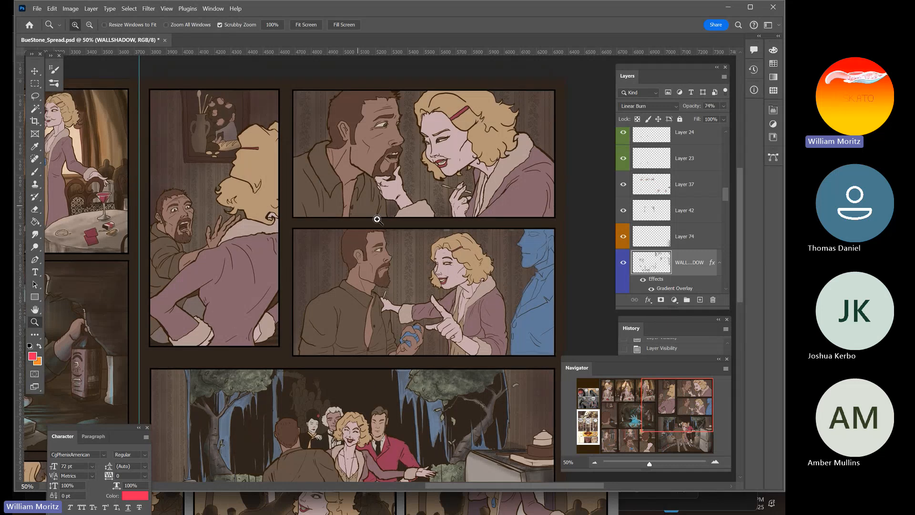
{"action": "left_click", "coordinate": [296, 340], "text": "alt"}
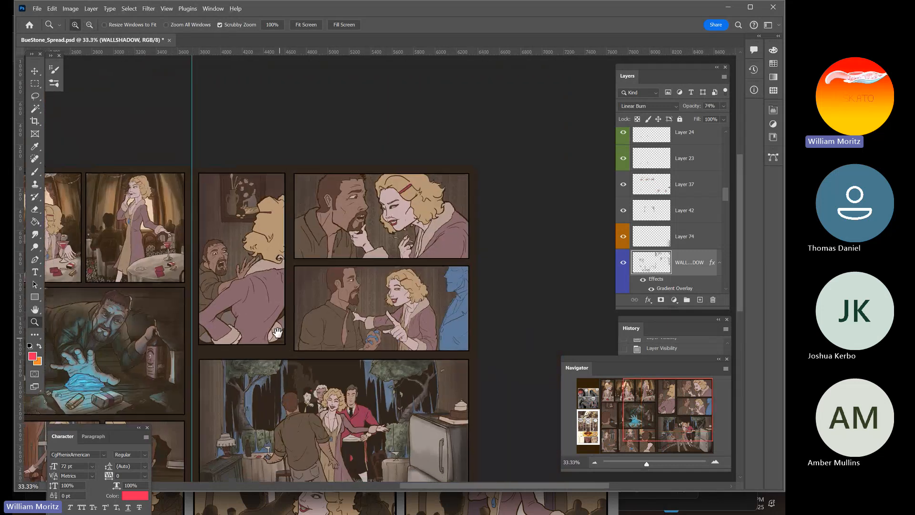
{"action": "left_click_drag", "start_coordinate": [277, 333], "coordinate": [418, 262]}
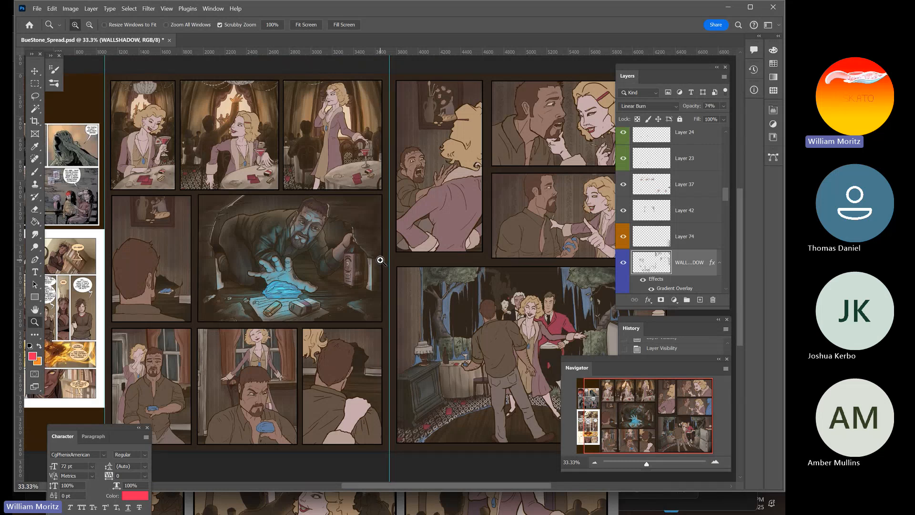
Examine the forest dining-room panel within the second page, enlarging it to 50%
{"action": "left_click_drag", "start_coordinate": [534, 316], "coordinate": [272, 291]}
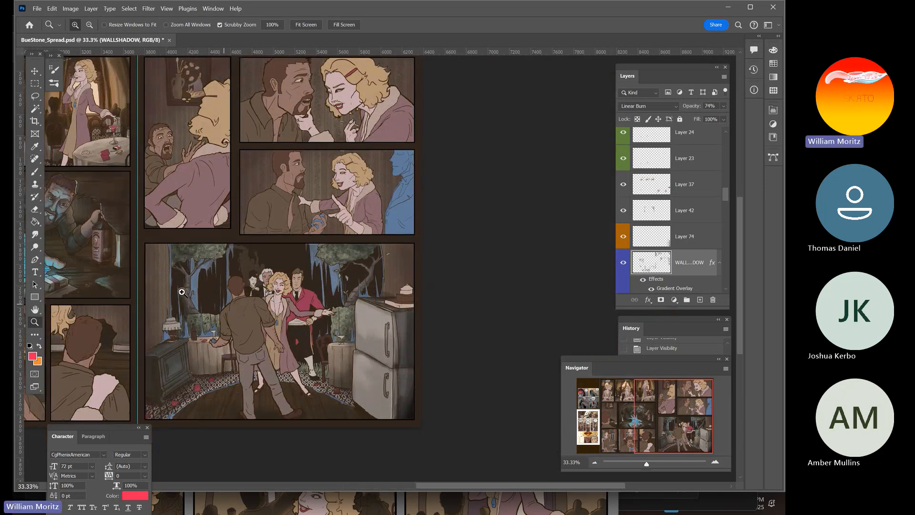
{"action": "left_click_drag", "start_coordinate": [140, 283], "coordinate": [196, 289]}
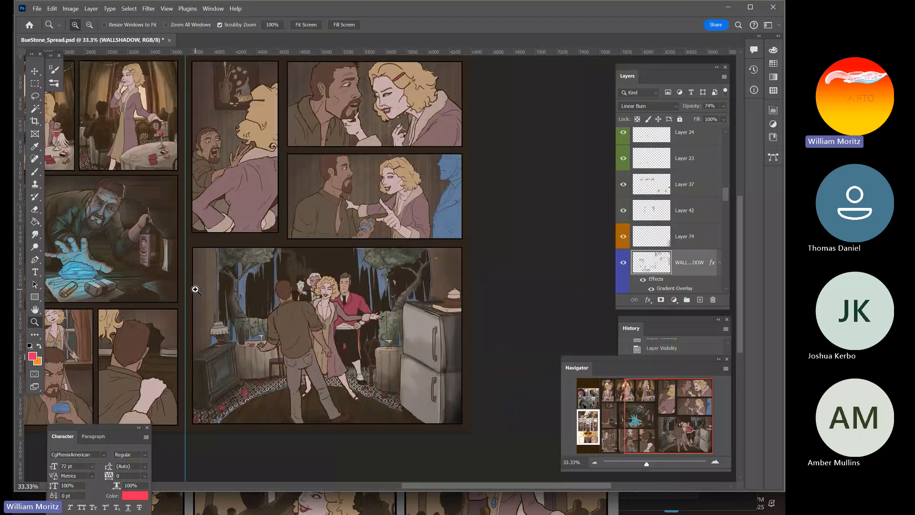
{"action": "left_click", "coordinate": [360, 334]}
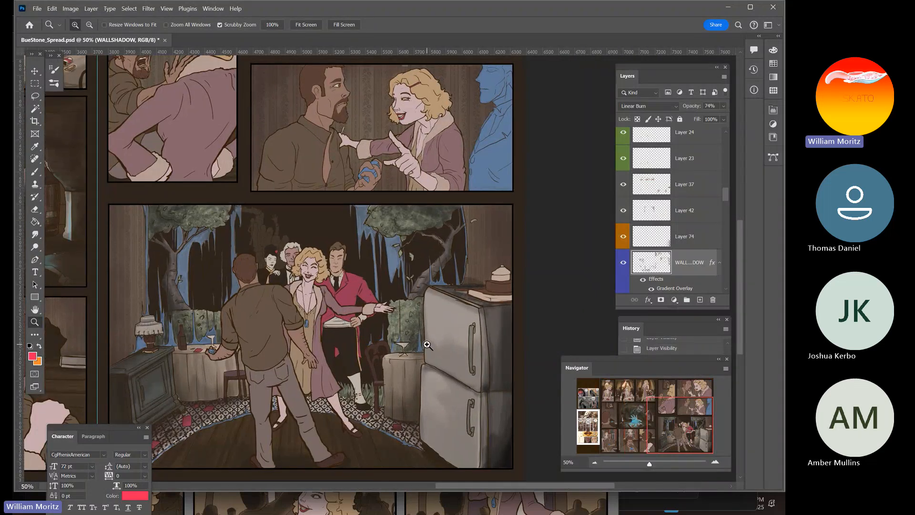
Add a new empty layer directly above the boxes layer for review markings
{"action": "key", "text": "v"}
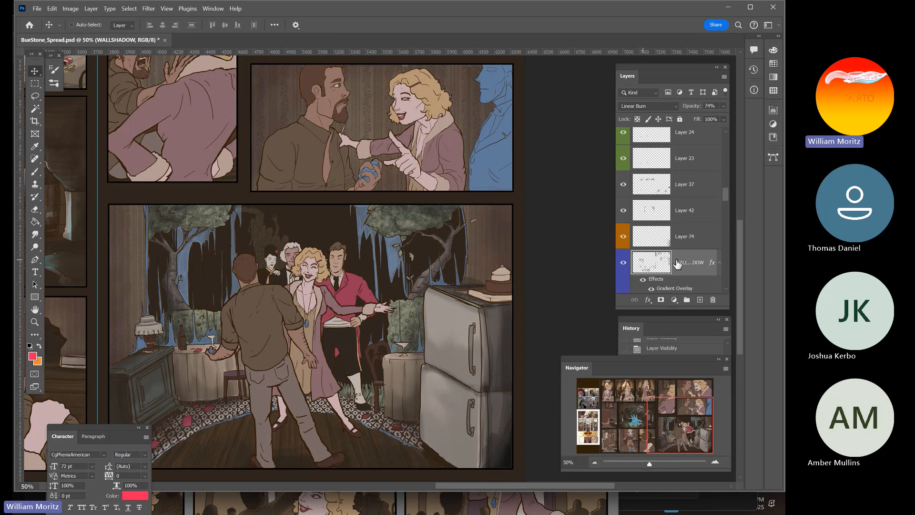
{"action": "left_click_drag", "start_coordinate": [725, 195], "coordinate": [728, 130]}
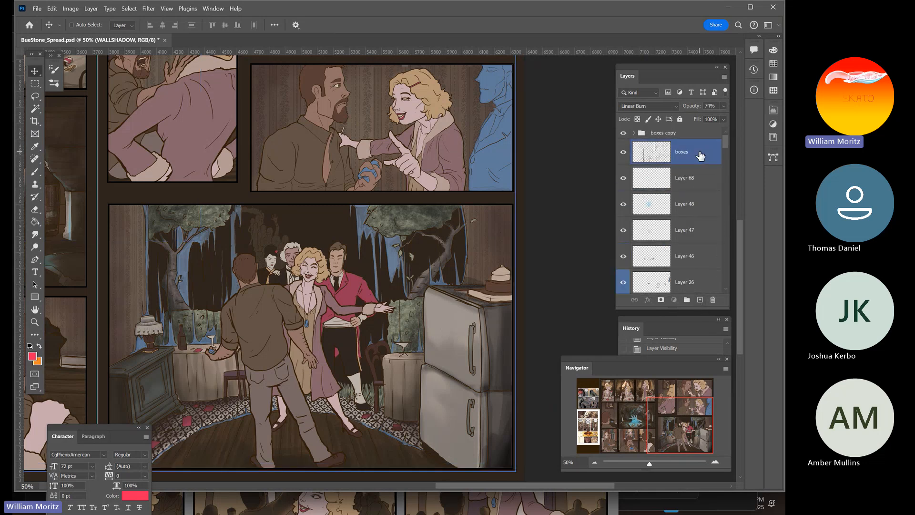
{"action": "left_click", "coordinate": [701, 156]}
{"action": "left_click", "coordinate": [700, 300]}
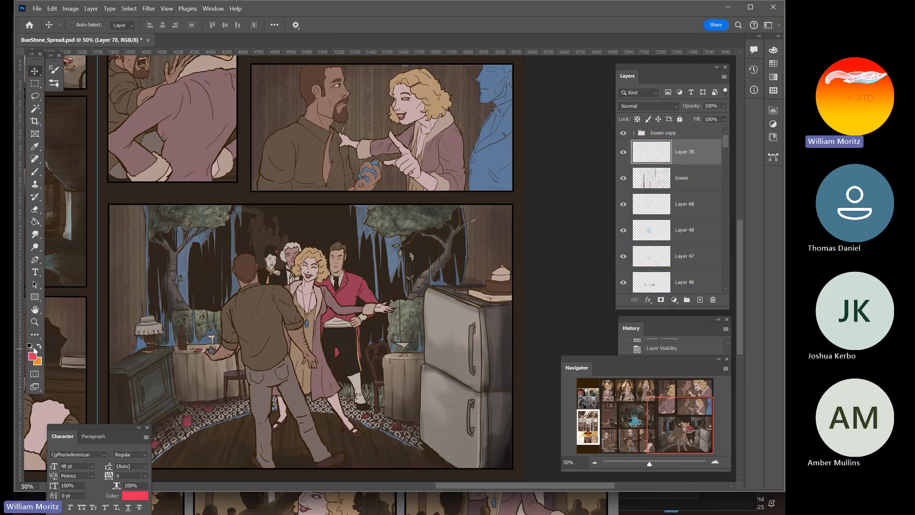
Enlarge the Brush to 30 px and circle the tree, lamp and table area in the forest dining-room panel in pink
{"action": "key", "text": "b"}
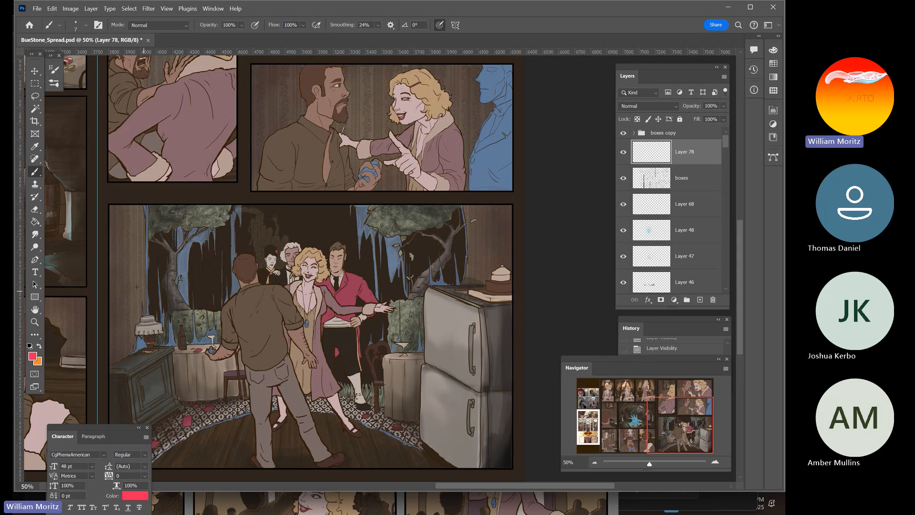
{"action": "key", "text": "bracketright"}
{"action": "key", "text": "bracketright"}
{"action": "key", "text": "bracketright"}
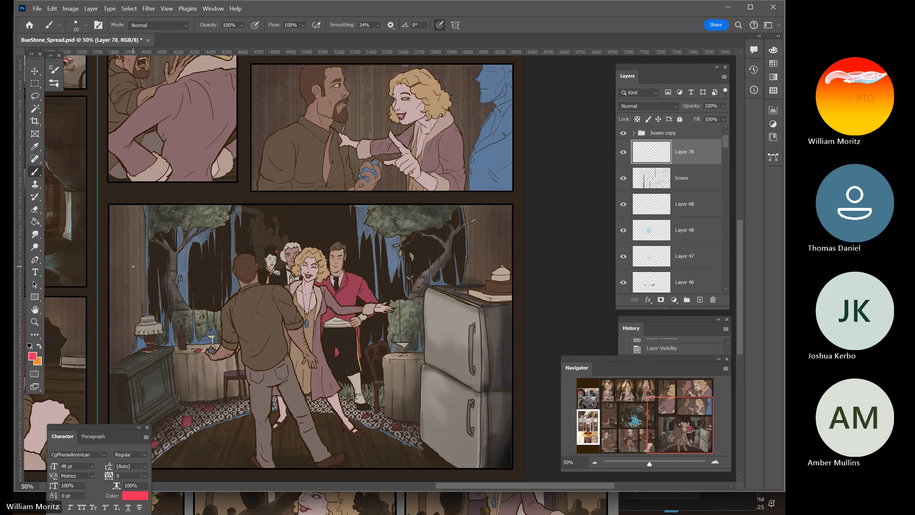
{"action": "key", "text": "bracketright"}
{"action": "key", "text": "bracketright"}
{"action": "key", "text": "bracketright"}
{"action": "key", "text": "bracketright"}
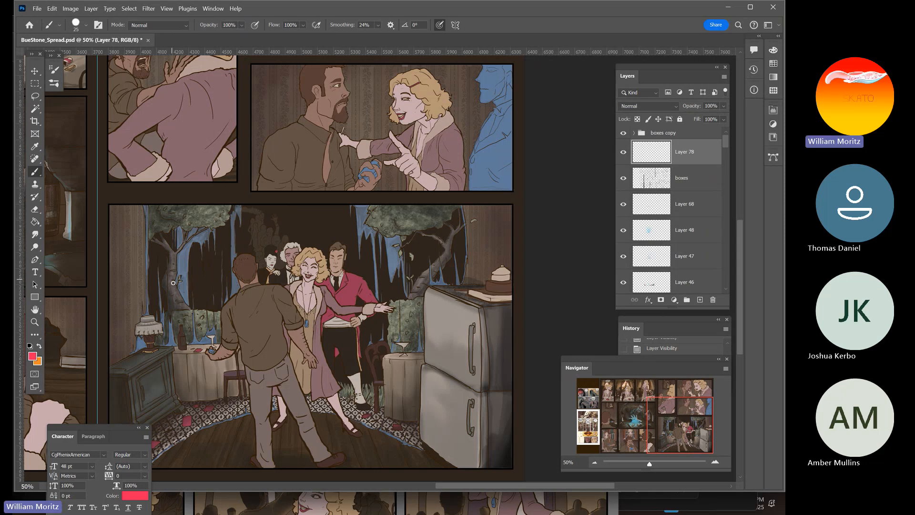
{"action": "mouse_move", "coordinate": [241, 217]}
{"action": "left_mouse_down"}
{"action": "mouse_move", "coordinate": [148, 210]}
{"action": "mouse_move", "coordinate": [268, 348]}
{"action": "mouse_move", "coordinate": [143, 234]}
{"action": "left_mouse_up"}
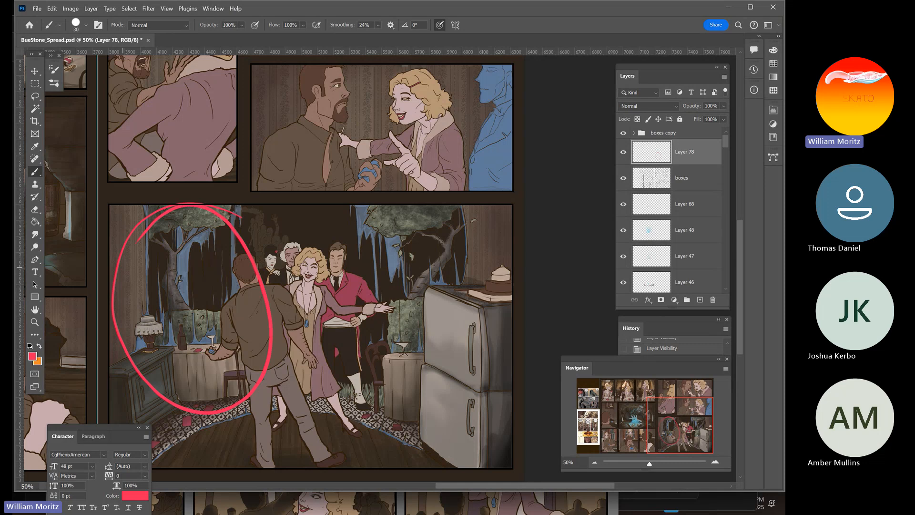
Undo the circle around the tree and table area, and circle the refrigerator in pink instead
{"action": "key", "text": "ctrl+z"}
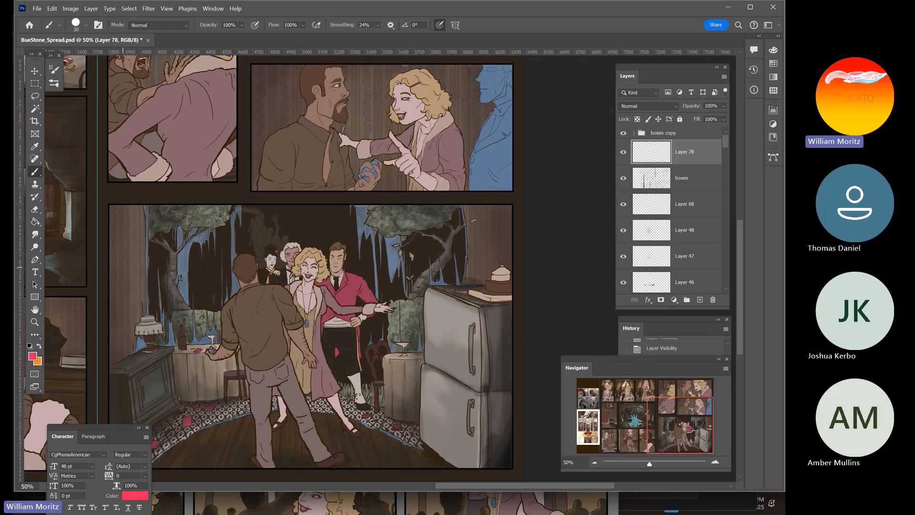
{"action": "mouse_move", "coordinate": [510, 305]}
{"action": "left_mouse_down"}
{"action": "mouse_move", "coordinate": [446, 284]}
{"action": "mouse_move", "coordinate": [432, 458]}
{"action": "mouse_move", "coordinate": [479, 257]}
{"action": "left_mouse_up"}
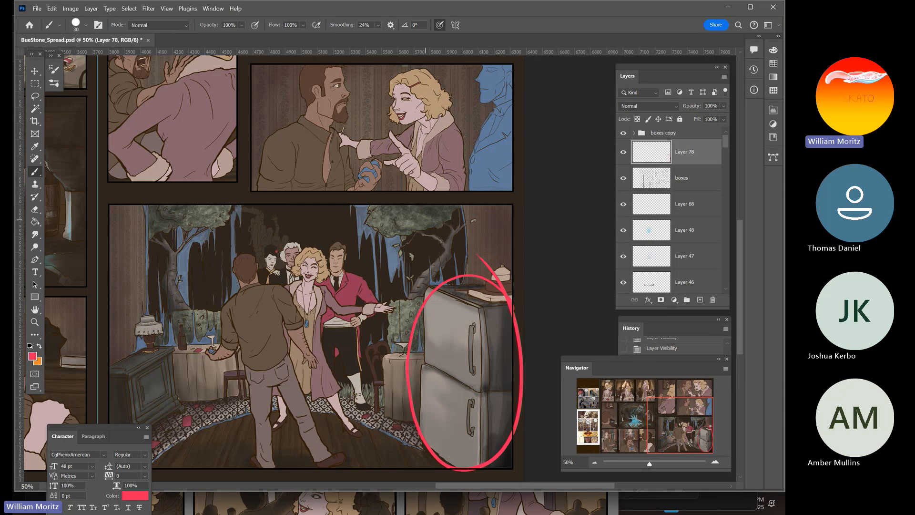
Undo the pink circle around the refrigerator and re-examine the whole forest dining-room panel
{"action": "key", "text": "ctrl+z"}
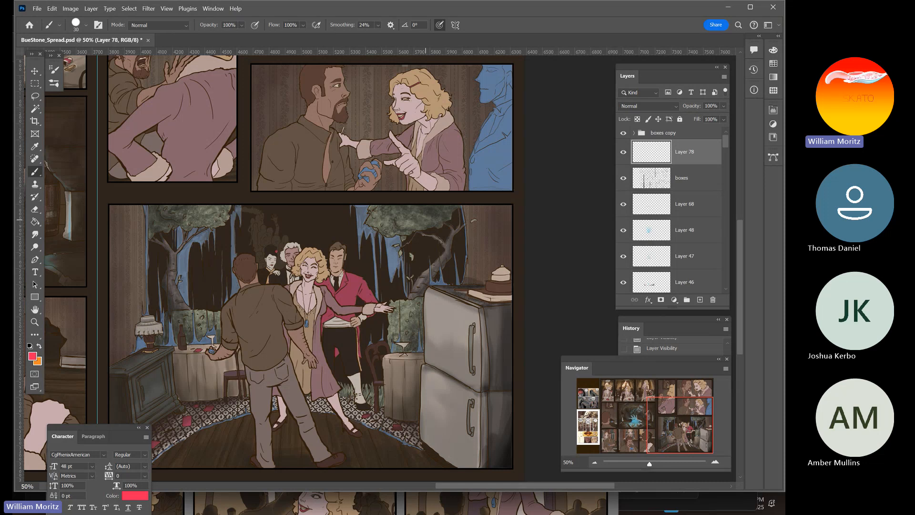
{"action": "mouse_move", "coordinate": [411, 385]}
{"action": "left_mouse_down"}
{"action": "mouse_move", "coordinate": [386, 362]}
{"action": "mouse_move", "coordinate": [404, 420]}
{"action": "mouse_move", "coordinate": [376, 350]}
{"action": "mouse_move", "coordinate": [374, 396]}
{"action": "left_mouse_up"}
{"action": "left_click_drag", "start_coordinate": [219, 333], "coordinate": [248, 283]}
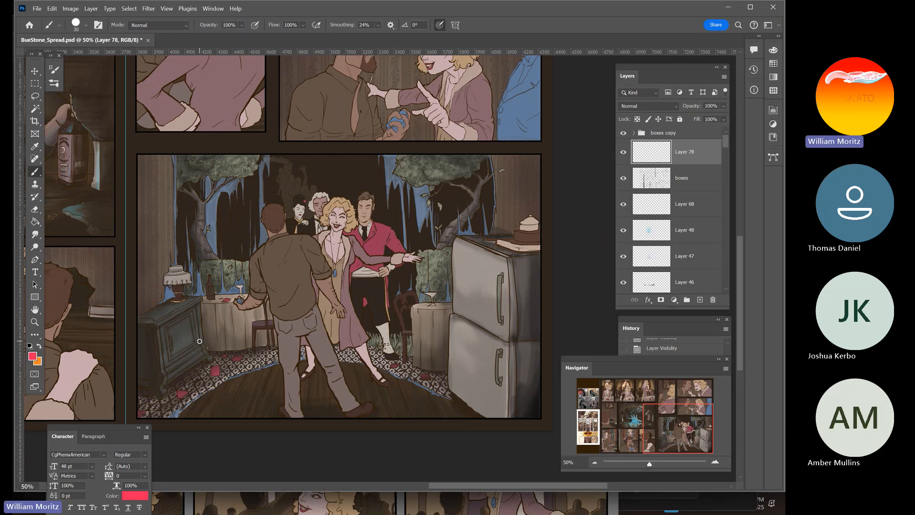
{"action": "scroll", "coordinate": [315, 339], "scroll_direction": "left", "scroll_amount": 1}
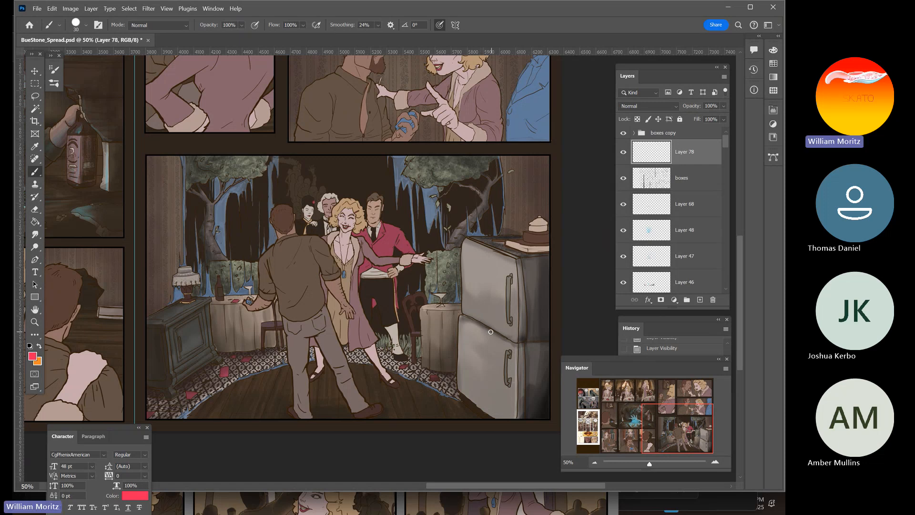
{"action": "scroll", "coordinate": [429, 329], "scroll_direction": "right", "scroll_amount": 3}
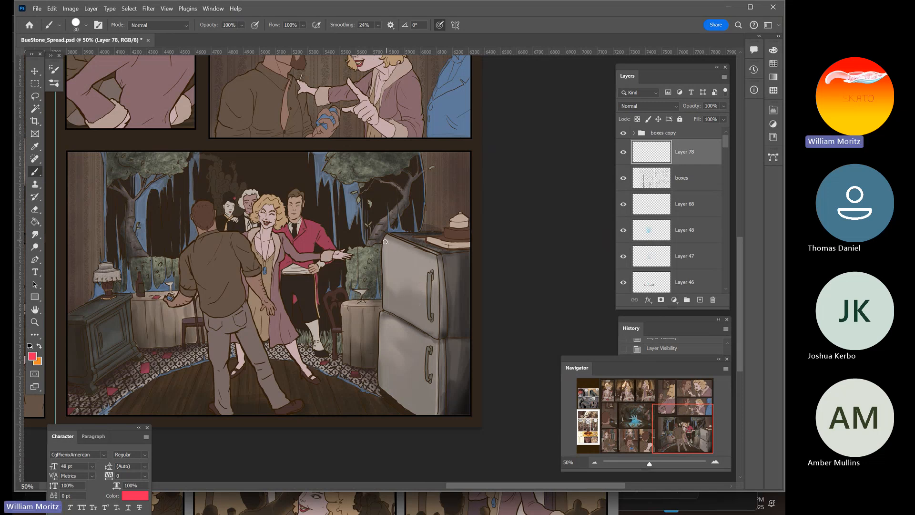
Outline the refrigerator's upper and lower doors in pink, and undo both outlines
{"action": "mouse_move", "coordinate": [385, 242]}
{"action": "left_mouse_down"}
{"action": "mouse_move", "coordinate": [409, 247]}
{"action": "mouse_move", "coordinate": [439, 275]}
{"action": "mouse_move", "coordinate": [437, 339]}
{"action": "mouse_move", "coordinate": [381, 314]}
{"action": "mouse_move", "coordinate": [383, 244]}
{"action": "left_mouse_up"}
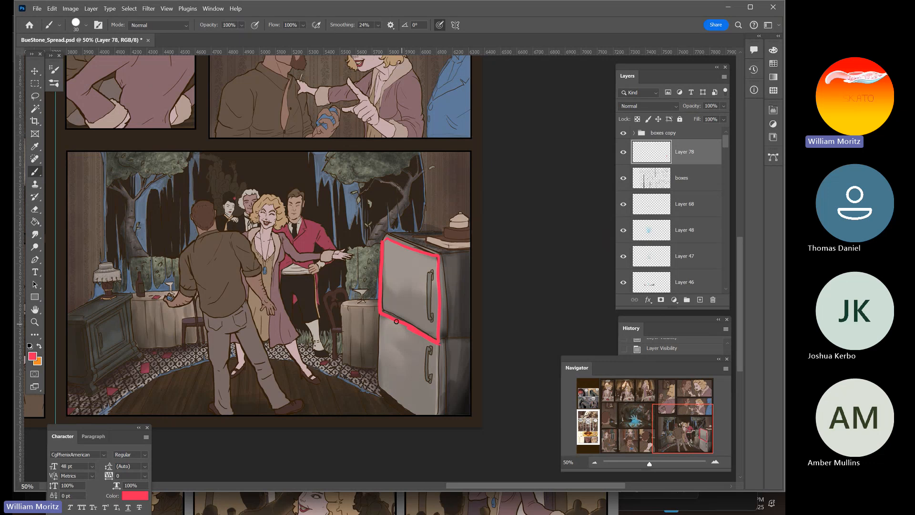
{"action": "mouse_move", "coordinate": [380, 314]}
{"action": "left_mouse_down"}
{"action": "mouse_move", "coordinate": [383, 397]}
{"action": "mouse_move", "coordinate": [435, 420]}
{"action": "mouse_move", "coordinate": [437, 342]}
{"action": "left_mouse_up"}
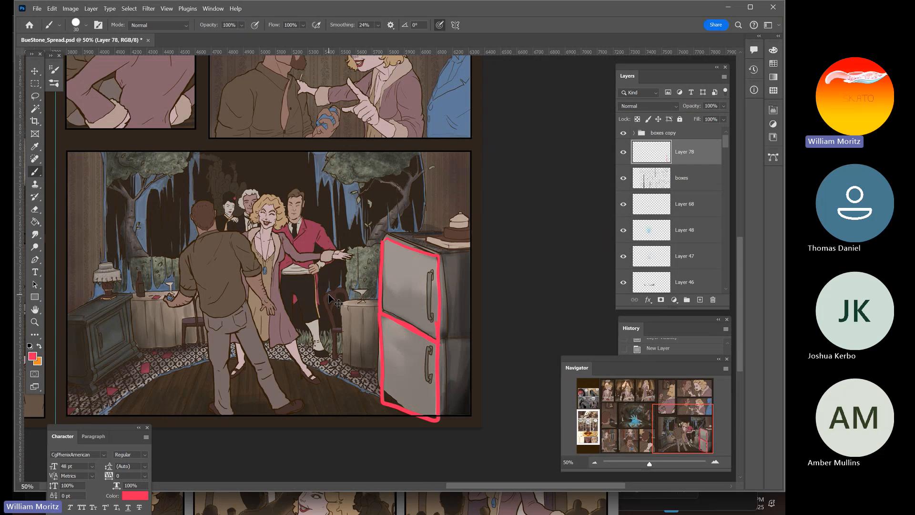
{"action": "key", "text": "ctrl+z"}
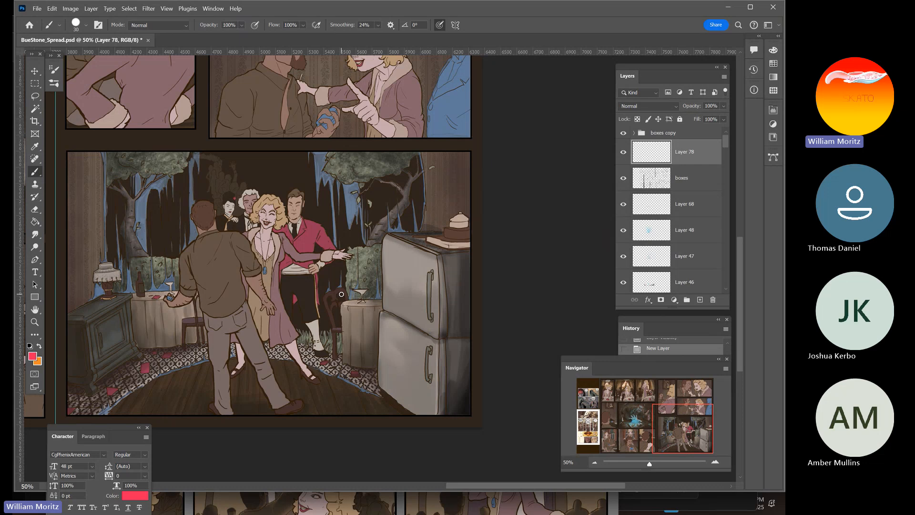
Examine the wallpaper pattern behind the man in the panel directly above the forest dining room, enlarging it to 300%
{"action": "key", "text": "z"}
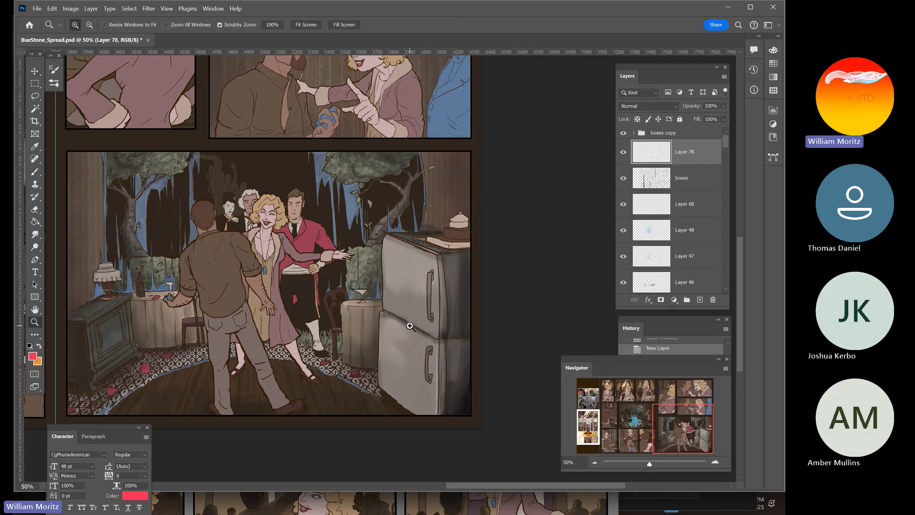
{"action": "left_click", "coordinate": [410, 326]}
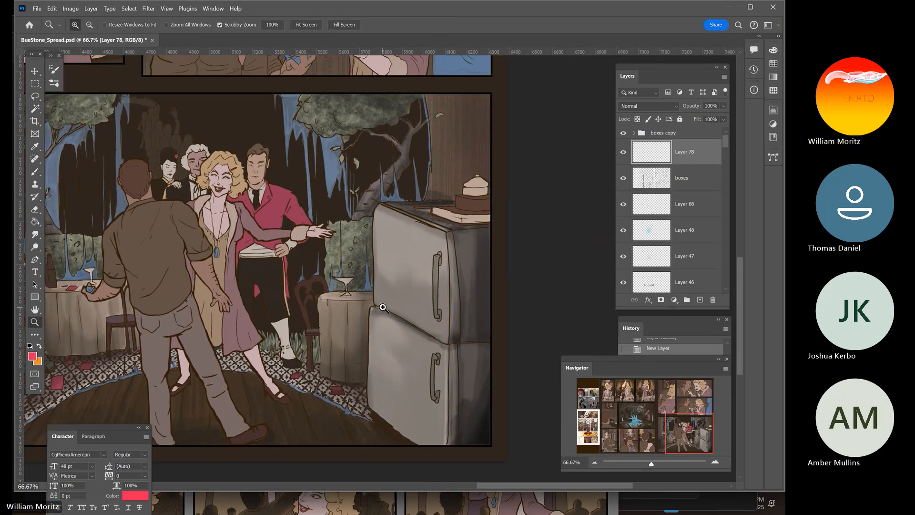
{"action": "scroll", "coordinate": [341, 249], "scroll_direction": "up", "scroll_amount": 6}
{"action": "scroll", "coordinate": [341, 248], "scroll_direction": "left", "scroll_amount": 3}
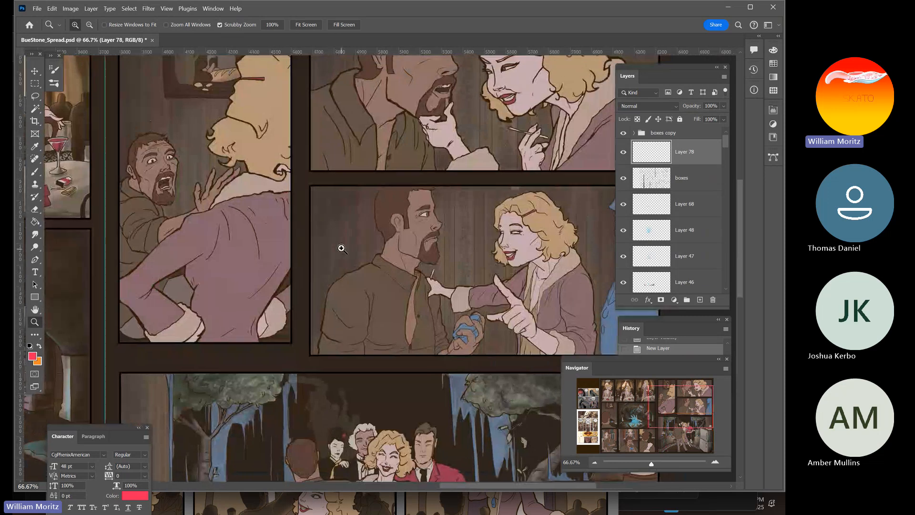
{"action": "left_click", "coordinate": [341, 249]}
{"action": "left_click_drag", "start_coordinate": [292, 94], "coordinate": [294, 231]}
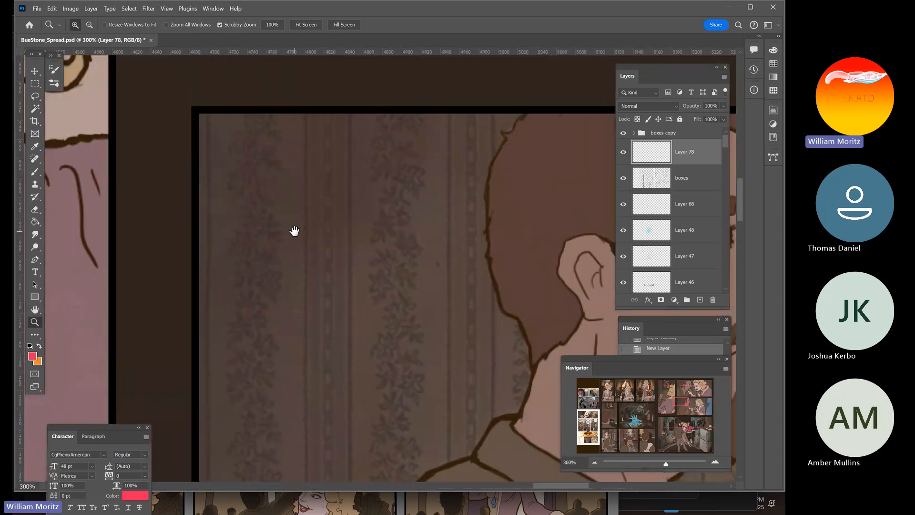
{"action": "left_click", "coordinate": [436, 268], "text": "alt"}
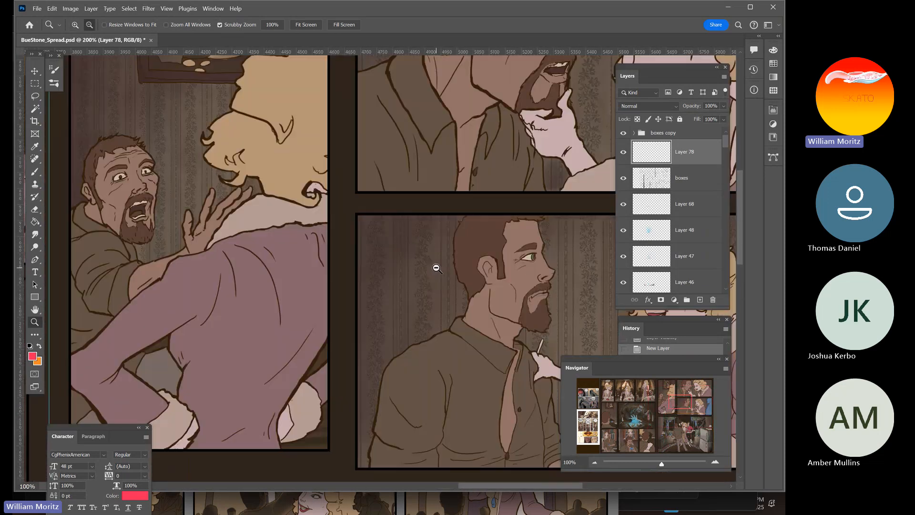
{"action": "left_click", "coordinate": [436, 268], "text": "alt"}
{"action": "left_click_drag", "start_coordinate": [436, 268], "coordinate": [407, 302]}
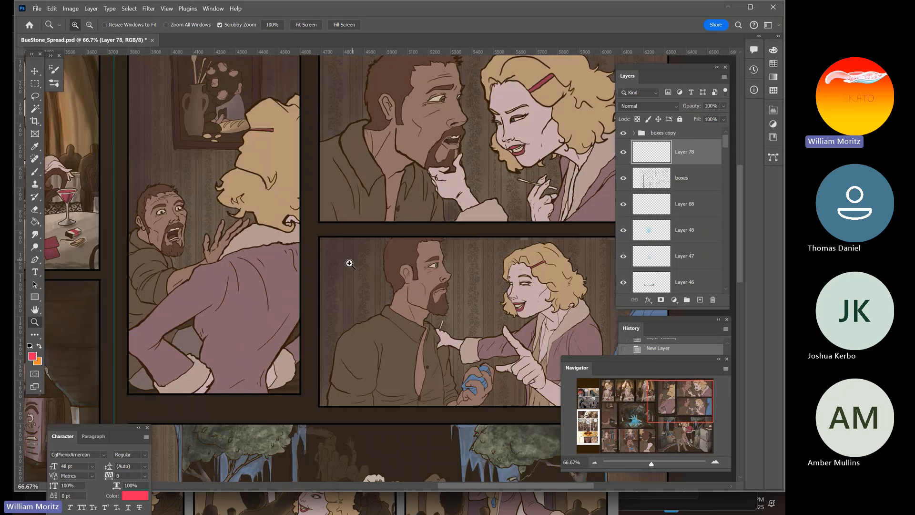
Examine the refrigerator's shading in the forest dining-room panel at 100%, and compare it with the surrounding panels at 33.33%
{"action": "left_click", "coordinate": [350, 263], "text": "alt"}
{"action": "left_click", "coordinate": [349, 263], "text": "alt"}
{"action": "left_click_drag", "start_coordinate": [359, 320], "coordinate": [341, 180]}
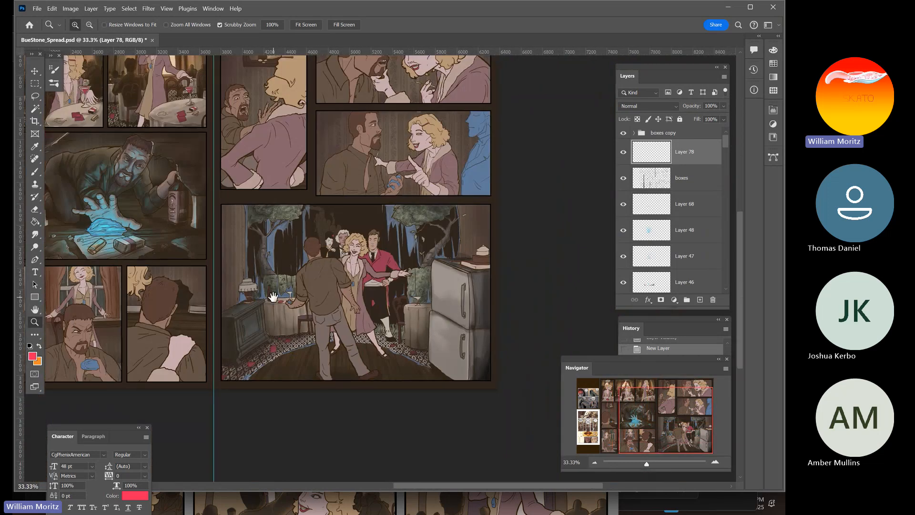
{"action": "left_click_drag", "start_coordinate": [274, 297], "coordinate": [292, 295]}
{"action": "left_click", "coordinate": [472, 313]}
{"action": "left_click", "coordinate": [472, 314]}
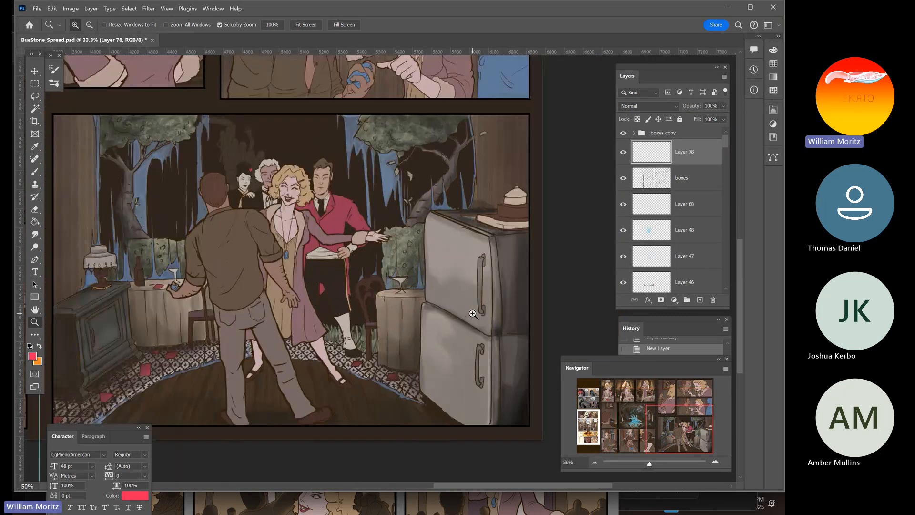
{"action": "left_click", "coordinate": [474, 312]}
{"action": "left_click", "coordinate": [496, 305]}
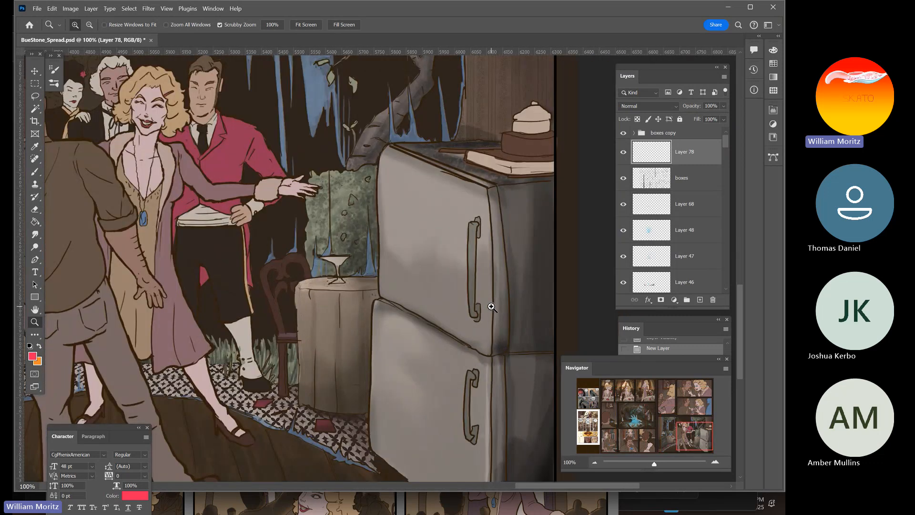
{"action": "left_click", "coordinate": [413, 265], "text": "alt"}
{"action": "left_click", "coordinate": [412, 265], "text": "alt"}
{"action": "left_click", "coordinate": [413, 266], "text": "alt"}
{"action": "left_click_drag", "start_coordinate": [297, 252], "coordinate": [336, 324]}
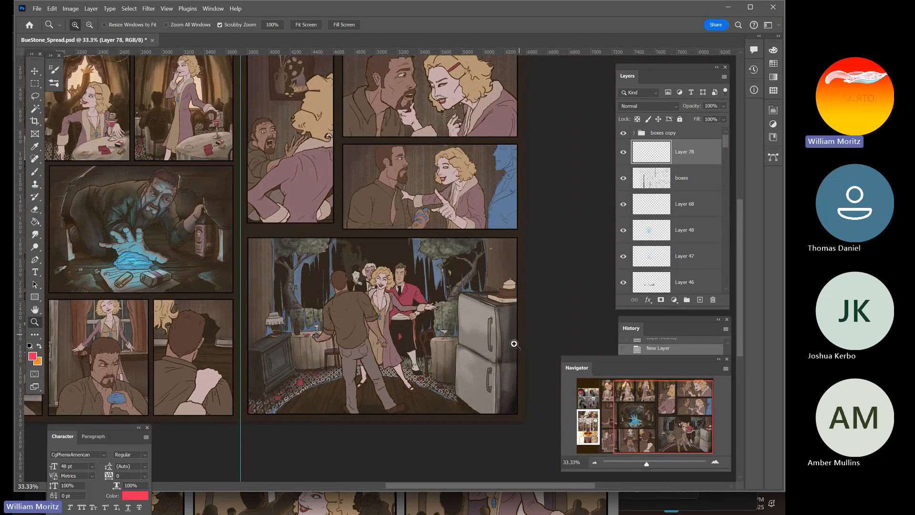
Load the contents of Layer 36, which holds the refrigerator area, as a selection and add a new empty layer above it
{"action": "key", "text": "v"}
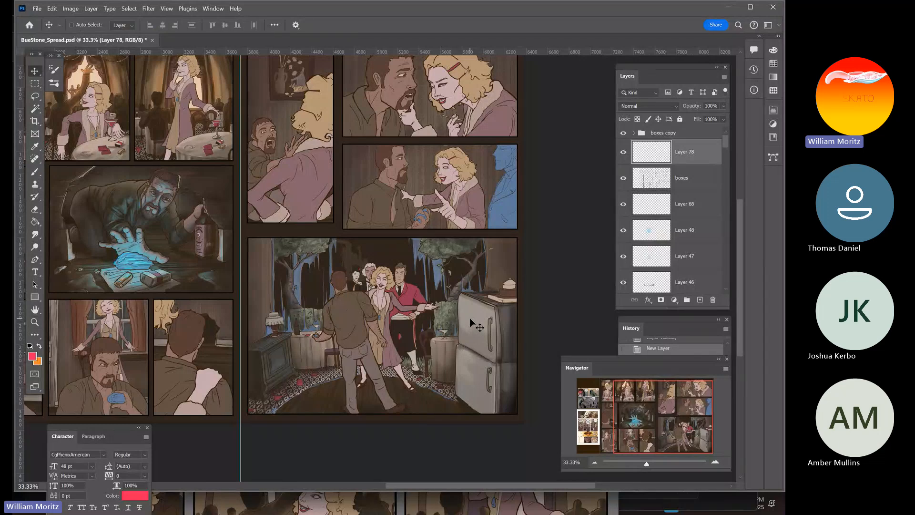
{"action": "right_click", "coordinate": [470, 318]}
{"action": "left_click", "coordinate": [480, 323]}
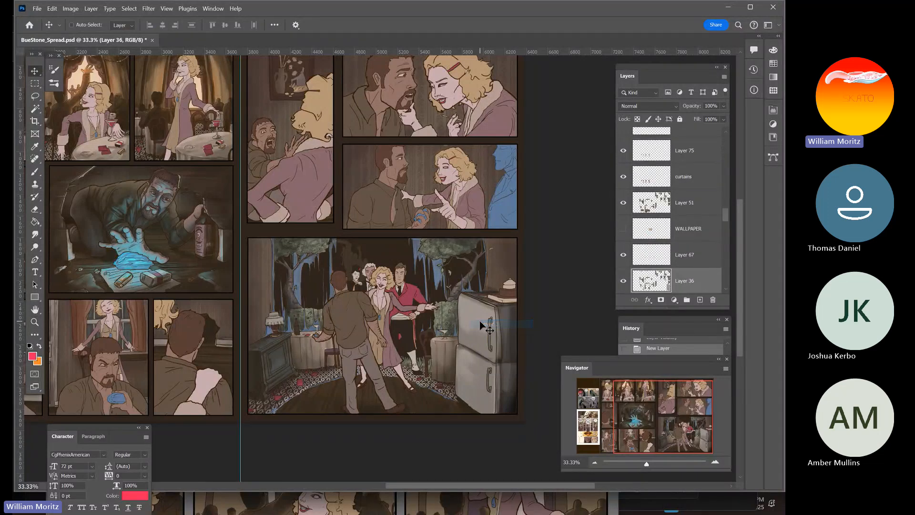
{"action": "left_click", "coordinate": [644, 285], "text": "ctrl"}
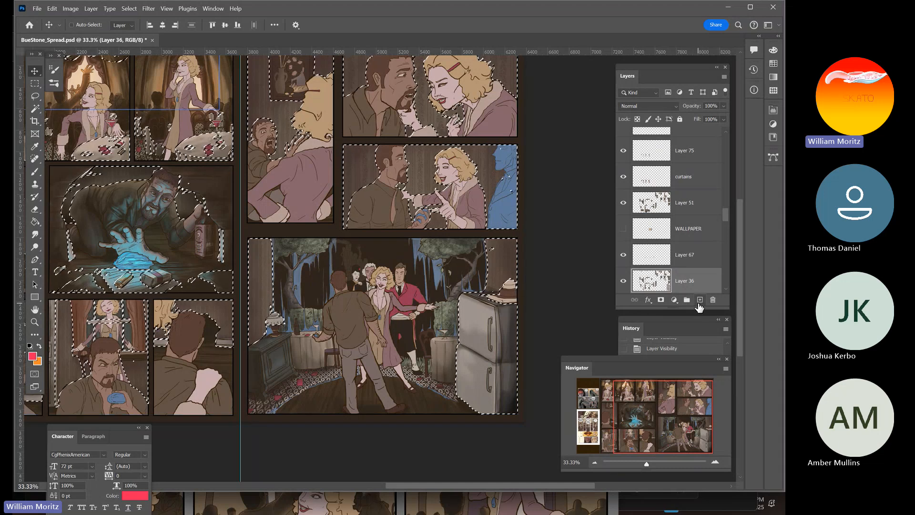
{"action": "left_click", "coordinate": [700, 300]}
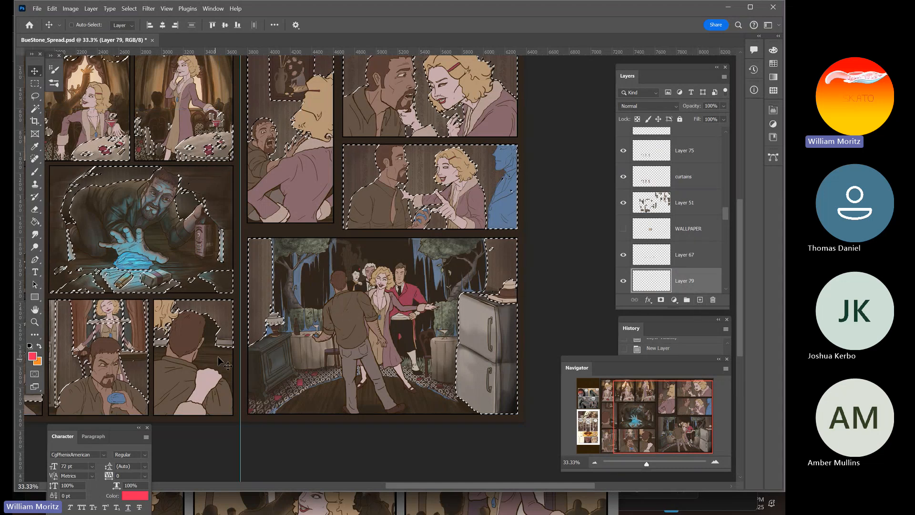
Sample the dark brown wallpaper beside the framed picture as the painting color and enlarge the Brush to 60 px
{"action": "key", "text": "i"}
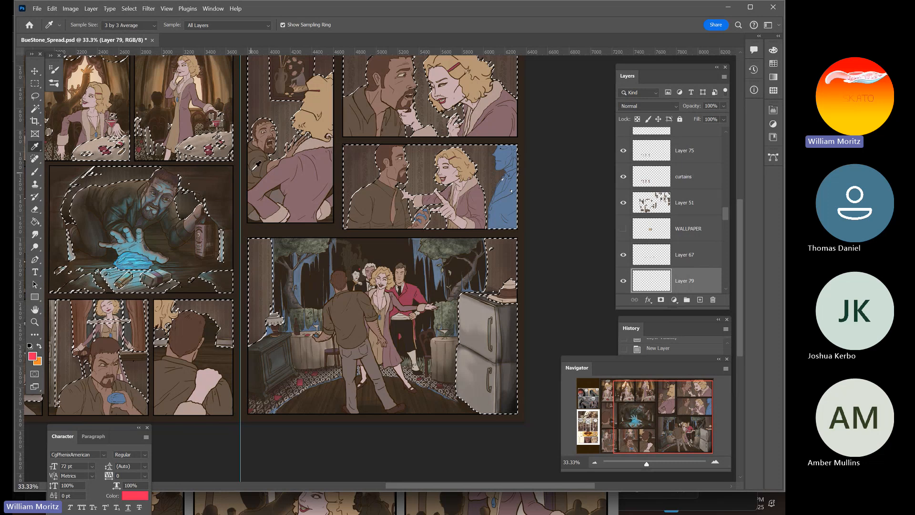
{"action": "left_click", "coordinate": [262, 70]}
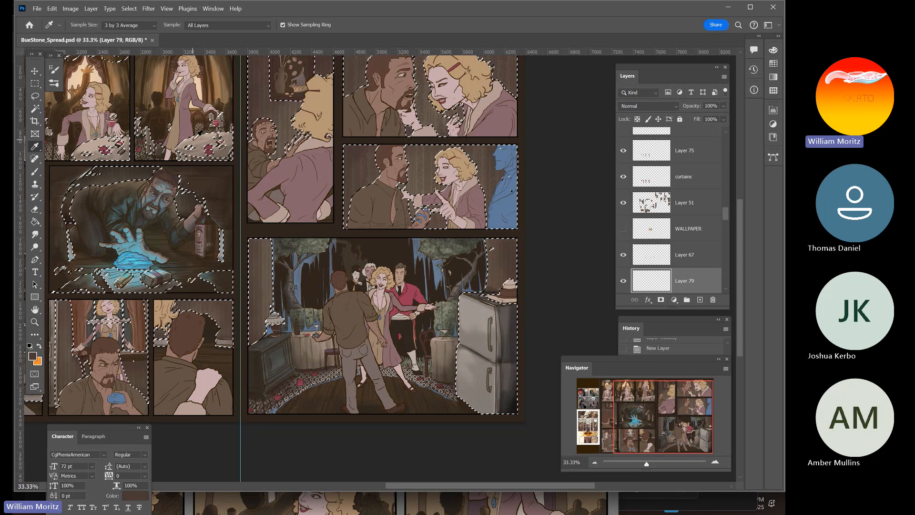
{"action": "key", "text": "b"}
{"action": "key", "text": "bracketright"}
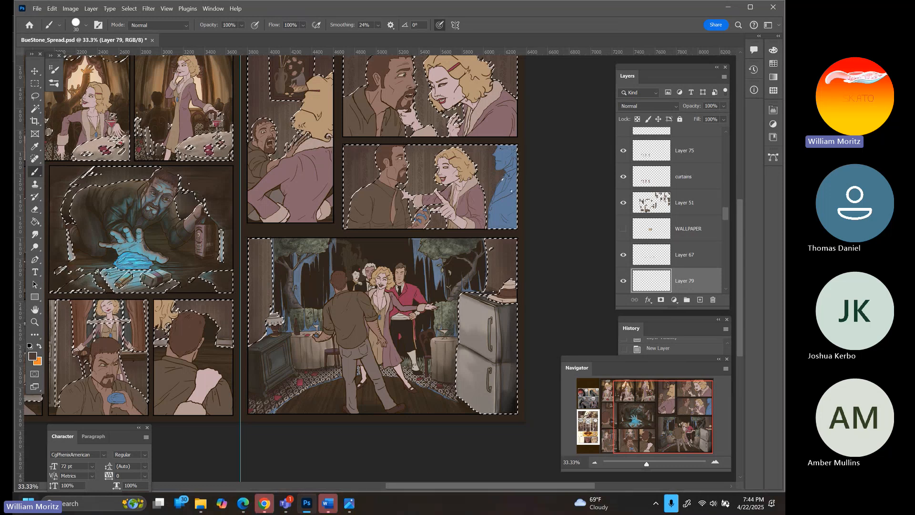
{"action": "key", "text": "bracketright"}
{"action": "key", "text": "bracketright"}
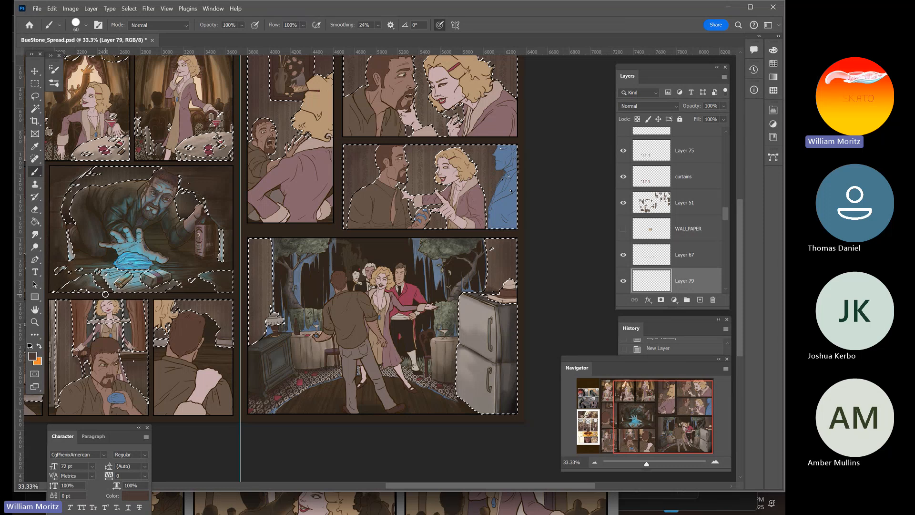
Examine the selected refrigerator area at 66.67%, and view both pages together at 33.33%
{"action": "left_click", "coordinate": [34, 321]}
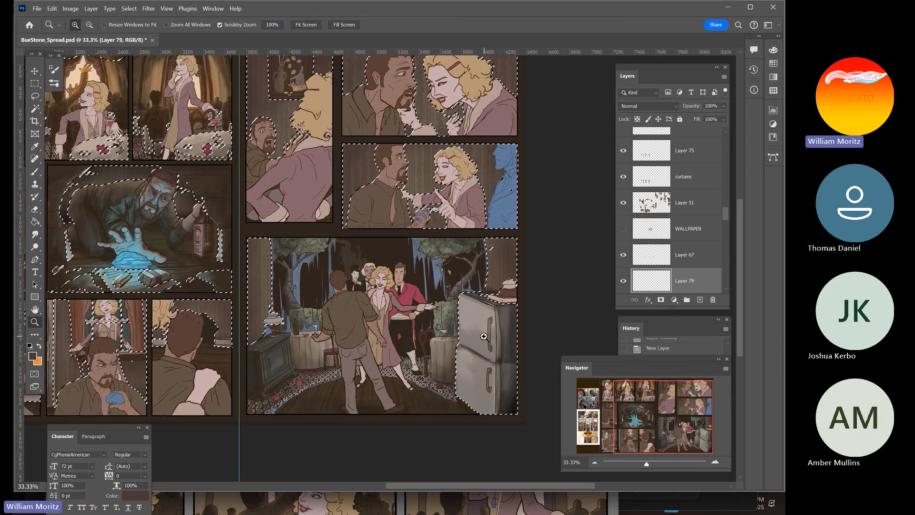
{"action": "left_click", "coordinate": [466, 345]}
{"action": "left_click", "coordinate": [467, 345]}
{"action": "left_click_drag", "start_coordinate": [452, 296], "coordinate": [451, 293]}
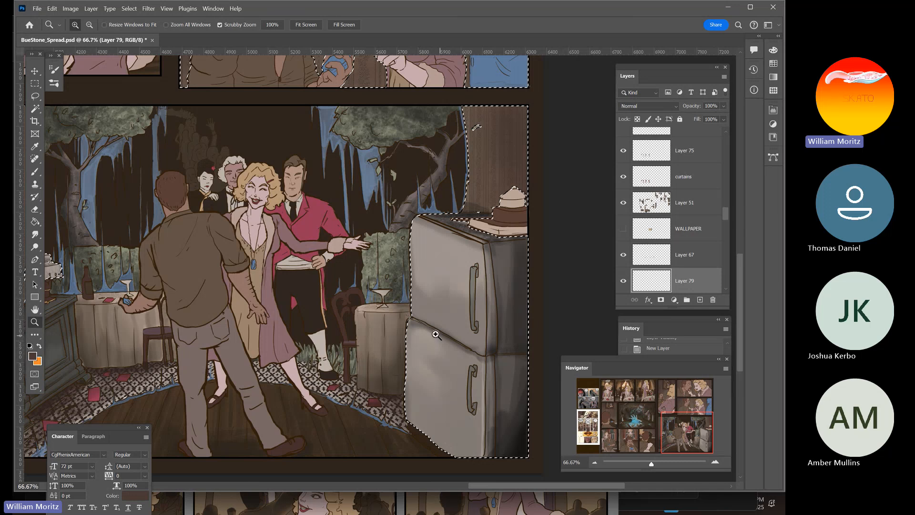
{"action": "left_click", "coordinate": [415, 262], "text": "alt"}
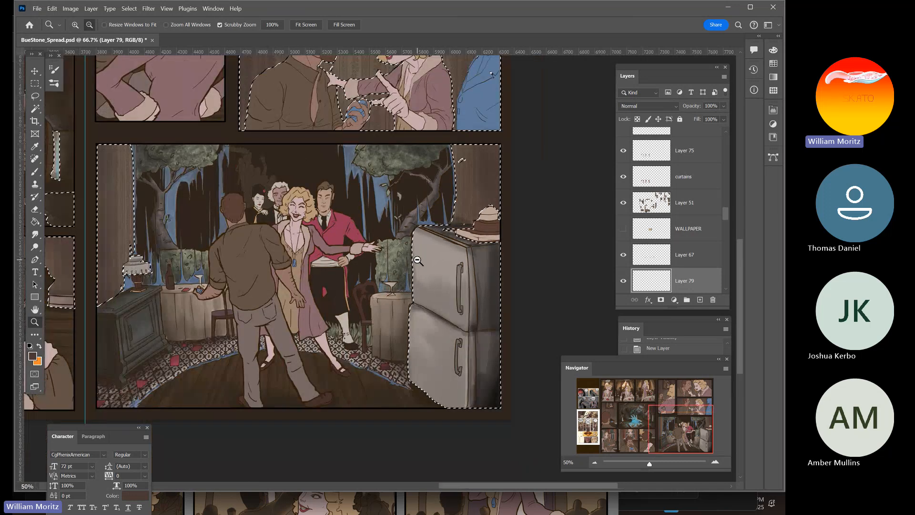
{"action": "left_click", "coordinate": [415, 262], "text": "alt"}
{"action": "left_click_drag", "start_coordinate": [272, 221], "coordinate": [419, 284]}
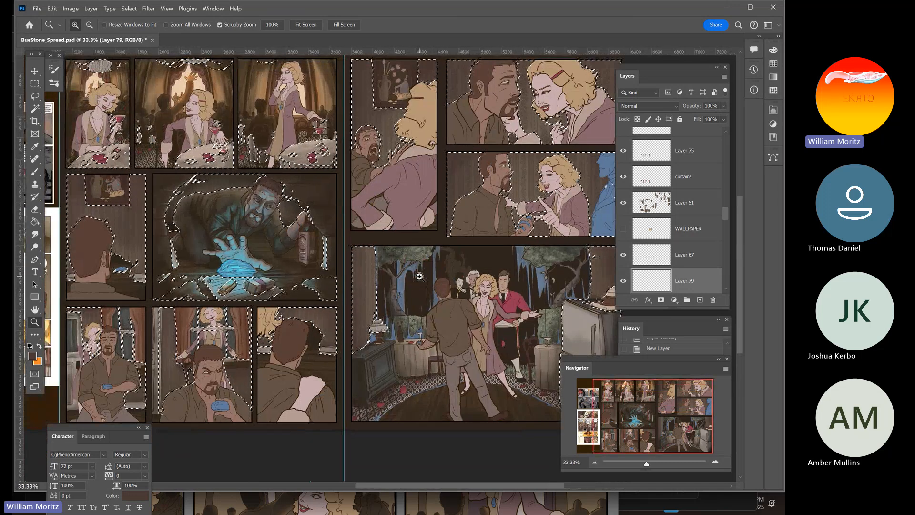
Choose the 40 px MB Lineart Rough brush from the MB Starter Pack for painting on the new layer
{"action": "key", "text": "i"}
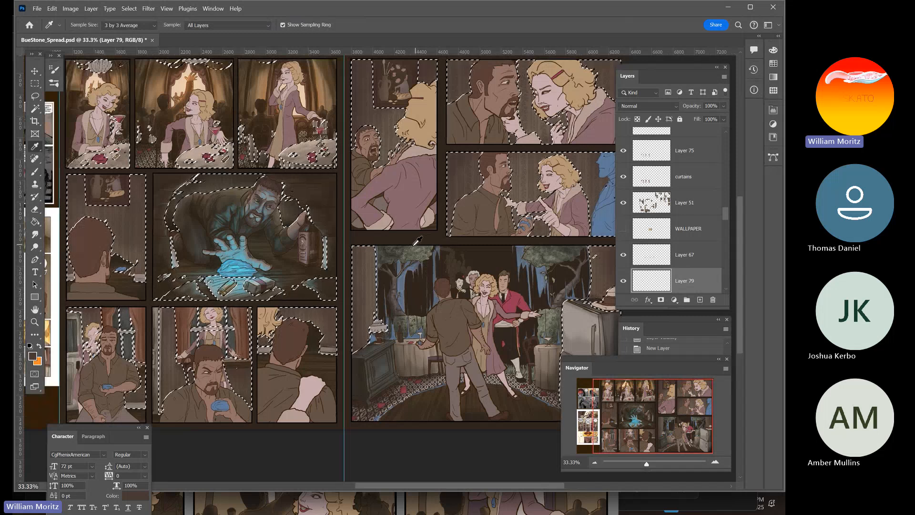
{"action": "left_click_drag", "start_coordinate": [361, 173], "coordinate": [312, 167]}
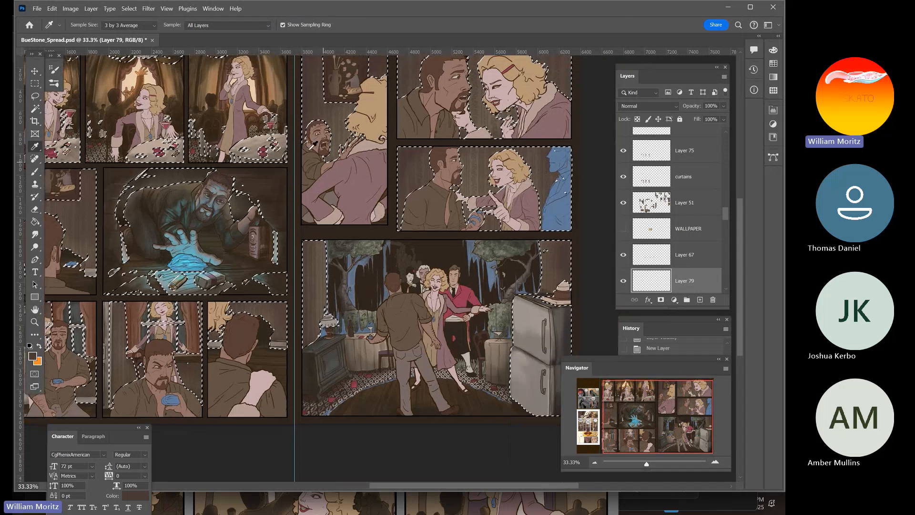
{"action": "key", "text": "b"}
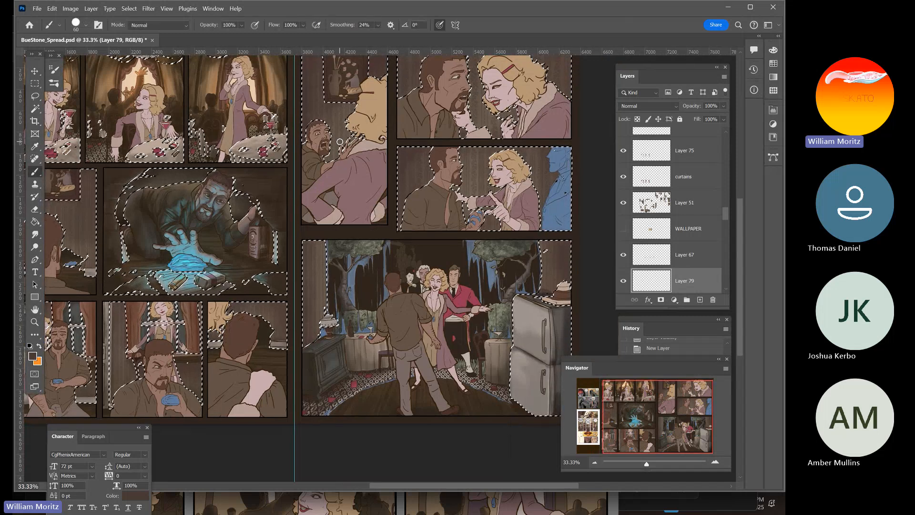
{"action": "left_click", "coordinate": [86, 26]}
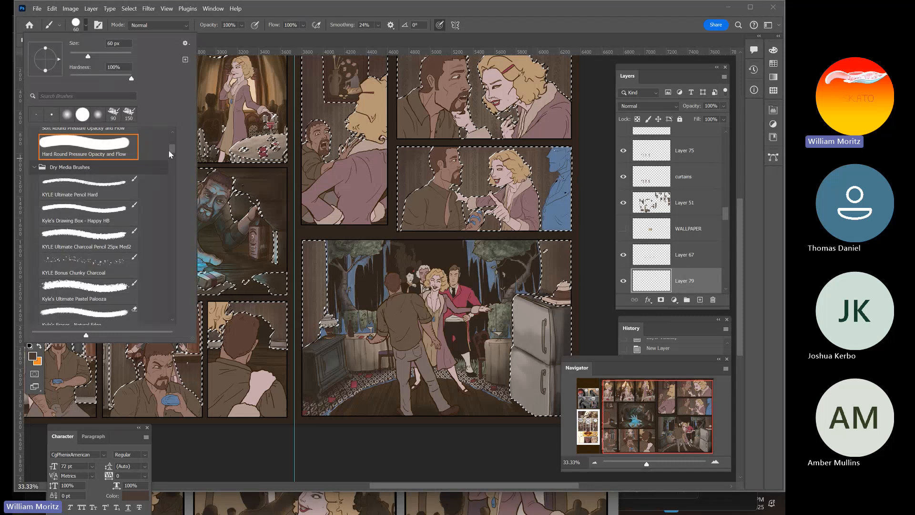
{"action": "scroll", "coordinate": [168, 150], "scroll_direction": "down", "scroll_amount": 5}
{"action": "scroll", "coordinate": [179, 167], "scroll_direction": "up", "scroll_amount": 4}
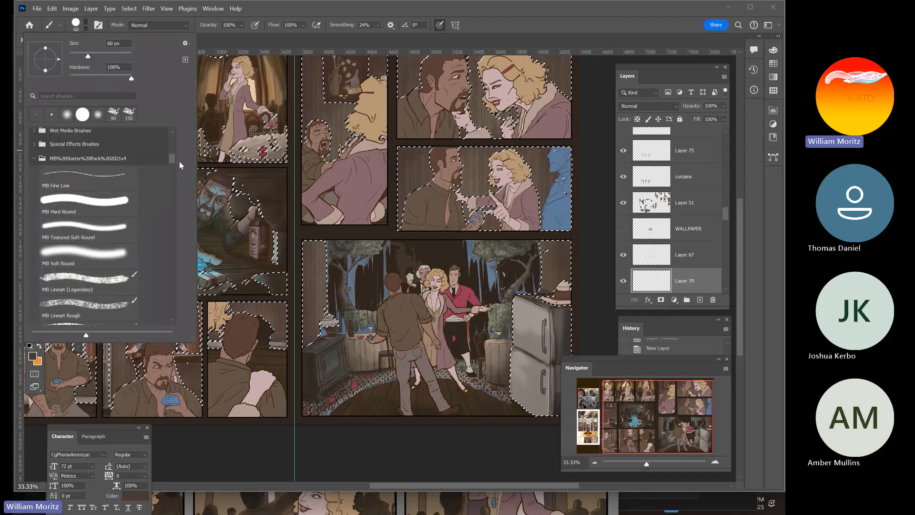
{"action": "left_click", "coordinate": [91, 234]}
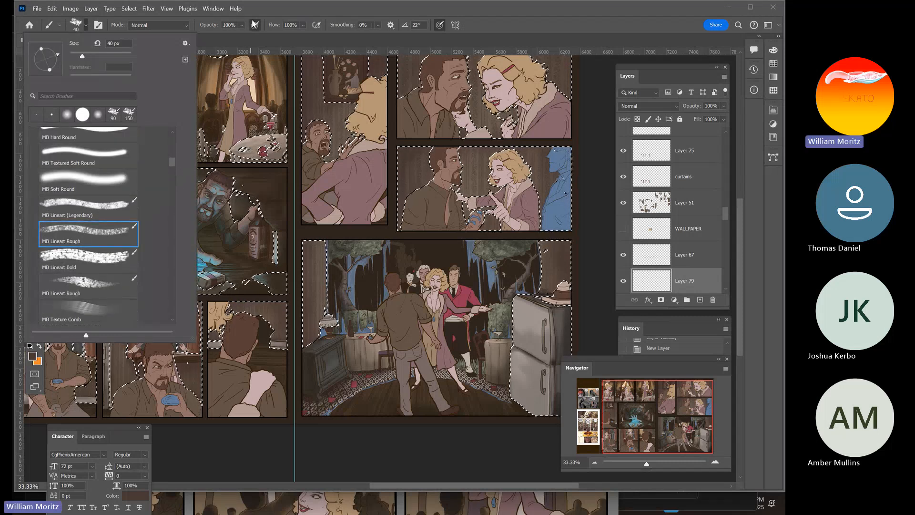
Enlarge the MB Lineart Rough brush to 100 px and lower its opacity to 35%
{"action": "left_click", "coordinate": [269, 8]}
{"action": "key", "text": "bracketright"}
{"action": "key", "text": "bracketright"}
{"action": "key", "text": "bracketright"}
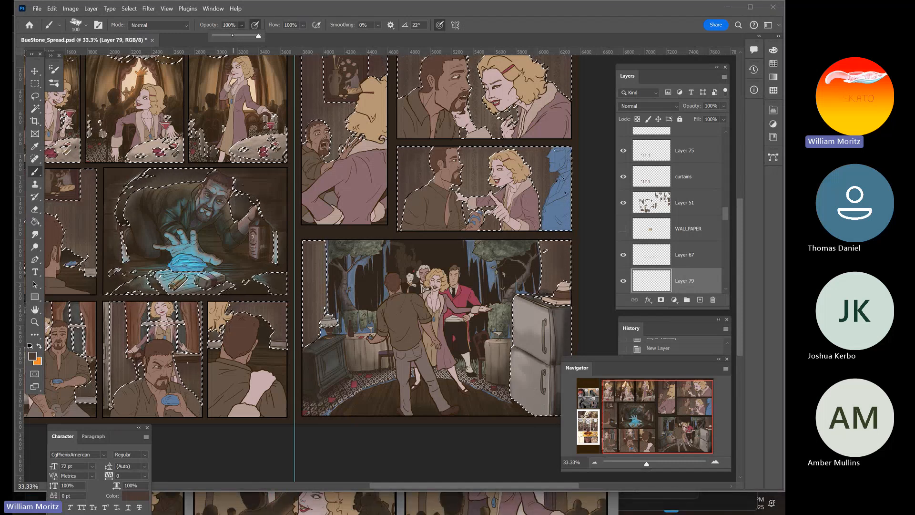
{"action": "left_click", "coordinate": [242, 25]}
{"action": "left_click_drag", "start_coordinate": [243, 36], "coordinate": [229, 36]}
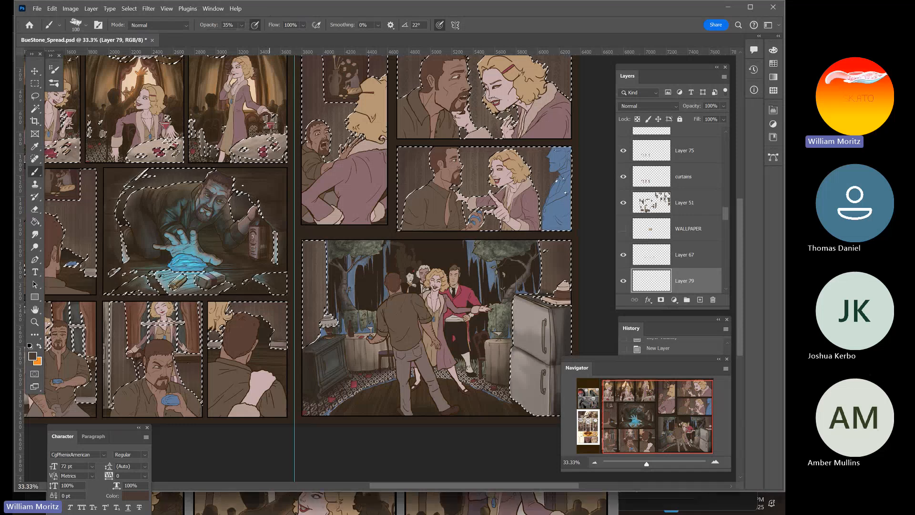
Paint dark textured shading over the refrigerator within the selection on Layer 79, finishing with a 125 px brush
{"action": "key", "text": "bracketright"}
{"action": "key", "text": "bracketleft"}
{"action": "key", "text": "bracketleft"}
{"action": "key", "text": "bracketleft"}
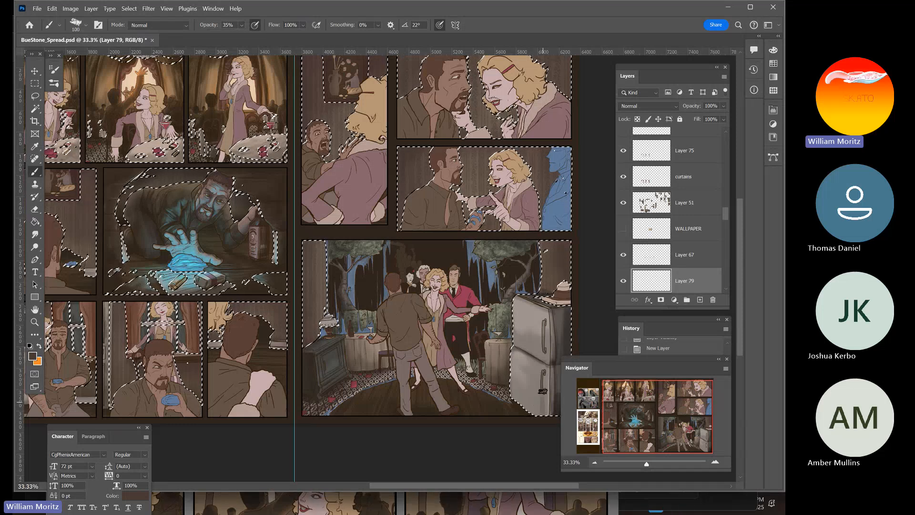
{"action": "left_click", "coordinate": [540, 392]}
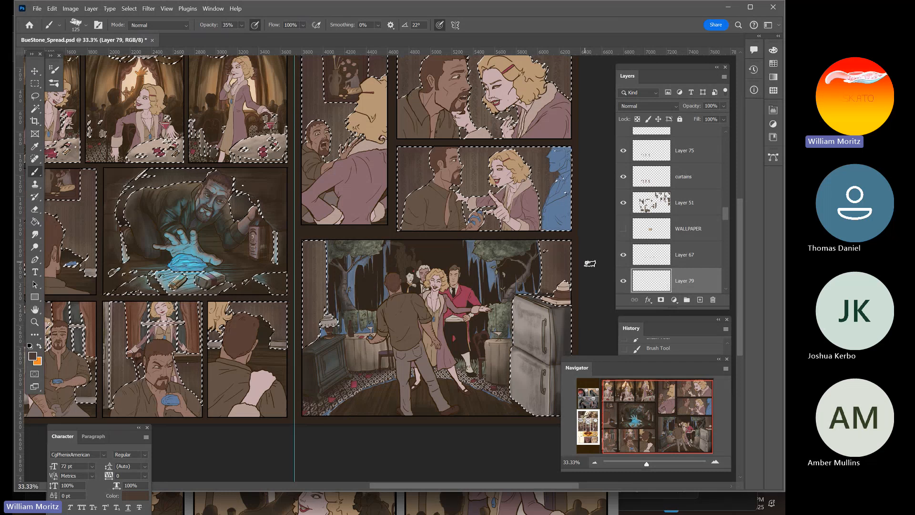
Switch to File Explorer and open the ANIM3630_ENVIRONMENTS_for_ANIMATION folder inside Dropbox's KSU folder
{"action": "mouse_move", "coordinate": [176, 504]}
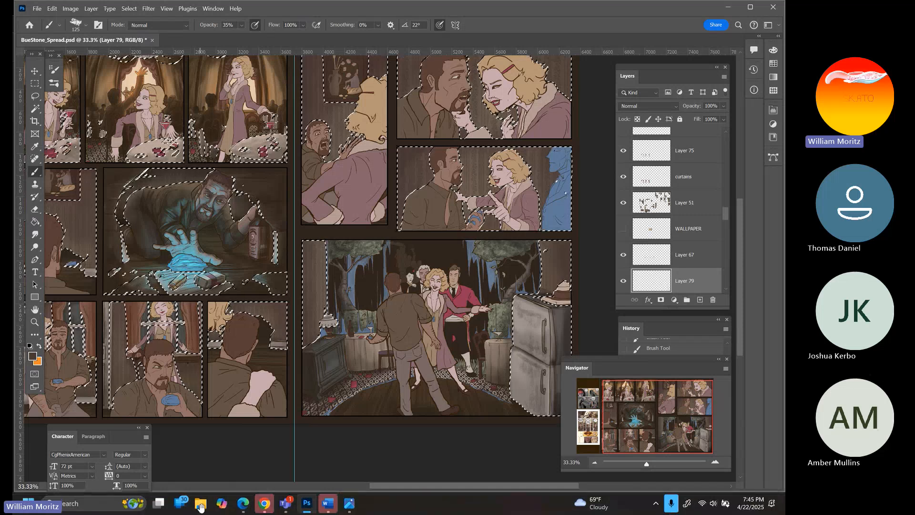
{"action": "left_click", "coordinate": [201, 506]}
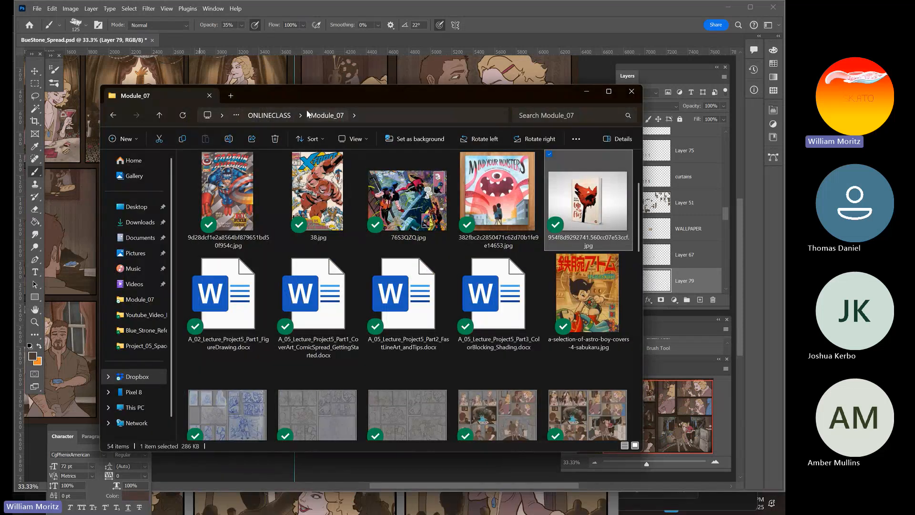
{"action": "left_click", "coordinate": [269, 117]}
{"action": "left_click", "coordinate": [254, 117]}
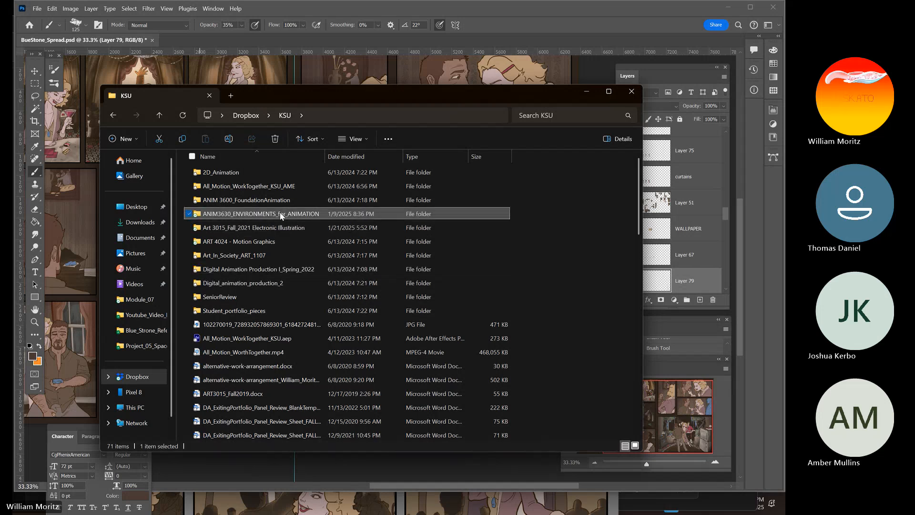
{"action": "double_click", "coordinate": [280, 213]}
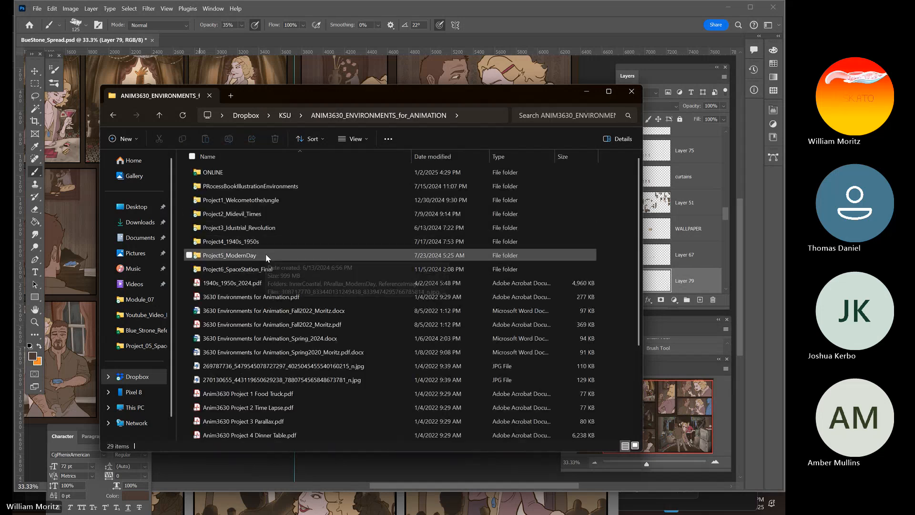
Look through the Project_04_ModernDay and Project_03_1940s_1950s folders inside ONLINE for a textured shading example
{"action": "left_click", "coordinate": [213, 175]}
{"action": "double_click", "coordinate": [213, 176]}
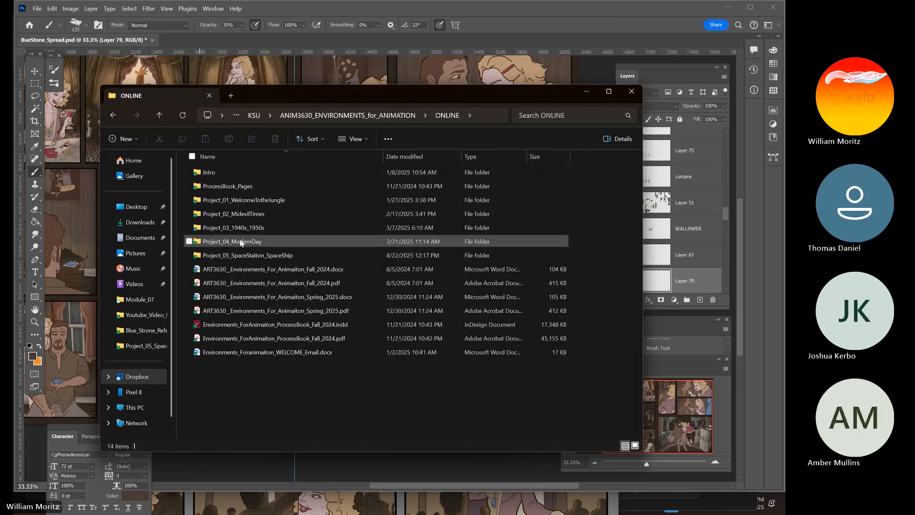
{"action": "left_click", "coordinate": [250, 245]}
{"action": "double_click", "coordinate": [250, 244]}
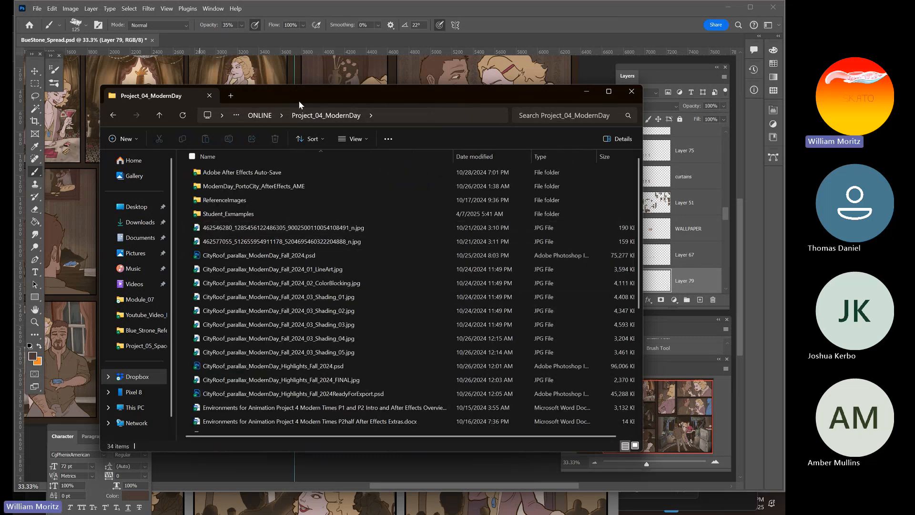
{"action": "left_click", "coordinate": [261, 116]}
{"action": "double_click", "coordinate": [252, 227]}
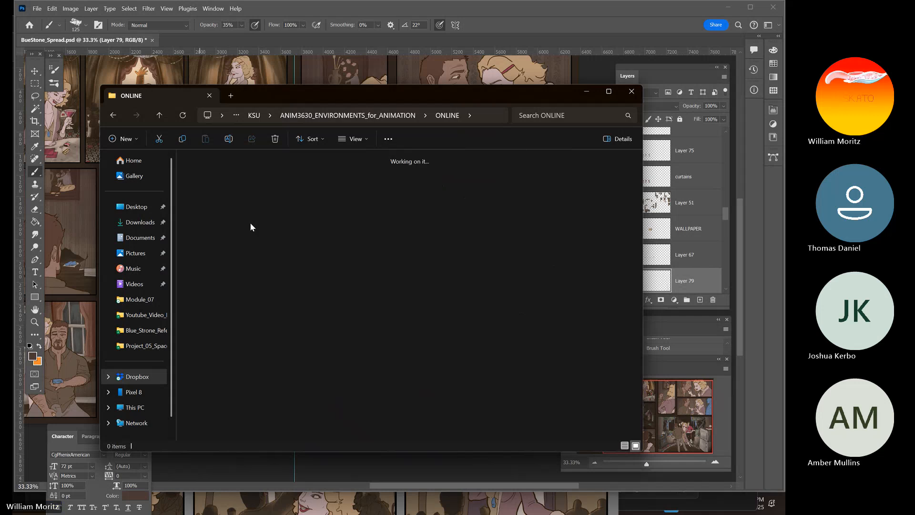
{"action": "scroll", "coordinate": [232, 316], "scroll_direction": "down", "scroll_amount": 5}
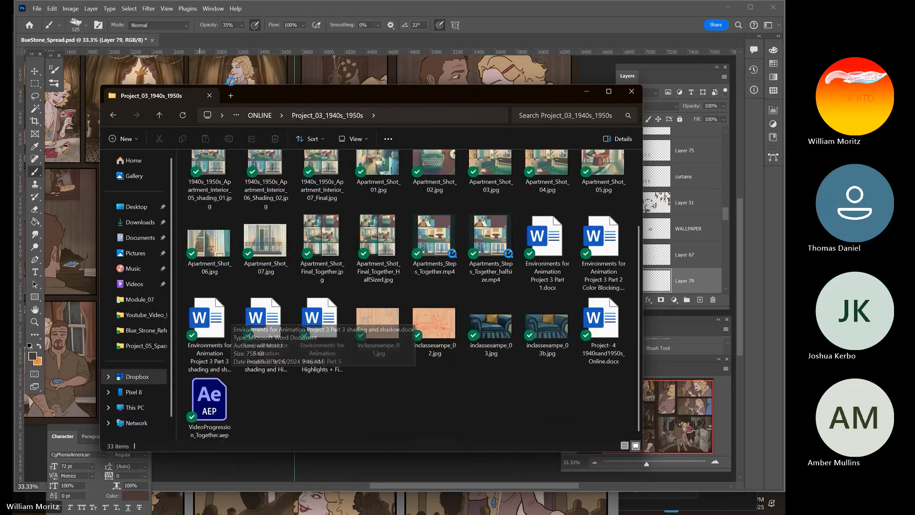
{"action": "left_click", "coordinate": [256, 117]}
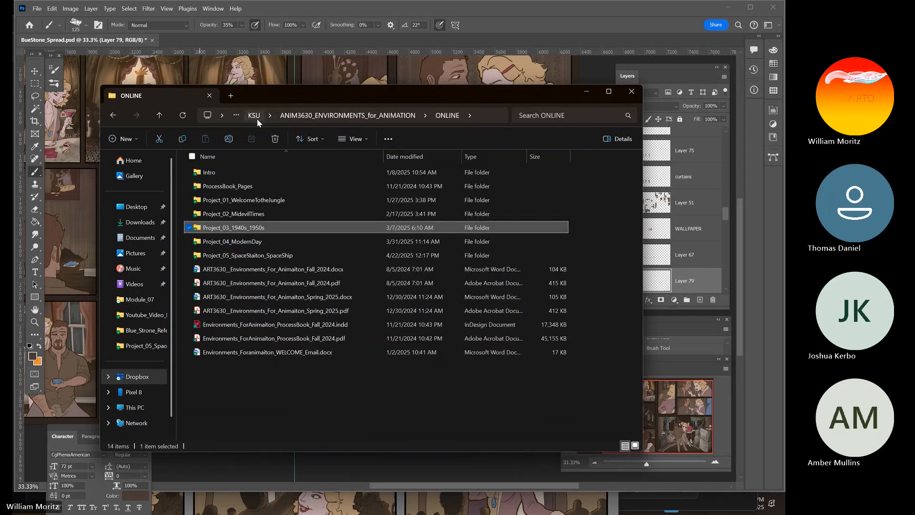
Open BondVillianLair_Shot_03.jpg from the Project4_1940s_1950s folder of ANIM3630_ENVIRONMENTS_for_ANIMATION
{"action": "left_click", "coordinate": [308, 116]}
{"action": "double_click", "coordinate": [270, 240]}
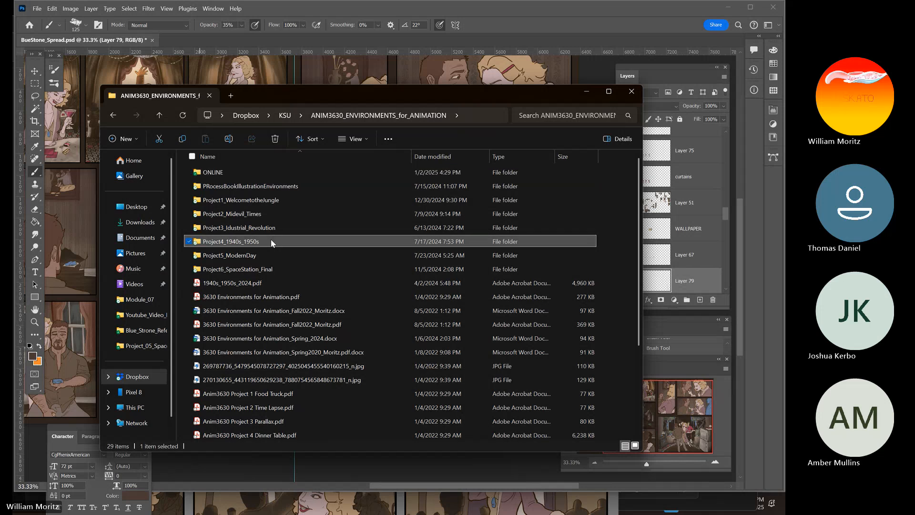
{"action": "scroll", "coordinate": [319, 347], "scroll_direction": "down", "scroll_amount": 3}
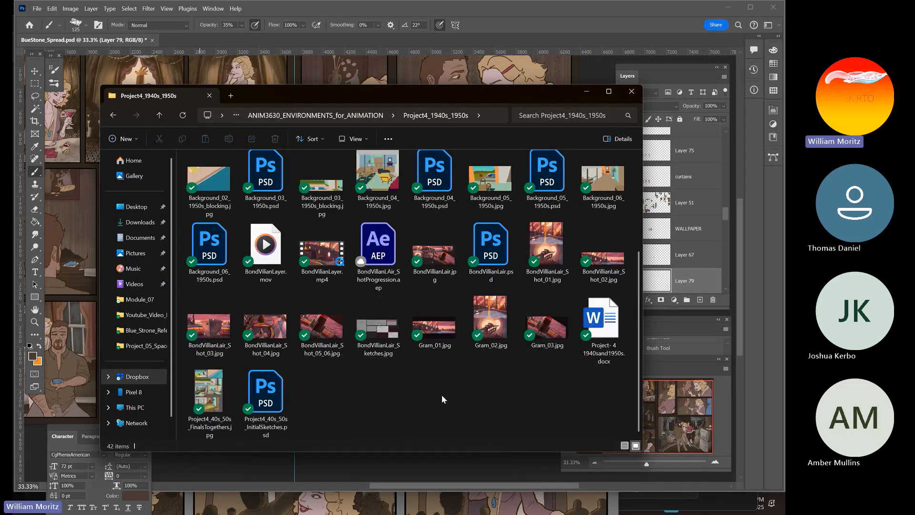
{"action": "double_click", "coordinate": [210, 329]}
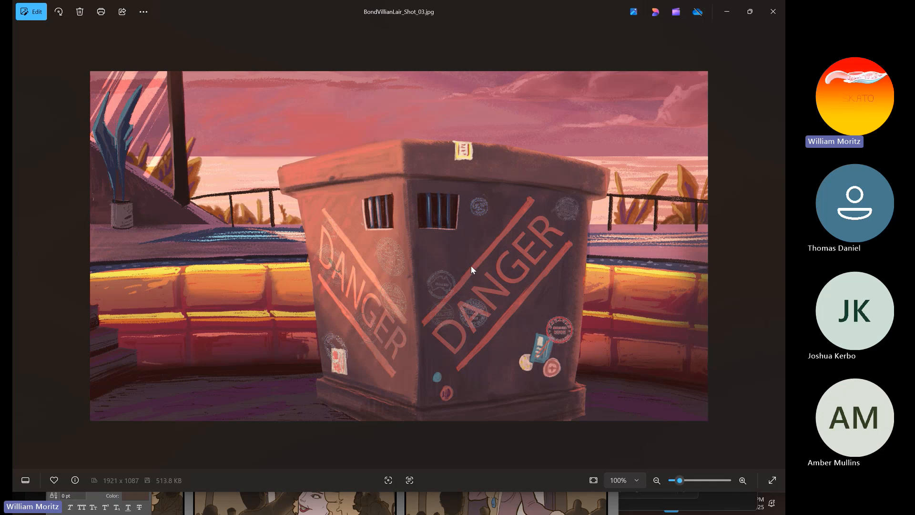
Examine the DANGER crate at 133%, and its shaded side, stickers, lettering and lid edge at 459%
{"action": "scroll", "coordinate": [470, 257], "scroll_direction": "up", "scroll_amount": 2}
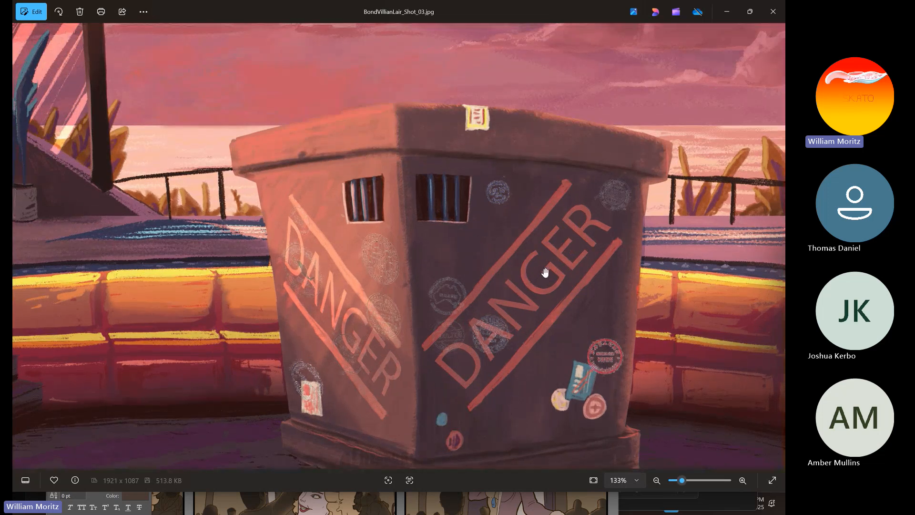
{"action": "left_click_drag", "start_coordinate": [496, 238], "coordinate": [478, 229]}
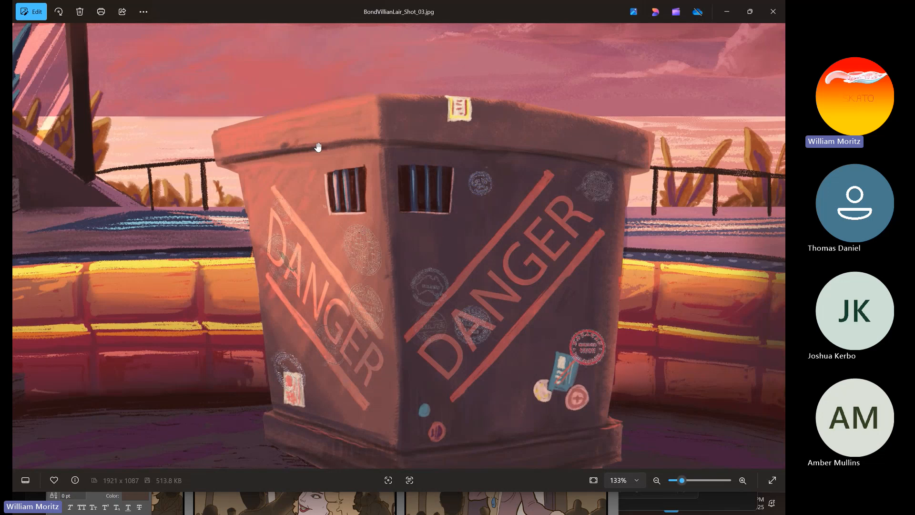
{"action": "left_click_drag", "start_coordinate": [342, 226], "coordinate": [342, 227]}
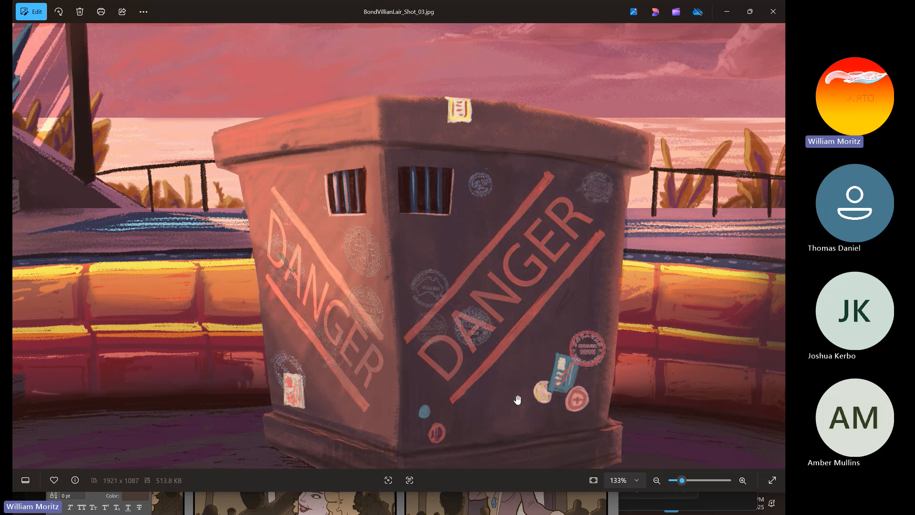
{"action": "scroll", "coordinate": [518, 399], "scroll_direction": "up", "scroll_amount": 10}
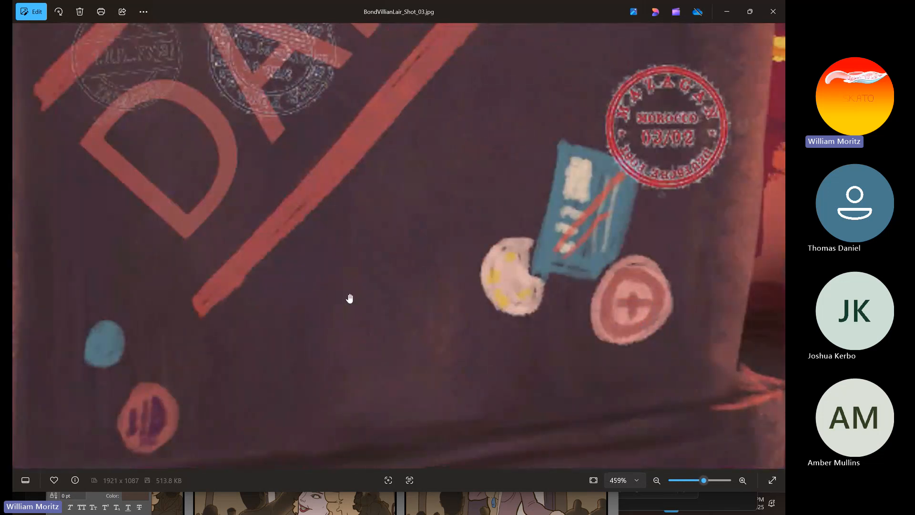
{"action": "left_click_drag", "start_coordinate": [196, 296], "coordinate": [297, 274]}
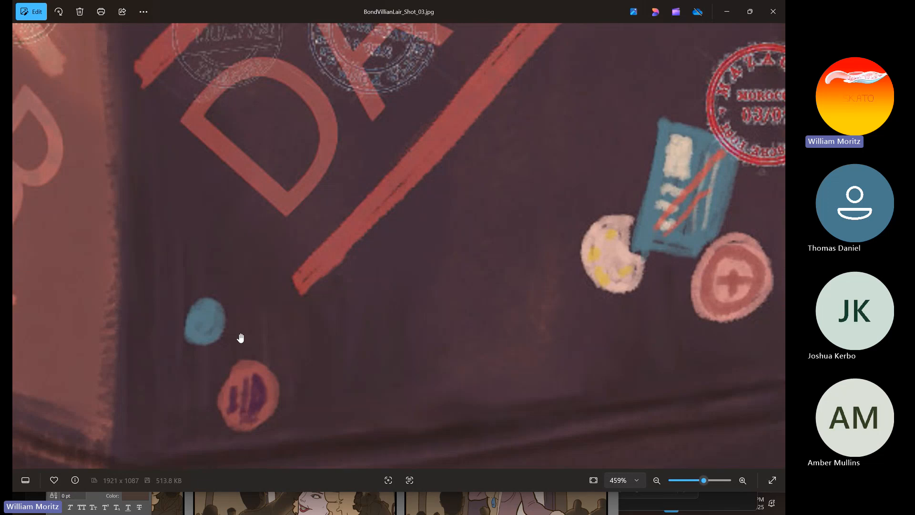
{"action": "left_click_drag", "start_coordinate": [617, 345], "coordinate": [384, 352]}
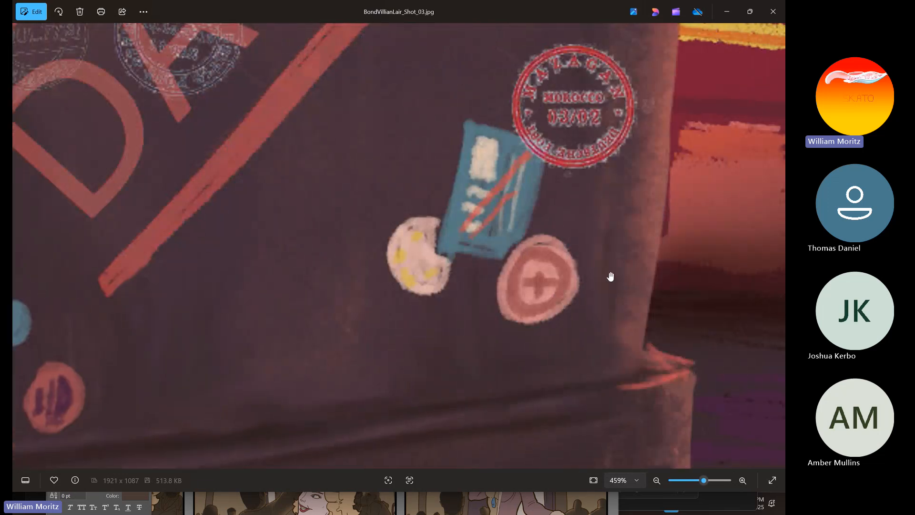
{"action": "left_click_drag", "start_coordinate": [607, 184], "coordinate": [553, 366]}
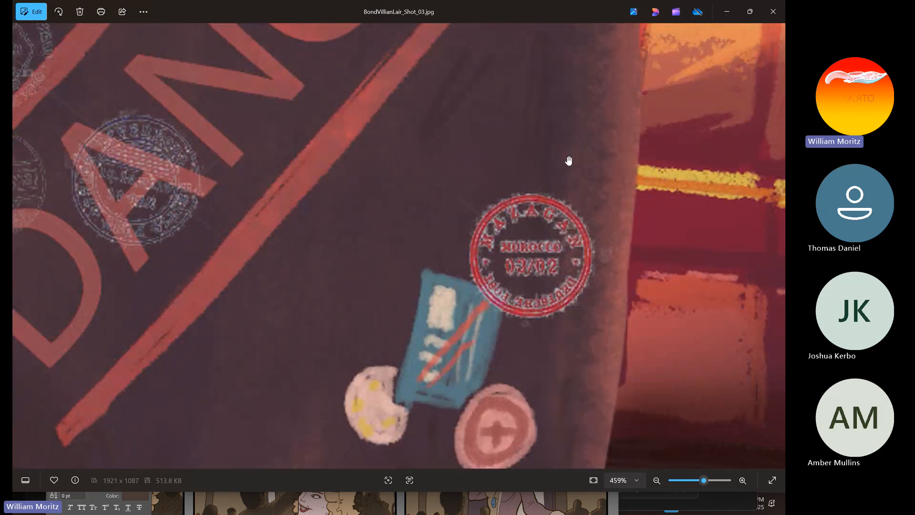
{"action": "left_click_drag", "start_coordinate": [568, 161], "coordinate": [558, 323]}
{"action": "left_click_drag", "start_coordinate": [550, 202], "coordinate": [562, 341]}
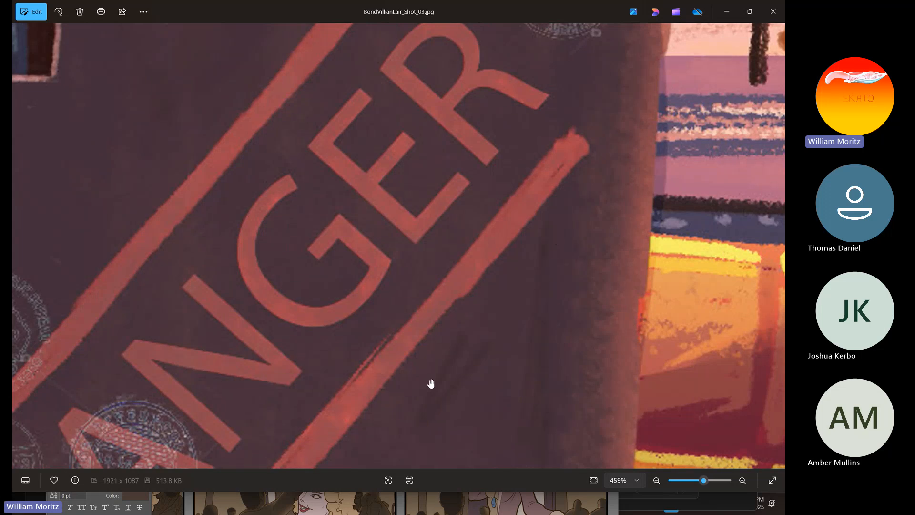
{"action": "left_click_drag", "start_coordinate": [277, 184], "coordinate": [374, 348]}
{"action": "left_click_drag", "start_coordinate": [388, 277], "coordinate": [527, 348]}
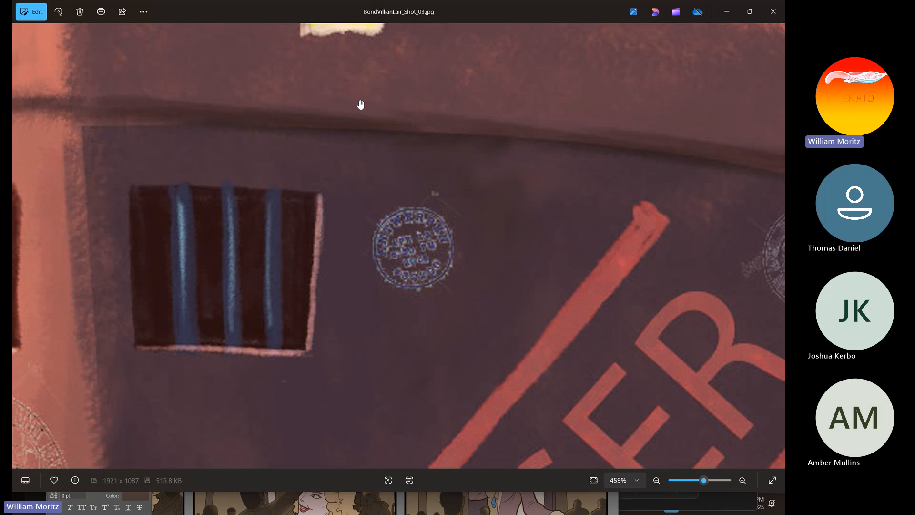
{"action": "left_click_drag", "start_coordinate": [361, 104], "coordinate": [278, 185]}
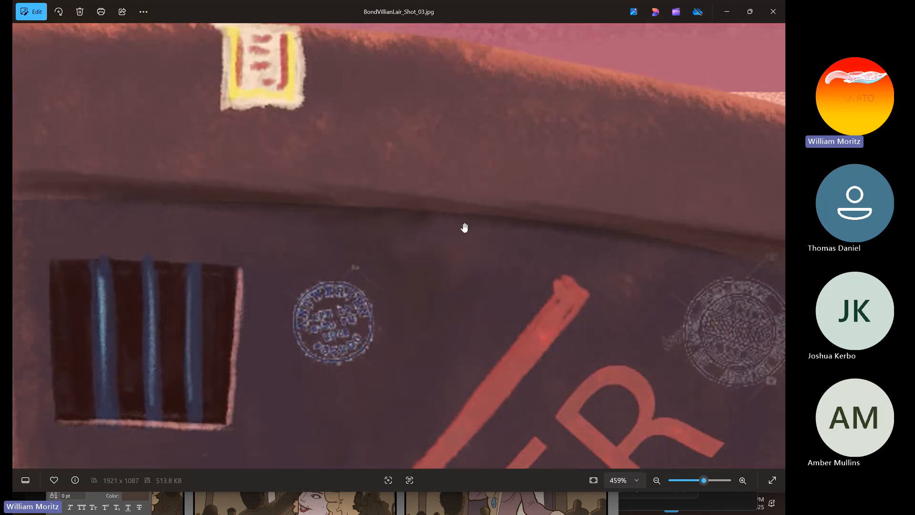
Examine the brush texture on the crate's sunlit side, covering the lid at 800% and the stamps and lettering at 546%
{"action": "left_click_drag", "start_coordinate": [323, 135], "coordinate": [571, 197]}
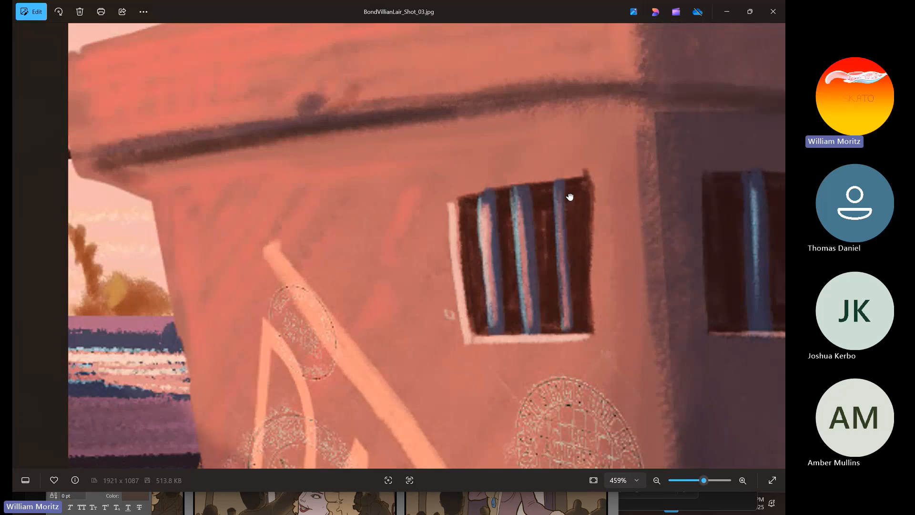
{"action": "left_click_drag", "start_coordinate": [396, 230], "coordinate": [444, 307]}
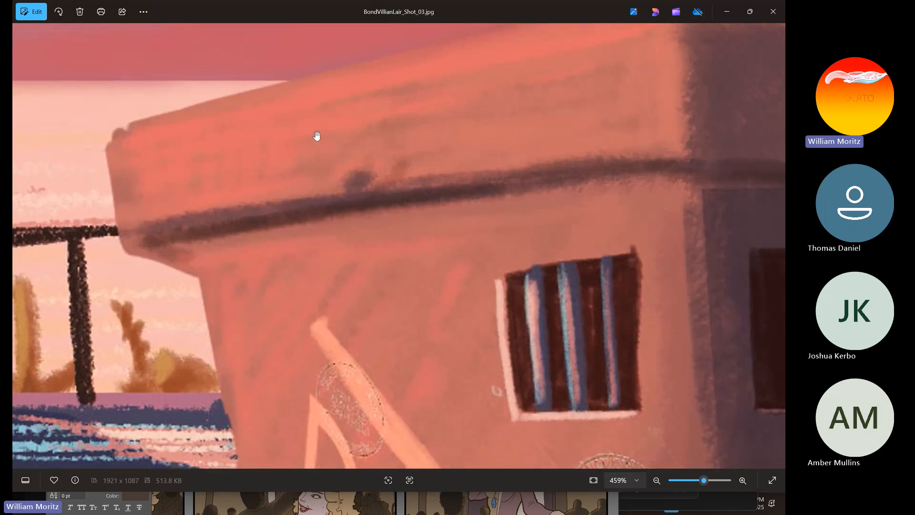
{"action": "scroll", "coordinate": [370, 121], "scroll_direction": "up", "scroll_amount": 6}
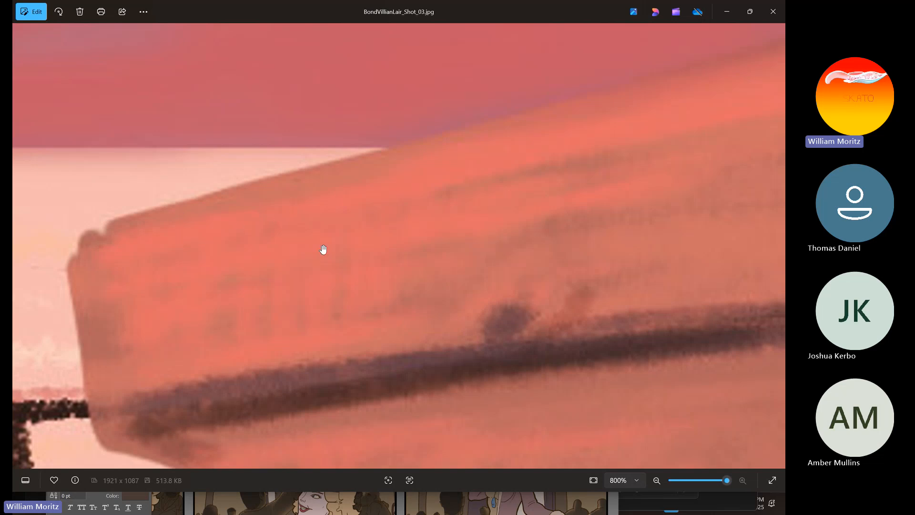
{"action": "left_click_drag", "start_coordinate": [540, 229], "coordinate": [241, 234]}
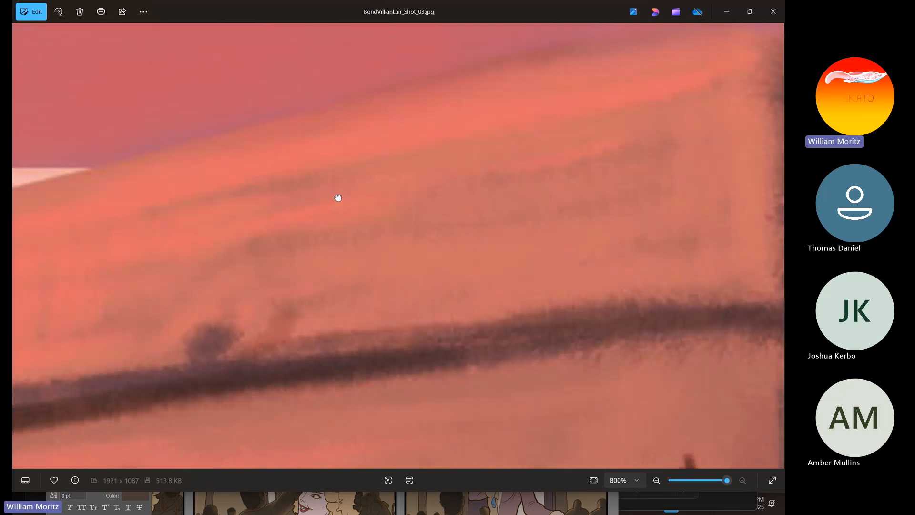
{"action": "left_click_drag", "start_coordinate": [167, 254], "coordinate": [469, 233]}
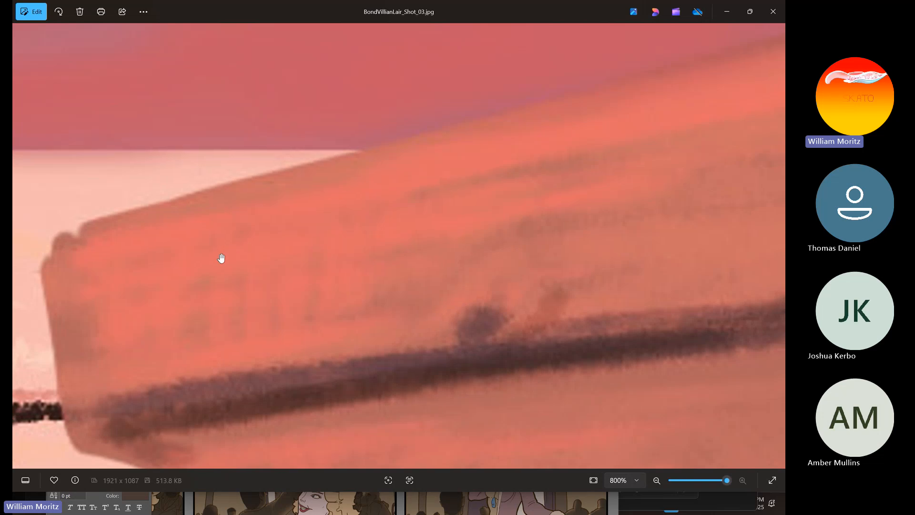
{"action": "left_click_drag", "start_coordinate": [414, 363], "coordinate": [403, 90]}
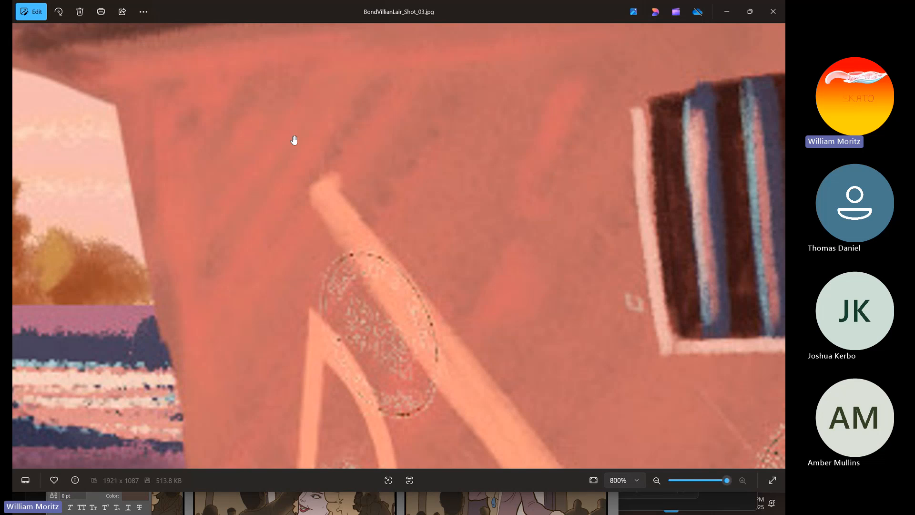
{"action": "scroll", "coordinate": [368, 266], "scroll_direction": "down", "scroll_amount": 5}
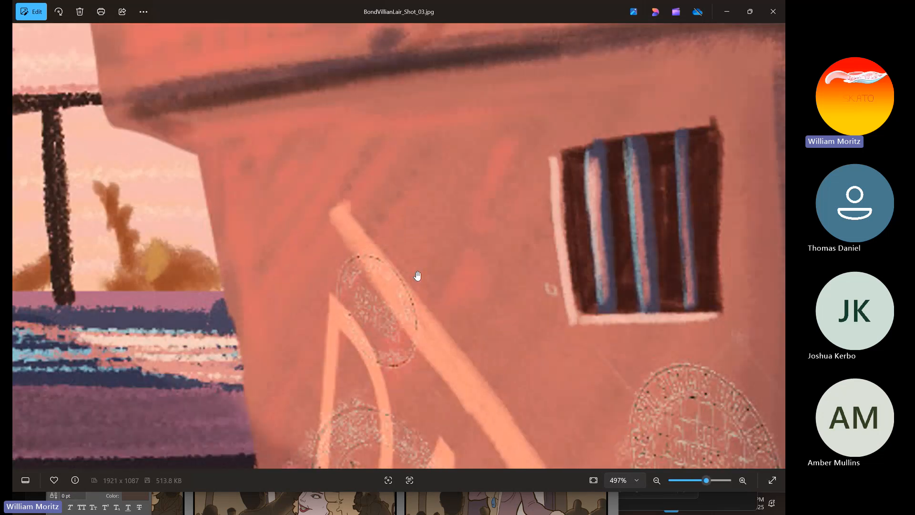
{"action": "scroll", "coordinate": [437, 194], "scroll_direction": "up", "scroll_amount": 2}
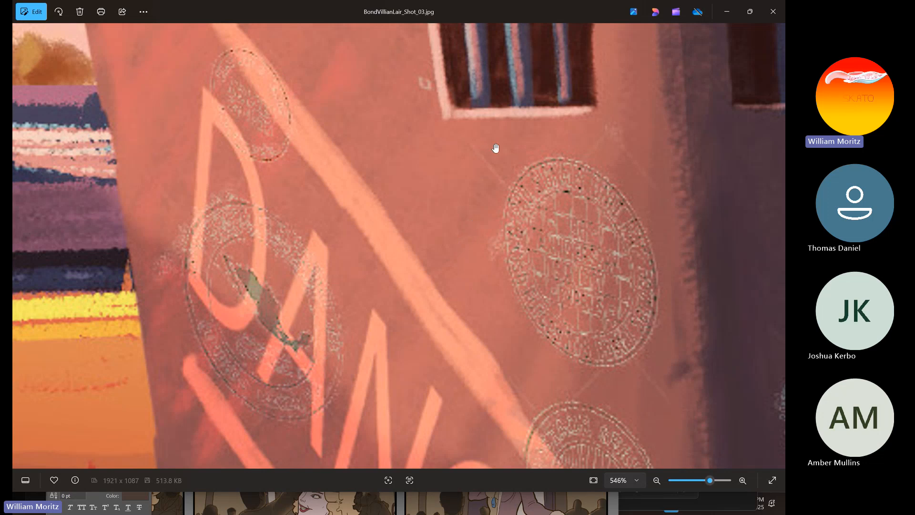
{"action": "left_click_drag", "start_coordinate": [317, 289], "coordinate": [357, 49]}
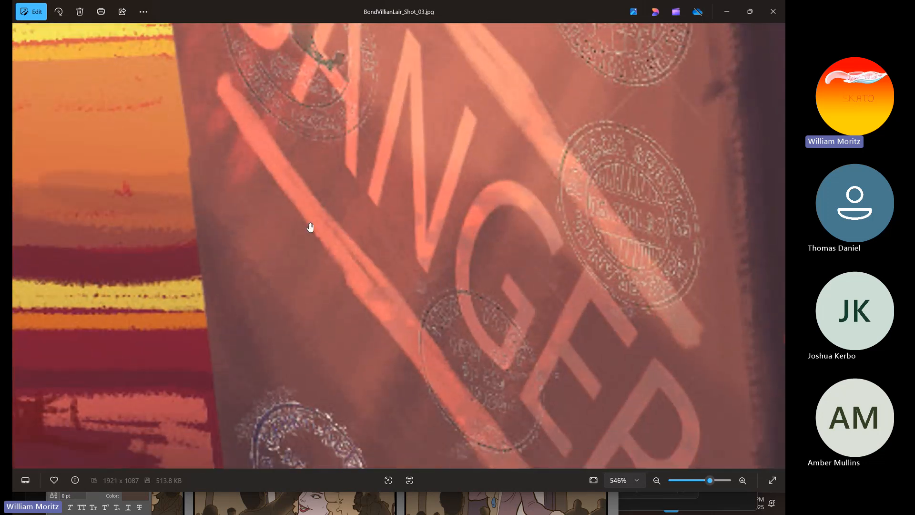
Examine the DANGER crate's sunlit side, covering its stamps and lettering, then the paper label and base edge at 452%
{"action": "left_click_drag", "start_coordinate": [310, 229], "coordinate": [328, 247]}
{"action": "scroll", "coordinate": [328, 247], "scroll_direction": "down", "scroll_amount": 3}
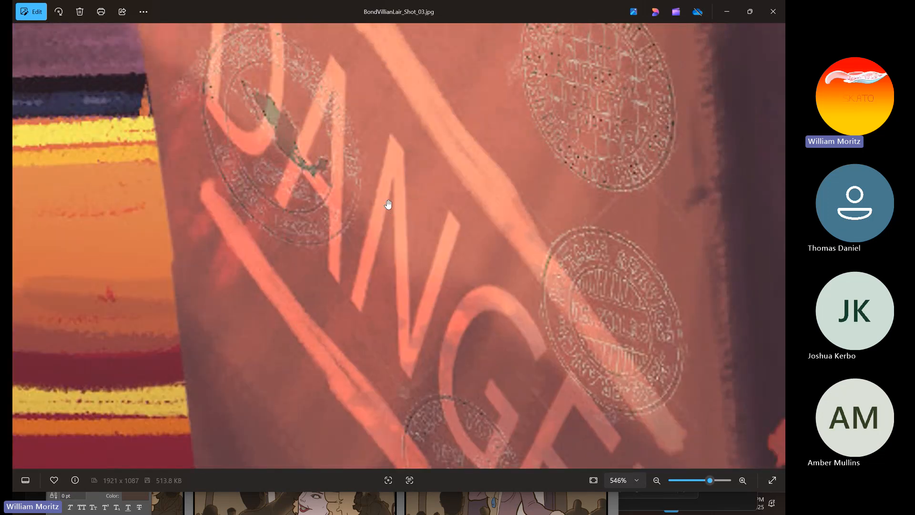
{"action": "scroll", "coordinate": [382, 210], "scroll_direction": "down", "scroll_amount": 5}
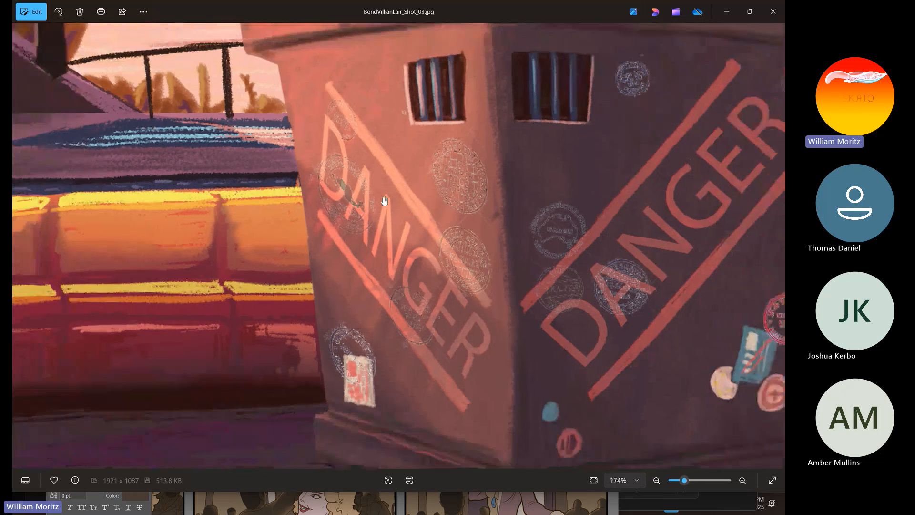
{"action": "scroll", "coordinate": [371, 273], "scroll_direction": "up", "scroll_amount": 4}
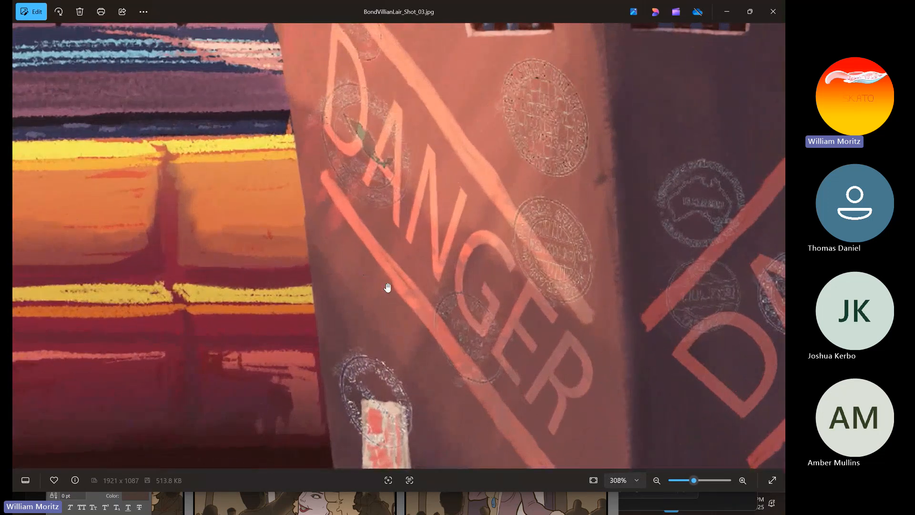
{"action": "left_click_drag", "start_coordinate": [387, 287], "coordinate": [400, 202]}
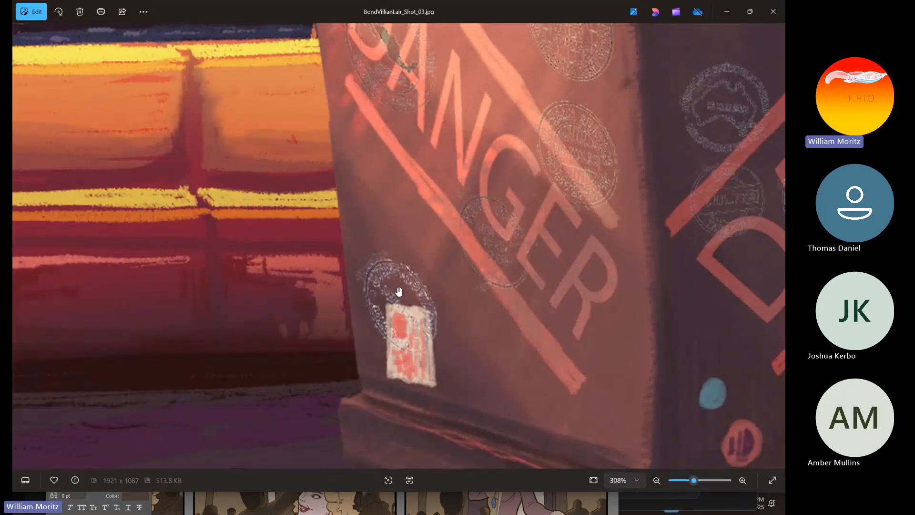
{"action": "left_click_drag", "start_coordinate": [474, 364], "coordinate": [439, 270]}
{"action": "scroll", "coordinate": [442, 348], "scroll_direction": "up", "scroll_amount": 4}
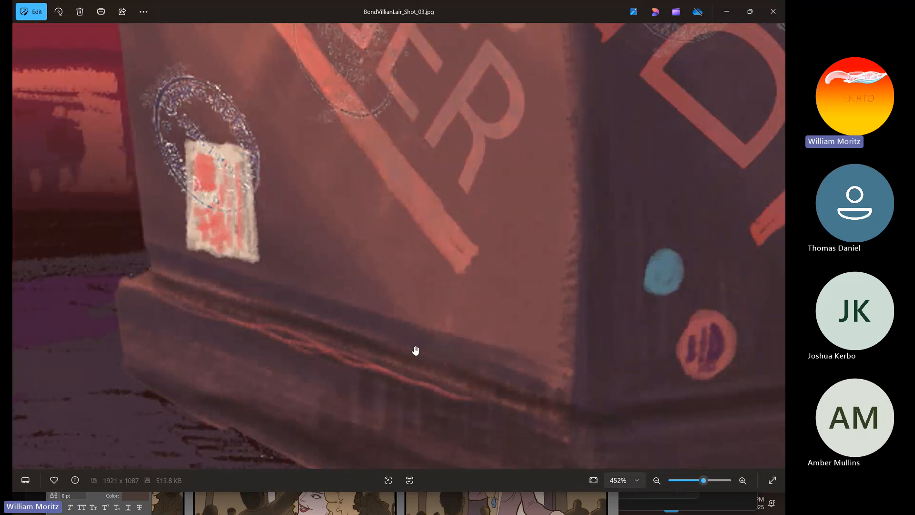
Examine the crate's barred windows and the corner between its lit and shaded sides at 411%, then view the whole painting
{"action": "scroll", "coordinate": [361, 271], "scroll_direction": "down", "scroll_amount": 8}
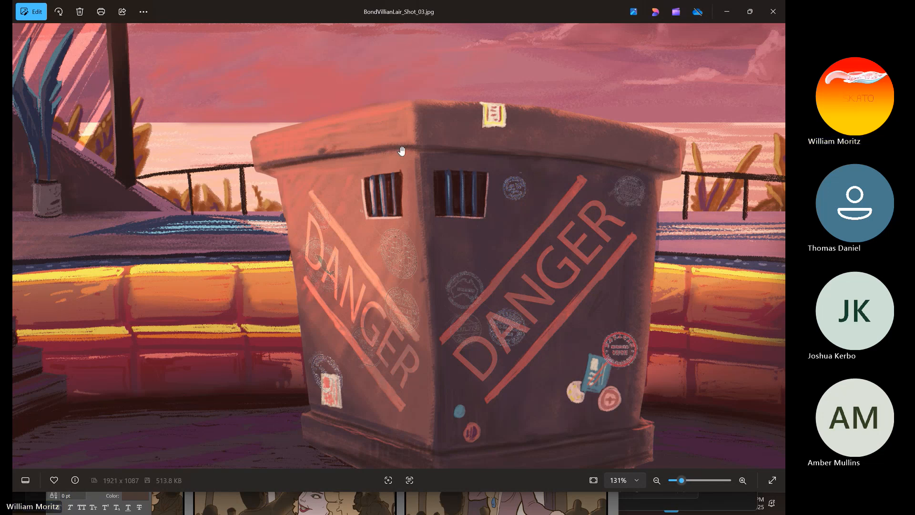
{"action": "scroll", "coordinate": [309, 148], "scroll_direction": "up", "scroll_amount": 6}
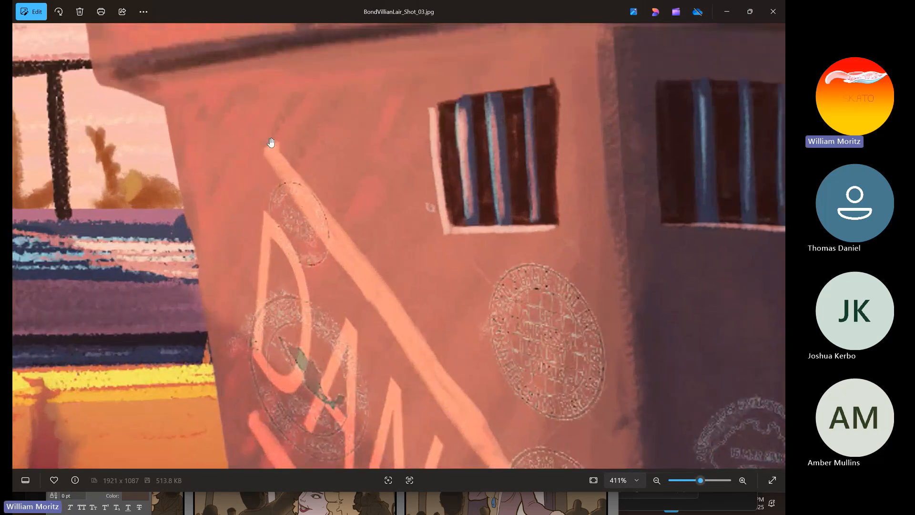
{"action": "left_click_drag", "start_coordinate": [271, 142], "coordinate": [224, 150]}
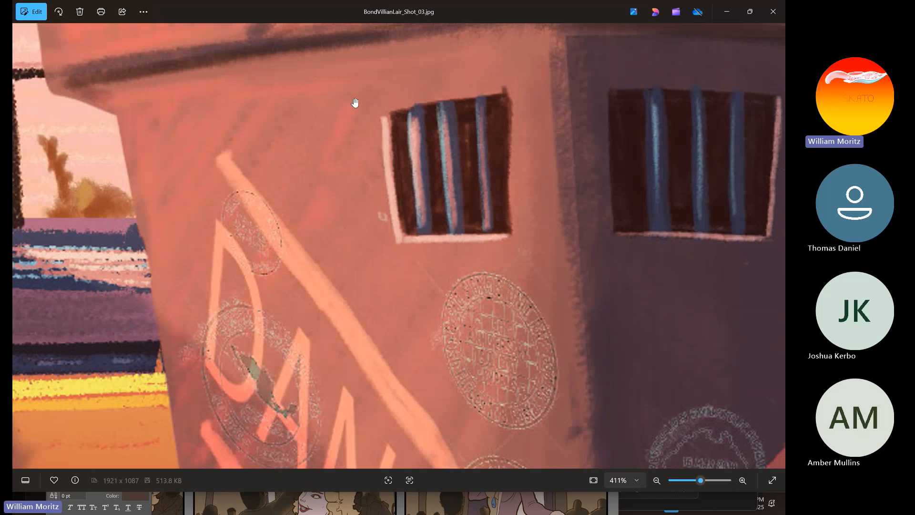
{"action": "left_click_drag", "start_coordinate": [646, 321], "coordinate": [313, 318]}
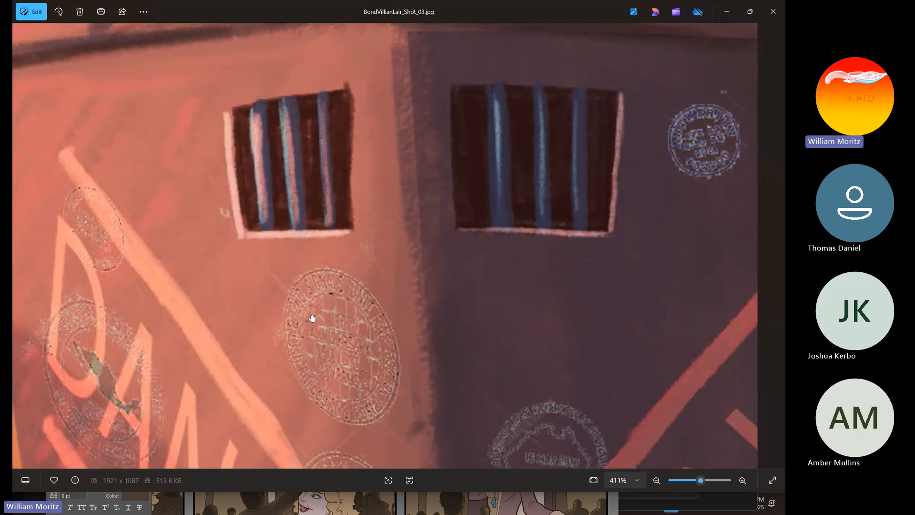
{"action": "scroll", "coordinate": [422, 289], "scroll_direction": "down", "scroll_amount": 7}
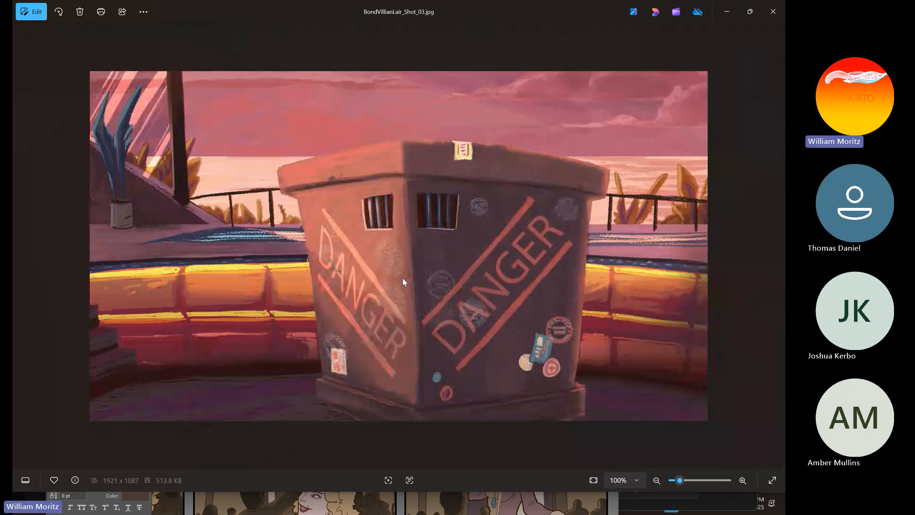
Browse the related lair paintings BondVillianLair.jpg, BondVillianLair_Shot_01.jpg and BondVillianLair_Shot_02.jpg, ending on BondVillianLair_Shot_04.jpg
{"action": "left_click", "coordinate": [21, 246]}
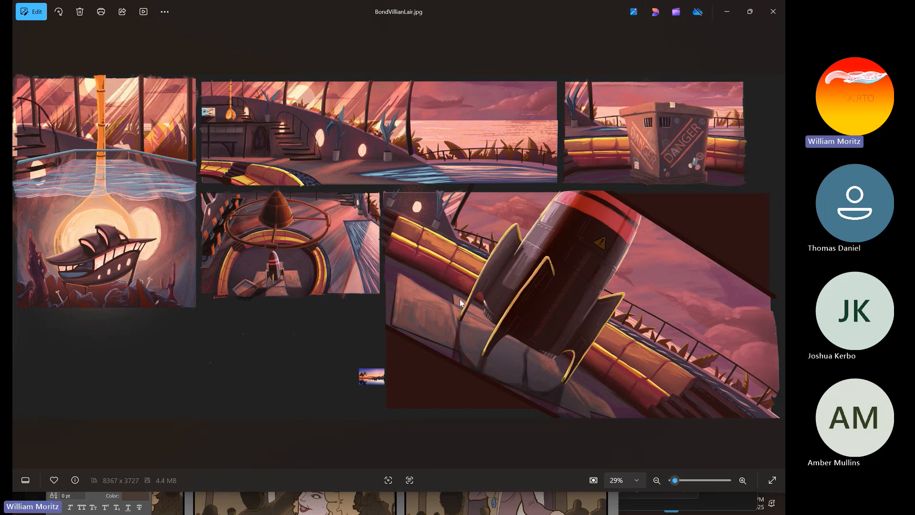
{"action": "left_click", "coordinate": [19, 207]}
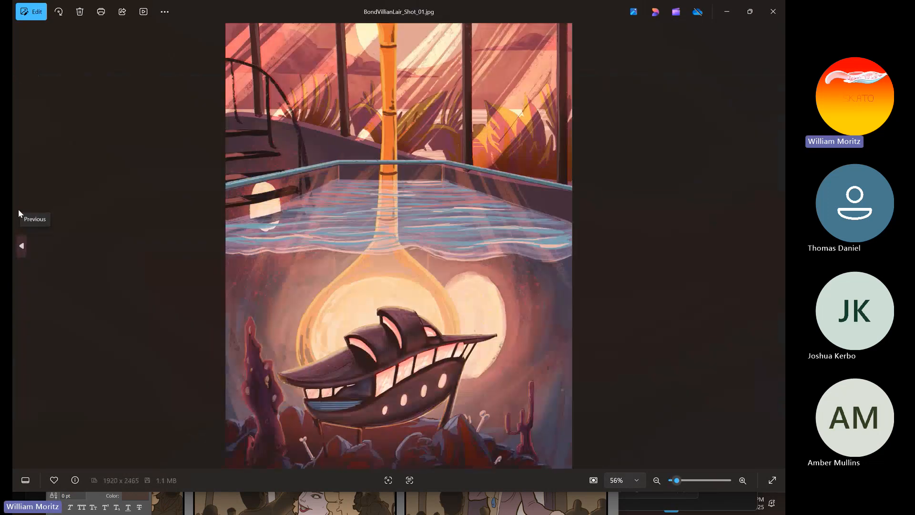
{"action": "left_click", "coordinate": [18, 210]}
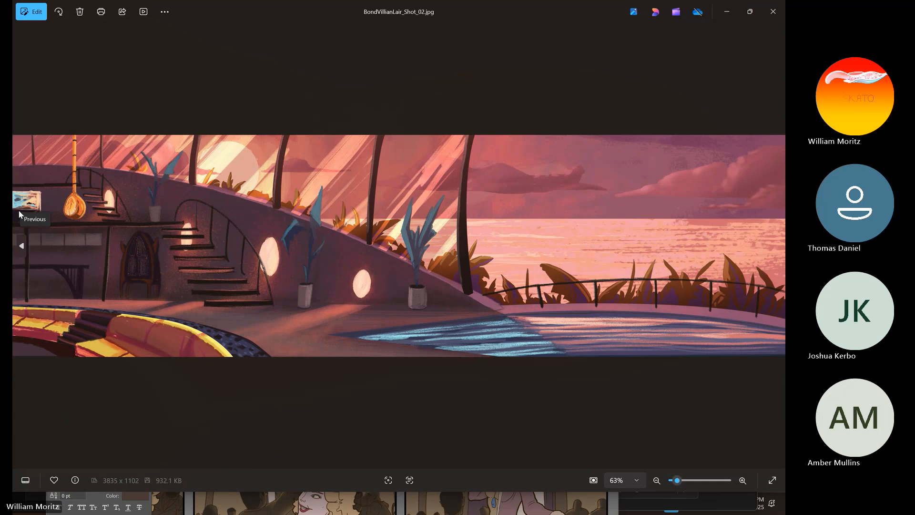
{"action": "left_click", "coordinate": [18, 210]}
{"action": "left_click", "coordinate": [26, 216]}
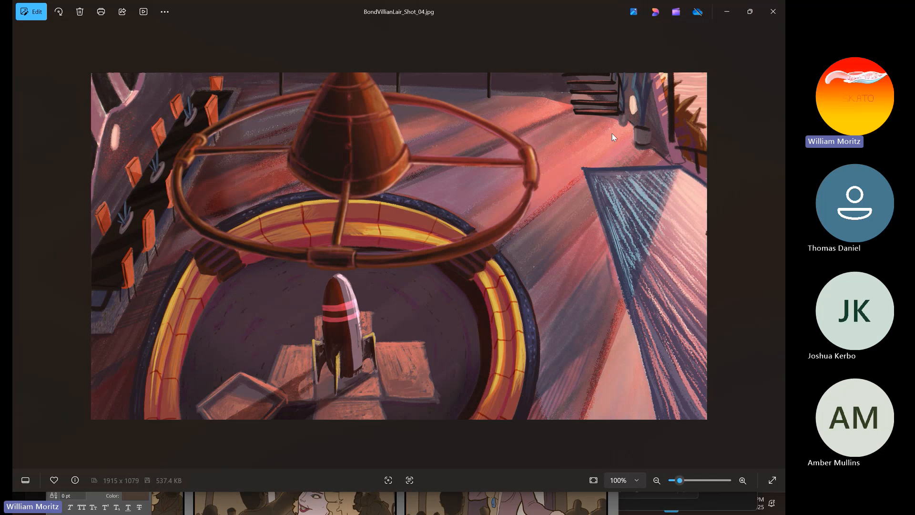
Examine the rough brush texture on the floor's light streaks, shadow edges and the metal ring at up to 314%
{"action": "scroll", "coordinate": [526, 381], "scroll_direction": "up", "scroll_amount": 5}
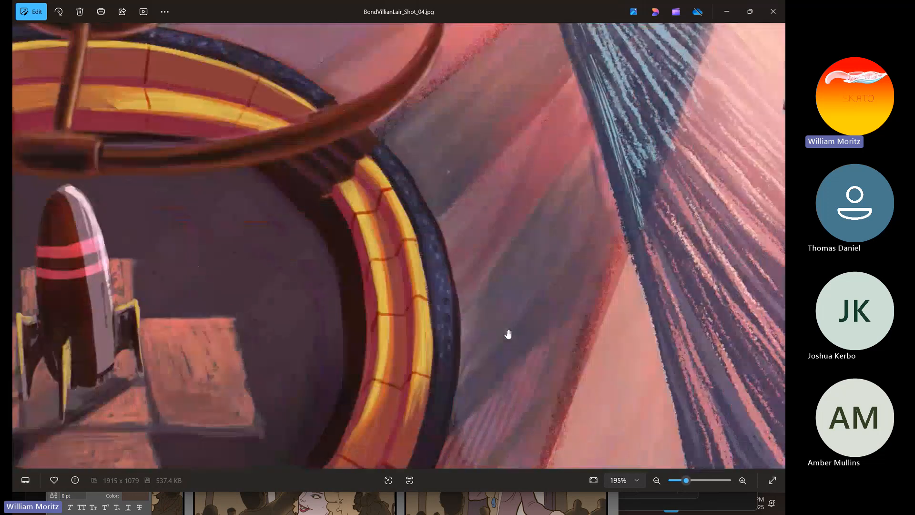
{"action": "scroll", "coordinate": [484, 422], "scroll_direction": "up", "scroll_amount": 3}
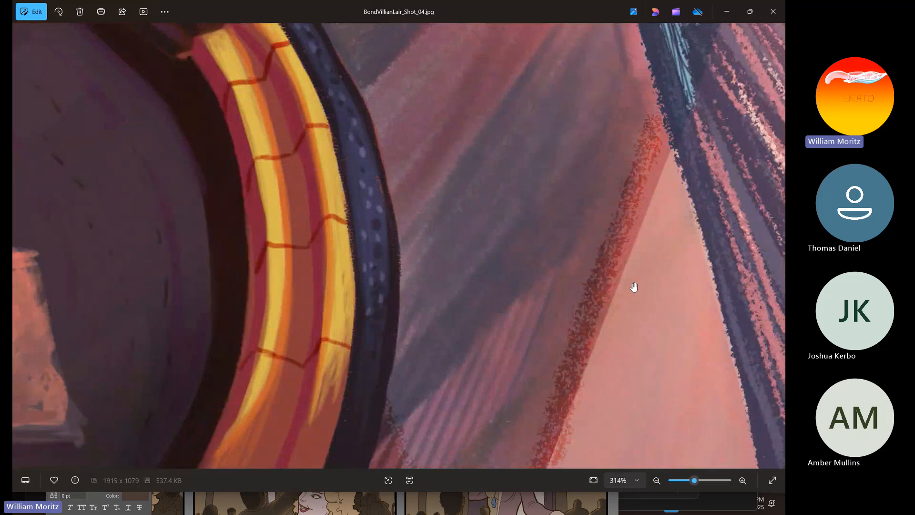
{"action": "left_click_drag", "start_coordinate": [418, 104], "coordinate": [462, 241]}
{"action": "left_click_drag", "start_coordinate": [449, 143], "coordinate": [474, 318]}
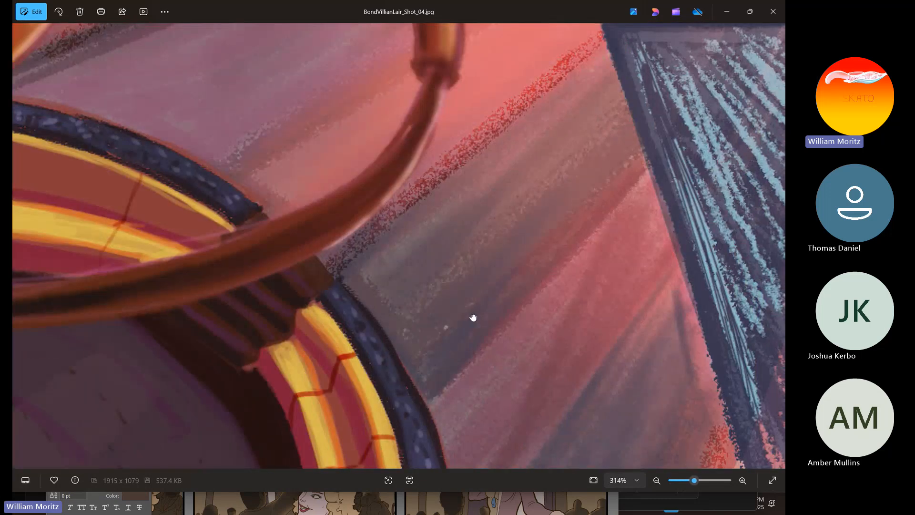
{"action": "left_click_drag", "start_coordinate": [415, 95], "coordinate": [435, 305]}
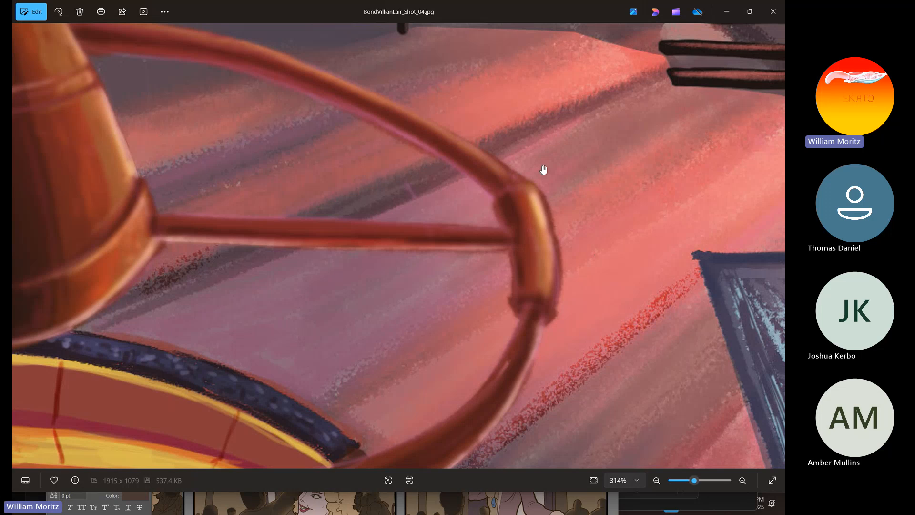
{"action": "scroll", "coordinate": [309, 158], "scroll_direction": "down", "scroll_amount": 5}
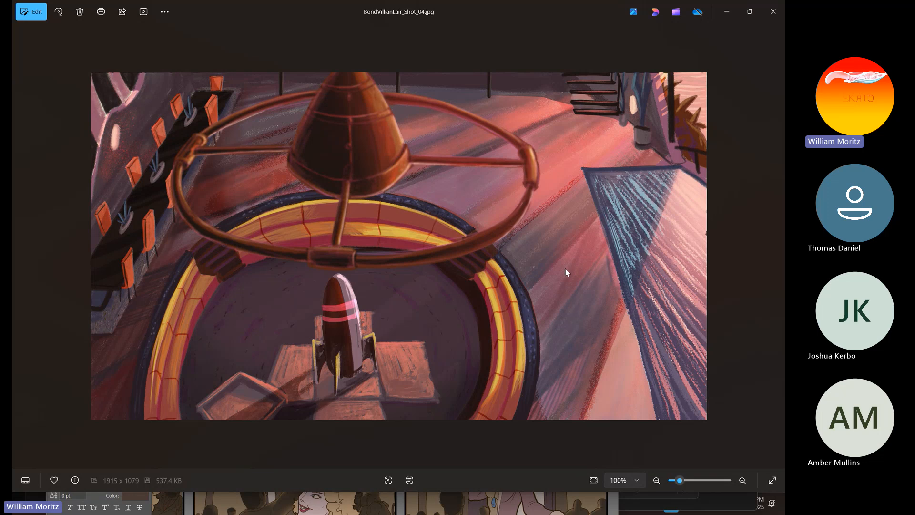
Switch back to BueStone_Spread.psd in Photoshop and frame the refrigerator in the large panel at 100% with the Brush tool active
{"action": "left_click", "coordinate": [727, 21]}
{"action": "left_click", "coordinate": [544, 25]}
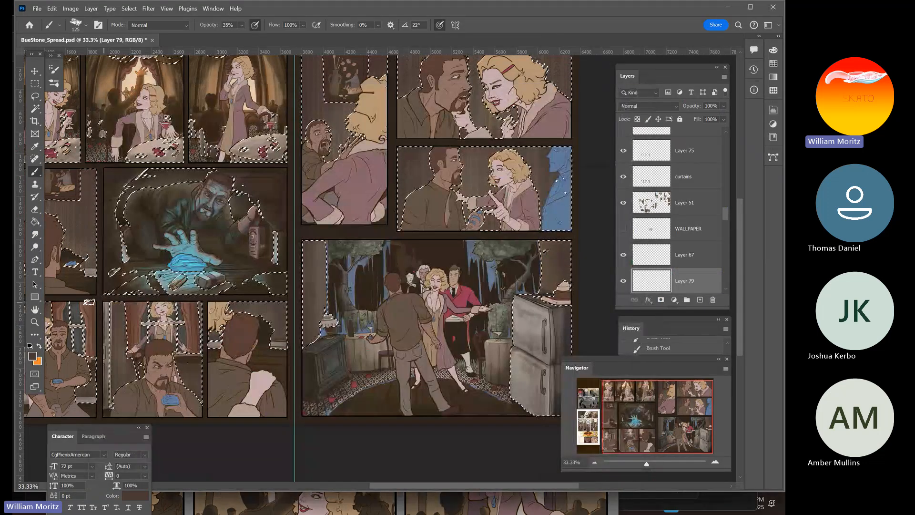
{"action": "key", "text": "z"}
{"action": "left_click", "coordinate": [513, 323]}
{"action": "left_click", "coordinate": [513, 323]}
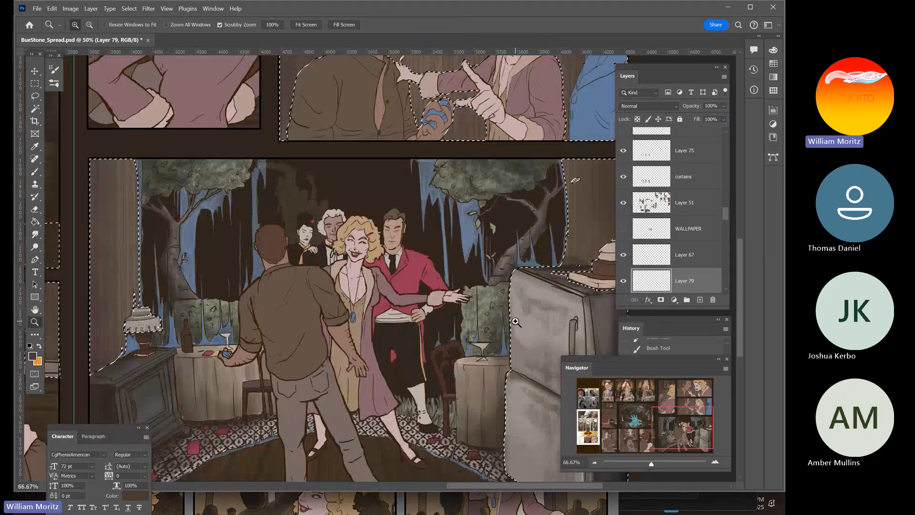
{"action": "left_click", "coordinate": [513, 323]}
{"action": "left_click_drag", "start_coordinate": [513, 323], "coordinate": [278, 191]}
{"action": "left_click", "coordinate": [313, 217]}
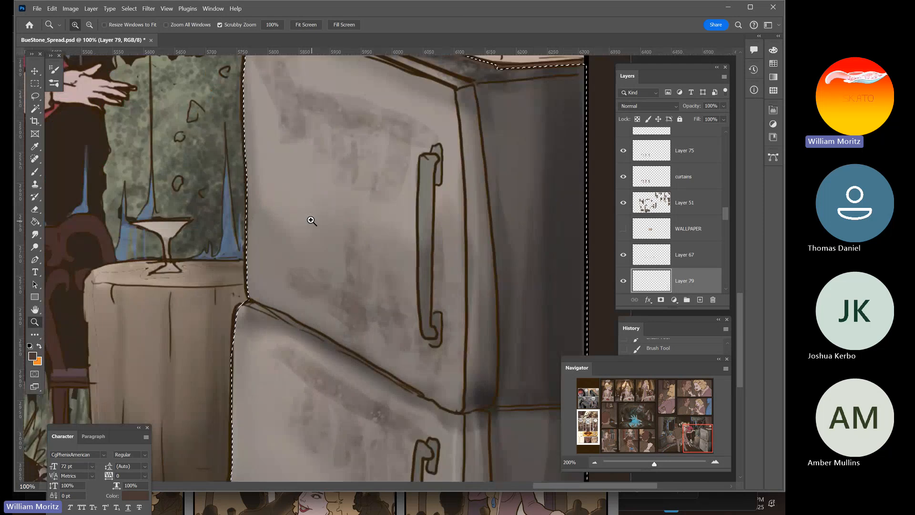
{"action": "left_click", "coordinate": [338, 220], "text": "alt"}
{"action": "key", "text": "b"}
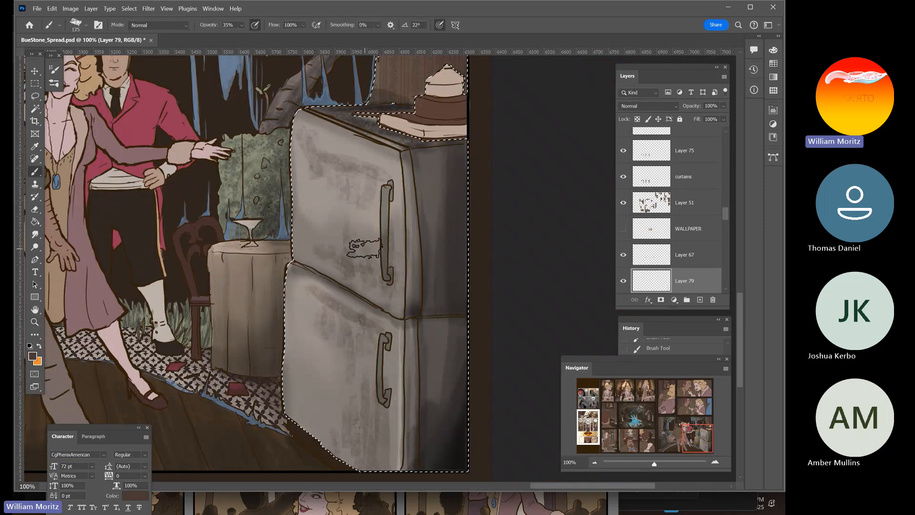
Paint rough, streaky shading over both refrigerator doors on Layer 79 at 35% opacity, varying the brush size between 50 and 90
{"action": "key", "text": "bracketleft"}
{"action": "key", "text": "bracketleft"}
{"action": "key", "text": "bracketleft"}
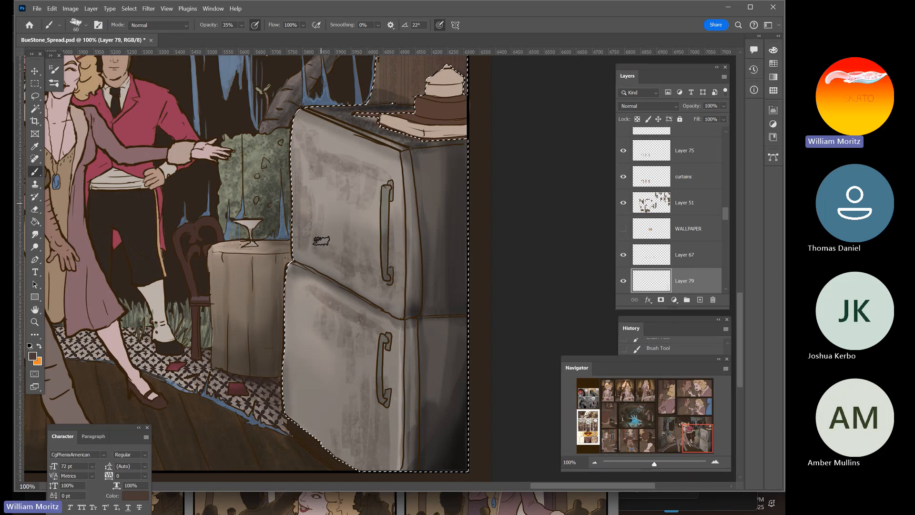
{"action": "key", "text": "bracketleft"}
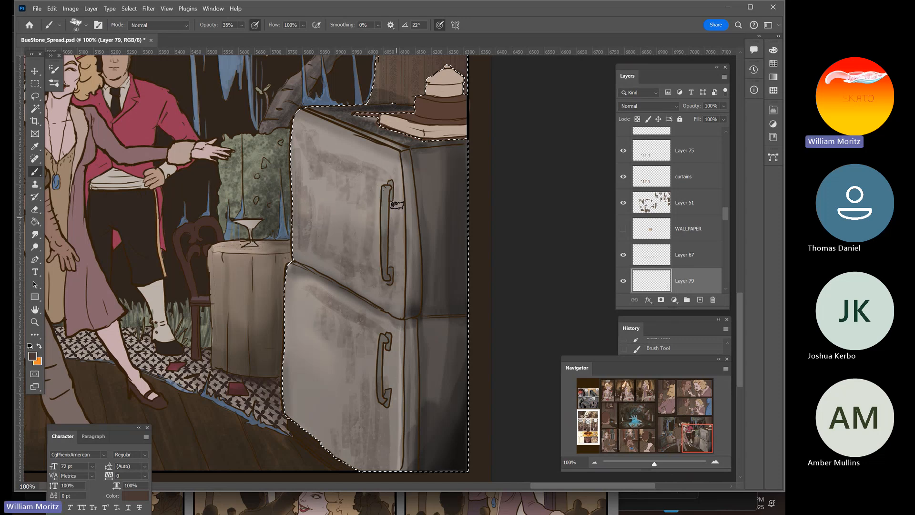
{"action": "key", "text": "bracketright"}
{"action": "key", "text": "bracketright"}
{"action": "key", "text": "bracketright"}
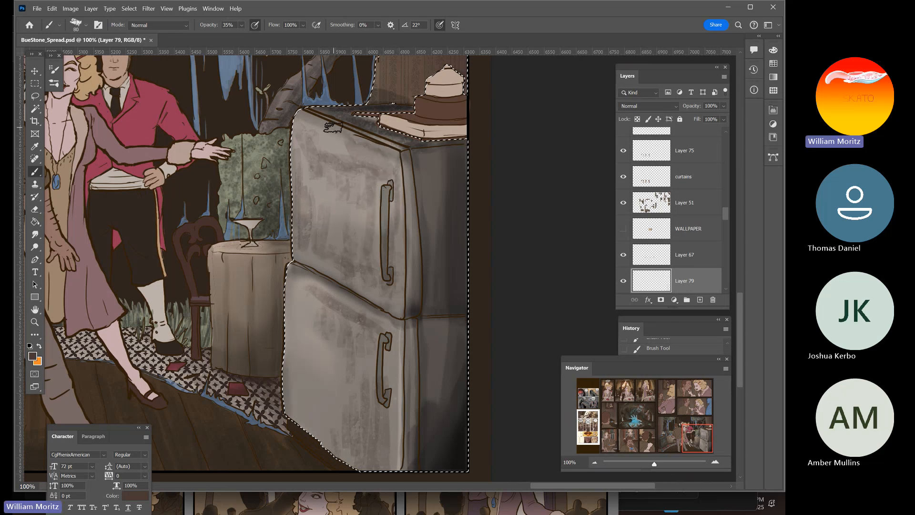
{"action": "key", "text": "bracketleft"}
{"action": "key", "text": "bracketleft"}
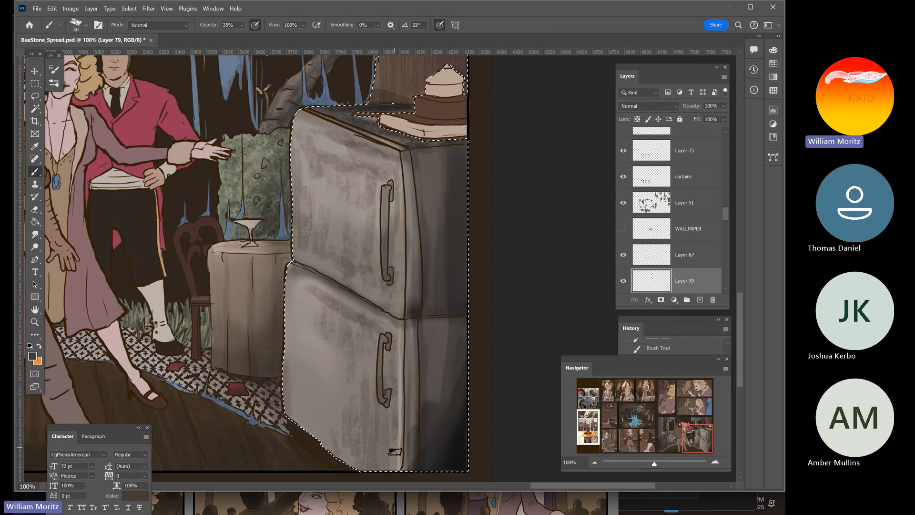
{"action": "key", "text": "bracketright"}
{"action": "key", "text": "bracketright"}
{"action": "key", "text": "bracketright"}
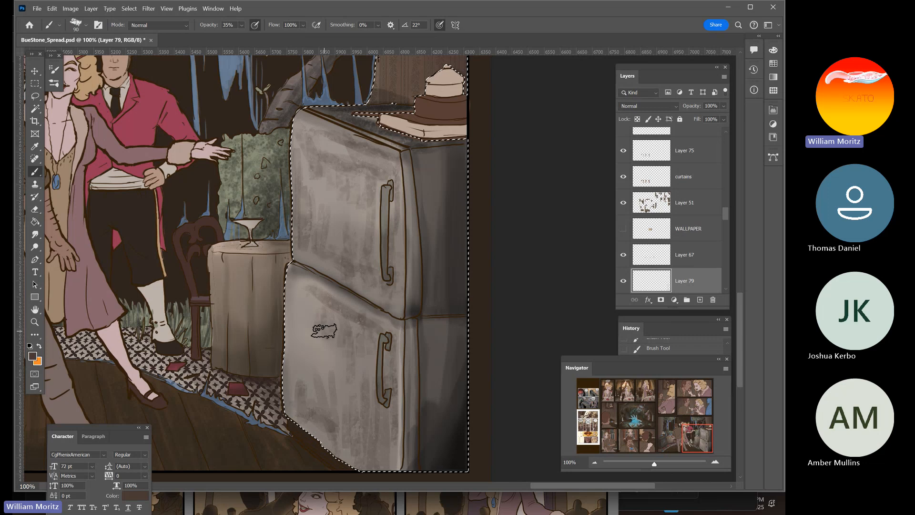
Sample a golden brown as the foreground color from the lit curtain in the upper panel of the woman seated at the table
{"action": "left_click_drag", "start_coordinate": [324, 231], "coordinate": [672, 296]}
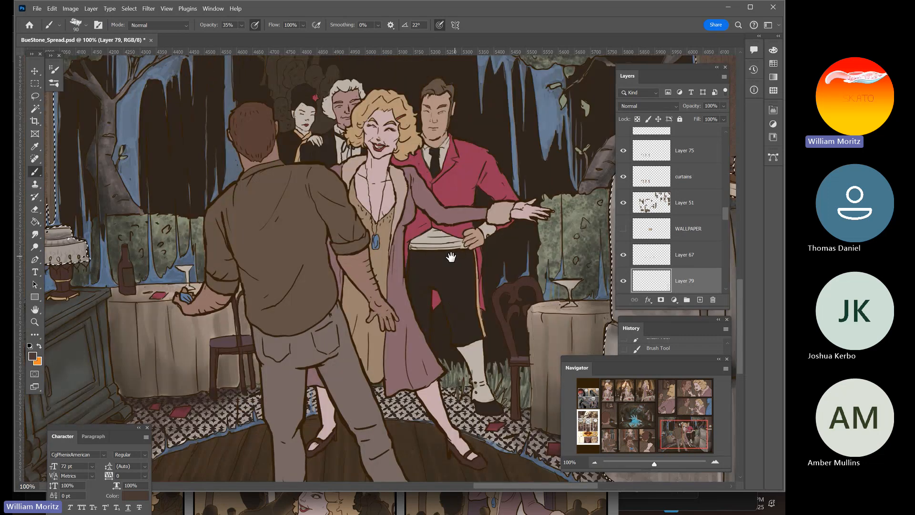
{"action": "left_click_drag", "start_coordinate": [451, 258], "coordinate": [639, 251]}
{"action": "left_click_drag", "start_coordinate": [226, 232], "coordinate": [516, 329]}
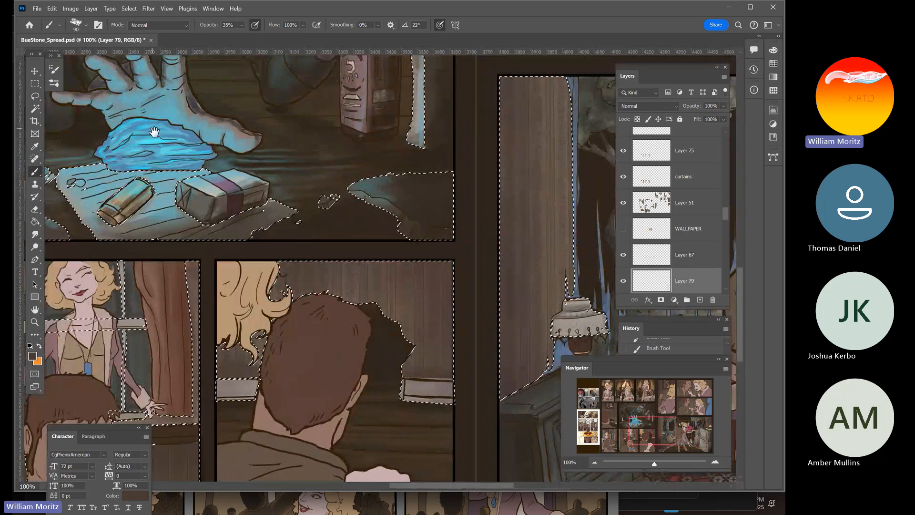
{"action": "left_click_drag", "start_coordinate": [154, 133], "coordinate": [310, 284]}
{"action": "left_click_drag", "start_coordinate": [224, 107], "coordinate": [267, 394]}
{"action": "left_click_drag", "start_coordinate": [224, 189], "coordinate": [266, 308]}
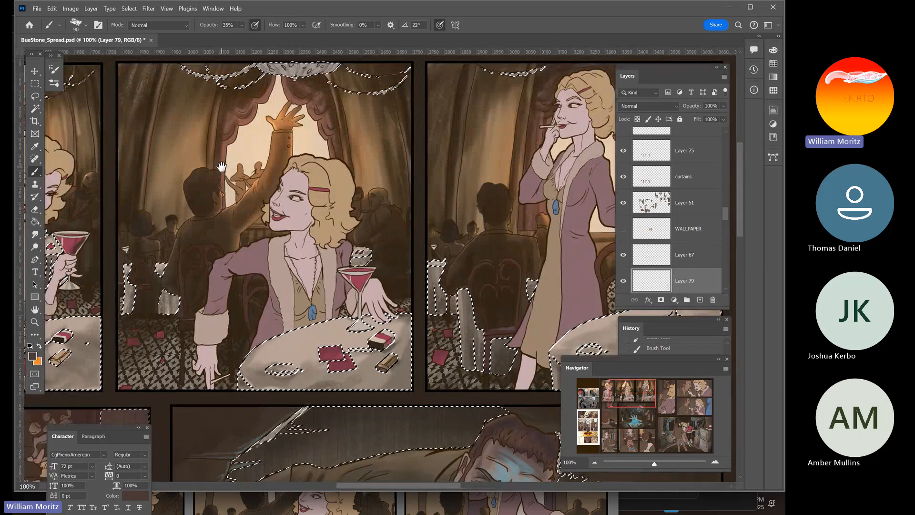
{"action": "key", "text": "i"}
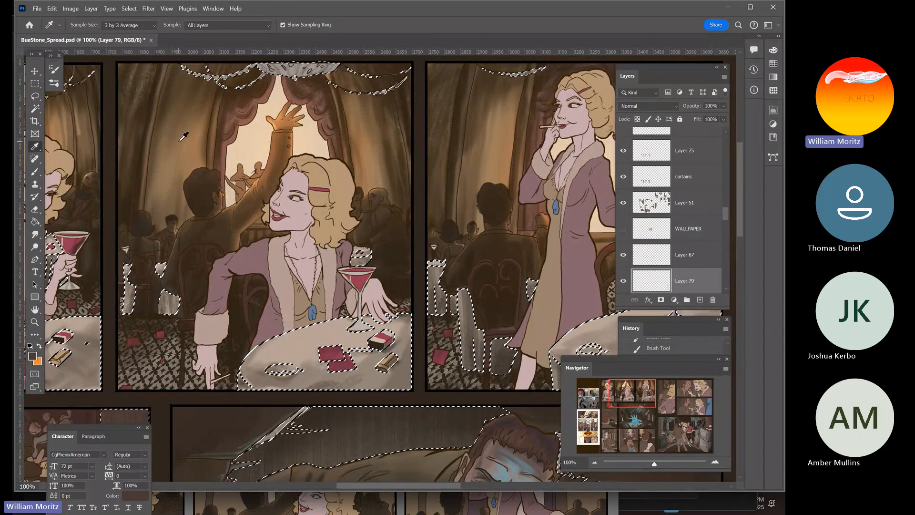
{"action": "left_click", "coordinate": [195, 153]}
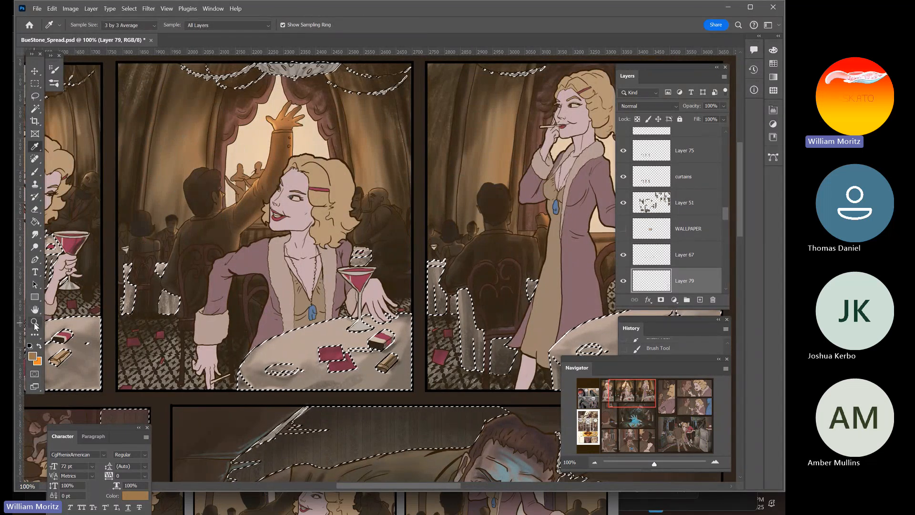
Paint golden-brown rust streaks beside the handle on the refrigerator's lower door at 35% opacity, reducing the brush size from 90 to 60
{"action": "left_click", "coordinate": [34, 322]}
{"action": "left_click", "coordinate": [368, 304], "text": "alt"}
{"action": "left_click_drag", "start_coordinate": [472, 297], "coordinate": [240, 162]}
{"action": "left_click", "coordinate": [389, 277]}
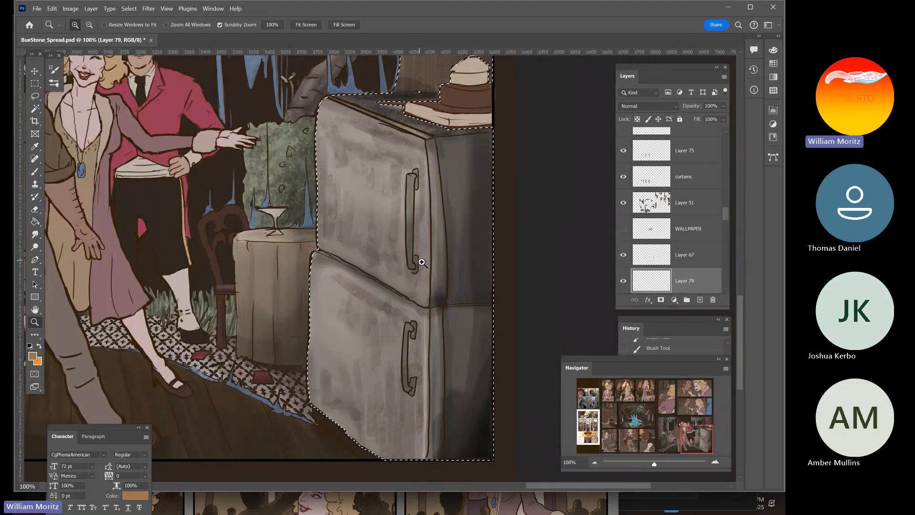
{"action": "key", "text": "b"}
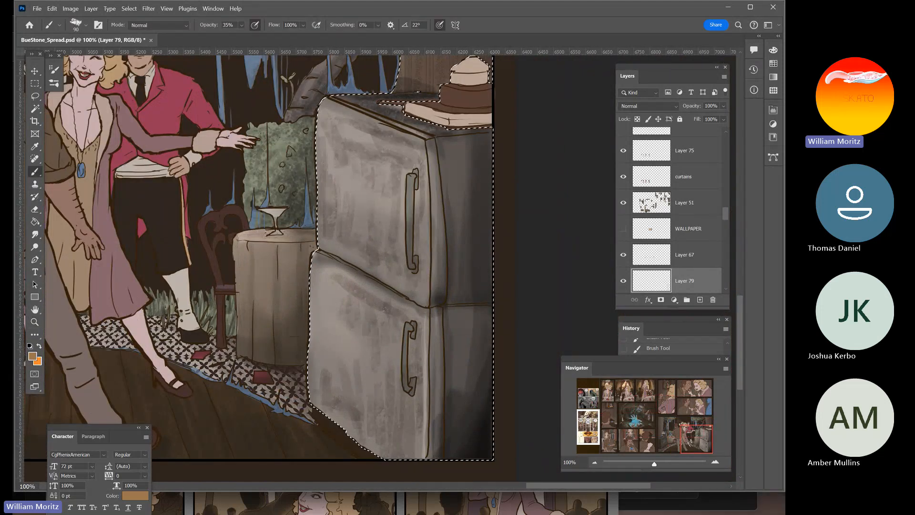
{"action": "mouse_move", "coordinate": [31, 499]}
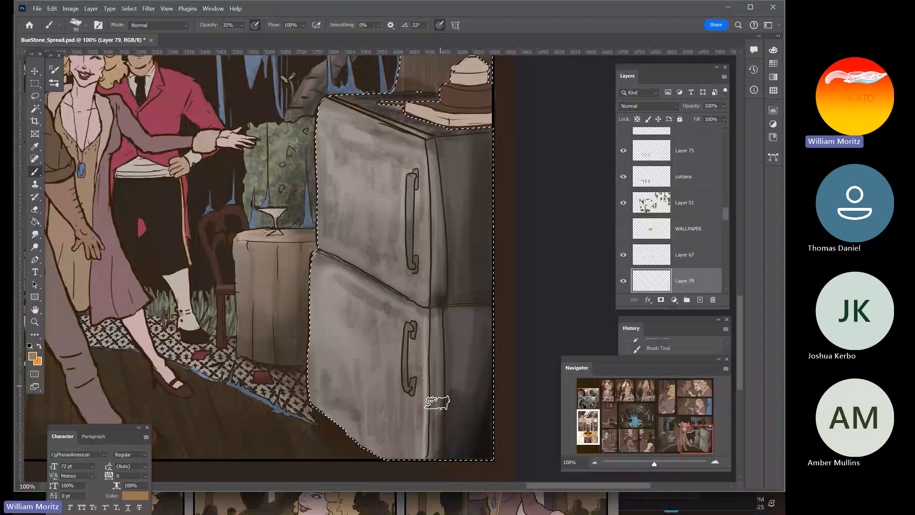
{"action": "key", "text": "bracketleft"}
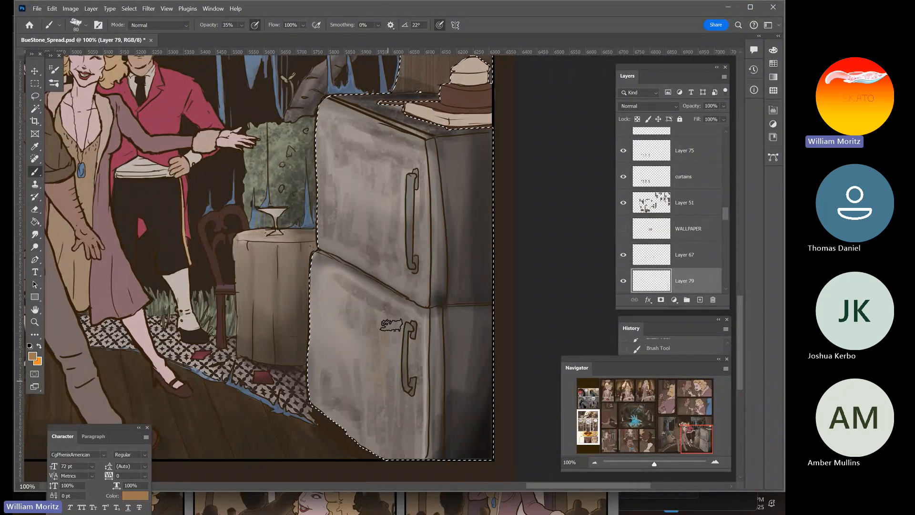
{"action": "key", "text": "bracketleft"}
{"action": "key", "text": "bracketleft"}
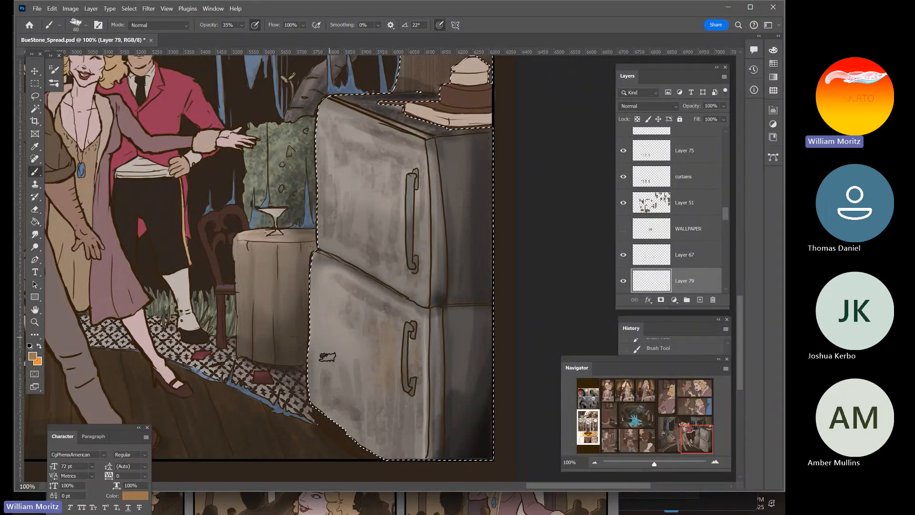
Spread the golden-brown streaks across both refrigerator doors and onto its side, varying the rough brush size between 45 and 60
{"action": "key", "text": "bracketright"}
{"action": "key", "text": "bracketright"}
{"action": "key", "text": "bracketleft"}
{"action": "key", "text": "bracketleft"}
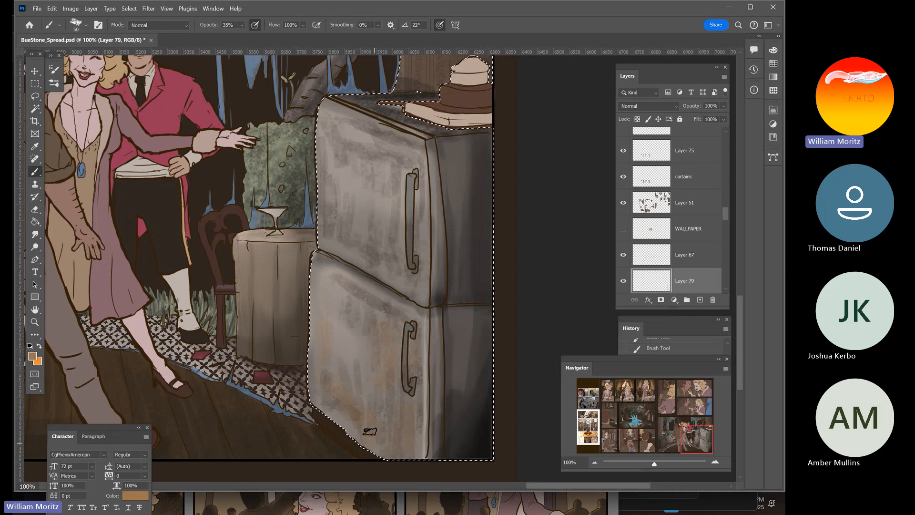
{"action": "key", "text": "bracketleft"}
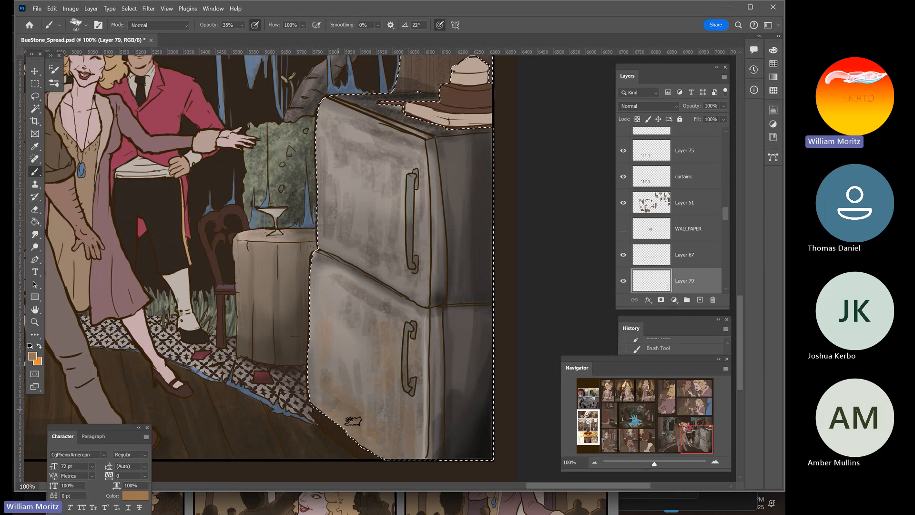
{"action": "key", "text": "bracketright"}
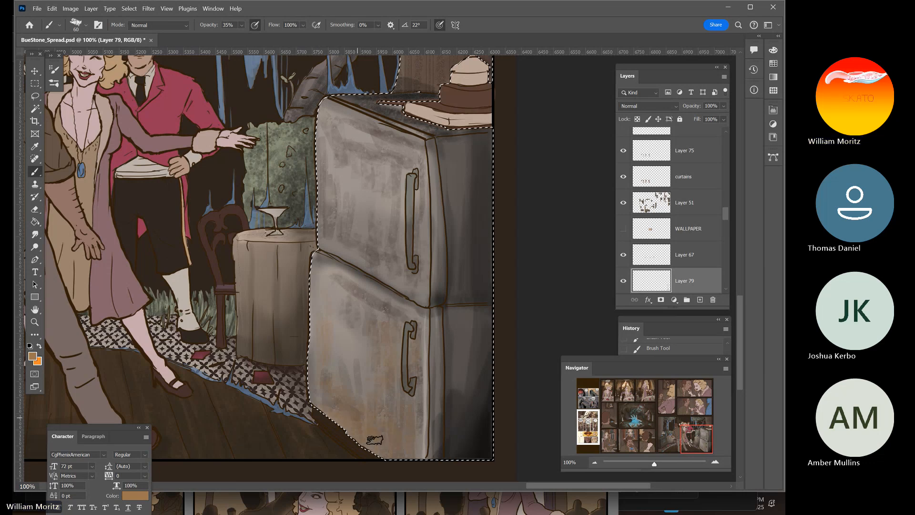
{"action": "key", "text": "bracketleft"}
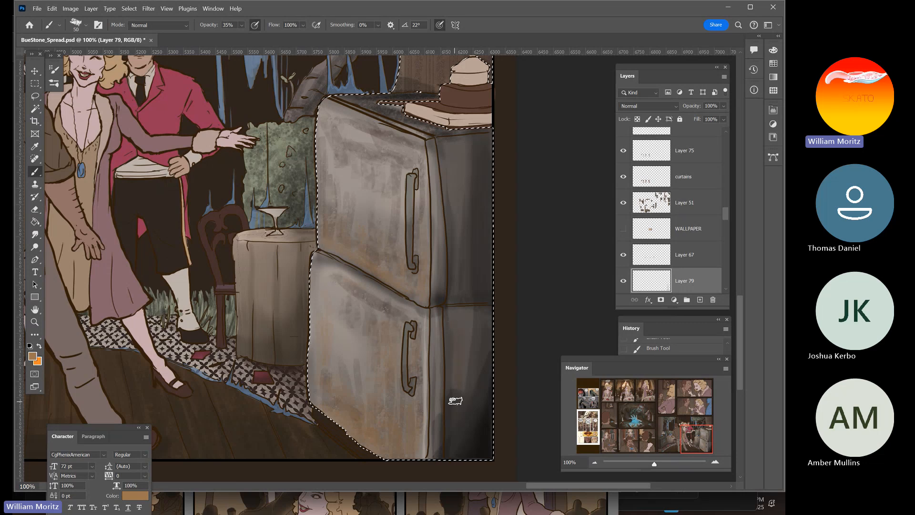
{"action": "key", "text": "bracketleft"}
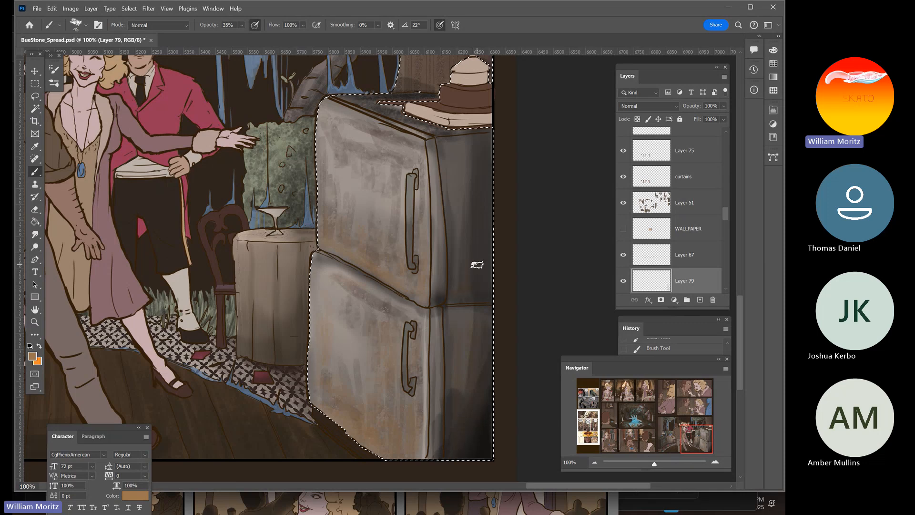
Sample the dark reddish brown from the object atop the refrigerator and shade the side and handles with brush sizes from 70 down to 30
{"action": "key", "text": "bracketright"}
{"action": "key", "text": "bracketright"}
{"action": "left_click", "coordinate": [458, 94], "text": "alt"}
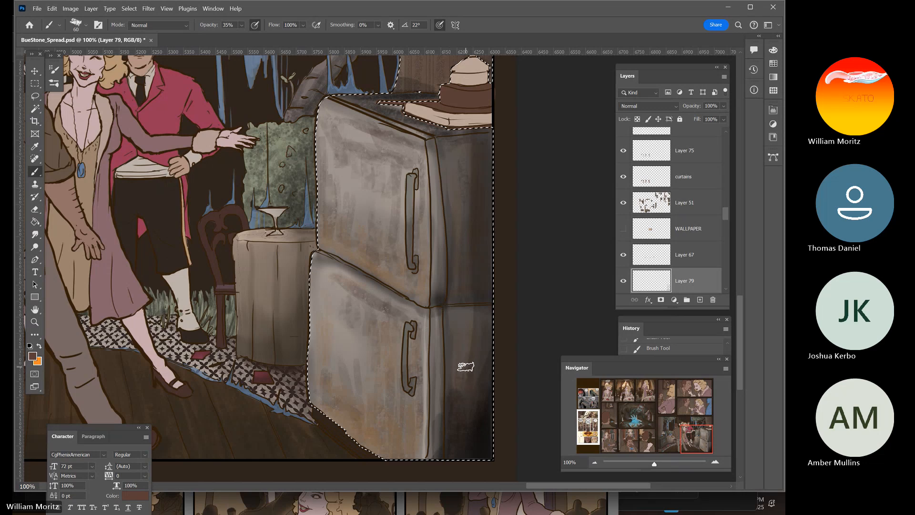
{"action": "key", "text": "bracketright"}
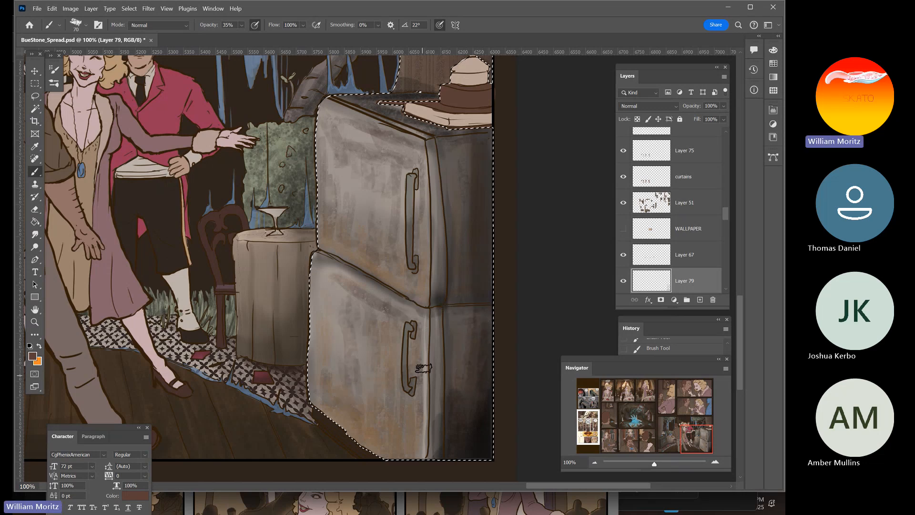
{"action": "key", "text": "bracketleft"}
{"action": "key", "text": "bracketleft"}
{"action": "key", "text": "bracketleft"}
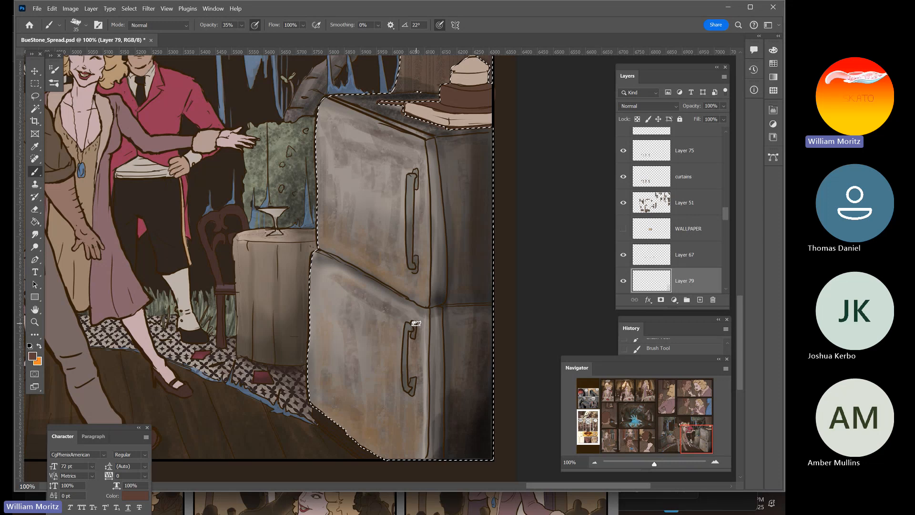
{"action": "key", "text": "bracketleft"}
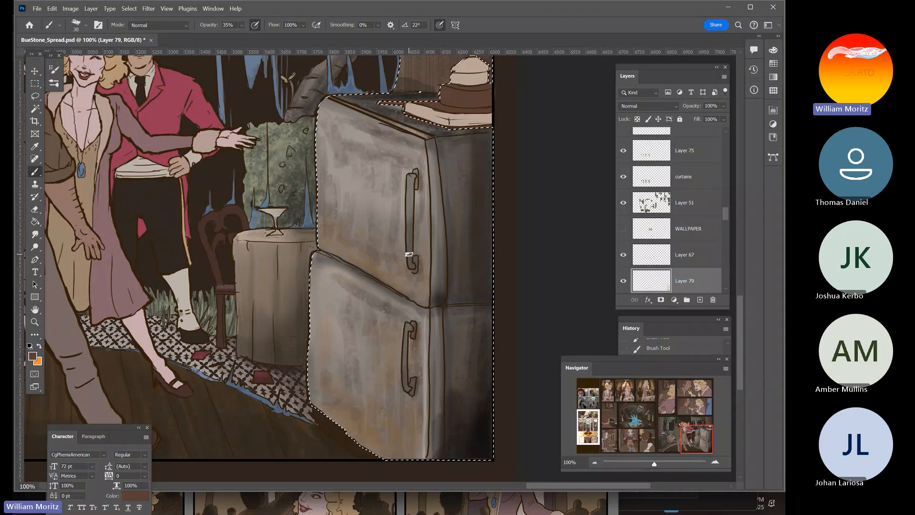
Smudge the streaky shading in the middle of the refrigerator's upper door with the Smudge tool at 61% strength
{"action": "left_click", "coordinate": [34, 322]}
{"action": "left_click", "coordinate": [211, 272]}
{"action": "left_click", "coordinate": [211, 272]}
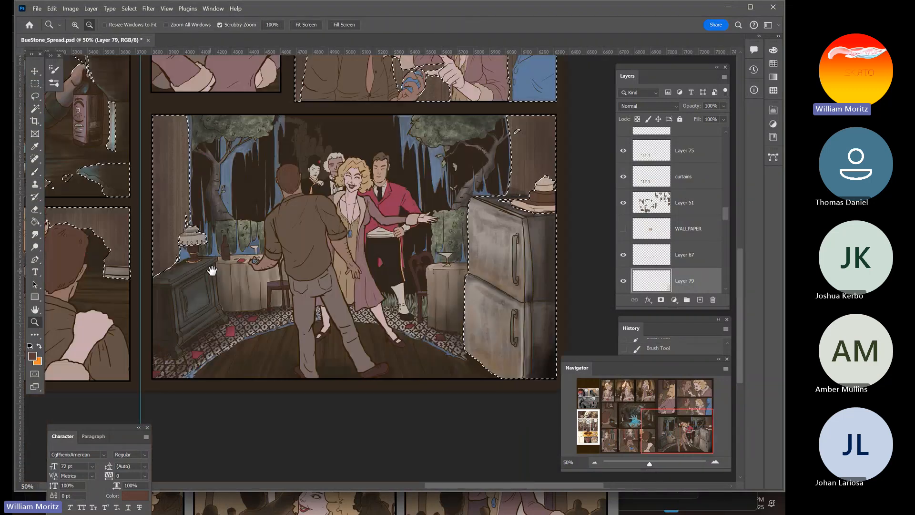
{"action": "left_click_drag", "start_coordinate": [253, 264], "coordinate": [98, 262]}
{"action": "left_click_drag", "start_coordinate": [333, 244], "coordinate": [231, 232]}
{"action": "left_click", "coordinate": [442, 246]}
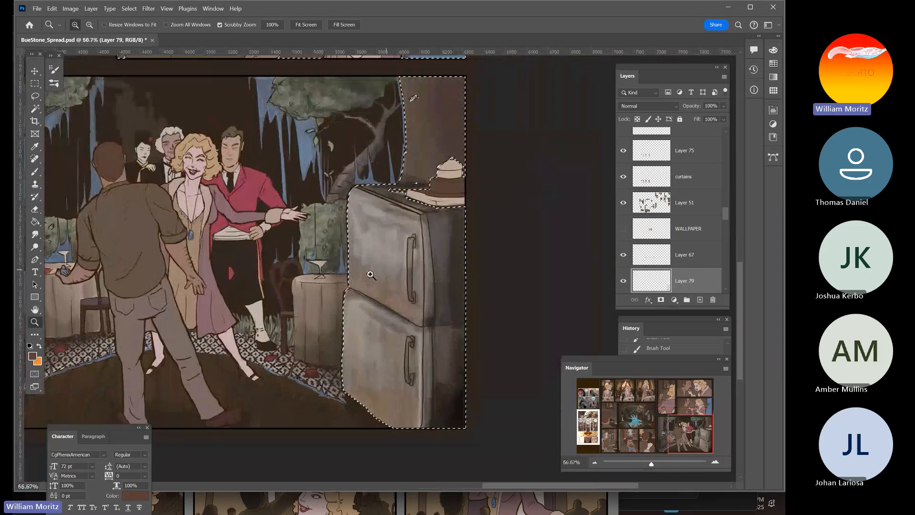
{"action": "left_click", "coordinate": [379, 286]}
{"action": "key", "text": "r"}
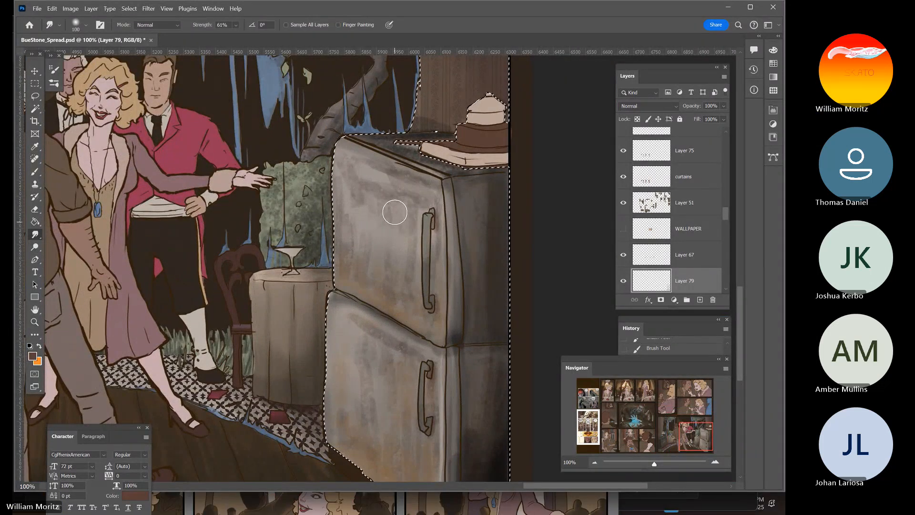
{"action": "key", "text": "bracketright"}
{"action": "key", "text": "bracketright"}
{"action": "key", "text": "bracketright"}
{"action": "mouse_move", "coordinate": [365, 229]}
{"action": "left_mouse_down"}
{"action": "mouse_move", "coordinate": [352, 176]}
{"action": "mouse_move", "coordinate": [347, 266]}
{"action": "mouse_move", "coordinate": [345, 205]}
{"action": "mouse_move", "coordinate": [357, 241]}
{"action": "mouse_move", "coordinate": [369, 231]}
{"action": "mouse_move", "coordinate": [390, 267]}
{"action": "mouse_move", "coordinate": [391, 258]}
{"action": "mouse_move", "coordinate": [374, 276]}
{"action": "left_mouse_up"}
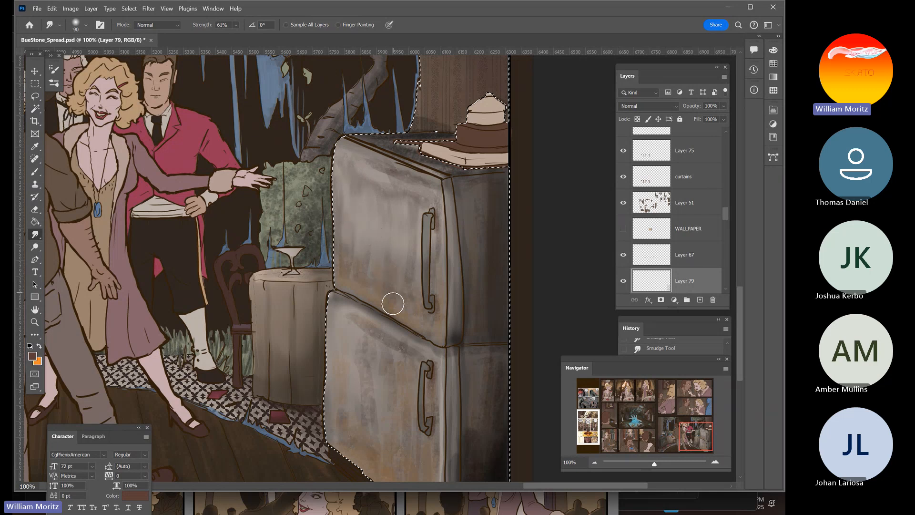
Soften the remaining rough strokes along the upper door's edges with the Smudge tool, varying its size between about 80 and 100
{"action": "key", "text": "bracketleft"}
{"action": "key", "text": "bracketleft"}
{"action": "key", "text": "bracketright"}
{"action": "key", "text": "bracketleft"}
{"action": "key", "text": "bracketleft"}
{"action": "key", "text": "bracketleft"}
{"action": "key", "text": "bracketright"}
{"action": "key", "text": "bracketright"}
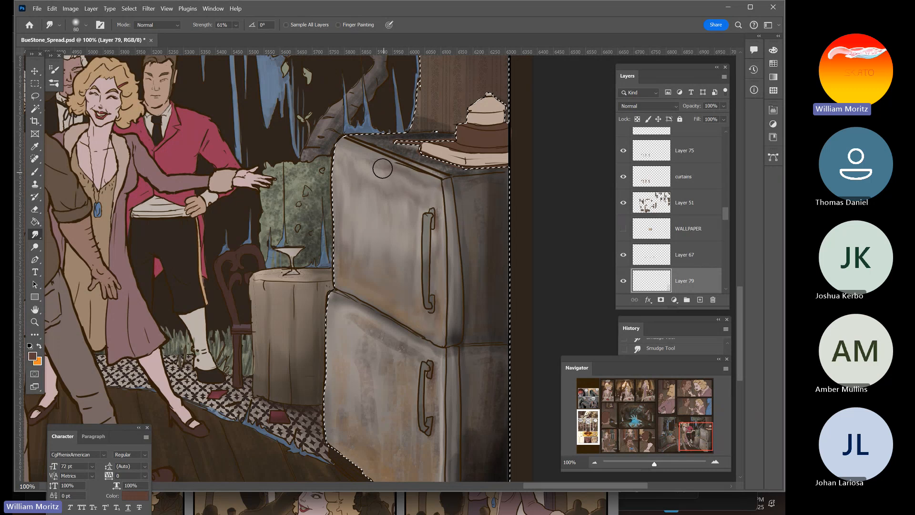
{"action": "key", "text": "bracketleft"}
{"action": "key", "text": "bracketright"}
{"action": "key", "text": "bracketright"}
{"action": "key", "text": "bracketright"}
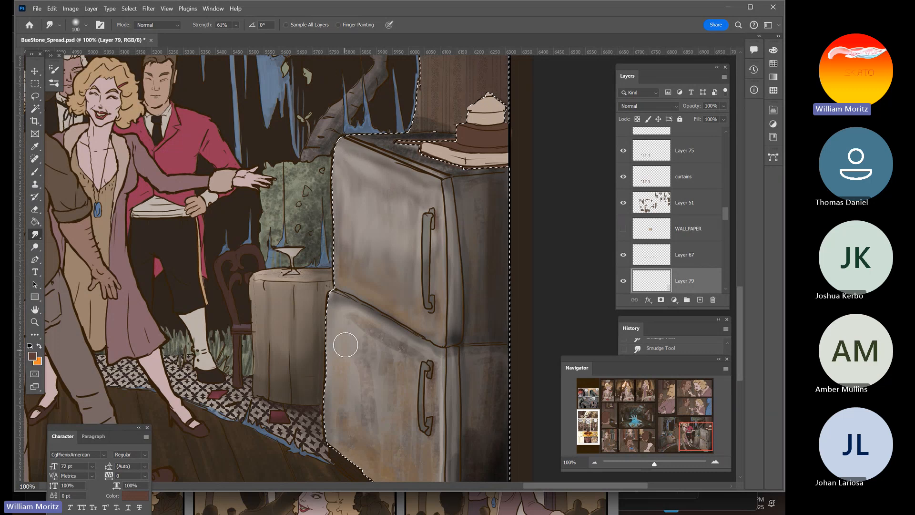
Smudge the shading on the refrigerator's lower door and dark side, varying the Smudge tool size up to 125
{"action": "left_click_drag", "start_coordinate": [403, 354], "coordinate": [348, 316]}
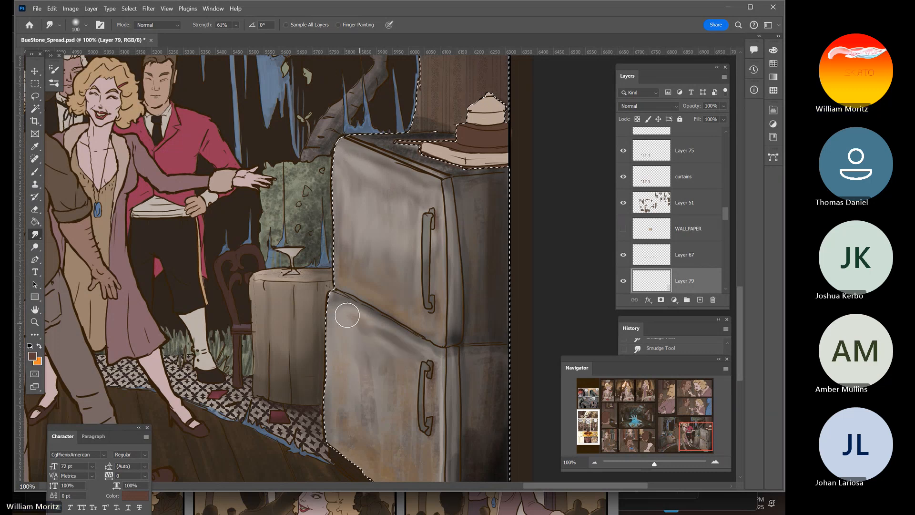
{"action": "key", "text": "bracketleft"}
{"action": "key", "text": "bracketleft"}
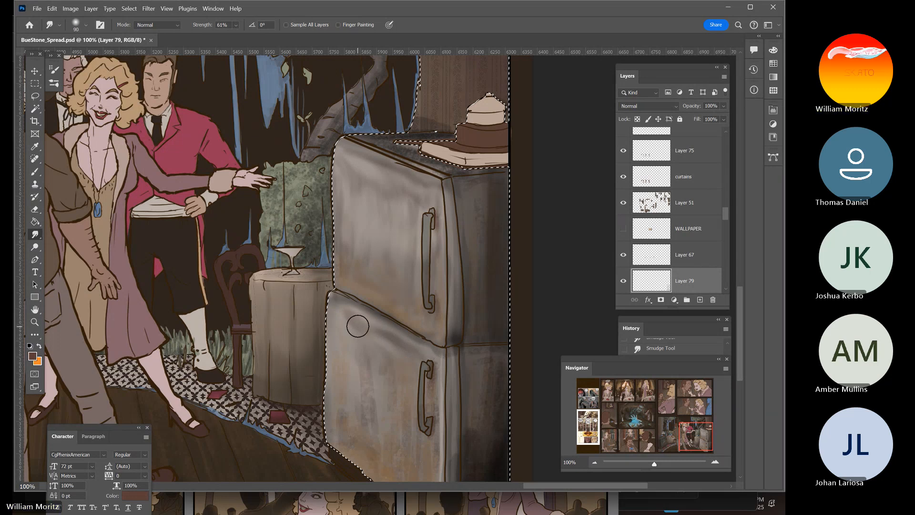
{"action": "key", "text": "bracketright"}
{"action": "key", "text": "bracketright"}
{"action": "key", "text": "bracketright"}
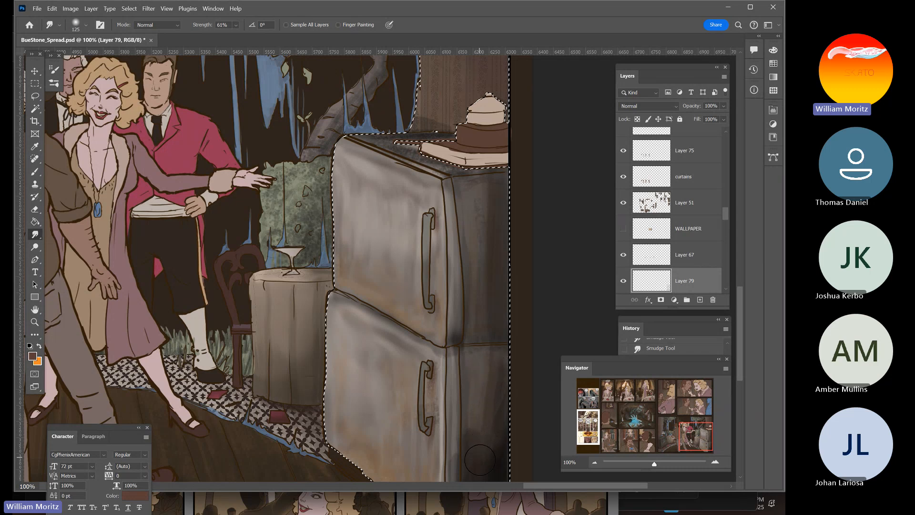
{"action": "key", "text": "bracketleft"}
Compare the refrigerator with and without the Layer 79 shading at 33.33% zoom
{"action": "key", "text": "z"}
{"action": "left_click", "coordinate": [377, 206], "text": "alt"}
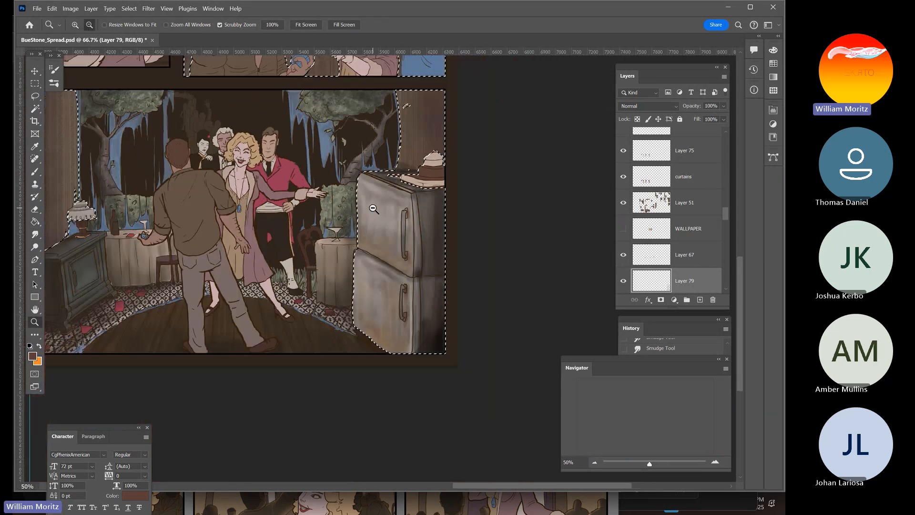
{"action": "left_click", "coordinate": [373, 208], "text": "alt"}
{"action": "left_click_drag", "start_coordinate": [373, 208], "coordinate": [515, 283]}
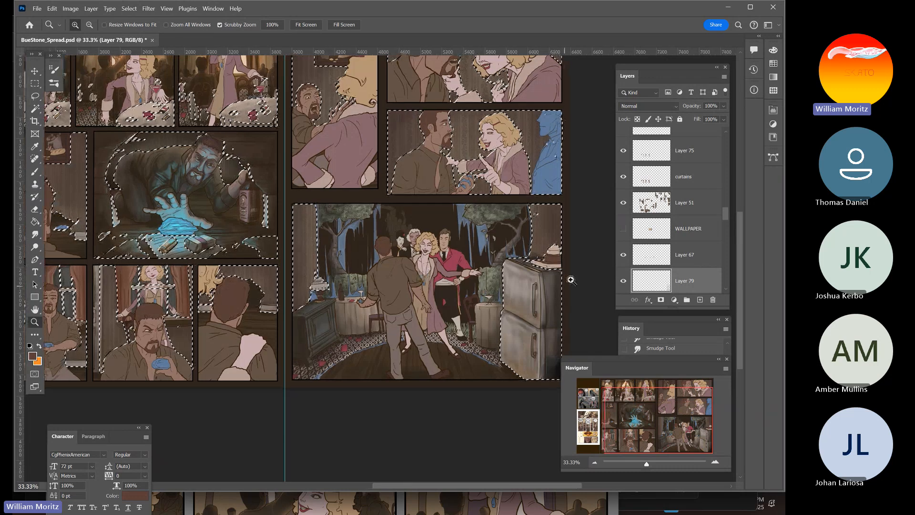
{"action": "left_click", "coordinate": [624, 281]}
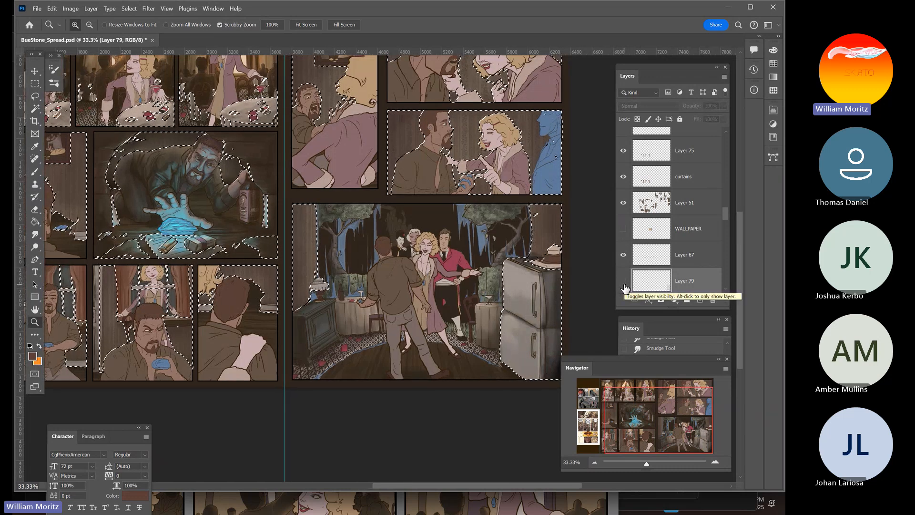
{"action": "left_click", "coordinate": [623, 281]}
Apply a Surface Blur to Layer 79 with a radius of 27 pixels and a threshold of 30 levels
{"action": "left_click_drag", "start_coordinate": [515, 285], "coordinate": [382, 283]}
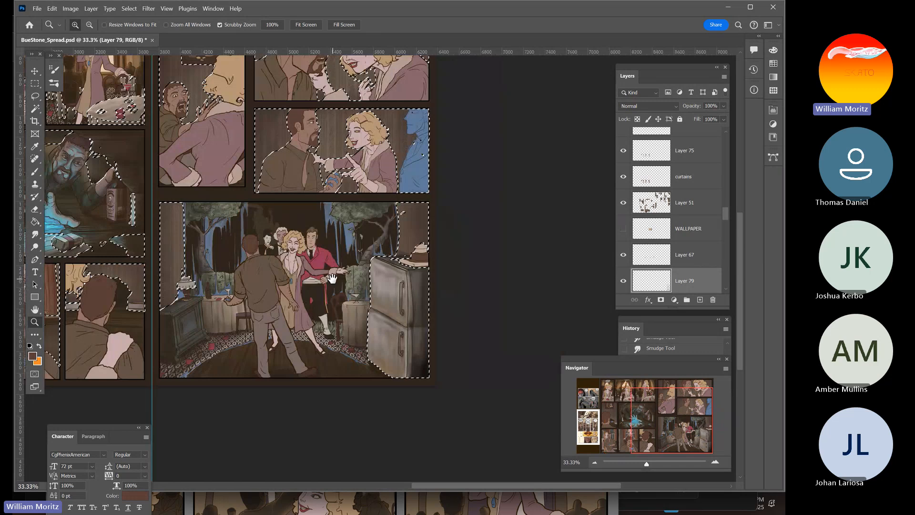
{"action": "left_click", "coordinate": [406, 299]}
{"action": "left_click", "coordinate": [359, 324]}
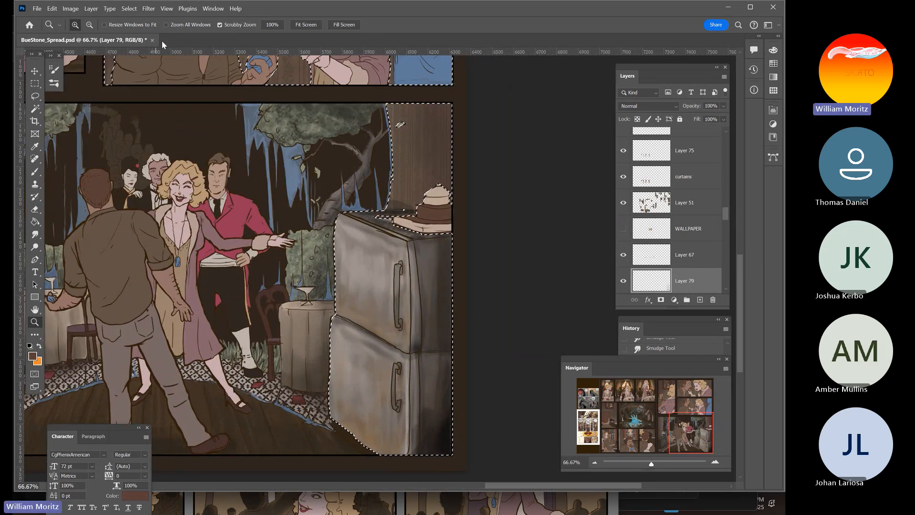
{"action": "left_click", "coordinate": [150, 10]}
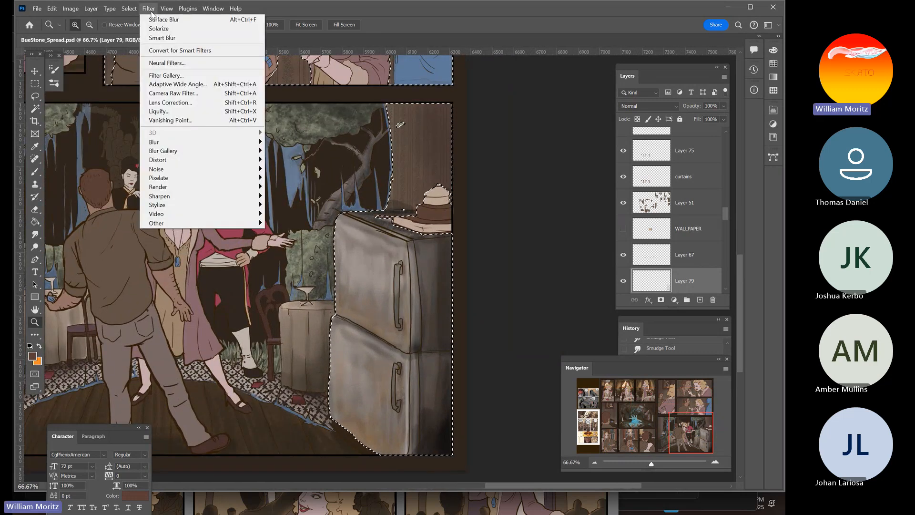
{"action": "mouse_move", "coordinate": [231, 145]}
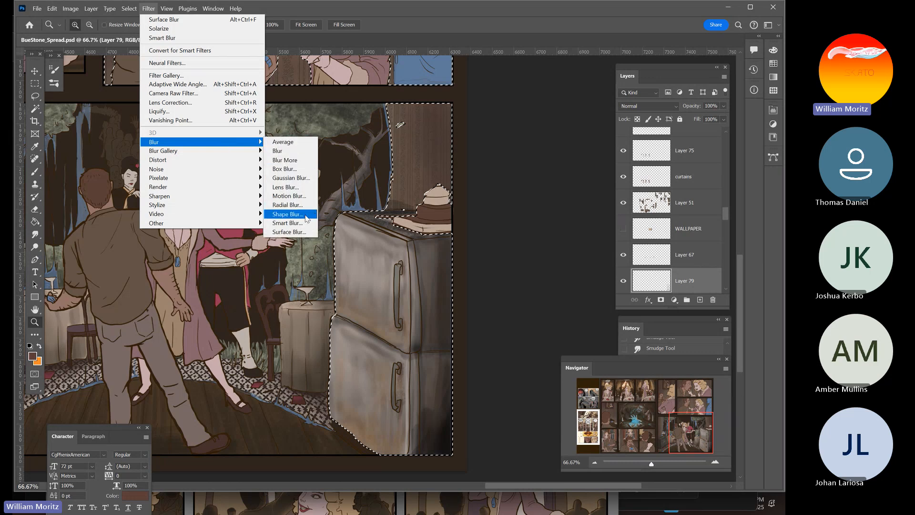
{"action": "left_click", "coordinate": [293, 234]}
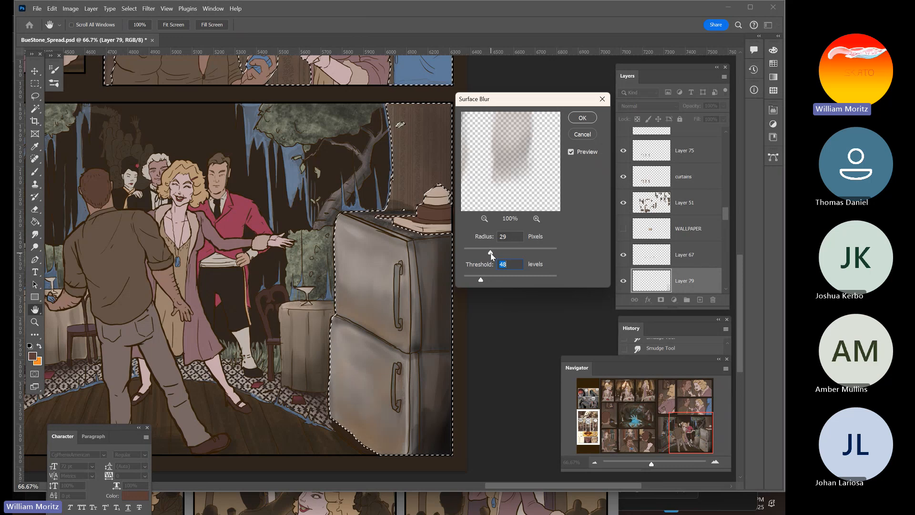
{"action": "left_click_drag", "start_coordinate": [490, 253], "coordinate": [475, 282]}
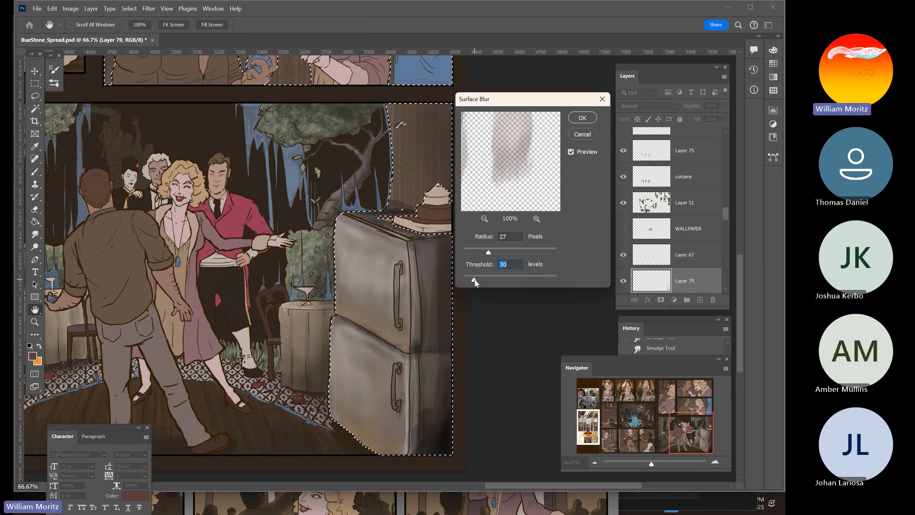
{"action": "left_click", "coordinate": [581, 118]}
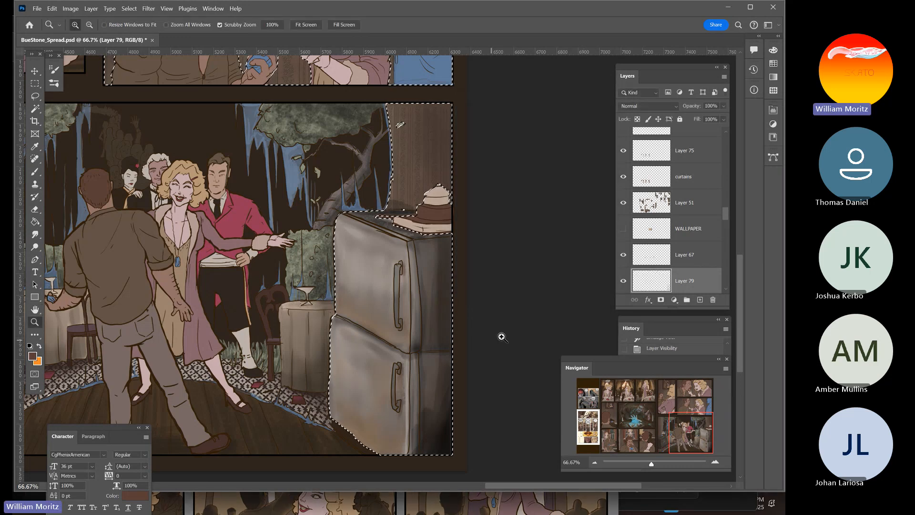
Check the blurred Layer 79 shading by toggling its visibility and viewing the whole panel at 33.33%
{"action": "left_click", "coordinate": [623, 282]}
{"action": "left_click", "coordinate": [622, 282]}
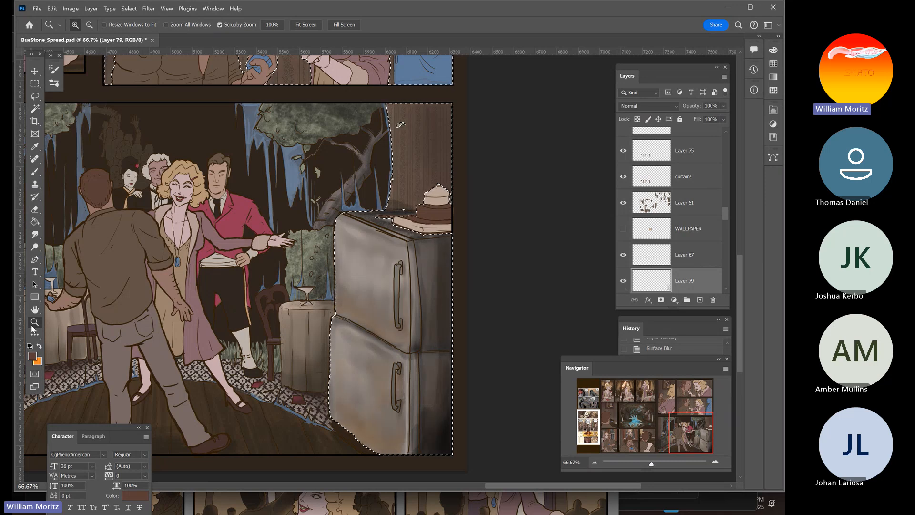
{"action": "left_click", "coordinate": [312, 295], "text": "alt"}
{"action": "left_click", "coordinate": [313, 296], "text": "alt"}
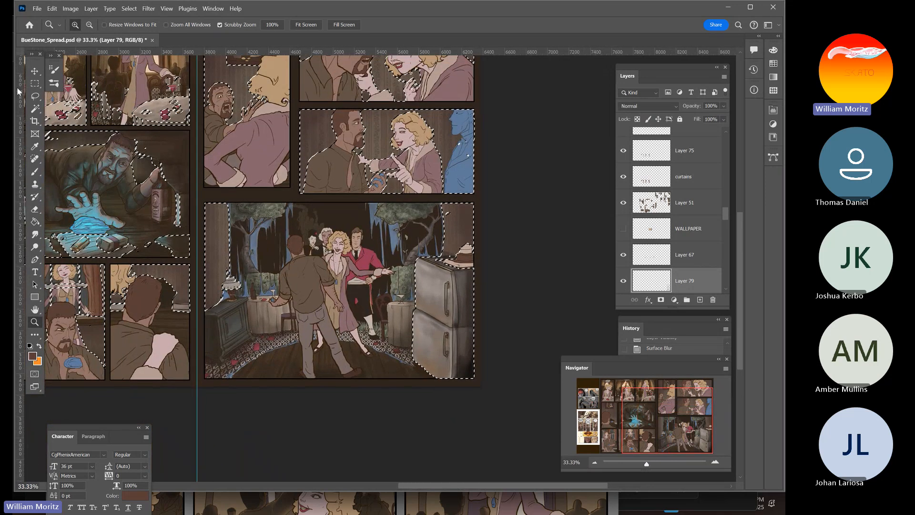
Clear the selection and check the Layer 79 shading against the whole spread at 25% zoom, toggling its visibility
{"action": "key", "text": "l"}
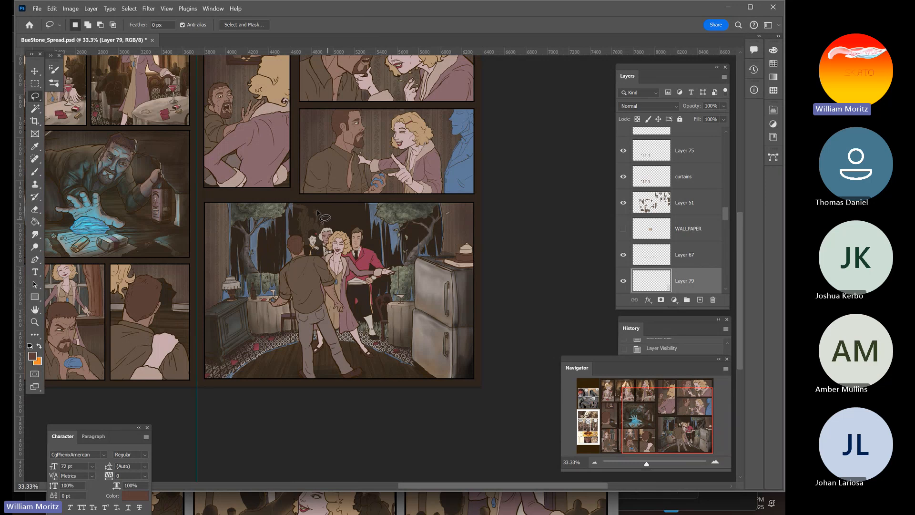
{"action": "left_click_drag", "start_coordinate": [295, 209], "coordinate": [390, 248]}
{"action": "key", "text": "z"}
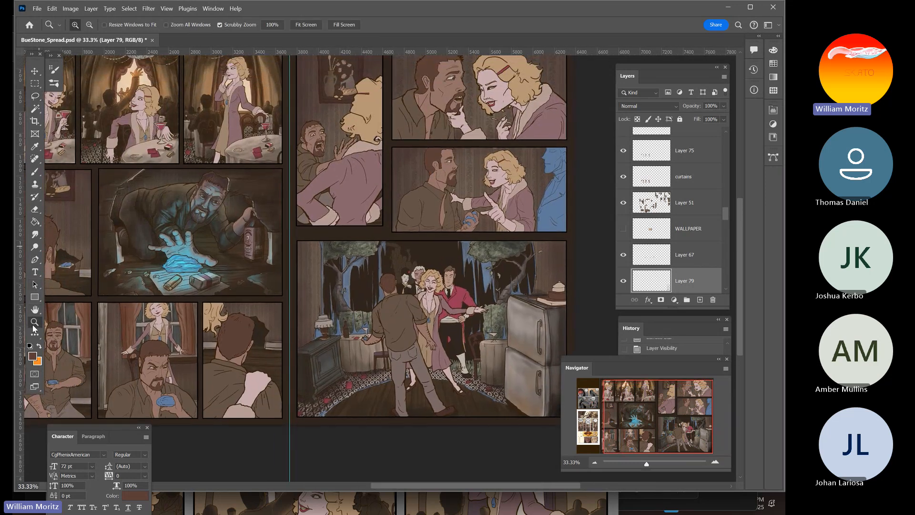
{"action": "left_click", "coordinate": [261, 280], "text": "alt"}
{"action": "left_click", "coordinate": [261, 280], "text": "alt"}
{"action": "left_click_drag", "start_coordinate": [256, 256], "coordinate": [383, 314]}
{"action": "left_click", "coordinate": [426, 285]}
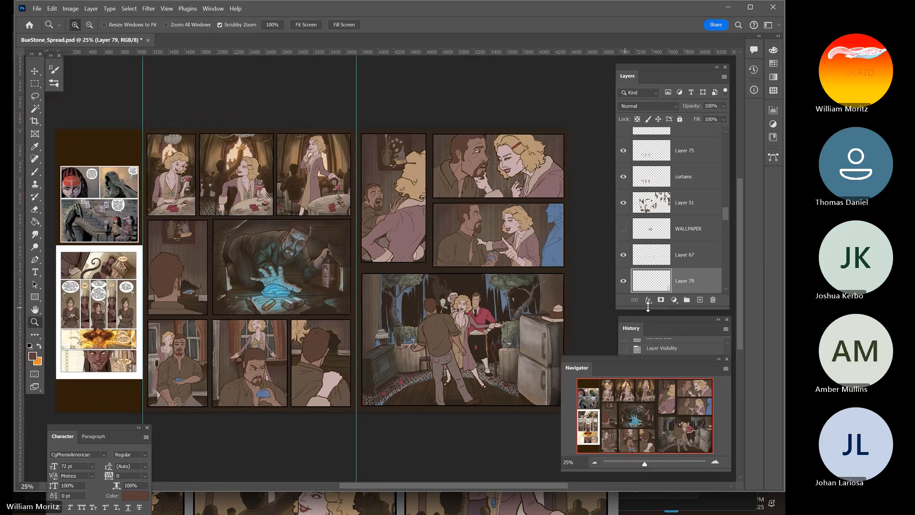
{"action": "left_click", "coordinate": [622, 282]}
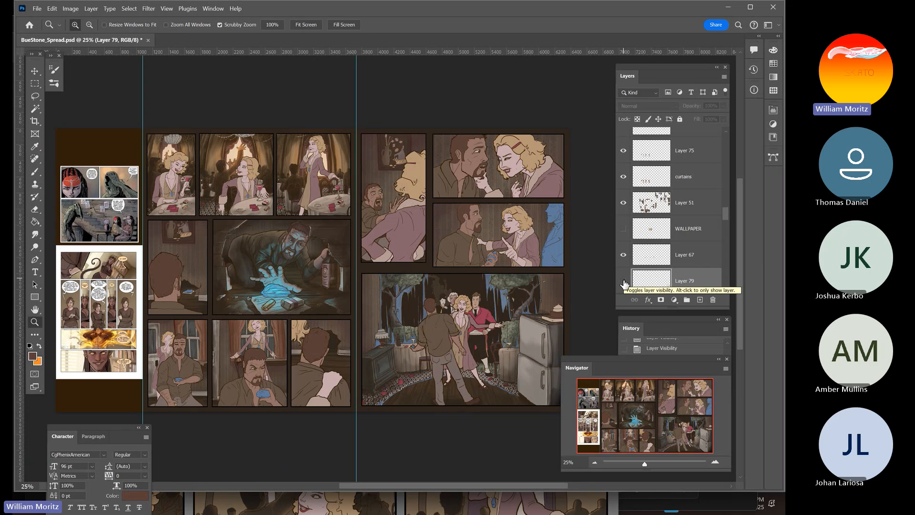
{"action": "key", "text": "ctrl+d"}
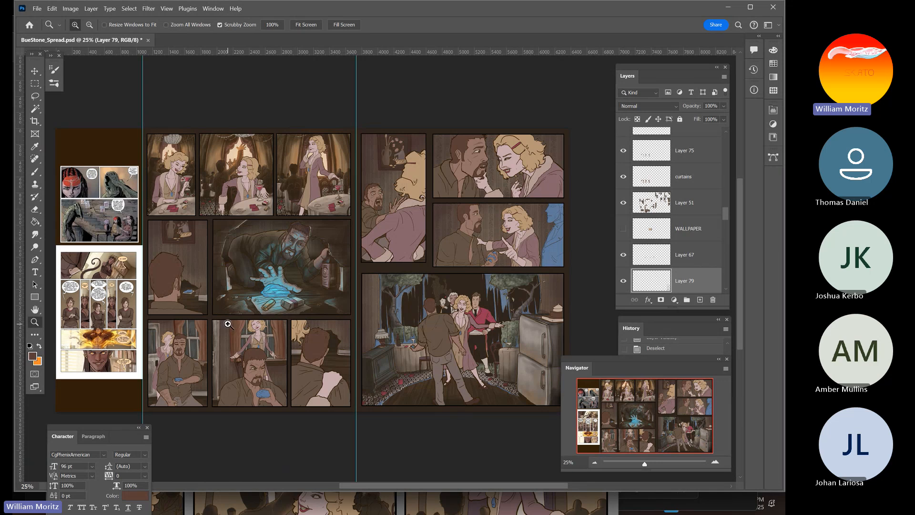
Sample a dark tone from the crouching man's jacket in the glowing-hand panel as the foreground colour
{"action": "left_click", "coordinate": [248, 274]}
{"action": "left_click", "coordinate": [248, 274]}
{"action": "left_click", "coordinate": [248, 274]}
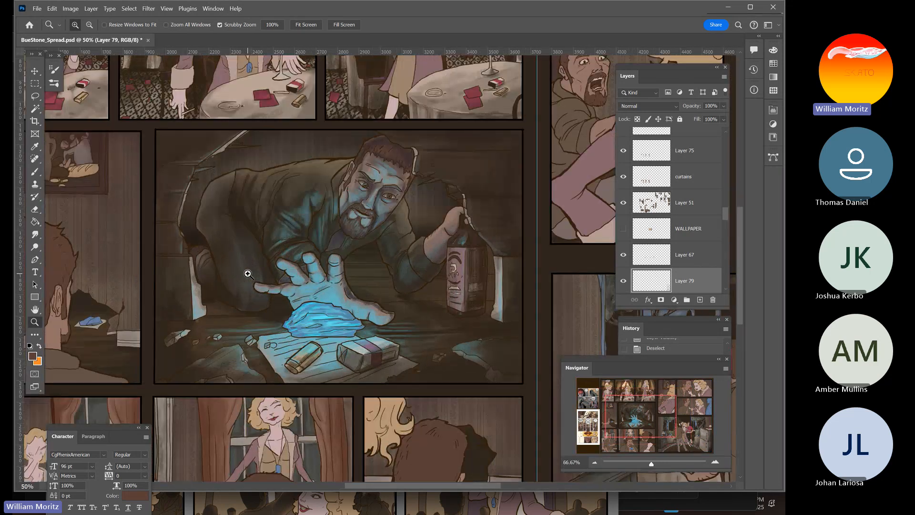
{"action": "key", "text": "i"}
{"action": "left_click", "coordinate": [235, 208]}
{"action": "left_click_drag", "start_coordinate": [504, 246], "coordinate": [192, 219]}
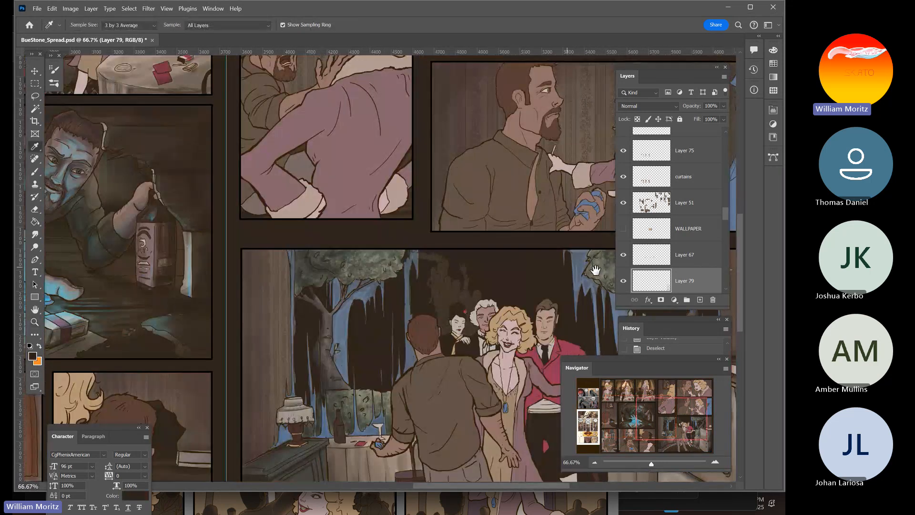
{"action": "left_click_drag", "start_coordinate": [596, 271], "coordinate": [218, 153]}
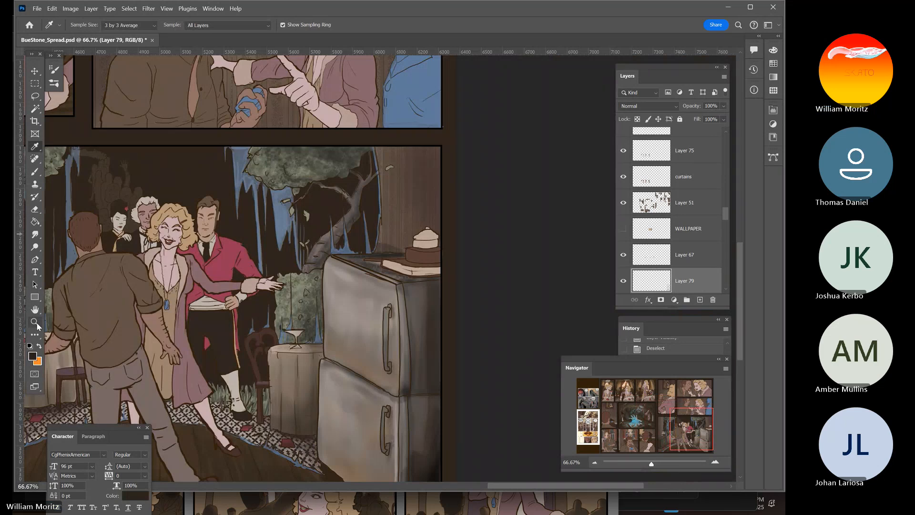
Select Layer 74 from the refrigerator's dark side at 100% zoom and toggle its visibility to examine its effect
{"action": "key", "text": "z"}
{"action": "left_click", "coordinate": [434, 304]}
{"action": "key", "text": "v"}
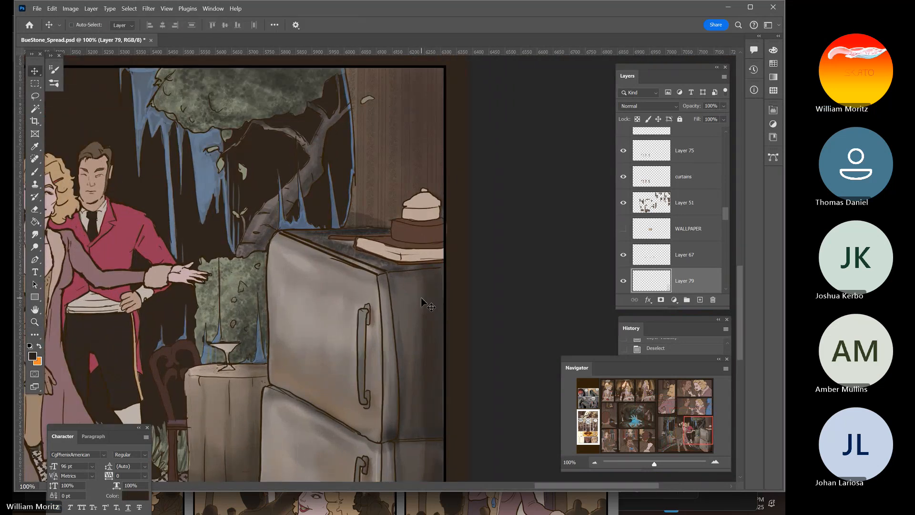
{"action": "right_click", "coordinate": [432, 349]}
{"action": "left_click", "coordinate": [451, 353]}
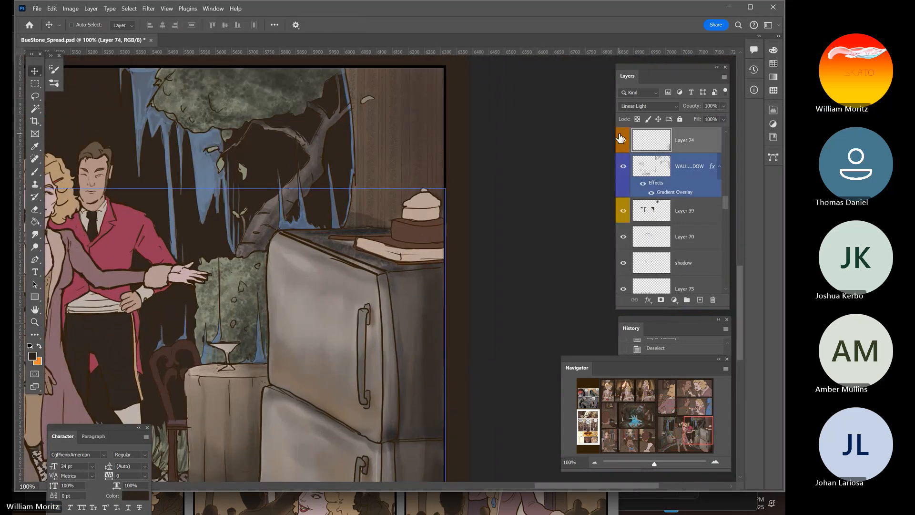
{"action": "left_click", "coordinate": [623, 143]}
{"action": "left_click", "coordinate": [624, 143]}
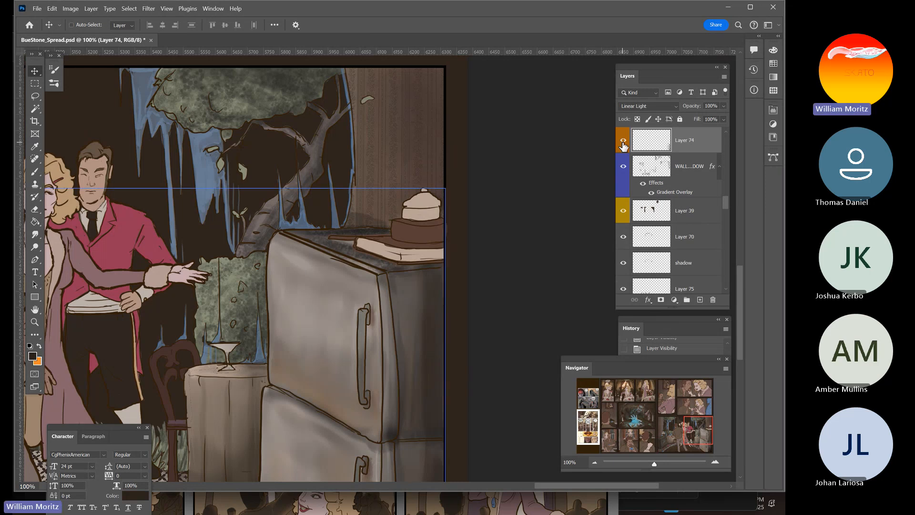
Brush a short stroke on the brown box atop the refrigerator and add a new layer above Layer 37
{"action": "key", "text": "b"}
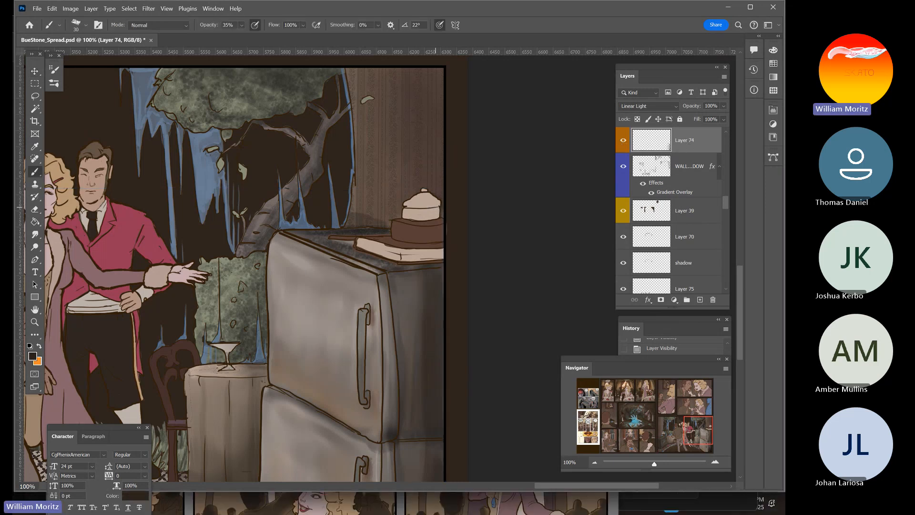
{"action": "left_click_drag", "start_coordinate": [406, 215], "coordinate": [412, 217]}
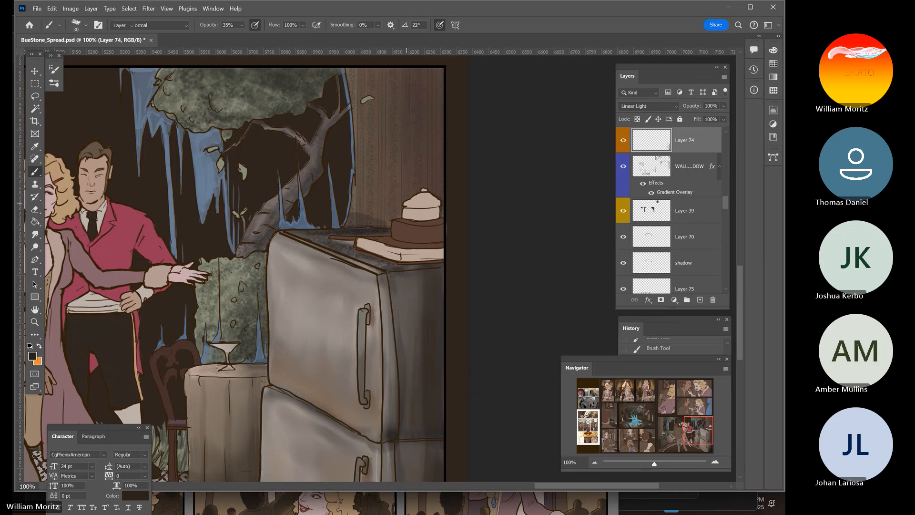
{"action": "key", "text": "v"}
{"action": "right_click", "coordinate": [421, 235]}
{"action": "left_click", "coordinate": [434, 236]}
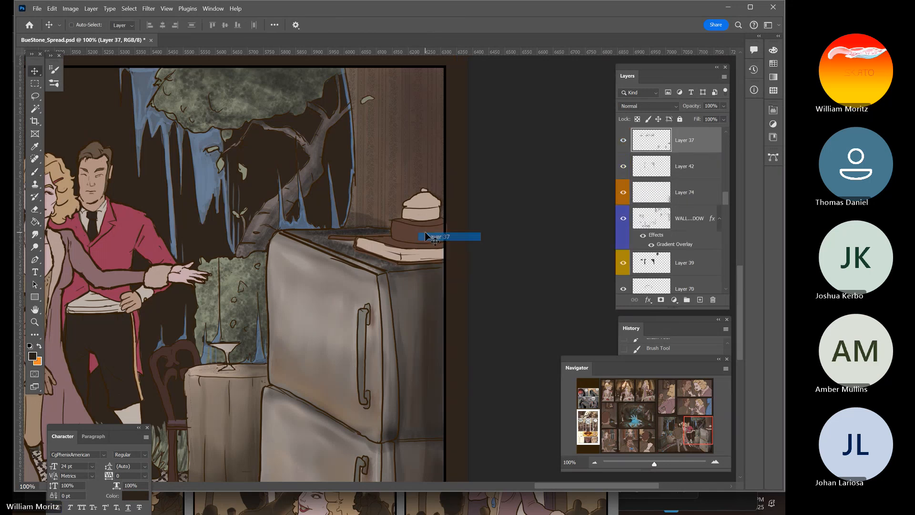
{"action": "left_click", "coordinate": [700, 300]}
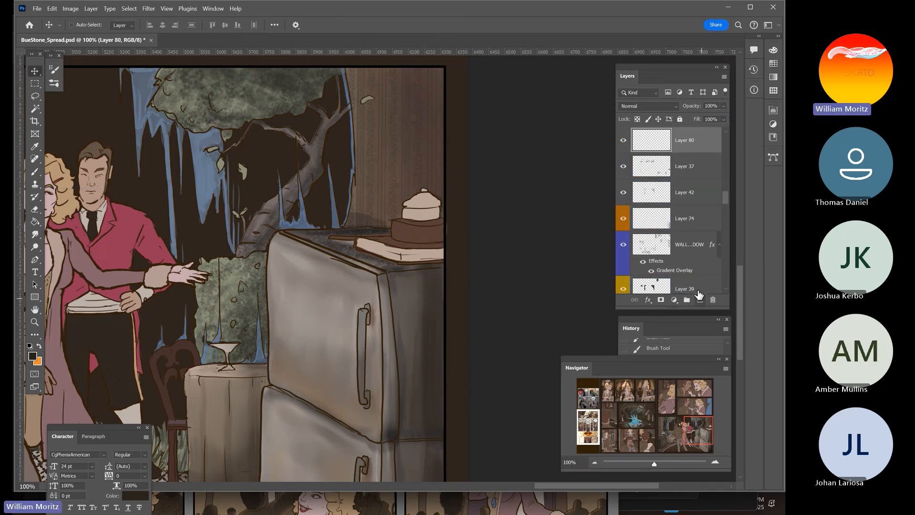
Paint dark shading where the brown box and pot meet on Layer 80, using the brush at 35% opacity and sizes up to 45
{"action": "key", "text": "b"}
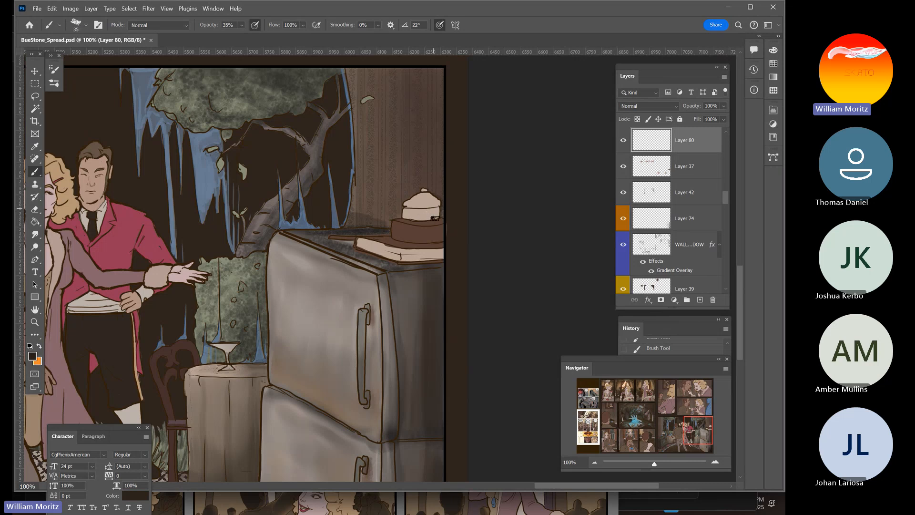
{"action": "key", "text": "["}
{"action": "left_click_drag", "start_coordinate": [435, 218], "coordinate": [433, 203]}
{"action": "key", "text": "]"}
{"action": "key", "text": "]"}
{"action": "key", "text": "]"}
{"action": "mouse_move", "coordinate": [435, 218]}
{"action": "left_mouse_down"}
{"action": "mouse_move", "coordinate": [432, 209]}
{"action": "mouse_move", "coordinate": [438, 219]}
{"action": "left_mouse_up"}
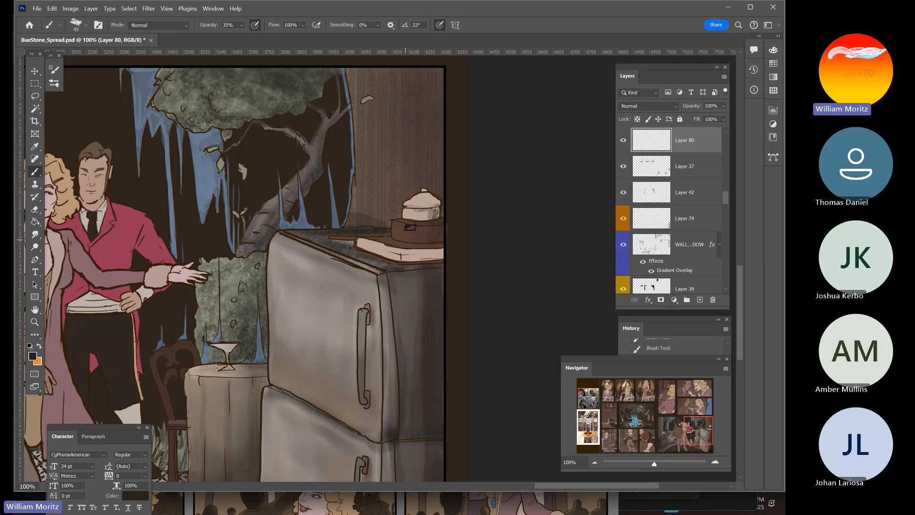
Paint textured shading on the pot, brown box and book atop the refrigerator, varying the brush size down to 15
{"action": "key", "text": "["}
{"action": "key", "text": "["}
{"action": "key", "text": "["}
{"action": "key", "text": "]"}
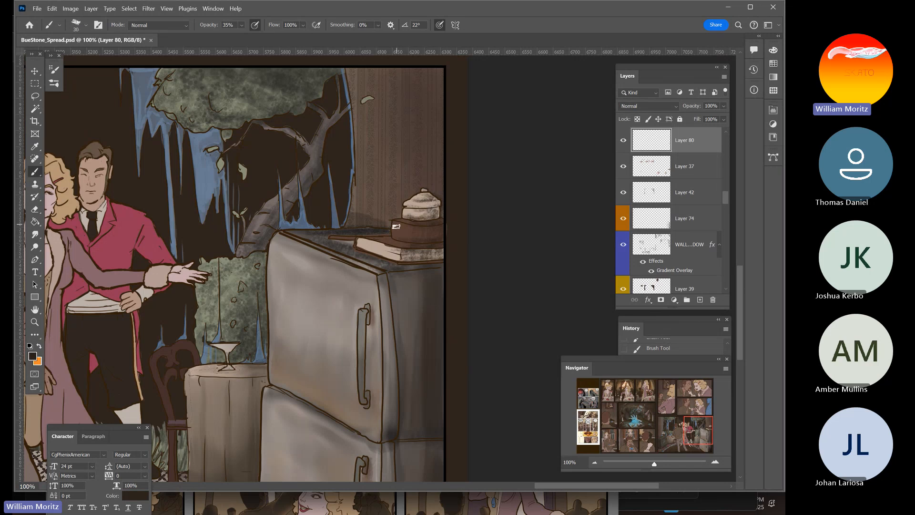
{"action": "key", "text": "bracketright"}
{"action": "key", "text": "bracketright"}
{"action": "key", "text": "bracketright"}
{"action": "key", "text": "bracketleft"}
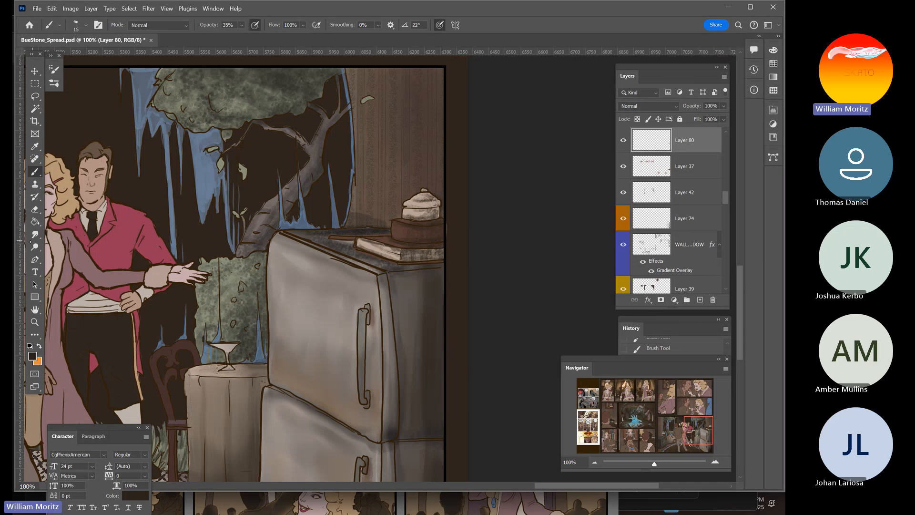
Soften the book's page shading using the Smudge tool at 61% strength, and dismiss the Character settings covering the artwork
{"action": "left_click", "coordinate": [35, 234]}
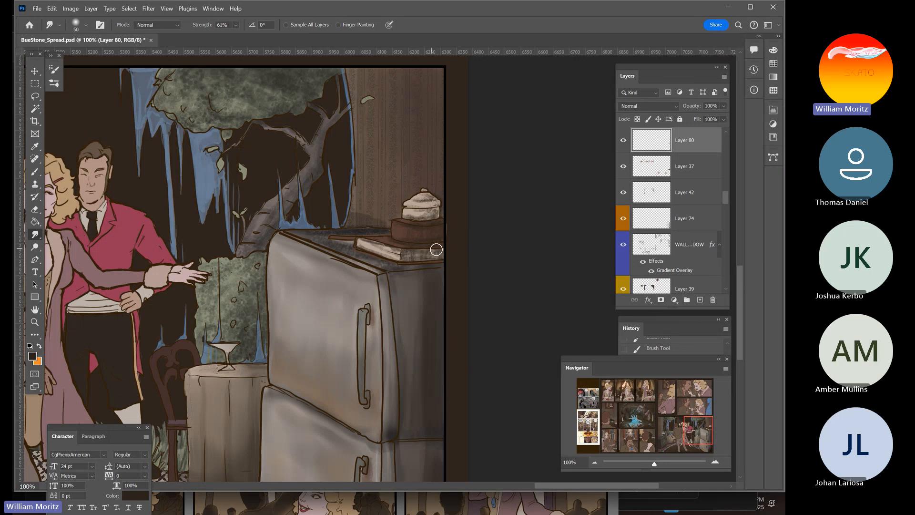
{"action": "left_click_drag", "start_coordinate": [414, 256], "coordinate": [425, 245]}
{"action": "left_click", "coordinate": [148, 428]}
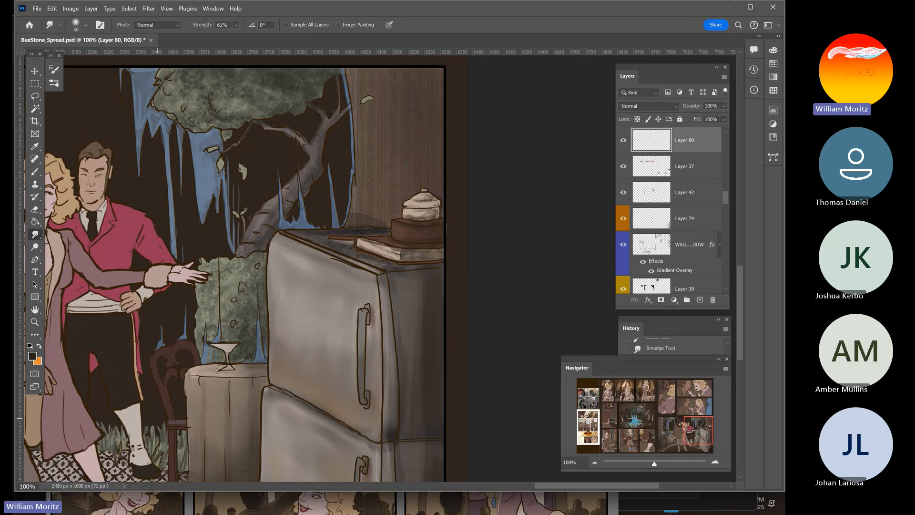
{"action": "left_click_drag", "start_coordinate": [408, 256], "coordinate": [410, 248]}
Brush larger dark strokes onto the pot atop the refrigerator and soften them with the Smudge tool
{"action": "key", "text": "b"}
{"action": "key", "text": "bracketright"}
{"action": "key", "text": "bracketright"}
{"action": "key", "text": "bracketright"}
{"action": "key", "text": "bracketright"}
{"action": "key", "text": "bracketright"}
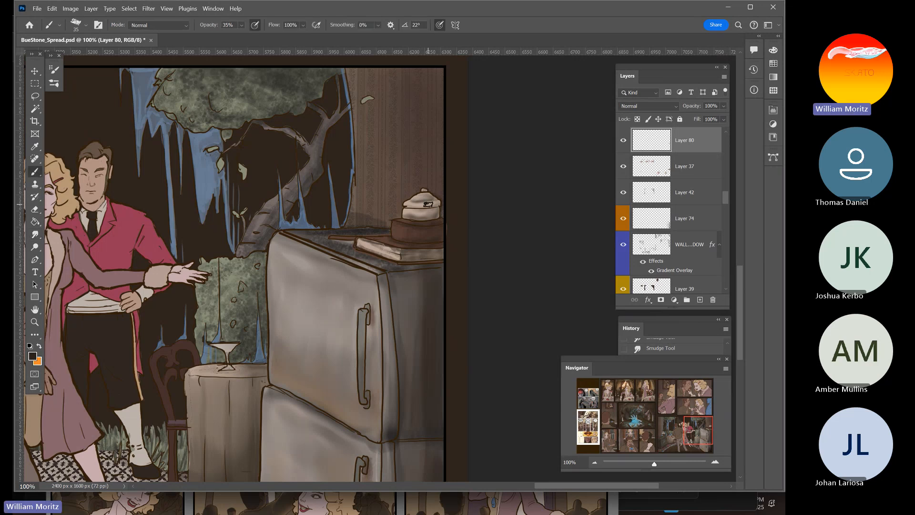
{"action": "mouse_move", "coordinate": [431, 197]}
{"action": "left_mouse_down"}
{"action": "mouse_move", "coordinate": [429, 210]}
{"action": "mouse_move", "coordinate": [422, 202]}
{"action": "left_mouse_up"}
{"action": "key", "text": "bracketleft"}
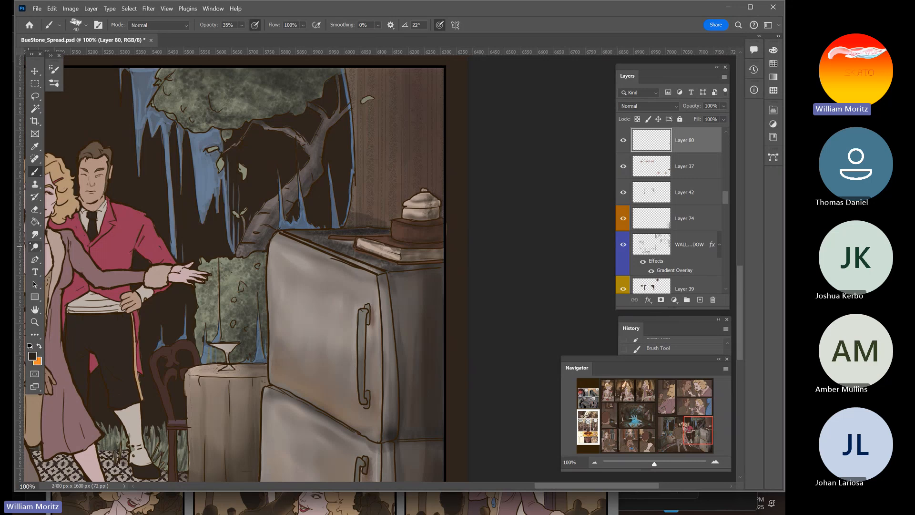
{"action": "left_click", "coordinate": [34, 235]}
{"action": "left_click_drag", "start_coordinate": [430, 215], "coordinate": [427, 200]}
Shade the refrigerator's upper and lower door handles with a fine brush, starting at size 10
{"action": "key", "text": "b"}
{"action": "key", "text": "bracketleft"}
{"action": "key", "text": "bracketleft"}
{"action": "key", "text": "bracketleft"}
{"action": "left_click_drag", "start_coordinate": [364, 341], "coordinate": [362, 365]}
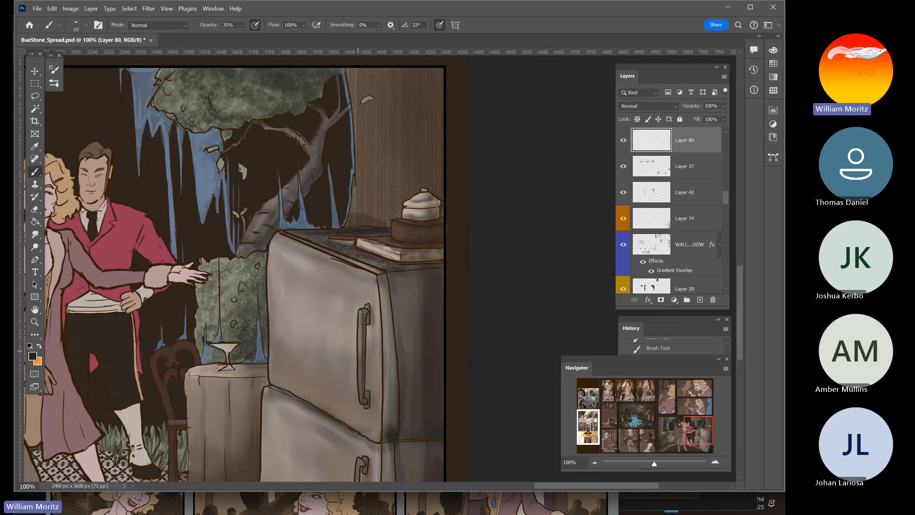
{"action": "scroll", "coordinate": [261, 422], "scroll_direction": "down", "scroll_amount": 5}
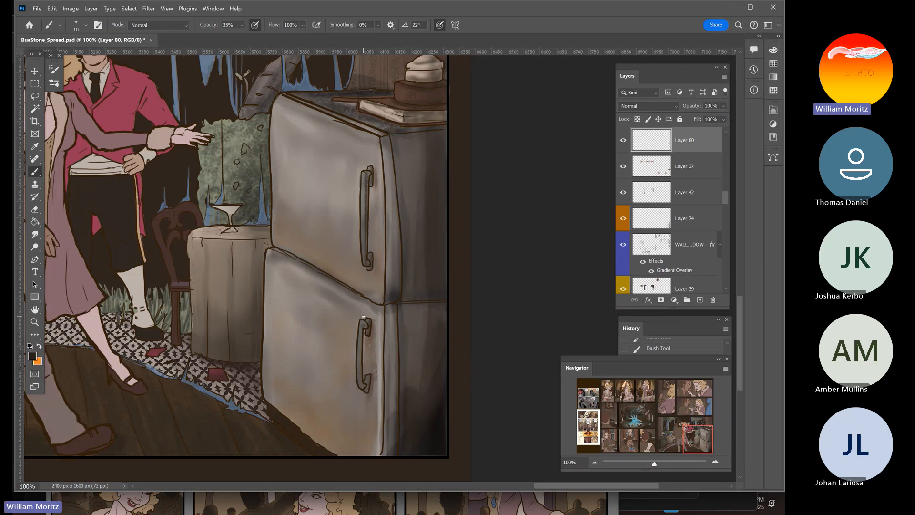
{"action": "key", "text": "bracketright"}
{"action": "key", "text": "bracketright"}
{"action": "key", "text": "bracketright"}
Examine the shaded refrigerator within the page at 33.33% zoom and its lower door up close at 200%
{"action": "left_click", "coordinate": [35, 321]}
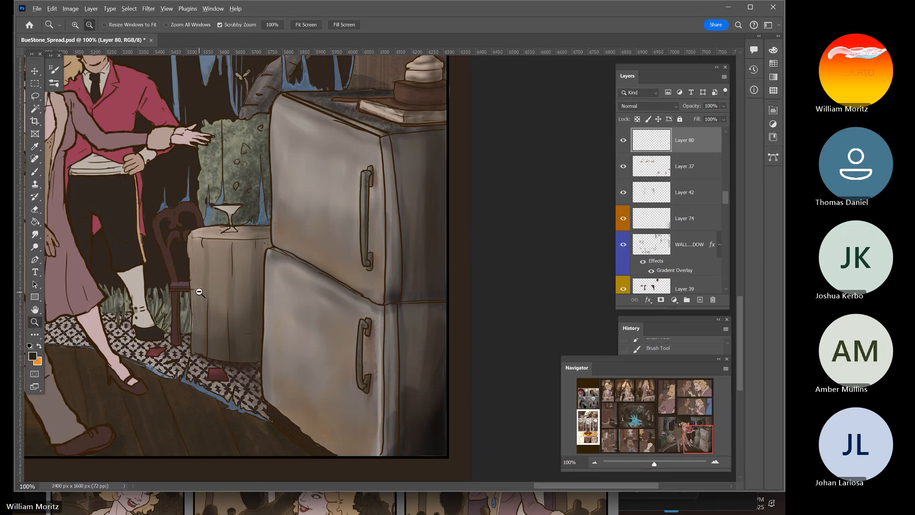
{"action": "left_click", "coordinate": [200, 293], "text": "alt"}
{"action": "left_click", "coordinate": [199, 292], "text": "alt"}
{"action": "left_click", "coordinate": [200, 292], "text": "alt"}
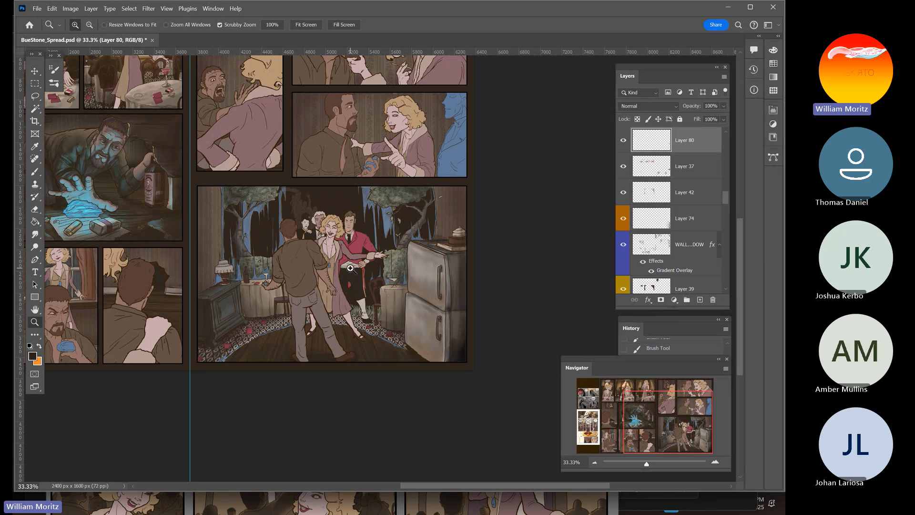
{"action": "left_click_drag", "start_coordinate": [332, 270], "coordinate": [410, 338]}
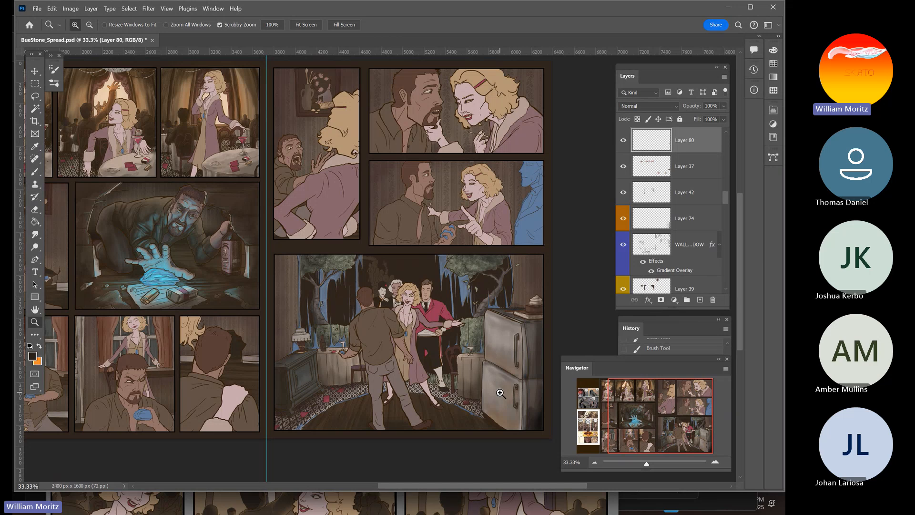
{"action": "left_click_drag", "start_coordinate": [501, 394], "coordinate": [416, 307]}
{"action": "left_click", "coordinate": [416, 308]}
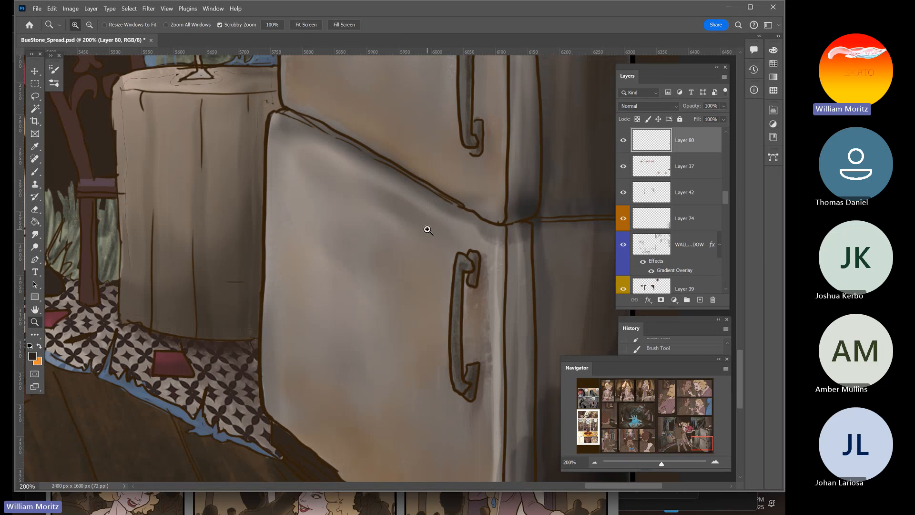
{"action": "scroll", "coordinate": [420, 381], "scroll_direction": "down", "scroll_amount": 2}
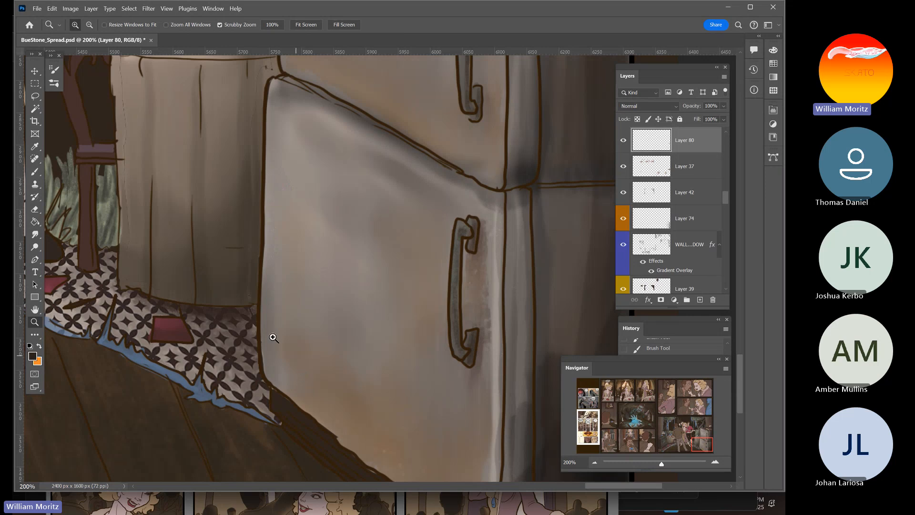
Review the large dancing-couple panel at 66.67% zoom and the surrounding spread at 33.33%
{"action": "left_click", "coordinate": [269, 287], "text": "alt"}
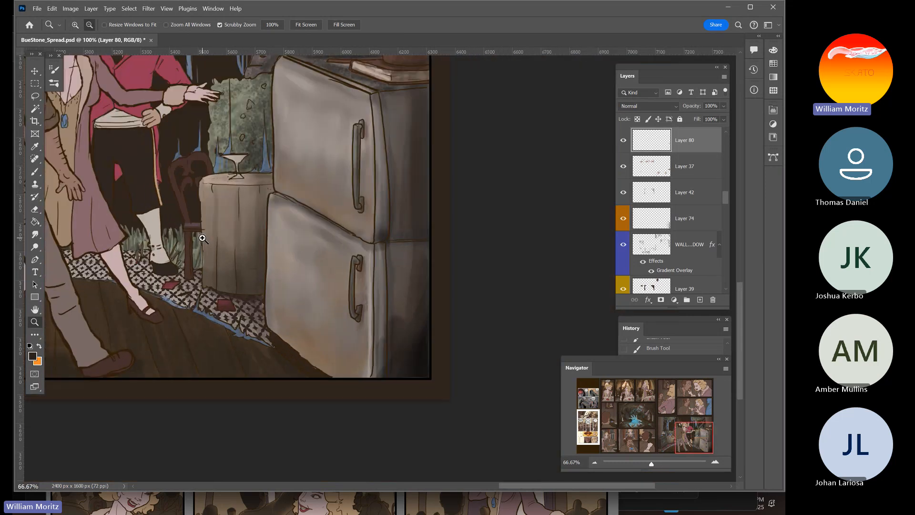
{"action": "left_click_drag", "start_coordinate": [250, 265], "coordinate": [389, 329]}
{"action": "left_click", "coordinate": [334, 301], "text": "alt"}
{"action": "left_click_drag", "start_coordinate": [267, 273], "coordinate": [389, 346]}
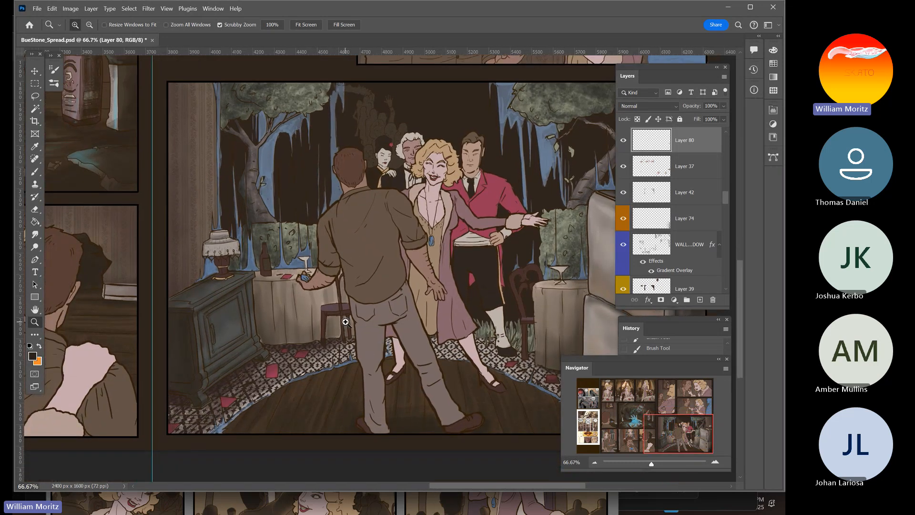
{"action": "left_click", "coordinate": [347, 305], "text": "alt"}
{"action": "left_click_drag", "start_coordinate": [331, 302], "coordinate": [443, 343]}
{"action": "left_click_drag", "start_coordinate": [293, 300], "coordinate": [394, 301]}
{"action": "left_click_drag", "start_coordinate": [485, 296], "coordinate": [438, 318]}
{"action": "left_click_drag", "start_coordinate": [179, 221], "coordinate": [282, 288]}
{"action": "left_click", "coordinate": [242, 247], "text": "alt"}
Save the spread and select Layer 78 below the boxes copy group
{"action": "key", "text": "ctrl+s"}
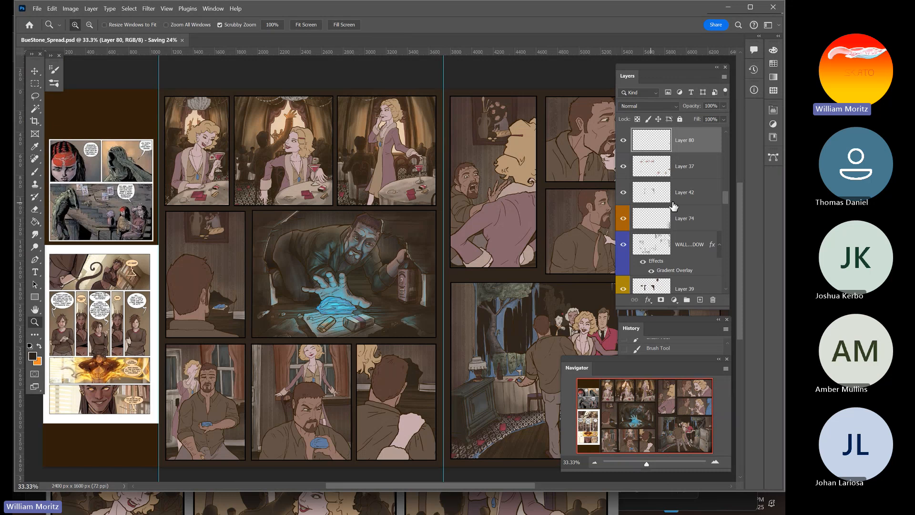
{"action": "scroll", "coordinate": [686, 224], "scroll_direction": "up", "scroll_amount": 4}
{"action": "left_click_drag", "start_coordinate": [727, 195], "coordinate": [725, 132]}
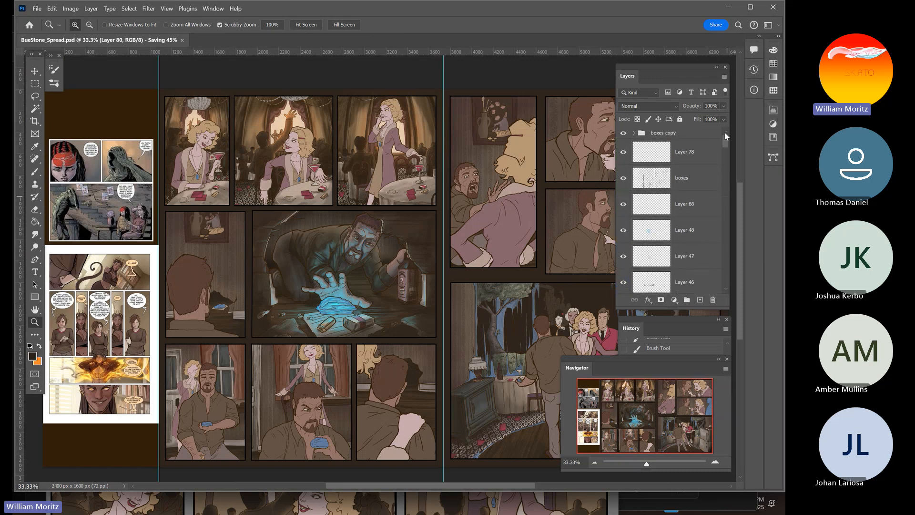
{"action": "left_click", "coordinate": [708, 159]}
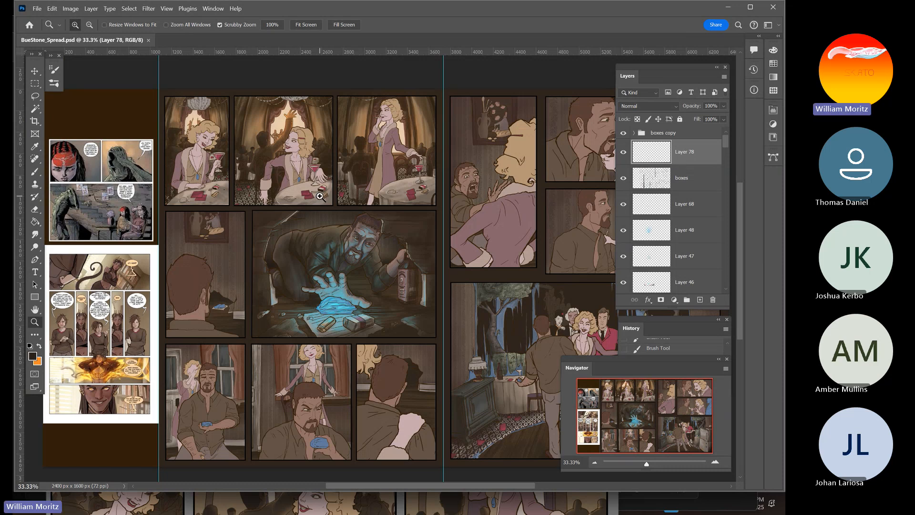
Review the reference comic pages beside the spread and the restaurant panels at 33.33% to 66.67% zoom
{"action": "left_click", "coordinate": [86, 234]}
{"action": "left_click", "coordinate": [86, 234]}
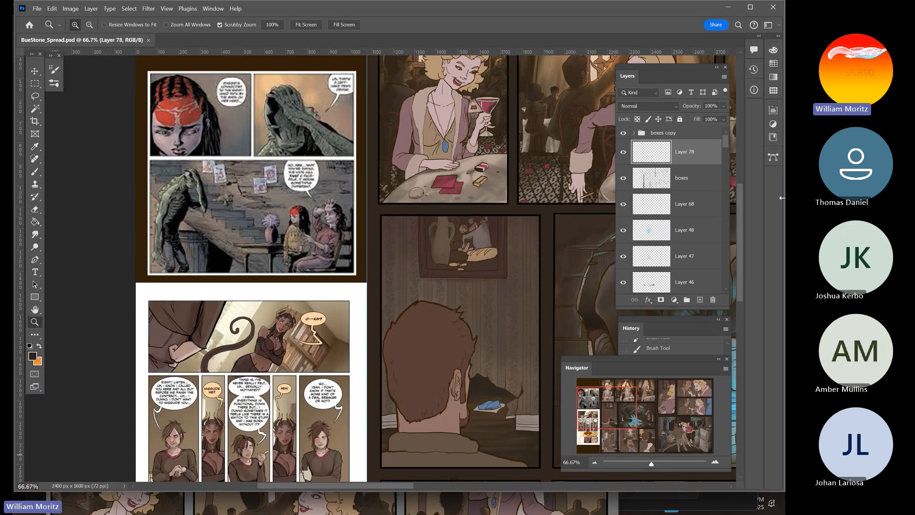
{"action": "key", "text": "alt"}
{"action": "left_click", "coordinate": [450, 141], "text": "alt"}
{"action": "left_click_drag", "start_coordinate": [449, 141], "coordinate": [220, 211]}
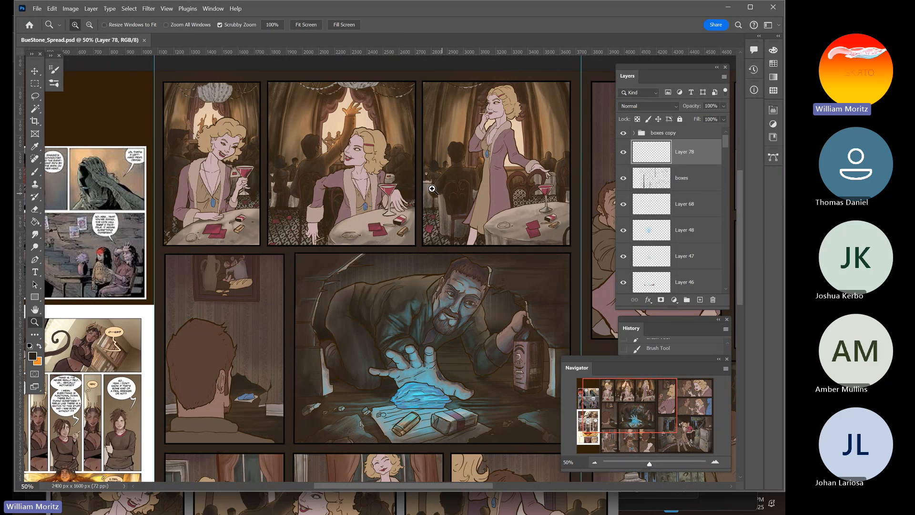
{"action": "left_click", "coordinate": [328, 181], "text": "alt"}
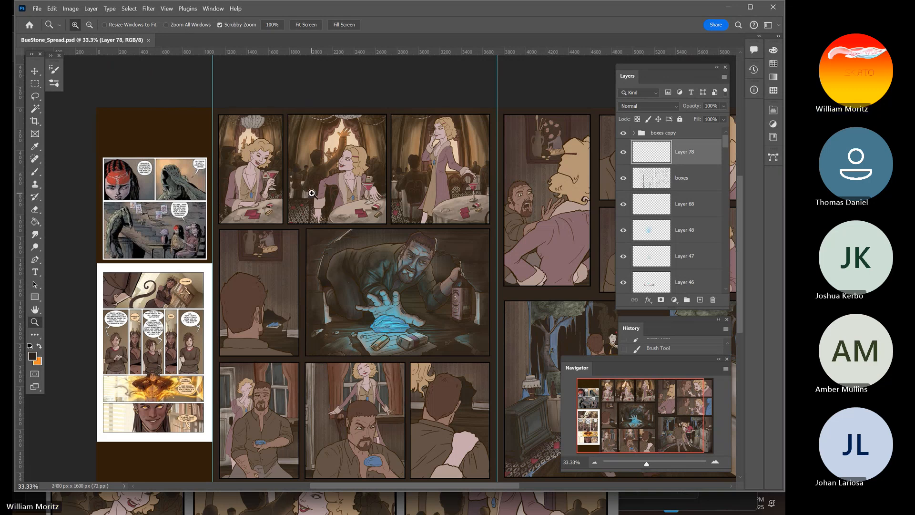
{"action": "left_click", "coordinate": [329, 177]}
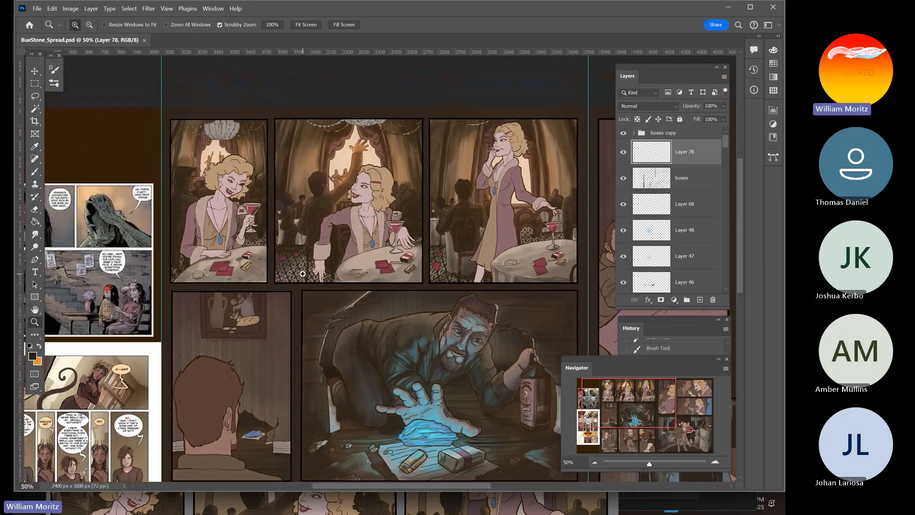
{"action": "left_click_drag", "start_coordinate": [173, 246], "coordinate": [365, 89]}
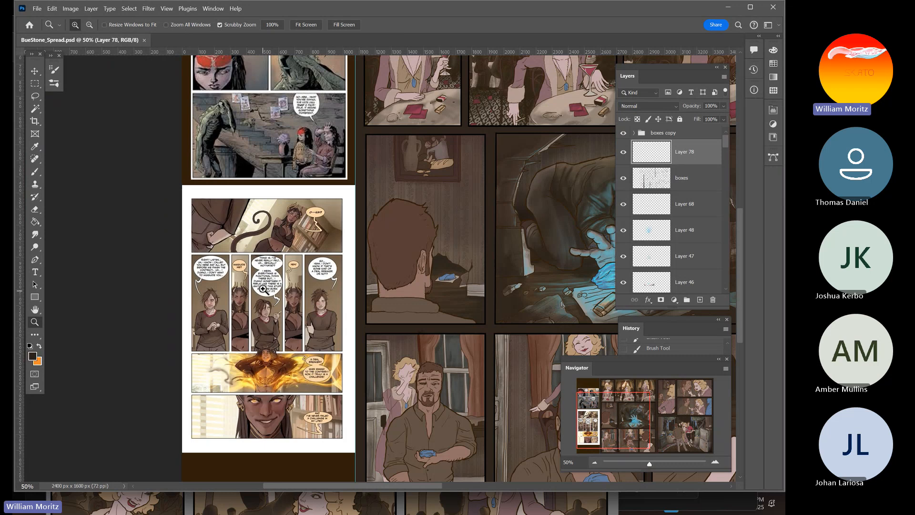
Examine the lettering and speech balloons on the two reference pages at 100% zoom, ending on the first restaurant panels
{"action": "left_click", "coordinate": [247, 269]}
{"action": "left_click", "coordinate": [246, 269]}
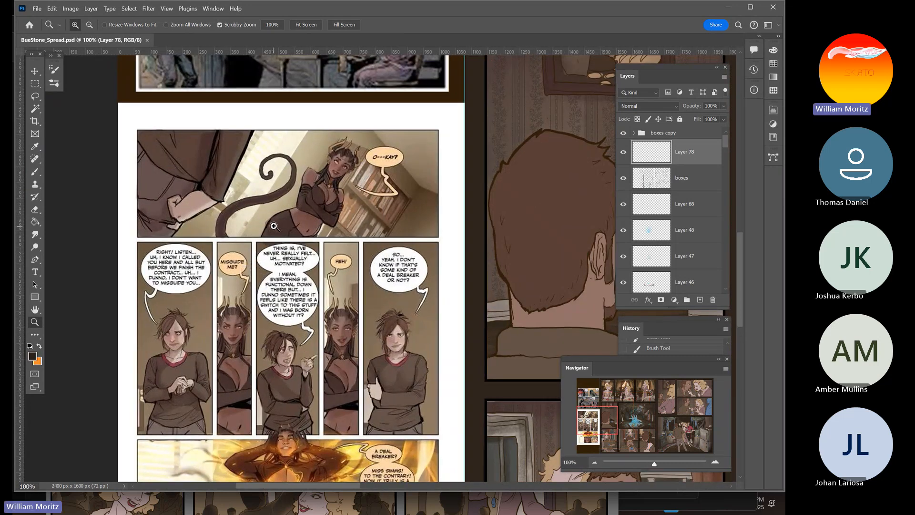
{"action": "left_click_drag", "start_coordinate": [287, 211], "coordinate": [288, 479]}
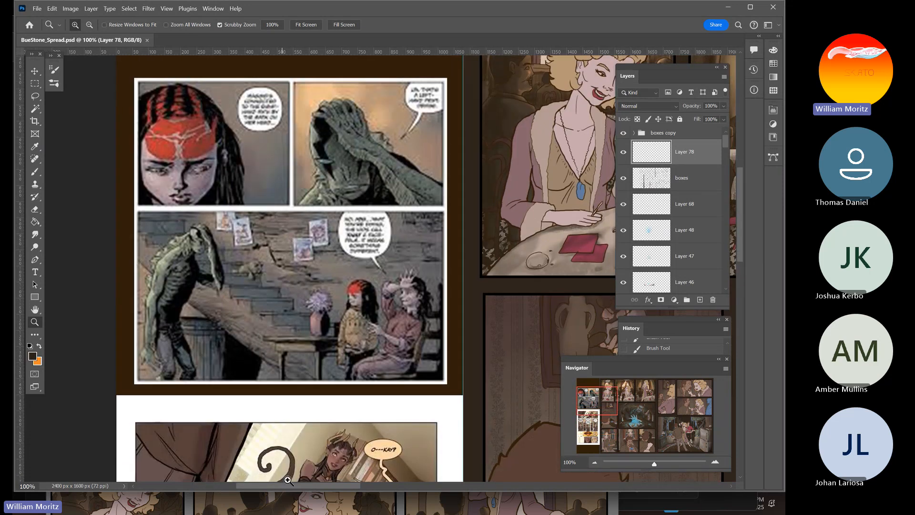
{"action": "key", "text": "super"}
{"action": "mouse_move", "coordinate": [260, 509]}
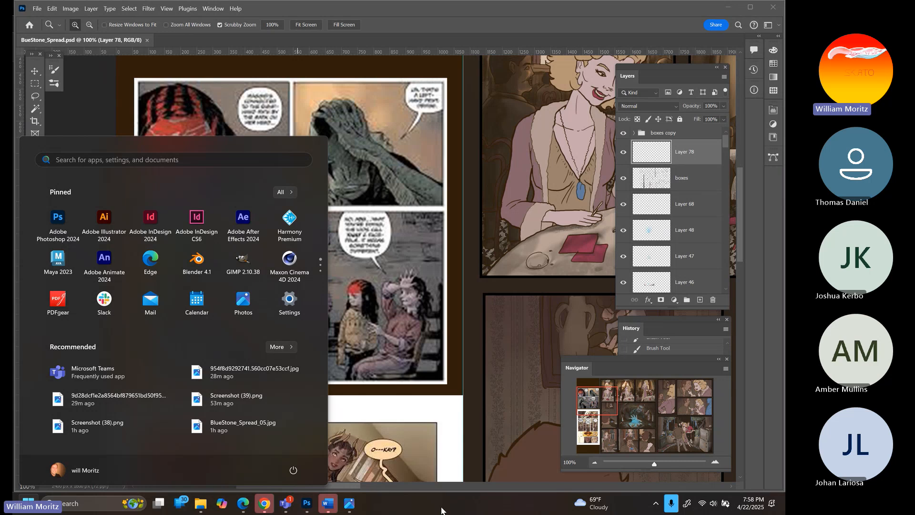
{"action": "left_click", "coordinate": [414, 468]}
{"action": "left_click_drag", "start_coordinate": [448, 302], "coordinate": [139, 255]}
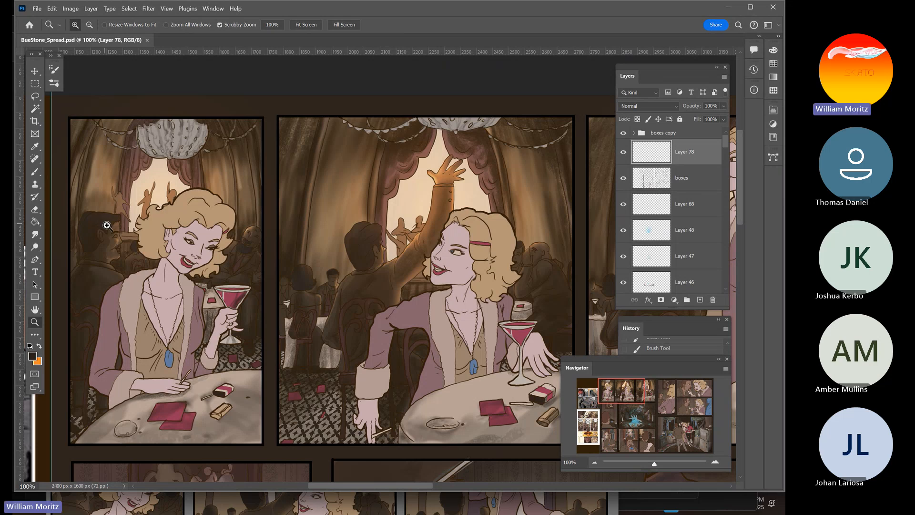
Set the Rectangle tool's stroke colour to near-black #0a0705, sampled from the second panel's border
{"action": "left_click", "coordinate": [35, 296]}
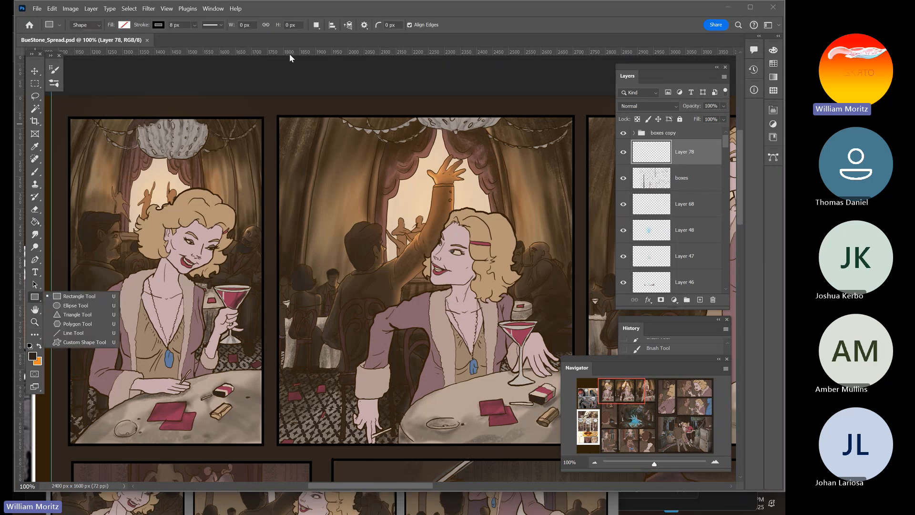
{"action": "left_click", "coordinate": [345, 43]}
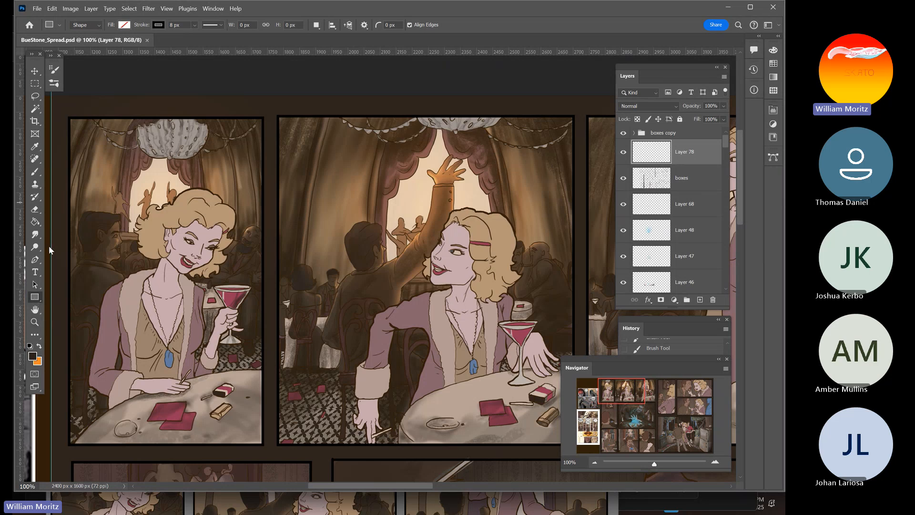
{"action": "left_click", "coordinate": [156, 26]}
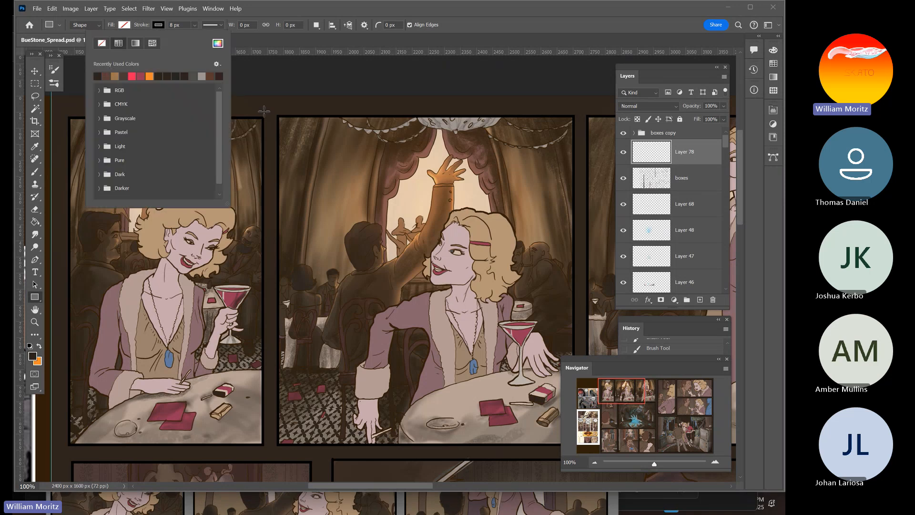
{"action": "left_click", "coordinate": [218, 43]}
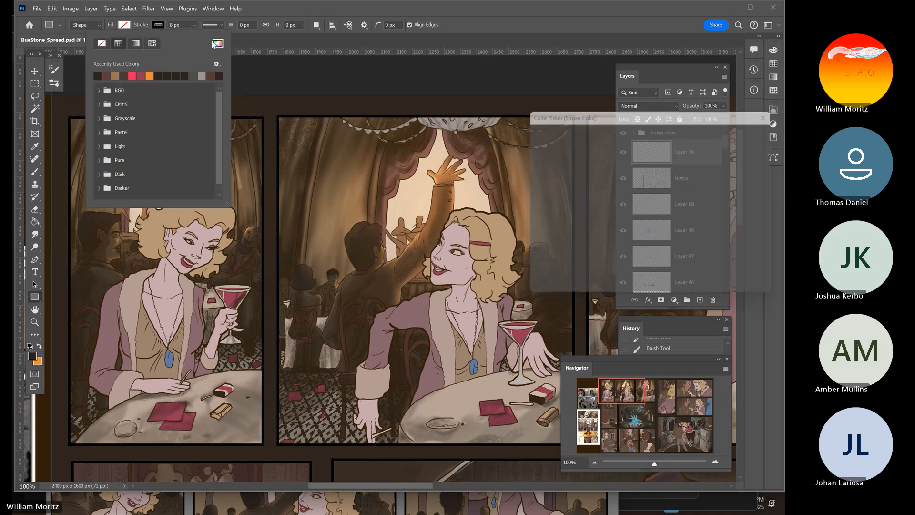
{"action": "left_click", "coordinate": [363, 115]}
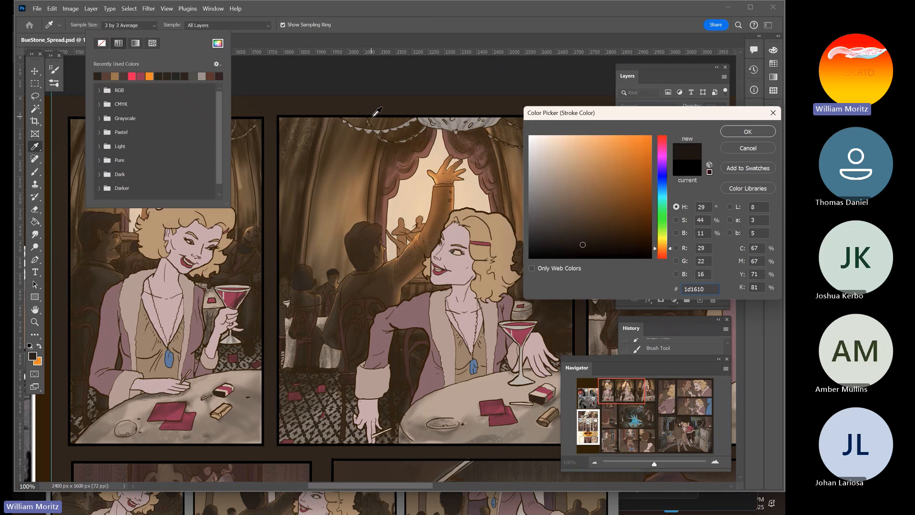
{"action": "left_click", "coordinate": [374, 115]}
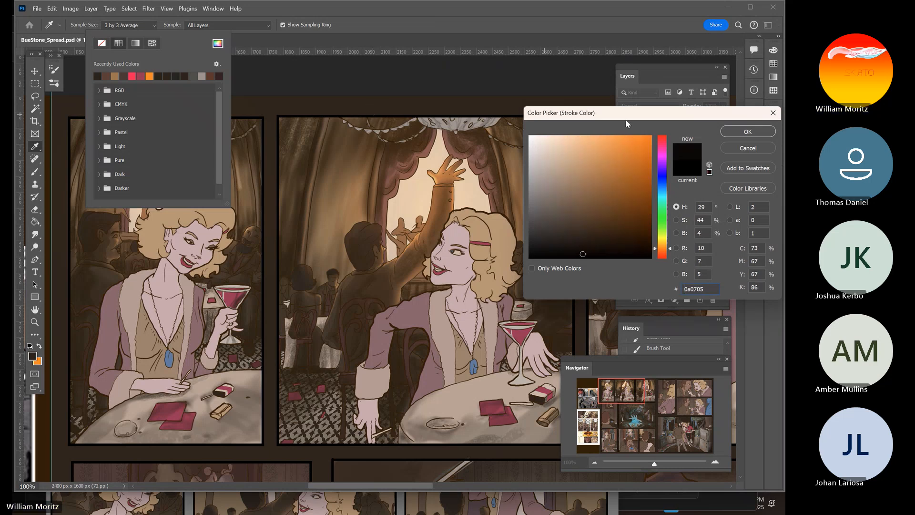
{"action": "left_click", "coordinate": [746, 131]}
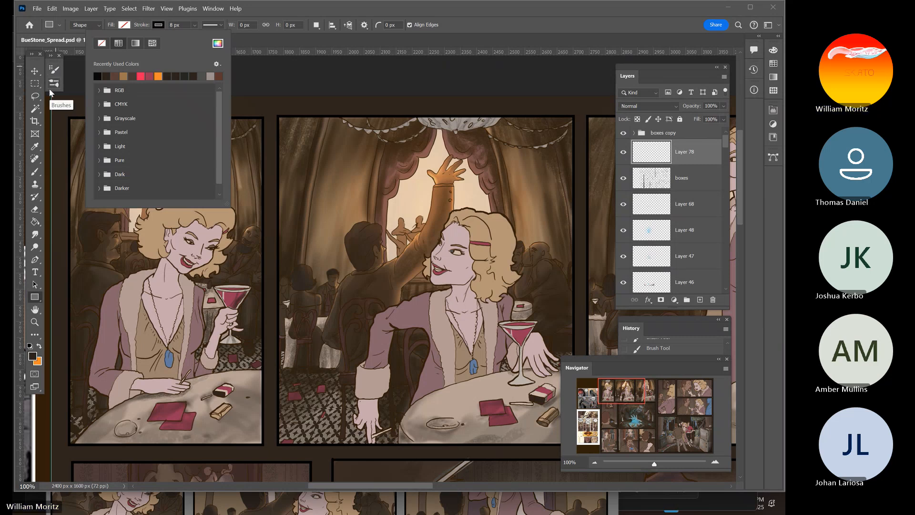
{"action": "left_click", "coordinate": [267, 11]}
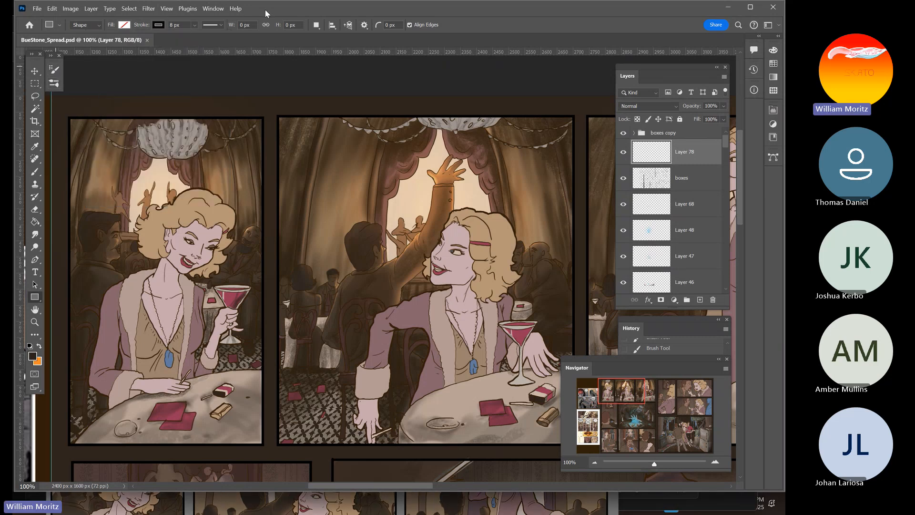
Set the rectangle's fill colour to pale cream #f4e5d5, lightened from a sample of the glowing window
{"action": "left_click", "coordinate": [124, 25]}
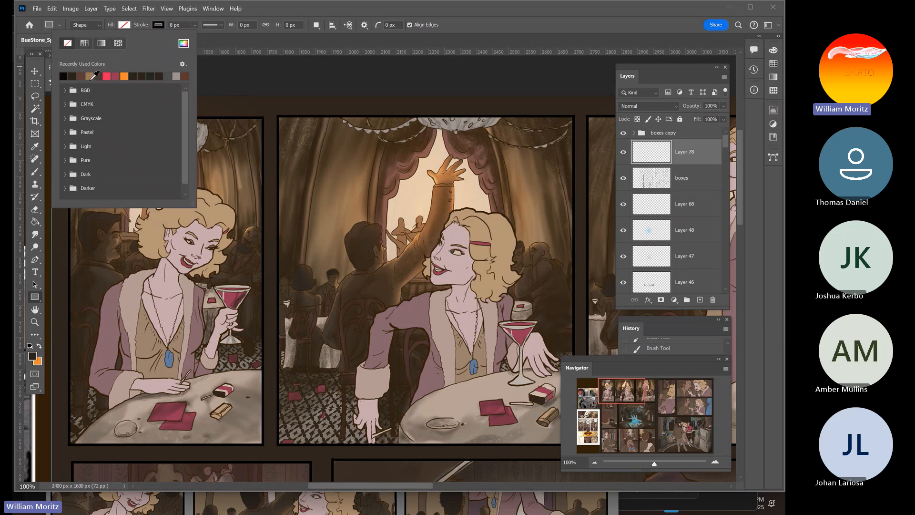
{"action": "left_click", "coordinate": [184, 44]}
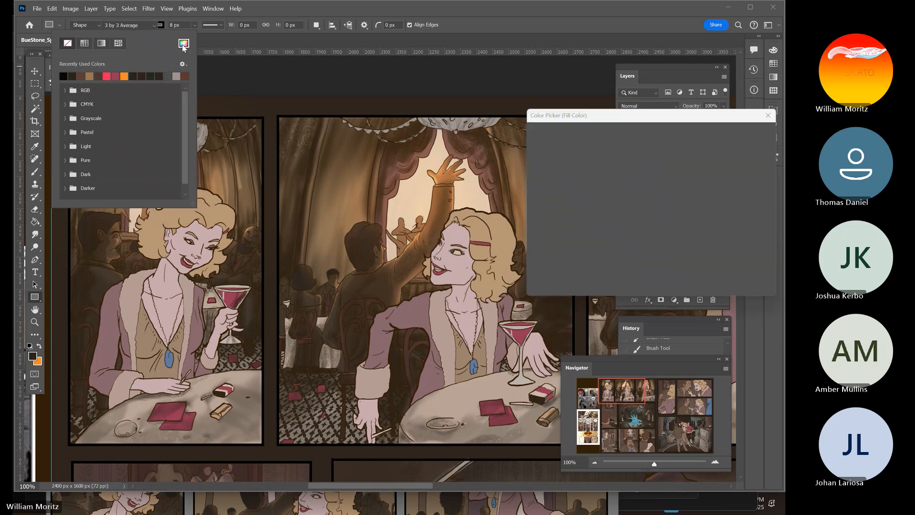
{"action": "left_click", "coordinate": [411, 201]}
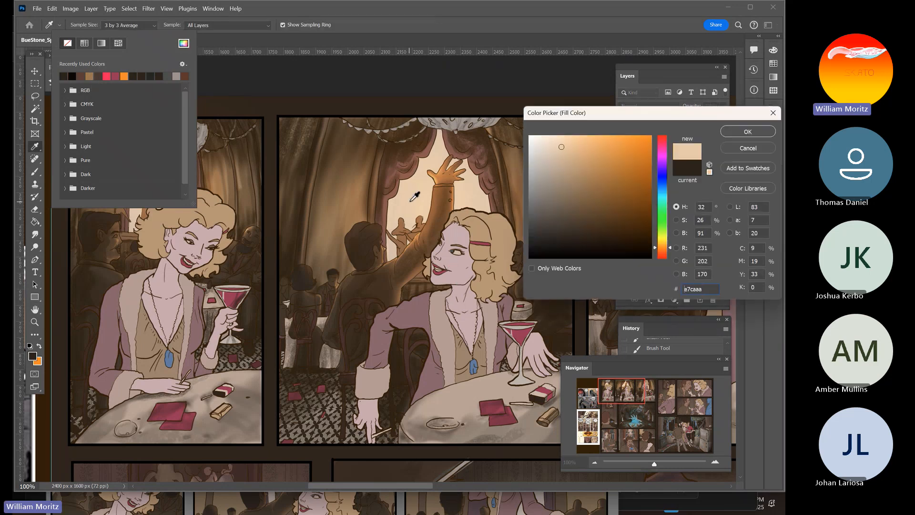
{"action": "left_click", "coordinate": [541, 138]}
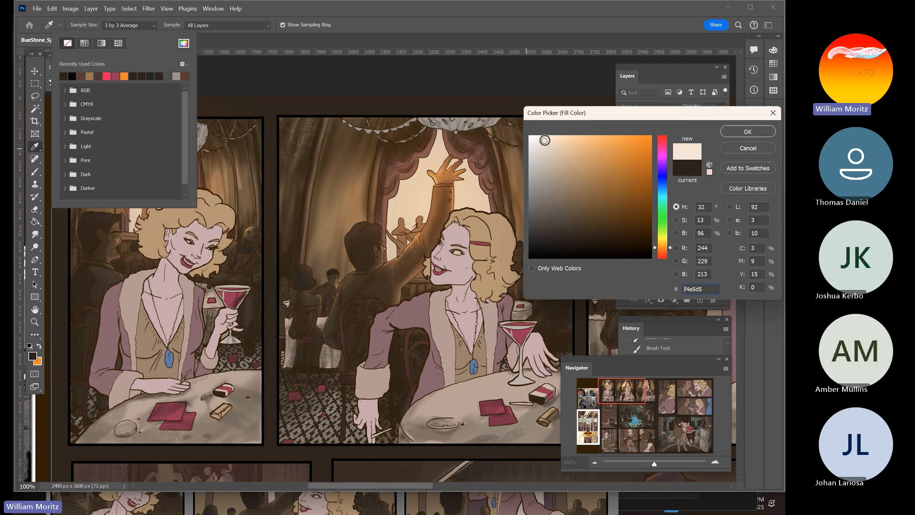
{"action": "left_click", "coordinate": [748, 131]}
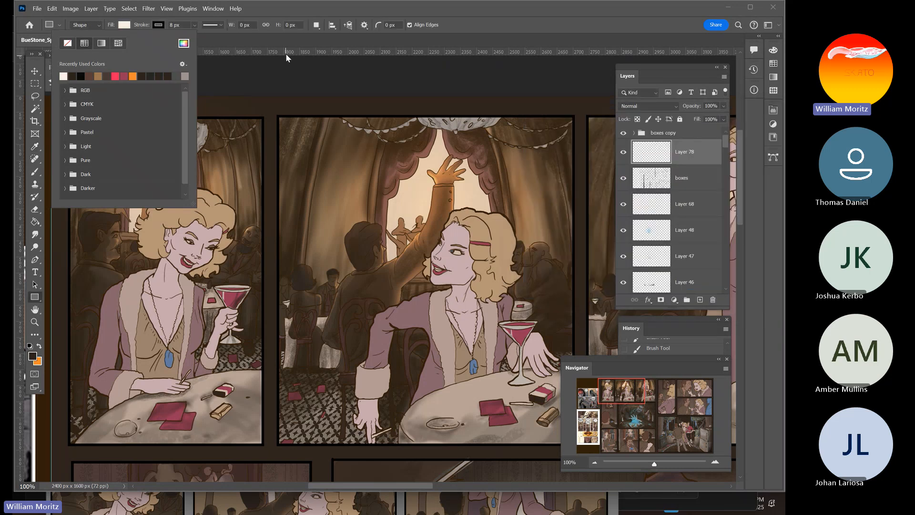
{"action": "left_click", "coordinate": [290, 38]}
Draw a caption box about 340 × 59 px across the upper part of the first restaurant panel
{"action": "left_click", "coordinate": [34, 322]}
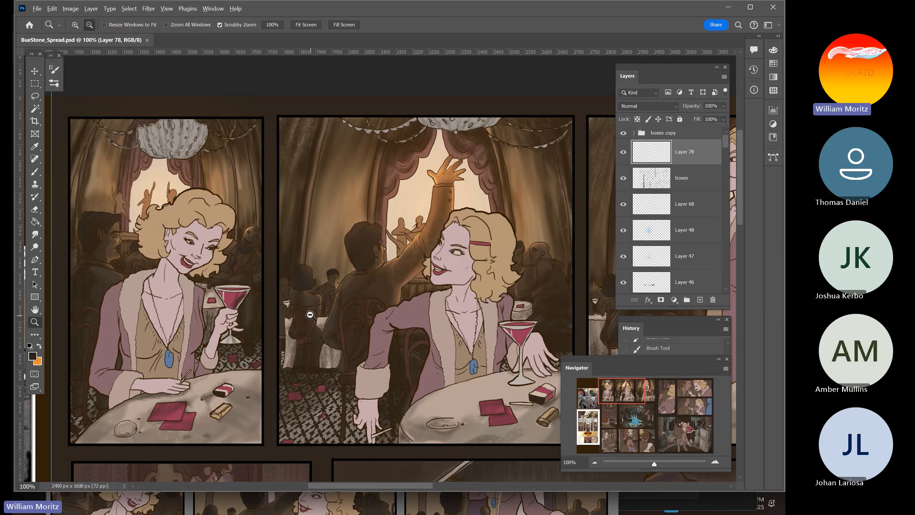
{"action": "left_click", "coordinate": [310, 316]}
{"action": "left_click", "coordinate": [310, 316]}
{"action": "left_click", "coordinate": [311, 316]}
{"action": "left_click_drag", "start_coordinate": [332, 305], "coordinate": [283, 172]}
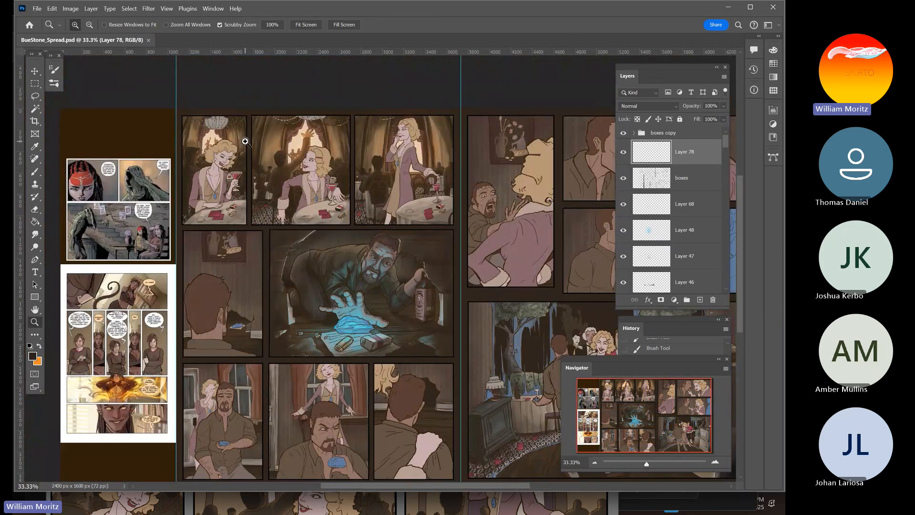
{"action": "left_click", "coordinate": [245, 141]}
{"action": "left_click", "coordinate": [255, 187]}
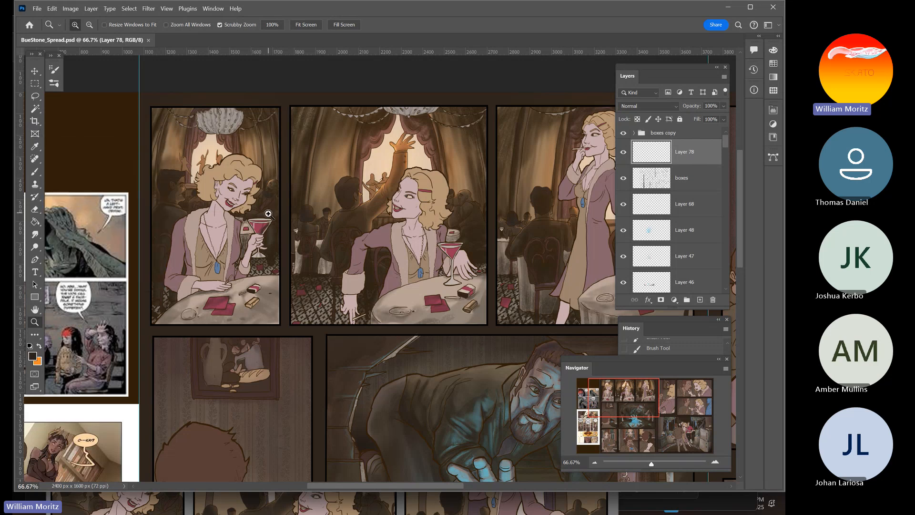
{"action": "left_click", "coordinate": [34, 297]}
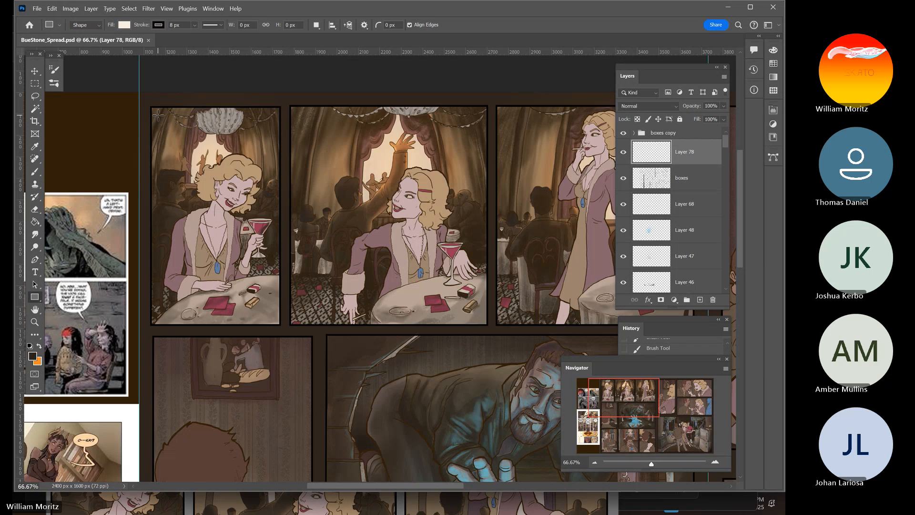
{"action": "left_click_drag", "start_coordinate": [157, 116], "coordinate": [229, 128]}
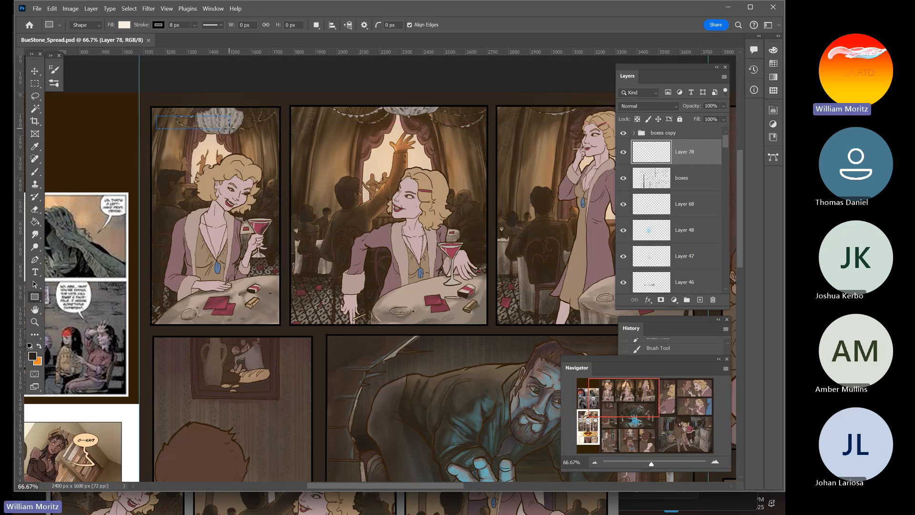
{"action": "key", "text": "v"}
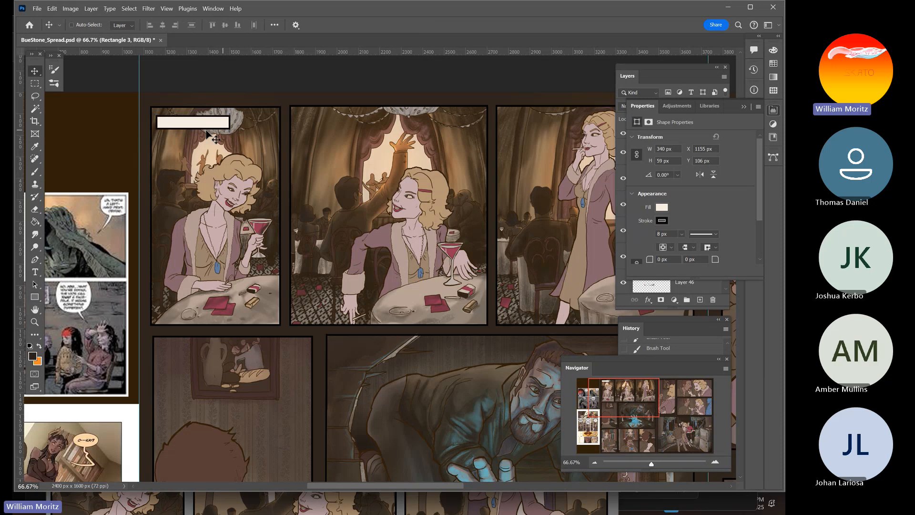
Move the caption box slightly down and inward from the panel's corner, to about X 1161, Y 121 px
{"action": "left_click_drag", "start_coordinate": [208, 129], "coordinate": [208, 128]}
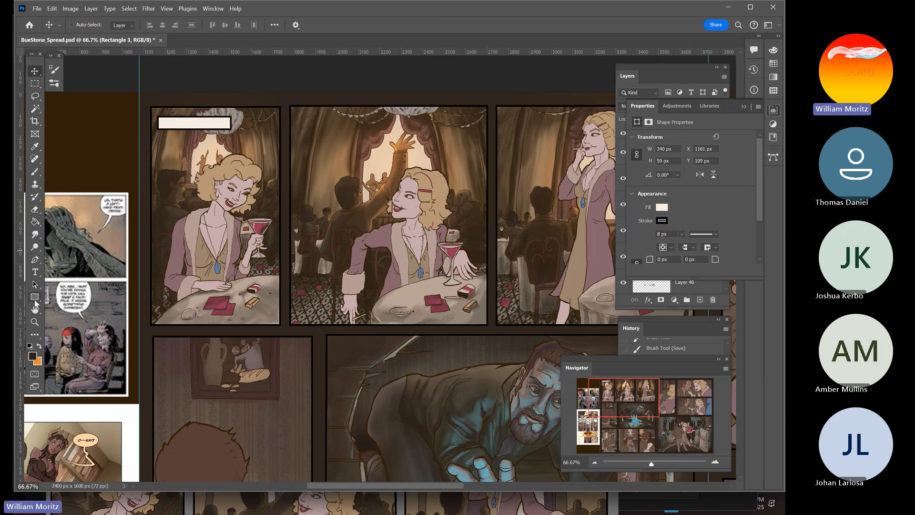
{"action": "left_click", "coordinate": [35, 321]}
{"action": "left_click", "coordinate": [201, 123]}
{"action": "left_click", "coordinate": [210, 121]}
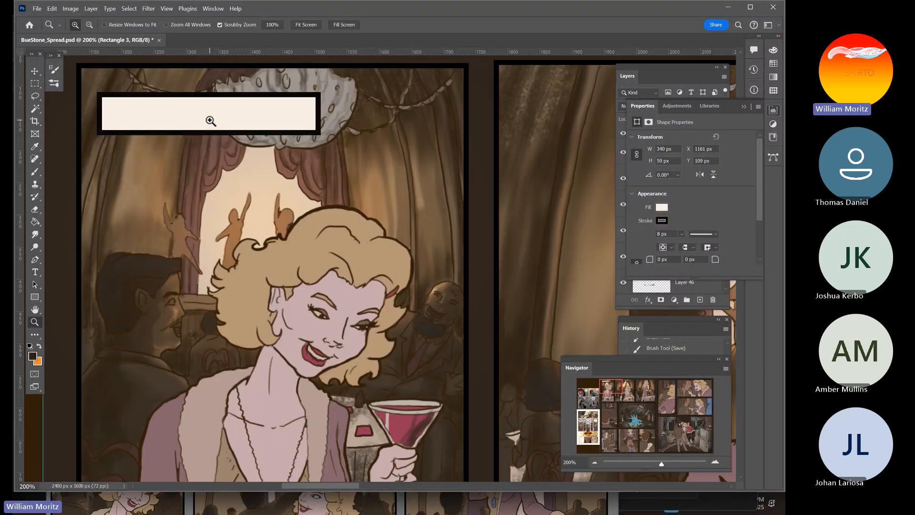
{"action": "key", "text": "v"}
{"action": "left_click_drag", "start_coordinate": [260, 93], "coordinate": [260, 99]}
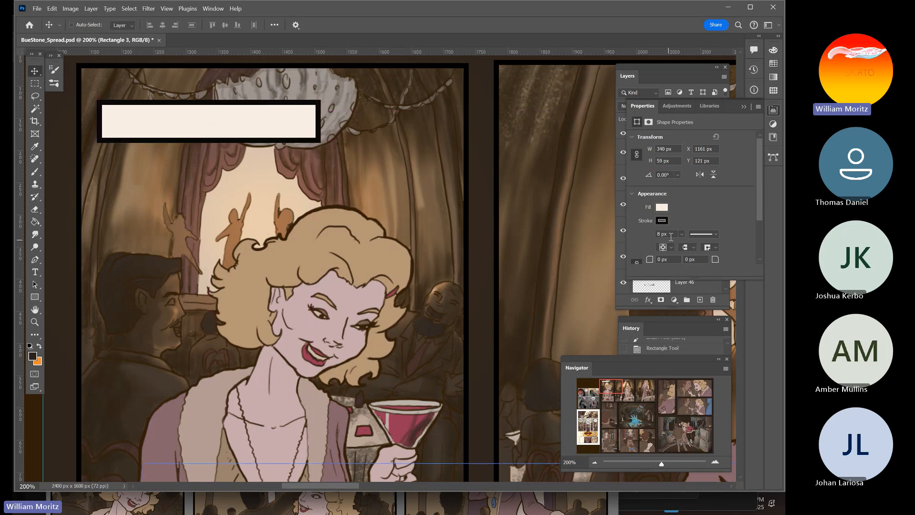
Set the caption box's stroke width to 4 px and check it within the panel at 66.67% zoom
{"action": "left_click_drag", "start_coordinate": [673, 233], "coordinate": [600, 228]}
{"action": "type", "text": "4"}
{"action": "key", "text": "Return"}
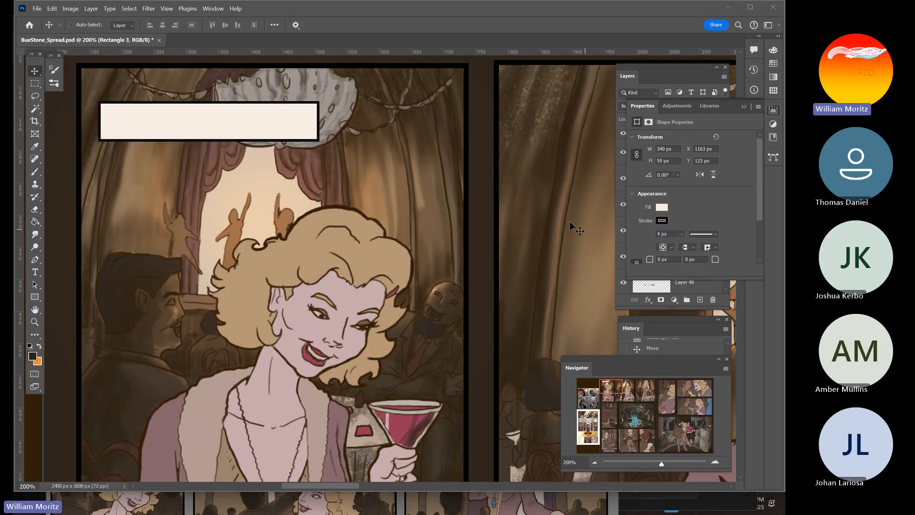
{"action": "key", "text": "z"}
{"action": "left_click", "coordinate": [265, 191], "text": "alt"}
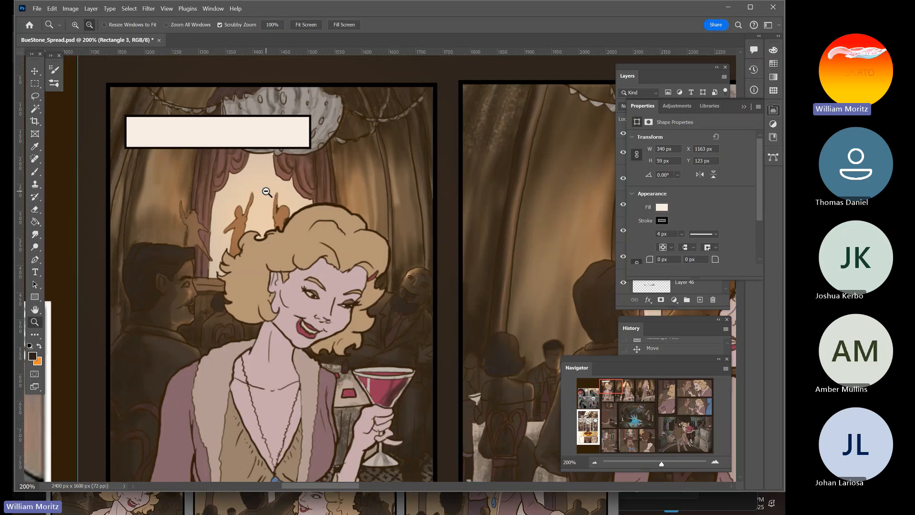
{"action": "left_click", "coordinate": [268, 192], "text": "alt"}
{"action": "key", "text": "v"}
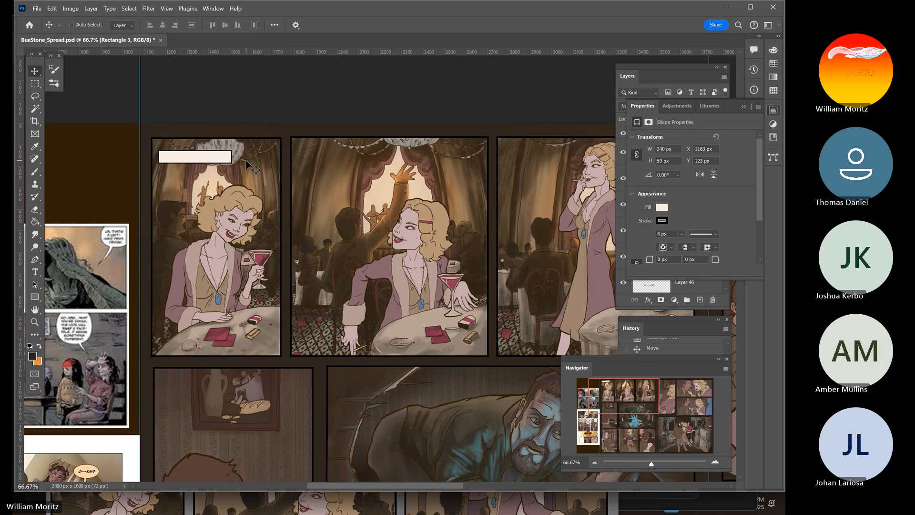
{"action": "left_click", "coordinate": [36, 298]}
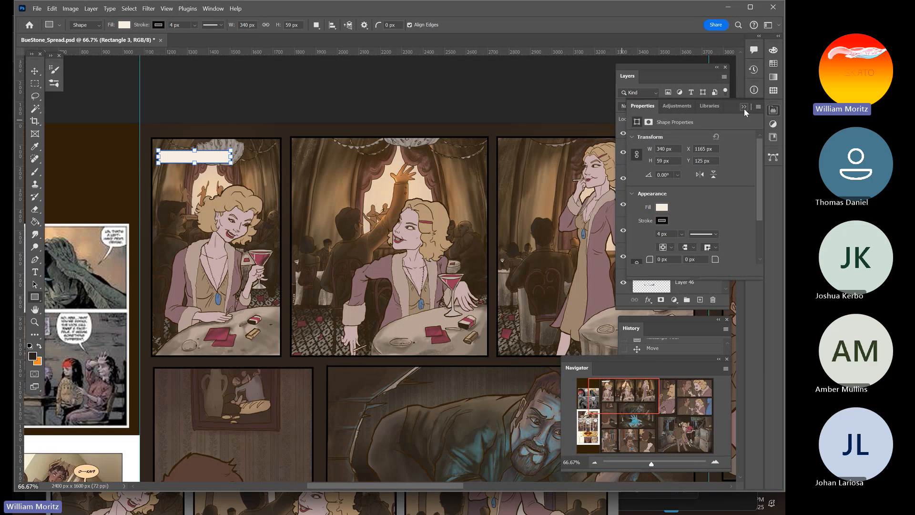
Draw a second caption box about 373 × 199 px in the upper left area of the second restaurant panel
{"action": "left_click_drag", "start_coordinate": [731, 107], "coordinate": [555, 83]}
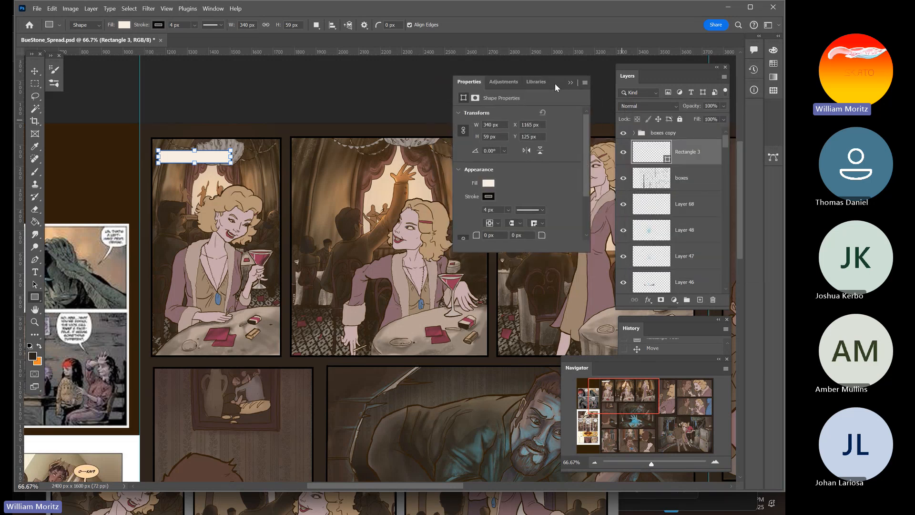
{"action": "left_click", "coordinate": [578, 73]}
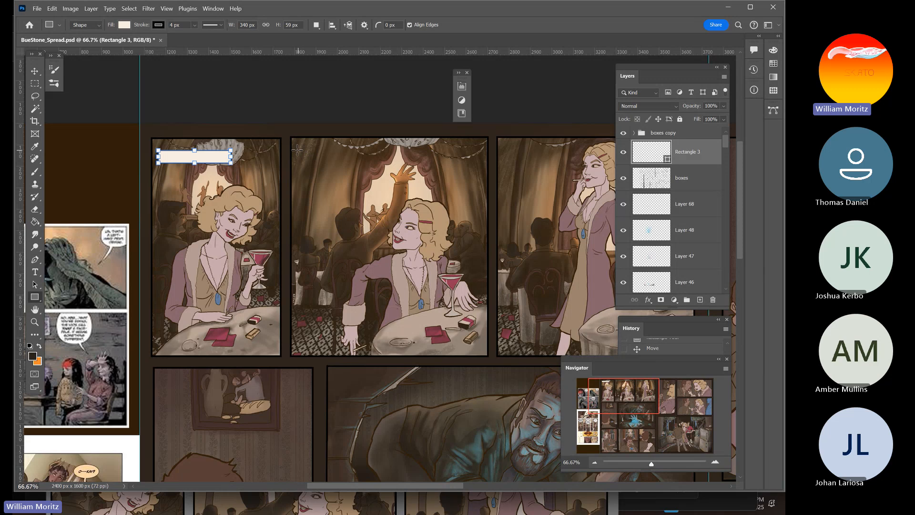
{"action": "left_click_drag", "start_coordinate": [298, 150], "coordinate": [379, 192]}
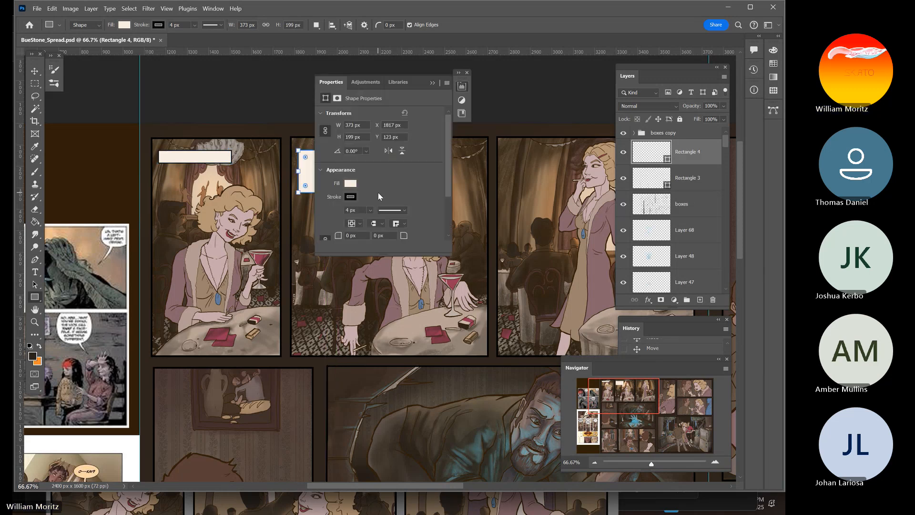
{"action": "left_click", "coordinate": [432, 83]}
{"action": "left_click_drag", "start_coordinate": [467, 82], "coordinate": [561, 84]}
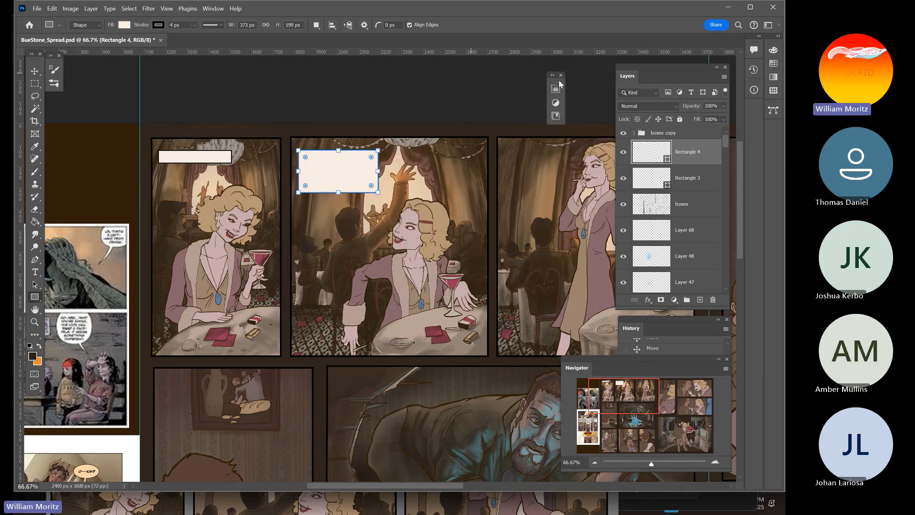
Align the top edge of the second caption box with the top edge of the first panel's caption box
{"action": "key", "text": "v"}
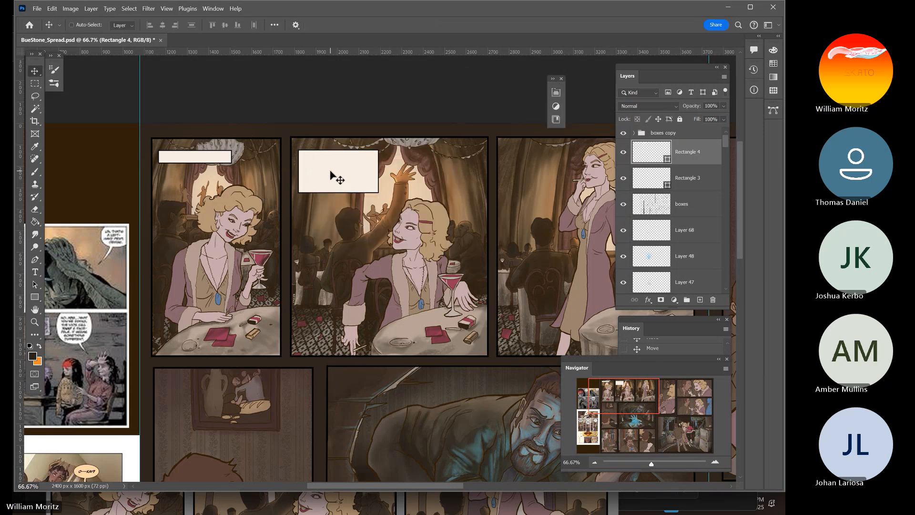
{"action": "left_click_drag", "start_coordinate": [331, 172], "coordinate": [330, 172]}
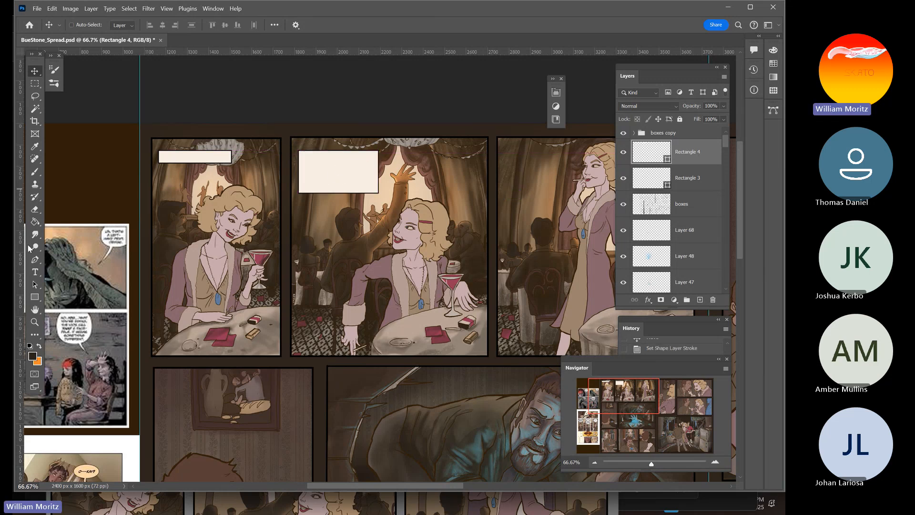
{"action": "left_click", "coordinate": [35, 322]}
{"action": "left_click", "coordinate": [302, 152]}
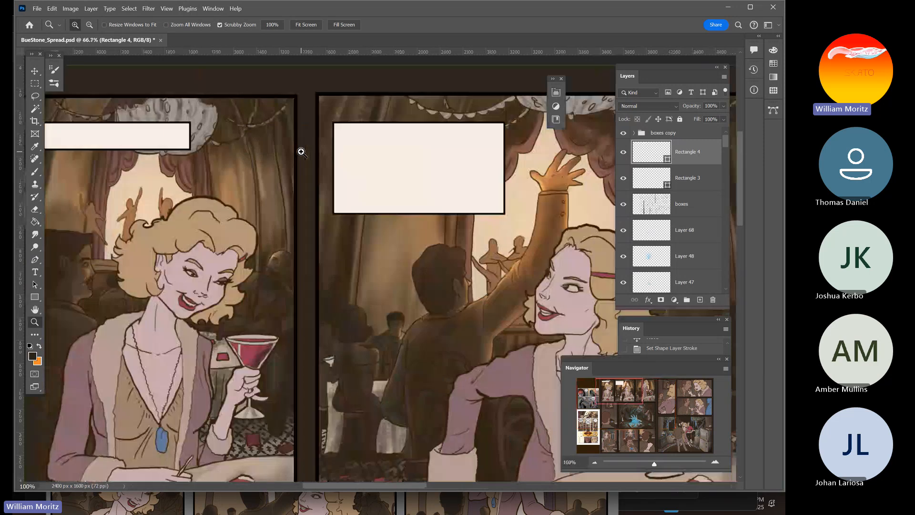
{"action": "left_click", "coordinate": [302, 152]}
{"action": "key", "text": "v"}
{"action": "left_click_drag", "start_coordinate": [376, 164], "coordinate": [380, 169]}
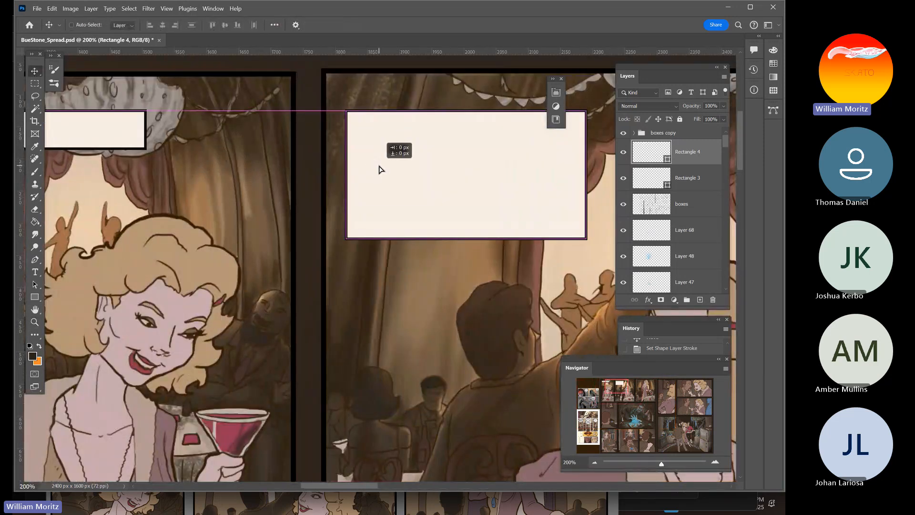
{"action": "left_click_drag", "start_coordinate": [380, 169], "coordinate": [380, 169]}
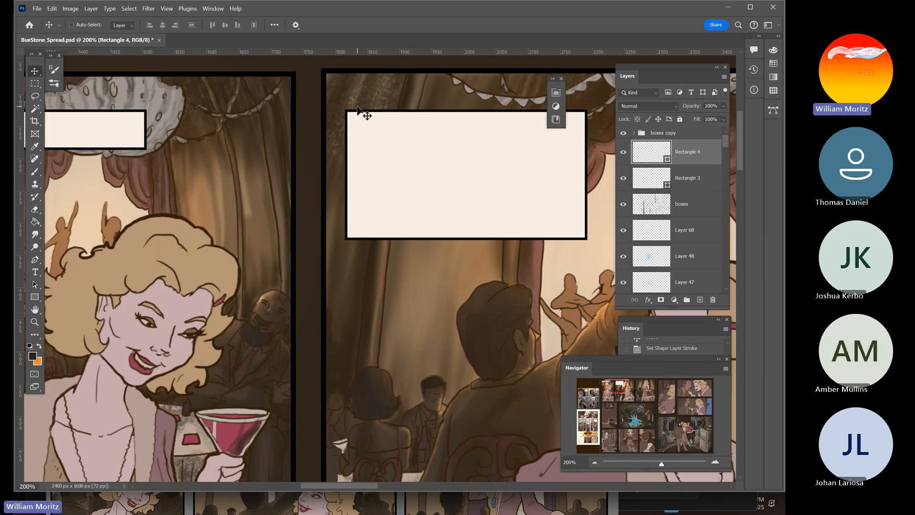
Draw a third caption box about 257 × 106 px near the lower left corner of the second restaurant panel
{"action": "left_click", "coordinate": [34, 321]}
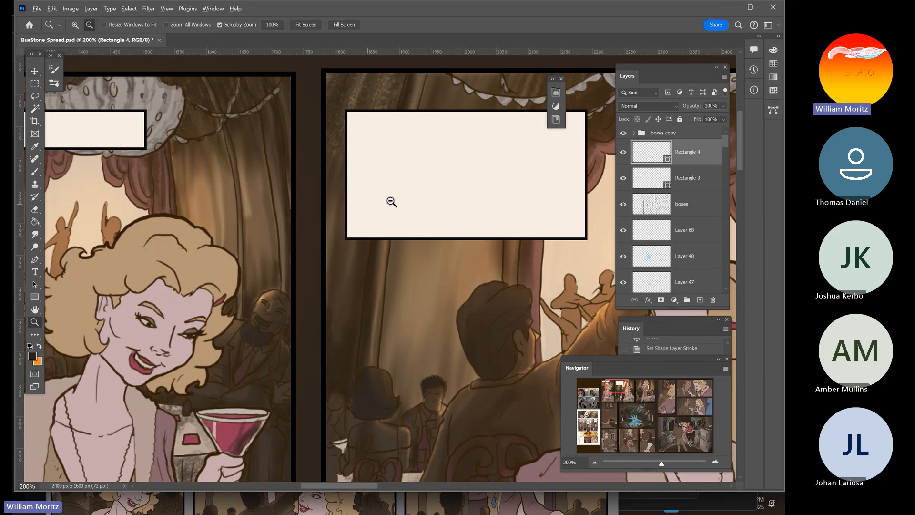
{"action": "left_click", "coordinate": [394, 200], "text": "alt"}
{"action": "left_click", "coordinate": [394, 200], "text": "alt"}
{"action": "left_click_drag", "start_coordinate": [435, 199], "coordinate": [274, 190]}
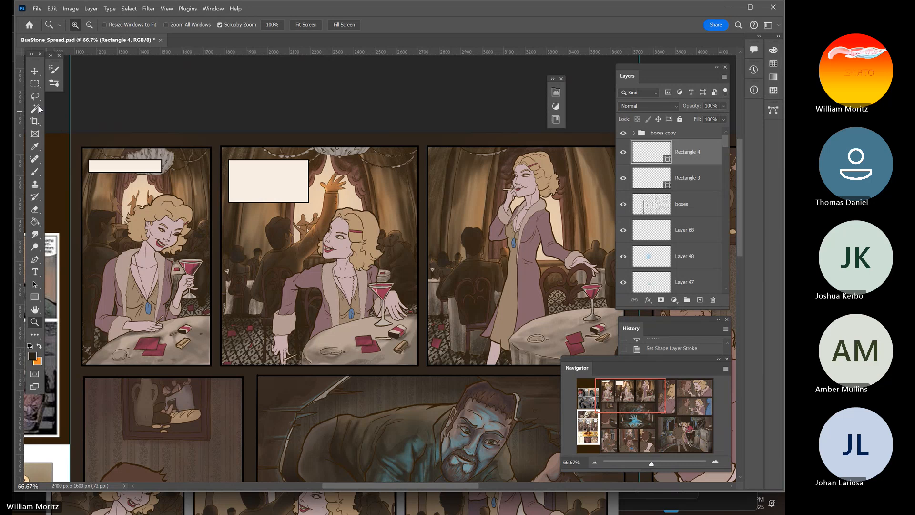
{"action": "left_click", "coordinate": [35, 296]}
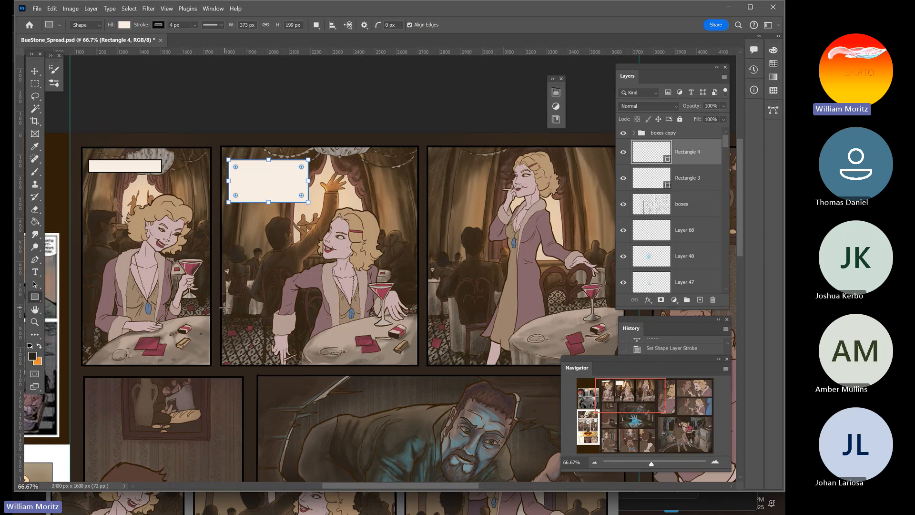
{"action": "left_click_drag", "start_coordinate": [227, 327], "coordinate": [280, 347]}
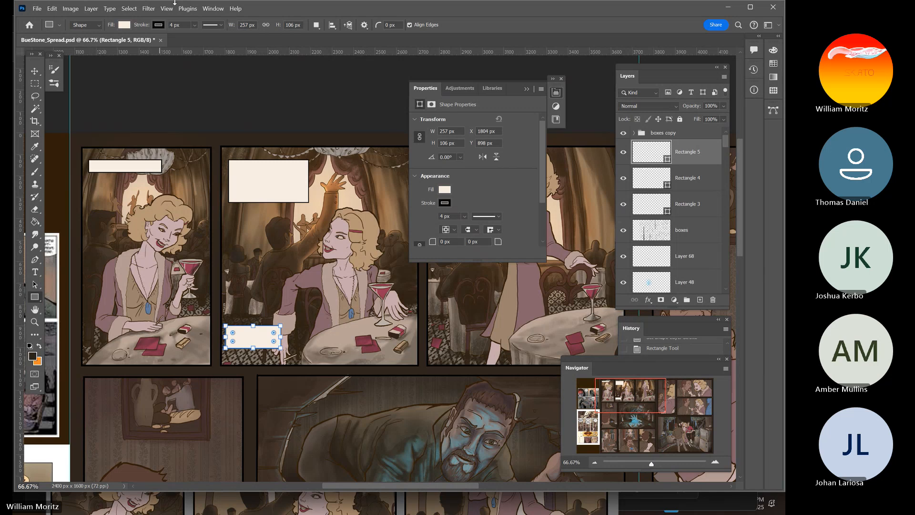
{"action": "key", "text": "Return"}
Nudge the third caption box up to about Y 816 px and back down to about Y 906 px
{"action": "key", "text": "v"}
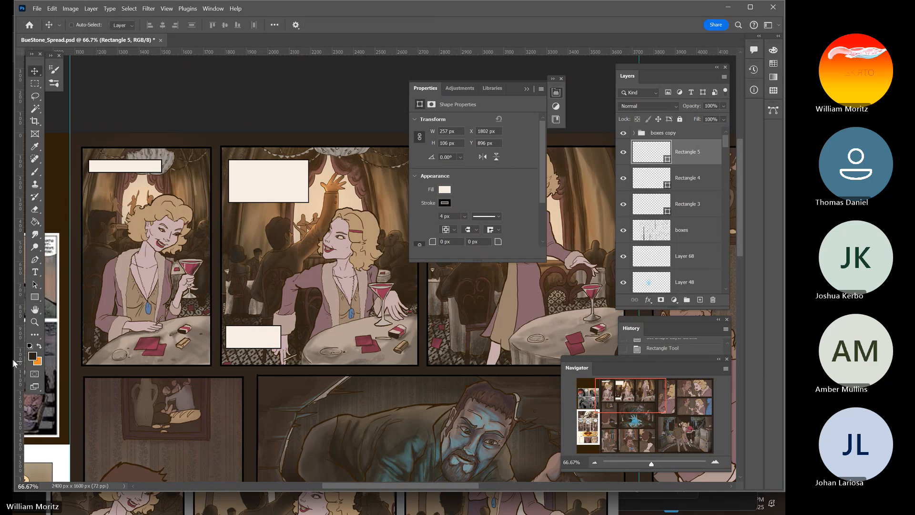
{"action": "key", "text": "shift+Up"}
{"action": "key", "text": "shift+Up"}
{"action": "key", "text": "shift+Up"}
{"action": "key", "text": "shift+Up"}
{"action": "key", "text": "shift+Up"}
{"action": "key", "text": "shift+Up"}
{"action": "key", "text": "shift+Up"}
{"action": "key", "text": "shift+Up"}
{"action": "key", "text": "shift+Up"}
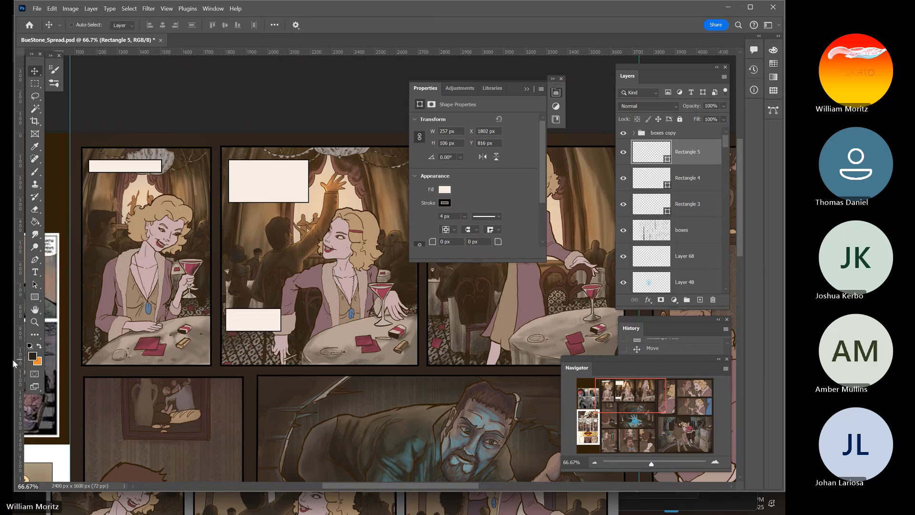
{"action": "key", "text": "shift+Down"}
{"action": "key", "text": "shift+Down"}
{"action": "key", "text": "shift+Down"}
{"action": "key", "text": "shift+Down"}
{"action": "key", "text": "shift+Down"}
{"action": "key", "text": "shift+Down"}
{"action": "key", "text": "shift+Down"}
{"action": "key", "text": "shift+Down"}
{"action": "key", "text": "shift+Down"}
{"action": "key", "text": "shift+Down"}
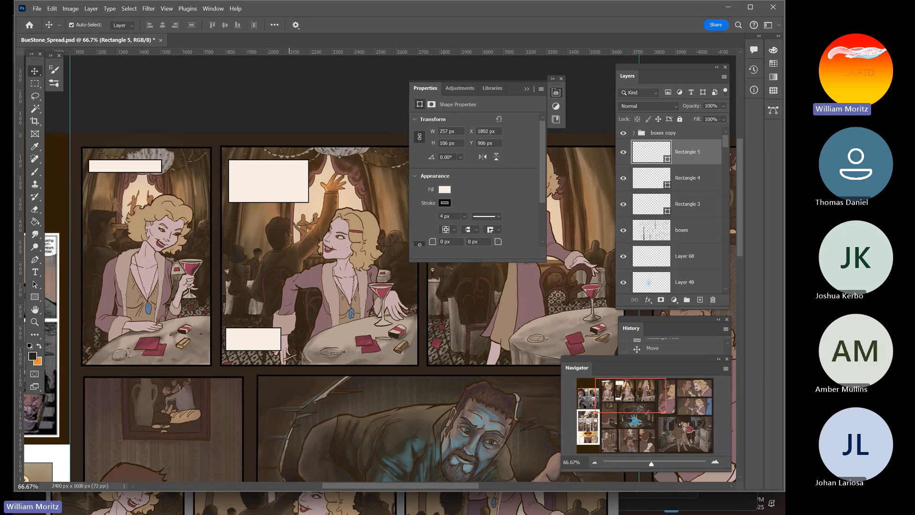
Stretch the third caption box to about 146 px tall and move it up across the gutter between the second and third panels
{"action": "key", "text": "ctrl+t"}
{"action": "left_click_drag", "start_coordinate": [253, 327], "coordinate": [320, 296]}
{"action": "left_click", "coordinate": [494, 25]}
{"action": "left_click_drag", "start_coordinate": [278, 239], "coordinate": [182, 238]}
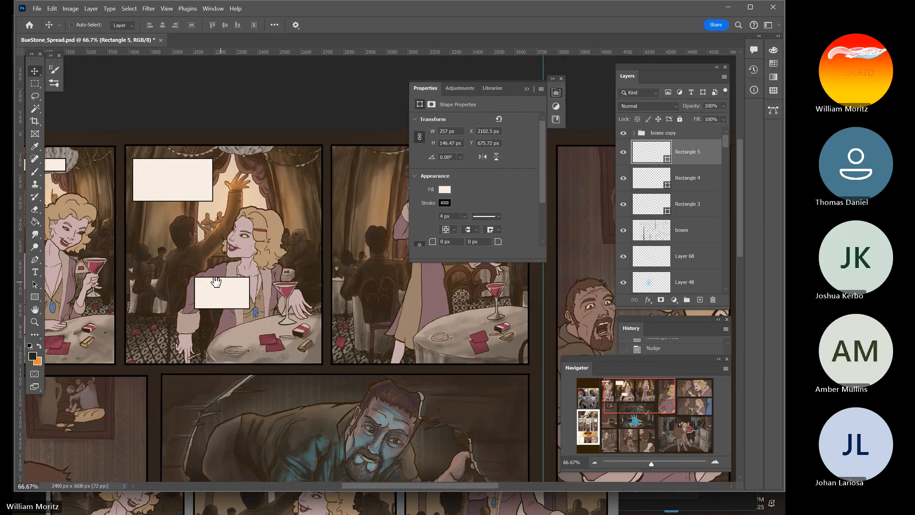
{"action": "left_click_drag", "start_coordinate": [211, 297], "coordinate": [307, 191]}
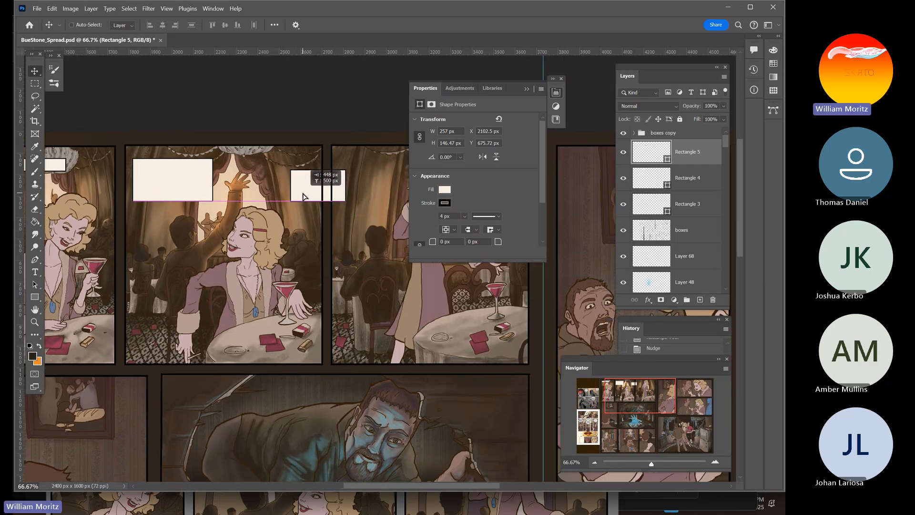
Move the three caption rectangle layers above the boxes copy group in the layer stack
{"action": "left_click", "coordinate": [695, 205], "text": "shift"}
{"action": "left_click_drag", "start_coordinate": [700, 163], "coordinate": [704, 128]}
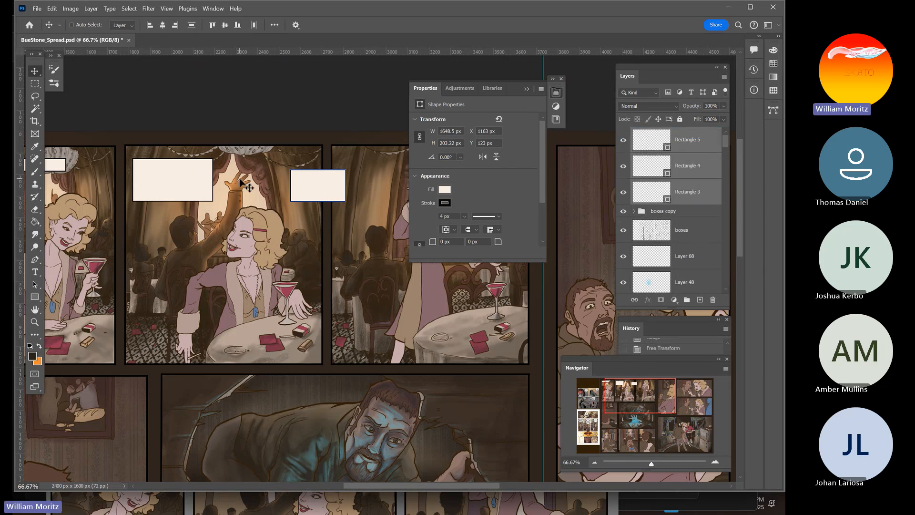
{"action": "left_click", "coordinate": [36, 84]}
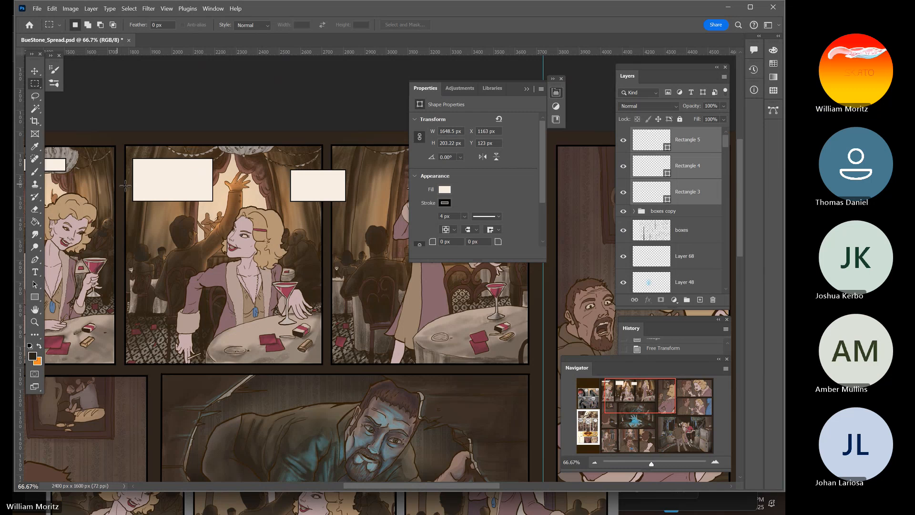
{"action": "key", "text": "v"}
{"action": "right_click", "coordinate": [170, 178]}
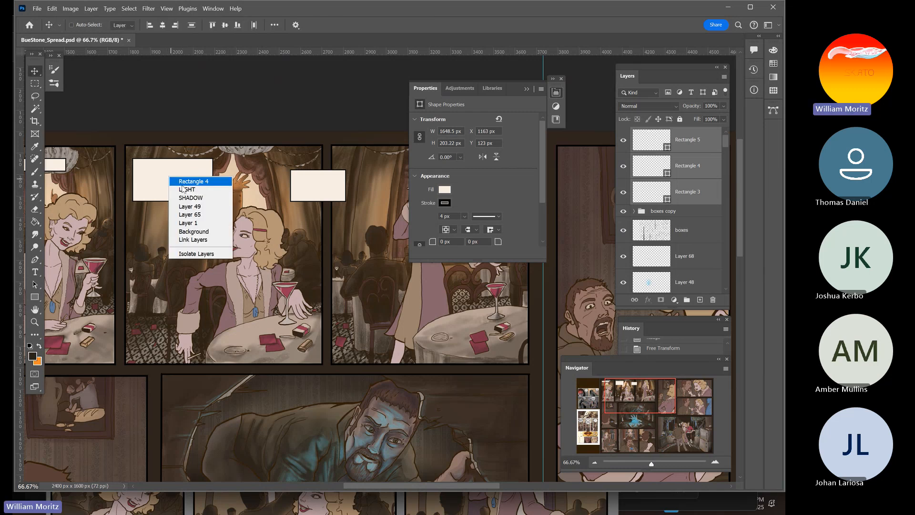
{"action": "left_click", "coordinate": [182, 189]}
{"action": "key", "text": "ctrl+t"}
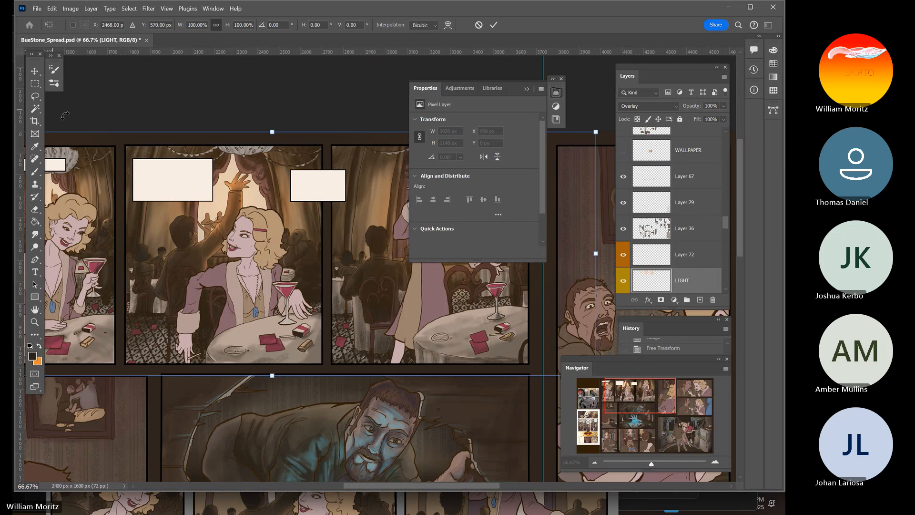
{"action": "key", "text": "Return"}
Widen the second caption box to about 404 px and place it across the gutter between the first and second panels
{"action": "right_click", "coordinate": [180, 173]}
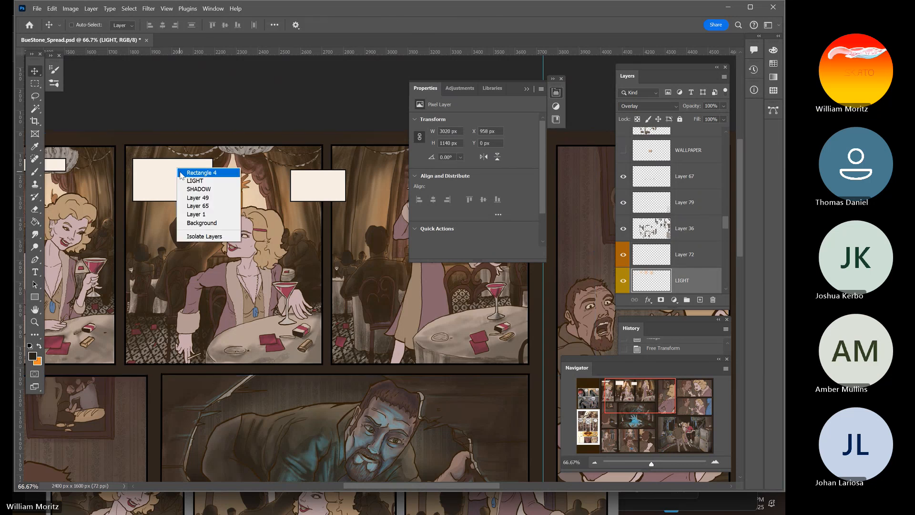
{"action": "left_click", "coordinate": [186, 173]}
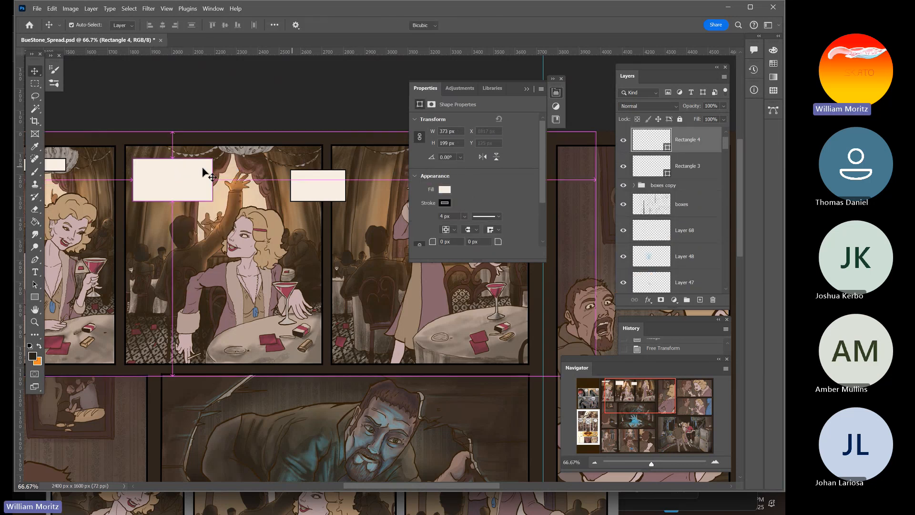
{"action": "key", "text": "ctrl+t"}
{"action": "left_click_drag", "start_coordinate": [132, 181], "coordinate": [107, 184]}
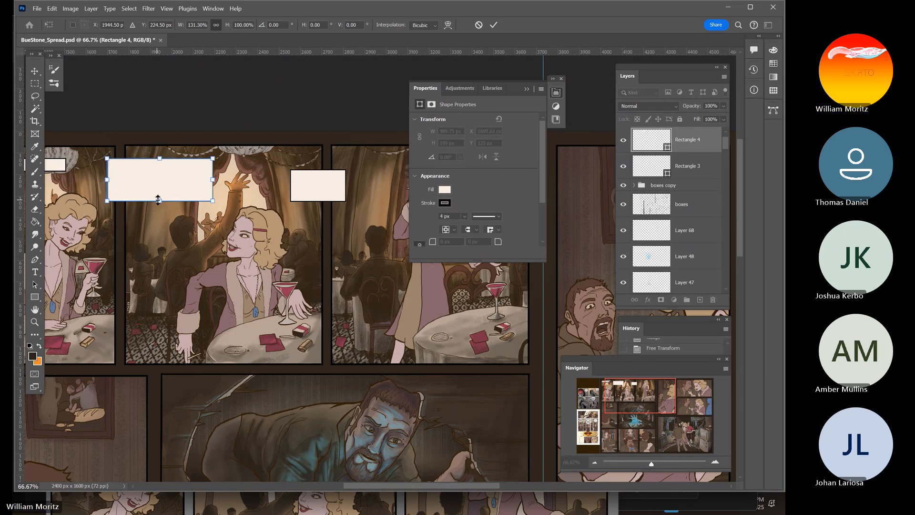
{"action": "left_click_drag", "start_coordinate": [213, 180], "coordinate": [230, 213]}
{"action": "key", "text": "Return"}
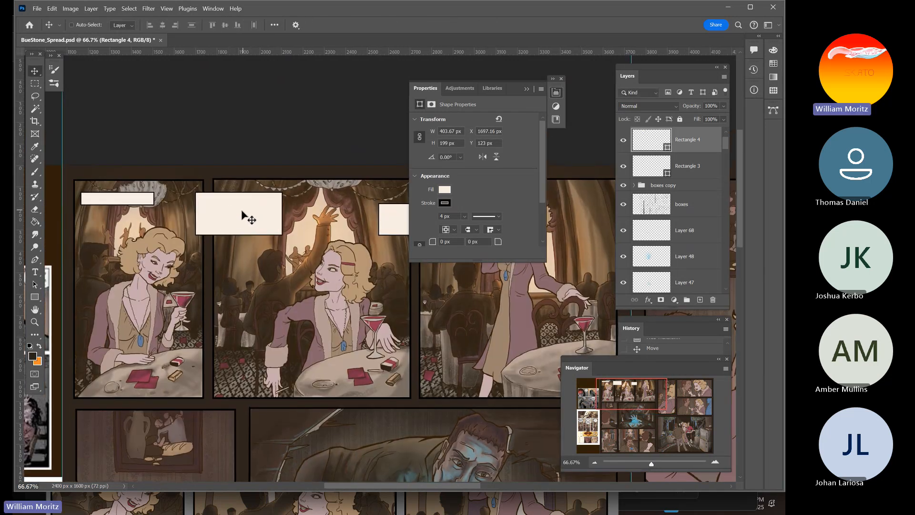
Raise the third caption box to about Y 140 px and widen it to about 278 px across the gutter before the third panel
{"action": "scroll", "coordinate": [303, 213], "scroll_direction": "right", "scroll_amount": 3}
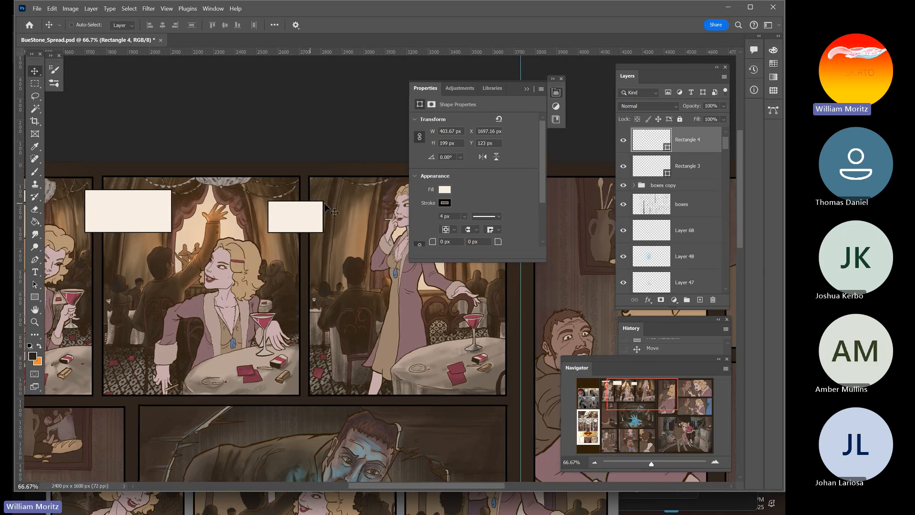
{"action": "right_click", "coordinate": [305, 212]}
{"action": "left_click", "coordinate": [320, 214]}
{"action": "mouse_move", "coordinate": [282, 213]}
{"action": "left_mouse_down"}
{"action": "mouse_move", "coordinate": [324, 204]}
{"action": "mouse_move", "coordinate": [281, 207]}
{"action": "left_mouse_up"}
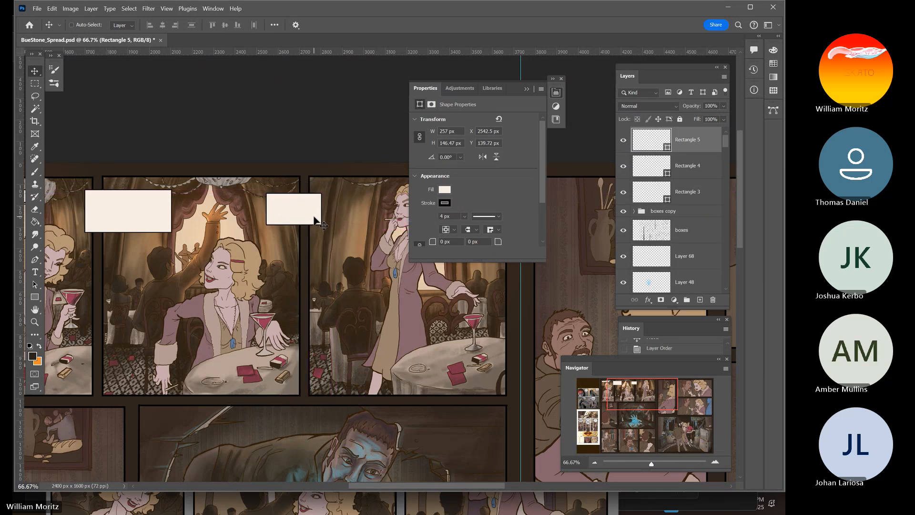
{"action": "key", "text": "ctrl+z"}
{"action": "key", "text": "ctrl+z"}
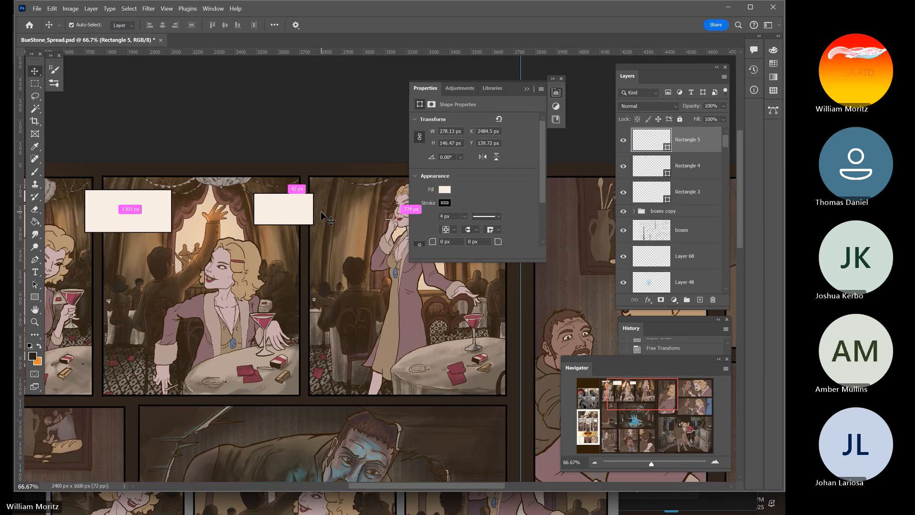
Enlarge the third caption box to about 484 × 238 px with a tilt of about 0.76°, extending it into the third panel
{"action": "key", "text": "ctrl+t"}
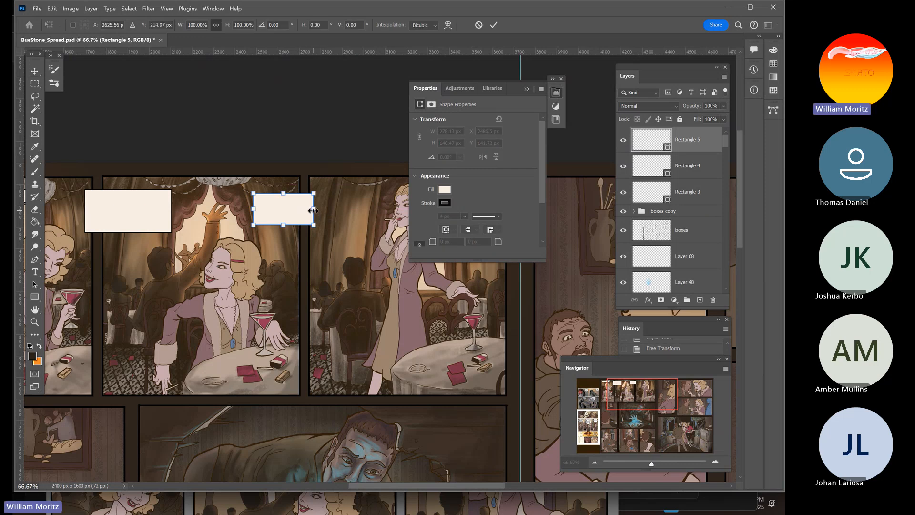
{"action": "left_click_drag", "start_coordinate": [314, 210], "coordinate": [358, 209]}
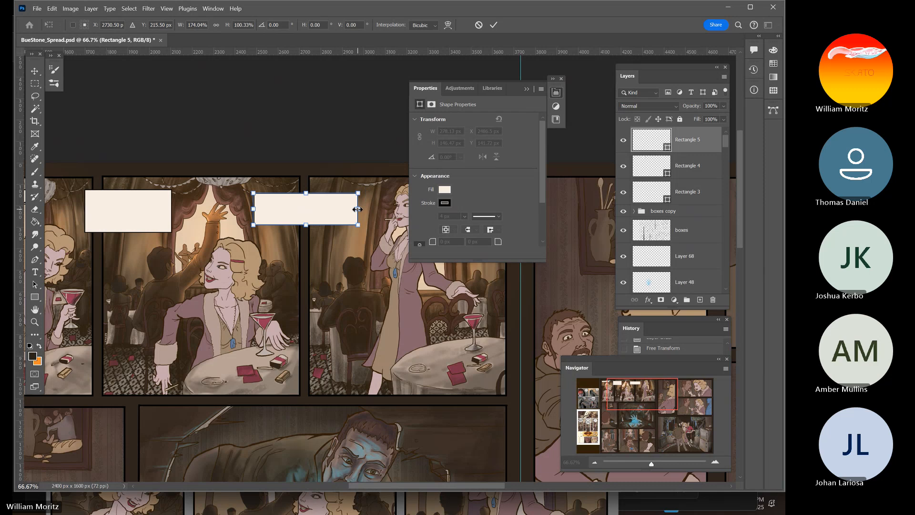
{"action": "left_click_drag", "start_coordinate": [306, 224], "coordinate": [327, 234]}
{"action": "key", "text": "ctrl+z"}
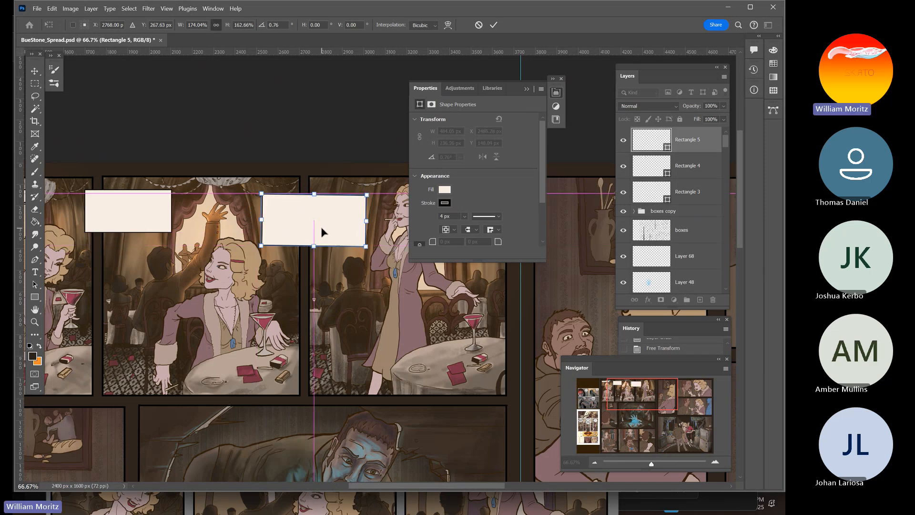
{"action": "key", "text": "Return"}
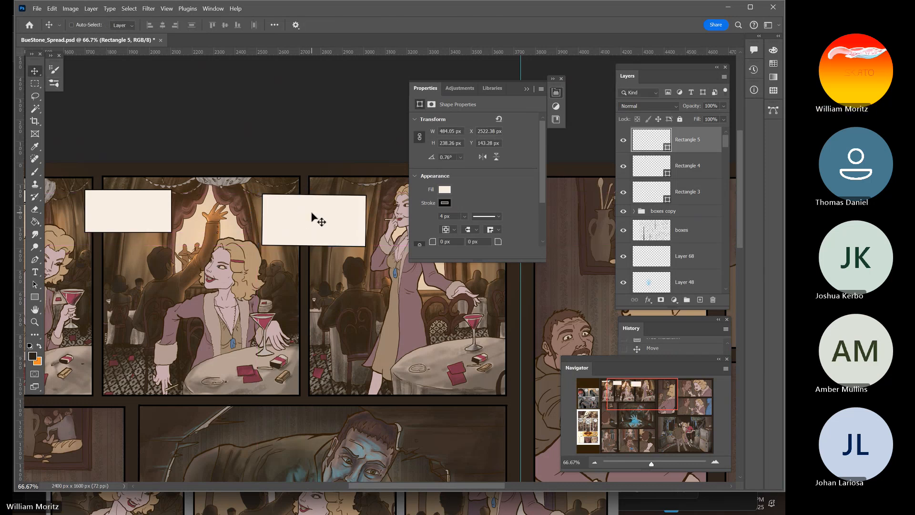
Round the corners of the third caption box with a 25 px radius
{"action": "left_click_drag", "start_coordinate": [450, 241], "coordinate": [410, 240]}
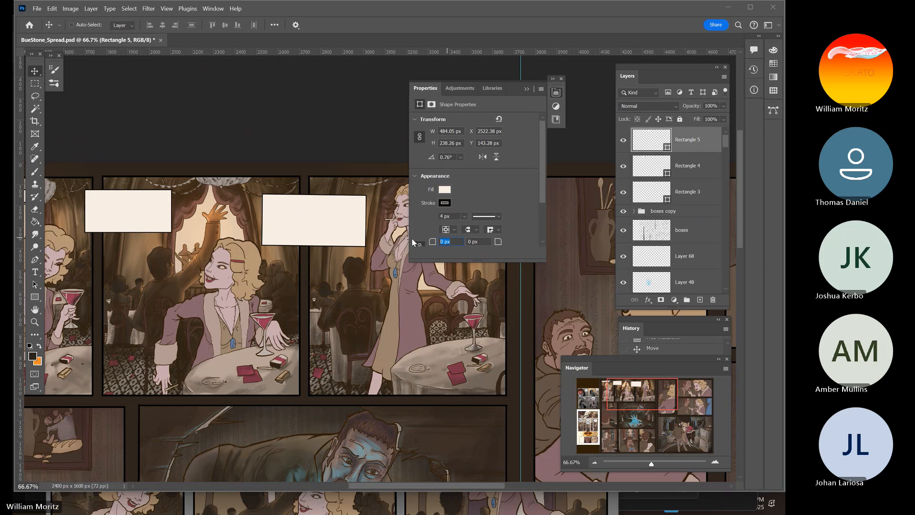
{"action": "key", "text": "Return"}
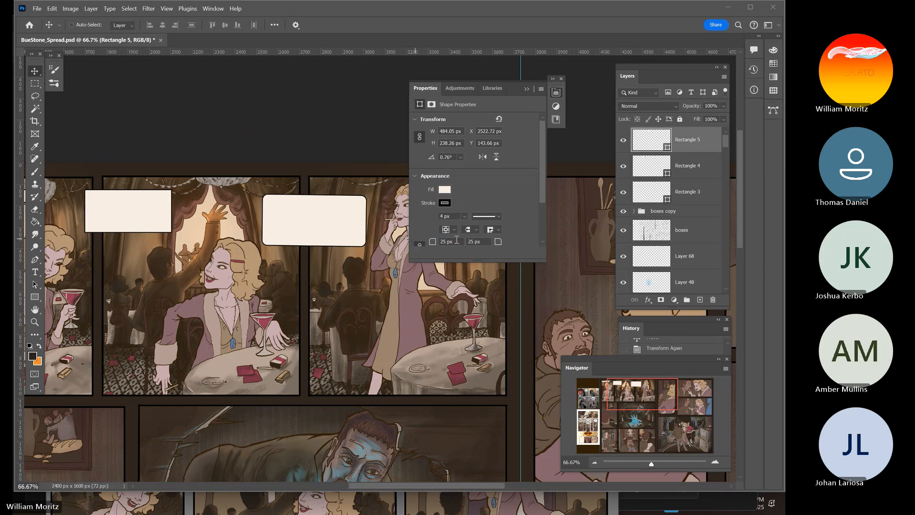
Increase the corner radius of the third caption box in stages, through 80 px and 100 px, to 110 px
{"action": "left_click_drag", "start_coordinate": [457, 240], "coordinate": [417, 242]}
{"action": "type", "text": "2"}
{"action": "left_click", "coordinate": [450, 242]}
{"action": "key", "text": "Return"}
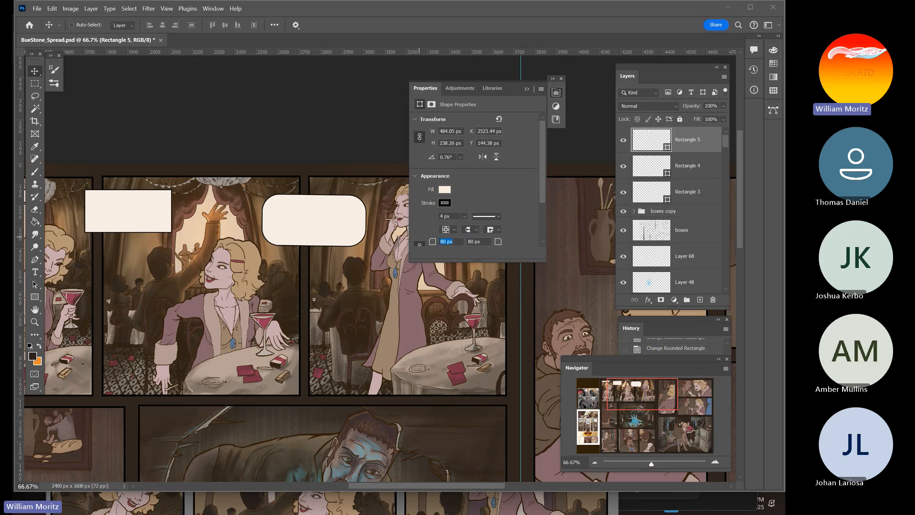
{"action": "type", "text": "00"}
{"action": "key", "text": "Return"}
{"action": "left_click", "coordinate": [461, 242]}
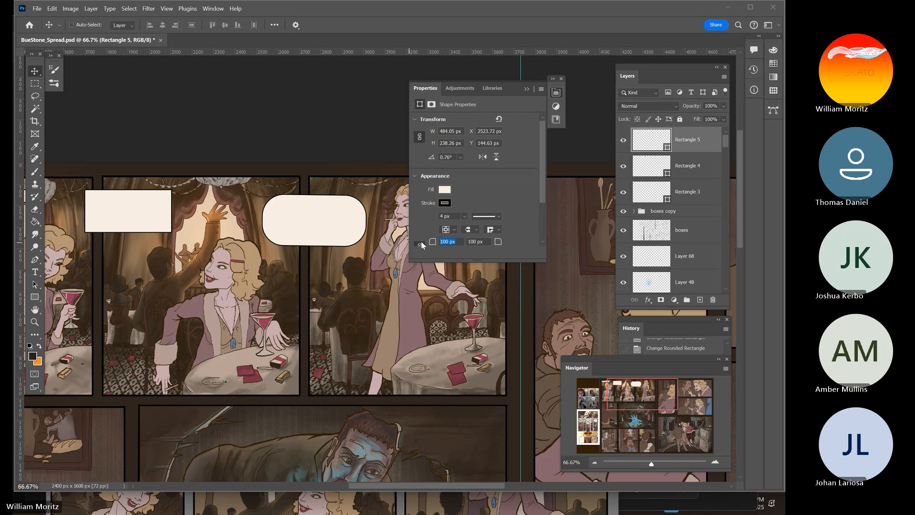
{"action": "type", "text": "110"}
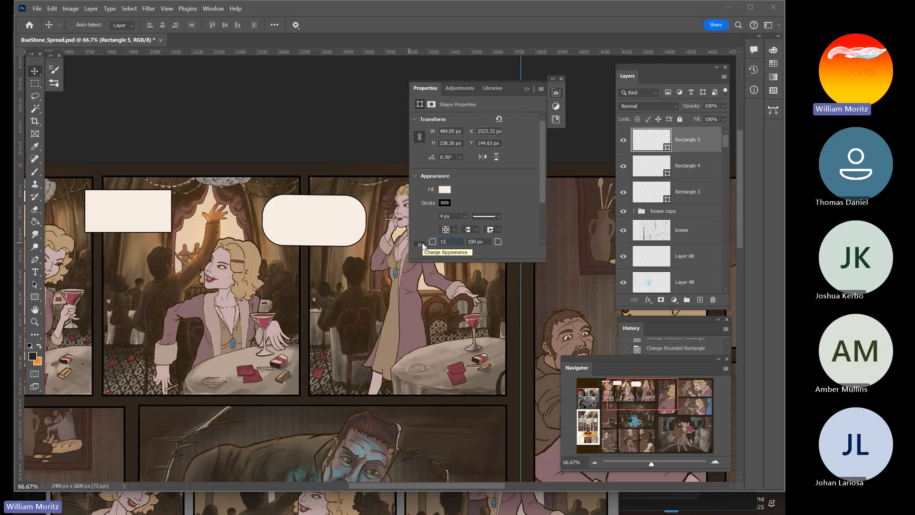
{"action": "key", "text": "Return"}
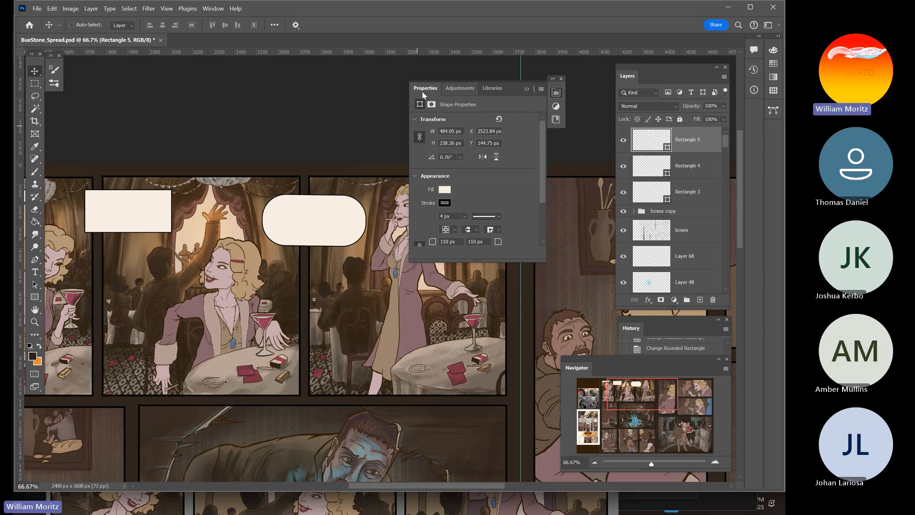
{"action": "left_click", "coordinate": [526, 91]}
Shift the rounded third caption box slightly right, further into the third panel
{"action": "left_click", "coordinate": [35, 322]}
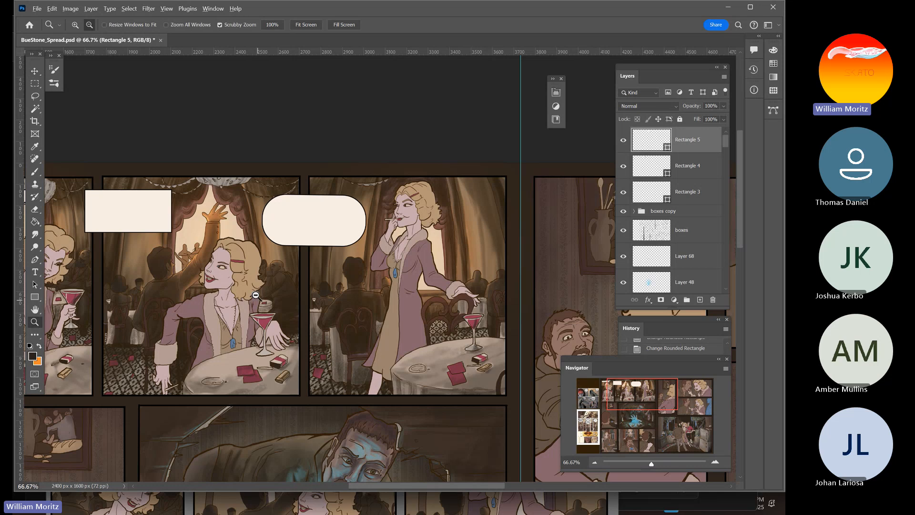
{"action": "left_click", "coordinate": [256, 295]}
{"action": "key", "text": "v"}
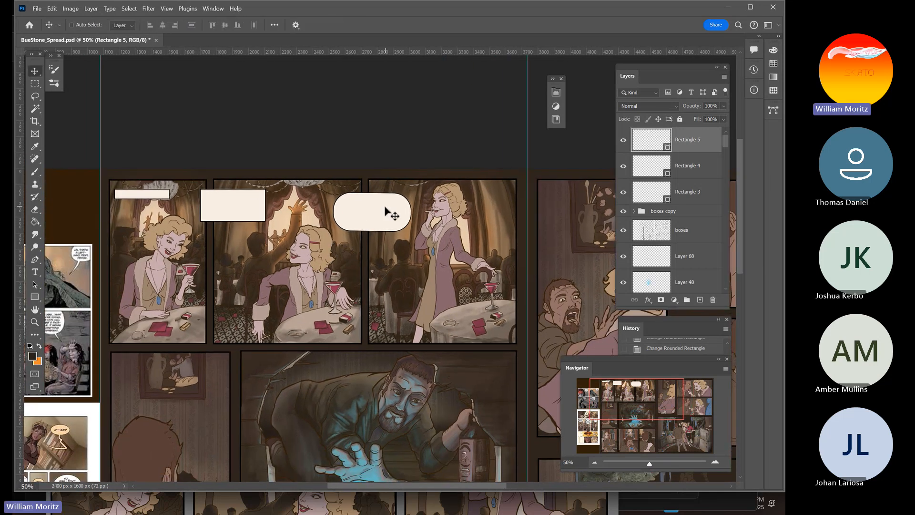
{"action": "mouse_move", "coordinate": [385, 210]}
{"action": "left_mouse_down"}
{"action": "mouse_move", "coordinate": [399, 207]}
{"action": "mouse_move", "coordinate": [389, 210]}
{"action": "left_mouse_up"}
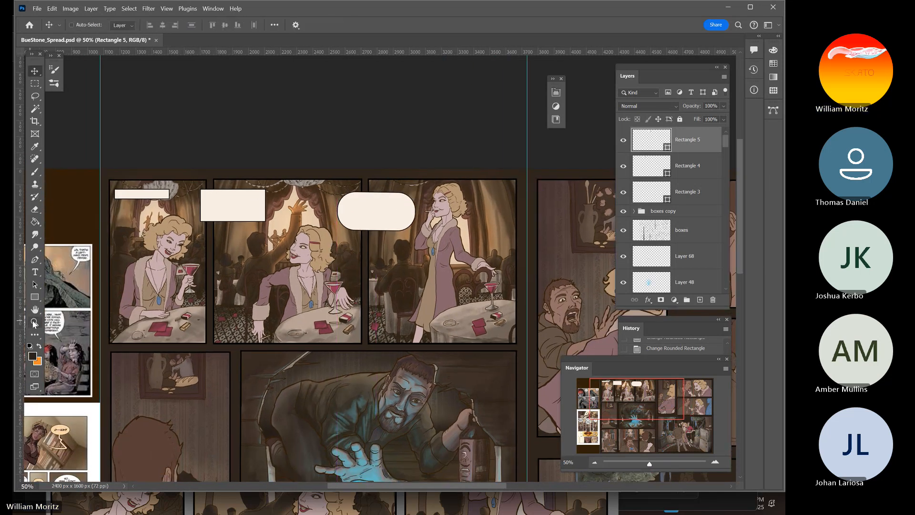
Add a new empty layer directly above the rounded third caption box for painting its balloon tail
{"action": "left_click", "coordinate": [35, 322]}
{"action": "left_click", "coordinate": [378, 204]}
{"action": "left_click", "coordinate": [378, 207]}
{"action": "left_click", "coordinate": [407, 210]}
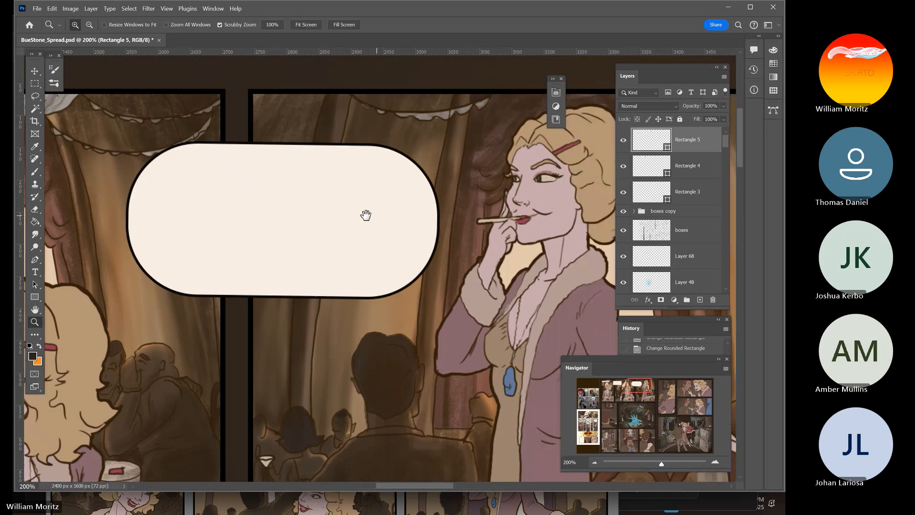
{"action": "left_click_drag", "start_coordinate": [365, 216], "coordinate": [319, 216]}
{"action": "key", "text": "b"}
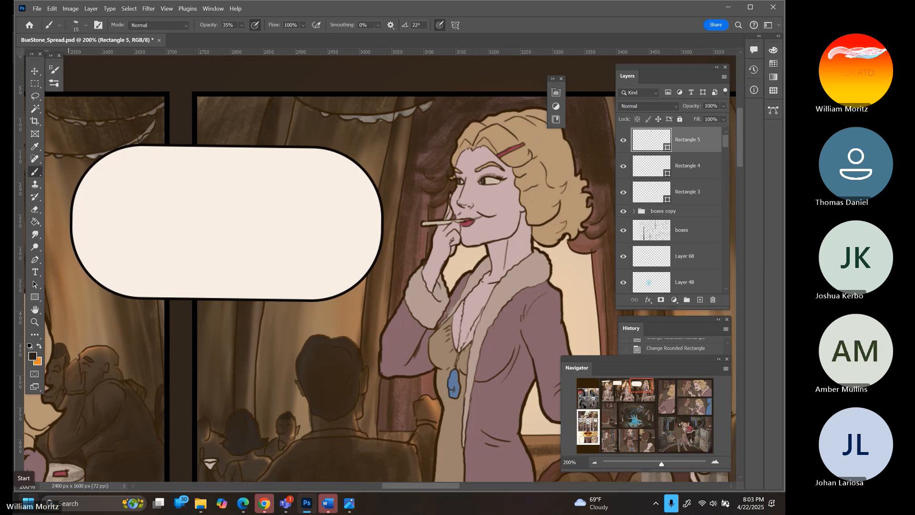
{"action": "left_click", "coordinate": [700, 299]}
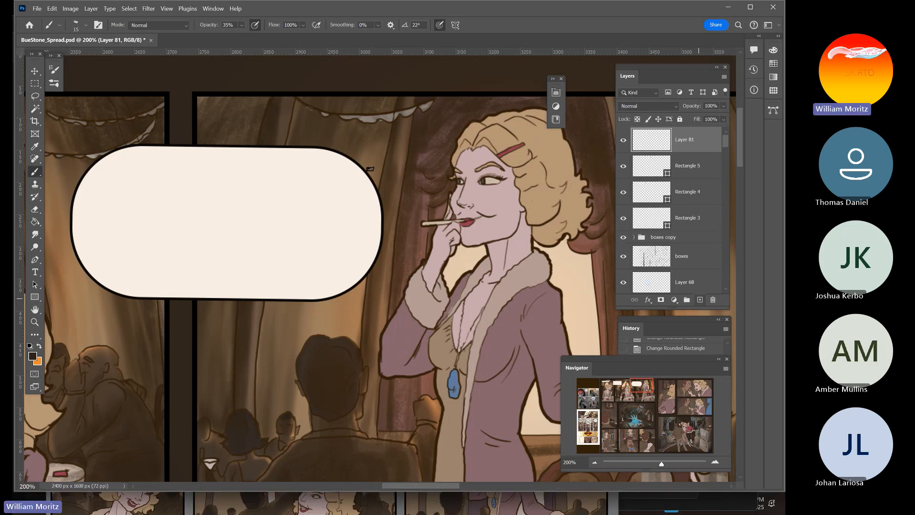
Set up a small Hard Round brush at 100% opacity, without pen pressure controlling its opacity
{"action": "key", "text": "]"}
{"action": "left_click", "coordinate": [86, 27]}
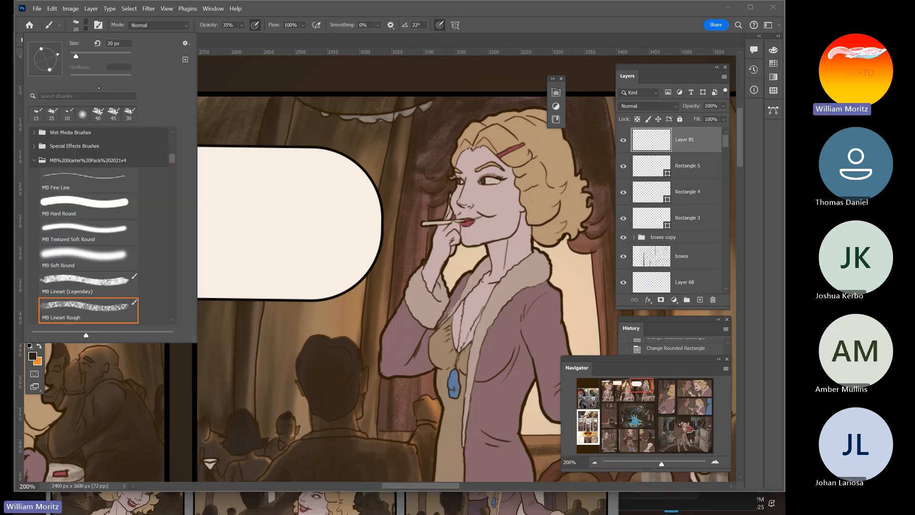
{"action": "left_click_drag", "start_coordinate": [168, 163], "coordinate": [169, 118]}
{"action": "left_click", "coordinate": [97, 177]}
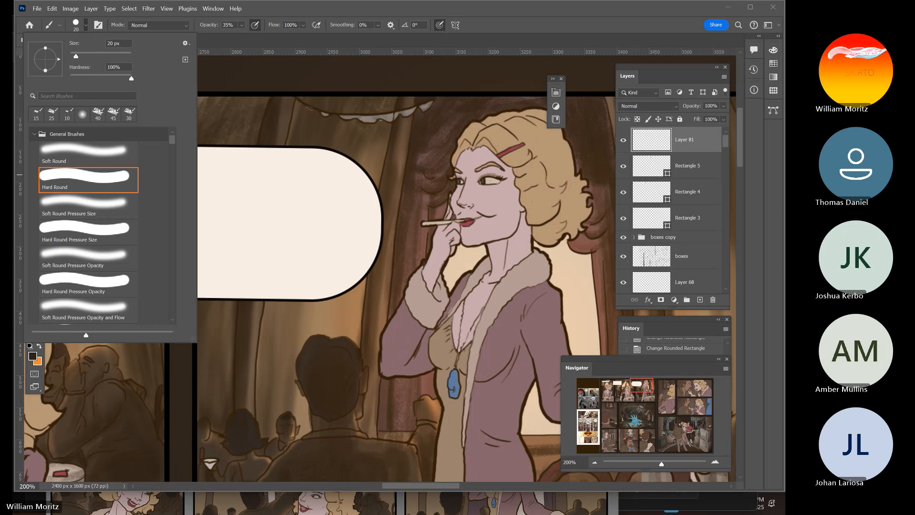
{"action": "left_click", "coordinate": [263, 66]}
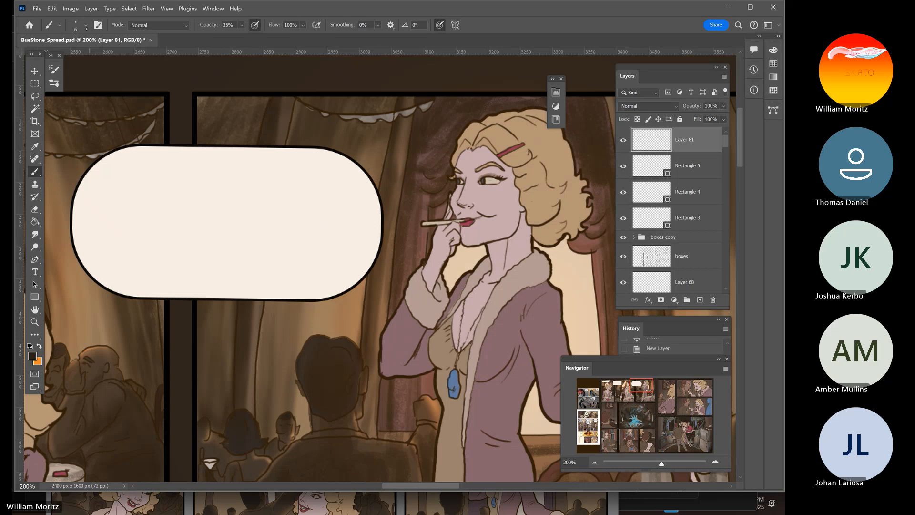
{"action": "left_click", "coordinate": [86, 26]}
{"action": "left_click", "coordinate": [242, 25]}
{"action": "left_click", "coordinate": [241, 25]}
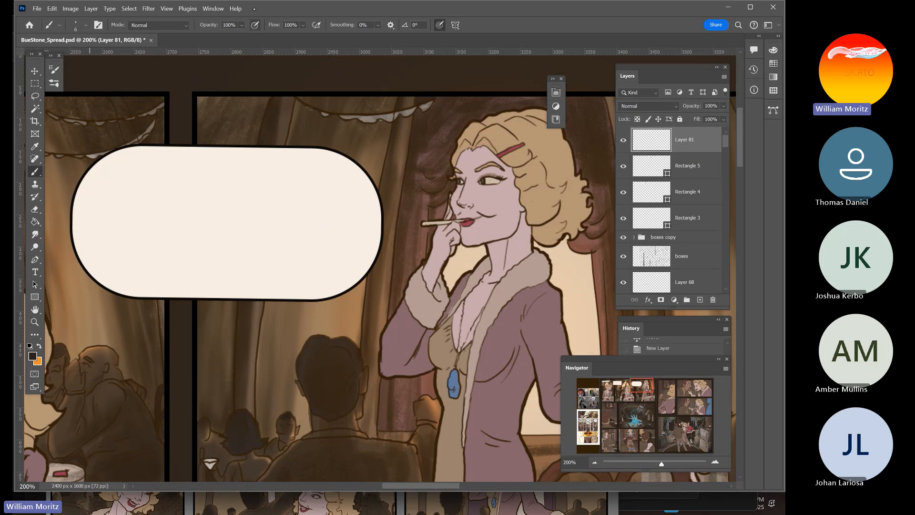
{"action": "left_click", "coordinate": [255, 24]}
{"action": "mouse_move", "coordinate": [378, 161]}
{"action": "left_mouse_down"}
{"action": "mouse_move", "coordinate": [395, 173]}
{"action": "mouse_move", "coordinate": [377, 193]}
{"action": "left_mouse_up"}
{"action": "left_click_drag", "start_coordinate": [375, 187], "coordinate": [373, 188]}
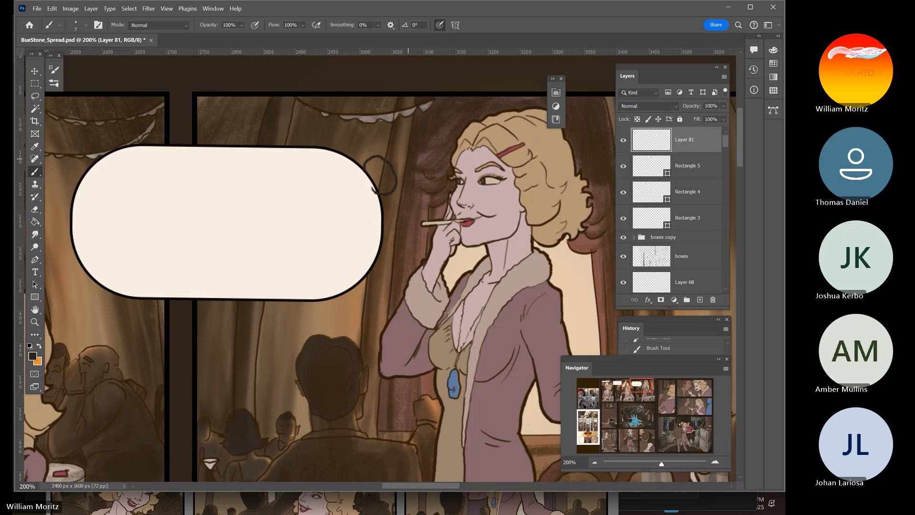
{"action": "key", "text": "ctrl+z"}
{"action": "key", "text": "ctrl+z"}
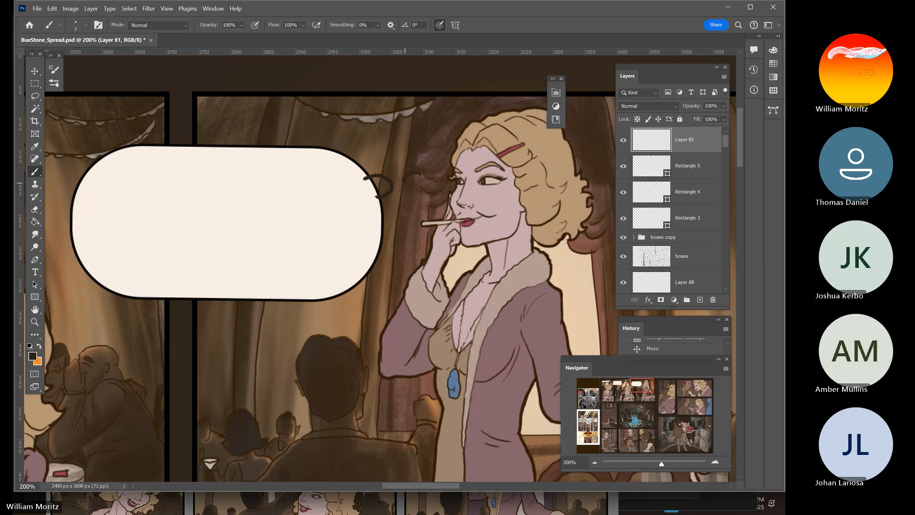
Outline small thought bubbles between the balloon and the standing woman's head, and paint their insides with the balloon's sampled cream colour
{"action": "left_click_drag", "start_coordinate": [422, 182], "coordinate": [417, 174]}
{"action": "key", "text": "i"}
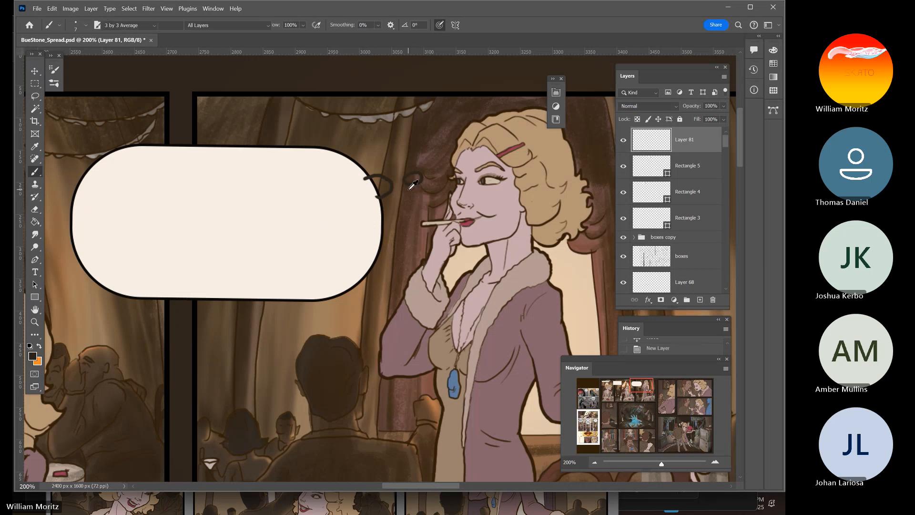
{"action": "key", "text": "b"}
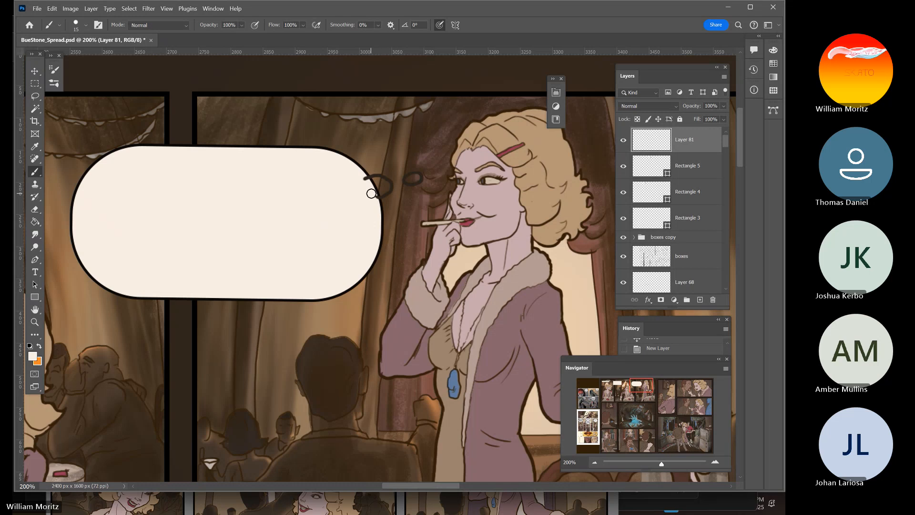
{"action": "mouse_move", "coordinate": [383, 189]}
{"action": "left_mouse_down"}
{"action": "mouse_move", "coordinate": [368, 184]}
{"action": "mouse_move", "coordinate": [418, 177]}
{"action": "mouse_move", "coordinate": [409, 177]}
{"action": "left_mouse_up"}
{"action": "key", "text": "bracketleft"}
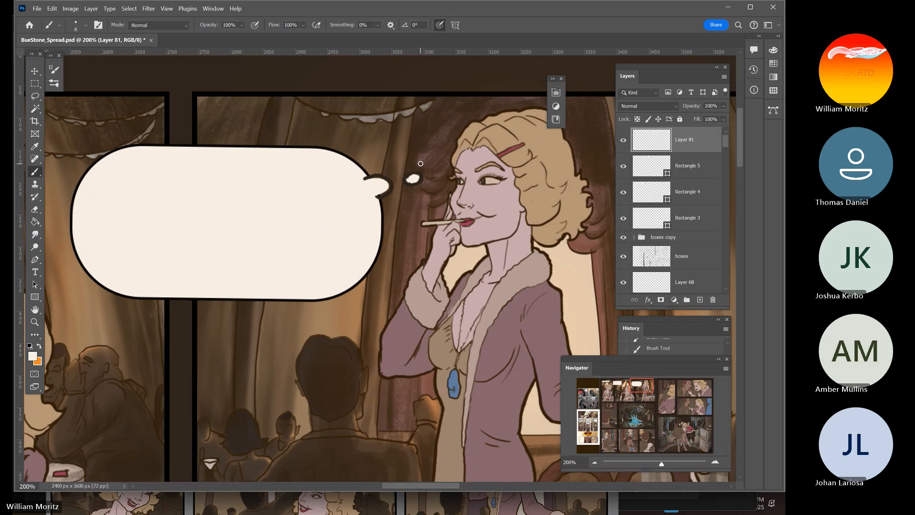
{"action": "left_click", "coordinate": [35, 322]}
{"action": "left_click", "coordinate": [275, 232], "text": "alt"}
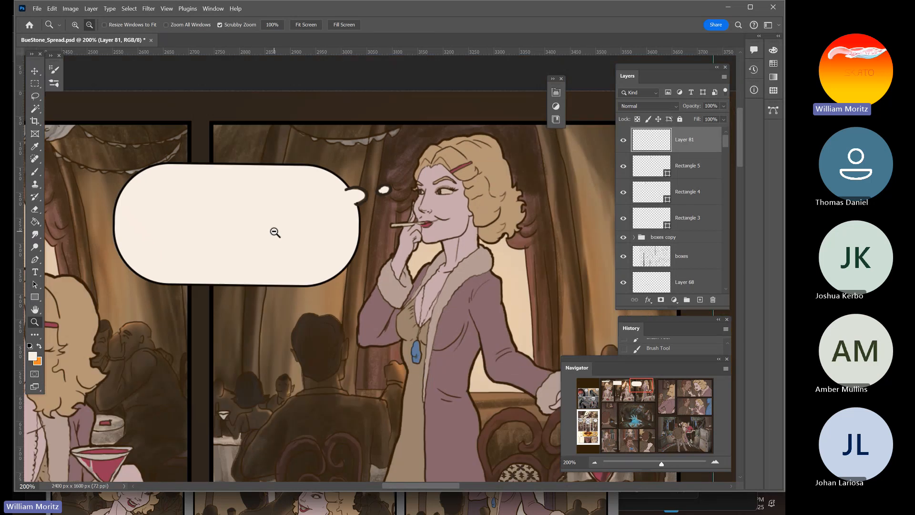
{"action": "left_click", "coordinate": [275, 232], "text": "alt"}
{"action": "left_click", "coordinate": [296, 219]}
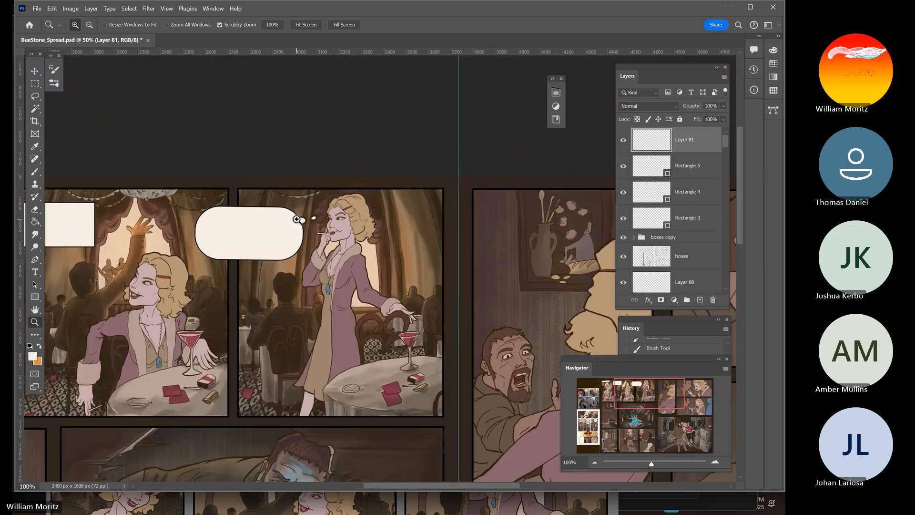
Erase the excess brushwork where the thought tail joins the large rounded balloon beside the smoking woman
{"action": "left_click", "coordinate": [296, 220]}
{"action": "left_click", "coordinate": [296, 220]}
{"action": "key", "text": "e"}
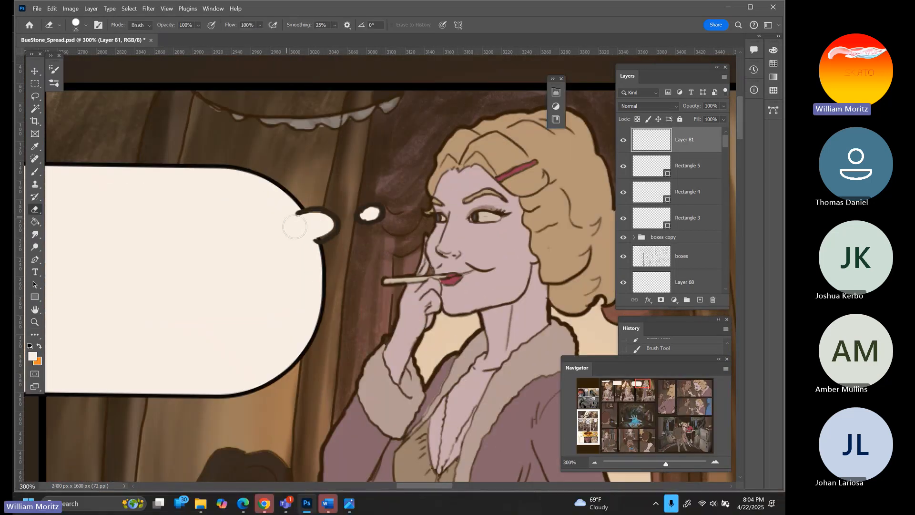
{"action": "left_click", "coordinate": [290, 214]}
{"action": "key", "text": "bracketleft"}
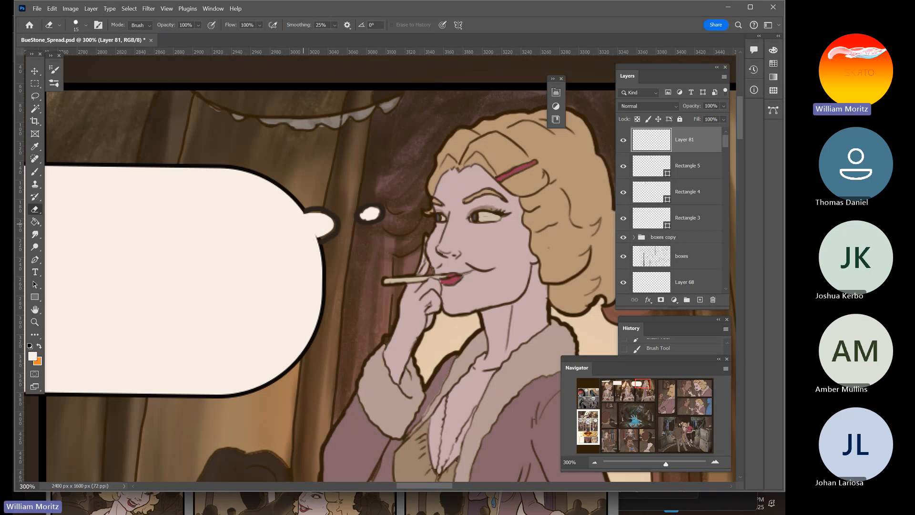
Duplicate the large rounded balloon layer Rectangle 5, keeping the suggested name Rectangle 5 copy
{"action": "left_click", "coordinate": [35, 322]}
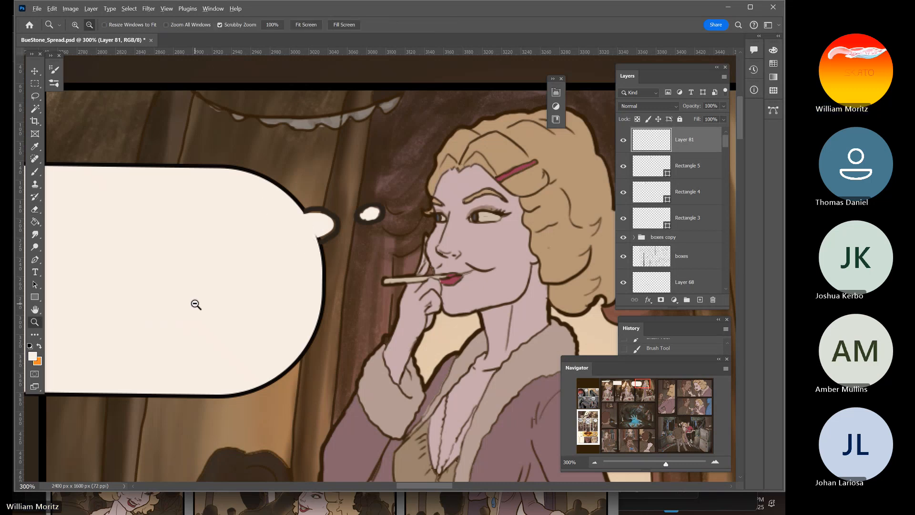
{"action": "left_click", "coordinate": [196, 304], "text": "alt"}
{"action": "left_click", "coordinate": [196, 304], "text": "alt"}
{"action": "left_click", "coordinate": [196, 303], "text": "alt"}
{"action": "left_click_drag", "start_coordinate": [204, 285], "coordinate": [276, 246]}
{"action": "mouse_move", "coordinate": [236, 267]}
{"action": "left_mouse_down"}
{"action": "mouse_move", "coordinate": [313, 233]}
{"action": "mouse_move", "coordinate": [316, 205]}
{"action": "left_mouse_up"}
{"action": "left_click_drag", "start_coordinate": [434, 218], "coordinate": [292, 227]}
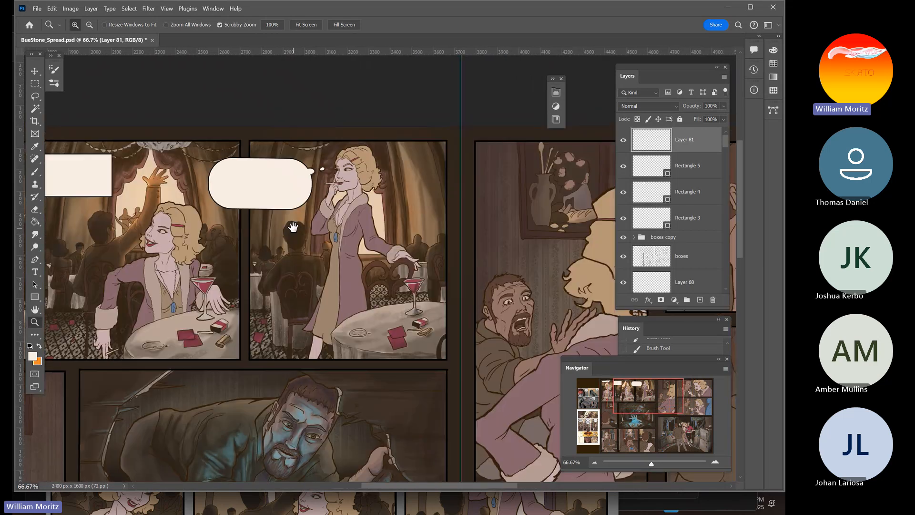
{"action": "left_click", "coordinate": [702, 173]}
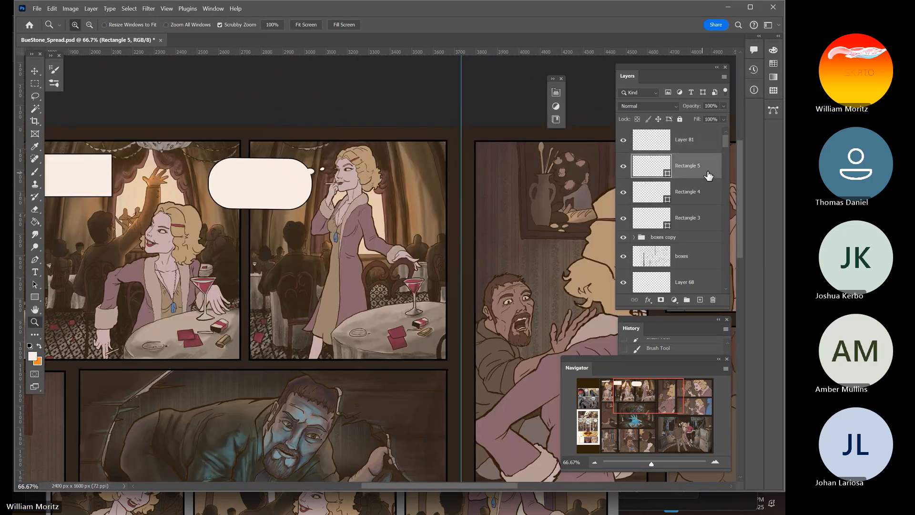
{"action": "right_click", "coordinate": [705, 172]}
{"action": "left_click", "coordinate": [665, 201]}
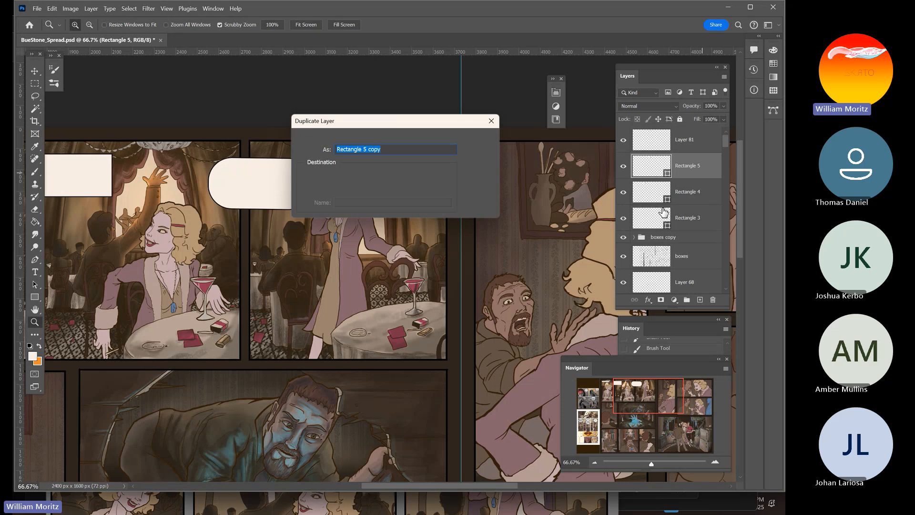
{"action": "key", "text": "Return"}
Scale the duplicated balloon to about 45% width and 72% height and place it behind the standing woman, near the third panel's right border
{"action": "key", "text": "ctrl+t"}
{"action": "left_click_drag", "start_coordinate": [291, 184], "coordinate": [420, 208]}
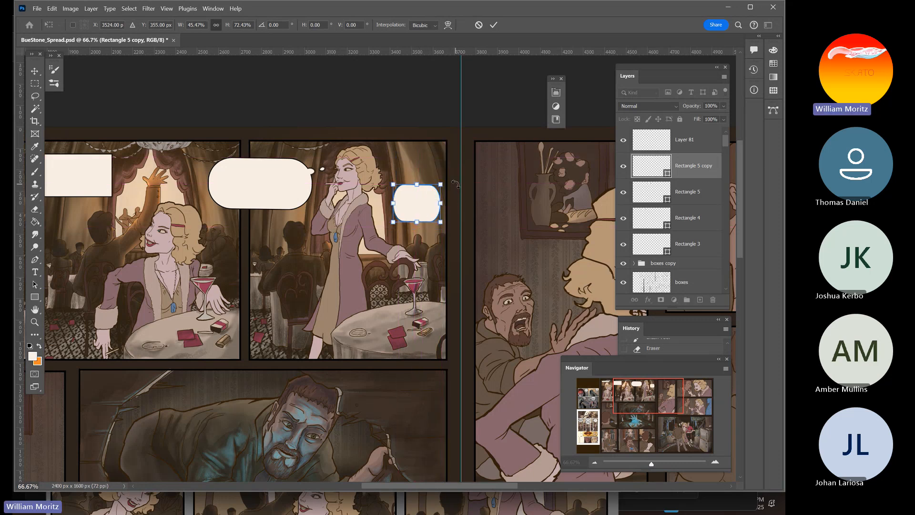
{"action": "key", "text": "Return"}
Draw black outlines for two thought-tail bubbles on Layer 81, leading from the small balloon's upper-left corner toward the woman's head
{"action": "left_click", "coordinate": [37, 321]}
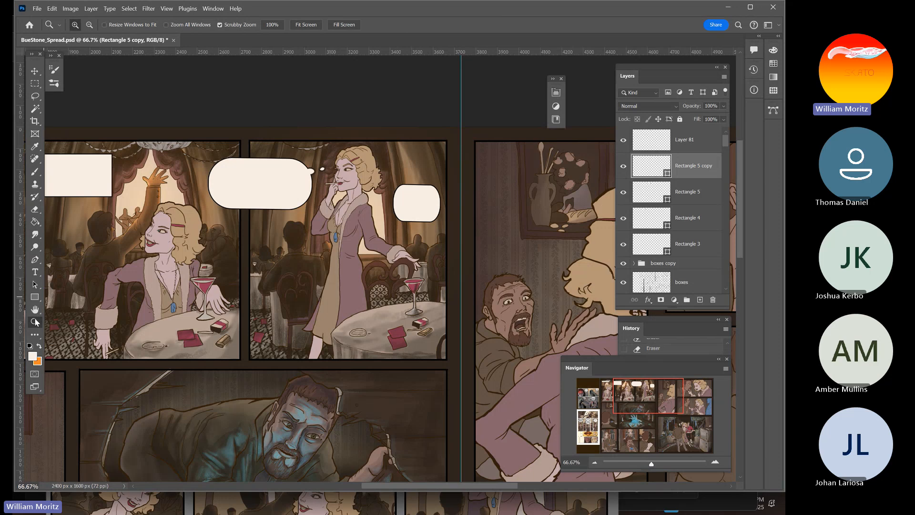
{"action": "left_click", "coordinate": [399, 185]}
{"action": "left_click", "coordinate": [399, 185]}
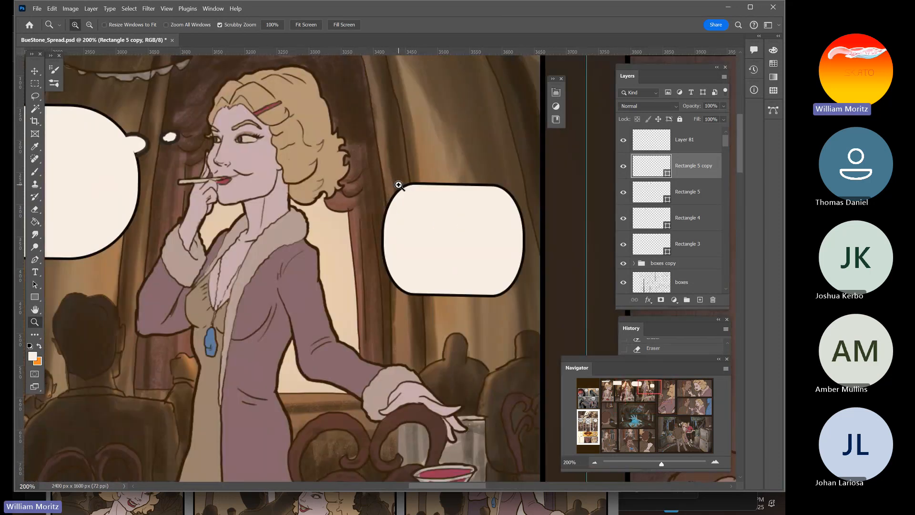
{"action": "key", "text": "b"}
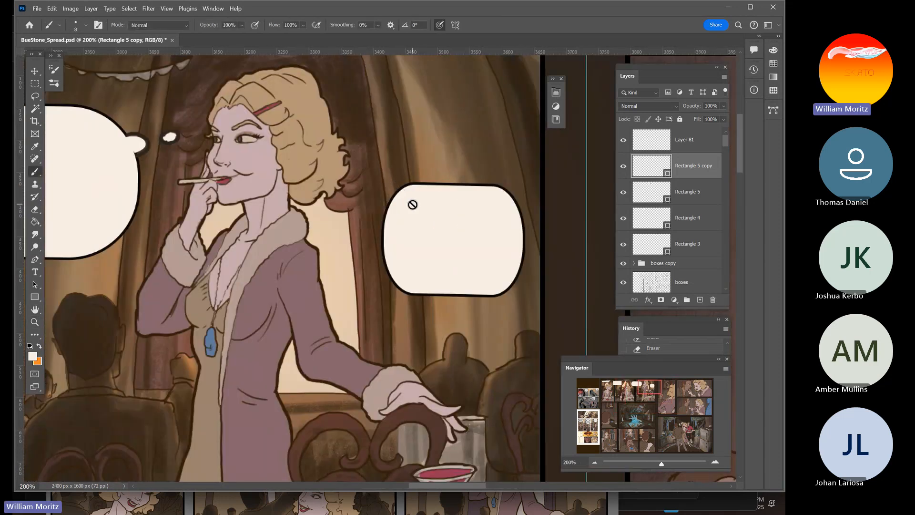
{"action": "left_click", "coordinate": [670, 142]}
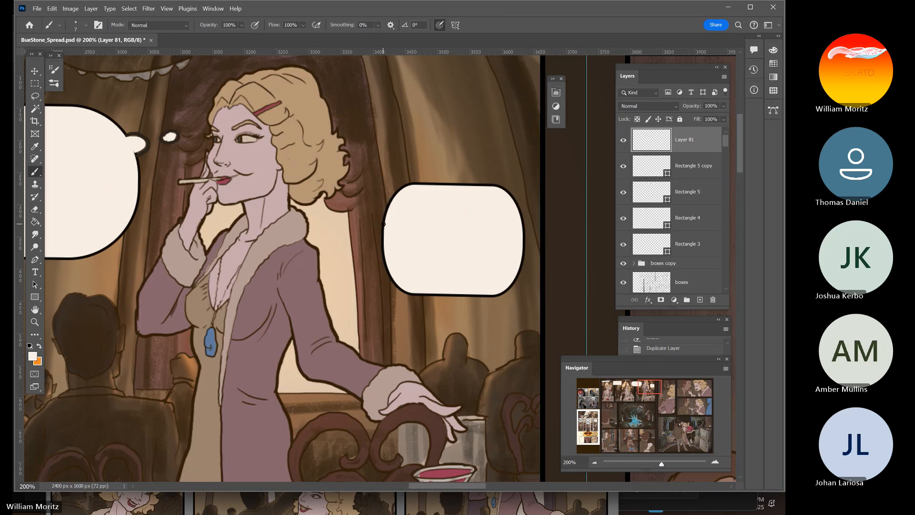
{"action": "key", "text": "i"}
{"action": "key", "text": "b"}
{"action": "left_click_drag", "start_coordinate": [393, 189], "coordinate": [383, 194]}
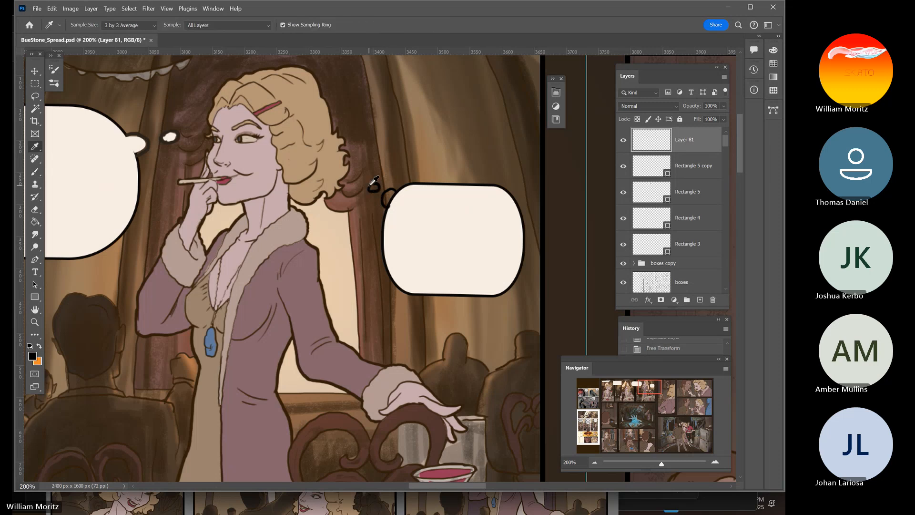
Fill both thought-tail bubbles of the small balloon with the balloon's cream colour and cover the outline where they join
{"action": "left_click", "coordinate": [431, 222], "text": "alt"}
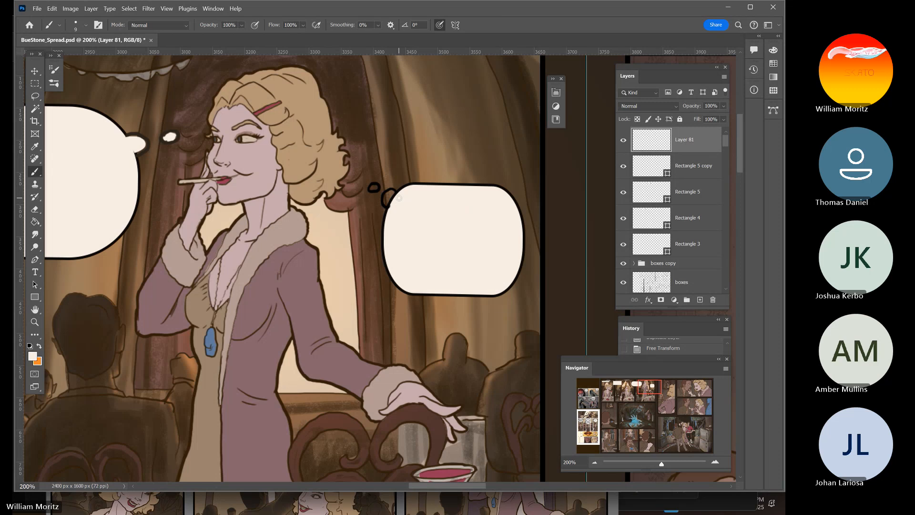
{"action": "left_click_drag", "start_coordinate": [391, 193], "coordinate": [386, 201]}
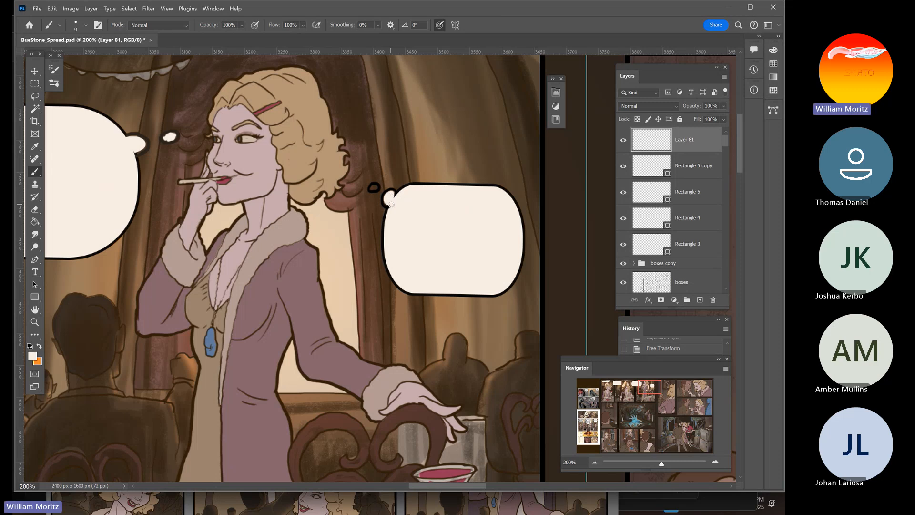
{"action": "left_click", "coordinate": [391, 204]}
{"action": "left_click", "coordinate": [373, 188]}
Duplicate the Rectangle 4 layer, the square-cornered caption box in the second panel, as Rectangle 4 copy
{"action": "left_click", "coordinate": [35, 322]}
{"action": "left_click", "coordinate": [261, 271], "text": "alt"}
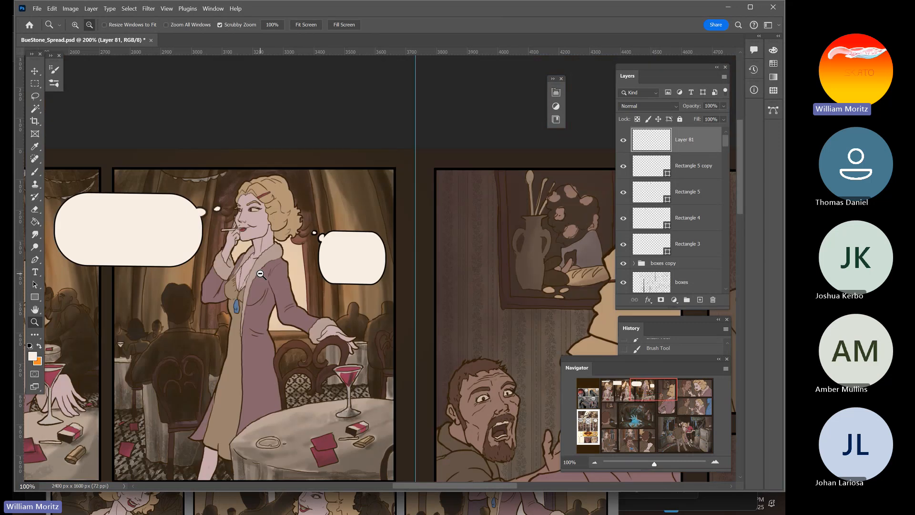
{"action": "left_click", "coordinate": [261, 274], "text": "alt"}
{"action": "left_click_drag", "start_coordinate": [193, 237], "coordinate": [370, 141]}
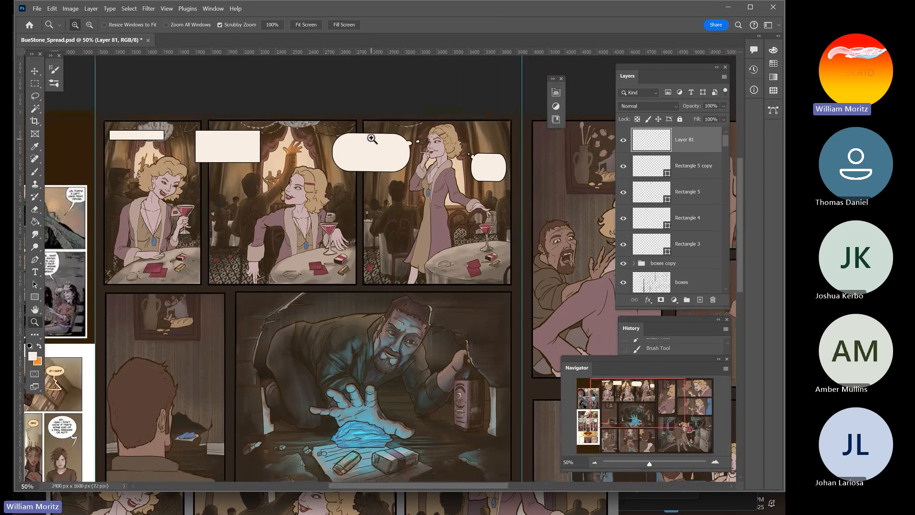
{"action": "left_click_drag", "start_coordinate": [217, 280], "coordinate": [262, 258]}
{"action": "key", "text": "v"}
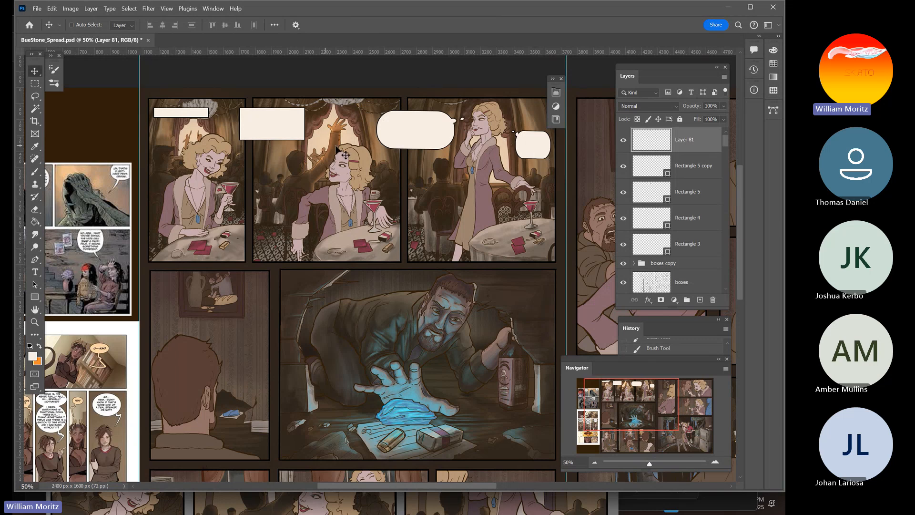
{"action": "right_click", "coordinate": [289, 123]}
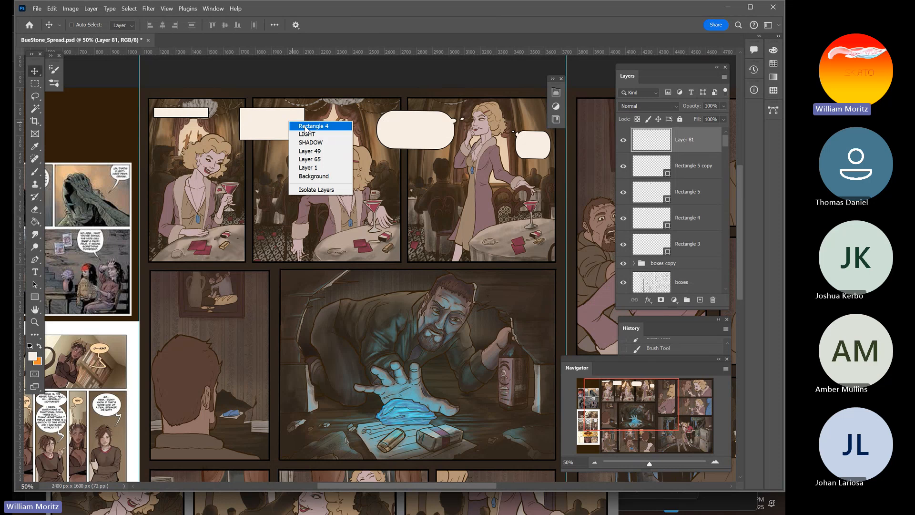
{"action": "left_click", "coordinate": [305, 126]}
{"action": "right_click", "coordinate": [710, 220]}
{"action": "left_click", "coordinate": [659, 202]}
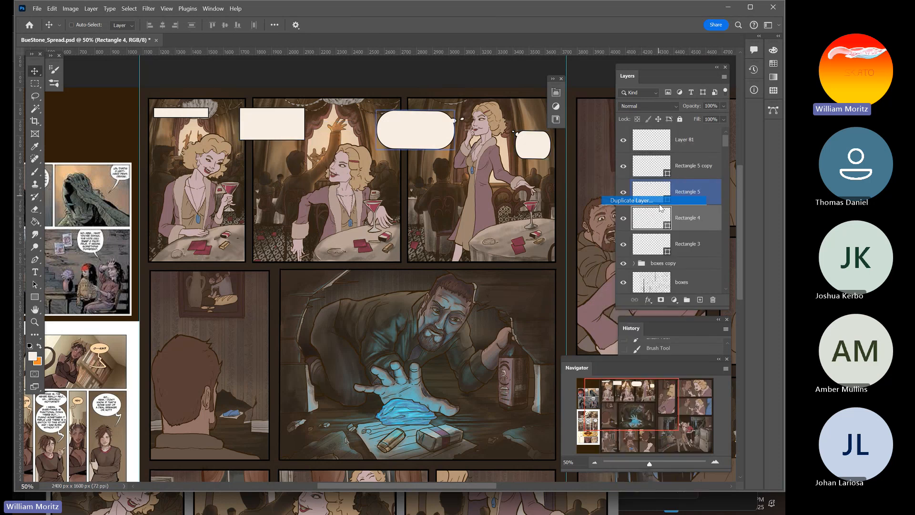
{"action": "key", "text": "Return"}
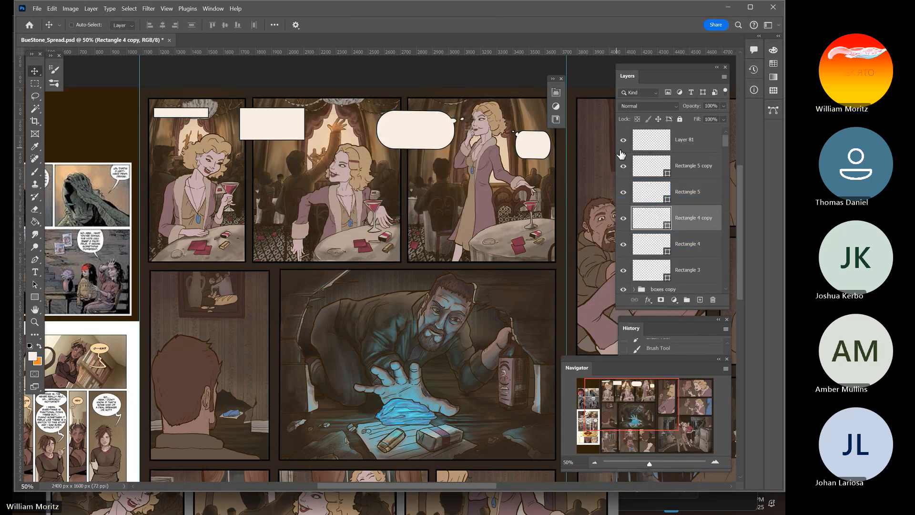
Give Layer 81 a green colour label
{"action": "right_click", "coordinate": [624, 149]}
{"action": "left_click", "coordinate": [641, 217]}
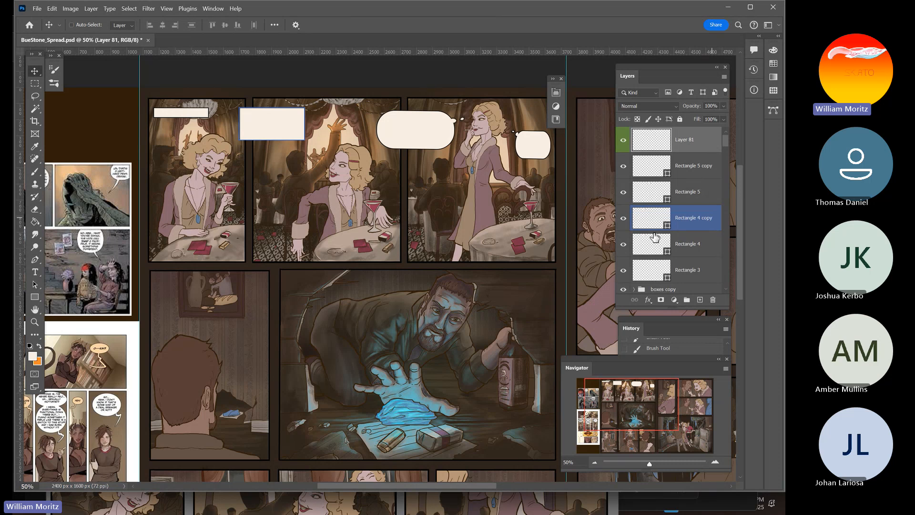
{"action": "left_click", "coordinate": [660, 180]}
Move the Rectangle 4 copy box into the panel showing the man from behind, near its upper right border
{"action": "left_click", "coordinate": [667, 218]}
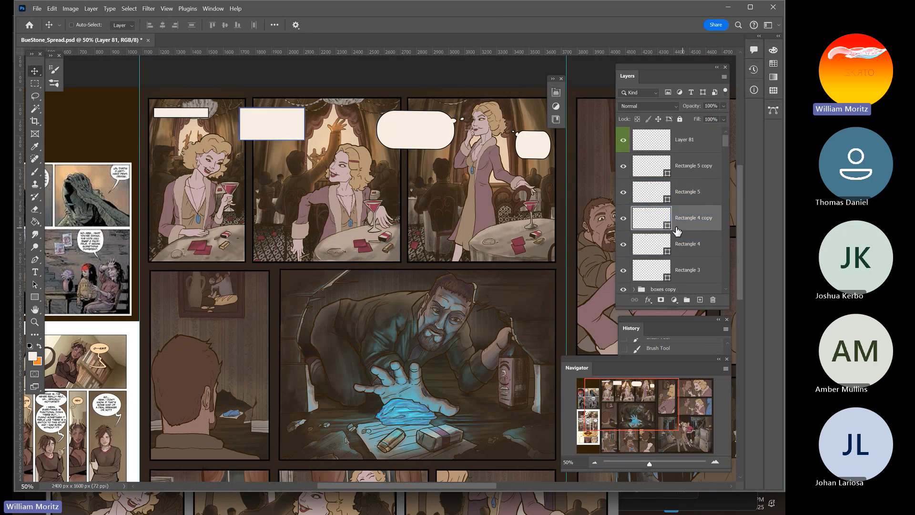
{"action": "left_click_drag", "start_coordinate": [291, 159], "coordinate": [255, 329]}
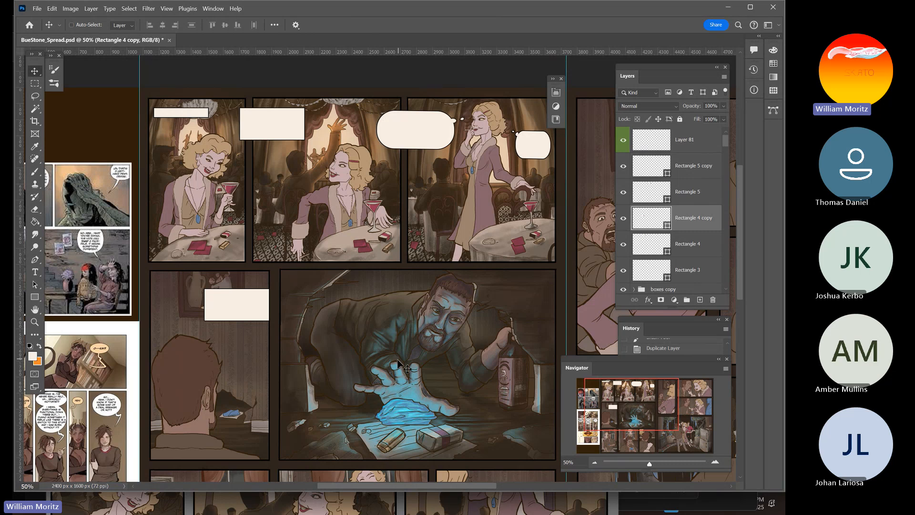
Round the corners of the Rectangle 4 copy box, trying a 50 px radius and settling on 25 px
{"action": "left_click", "coordinate": [556, 93]}
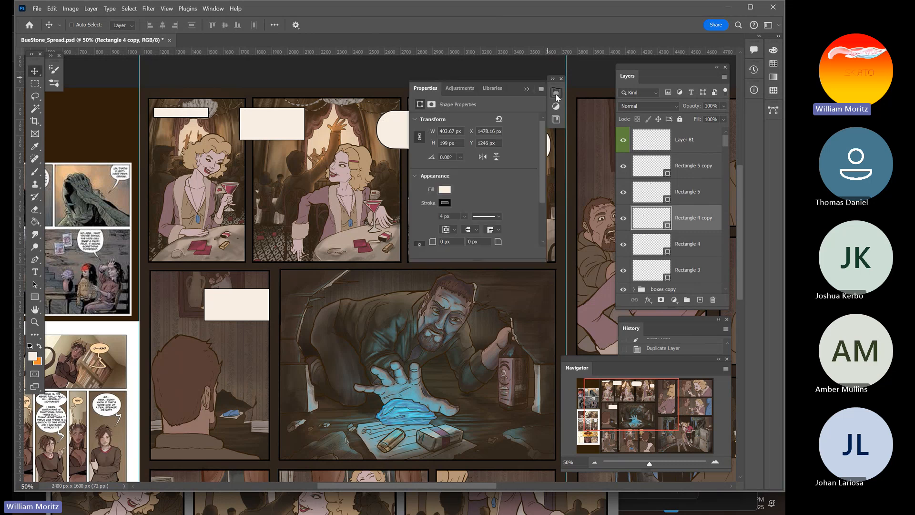
{"action": "left_click", "coordinate": [434, 242]}
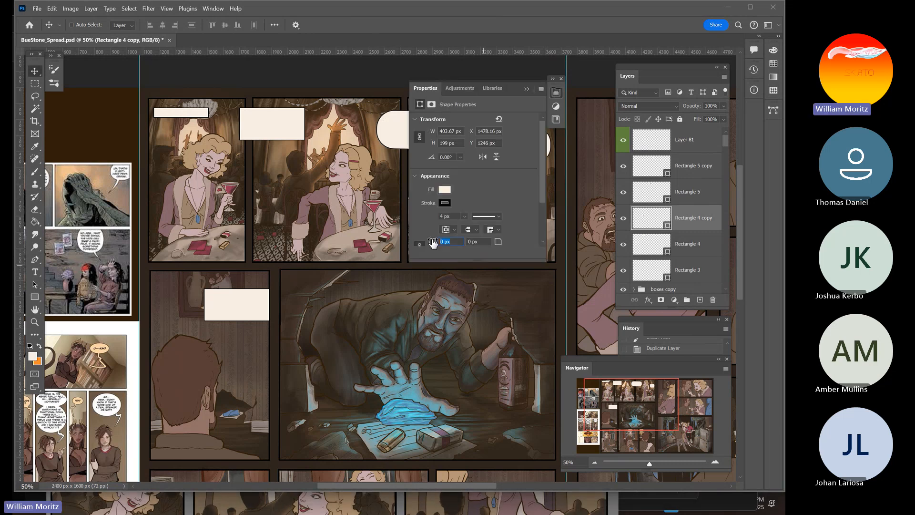
{"action": "type", "text": "50"}
{"action": "key", "text": "Return"}
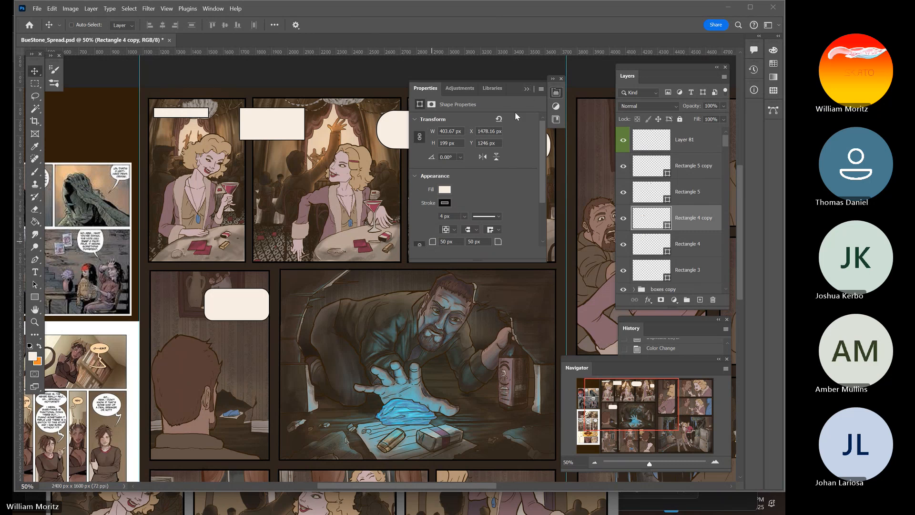
{"action": "left_click", "coordinate": [448, 242]}
{"action": "type", "text": "2"}
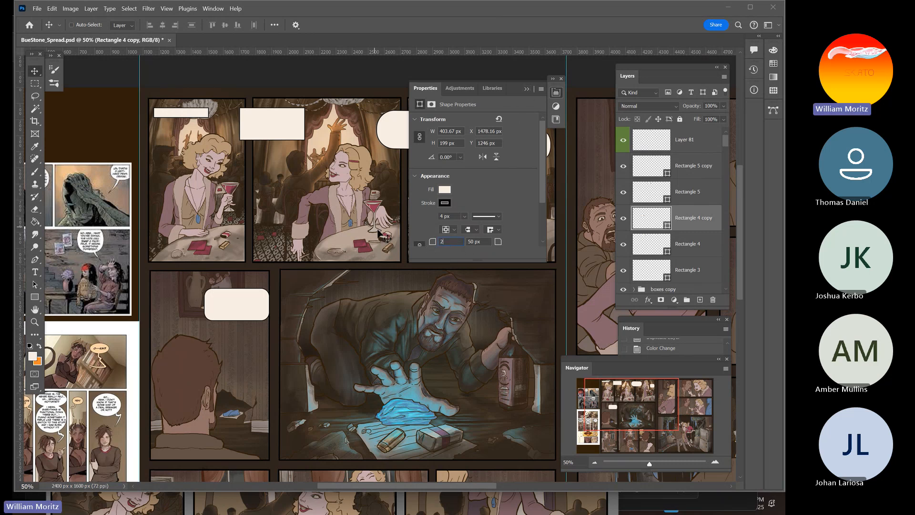
{"action": "type", "text": "5"}
{"action": "key", "text": "Return"}
{"action": "left_click", "coordinate": [527, 88]}
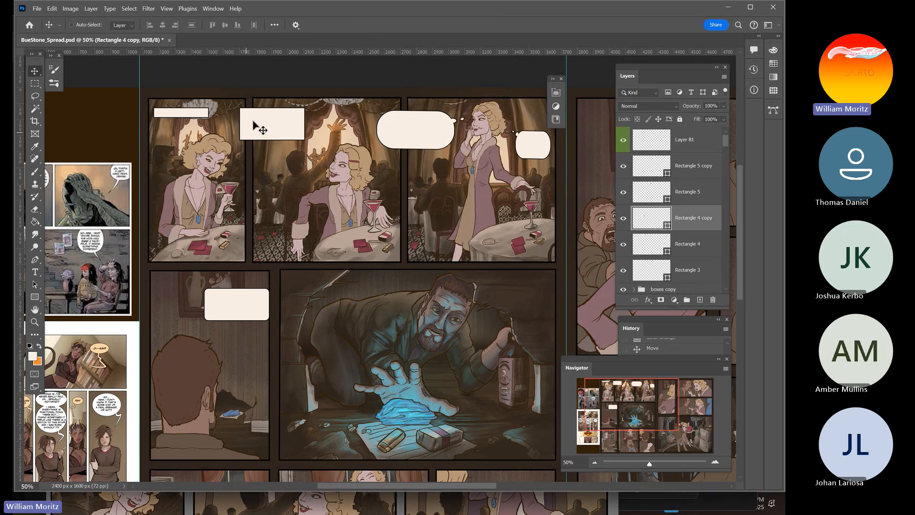
Fill Rectangle 3, the narrow caption box in the first panel, with the recently used bright orange
{"action": "right_click", "coordinate": [278, 117]}
{"action": "left_click", "coordinate": [195, 118]}
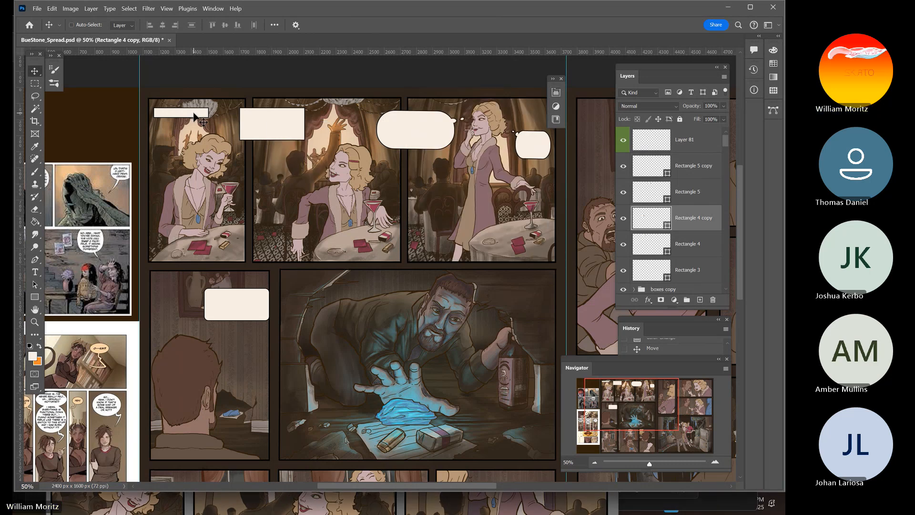
{"action": "right_click", "coordinate": [195, 118]}
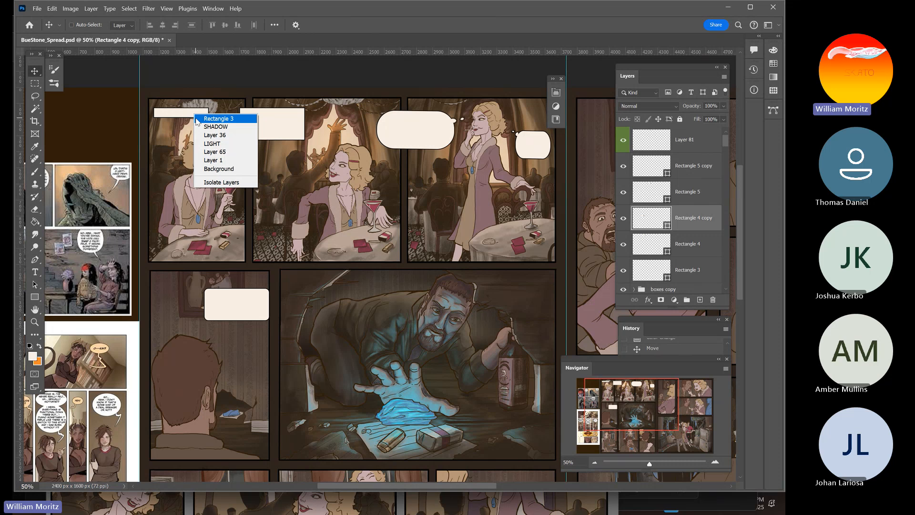
{"action": "left_click", "coordinate": [197, 119]}
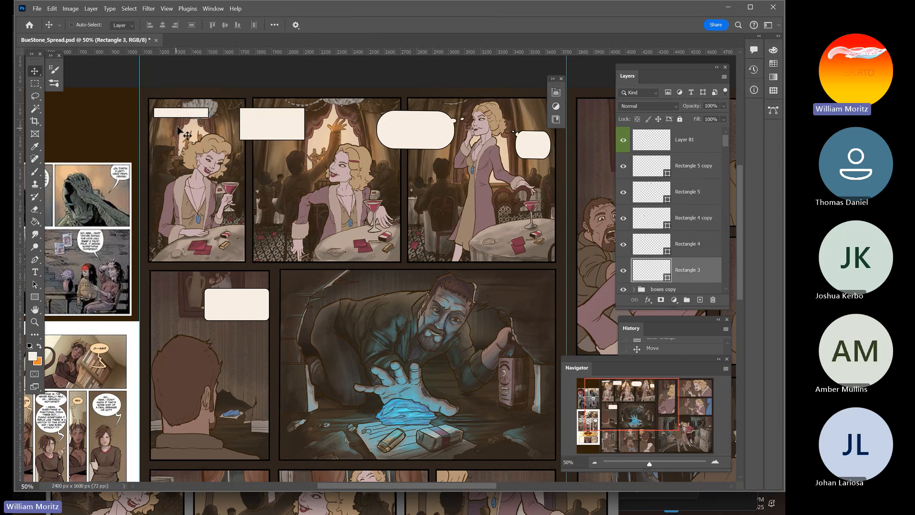
{"action": "left_click", "coordinate": [557, 92]}
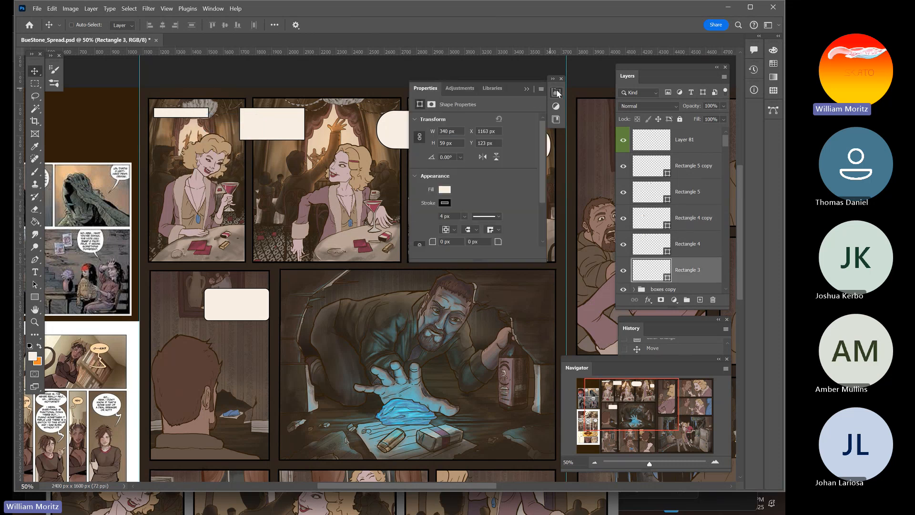
{"action": "left_click", "coordinate": [444, 189]}
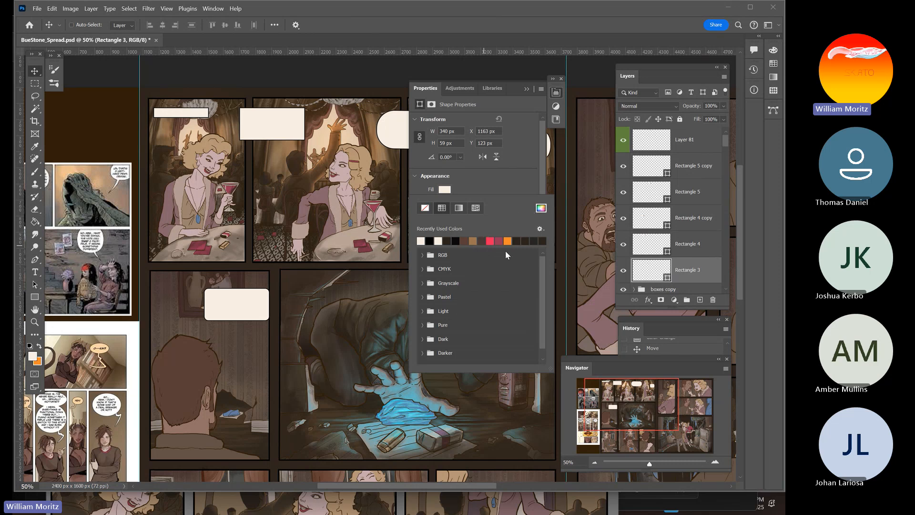
{"action": "left_click", "coordinate": [508, 241]}
Soften the first panel's caption box fill to a less saturated, muted orange
{"action": "left_click", "coordinate": [542, 209]}
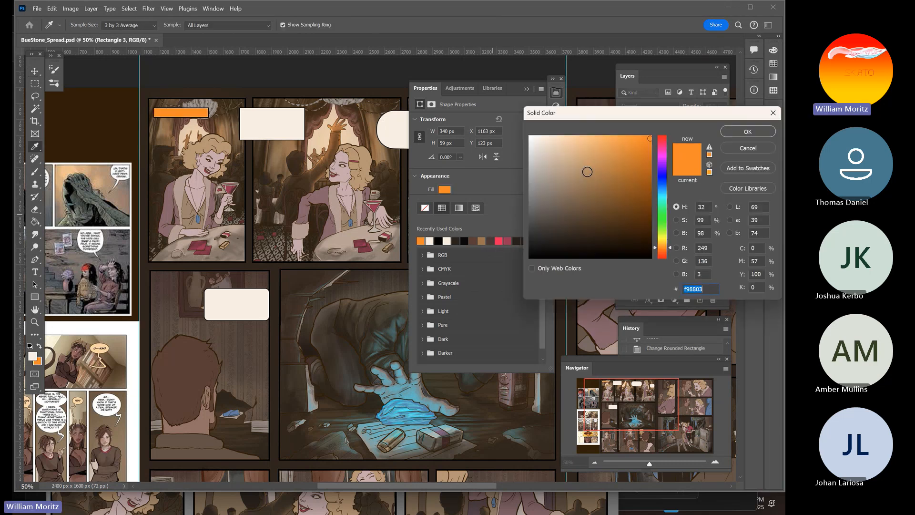
{"action": "left_click", "coordinate": [606, 182]}
{"action": "mouse_move", "coordinate": [604, 170]}
{"action": "left_mouse_down"}
{"action": "mouse_move", "coordinate": [595, 162]}
{"action": "mouse_move", "coordinate": [603, 155]}
{"action": "left_mouse_up"}
{"action": "left_click", "coordinate": [746, 131]}
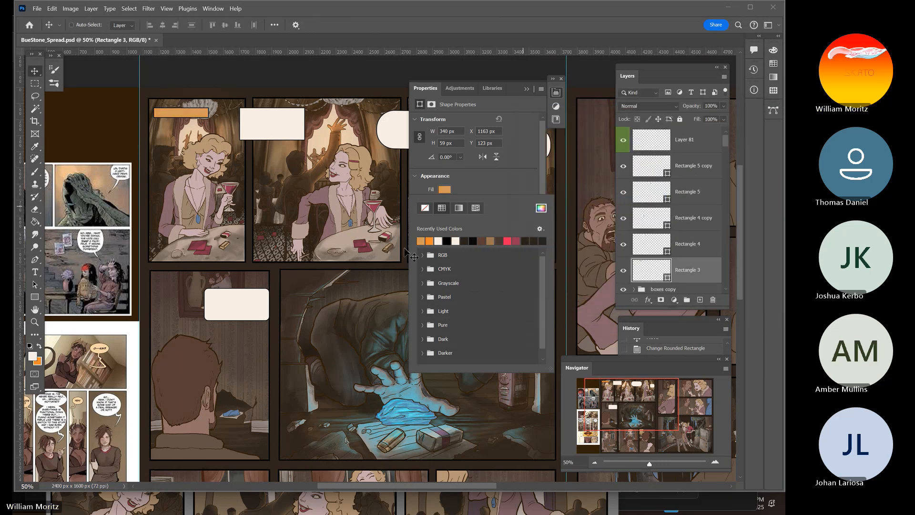
Lighten and desaturate the fill of Rectangle 3, the first panel's caption box, to the pale tan #d0a87a
{"action": "left_click", "coordinate": [541, 207]}
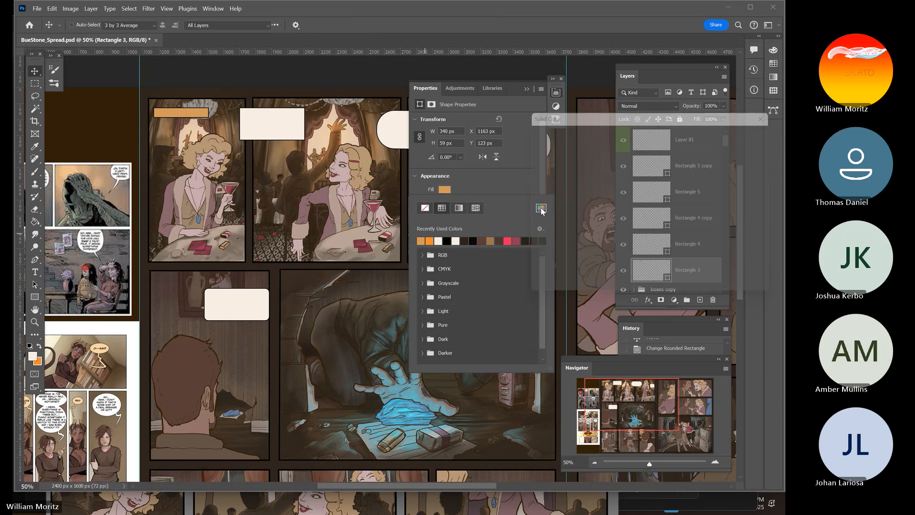
{"action": "left_click_drag", "start_coordinate": [604, 156], "coordinate": [578, 156]}
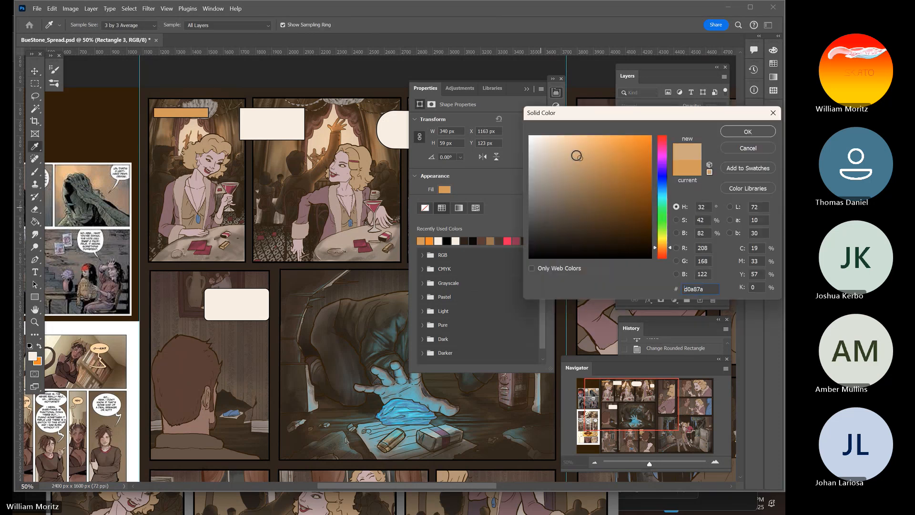
{"action": "left_click", "coordinate": [733, 133]}
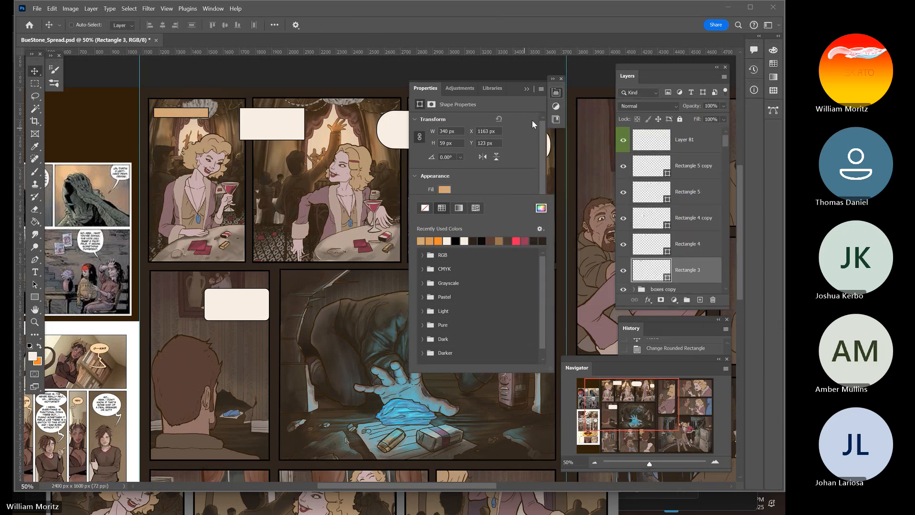
Fill Rectangle 4, the second panel's caption box, with the same recently used pale tan as the first caption
{"action": "left_click", "coordinate": [35, 83]}
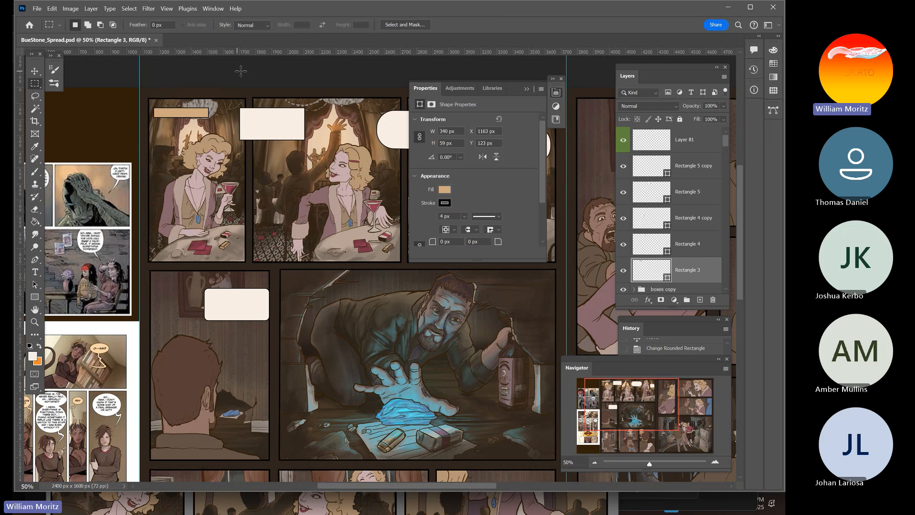
{"action": "key", "text": "v"}
{"action": "right_click", "coordinate": [271, 129]}
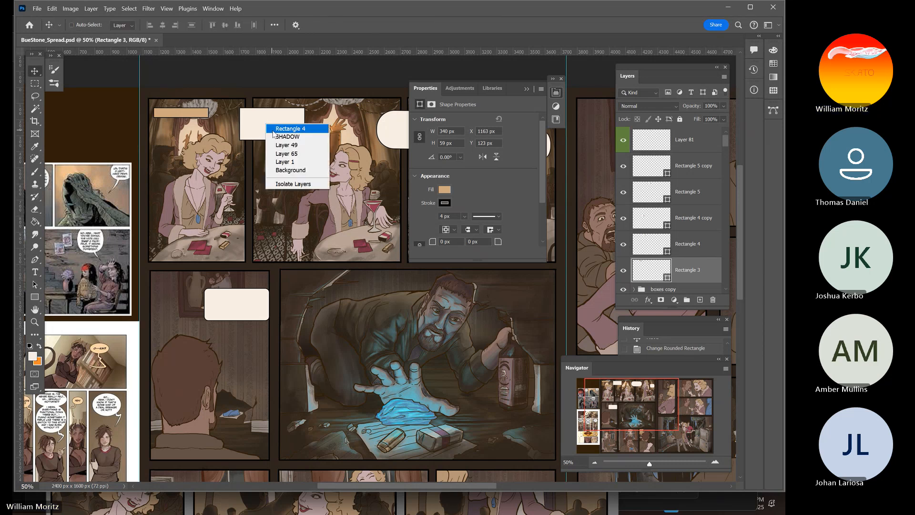
{"action": "left_click", "coordinate": [284, 129]}
{"action": "left_click", "coordinate": [444, 189]}
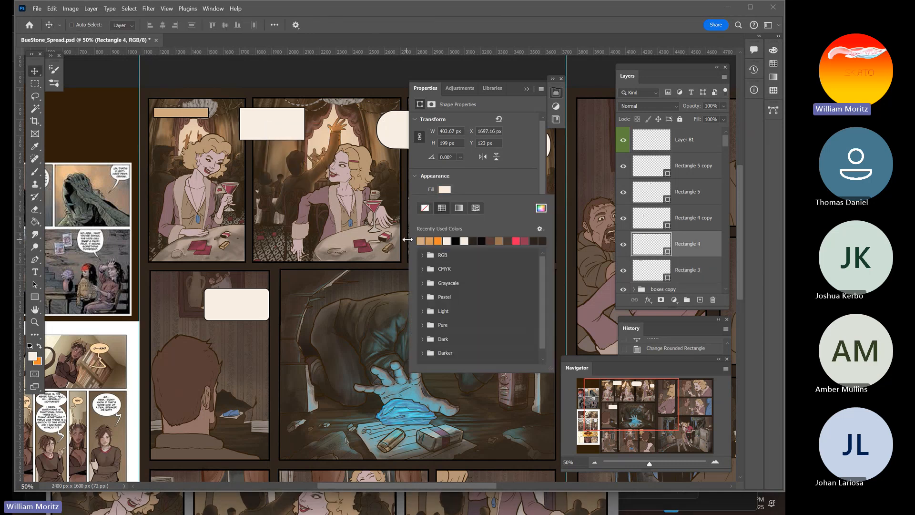
{"action": "left_click", "coordinate": [421, 241]}
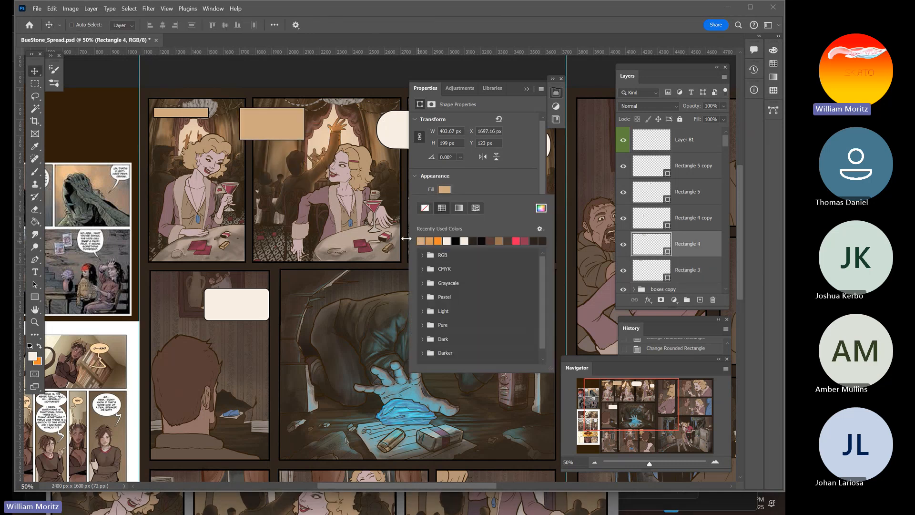
{"action": "left_click", "coordinate": [527, 90]}
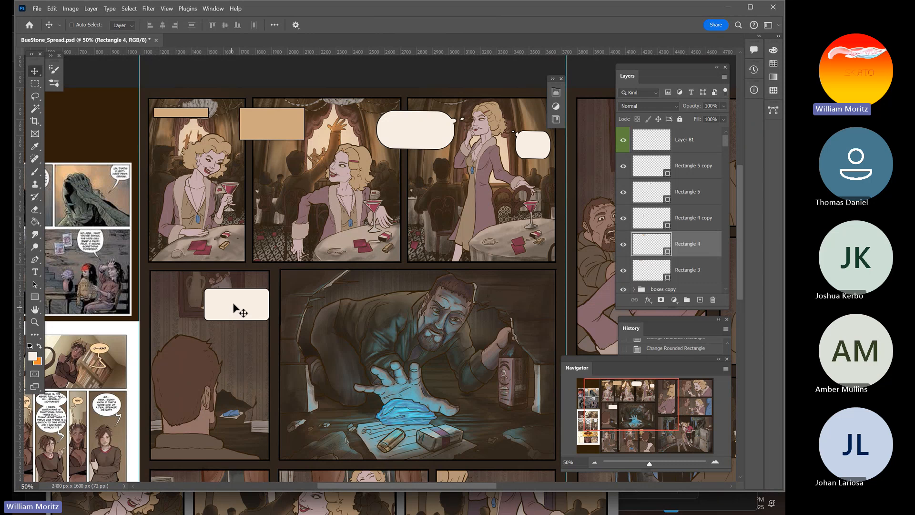
Try a recently used dark brown, then the greyish beige #bdaba5, as the fill of the Rectangle 5 thought balloon
{"action": "right_click", "coordinate": [405, 125]}
{"action": "left_click", "coordinate": [421, 125]}
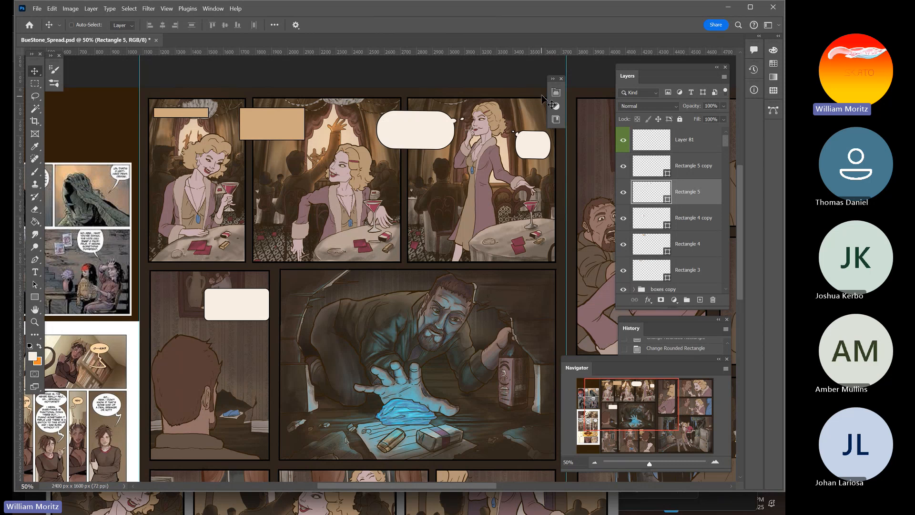
{"action": "left_click", "coordinate": [556, 93]}
{"action": "left_click", "coordinate": [443, 189]}
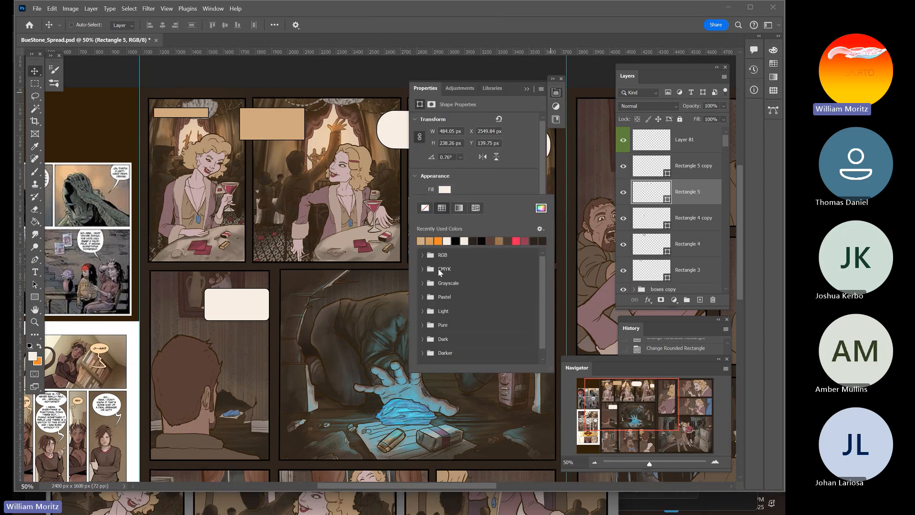
{"action": "left_click", "coordinate": [492, 240]}
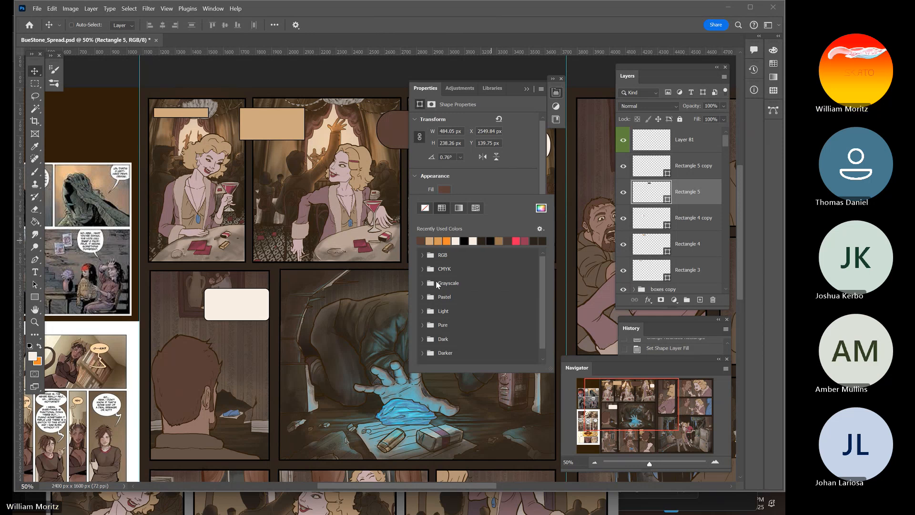
{"action": "left_click", "coordinate": [540, 210]}
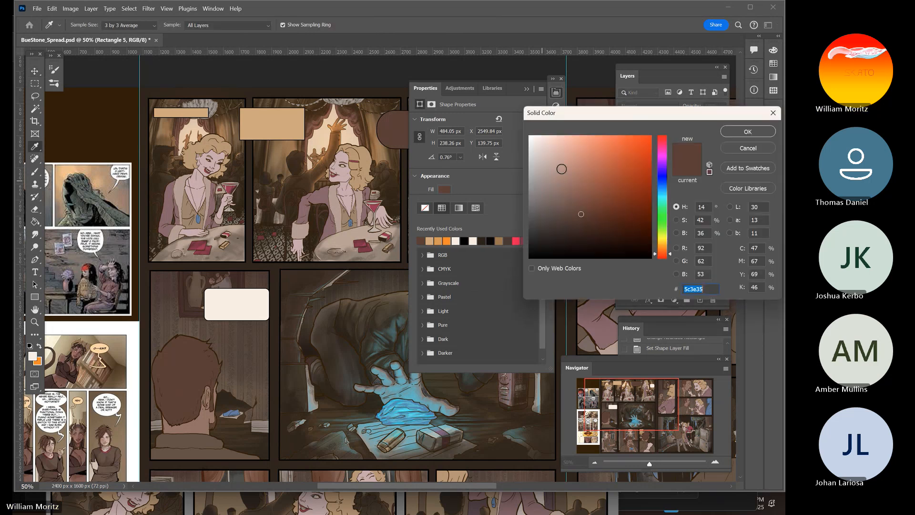
{"action": "mouse_move", "coordinate": [547, 168]}
{"action": "left_mouse_down"}
{"action": "mouse_move", "coordinate": [555, 158]}
{"action": "mouse_move", "coordinate": [539, 152]}
{"action": "mouse_move", "coordinate": [545, 167]}
{"action": "left_mouse_up"}
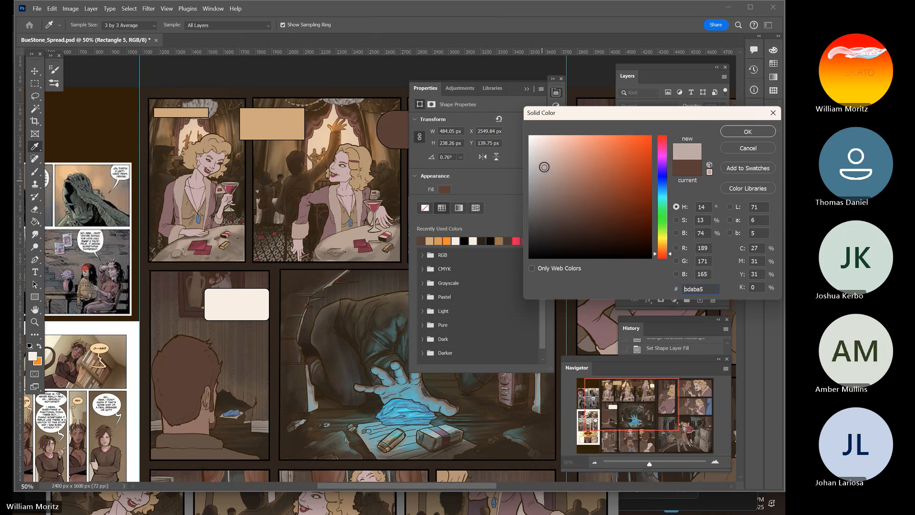
{"action": "left_click", "coordinate": [732, 133]}
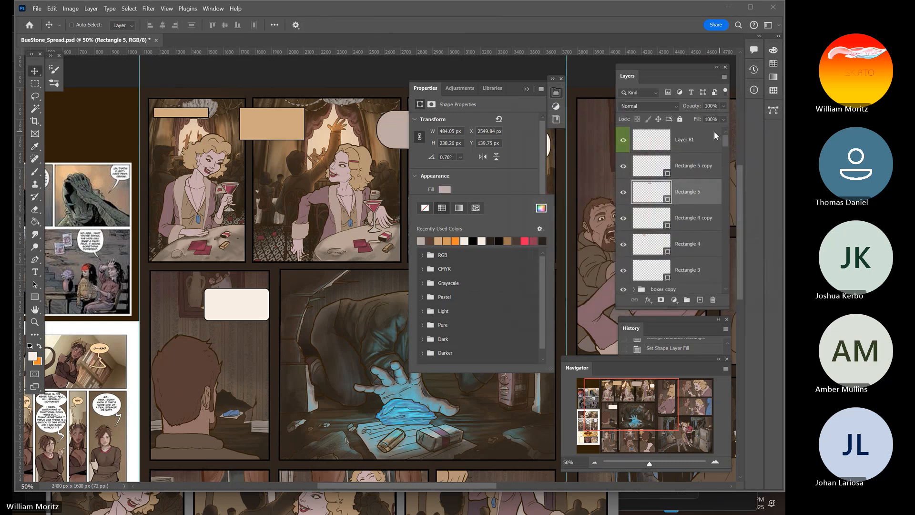
{"action": "left_click", "coordinate": [527, 89]}
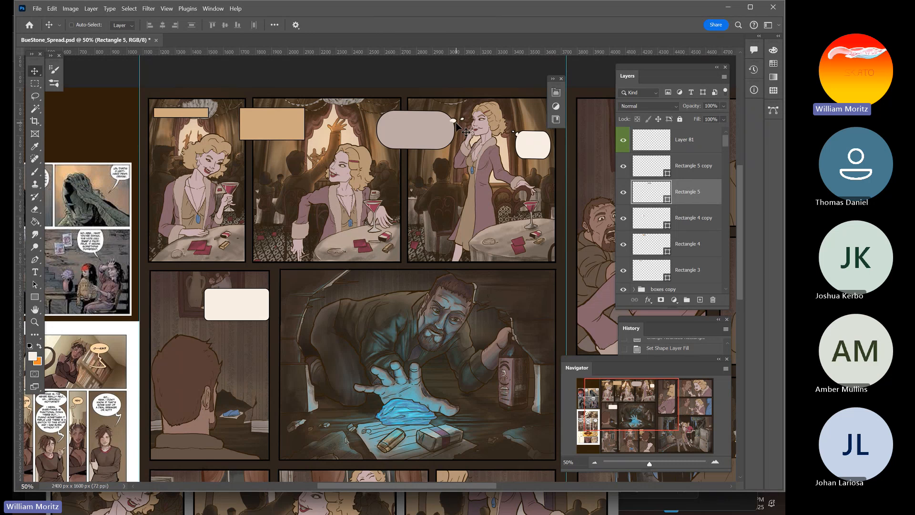
Try the lighter pinkish tint #eed4cc as the fill of the larger thought balloon, Rectangle 5
{"action": "right_click", "coordinate": [539, 143]}
{"action": "left_click", "coordinate": [554, 142]}
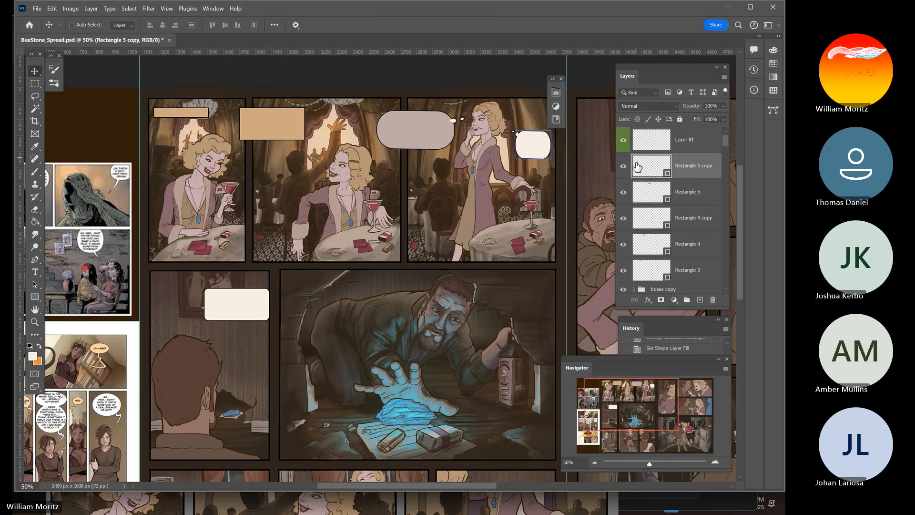
{"action": "left_click", "coordinate": [556, 91]}
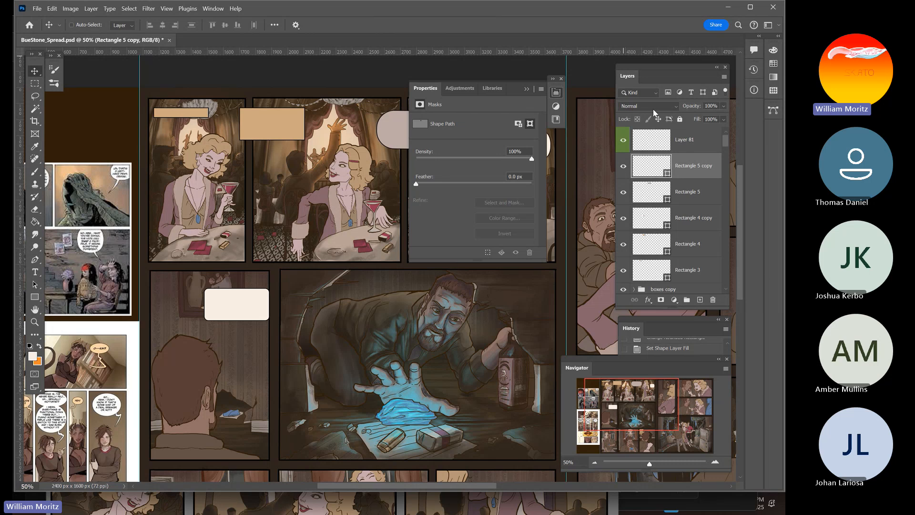
{"action": "left_click", "coordinate": [686, 192]}
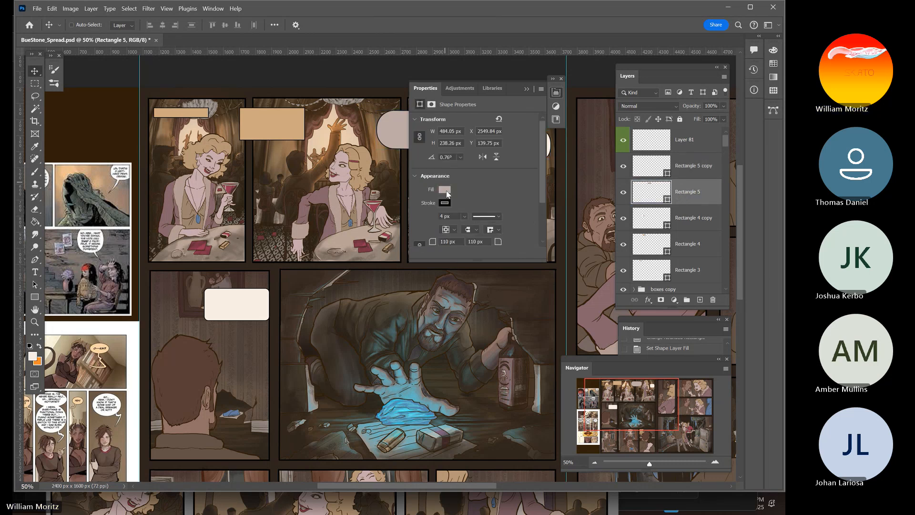
{"action": "left_click", "coordinate": [445, 190]}
{"action": "left_click_drag", "start_coordinate": [537, 156], "coordinate": [546, 143]}
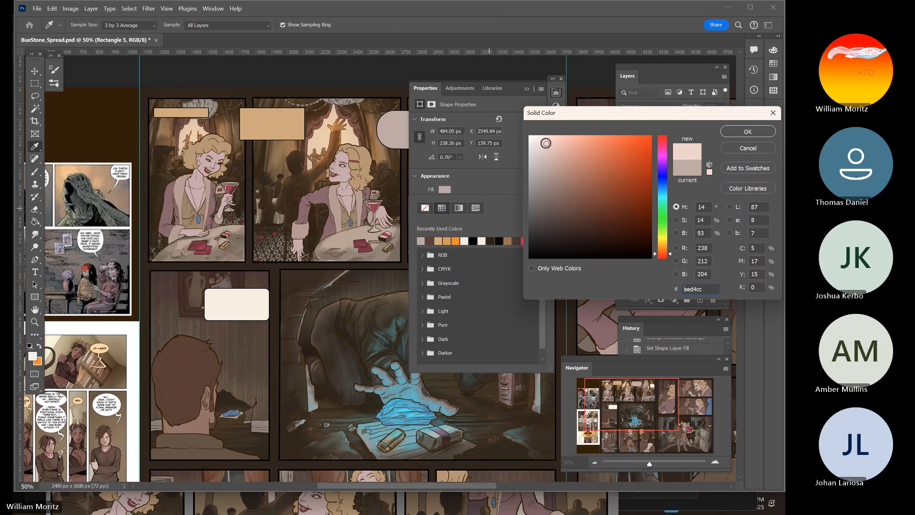
{"action": "left_click", "coordinate": [741, 132]}
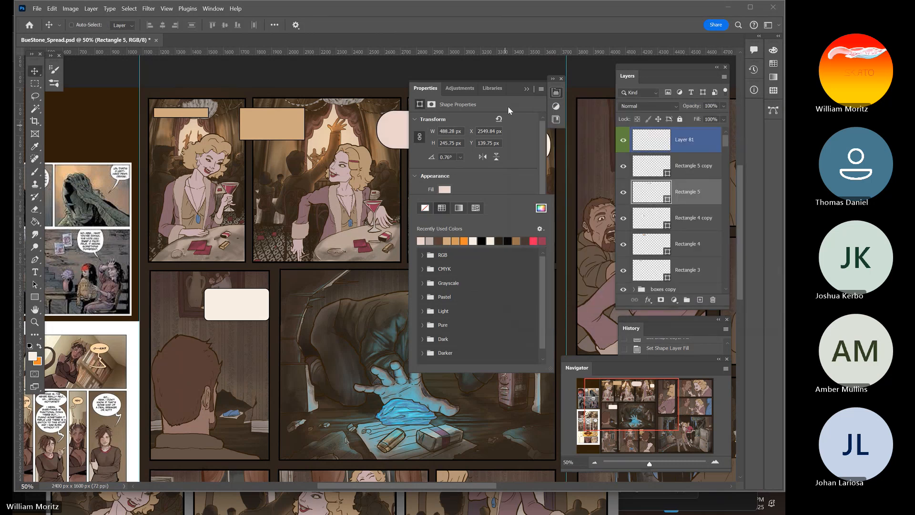
Undo the trial fill colors on the Rectangle 5 thought balloon
{"action": "left_click", "coordinate": [527, 89]}
{"action": "left_click", "coordinate": [527, 88]}
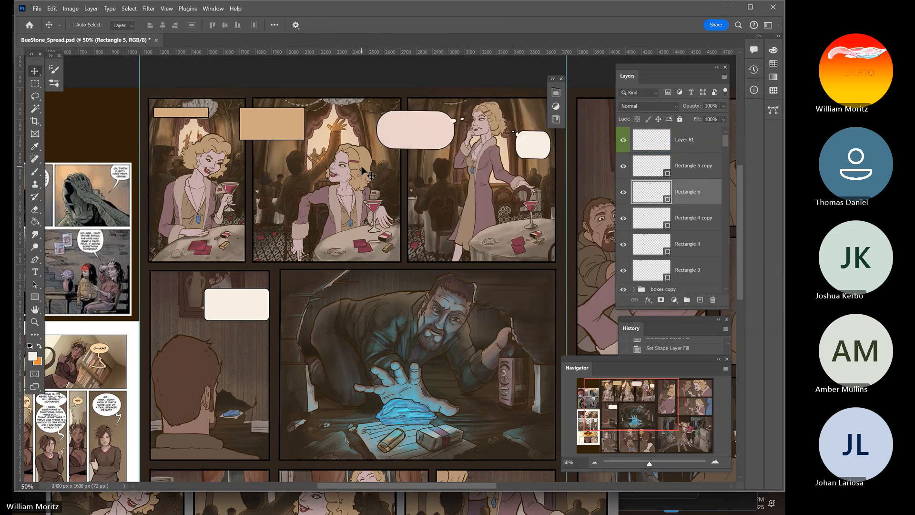
{"action": "key", "text": "ctrl+z"}
{"action": "key", "text": "ctrl+z"}
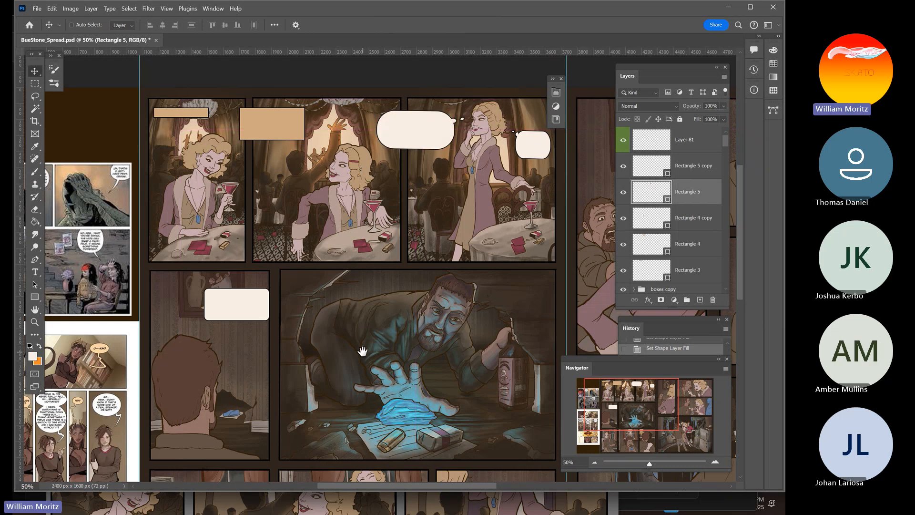
Examine the lower panels and the whole spread to judge how the balloons and caption boxes work together
{"action": "left_click_drag", "start_coordinate": [359, 341], "coordinate": [340, 225]}
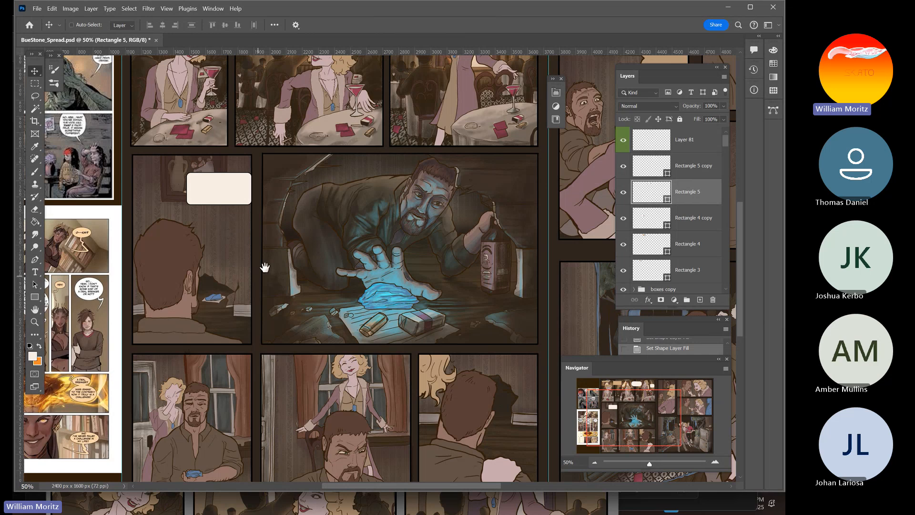
{"action": "left_click_drag", "start_coordinate": [265, 266], "coordinate": [300, 187]}
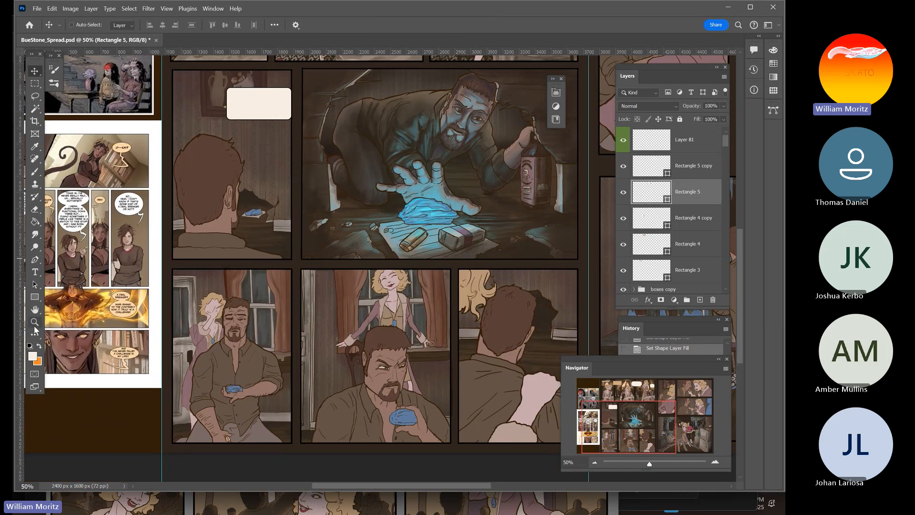
{"action": "key", "text": "z"}
{"action": "left_click", "coordinate": [368, 194], "text": "alt"}
{"action": "left_click", "coordinate": [391, 181], "text": "alt"}
{"action": "left_click_drag", "start_coordinate": [385, 161], "coordinate": [272, 227]}
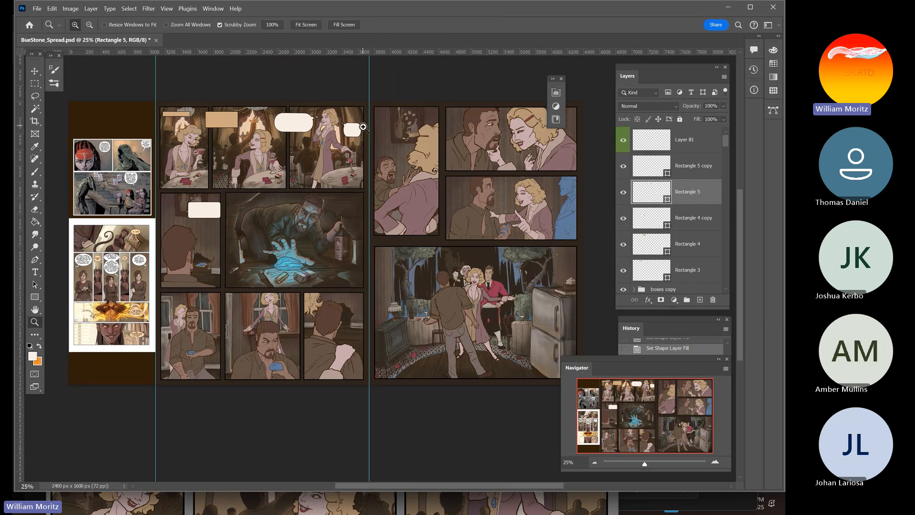
{"action": "left_click_drag", "start_coordinate": [320, 138], "coordinate": [371, 192]}
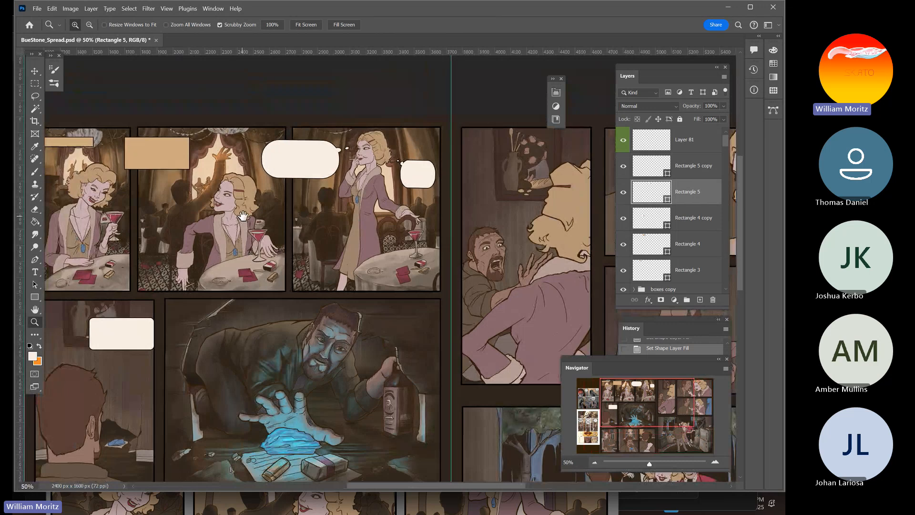
{"action": "left_click_drag", "start_coordinate": [244, 219], "coordinate": [333, 231]}
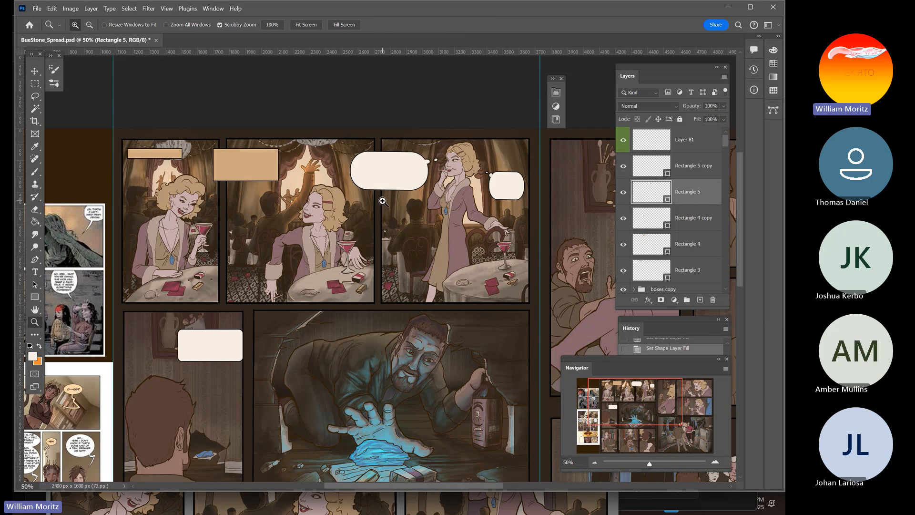
Duplicate the rounded Rectangle 4 copy box and move the duplicate below the original, overlapping the border with the crouching man's panel
{"action": "key", "text": "v"}
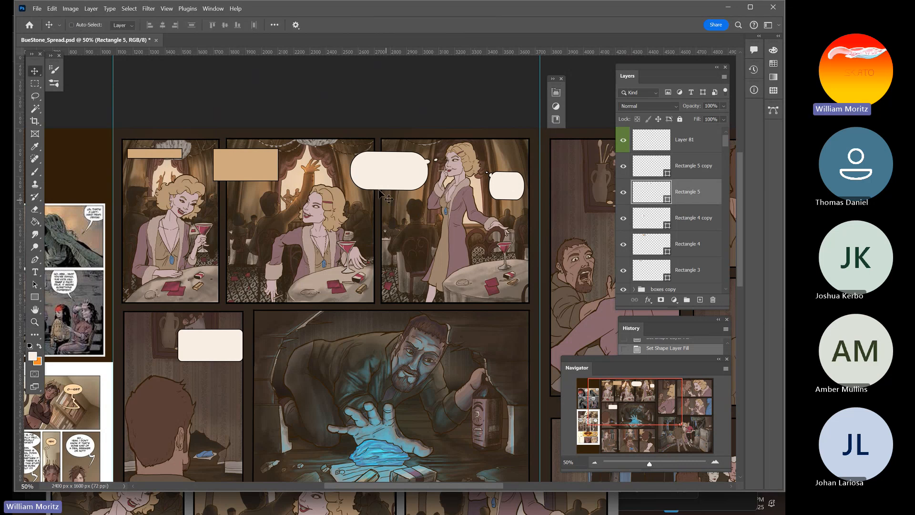
{"action": "key", "text": "space"}
{"action": "left_click_drag", "start_coordinate": [334, 272], "coordinate": [373, 199]}
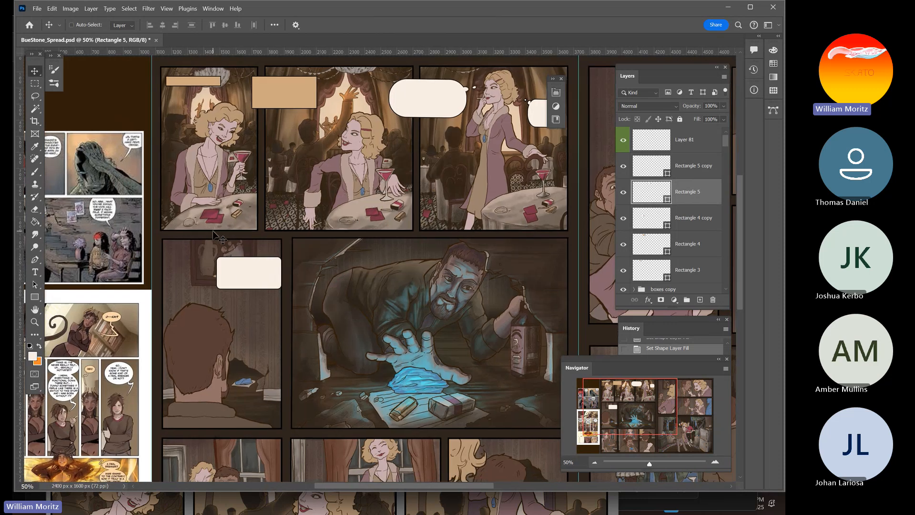
{"action": "right_click", "coordinate": [240, 276]}
{"action": "left_click", "coordinate": [270, 281]}
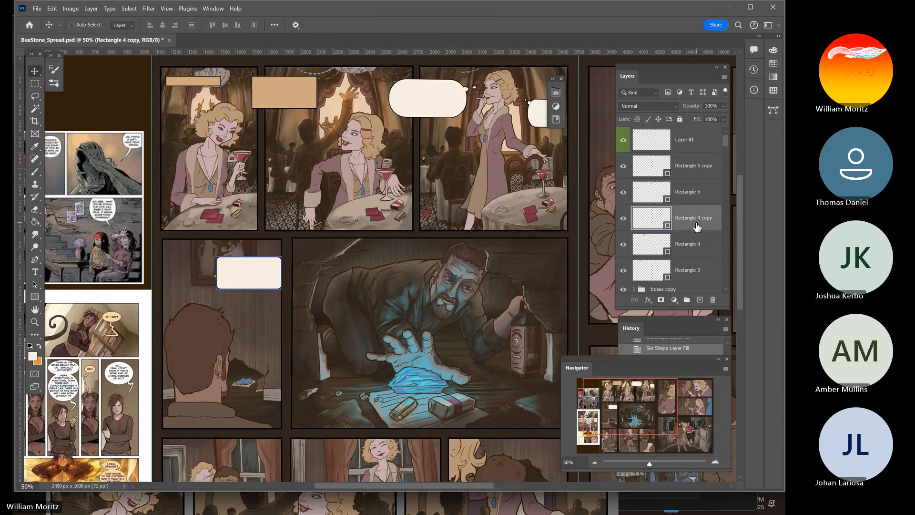
{"action": "right_click", "coordinate": [695, 216]}
{"action": "left_click", "coordinate": [647, 200]}
{"action": "key", "text": "Return"}
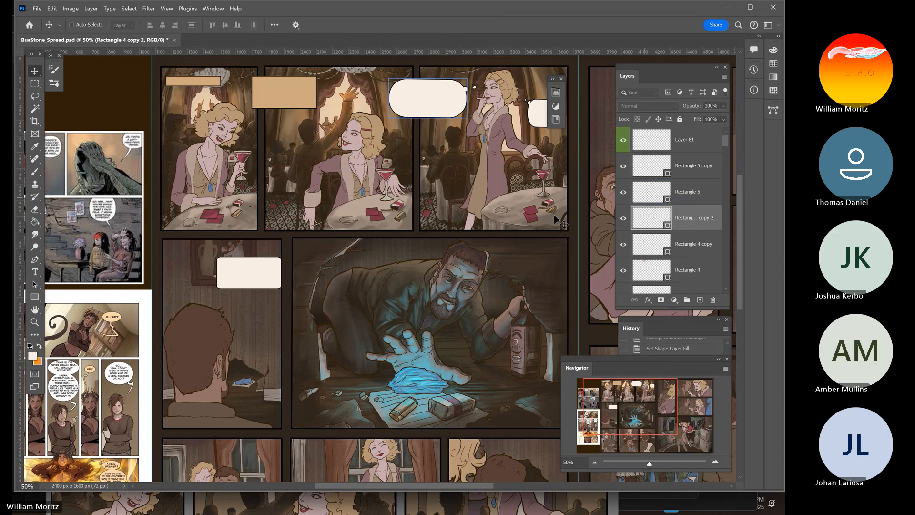
{"action": "left_click_drag", "start_coordinate": [271, 282], "coordinate": [292, 324]}
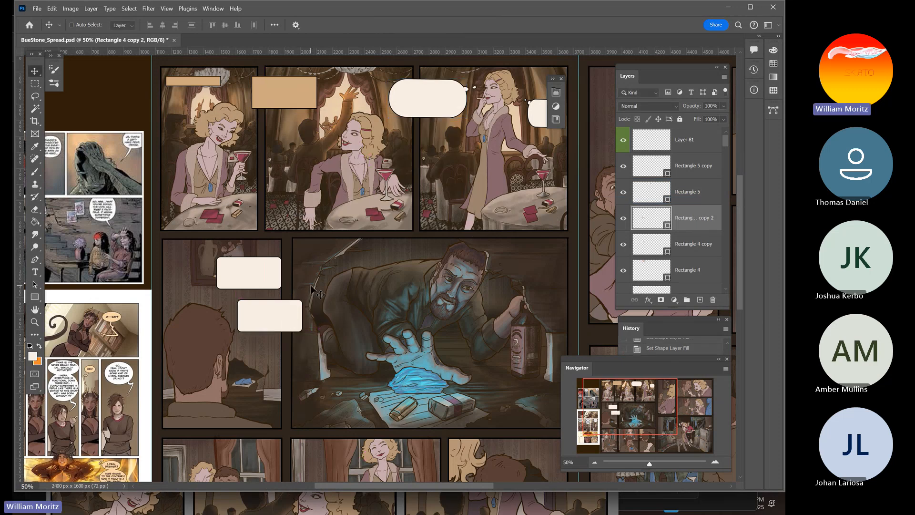
Scale the lower rounded box, Rectangle 4 copy 2, to about 95% width and 149% height
{"action": "key", "text": "ctrl+t"}
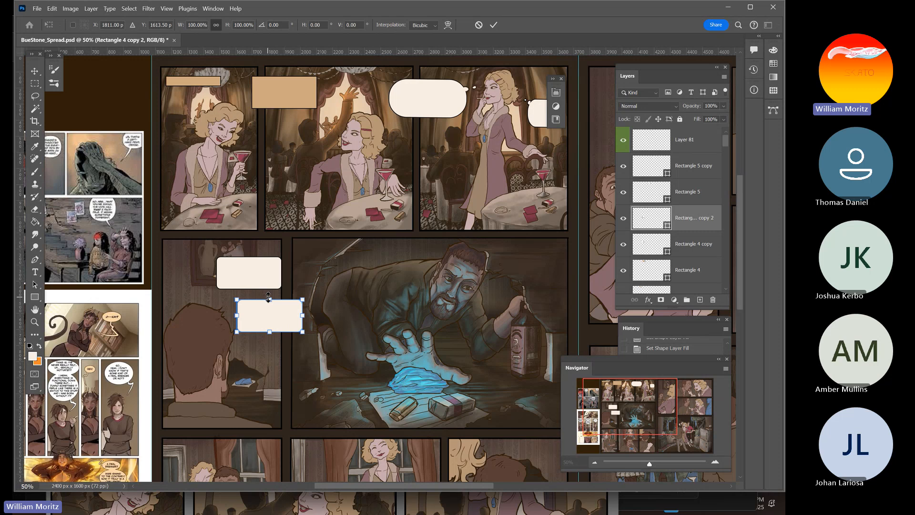
{"action": "left_click_drag", "start_coordinate": [268, 296], "coordinate": [269, 293]}
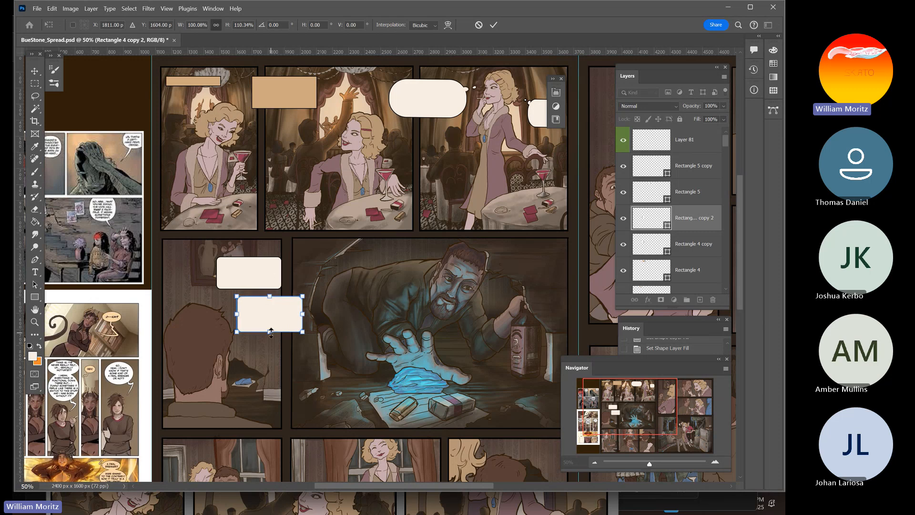
{"action": "left_click_drag", "start_coordinate": [271, 332], "coordinate": [274, 345]}
{"action": "left_click_drag", "start_coordinate": [238, 321], "coordinate": [241, 321]}
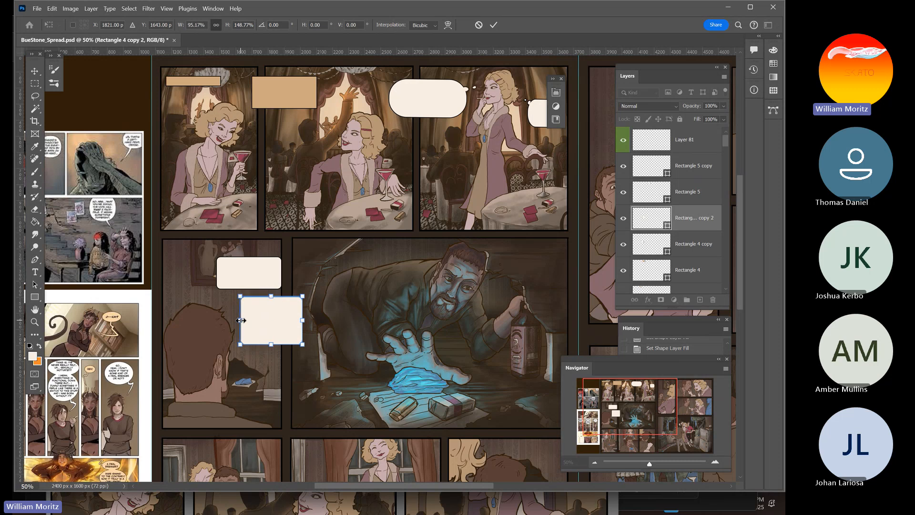
{"action": "key", "text": "Return"}
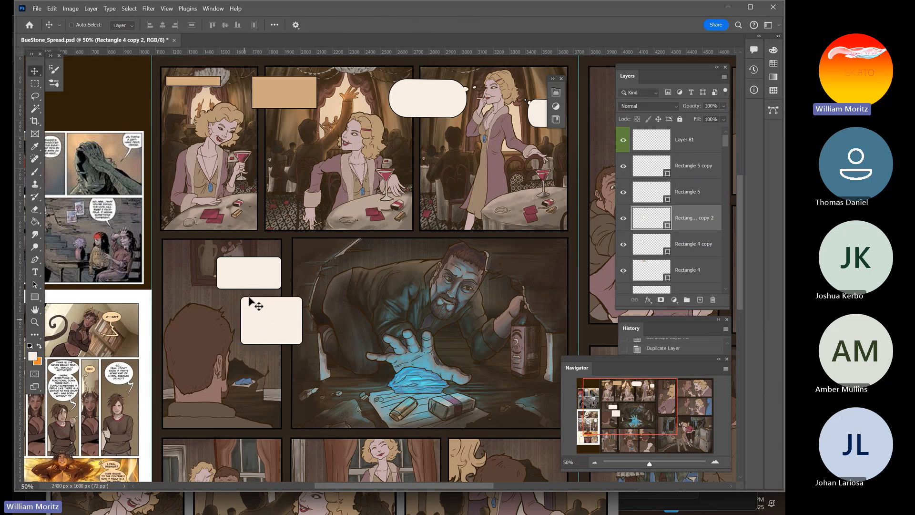
On Layer 81, brush two short curved black lines joining the upper rounded box to the lower one as a connector outline
{"action": "left_click", "coordinate": [35, 322]}
{"action": "left_click", "coordinate": [260, 304]}
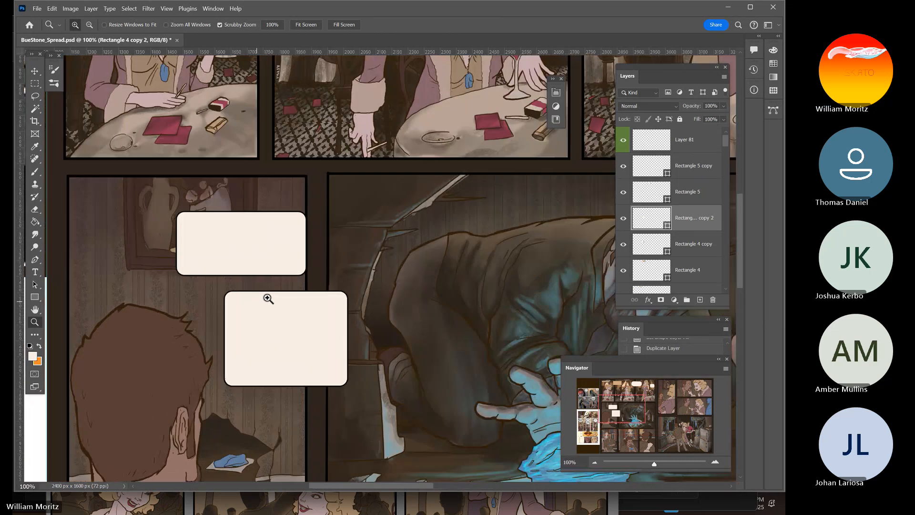
{"action": "left_click", "coordinate": [646, 147]}
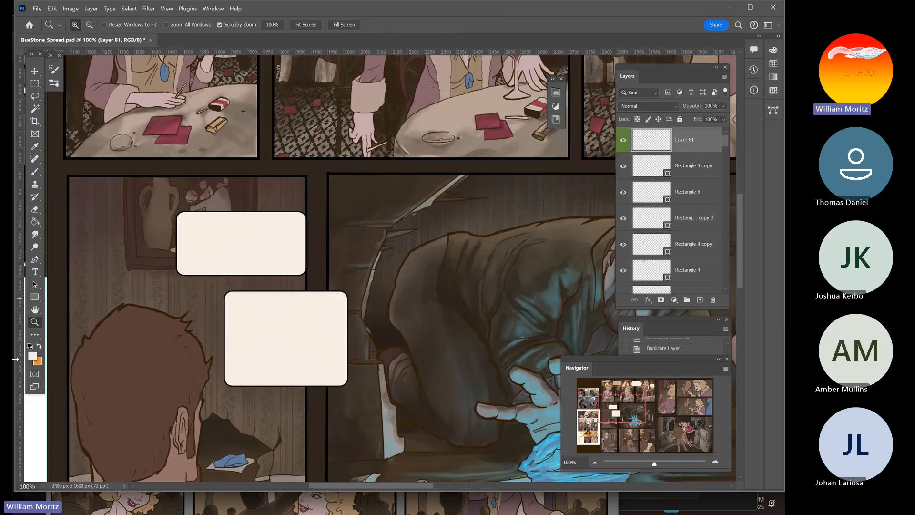
{"action": "left_click", "coordinate": [218, 302]}
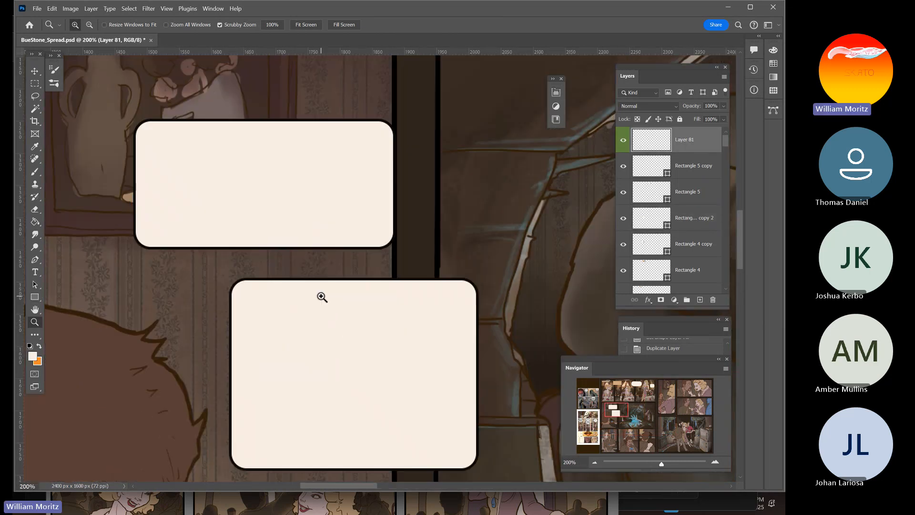
{"action": "key", "text": "b"}
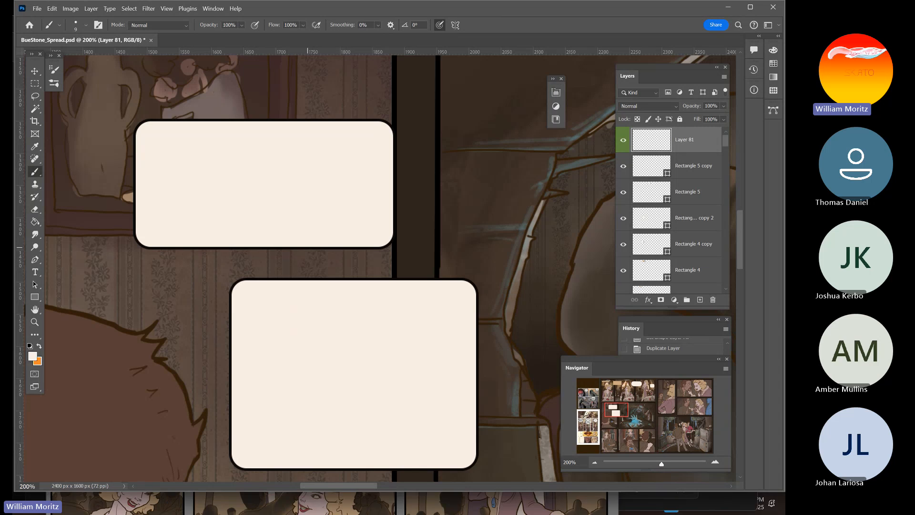
{"action": "left_click_drag", "start_coordinate": [287, 247], "coordinate": [309, 273]}
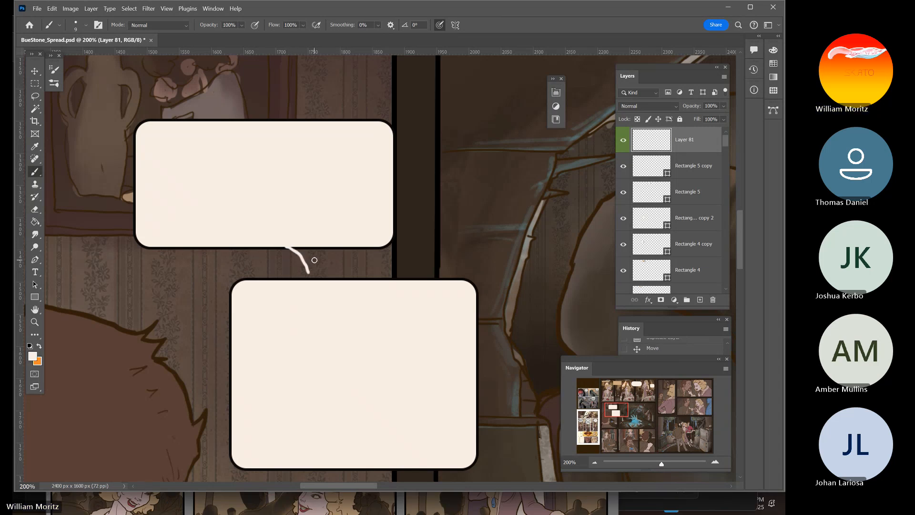
{"action": "key", "text": "ctrl+z"}
{"action": "key", "text": "i"}
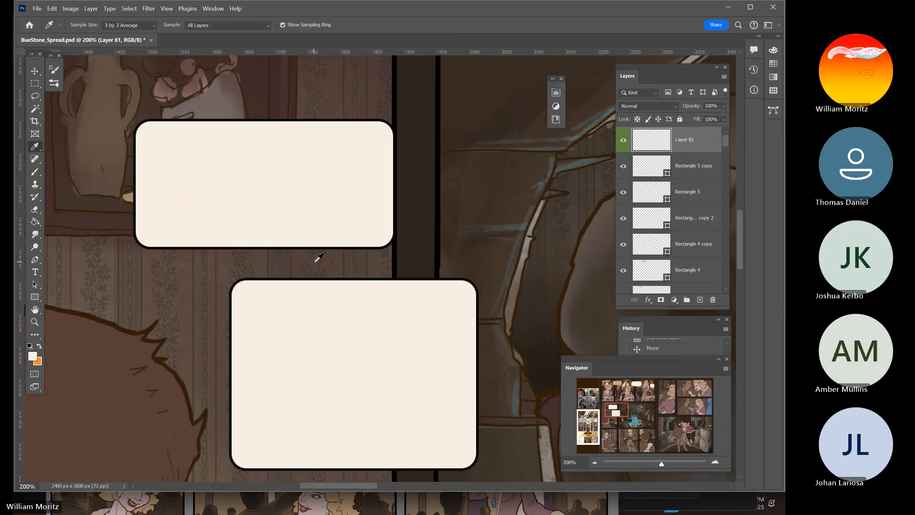
{"action": "left_click", "coordinate": [396, 253]}
{"action": "key", "text": "b"}
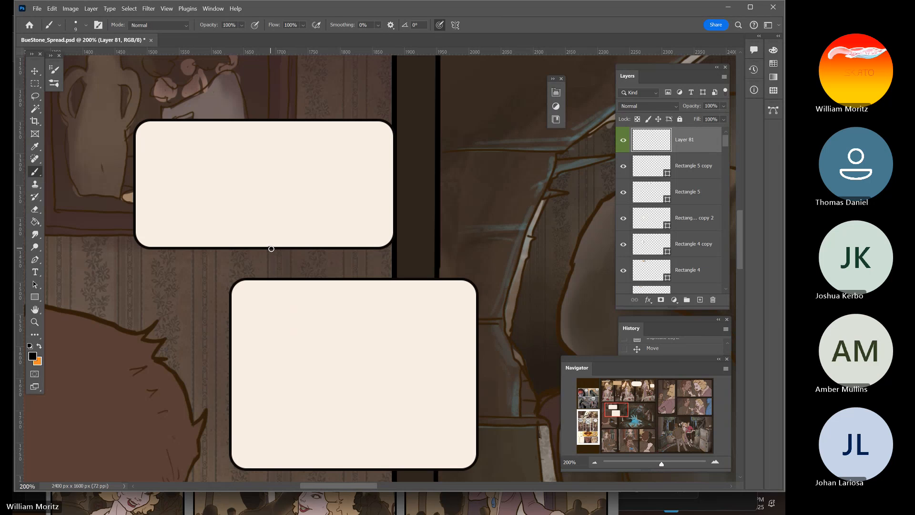
{"action": "left_click_drag", "start_coordinate": [271, 249], "coordinate": [286, 273]}
{"action": "key", "text": "ctrl+z"}
{"action": "left_click_drag", "start_coordinate": [254, 251], "coordinate": [265, 275]}
{"action": "key", "text": "ctrl+z"}
Brush a jagged black tail outline from the lower box's bottom edge down toward the hole in the wall
{"action": "left_click_drag", "start_coordinate": [418, 280], "coordinate": [476, 137]}
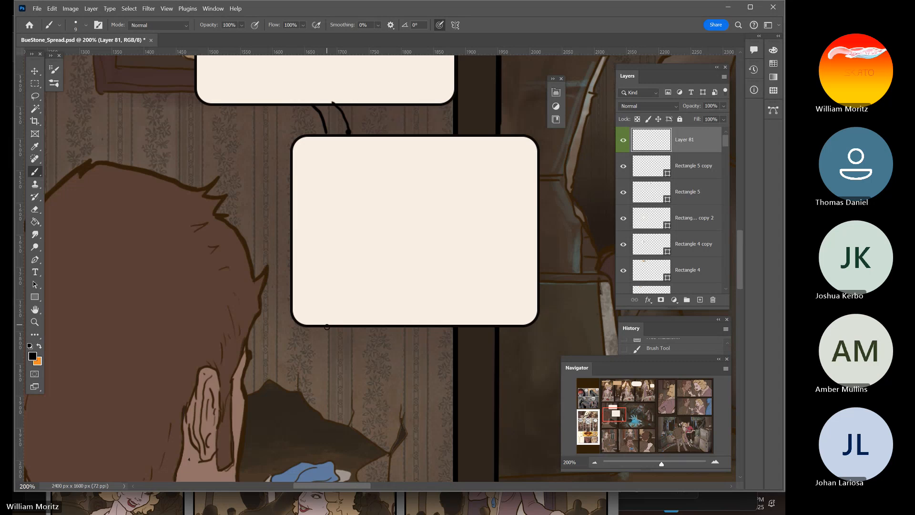
{"action": "left_click_drag", "start_coordinate": [327, 327], "coordinate": [310, 359]}
{"action": "key", "text": "ctrl+z"}
{"action": "mouse_move", "coordinate": [328, 326]}
{"action": "left_mouse_down"}
{"action": "mouse_move", "coordinate": [277, 403]}
{"action": "mouse_move", "coordinate": [331, 370]}
{"action": "mouse_move", "coordinate": [352, 325]}
{"action": "left_mouse_up"}
{"action": "key", "text": "ctrl+z"}
{"action": "mouse_move", "coordinate": [327, 326]}
{"action": "left_mouse_down"}
{"action": "mouse_move", "coordinate": [320, 354]}
{"action": "mouse_move", "coordinate": [276, 400]}
{"action": "mouse_move", "coordinate": [316, 380]}
{"action": "mouse_move", "coordinate": [352, 332]}
{"action": "left_mouse_up"}
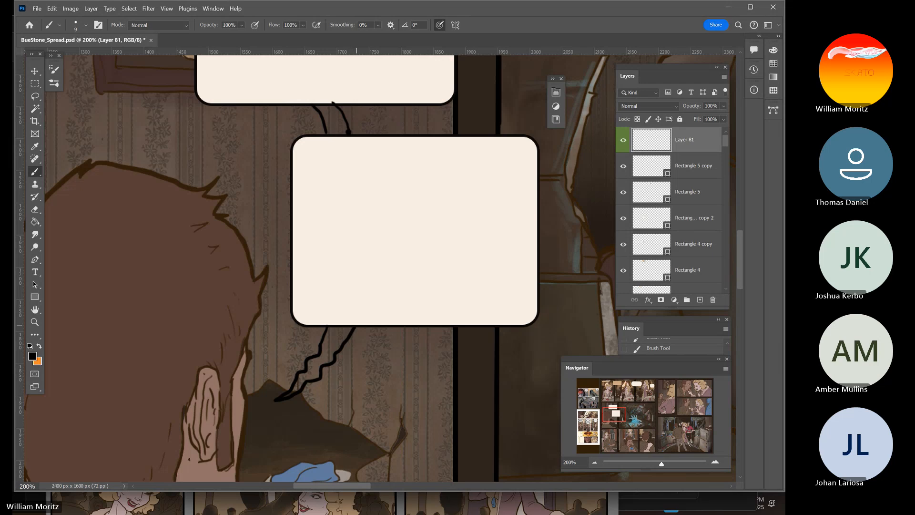
{"action": "key", "text": "ctrl+z"}
{"action": "left_click_drag", "start_coordinate": [306, 381], "coordinate": [365, 326]}
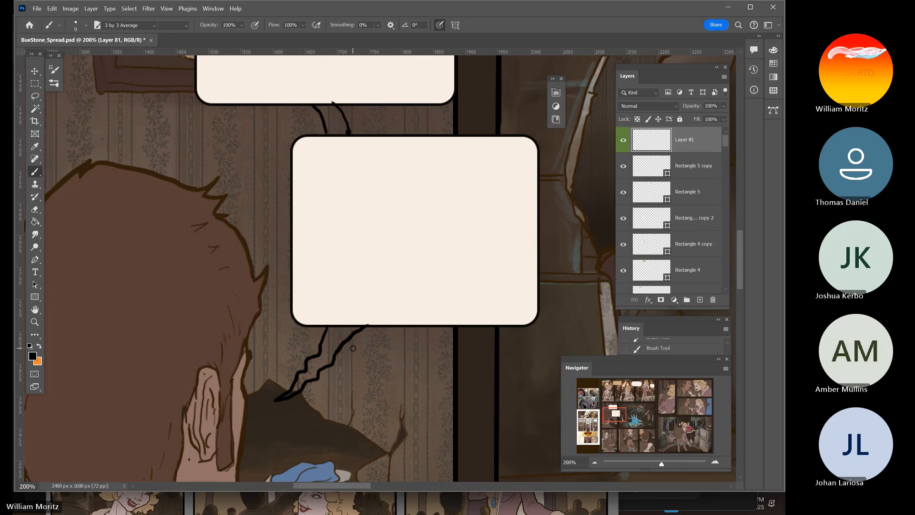
Fill the jagged tail with the box's sampled cream color, covering the border where they meet and enlarging the brush to 15
{"action": "left_click", "coordinate": [357, 264], "text": "alt"}
{"action": "left_click_drag", "start_coordinate": [360, 326], "coordinate": [318, 366]}
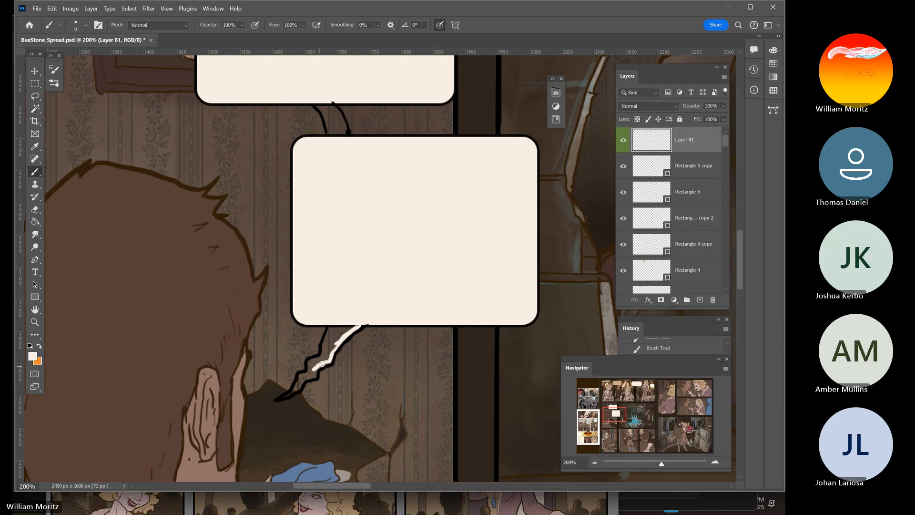
{"action": "mouse_move", "coordinate": [355, 325]}
{"action": "left_mouse_down"}
{"action": "mouse_move", "coordinate": [333, 329]}
{"action": "mouse_move", "coordinate": [336, 320]}
{"action": "mouse_move", "coordinate": [323, 357]}
{"action": "mouse_move", "coordinate": [297, 389]}
{"action": "left_mouse_up"}
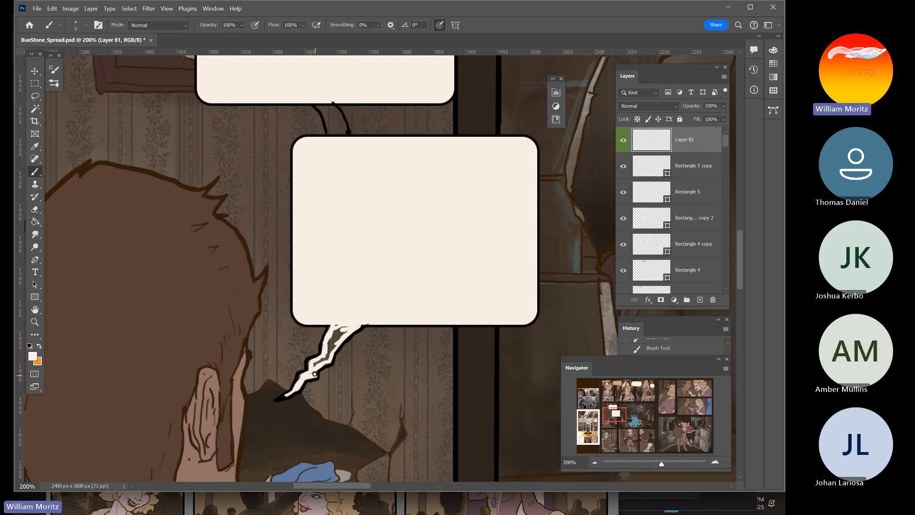
{"action": "mouse_move", "coordinate": [315, 363]}
{"action": "left_mouse_down"}
{"action": "mouse_move", "coordinate": [327, 359]}
{"action": "mouse_move", "coordinate": [340, 324]}
{"action": "mouse_move", "coordinate": [332, 350]}
{"action": "left_mouse_up"}
{"action": "key", "text": "bracketright"}
{"action": "key", "text": "bracketright"}
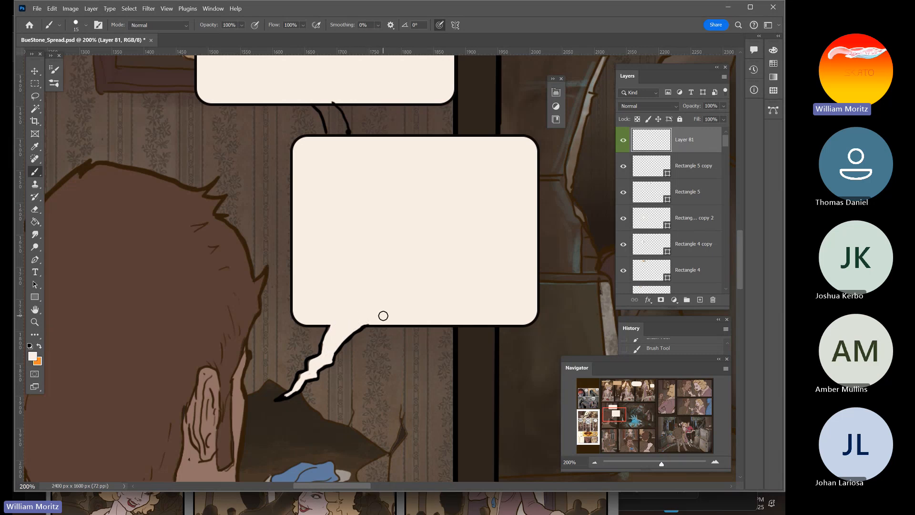
Paint the connector between the two boxes cream, covering the box borders inside its black outlines
{"action": "mouse_move", "coordinate": [325, 107]}
{"action": "left_mouse_down"}
{"action": "mouse_move", "coordinate": [332, 138]}
{"action": "mouse_move", "coordinate": [340, 134]}
{"action": "left_mouse_up"}
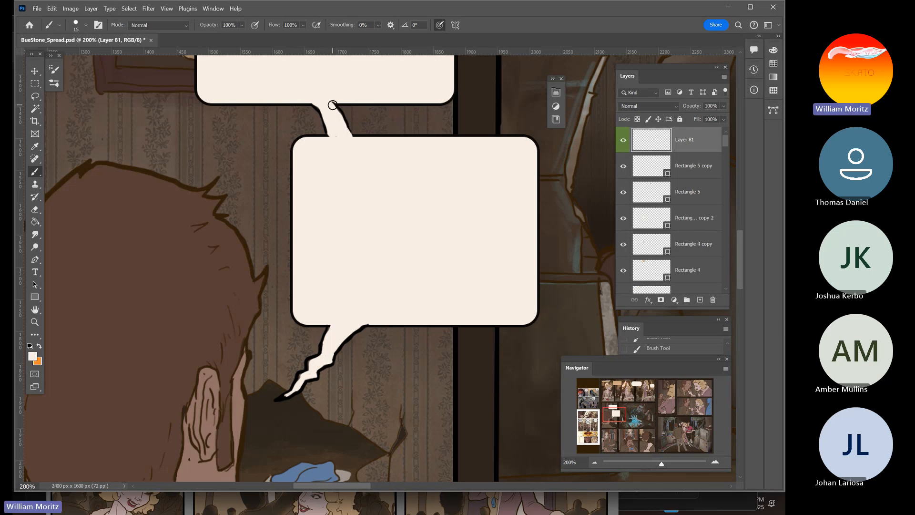
{"action": "key", "text": "ctrl+z"}
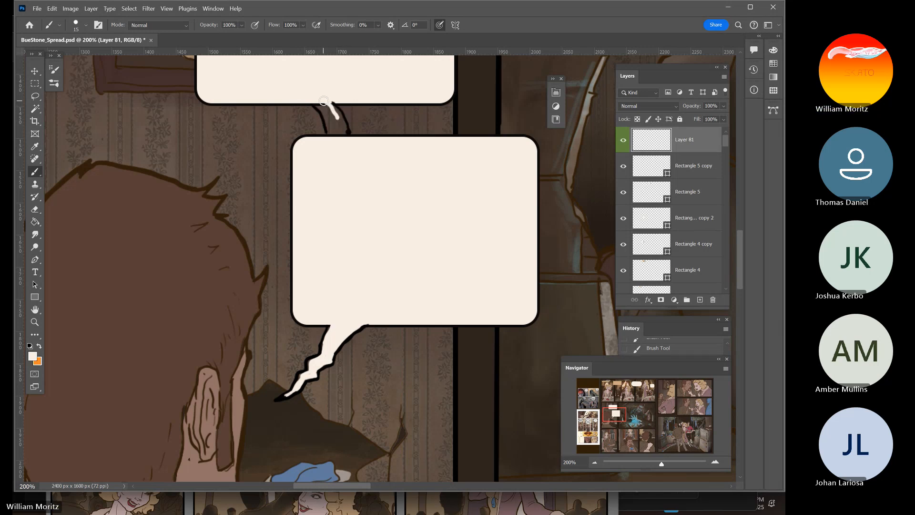
{"action": "left_click_drag", "start_coordinate": [325, 101], "coordinate": [343, 126]}
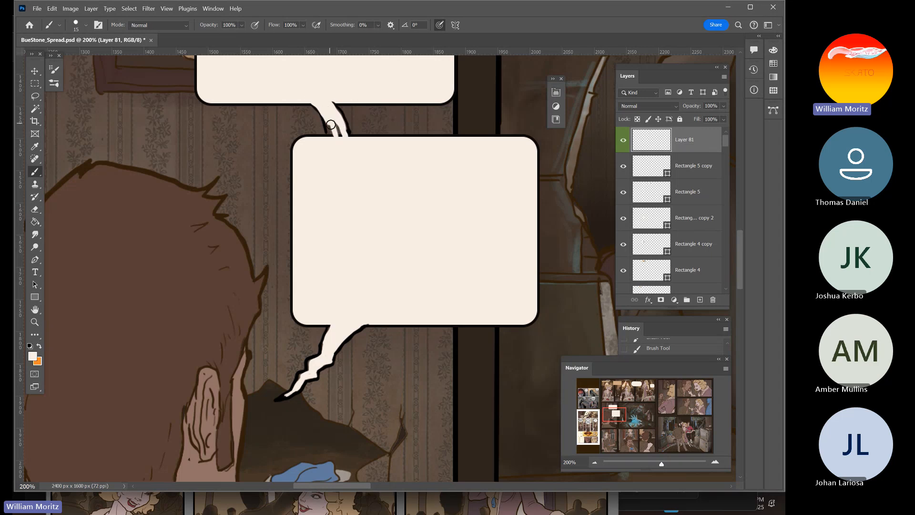
{"action": "mouse_move", "coordinate": [331, 143]}
{"action": "left_mouse_down"}
{"action": "mouse_move", "coordinate": [331, 117]}
{"action": "mouse_move", "coordinate": [342, 145]}
{"action": "mouse_move", "coordinate": [324, 103]}
{"action": "left_mouse_up"}
Examine the connected speech balloons at page scale and against the neighboring panels
{"action": "left_click", "coordinate": [35, 322]}
{"action": "left_click", "coordinate": [357, 259], "text": "alt"}
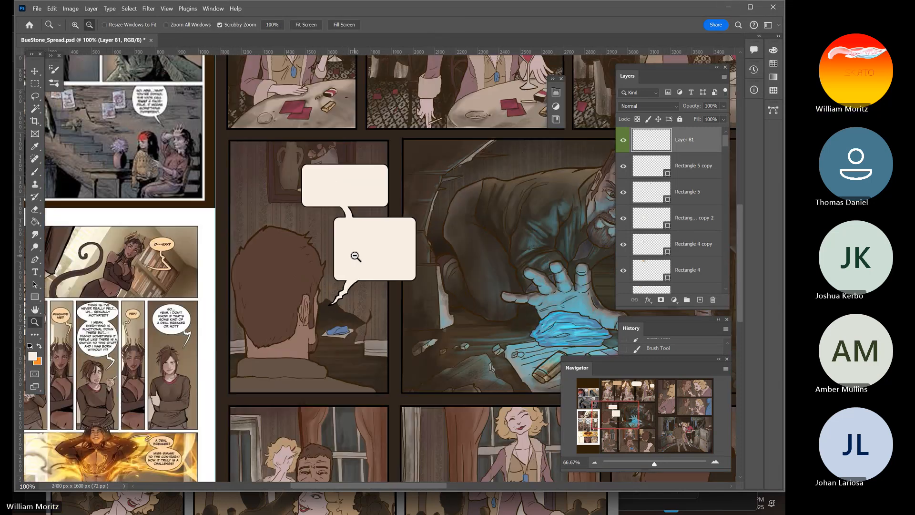
{"action": "left_click", "coordinate": [362, 256], "text": "alt"}
{"action": "left_click", "coordinate": [396, 237], "text": "alt"}
{"action": "left_click_drag", "start_coordinate": [445, 198], "coordinate": [336, 209]}
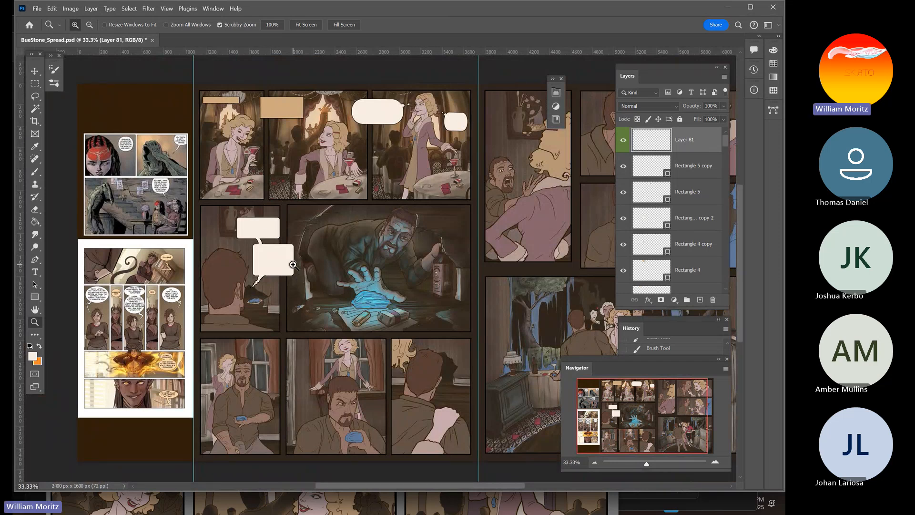
{"action": "left_click", "coordinate": [293, 265]}
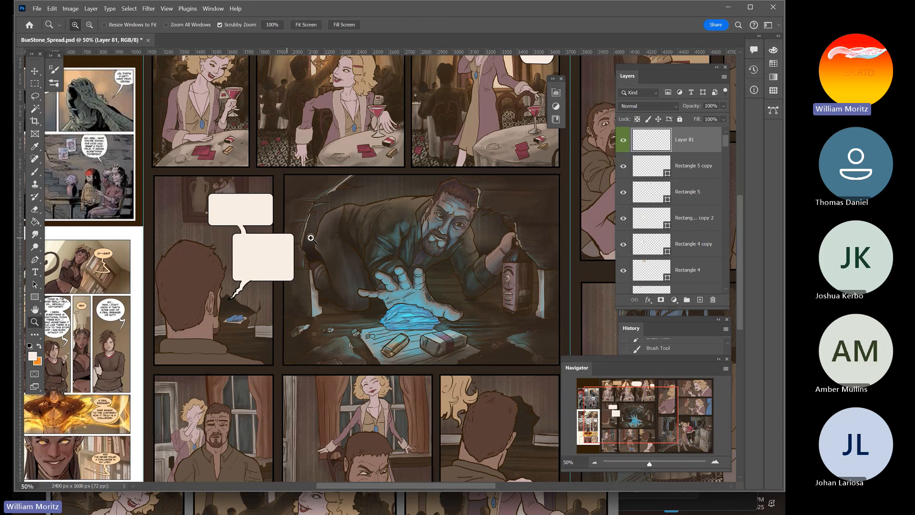
{"action": "left_click_drag", "start_coordinate": [313, 262], "coordinate": [276, 263]}
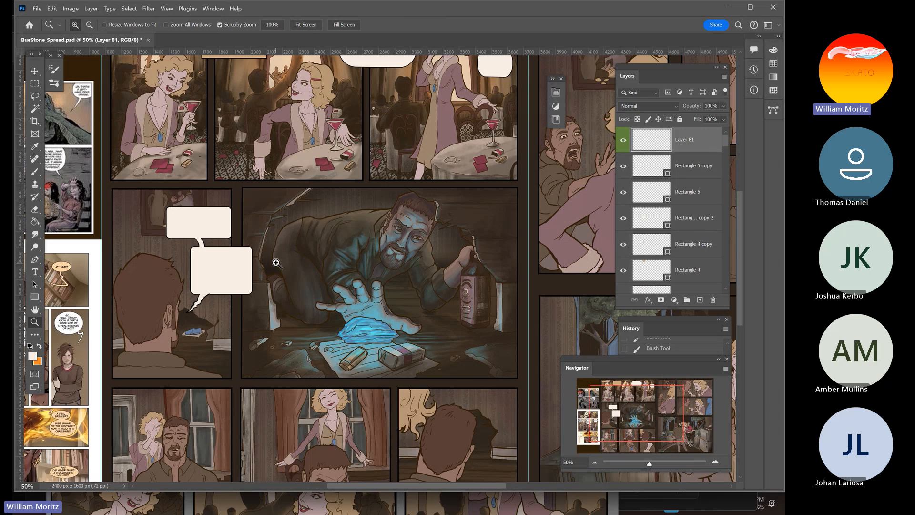
{"action": "left_click_drag", "start_coordinate": [380, 170], "coordinate": [331, 235]}
Duplicate the larger thought balloon, Rectangle 5
{"action": "key", "text": "v"}
{"action": "right_click", "coordinate": [336, 127]}
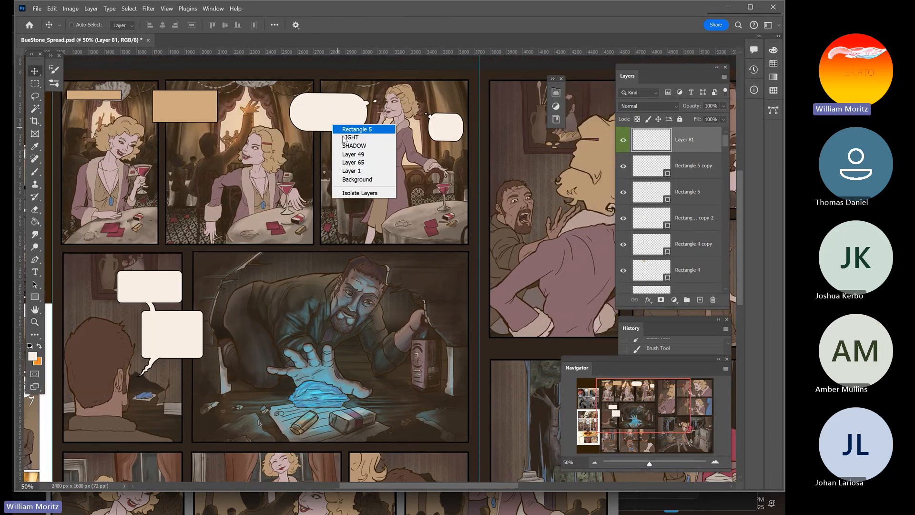
{"action": "left_click", "coordinate": [354, 129]}
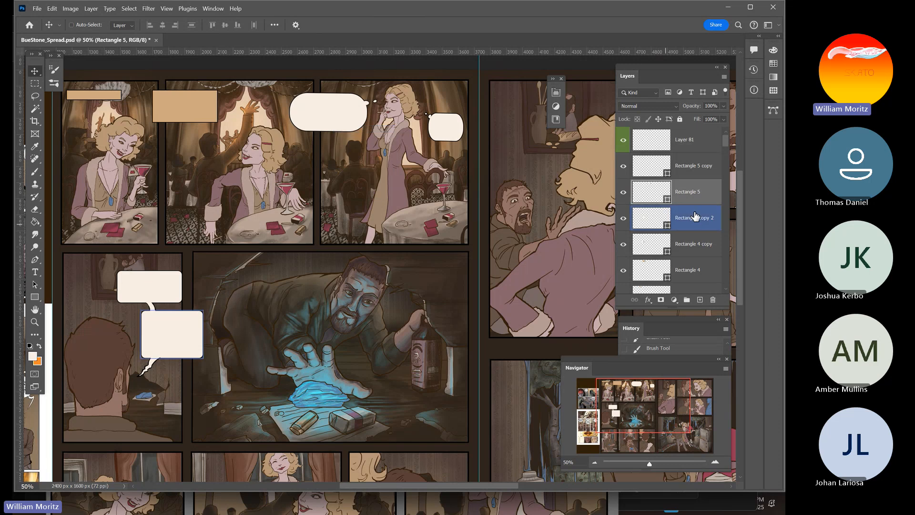
{"action": "right_click", "coordinate": [708, 188]}
{"action": "left_click", "coordinate": [663, 201]}
{"action": "key", "text": "Return"}
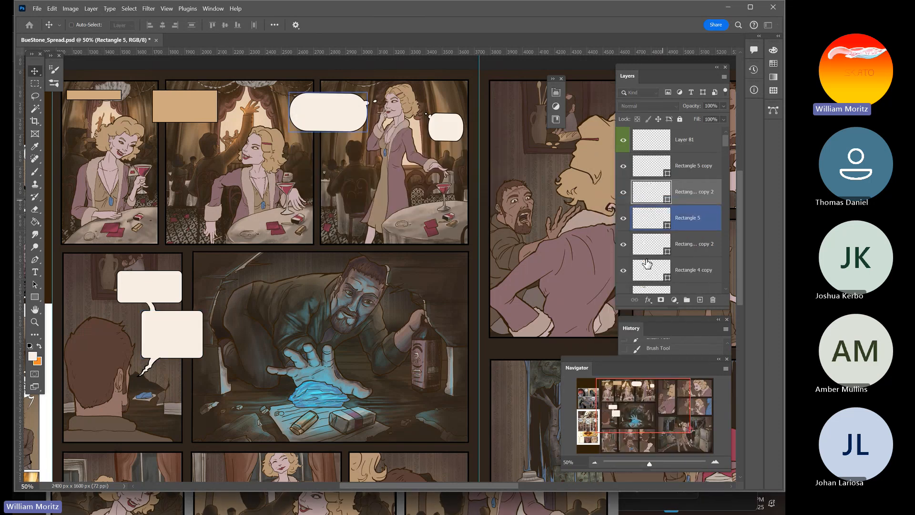
Move the duplicated balloon to the upper-right corner of the crouching man's panel, making it narrower and taller and nudging it slightly right
{"action": "left_click_drag", "start_coordinate": [342, 109], "coordinate": [304, 322]}
{"action": "left_click_drag", "start_coordinate": [253, 384], "coordinate": [398, 282]}
{"action": "key", "text": "ctrl+t"}
{"action": "key", "text": "Return"}
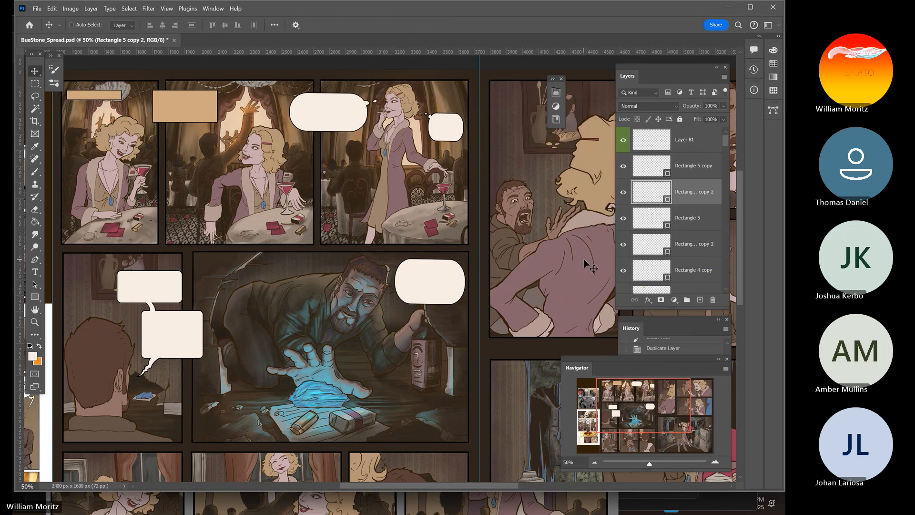
{"action": "key", "text": "Right"}
{"action": "key", "text": "Right"}
{"action": "key", "text": "Right"}
{"action": "key", "text": "Right"}
{"action": "key", "text": "Right"}
{"action": "key", "text": "Right"}
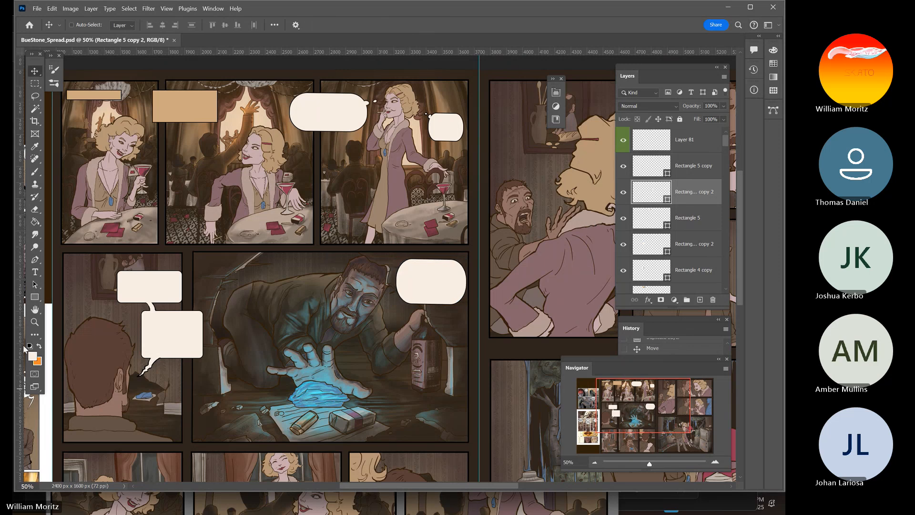
On Layer 81, ready the Brush with black sampled from the border above the balloon in the crouching man's panel
{"action": "left_click", "coordinate": [34, 322]}
{"action": "left_click", "coordinate": [428, 276]}
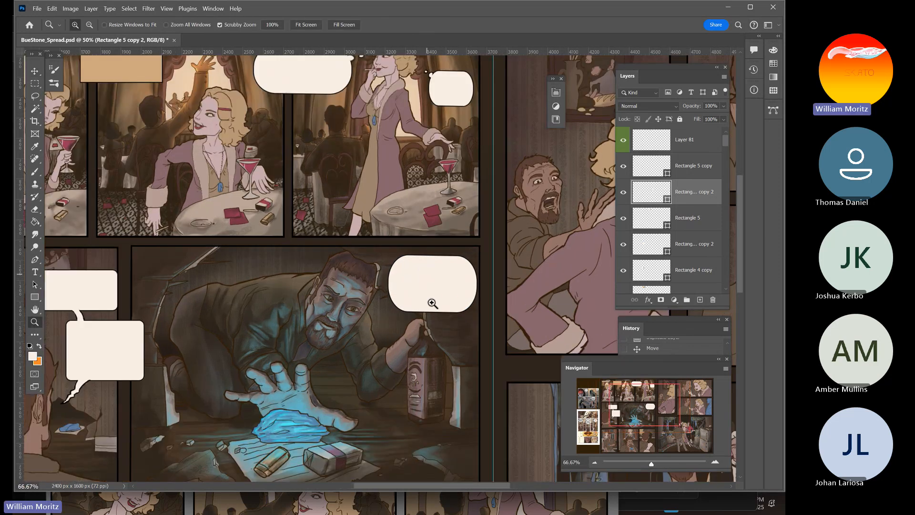
{"action": "left_click", "coordinate": [429, 304]}
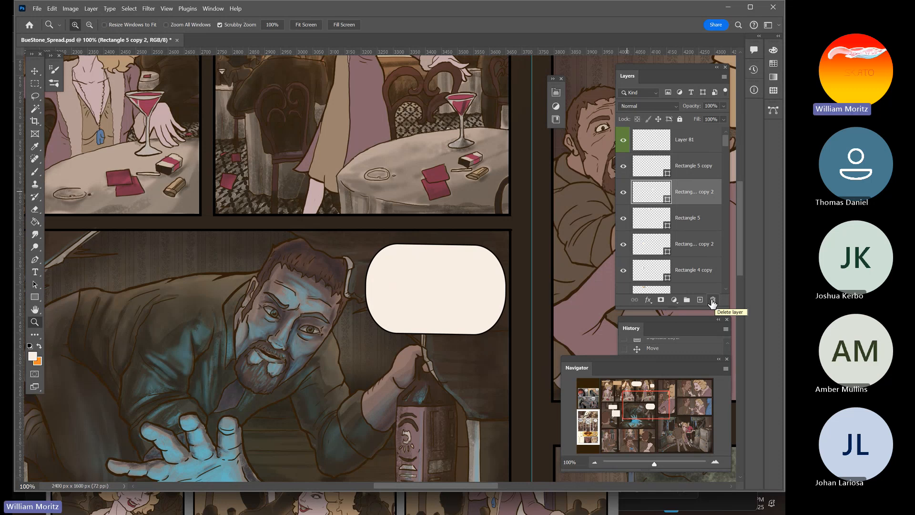
{"action": "left_click", "coordinate": [686, 140]}
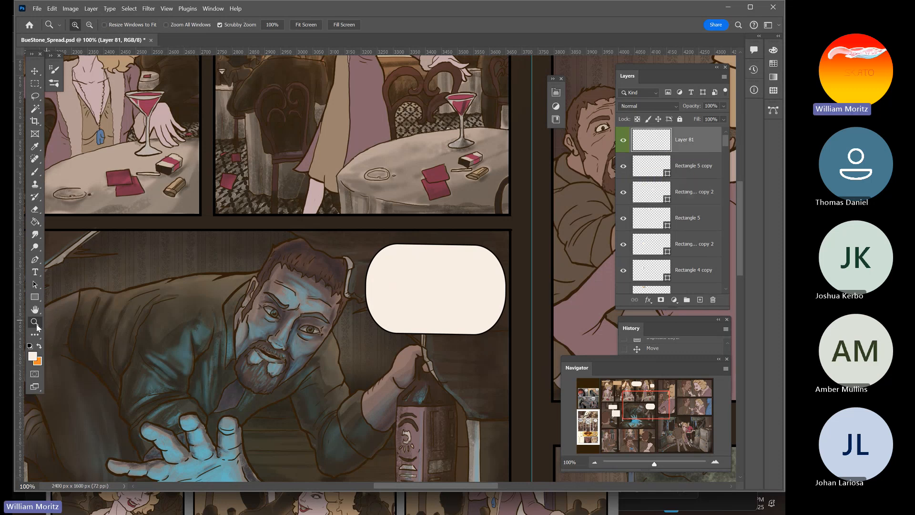
{"action": "left_click", "coordinate": [386, 322]}
{"action": "key", "text": "b"}
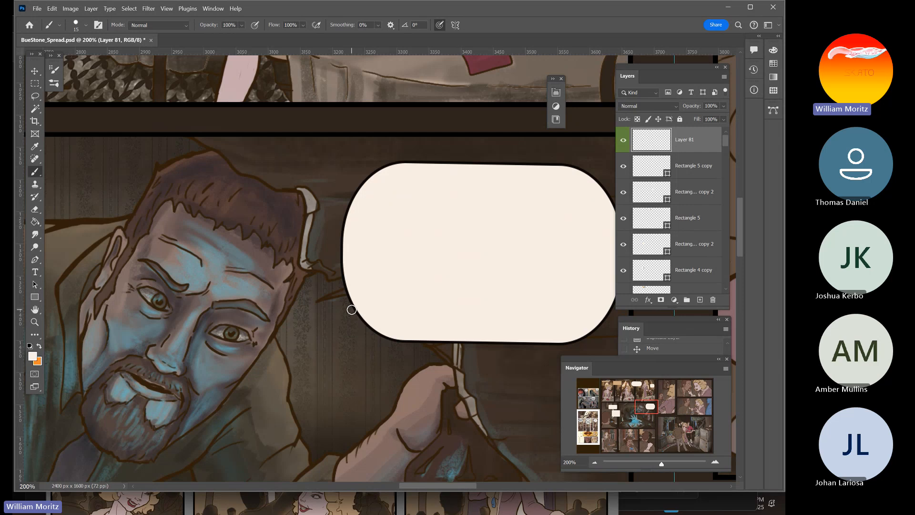
{"action": "key", "text": "i"}
{"action": "left_click", "coordinate": [566, 134]}
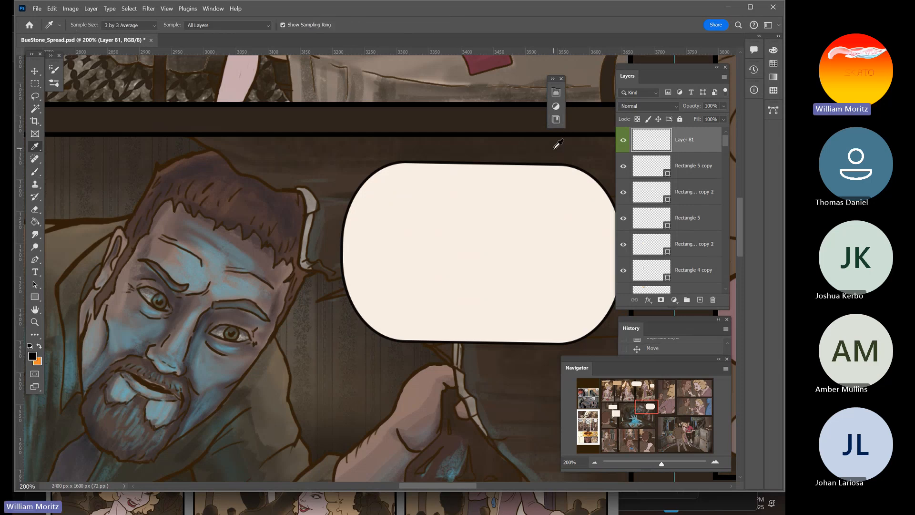
{"action": "key", "text": "b"}
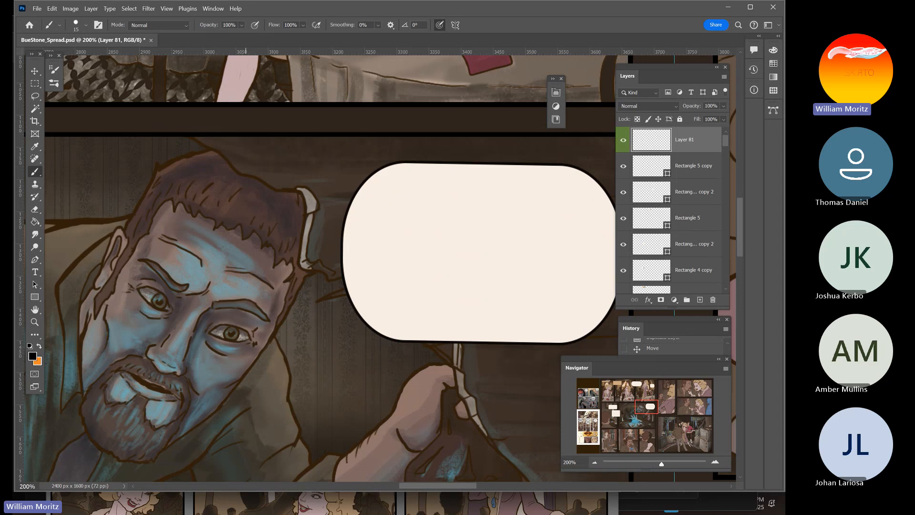
Switch to Chrome and run a Google search for "spawn comics" in a new tab
{"action": "key", "text": "super"}
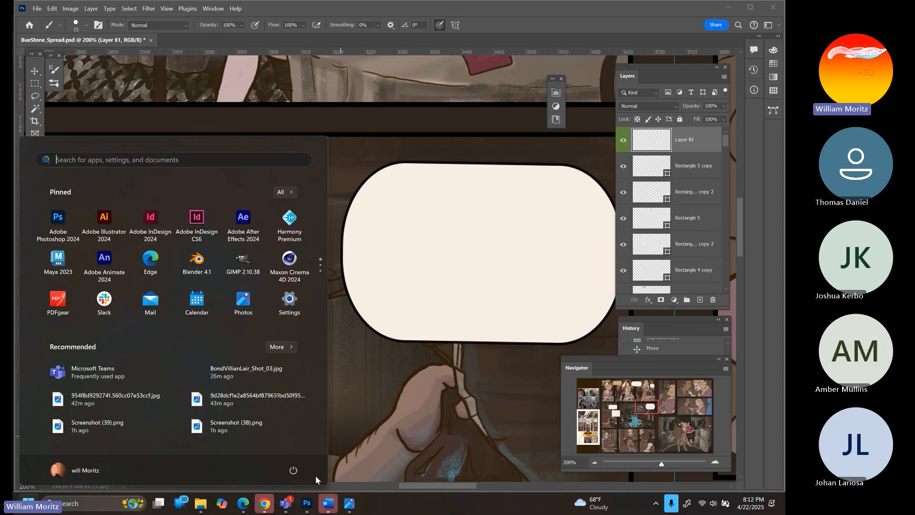
{"action": "mouse_move", "coordinate": [249, 508]}
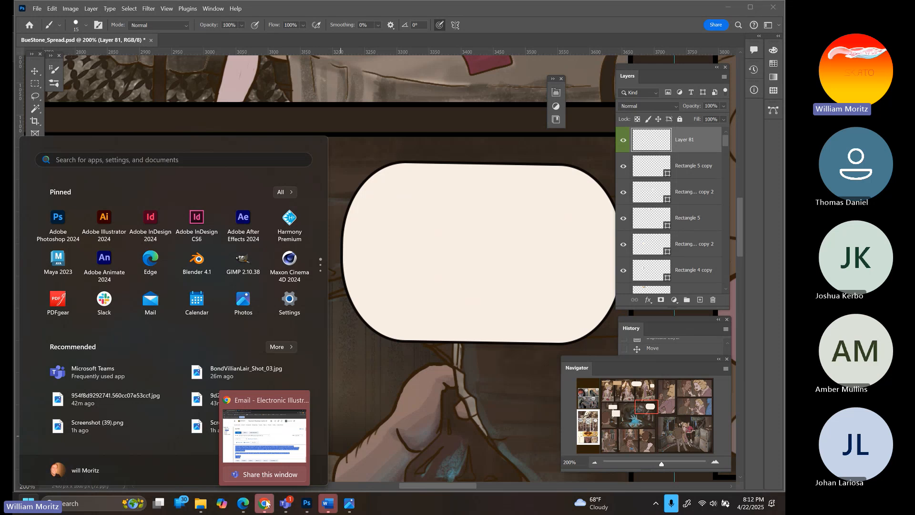
{"action": "left_click", "coordinate": [264, 504]}
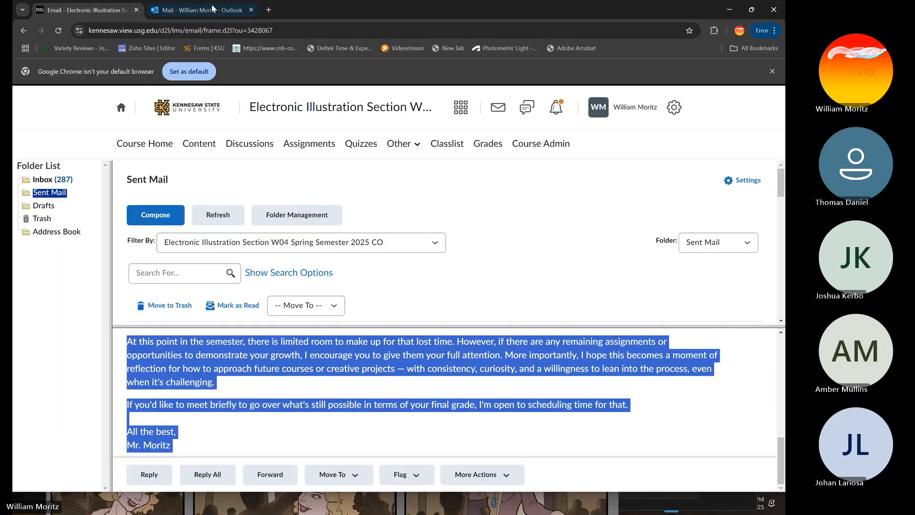
{"action": "left_click", "coordinate": [211, 10]}
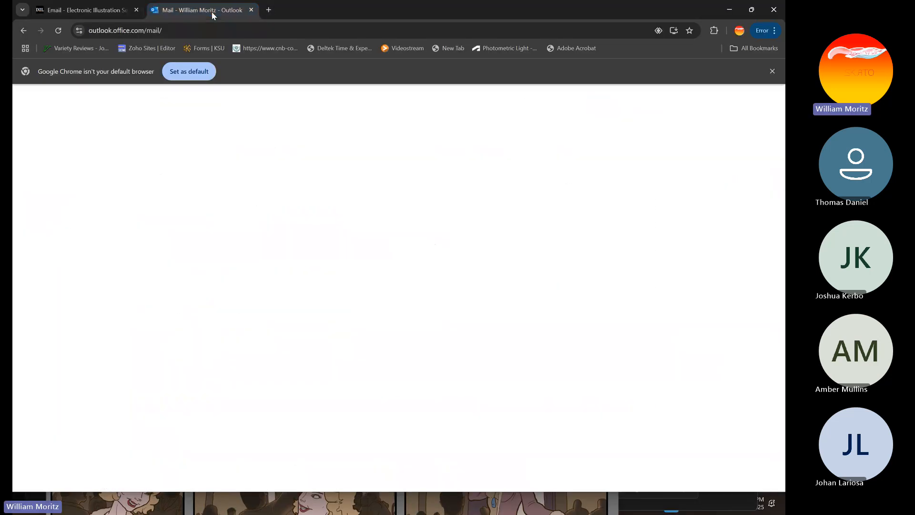
{"action": "key", "text": "ctrl+t"}
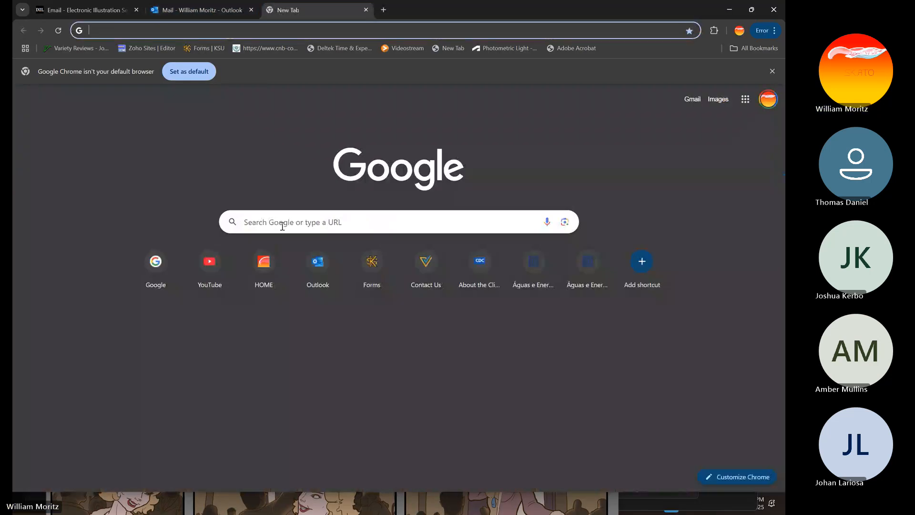
{"action": "left_click", "coordinate": [282, 226]}
{"action": "type", "text": "span"}
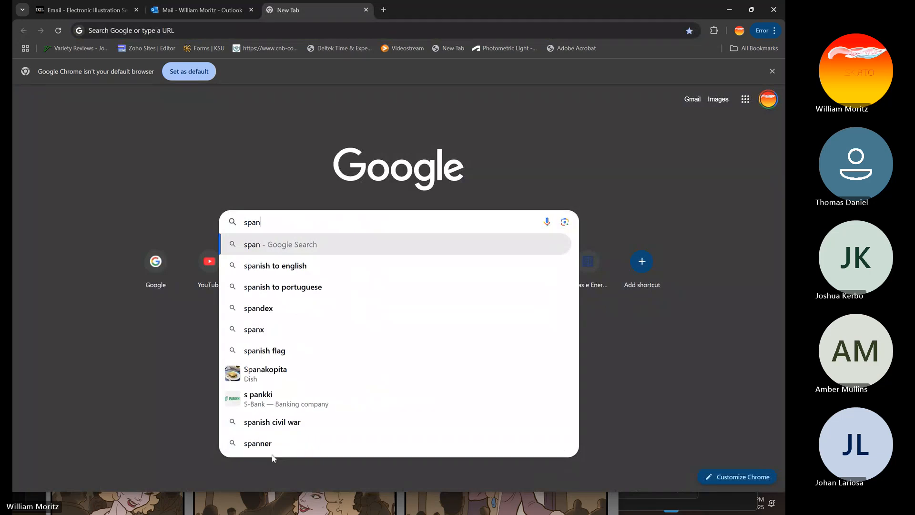
{"action": "key", "text": "BackSpace"}
{"action": "type", "text": "wn comics"}
{"action": "key", "text": "Return"}
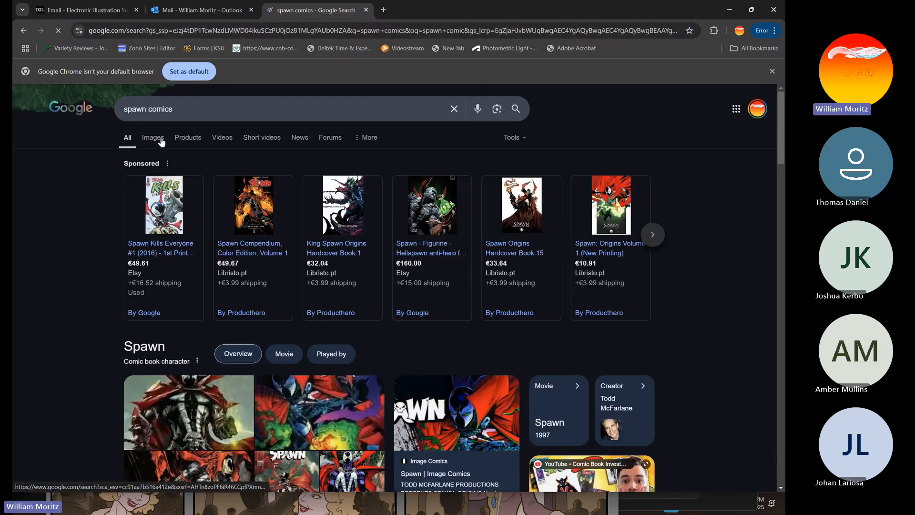
Browse the image results and refine the image search to "spawn comic page"
{"action": "left_click", "coordinate": [161, 139]}
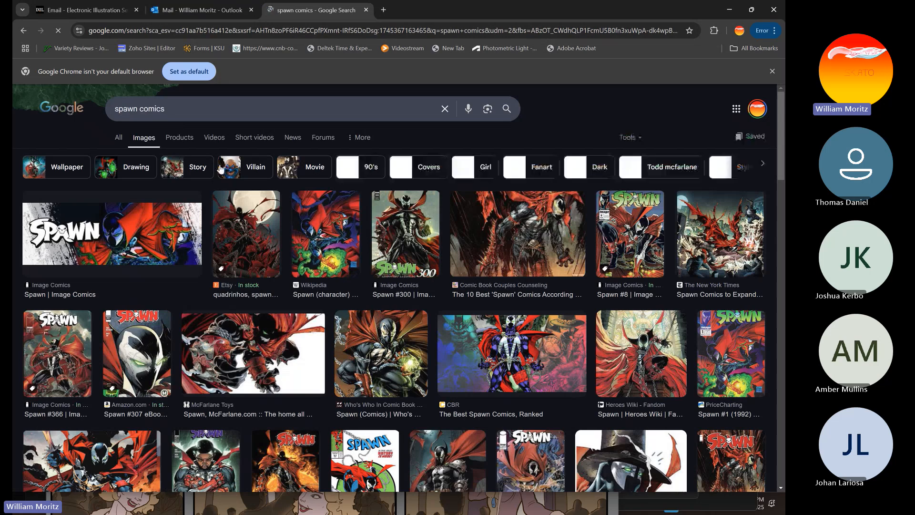
{"action": "scroll", "coordinate": [344, 261], "scroll_direction": "down", "scroll_amount": 1}
{"action": "scroll", "coordinate": [345, 261], "scroll_direction": "down", "scroll_amount": 6}
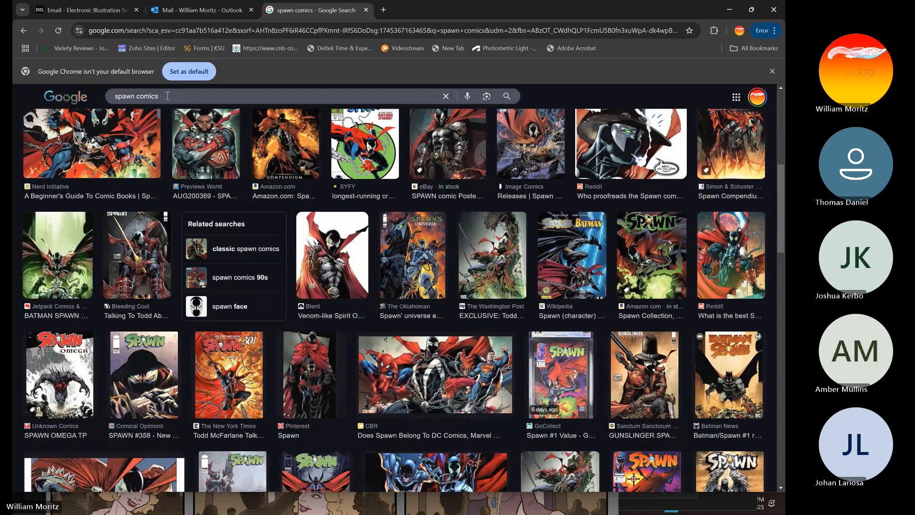
{"action": "left_click", "coordinate": [221, 95]}
{"action": "key", "text": "BackSpace"}
{"action": "type", "text": "pag"}
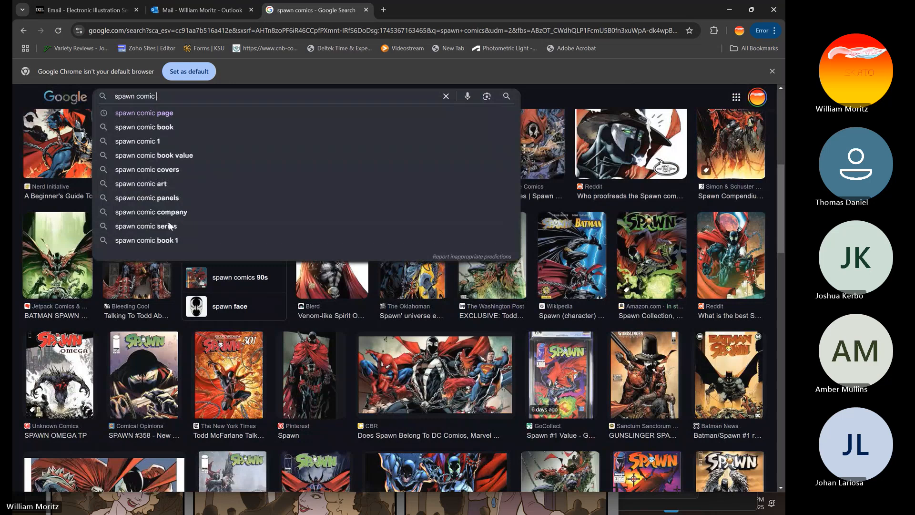
{"action": "type", "text": "e"}
{"action": "key", "text": "Return"}
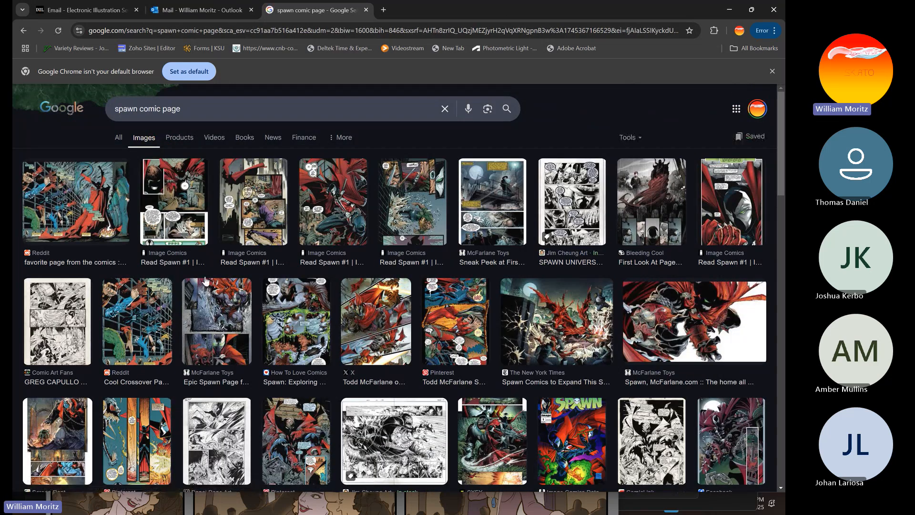
Preview the Image Comics page with the round balloon and chained Spawn, and open its source page in a new tab
{"action": "left_click", "coordinate": [162, 200]}
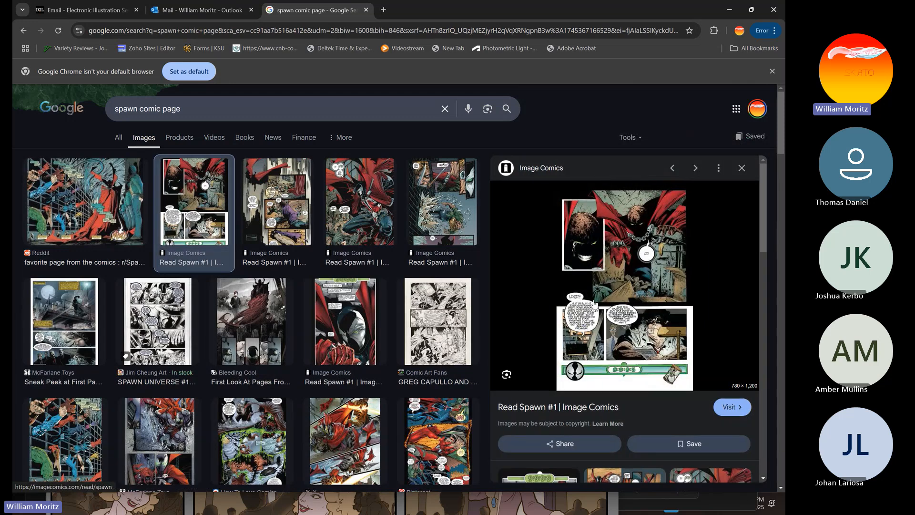
{"action": "right_click", "coordinate": [669, 344]}
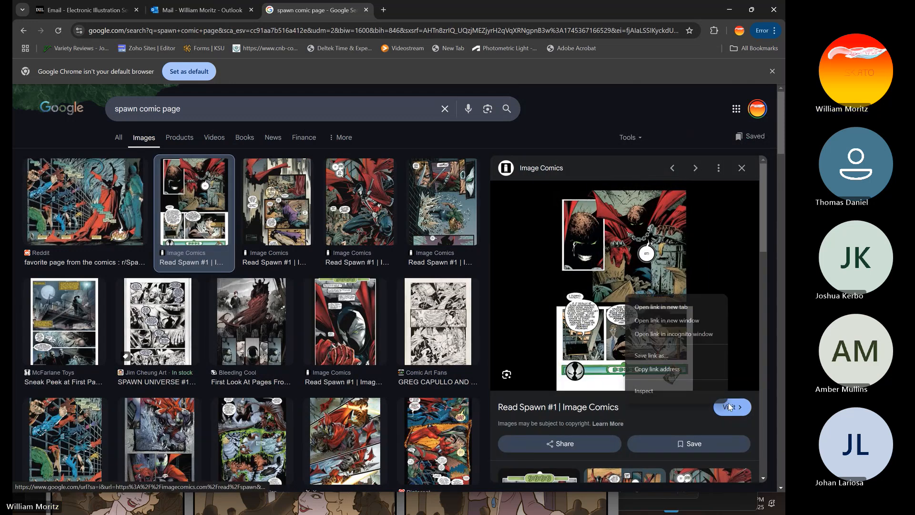
{"action": "left_click", "coordinate": [689, 306]}
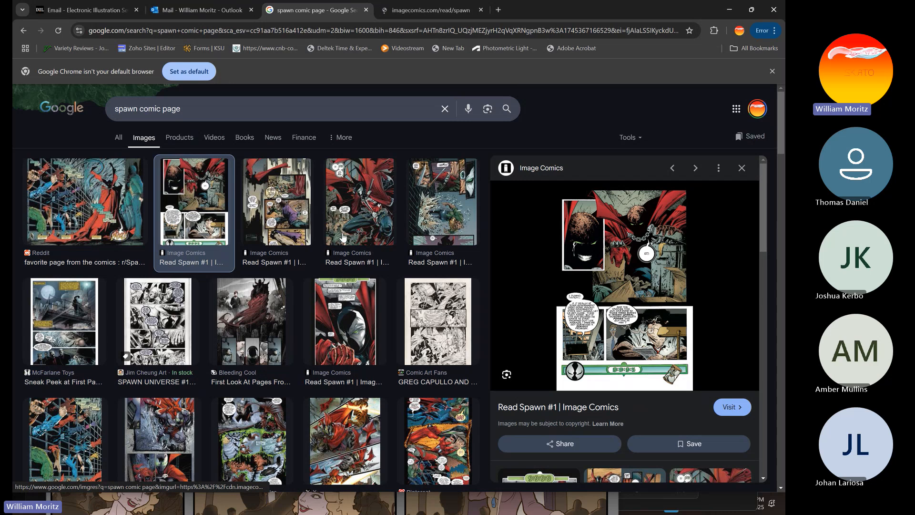
Open the close-up Spawn page with white caption boxes in its own tab and visit its Image Comics source
{"action": "right_click", "coordinate": [342, 294]}
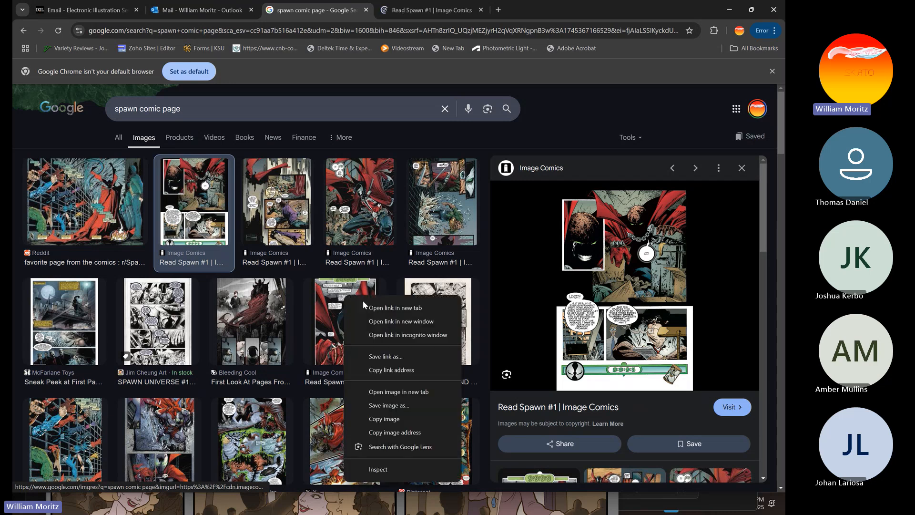
{"action": "left_click", "coordinate": [377, 306]}
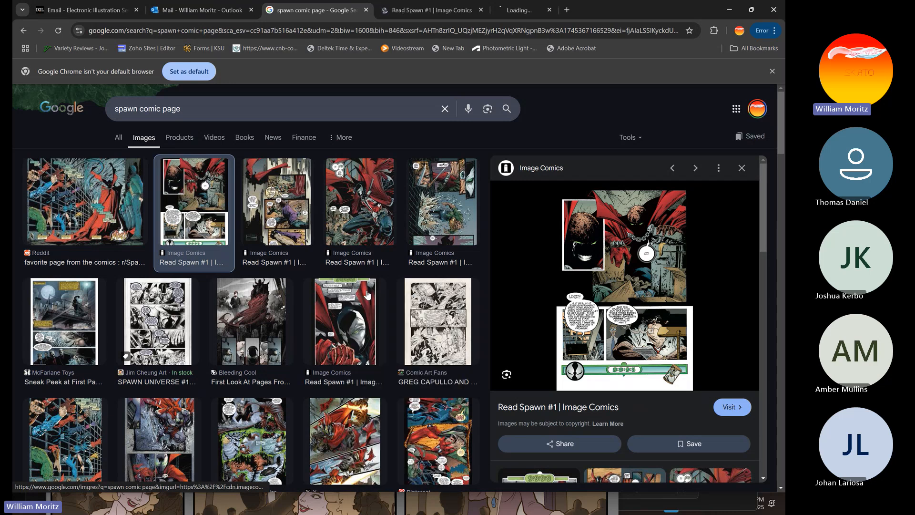
{"action": "left_click", "coordinate": [528, 12]}
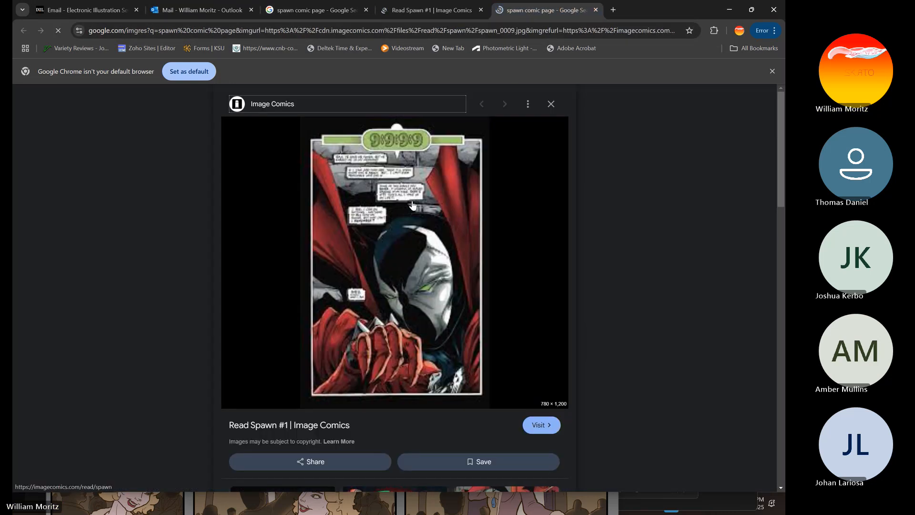
{"action": "left_click", "coordinate": [541, 425]}
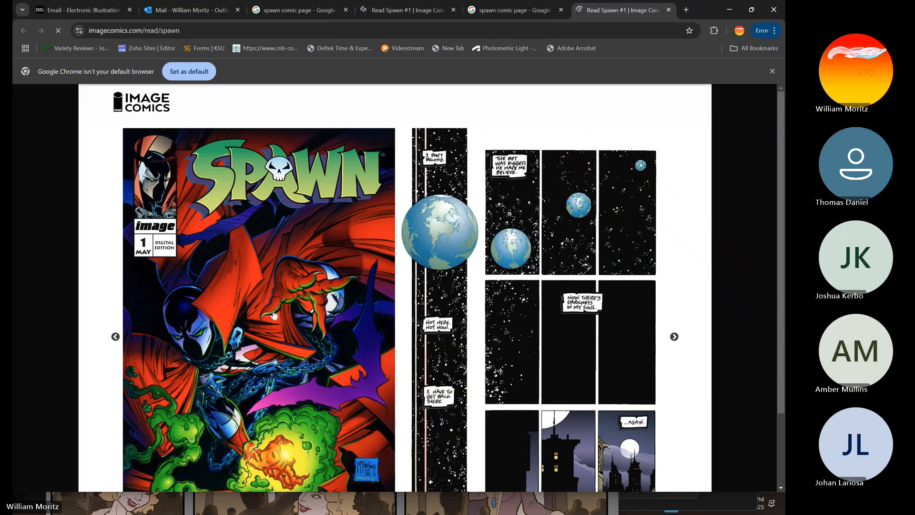
Examine the caption boxes on the opening pages of Spawn #1 in the Image Comics reader
{"action": "scroll", "coordinate": [275, 314], "scroll_direction": "down", "scroll_amount": 1}
{"action": "scroll", "coordinate": [492, 249], "scroll_direction": "up", "scroll_amount": 2}
{"action": "scroll", "coordinate": [490, 239], "scroll_direction": "down", "scroll_amount": 2}
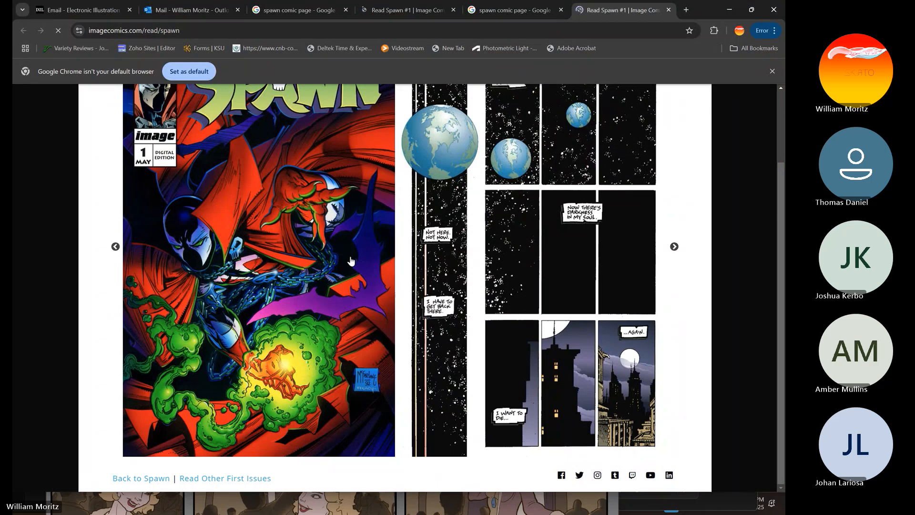
{"action": "scroll", "coordinate": [352, 261], "scroll_direction": "up", "scroll_amount": 1}
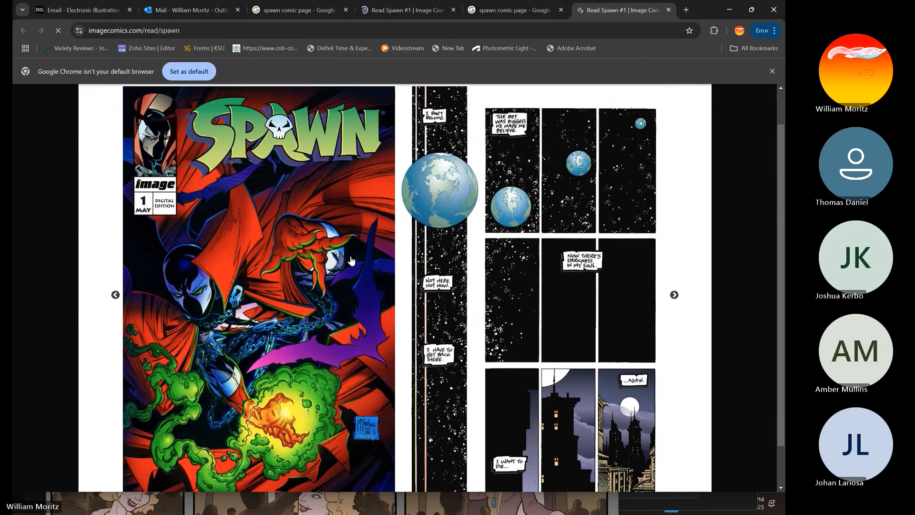
{"action": "scroll", "coordinate": [351, 261], "scroll_direction": "down", "scroll_amount": 1}
{"action": "scroll", "coordinate": [351, 262], "scroll_direction": "up", "scroll_amount": 2}
{"action": "scroll", "coordinate": [352, 262], "scroll_direction": "down", "scroll_amount": 2}
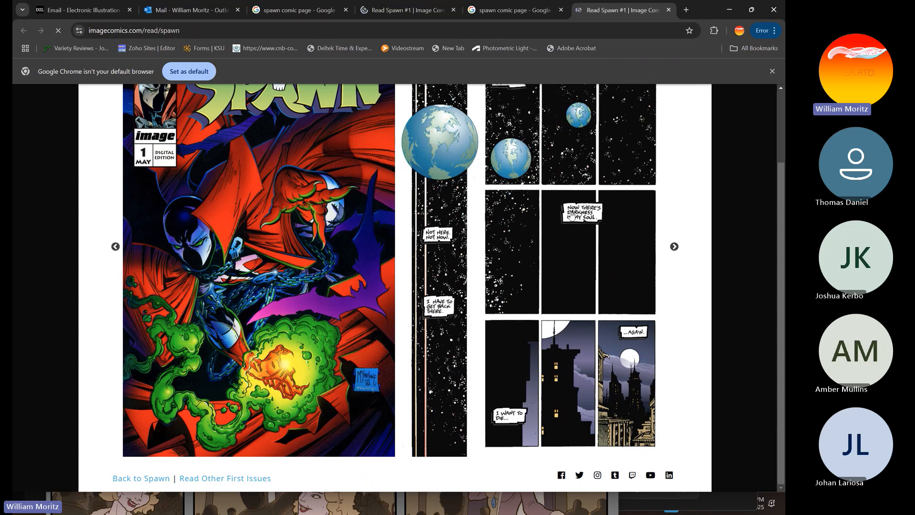
{"action": "scroll", "coordinate": [546, 233], "scroll_direction": "up", "scroll_amount": 2}
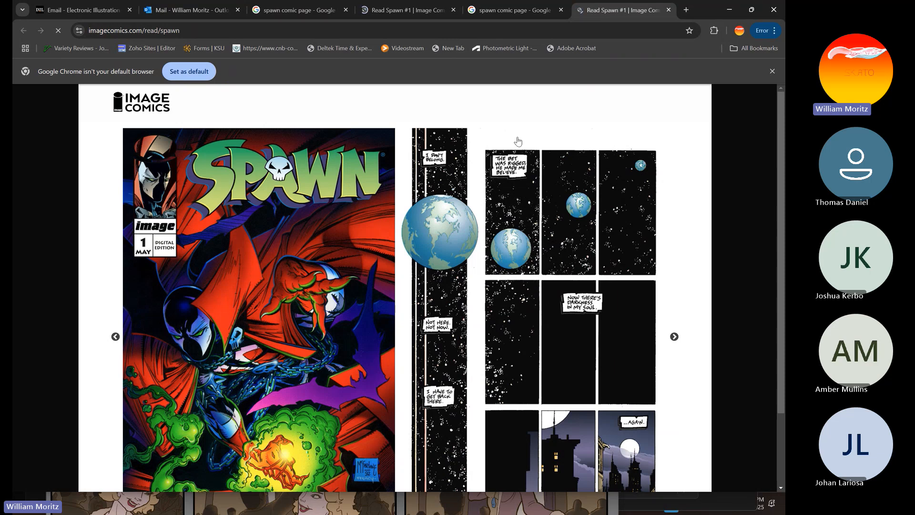
Return to the image preview and examine the balloons on the related chained Spawn page and the page of Spawn crouching over the rubble
{"action": "left_click", "coordinate": [509, 12]}
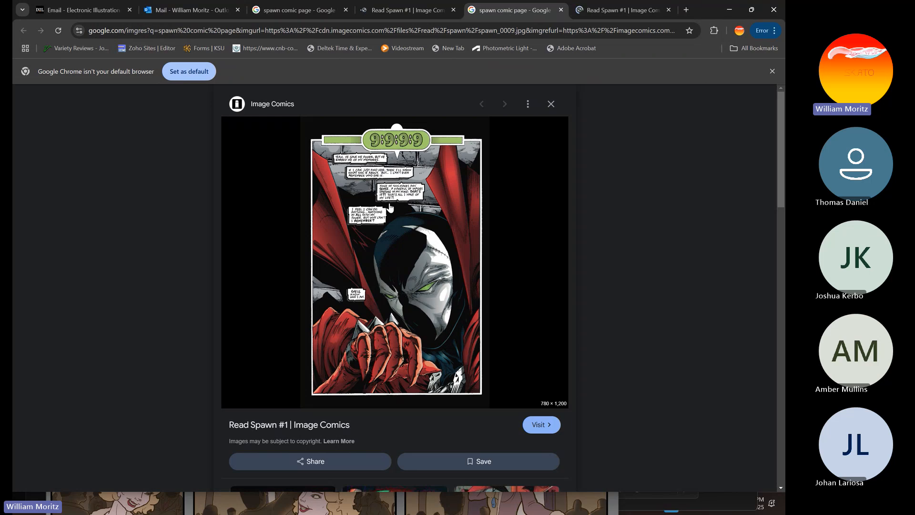
{"action": "scroll", "coordinate": [367, 193], "scroll_direction": "down", "scroll_amount": 5}
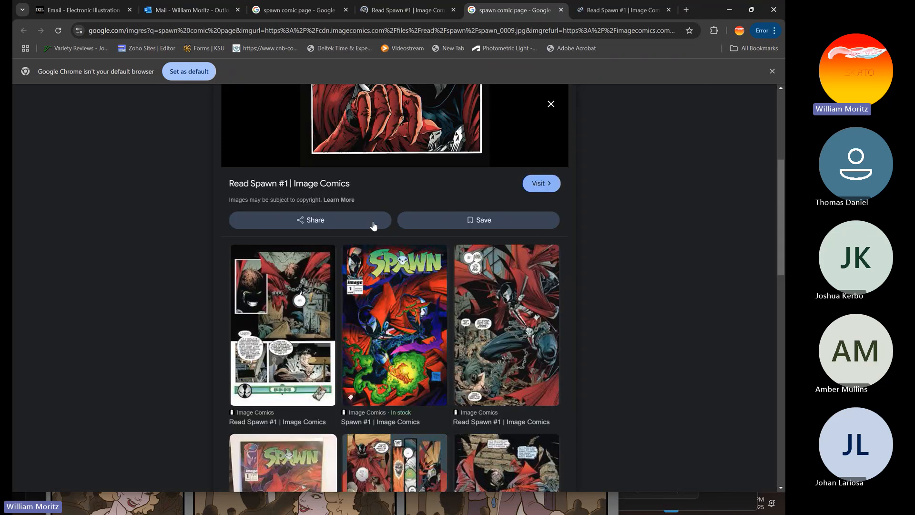
{"action": "scroll", "coordinate": [374, 226], "scroll_direction": "down", "scroll_amount": 3}
{"action": "left_click", "coordinate": [291, 231]}
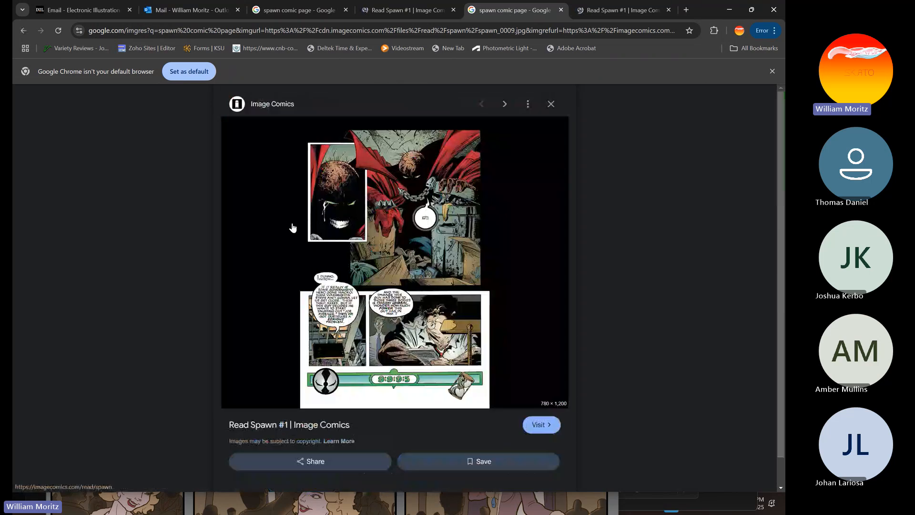
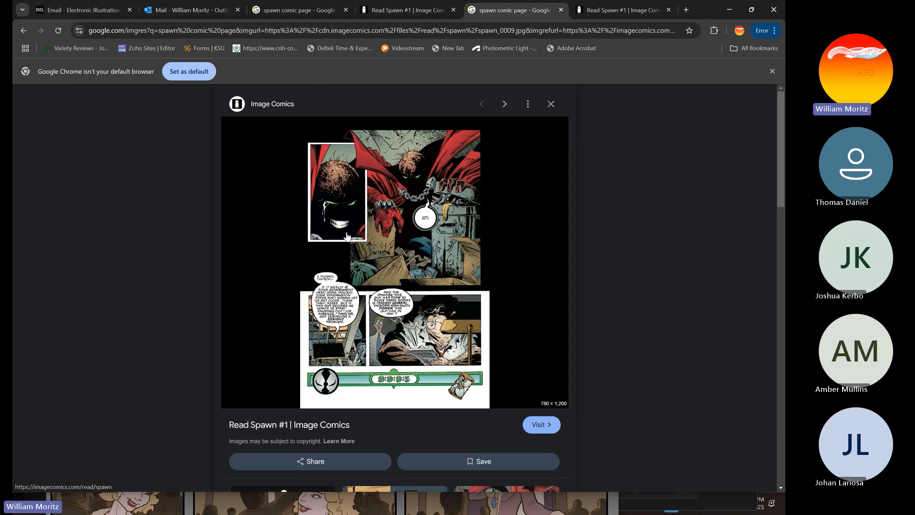
{"action": "scroll", "coordinate": [347, 237], "scroll_direction": "down", "scroll_amount": 5}
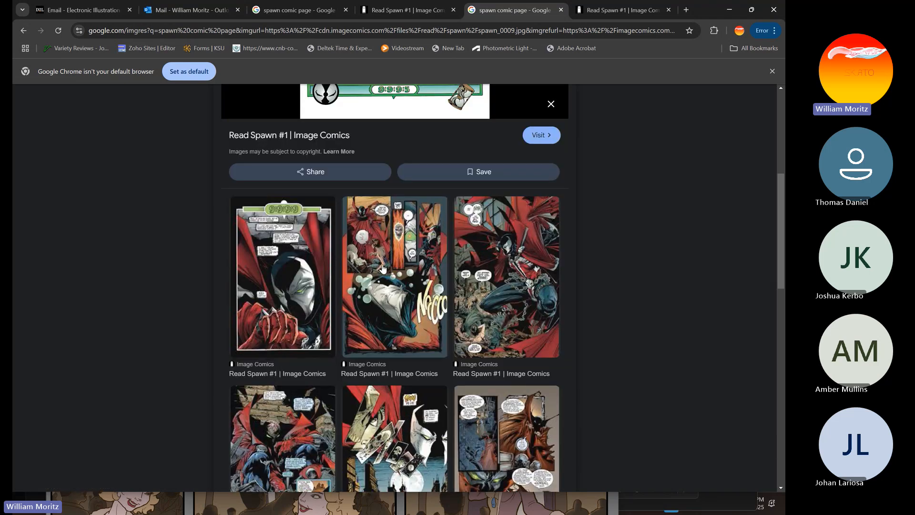
{"action": "left_click", "coordinate": [474, 258]}
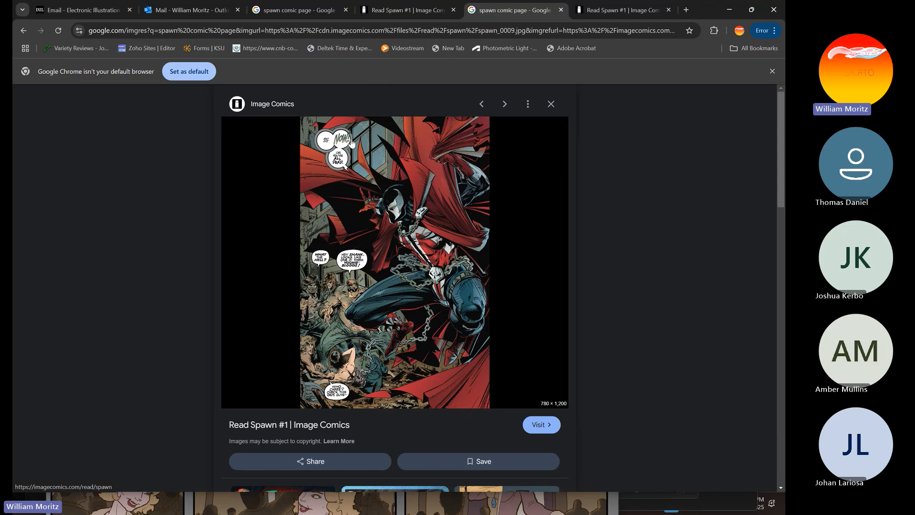
Preview the close-up Spawn page with white caption boxes, and the Pinterest Spawn page with white and blue captions
{"action": "scroll", "coordinate": [311, 215], "scroll_direction": "down", "scroll_amount": 10}
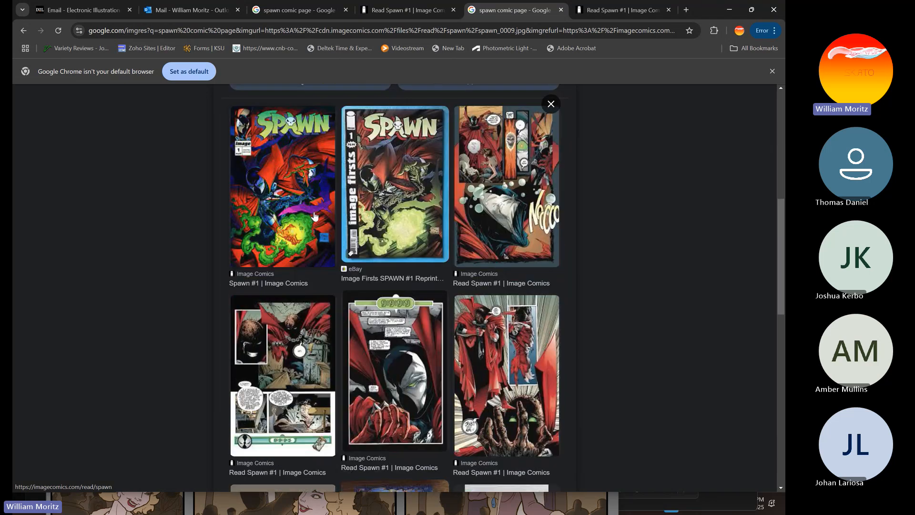
{"action": "left_click", "coordinate": [369, 204]}
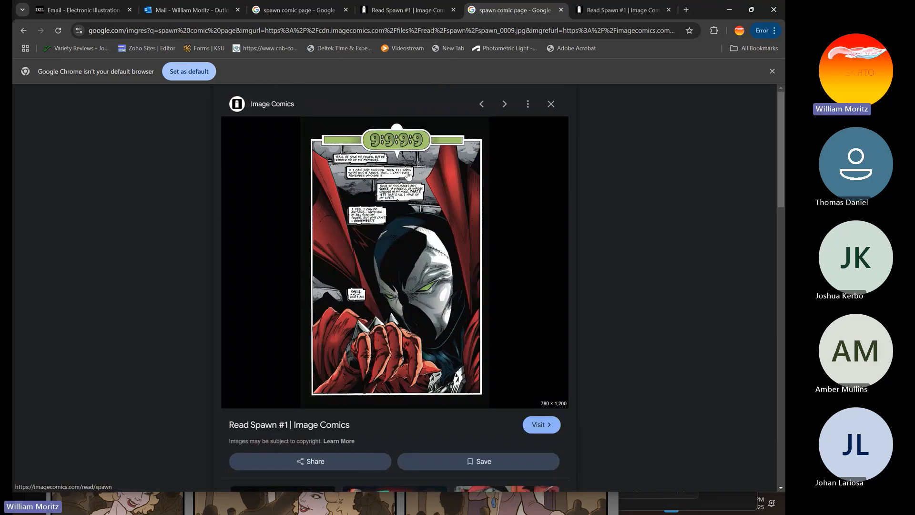
{"action": "scroll", "coordinate": [359, 232], "scroll_direction": "down", "scroll_amount": 4}
{"action": "scroll", "coordinate": [359, 231], "scroll_direction": "down", "scroll_amount": 7}
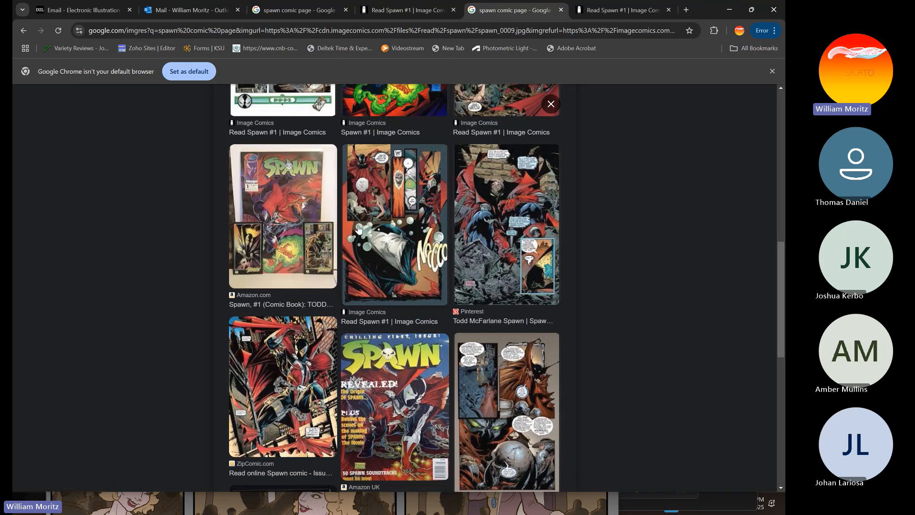
{"action": "left_click", "coordinate": [509, 179]}
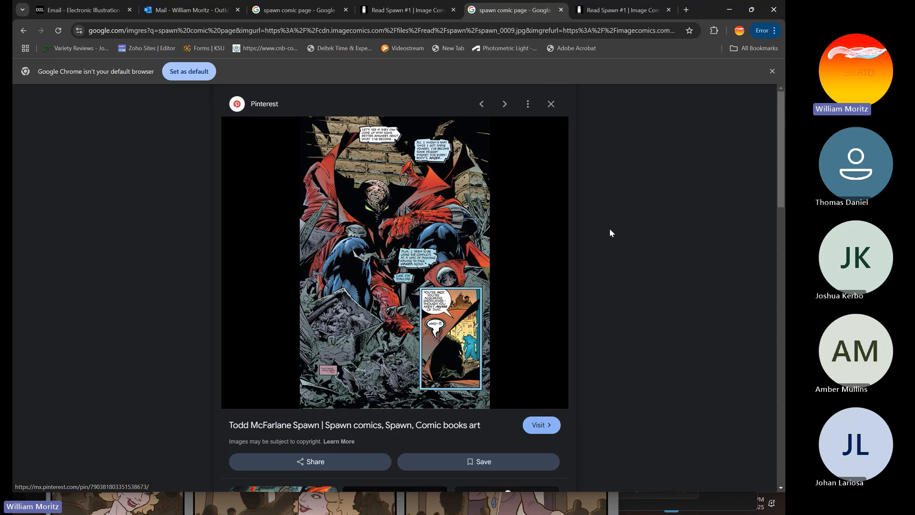
Switch back to Photoshop and examine the balloons and caption boxes already placed across the spread's panels
{"action": "left_click", "coordinate": [730, 9]}
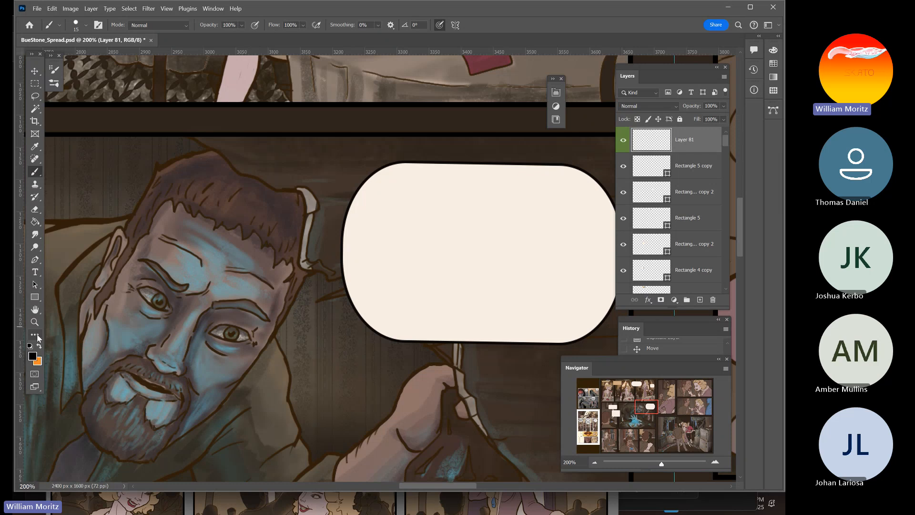
{"action": "left_click", "coordinate": [34, 322]}
{"action": "mouse_move", "coordinate": [399, 208]}
{"action": "left_mouse_down"}
{"action": "mouse_move", "coordinate": [307, 200]}
{"action": "mouse_move", "coordinate": [339, 237]}
{"action": "left_mouse_up"}
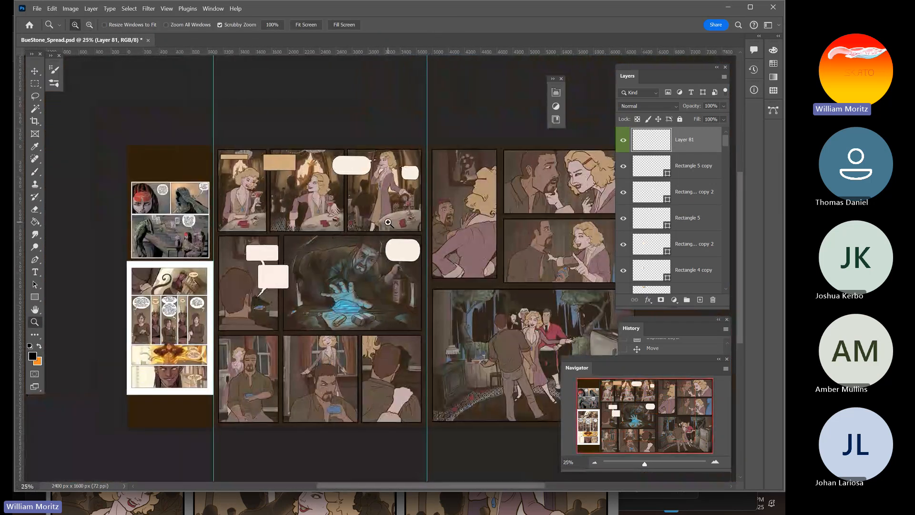
{"action": "left_click_drag", "start_coordinate": [389, 289], "coordinate": [289, 271]}
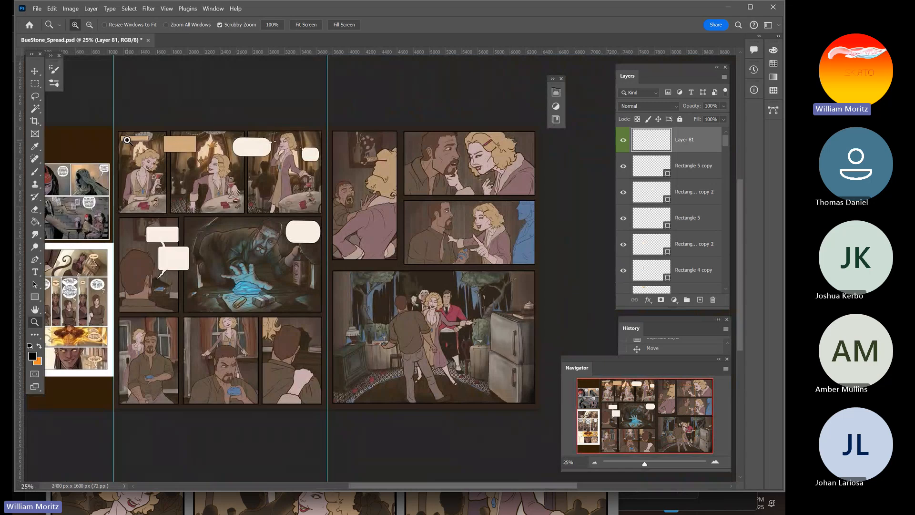
{"action": "left_click", "coordinate": [168, 166]}
{"action": "left_click", "coordinate": [170, 167]}
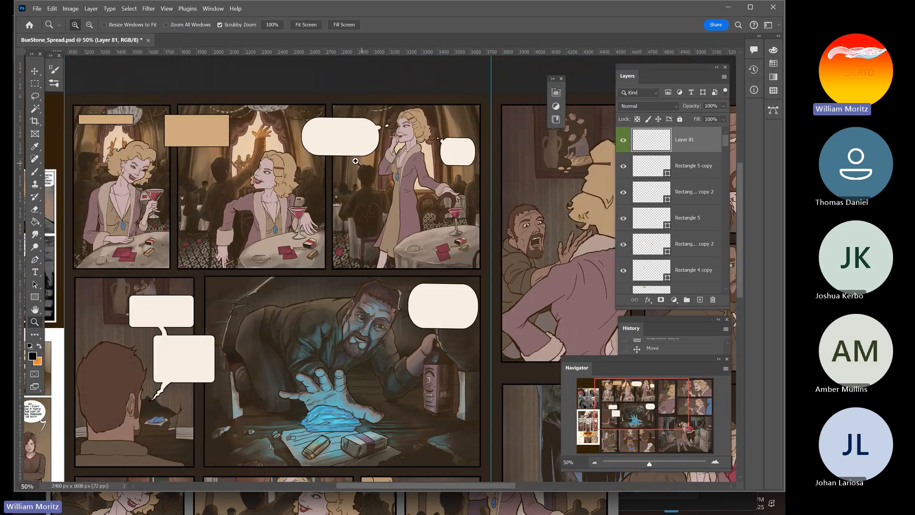
{"action": "left_click_drag", "start_coordinate": [273, 309], "coordinate": [240, 249]}
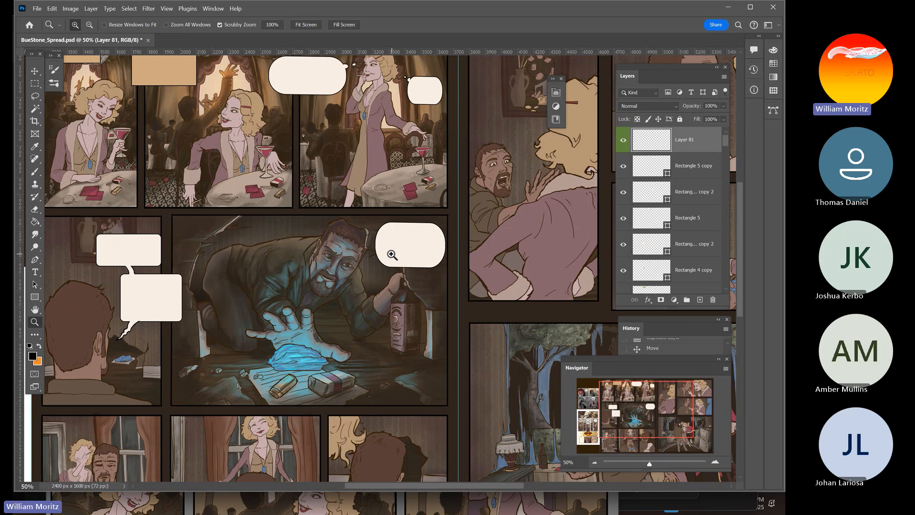
{"action": "key", "text": "v"}
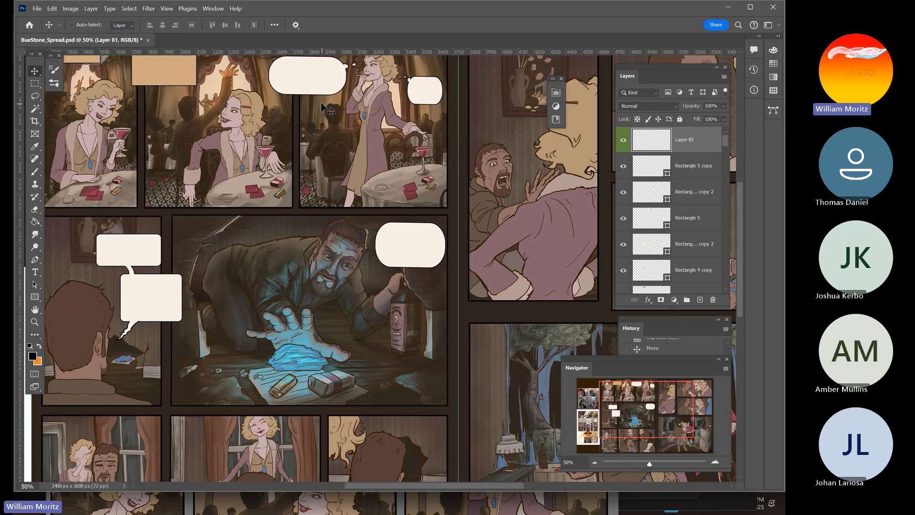
{"action": "left_click_drag", "start_coordinate": [266, 110], "coordinate": [243, 77]}
{"action": "left_click_drag", "start_coordinate": [262, 229], "coordinate": [111, 307]}
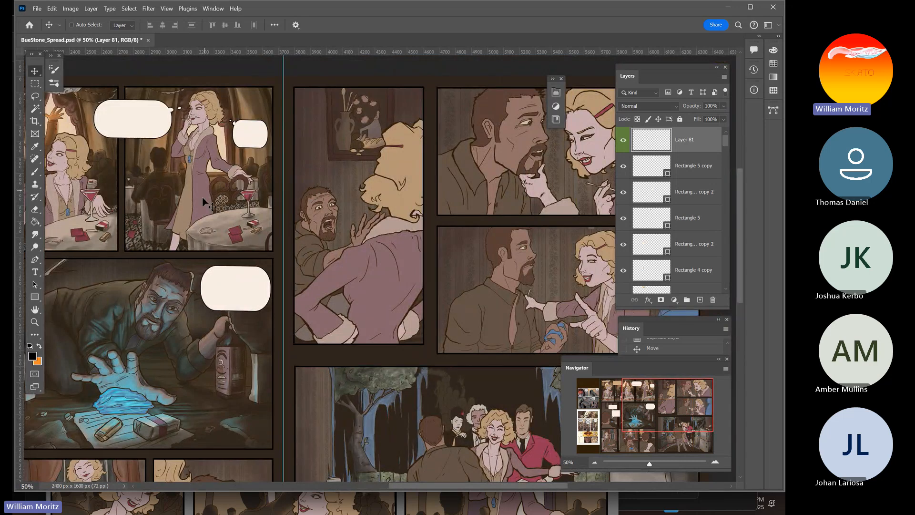
{"action": "left_click_drag", "start_coordinate": [191, 283], "coordinate": [368, 277]}
Duplicate the upper balloon of the joined pair, Rectangle 4 copy, and place the duplicate above the screaming man in the tall panel
{"action": "right_click", "coordinate": [141, 283]}
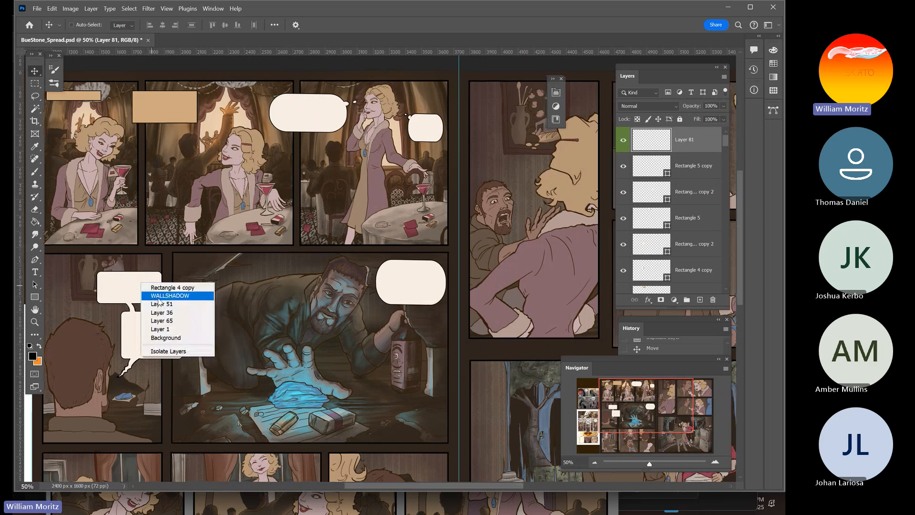
{"action": "left_click", "coordinate": [166, 288]}
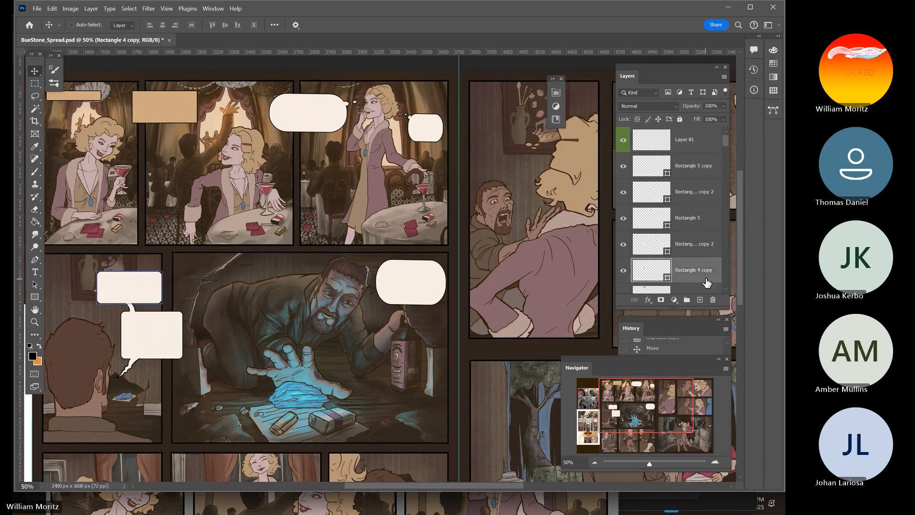
{"action": "right_click", "coordinate": [620, 191]}
{"action": "left_click", "coordinate": [634, 200]}
{"action": "key", "text": "Return"}
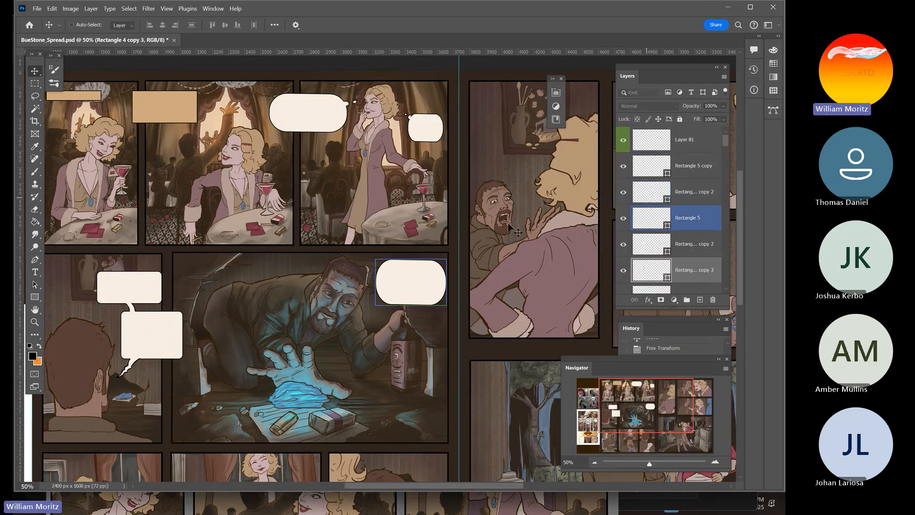
{"action": "left_click_drag", "start_coordinate": [143, 325], "coordinate": [524, 135]}
{"action": "left_click_drag", "start_coordinate": [506, 145], "coordinate": [255, 198]}
{"action": "left_click_drag", "start_coordinate": [304, 167], "coordinate": [279, 181]}
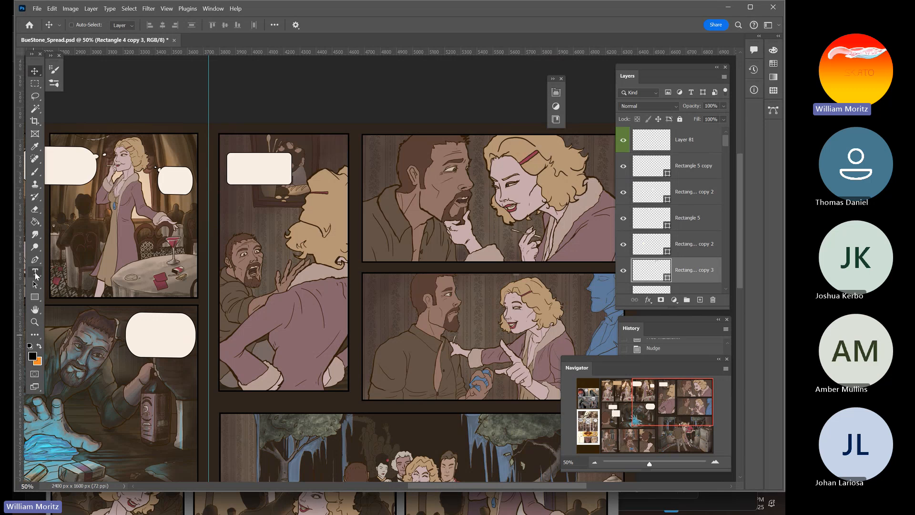
Start a text entry on a new layer above Layer 81 and set the font size to 300 pt
{"action": "left_click", "coordinate": [696, 140]}
{"action": "left_click_drag", "start_coordinate": [700, 300], "coordinate": [700, 299]}
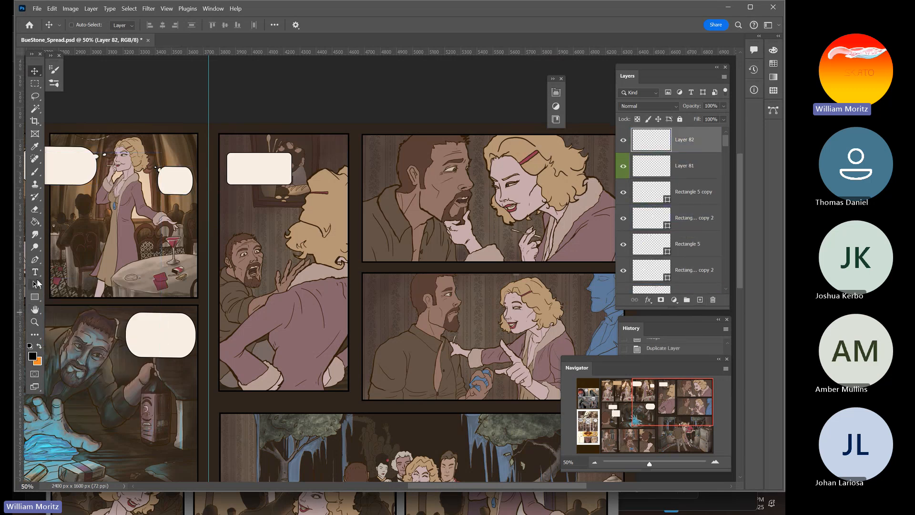
{"action": "left_click", "coordinate": [35, 272]}
{"action": "left_click", "coordinate": [330, 249]}
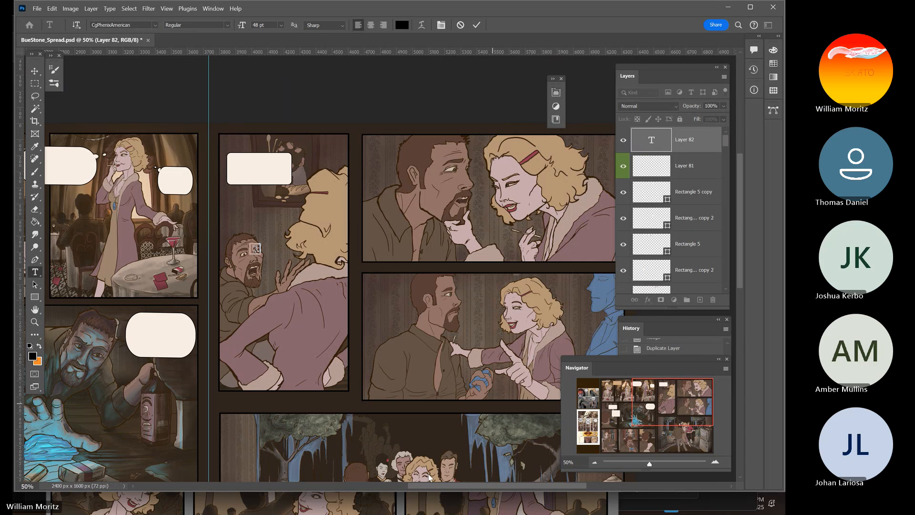
{"action": "left_click", "coordinate": [278, 27]}
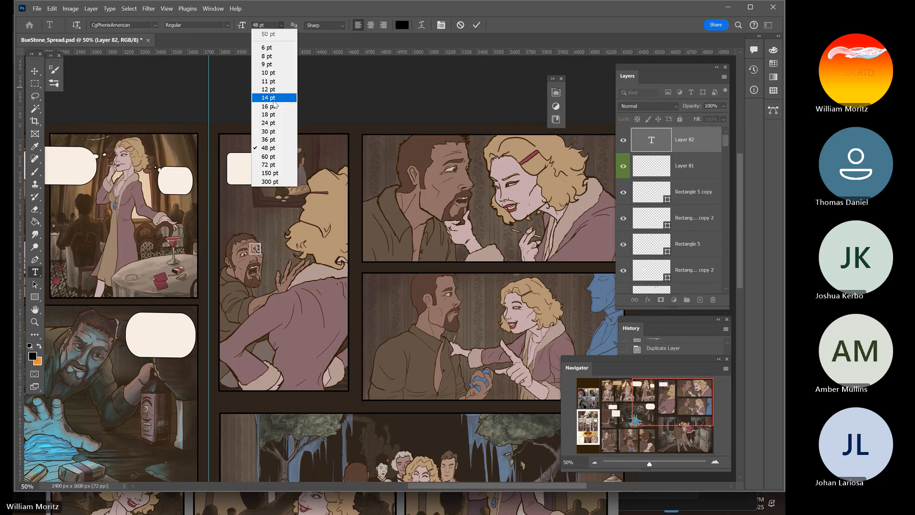
{"action": "left_click", "coordinate": [279, 183]}
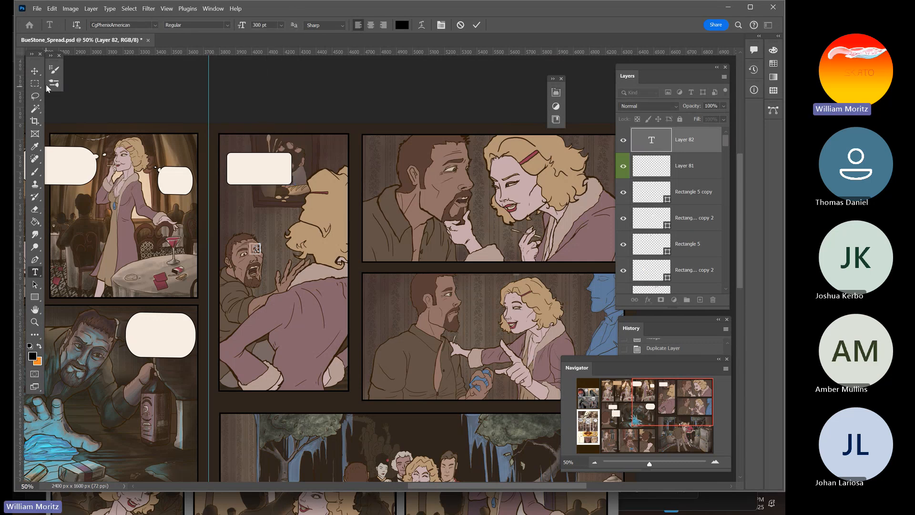
Delete the placeholder text layer and enter "AGGGHHH" as new text above the screaming man in the tall panel
{"action": "left_click", "coordinate": [35, 71]}
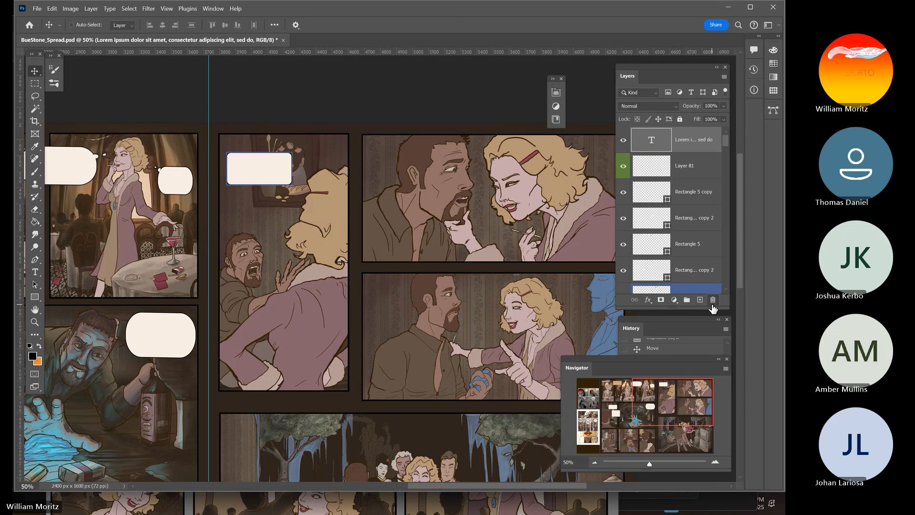
{"action": "left_click", "coordinate": [713, 301]}
{"action": "left_click", "coordinate": [35, 272]}
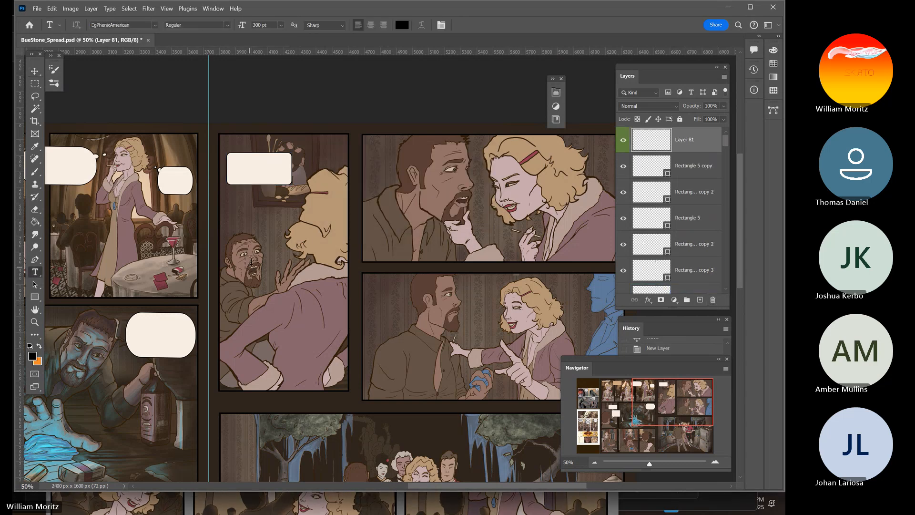
{"action": "left_click", "coordinate": [260, 228]}
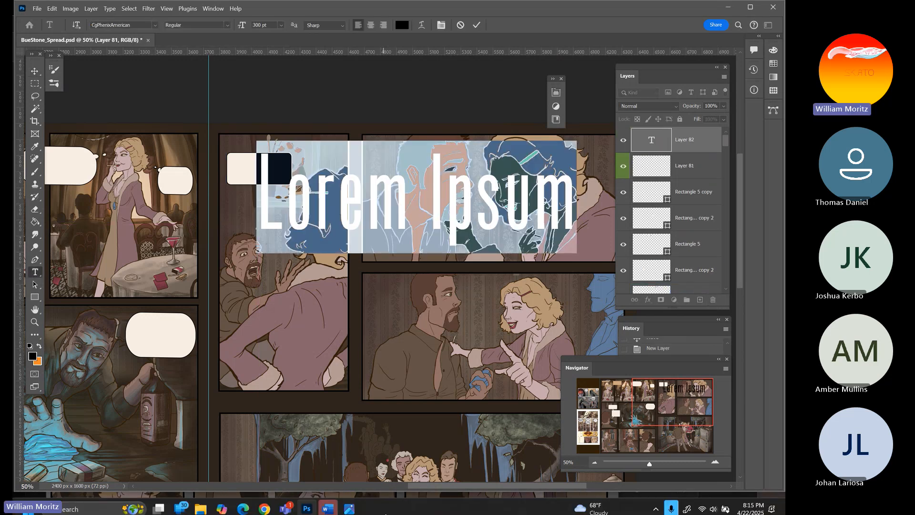
{"action": "type", "text": "AGGGG"}
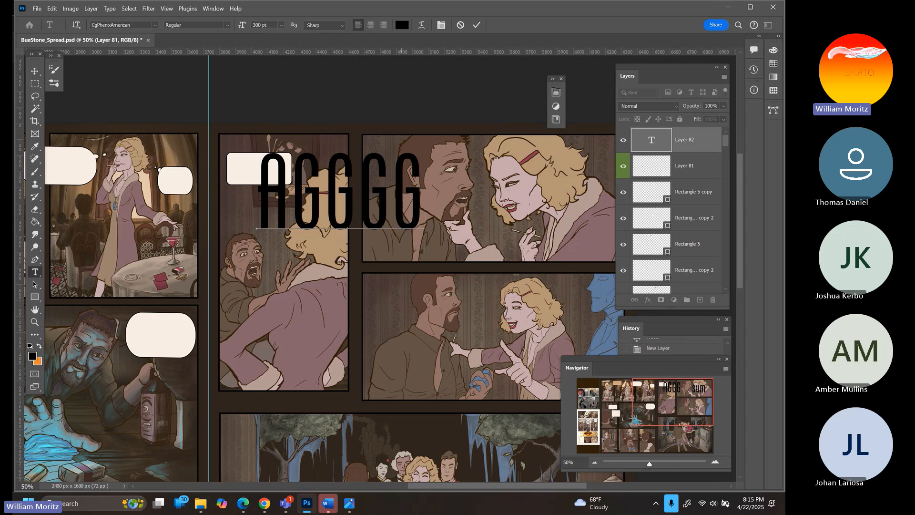
{"action": "key", "text": "BackSpace"}
{"action": "key", "text": "BackSpace"}
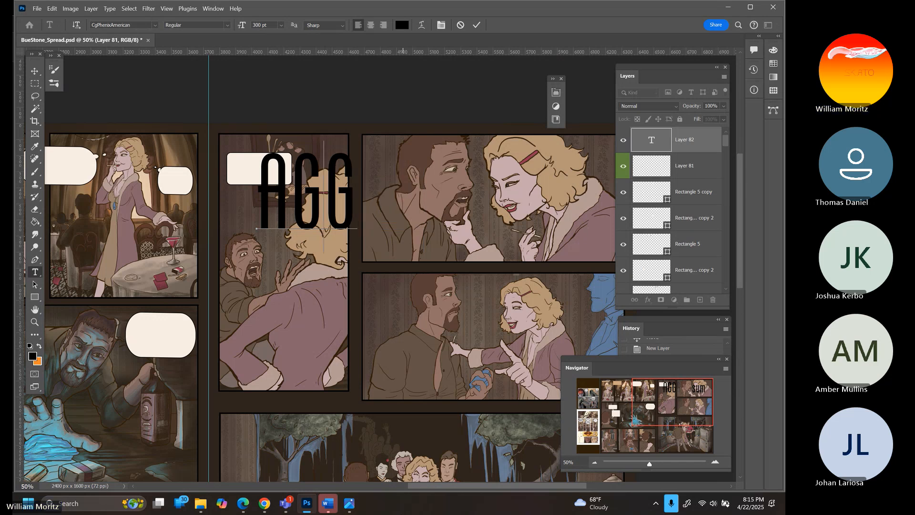
{"action": "key", "text": "BackSpace"}
{"action": "type", "text": "GGHHH"}
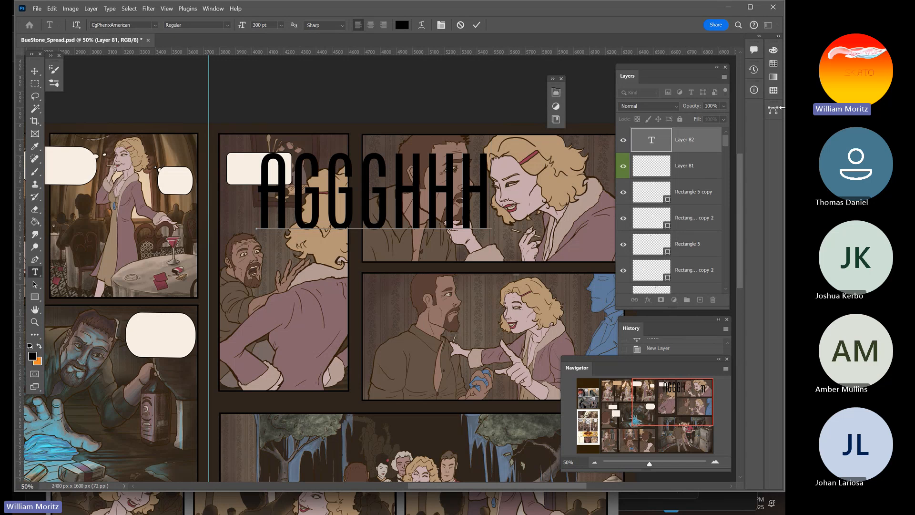
Set the AGGGHHH text to the Berlin Sans FB Demi Bold font and move it across the tall panel with the screaming man
{"action": "left_click_drag", "start_coordinate": [487, 203], "coordinate": [257, 202]}
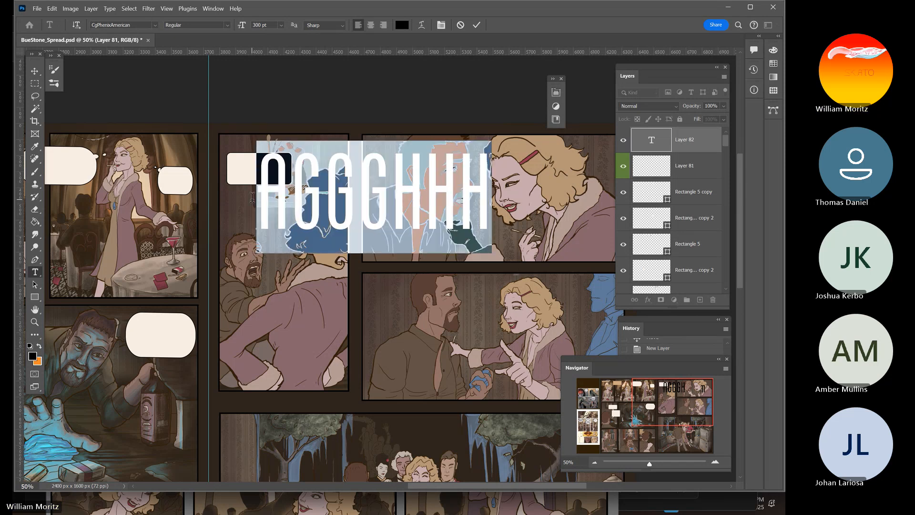
{"action": "left_click", "coordinate": [154, 25]}
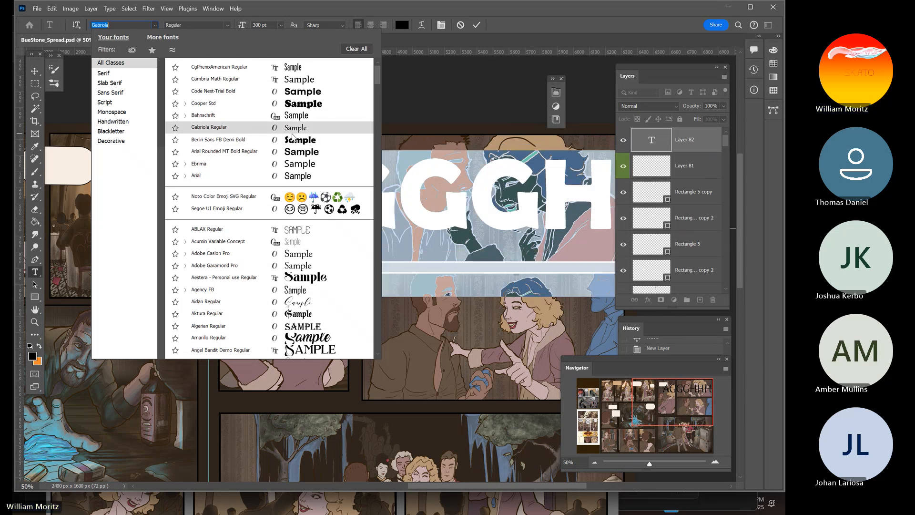
{"action": "scroll", "coordinate": [291, 252], "scroll_direction": "down", "scroll_amount": 3}
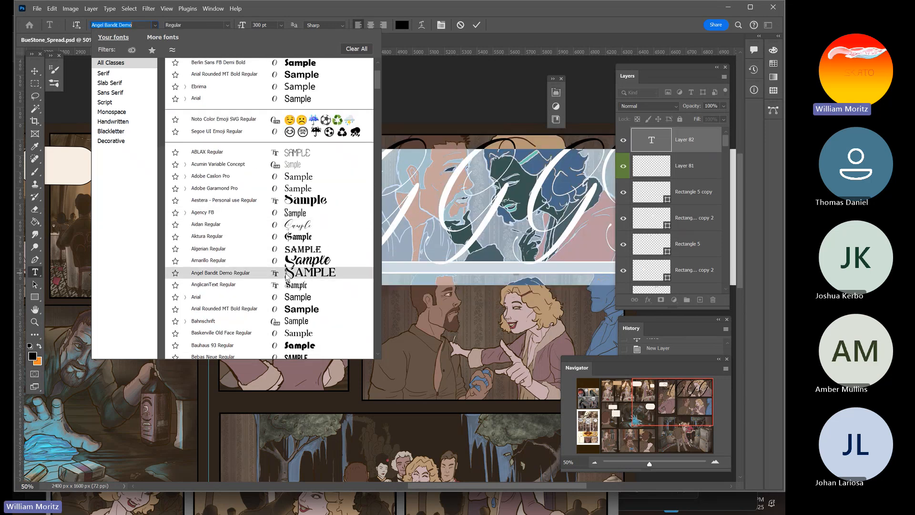
{"action": "scroll", "coordinate": [286, 275], "scroll_direction": "down", "scroll_amount": 3}
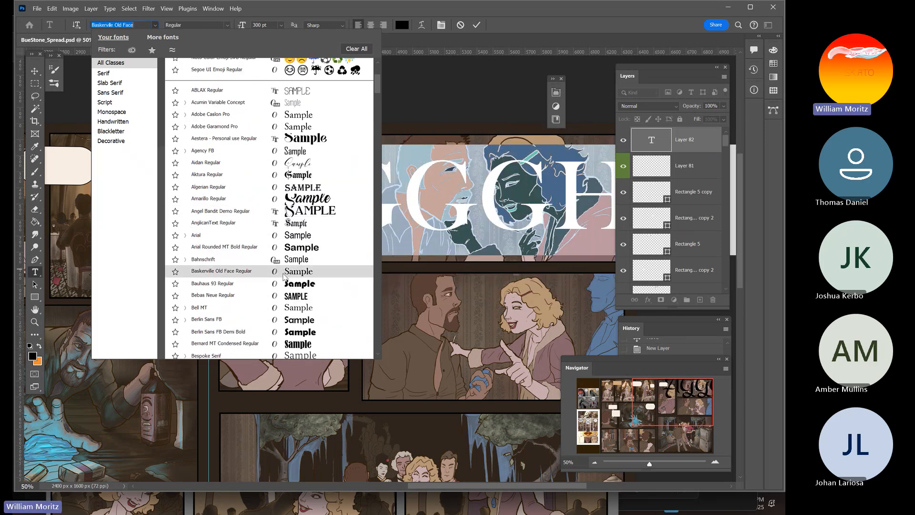
{"action": "left_click", "coordinate": [297, 332]}
{"action": "left_click", "coordinate": [35, 71]}
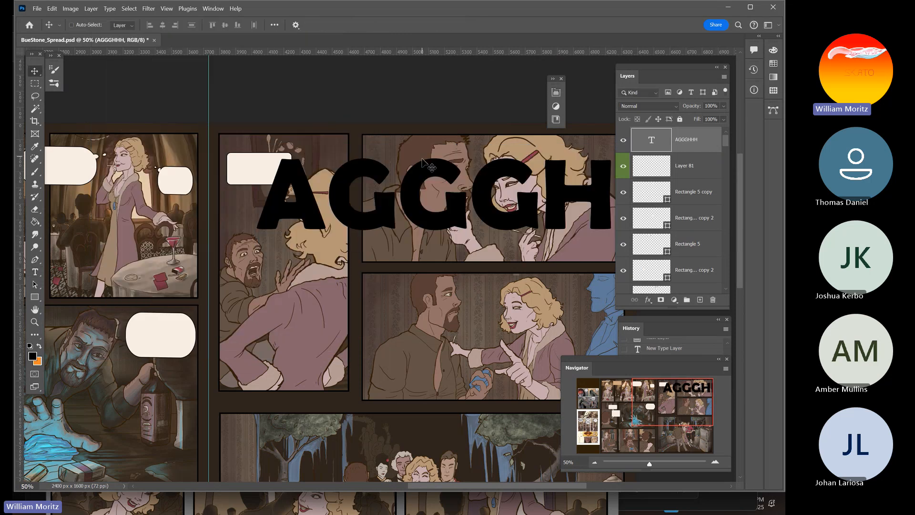
{"action": "left_click_drag", "start_coordinate": [422, 164], "coordinate": [240, 233]}
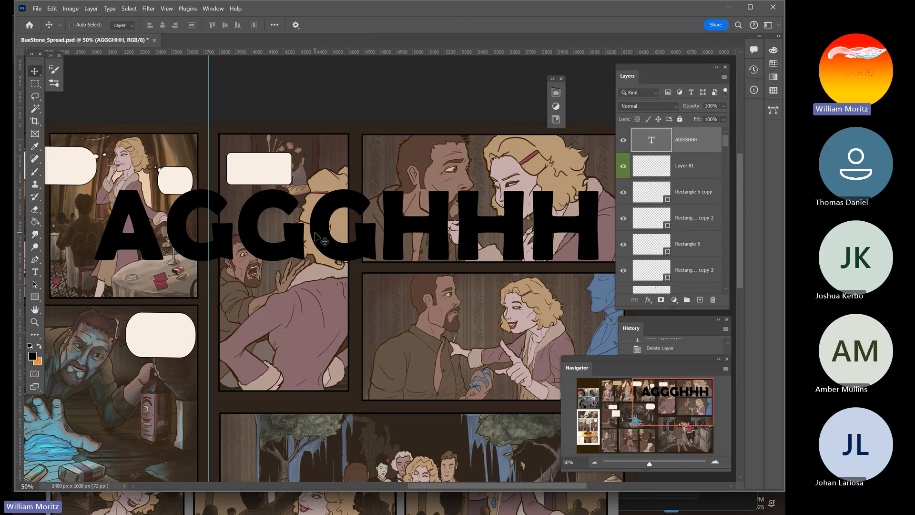
Rasterize the AGGGHHH type layer, scale it to about 26% and rotate it about -21° above the screaming man
{"action": "right_click", "coordinate": [705, 142]}
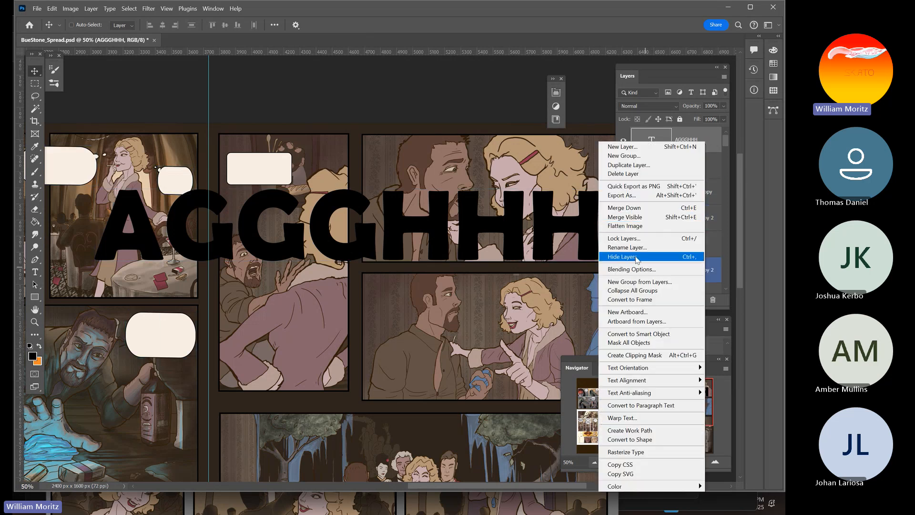
{"action": "left_click", "coordinate": [668, 452]}
{"action": "key", "text": "ctrl+t"}
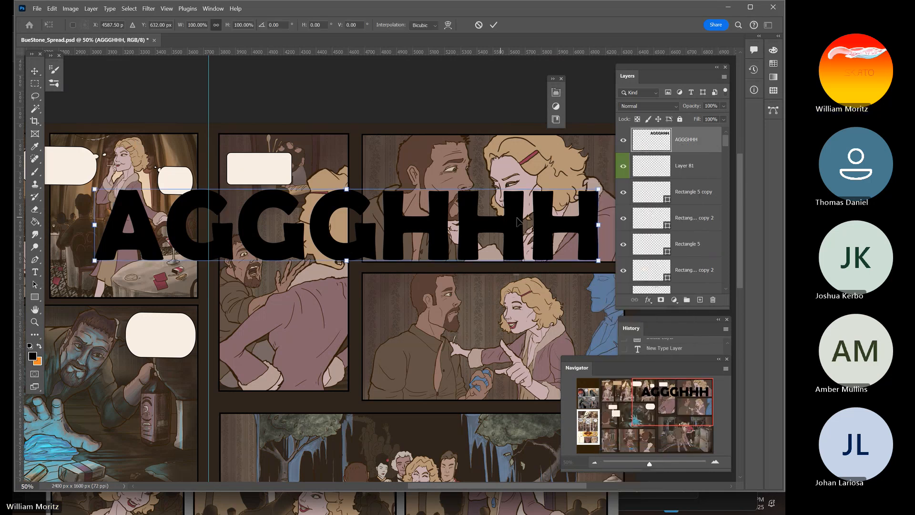
{"action": "left_click_drag", "start_coordinate": [616, 169], "coordinate": [356, 208]}
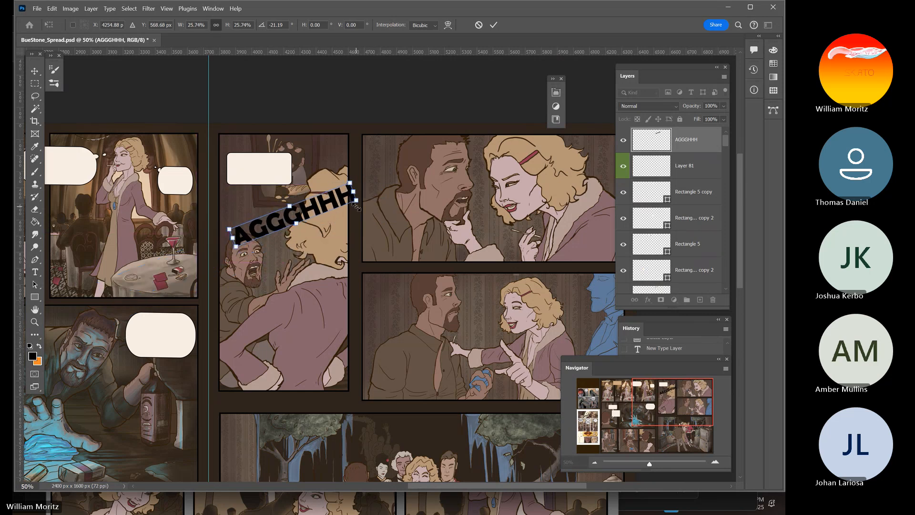
Warp the AGGGHHH lettering so its lower-left corner and left edge taper down toward the screaming man's mouth
{"action": "left_click", "coordinate": [40, 319]}
{"action": "left_click", "coordinate": [267, 225]}
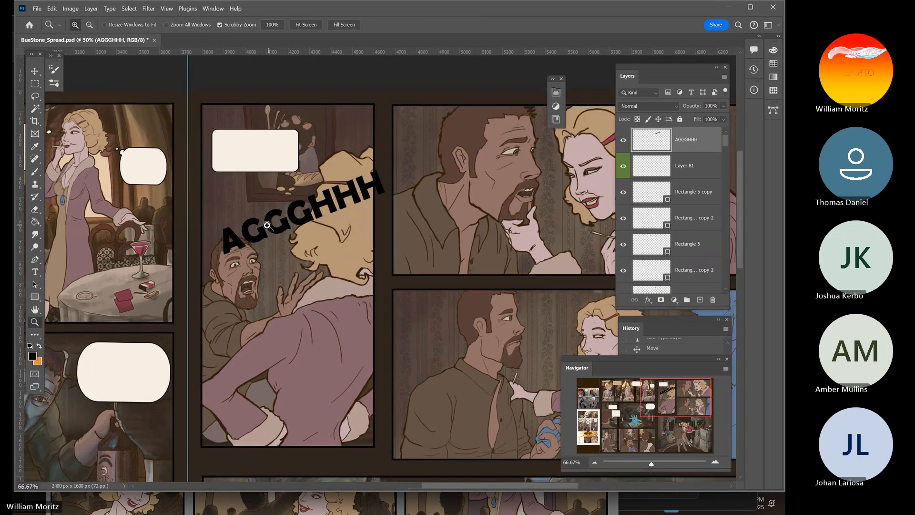
{"action": "left_click", "coordinate": [267, 225]}
{"action": "left_click", "coordinate": [51, 9]}
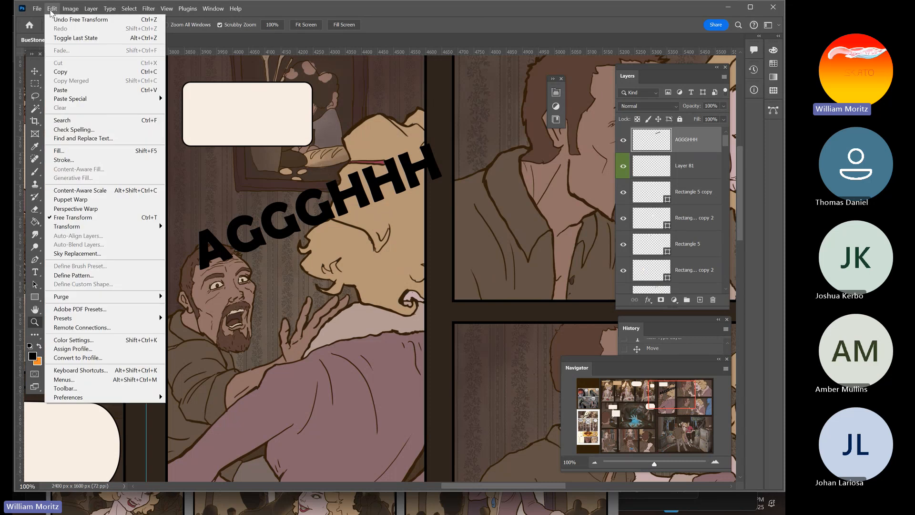
{"action": "mouse_move", "coordinate": [102, 228]}
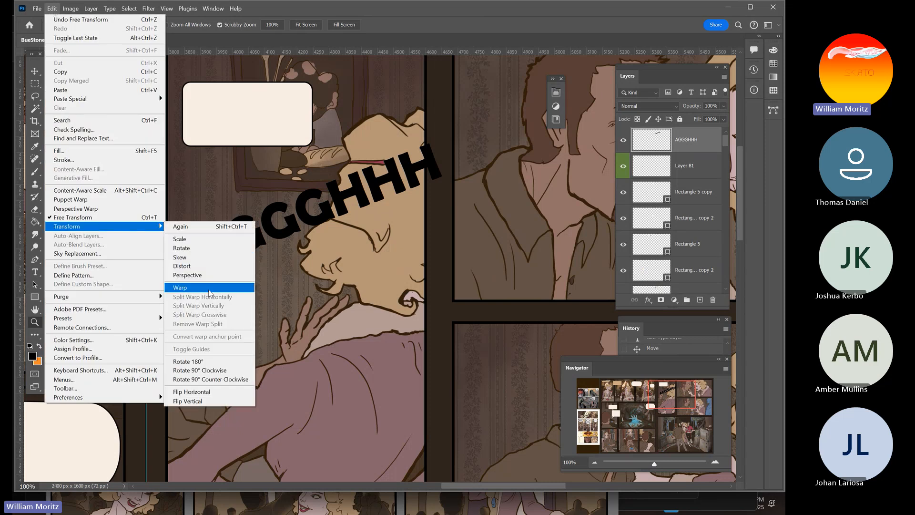
{"action": "left_click", "coordinate": [209, 288]}
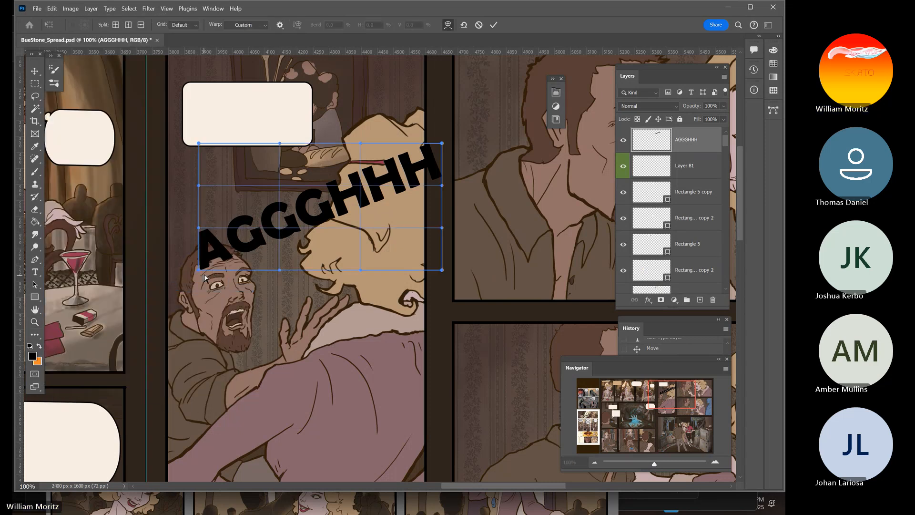
{"action": "left_click_drag", "start_coordinate": [199, 270], "coordinate": [270, 321]}
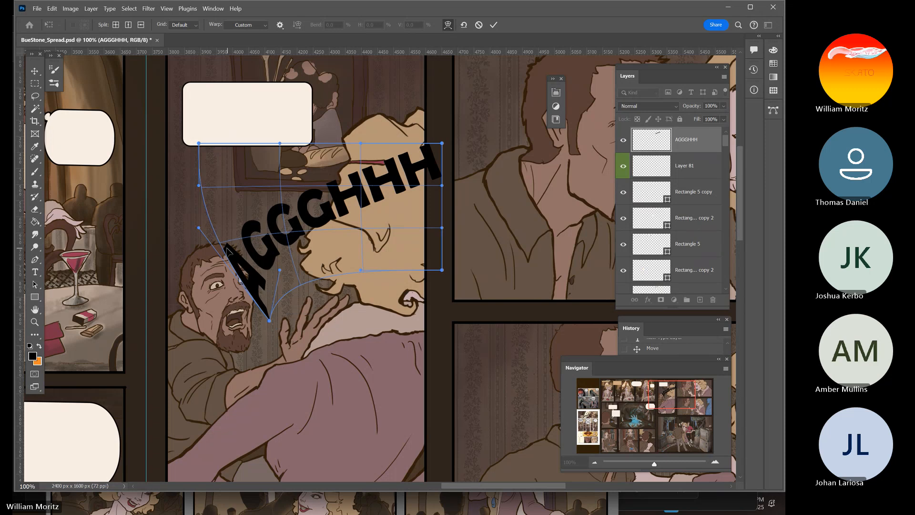
{"action": "left_click_drag", "start_coordinate": [222, 242], "coordinate": [255, 263]}
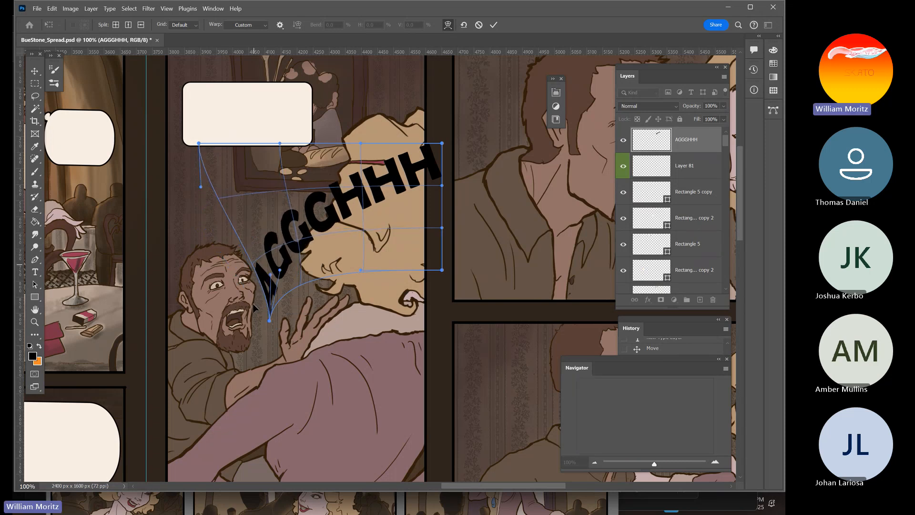
{"action": "left_click_drag", "start_coordinate": [265, 321], "coordinate": [259, 328]}
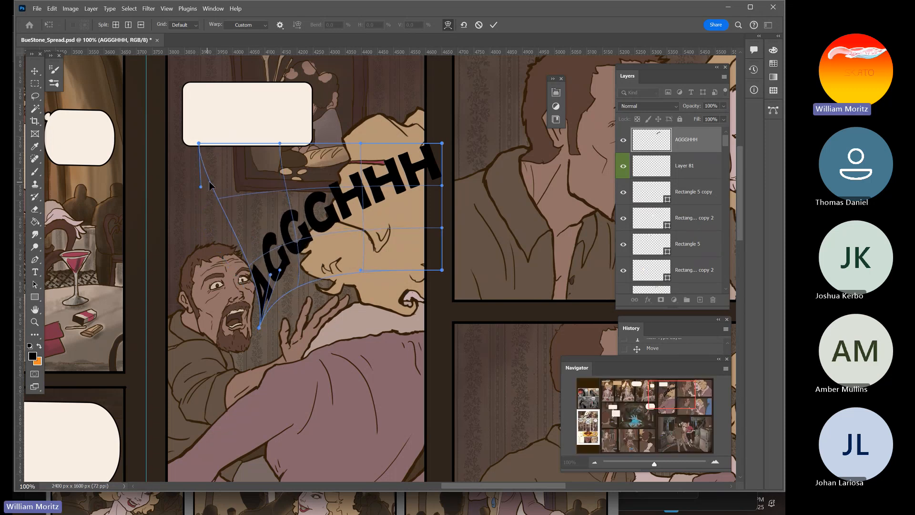
Pull the warp's right corners inward, bulge the upper edge upward so the final letters grow larger, and apply the warp
{"action": "left_click_drag", "start_coordinate": [298, 242], "coordinate": [391, 146]}
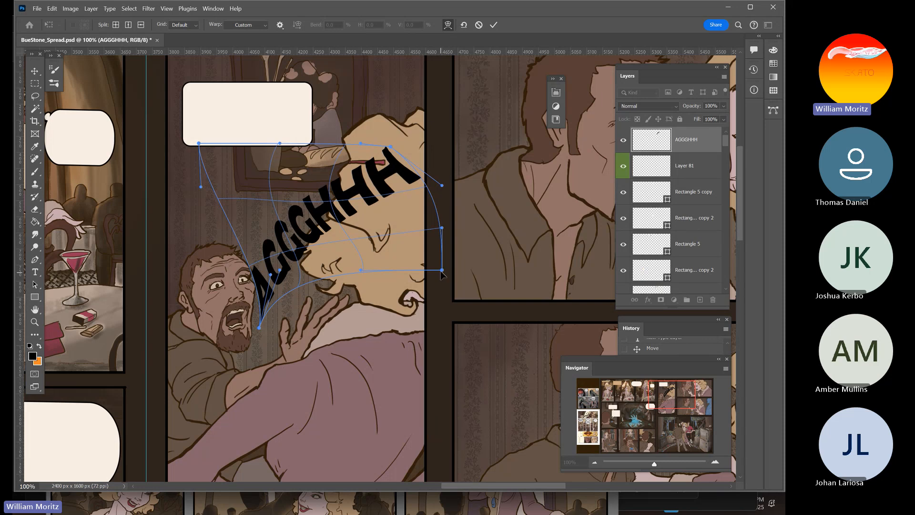
{"action": "left_click_drag", "start_coordinate": [443, 270], "coordinate": [424, 296]}
{"action": "left_click_drag", "start_coordinate": [428, 190], "coordinate": [401, 216]}
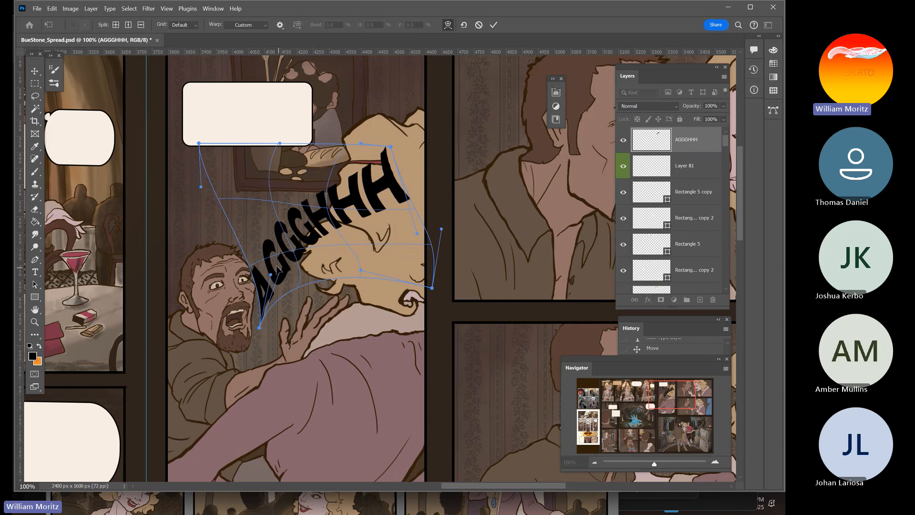
{"action": "mouse_move", "coordinate": [277, 268]}
{"action": "left_mouse_down"}
{"action": "mouse_move", "coordinate": [282, 282]}
{"action": "mouse_move", "coordinate": [267, 267]}
{"action": "left_mouse_up"}
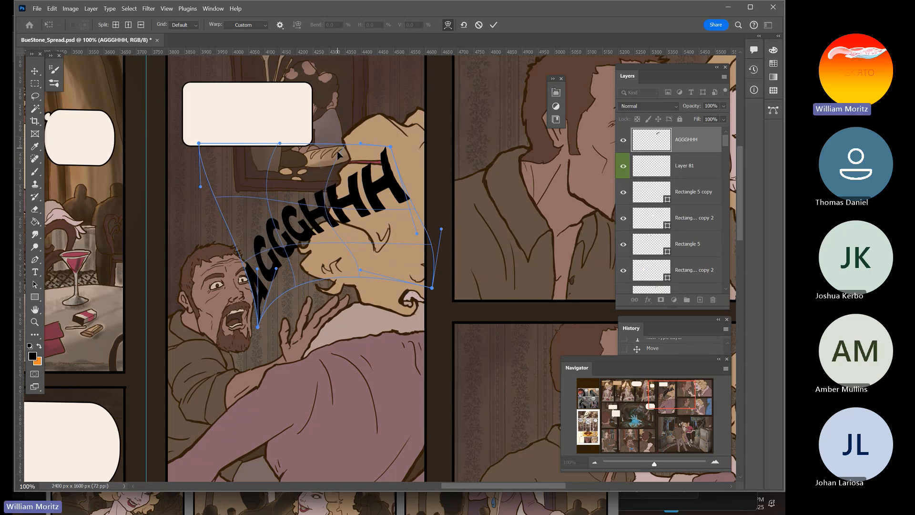
{"action": "left_click_drag", "start_coordinate": [346, 149], "coordinate": [313, 106]}
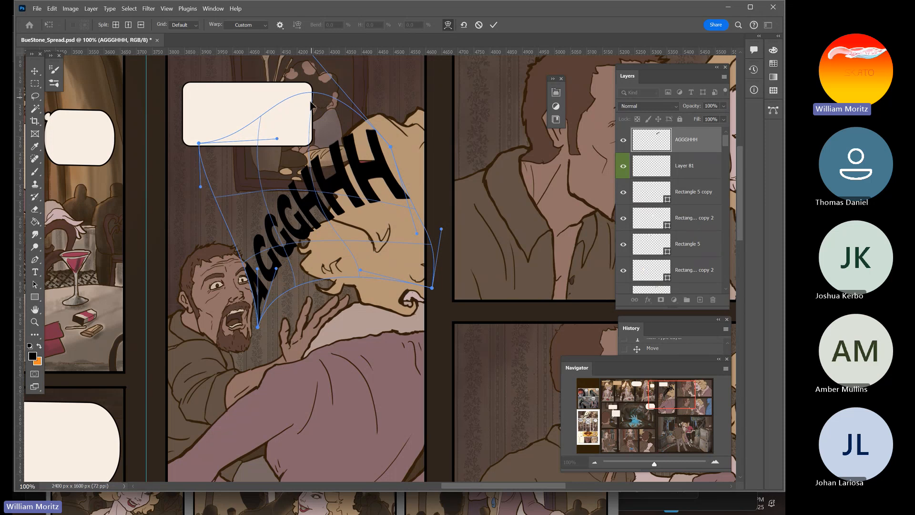
{"action": "key", "text": "Return"}
{"action": "key", "text": "z"}
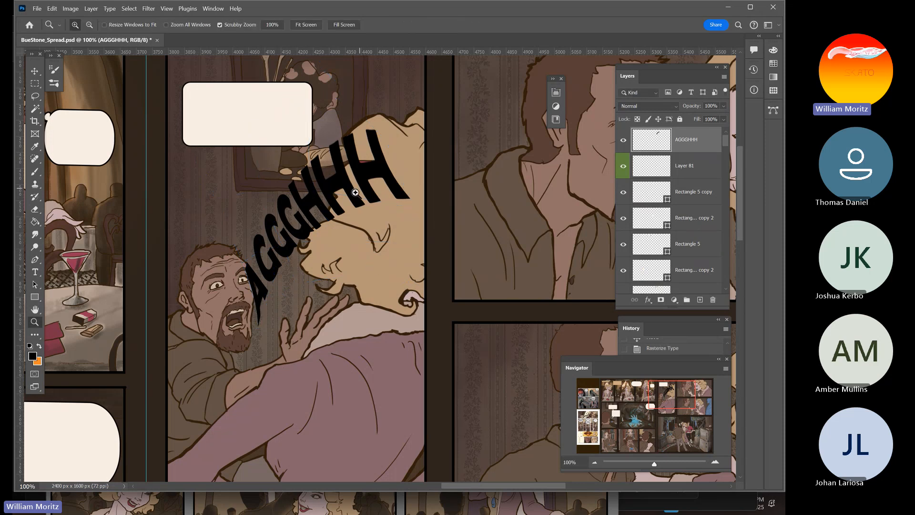
Scale the warped AGGGHHH lettering to about 65%, rotate it about 36° and arch it over the screaming man's head
{"action": "key", "text": "ctrl+t"}
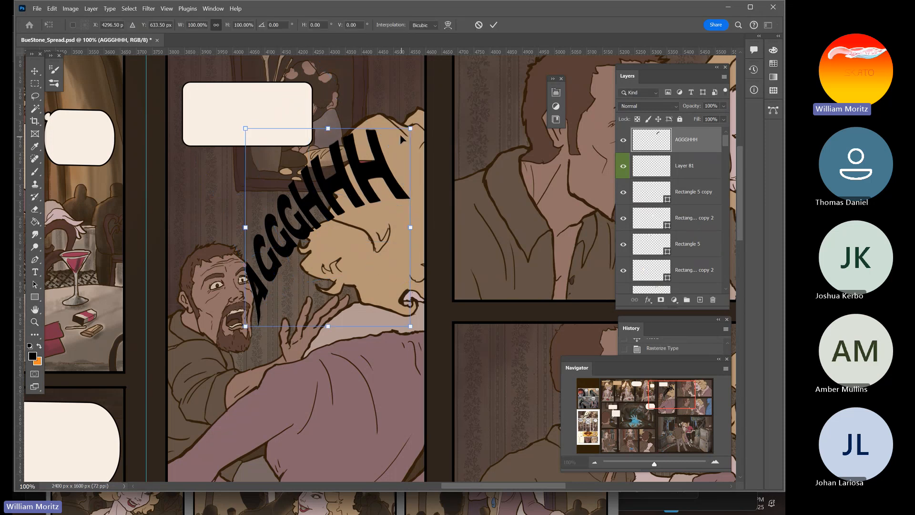
{"action": "left_click_drag", "start_coordinate": [411, 126], "coordinate": [355, 195]}
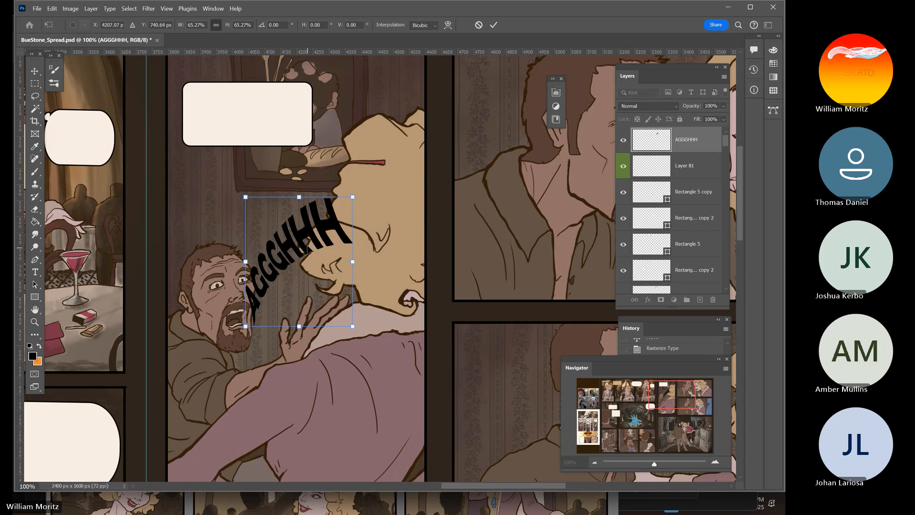
{"action": "left_click_drag", "start_coordinate": [304, 241], "coordinate": [253, 198]}
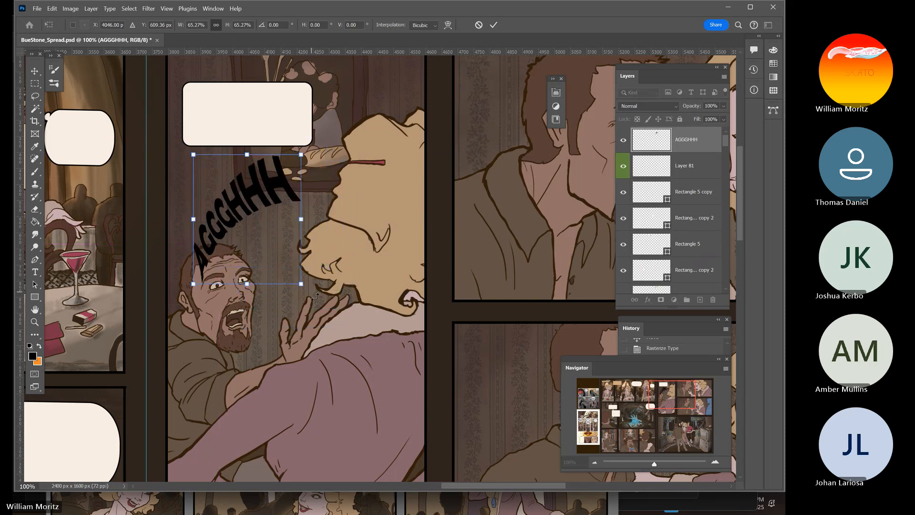
{"action": "left_click_drag", "start_coordinate": [313, 296], "coordinate": [276, 317]}
{"action": "left_click_drag", "start_coordinate": [290, 198], "coordinate": [277, 198]}
{"action": "left_click_drag", "start_coordinate": [328, 185], "coordinate": [293, 234]}
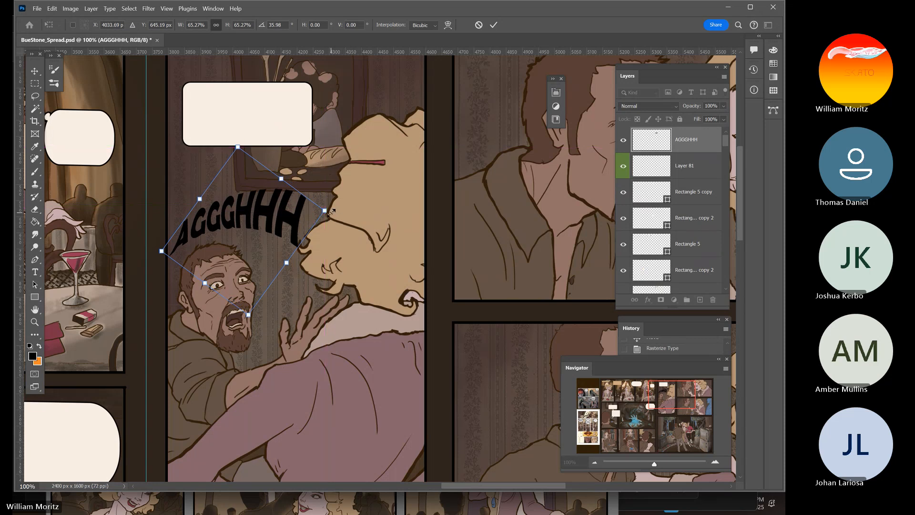
{"action": "key", "text": "Return"}
Add a Color Overlay in Normal mode to the AGGGHHH layer, using the cream f9eee2 sampled from the panel's caption box
{"action": "key", "text": "z"}
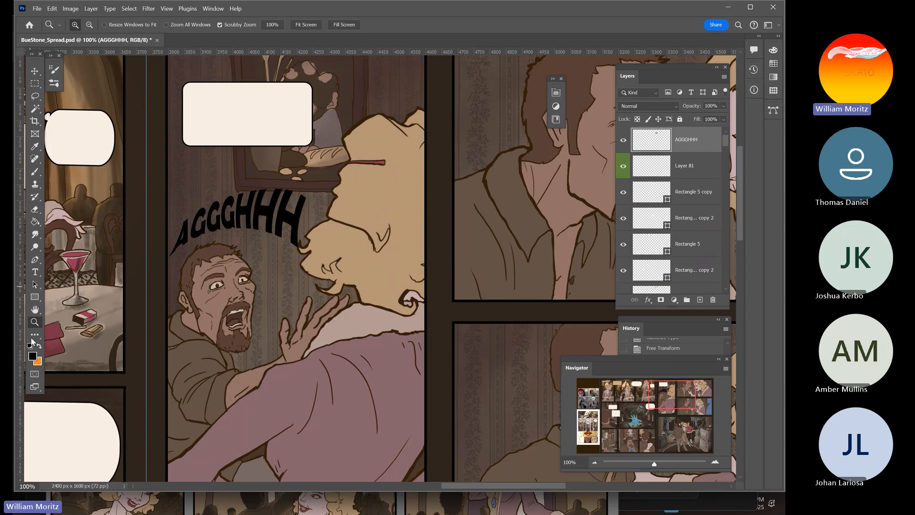
{"action": "left_click", "coordinate": [303, 243], "text": "alt"}
{"action": "left_click", "coordinate": [302, 242], "text": "alt"}
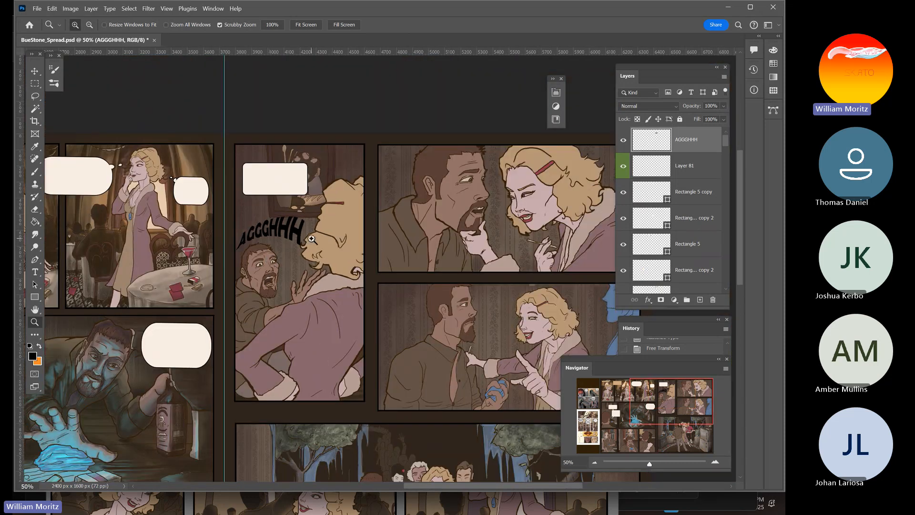
{"action": "key", "text": "v"}
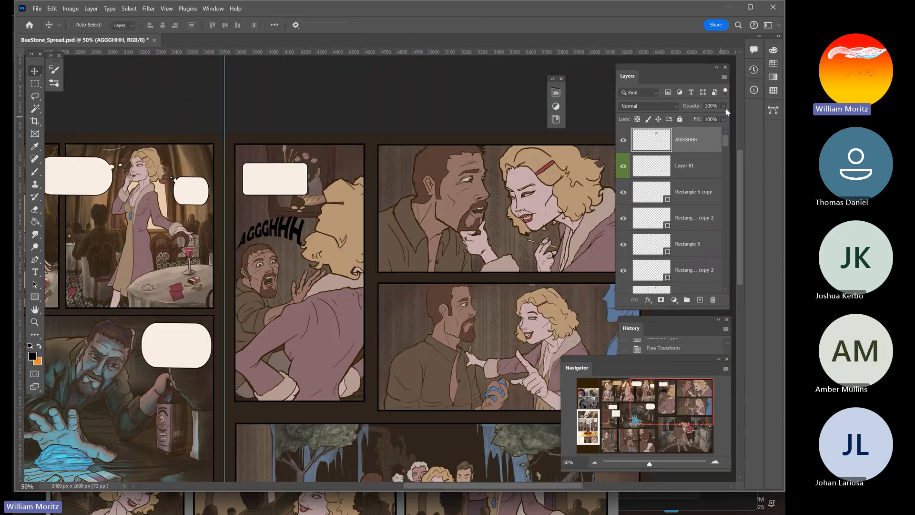
{"action": "double_click", "coordinate": [714, 148]}
{"action": "left_click_drag", "start_coordinate": [263, 247], "coordinate": [496, 246]}
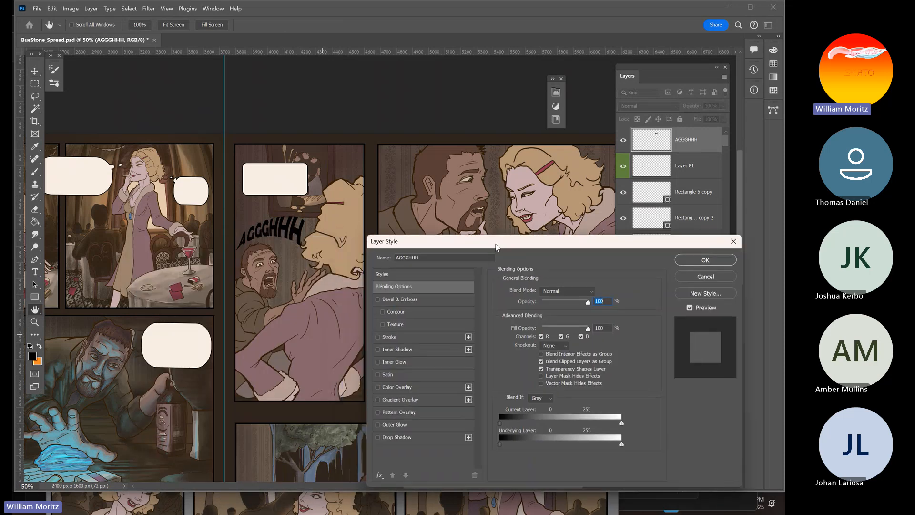
{"action": "left_click", "coordinate": [398, 375]}
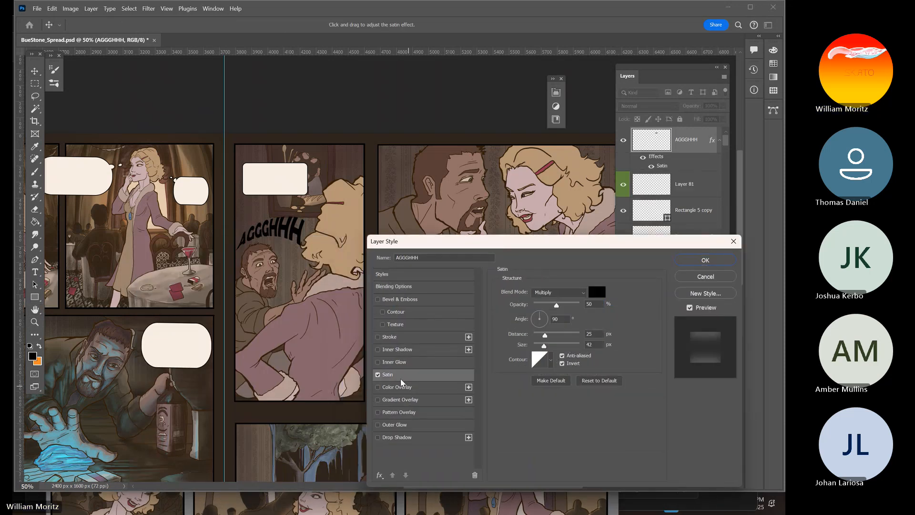
{"action": "left_click", "coordinate": [379, 387]}
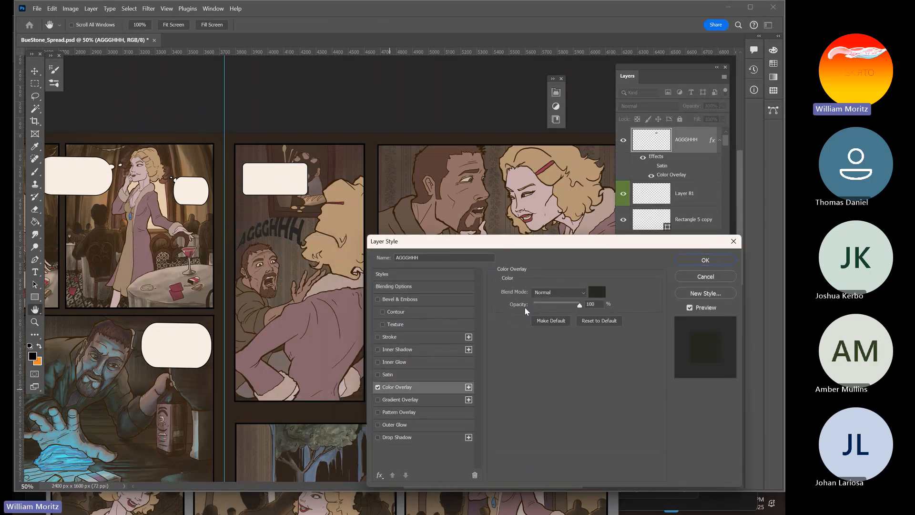
{"action": "left_click", "coordinate": [559, 292]}
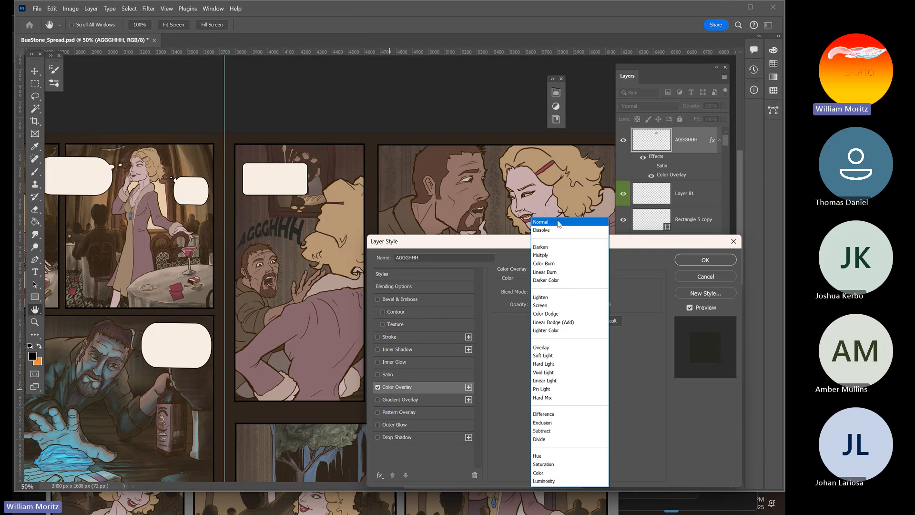
{"action": "left_click", "coordinate": [556, 223]}
{"action": "left_click", "coordinate": [597, 291]}
{"action": "left_click", "coordinate": [297, 181]}
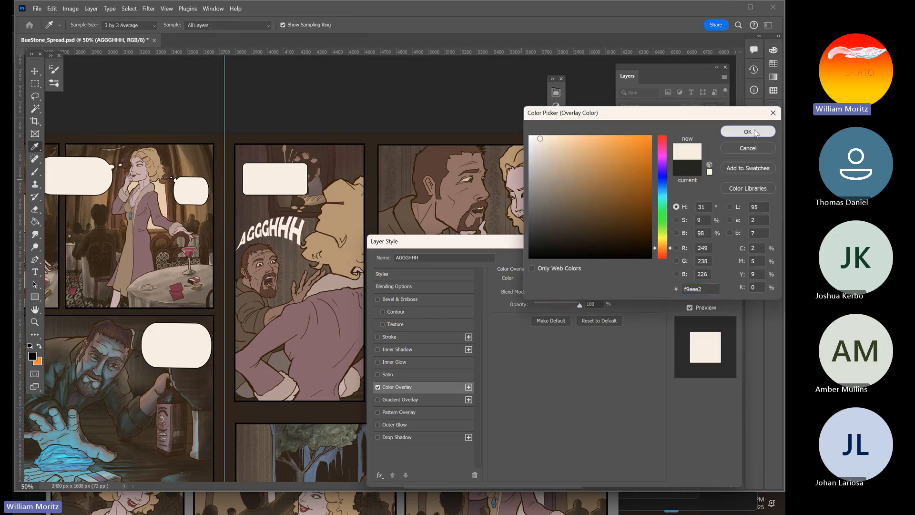
{"action": "left_click", "coordinate": [732, 133]}
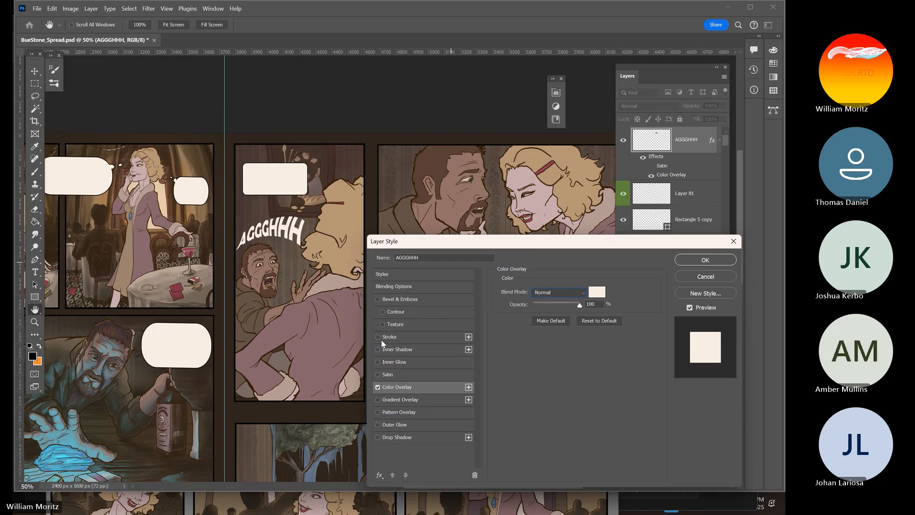
Add a 6 px outside Stroke to the AGGGHHH lettering in crimson a03855, based on a colour sampled from the woman's hair clip
{"action": "left_click", "coordinate": [412, 338]}
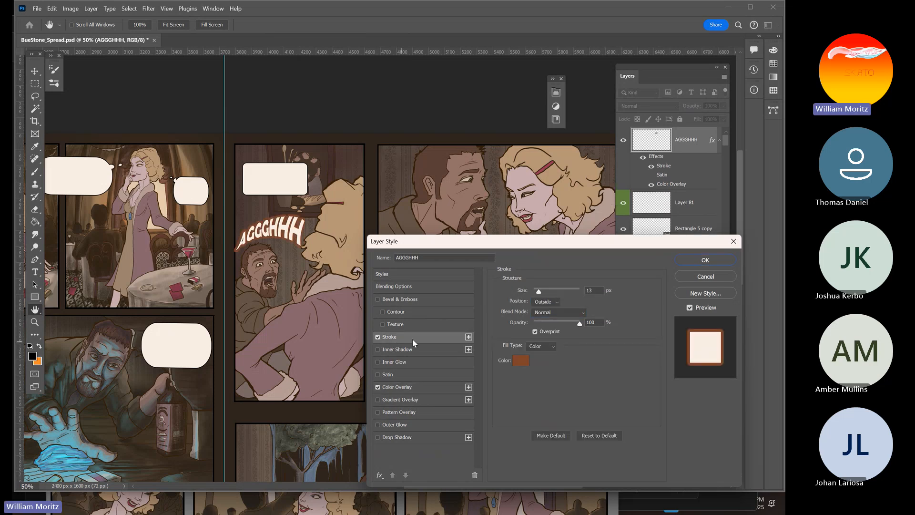
{"action": "left_click", "coordinate": [521, 361]}
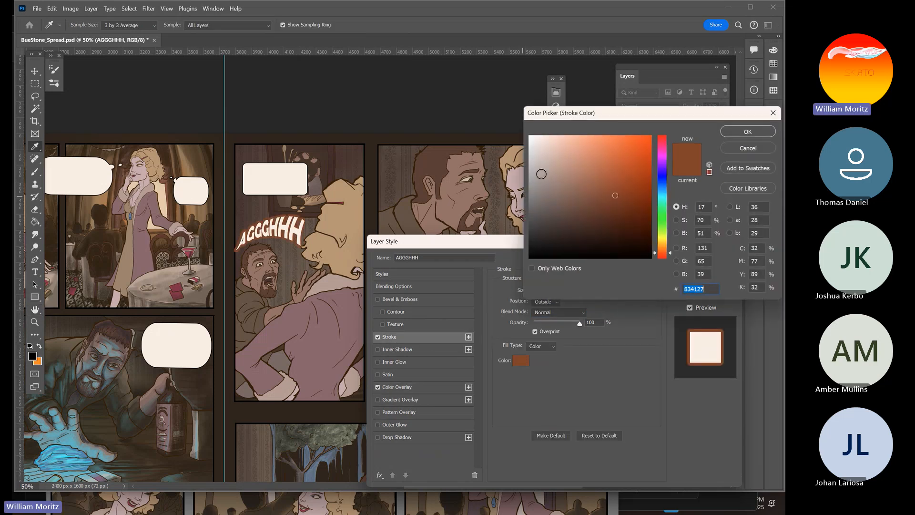
{"action": "left_click_drag", "start_coordinate": [615, 119], "coordinate": [481, 252]}
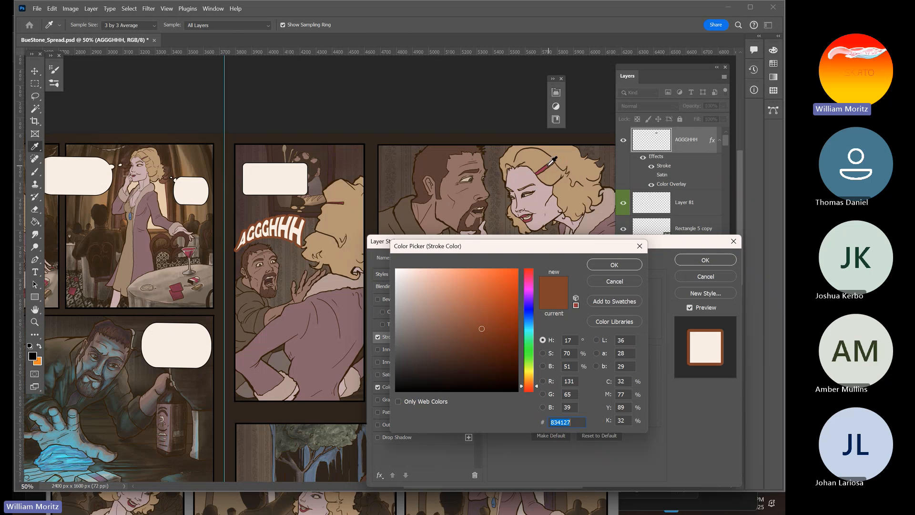
{"action": "left_click", "coordinate": [549, 165]}
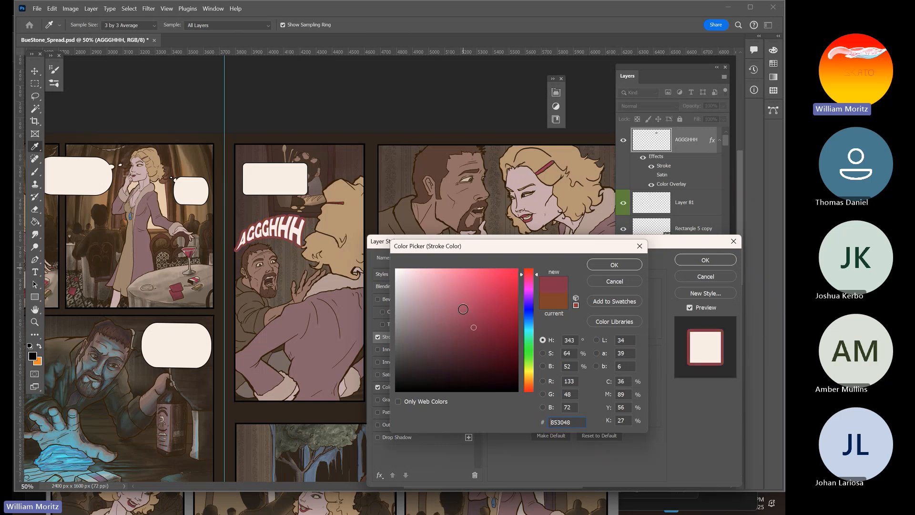
{"action": "left_click", "coordinate": [473, 313]}
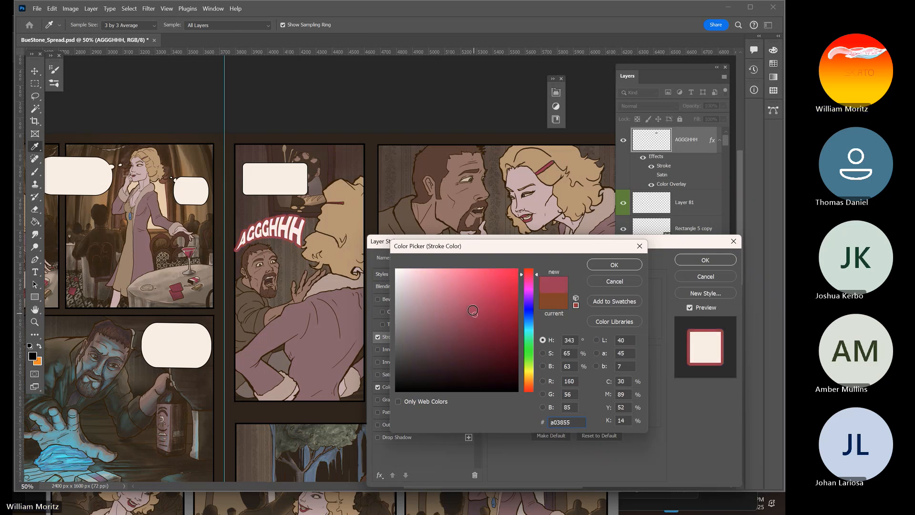
{"action": "left_click", "coordinate": [615, 265]}
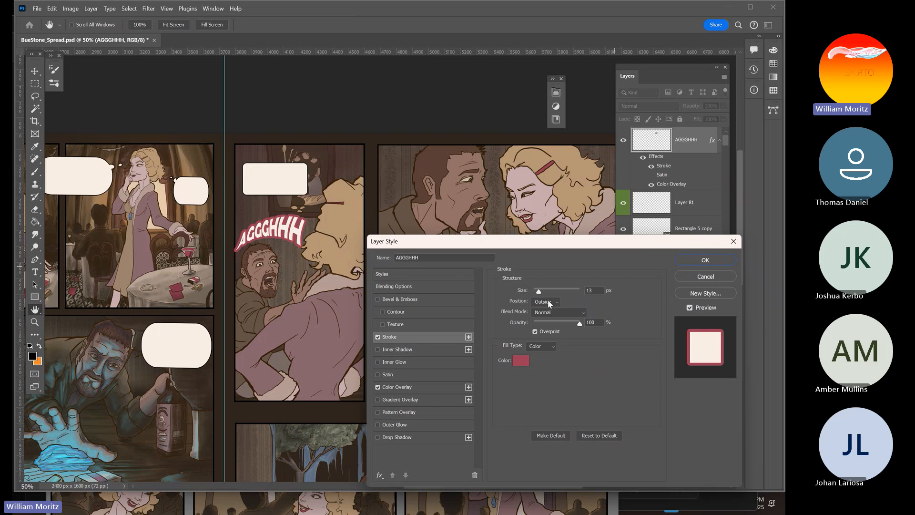
{"action": "left_click_drag", "start_coordinate": [539, 291], "coordinate": [536, 295]}
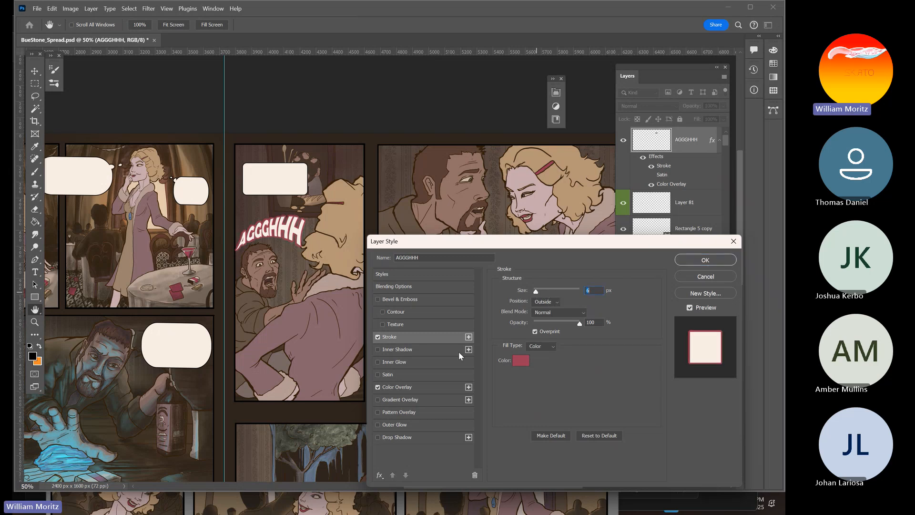
Add a hard Drop Shadow to the AGGGHHH lettering with 100% opacity, 98° angle, 25 px distance, 0% spread and 0 px size
{"action": "left_click", "coordinate": [378, 437]}
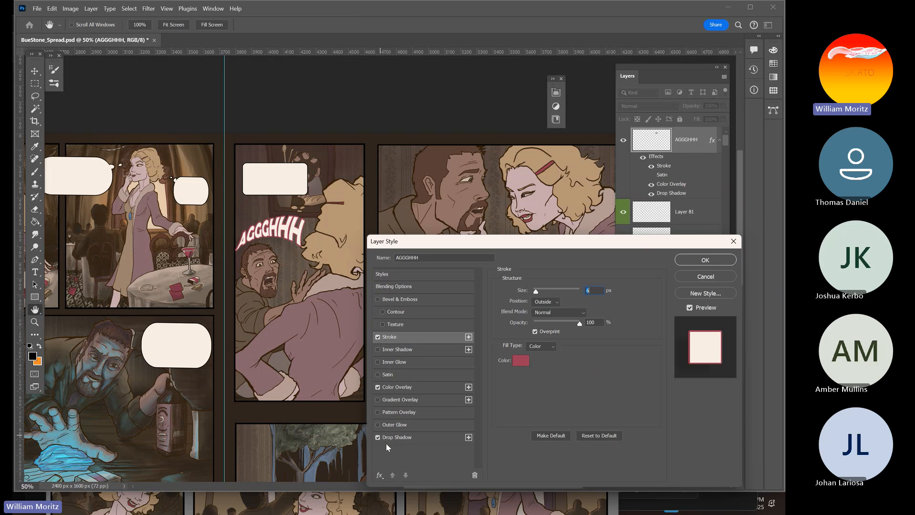
{"action": "left_click", "coordinate": [385, 441]}
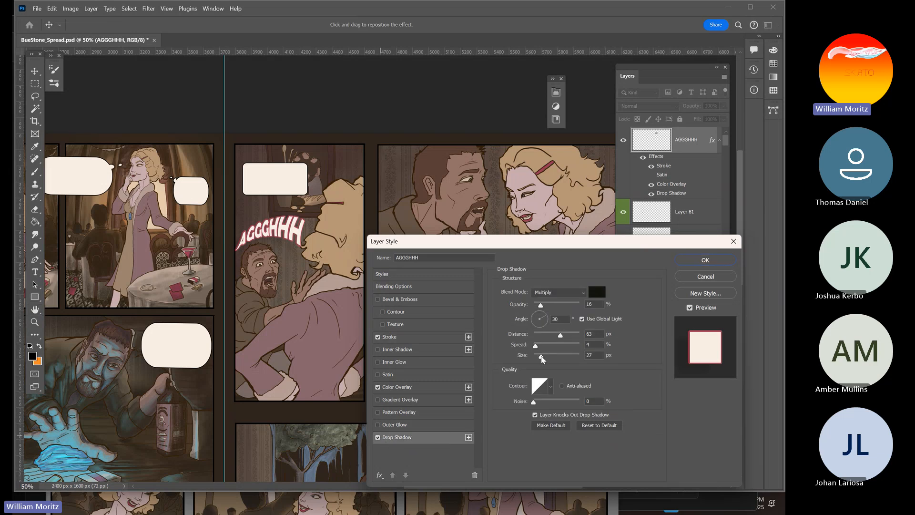
{"action": "left_click", "coordinate": [544, 356]}
{"action": "left_click_drag", "start_coordinate": [562, 337], "coordinate": [565, 337]}
{"action": "left_click_drag", "start_coordinate": [541, 305], "coordinate": [602, 302]}
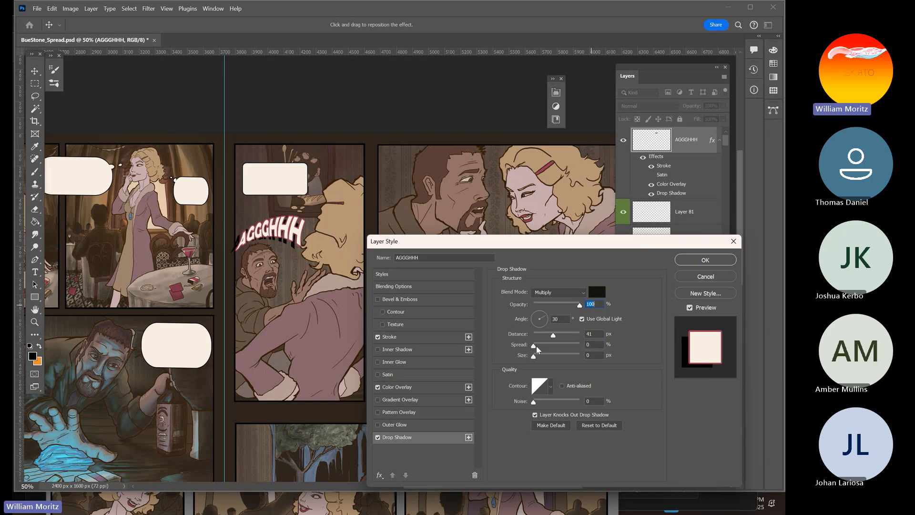
{"action": "mouse_move", "coordinate": [544, 330]}
{"action": "left_mouse_down"}
{"action": "mouse_move", "coordinate": [535, 313]}
{"action": "mouse_move", "coordinate": [543, 338]}
{"action": "left_mouse_up"}
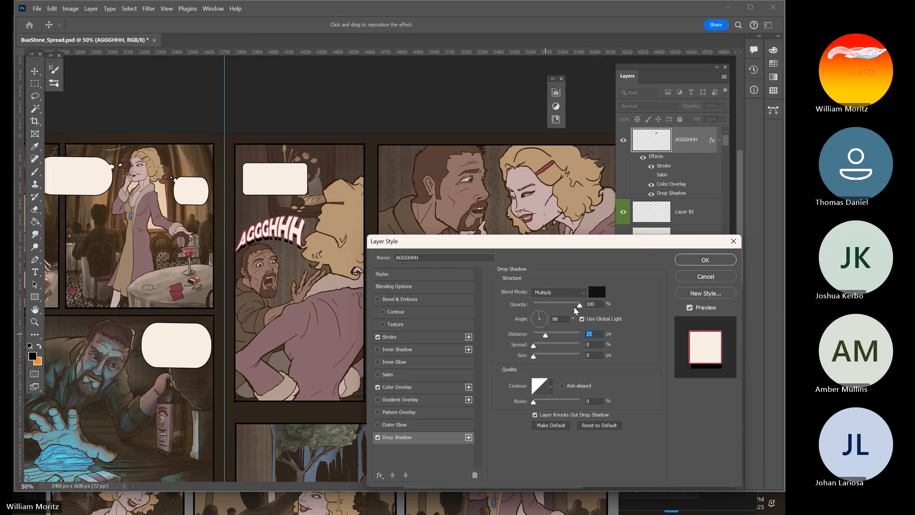
Set the drop shadow's opacity to 59% and its colour to 953353, sampled from the woman's hair clip, and apply the layer style
{"action": "left_click_drag", "start_coordinate": [580, 304], "coordinate": [564, 307]}
{"action": "left_click", "coordinate": [598, 293]}
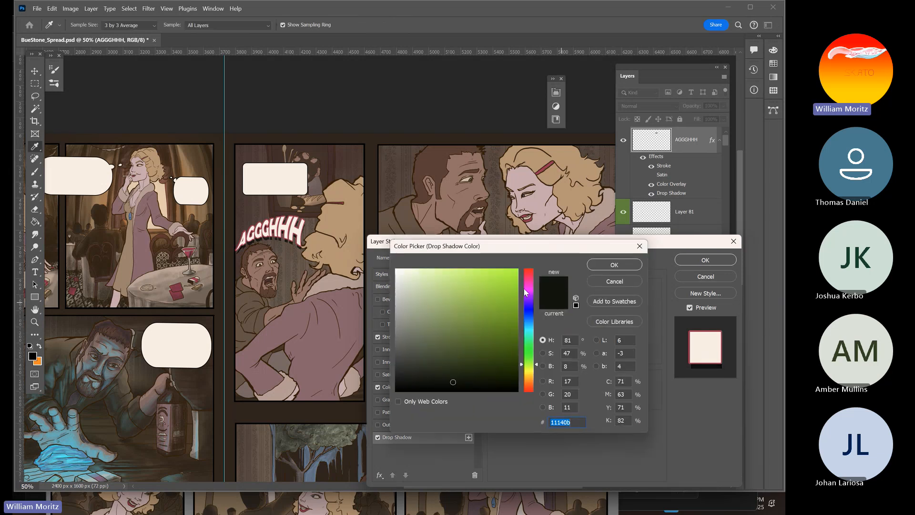
{"action": "left_click", "coordinate": [545, 167]}
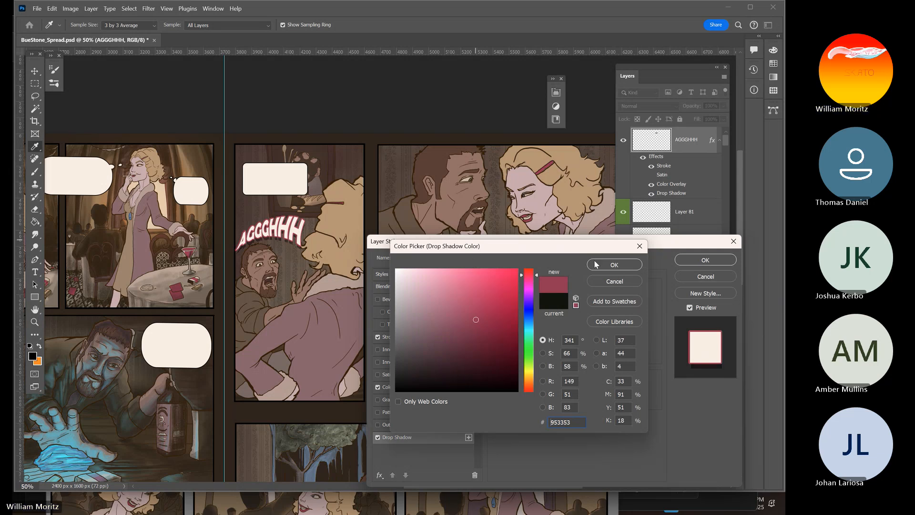
{"action": "left_click", "coordinate": [620, 267]}
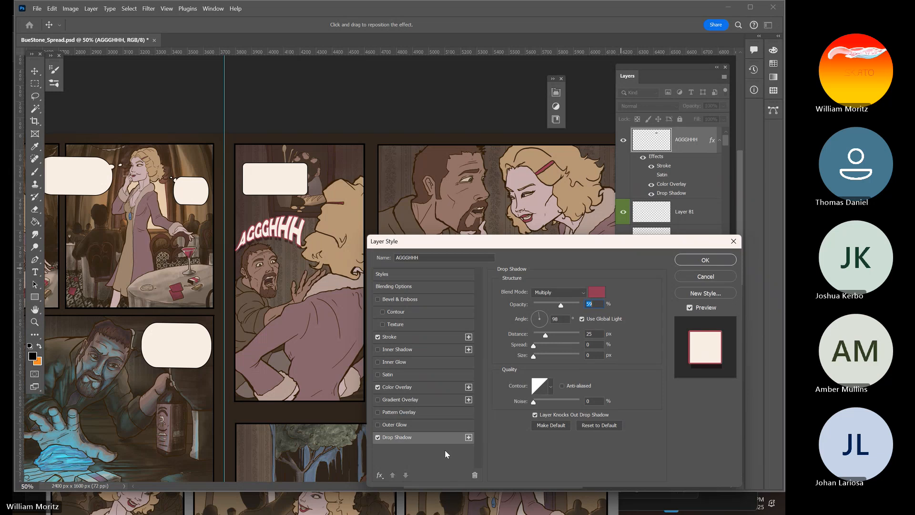
{"action": "left_click", "coordinate": [693, 263]}
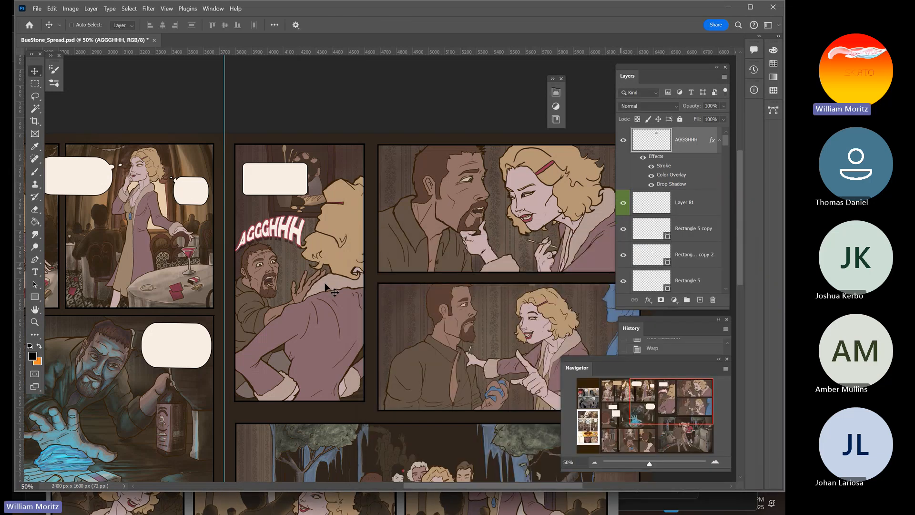
Adjust the tilt of the AGGGHHH lettering above the screaming man, finishing with a clockwise rotation of about 9.8°
{"action": "key", "text": "ctrl+t"}
{"action": "left_click_drag", "start_coordinate": [235, 215], "coordinate": [241, 217]}
{"action": "key", "text": "Return"}
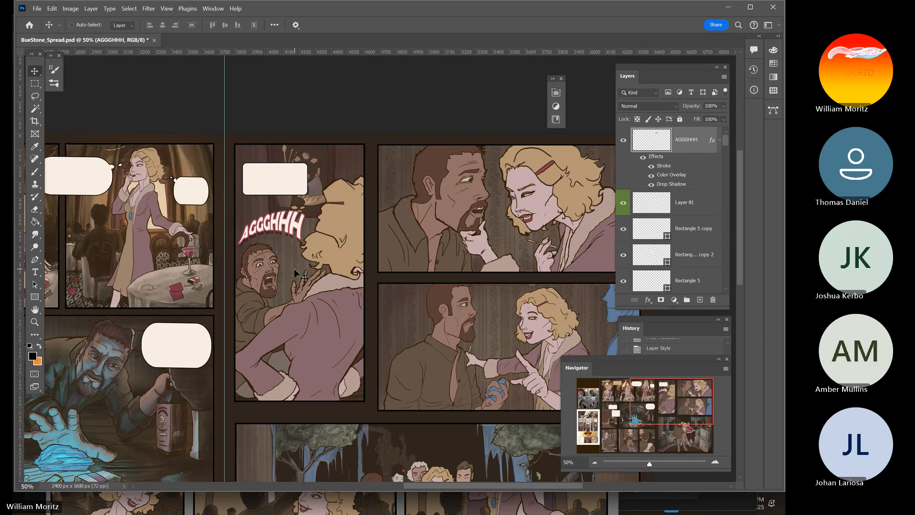
{"action": "key", "text": "ctrl"}
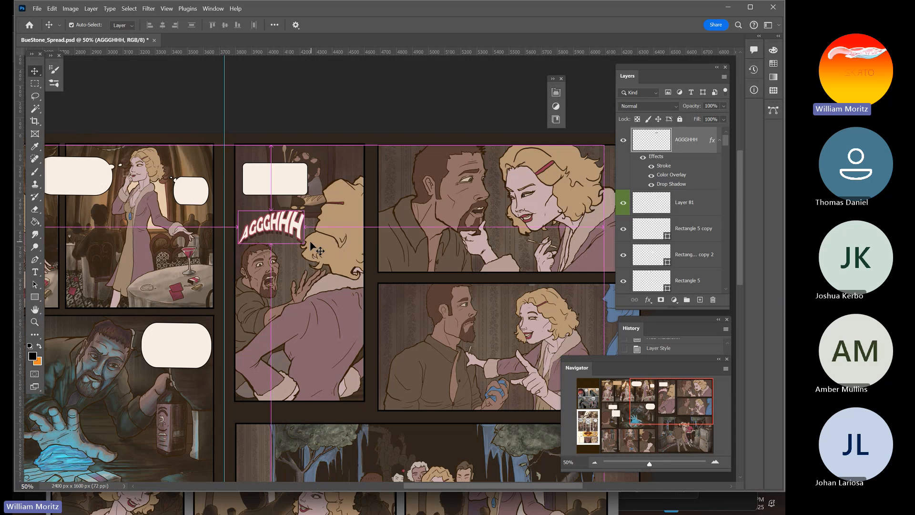
{"action": "key", "text": "ctrl+t"}
{"action": "left_click_drag", "start_coordinate": [311, 247], "coordinate": [298, 239]}
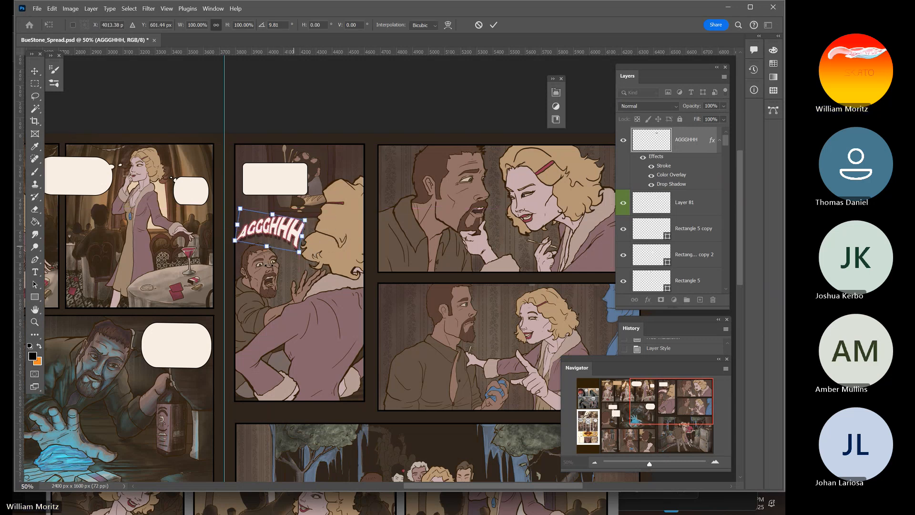
{"action": "key", "text": "Return"}
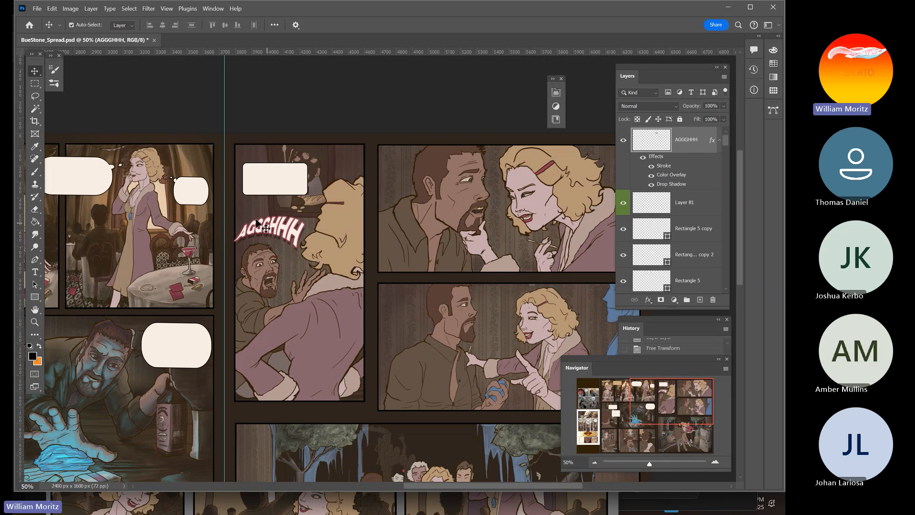
Narrow the AGGGHHH lettering from both sides to about 81.6% width, keeping it over the screaming man's head
{"action": "key", "text": "ctrl+t"}
{"action": "left_click_drag", "start_coordinate": [232, 233], "coordinate": [239, 234]}
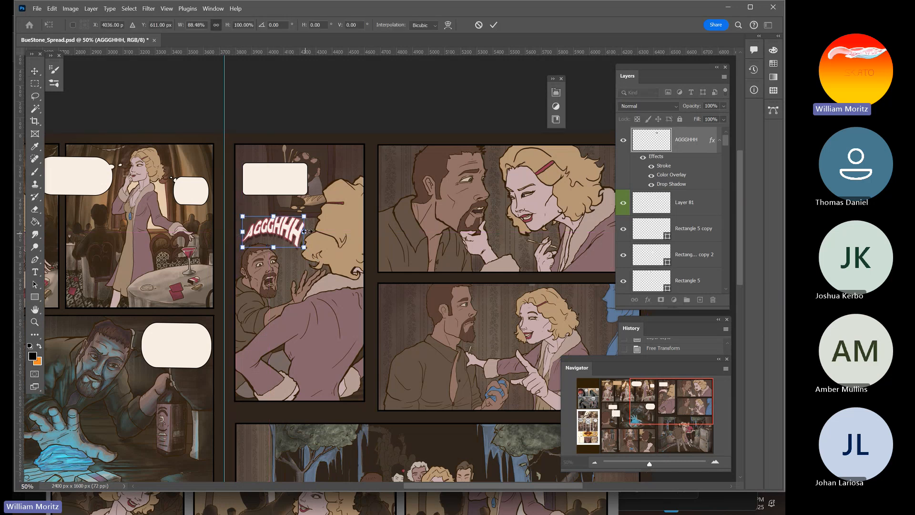
{"action": "left_click_drag", "start_coordinate": [304, 228], "coordinate": [300, 228]}
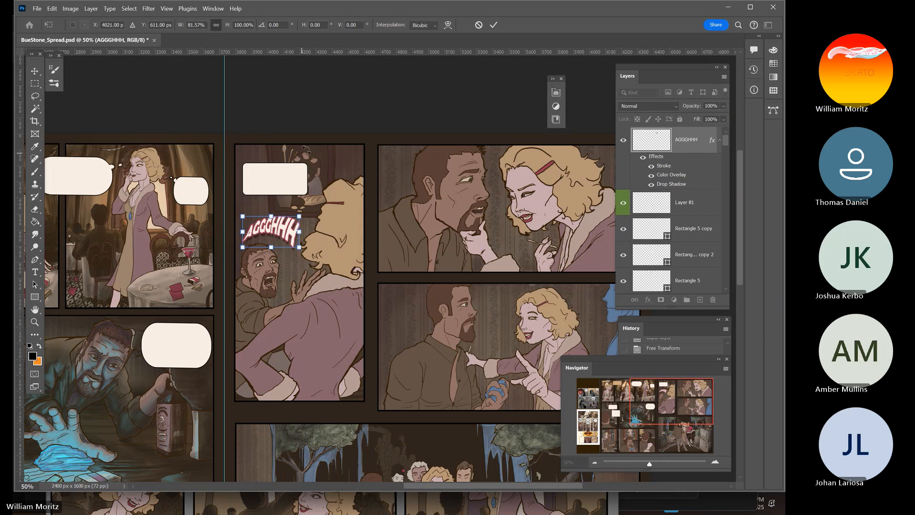
{"action": "key", "text": "Return"}
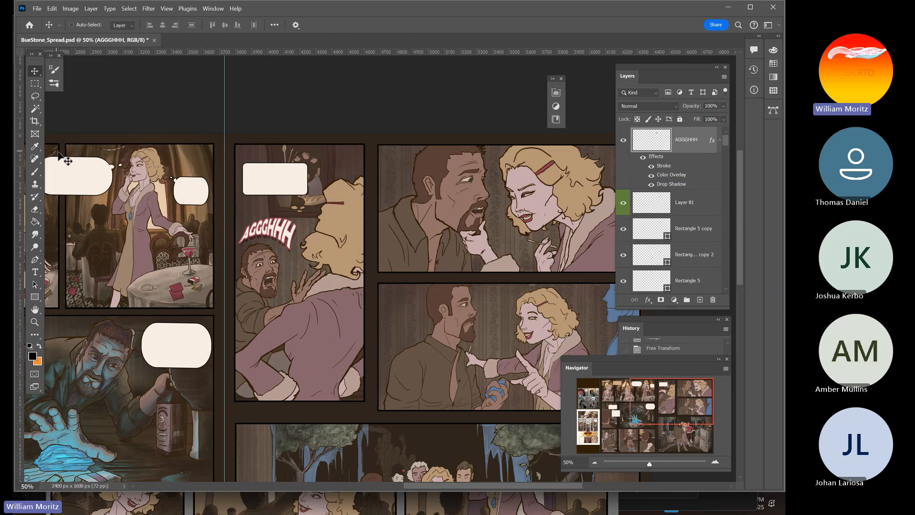
Examine the finished AGGGHHH lettering up close and against the whole spread to judge its size and placement
{"action": "left_click", "coordinate": [35, 322]}
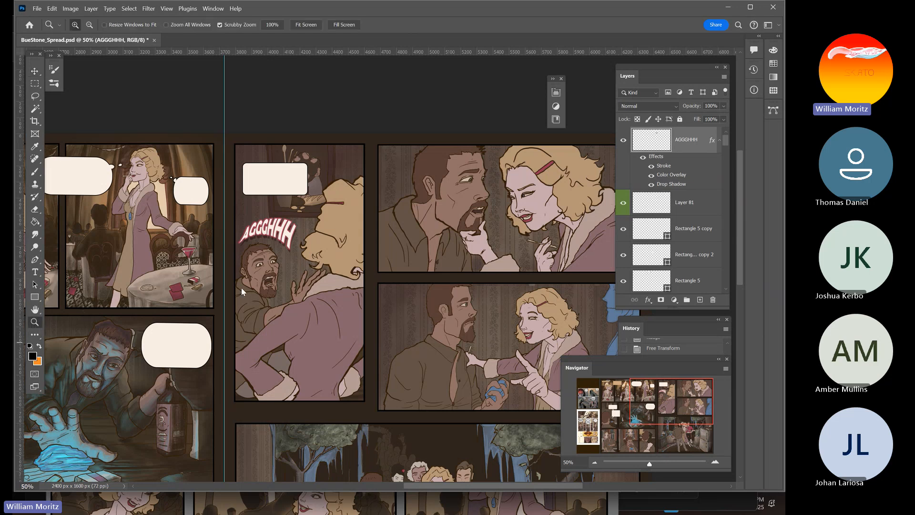
{"action": "left_click", "coordinate": [253, 251], "text": "alt"}
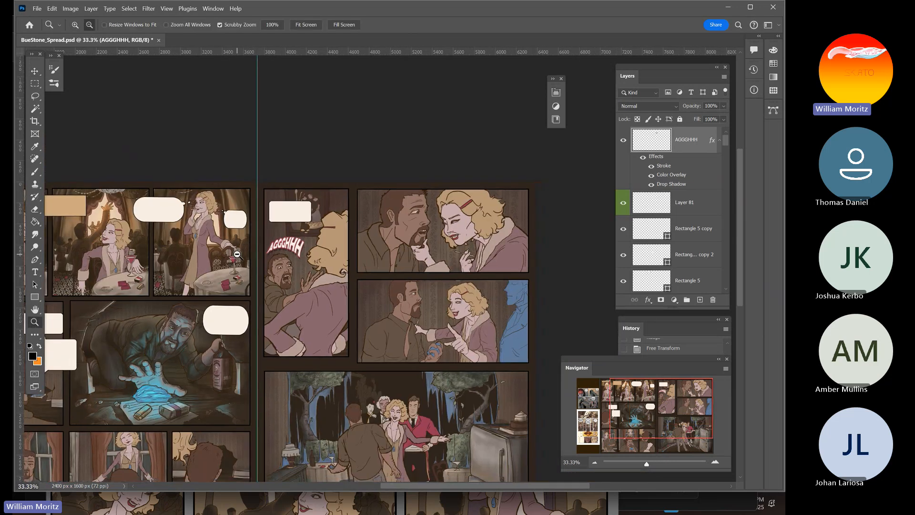
{"action": "left_click", "coordinate": [280, 267], "text": "alt"}
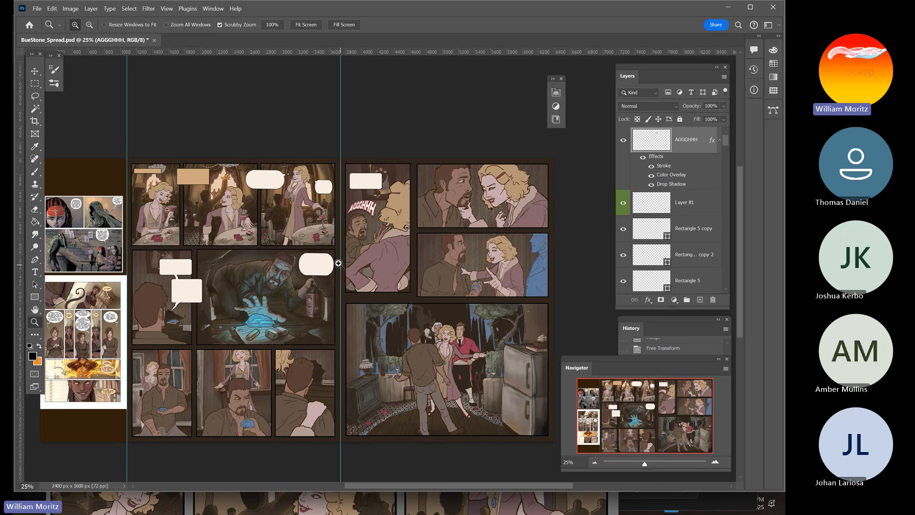
{"action": "left_click_drag", "start_coordinate": [376, 210], "coordinate": [377, 209]}
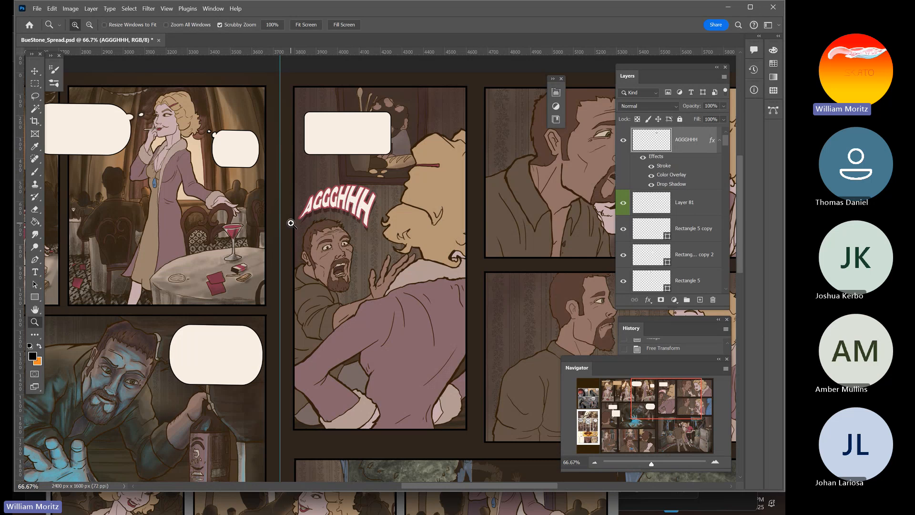
{"action": "left_click", "coordinate": [339, 222], "text": "alt"}
{"action": "left_click", "coordinate": [340, 221], "text": "alt"}
{"action": "left_click", "coordinate": [339, 221], "text": "alt"}
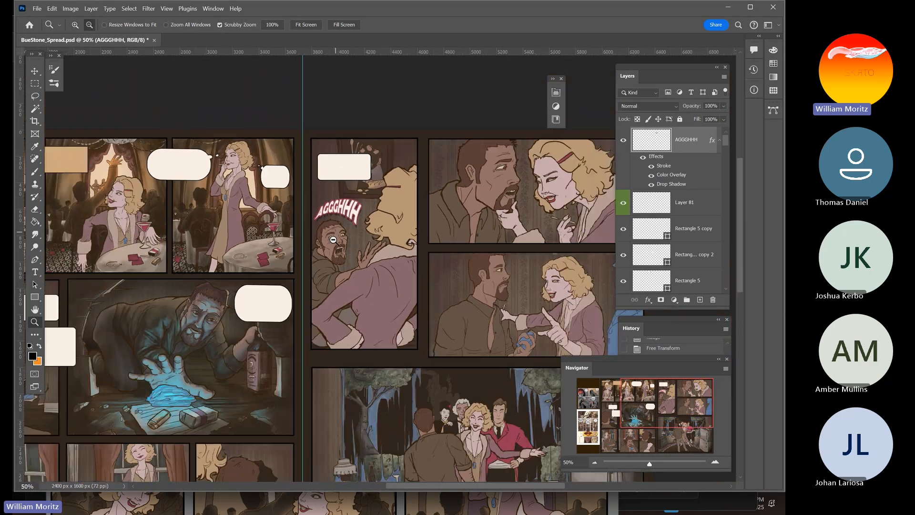
{"action": "left_click_drag", "start_coordinate": [306, 289], "coordinate": [400, 212]}
{"action": "left_click", "coordinate": [399, 212], "text": "alt"}
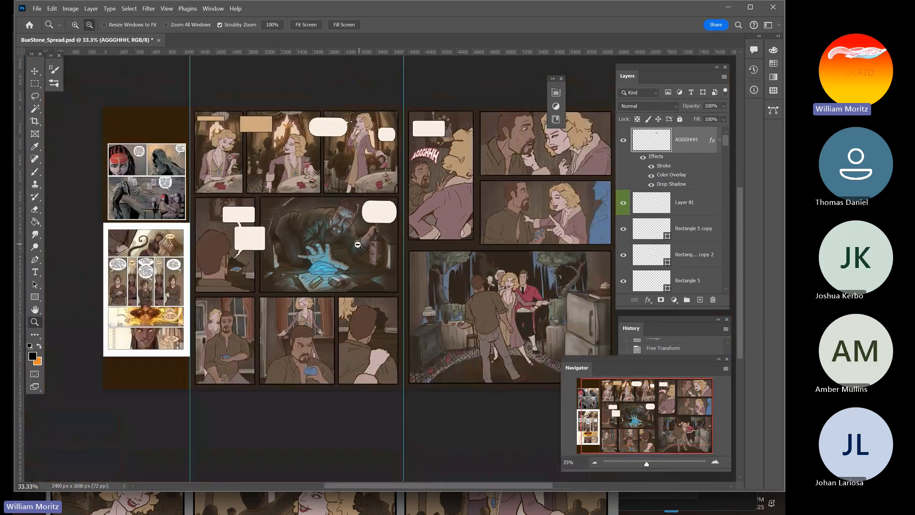
{"action": "left_click_drag", "start_coordinate": [345, 241], "coordinate": [271, 261]}
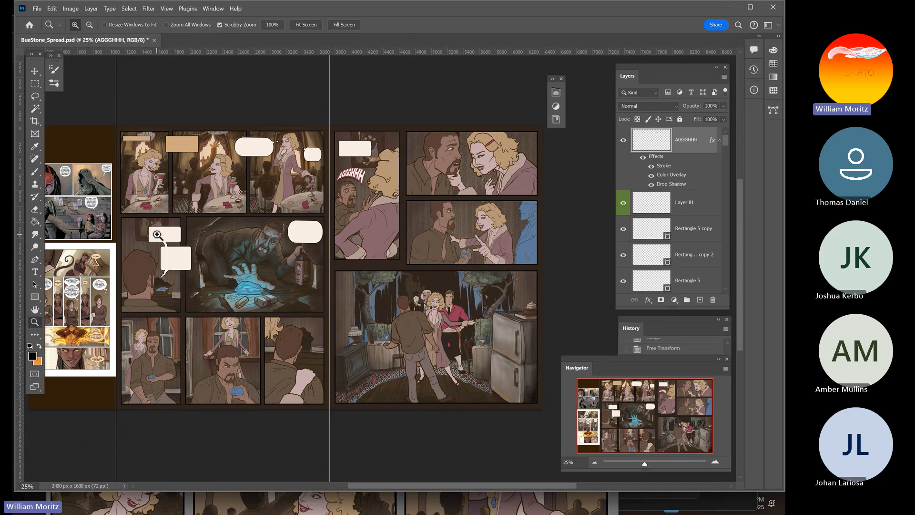
Set the foreground colour to the near-black 131313 for lettering the joined balloons in the panel with the man seen from behind
{"action": "left_click", "coordinate": [156, 236]}
{"action": "left_click", "coordinate": [155, 236]}
{"action": "left_click", "coordinate": [156, 236]}
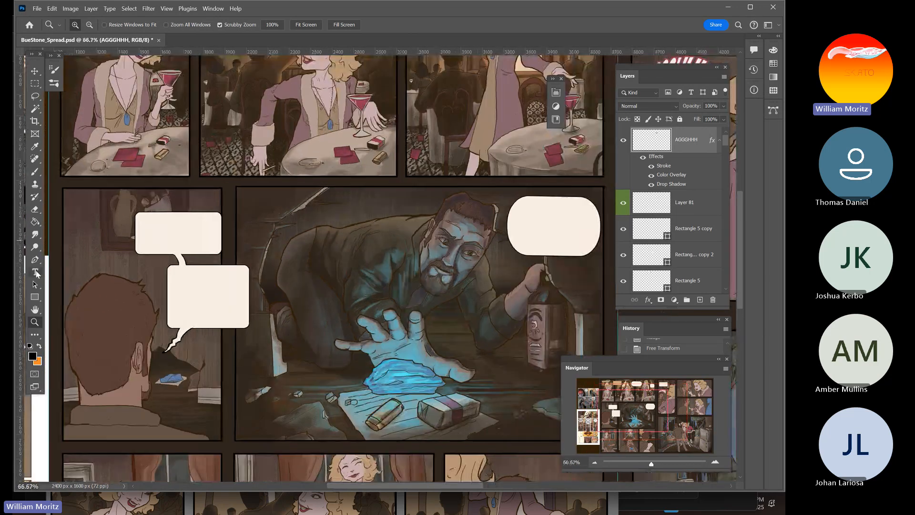
{"action": "left_click", "coordinate": [139, 253]}
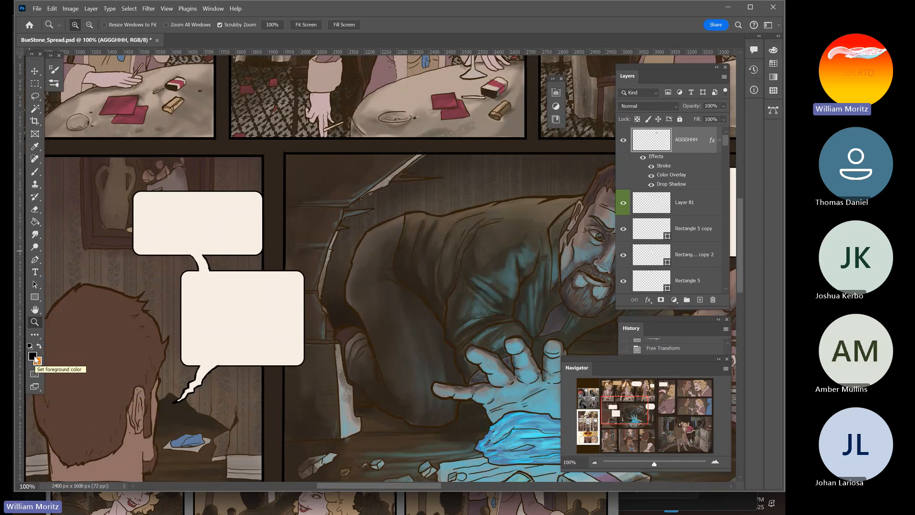
{"action": "left_click", "coordinate": [33, 356]}
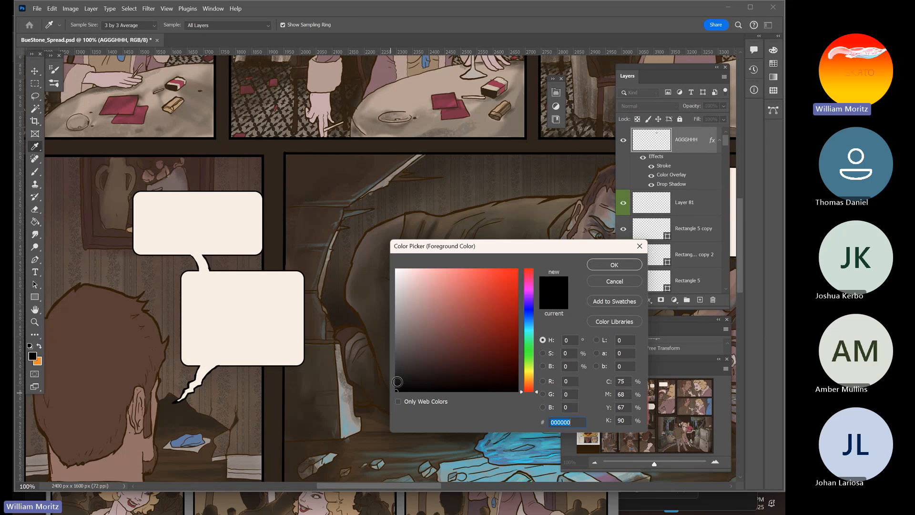
{"action": "left_click", "coordinate": [396, 382]}
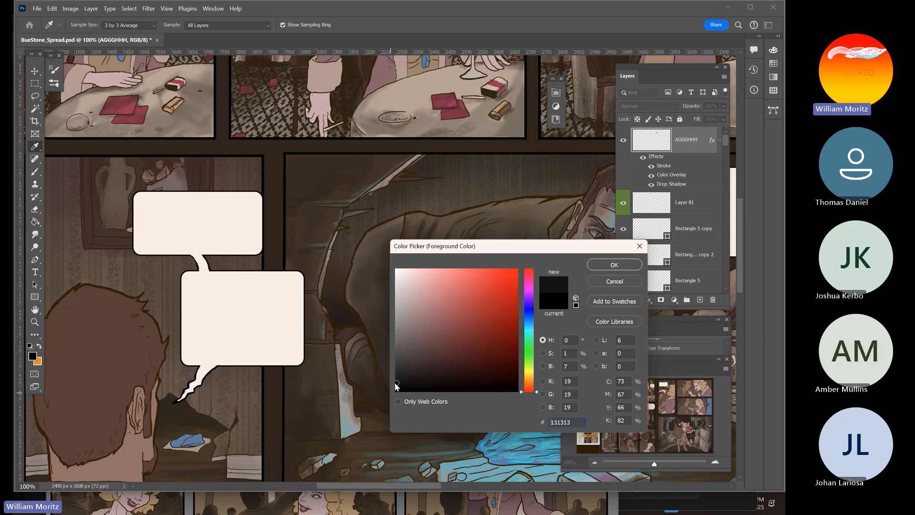
{"action": "left_click", "coordinate": [606, 266]}
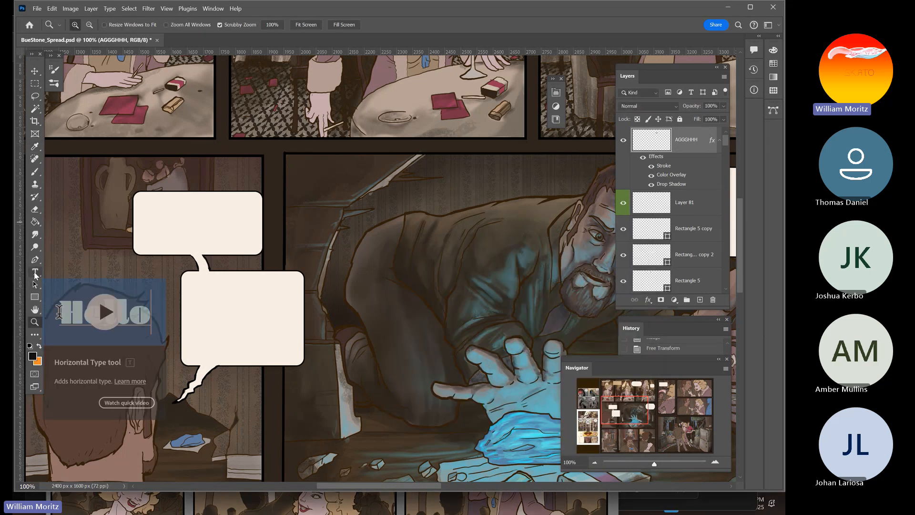
Start a placeholder text line in the upper joined balloon and set its font to Comic Sans MS Regular
{"action": "left_click", "coordinate": [35, 273]}
{"action": "left_click", "coordinate": [158, 223]}
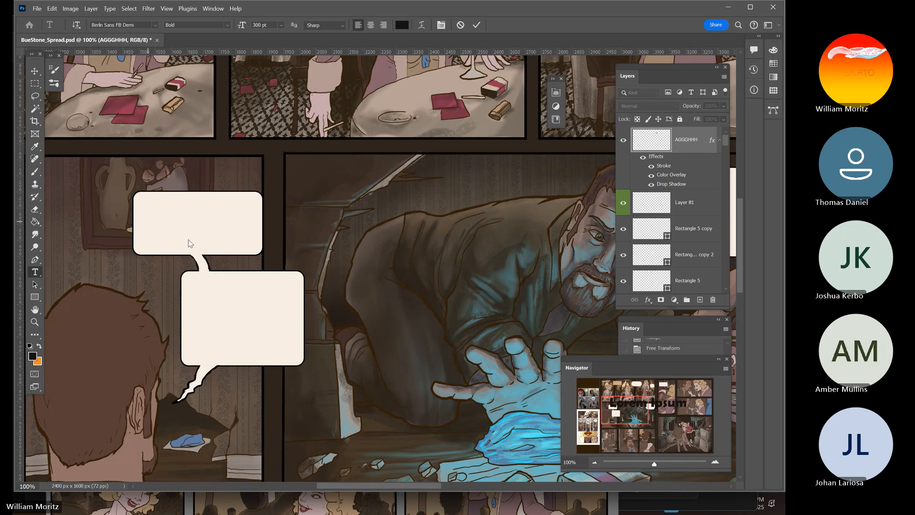
{"action": "left_click", "coordinate": [155, 25]}
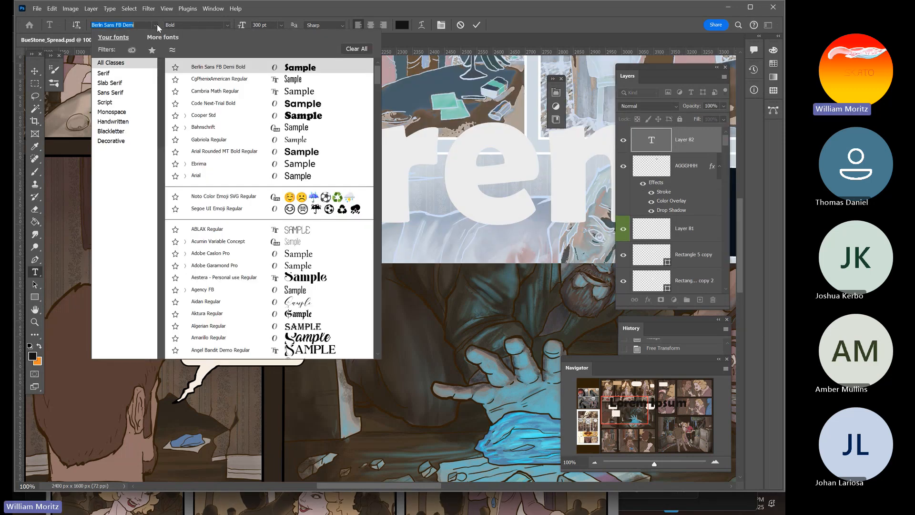
{"action": "type", "text": "co"}
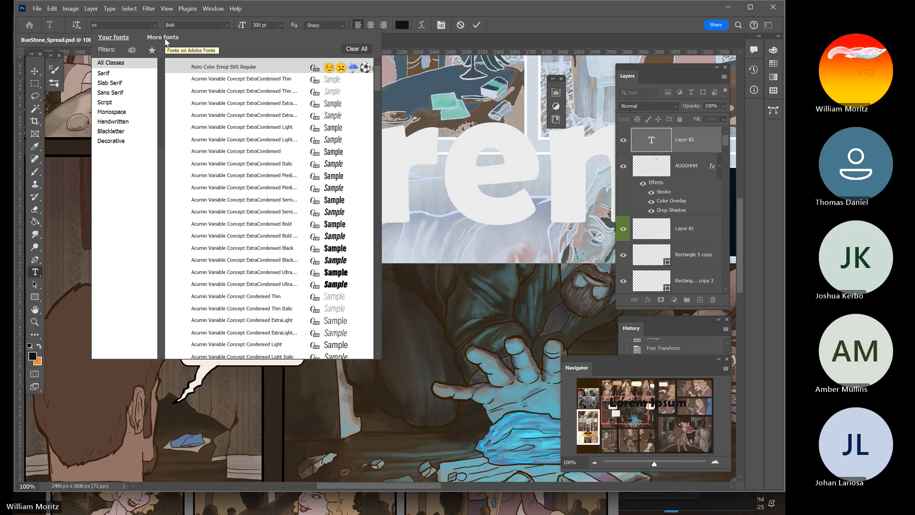
{"action": "type", "text": "mic Sans MS"}
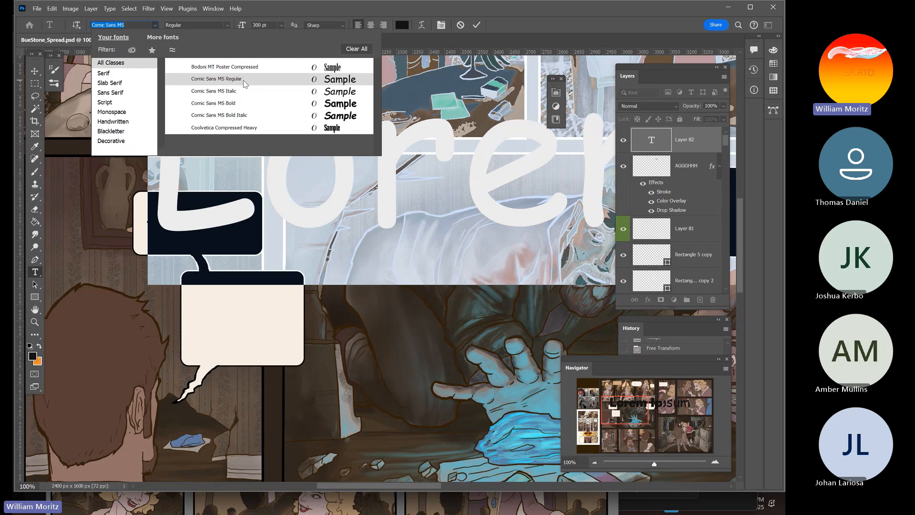
{"action": "left_click", "coordinate": [243, 78]}
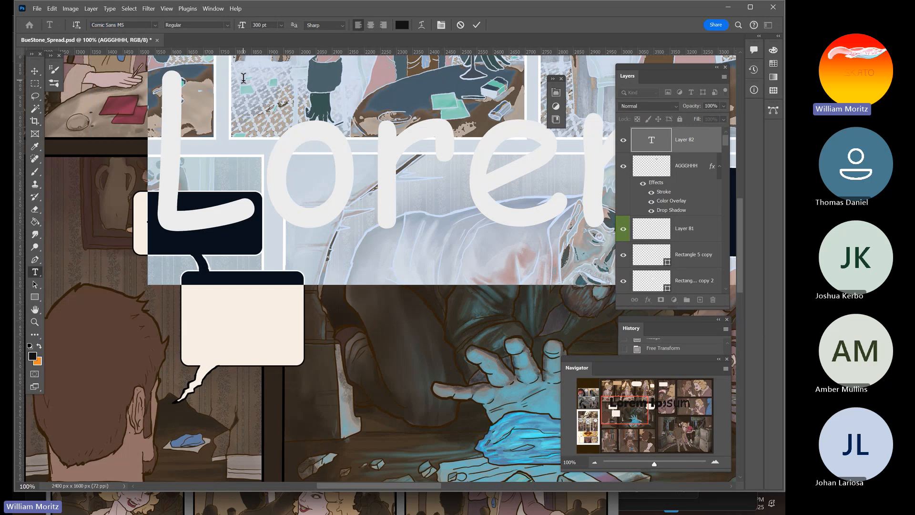
Reduce the placeholder text size through 50 pt and 25 pt to 18 pt to suit the upper balloon
{"action": "left_click", "coordinate": [271, 24]}
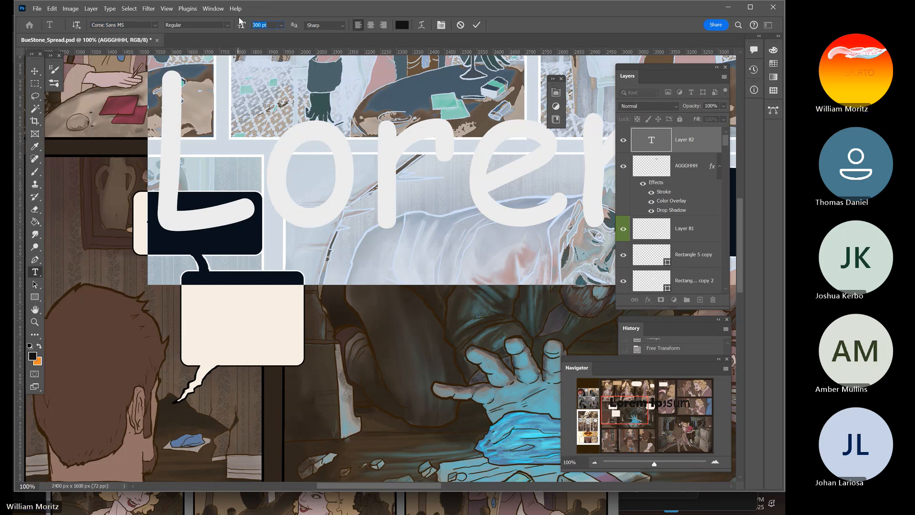
{"action": "type", "text": "50"}
{"action": "key", "text": "Return"}
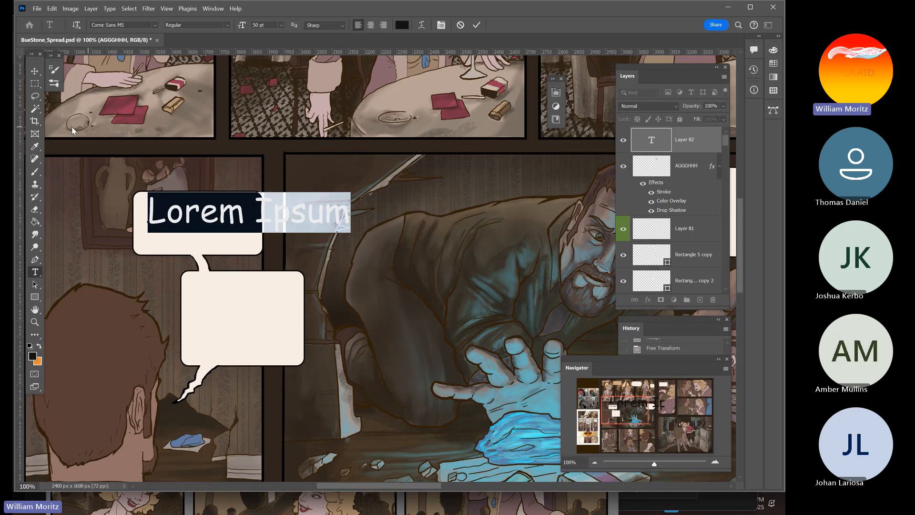
{"action": "left_click", "coordinate": [239, 27]}
{"action": "key", "text": "Return"}
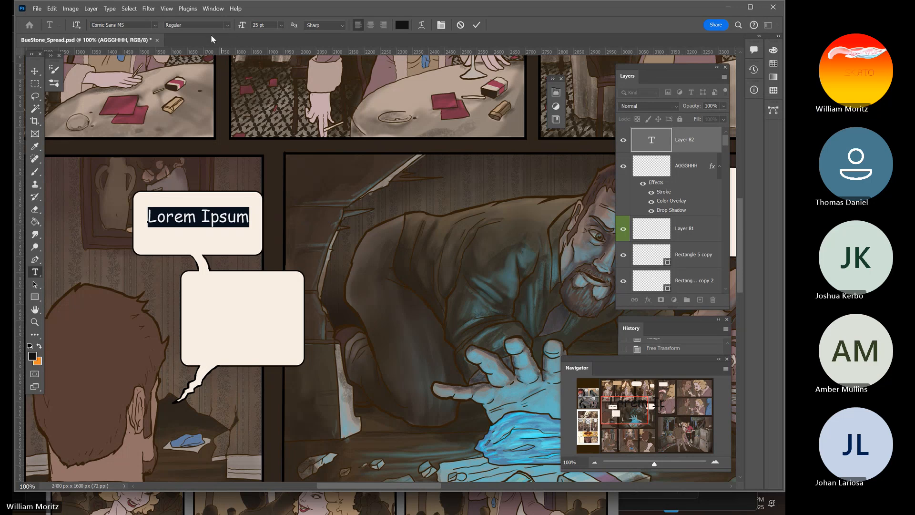
{"action": "type", "text": "18"}
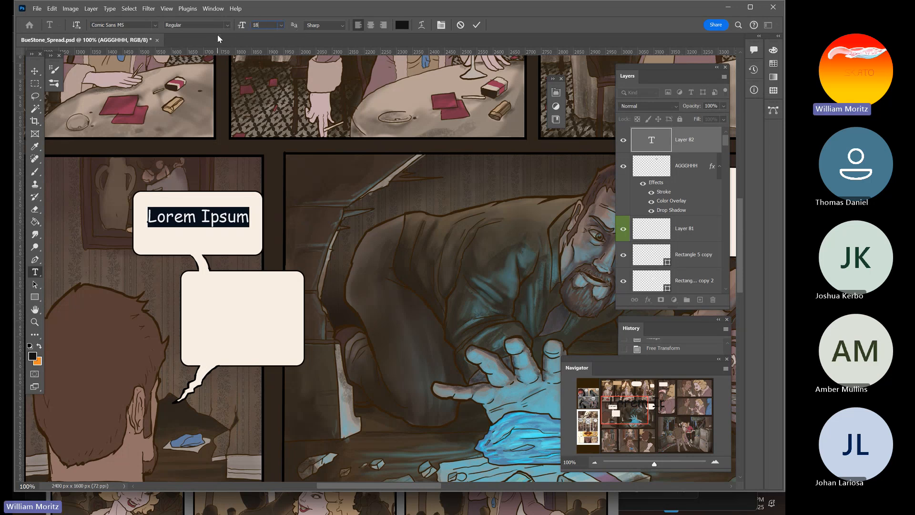
{"action": "key", "text": "Return"}
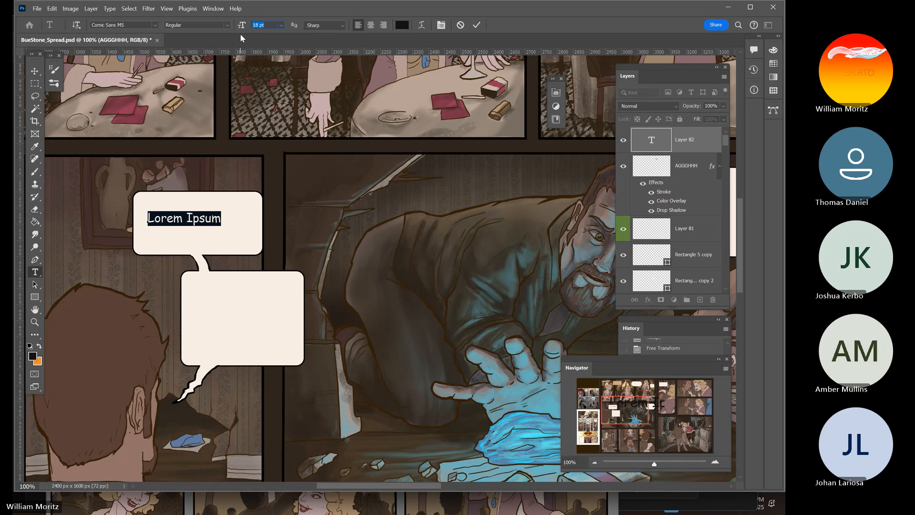
Delete the placeholder text layer from the upper balloon
{"action": "left_click", "coordinate": [35, 70]}
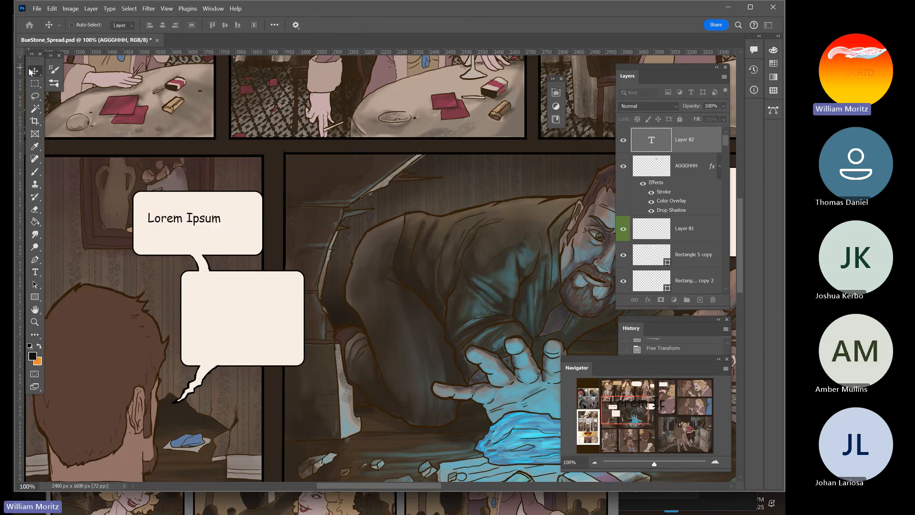
{"action": "left_click", "coordinate": [713, 299]}
{"action": "key", "text": "Return"}
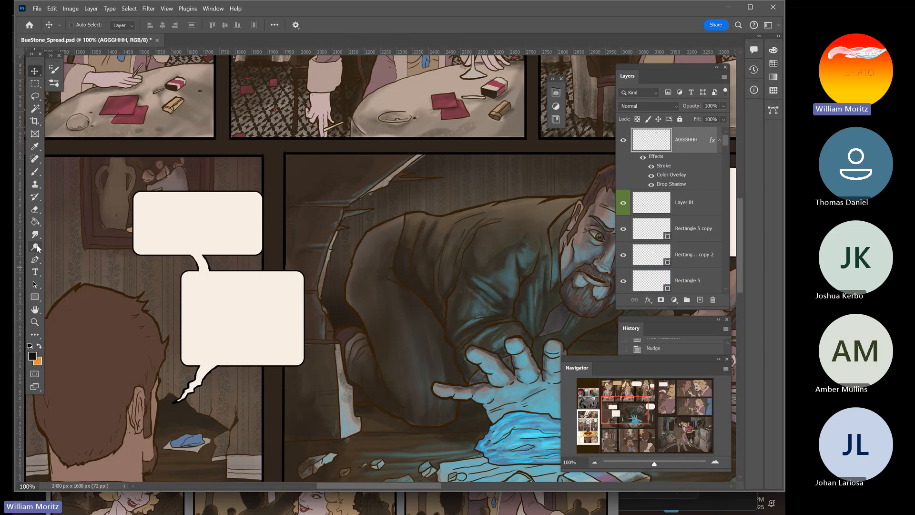
Draw a paragraph text box filling the upper balloon and enter "Oh my gosh, that wal just completely broke away"
{"action": "left_click", "coordinate": [35, 272]}
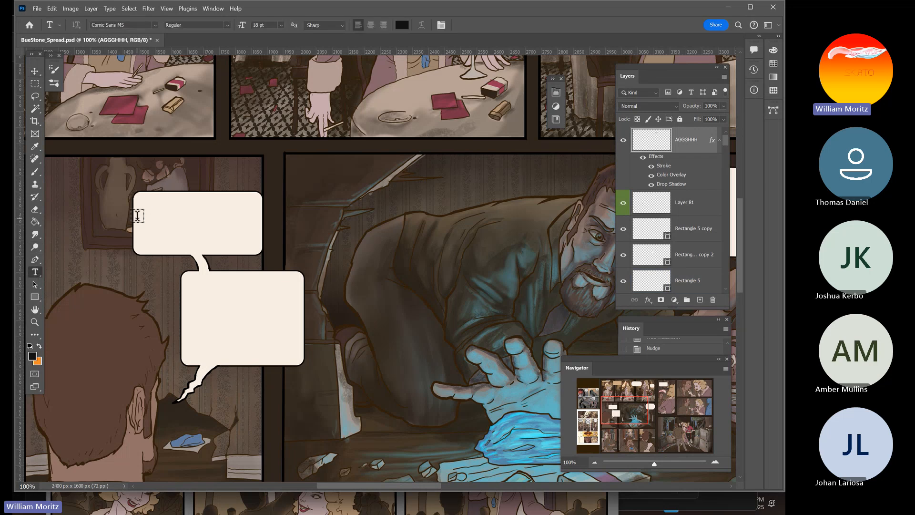
{"action": "left_click_drag", "start_coordinate": [141, 196], "coordinate": [256, 250]}
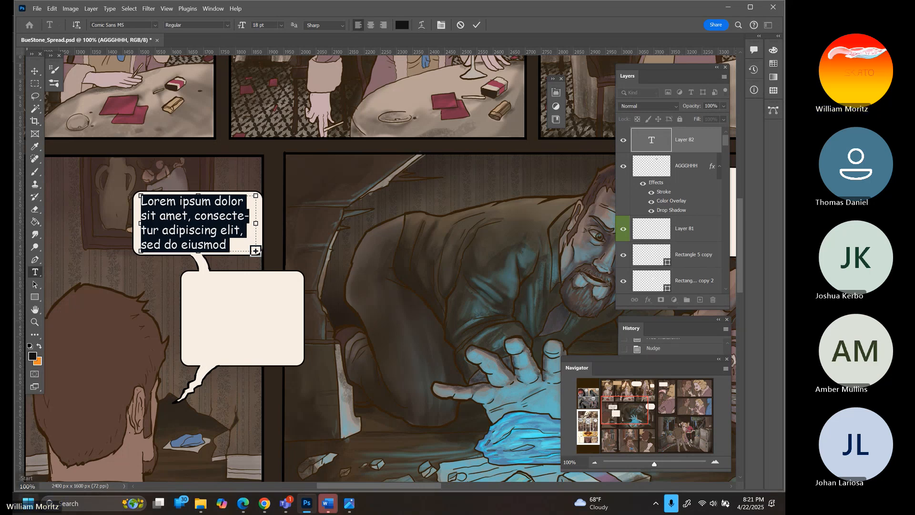
{"action": "left_click", "coordinate": [204, 244]}
{"action": "type", "text": "Oh "}
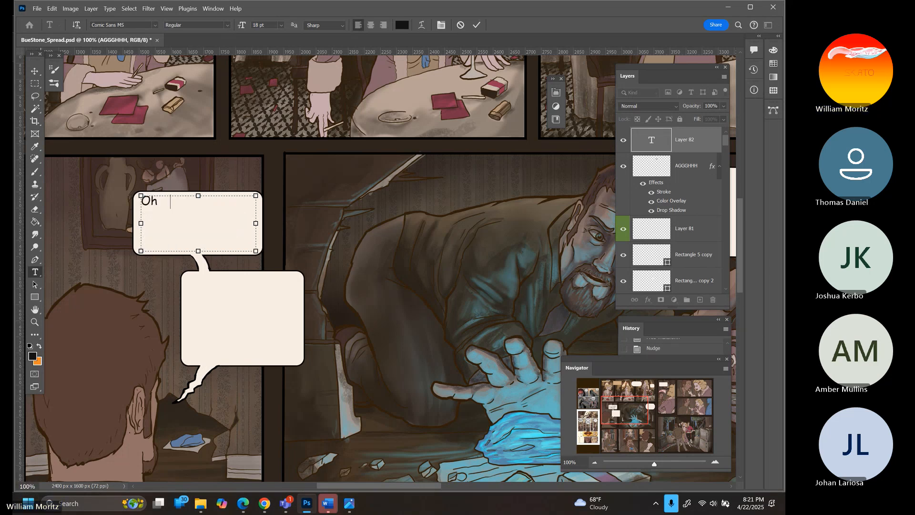
{"action": "type", "text": "my gosh, that wa  just "}
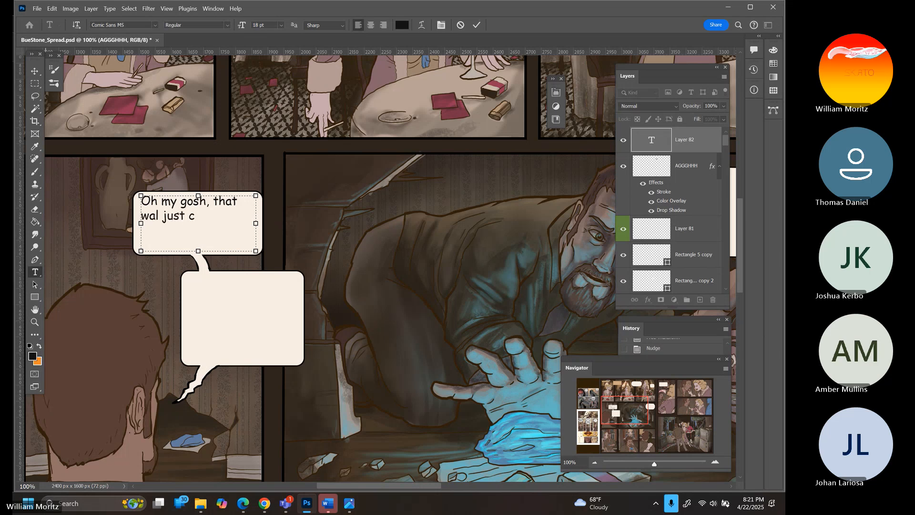
{"action": "type", "text": "completely broke"}
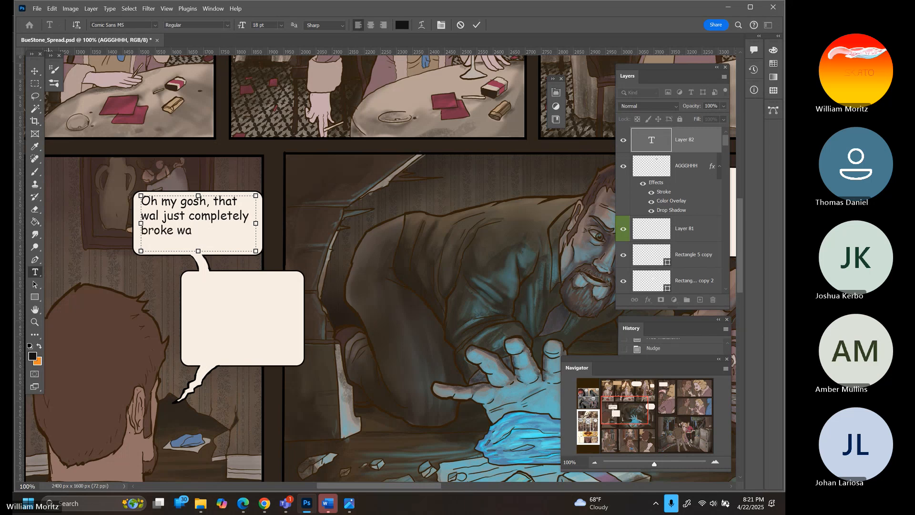
{"action": "type", "text": " wa"}
{"action": "key", "text": "BackSpace"}
{"action": "key", "text": "BackSpace"}
{"action": "type", "text": "away"}
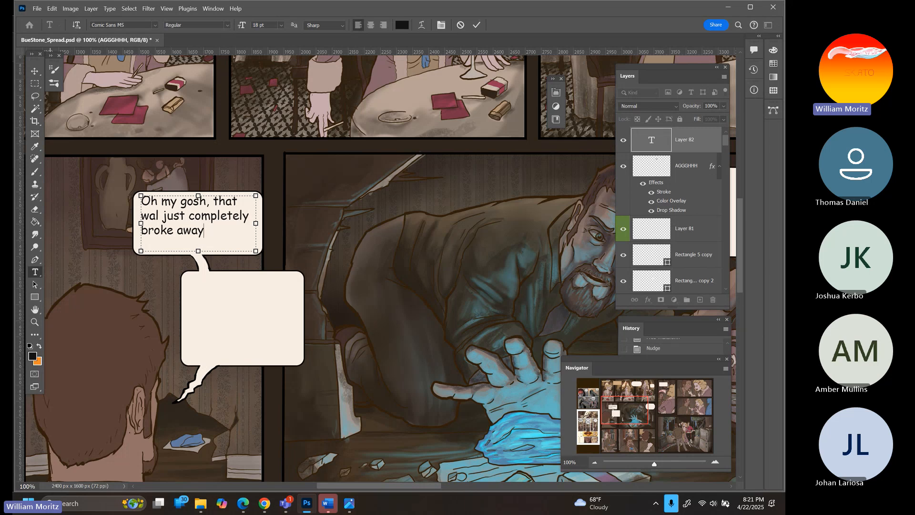
Extend the balloon dialogue with ". It had to have been....." and correct the misspelled "wal" to "wall"
{"action": "type", "text": ". Wh"}
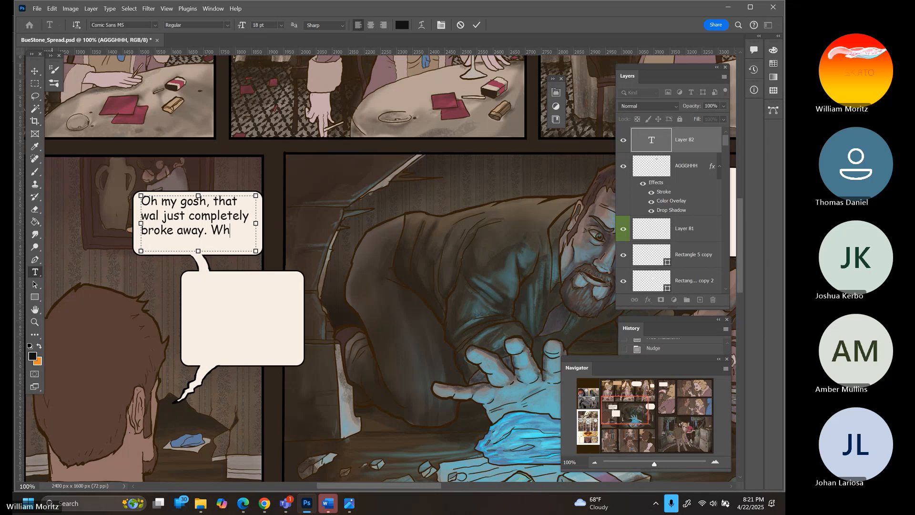
{"action": "key", "text": "BackSpace"}
{"action": "key", "text": "BackSpace"}
{"action": "type", "text": "It had to have been"}
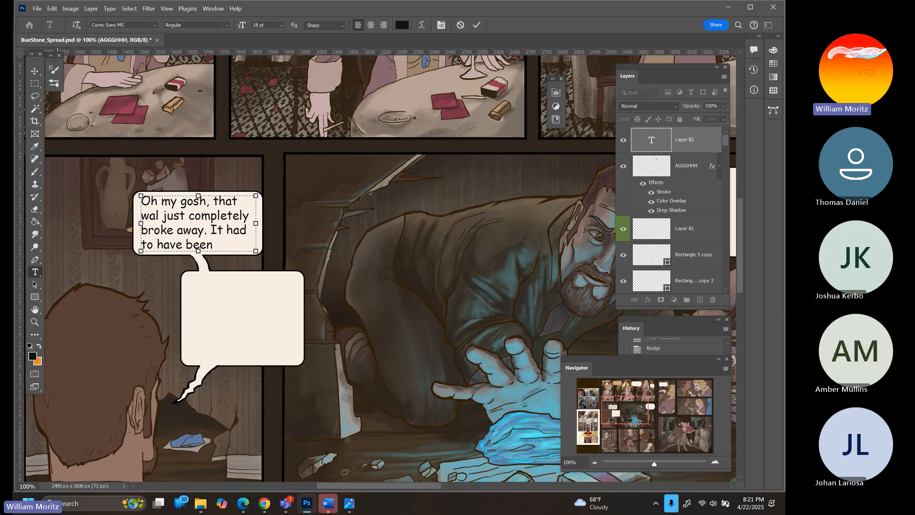
{"action": "left_click", "coordinate": [161, 217]}
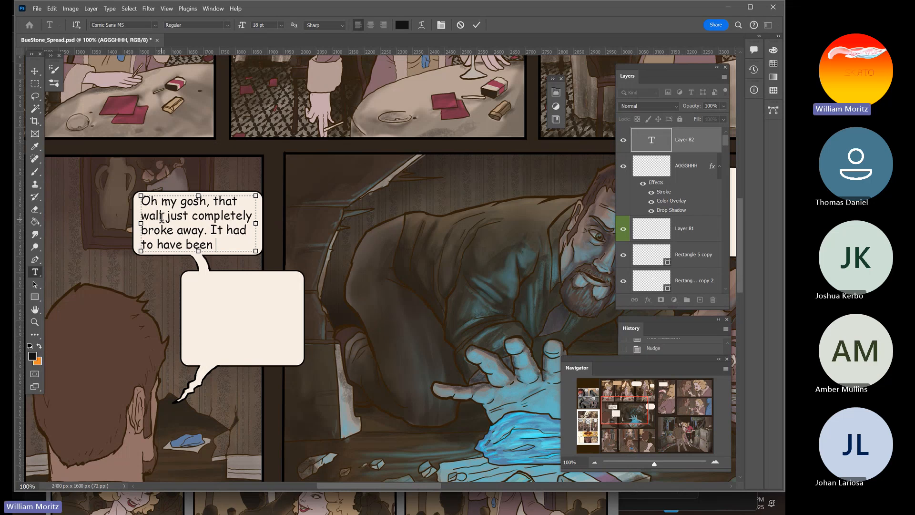
{"action": "type", "text": "....."}
{"action": "key", "text": "Left"}
{"action": "left_click", "coordinate": [35, 72]}
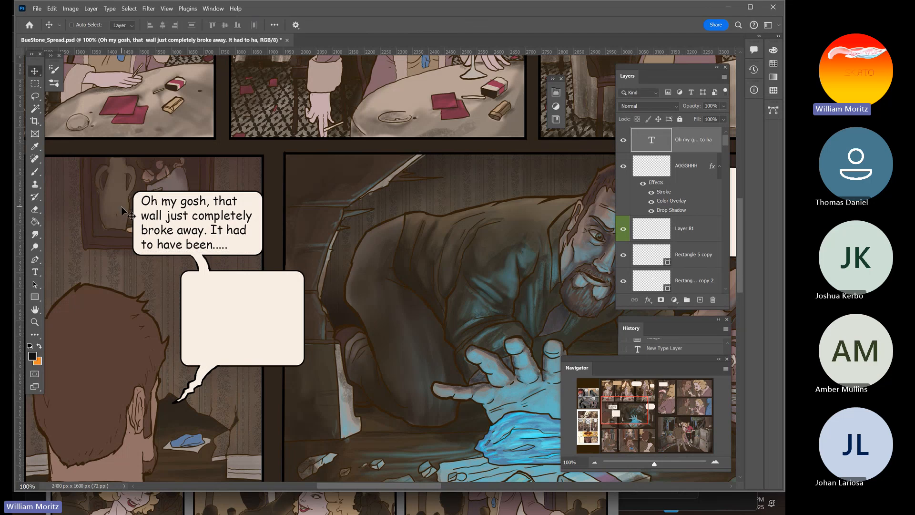
Try shifting the dialogue text slightly right and left inside the upper balloon, and undo the moves
{"action": "left_click", "coordinate": [34, 324]}
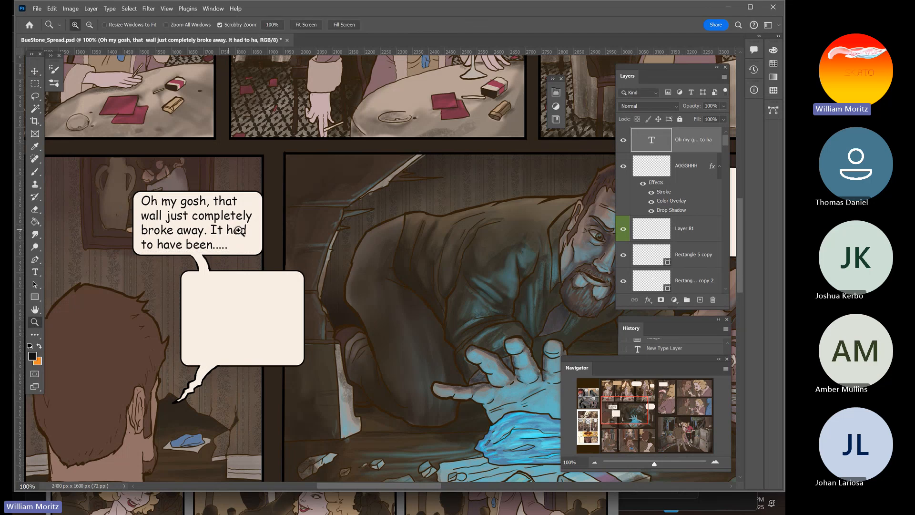
{"action": "left_click", "coordinate": [238, 231]}
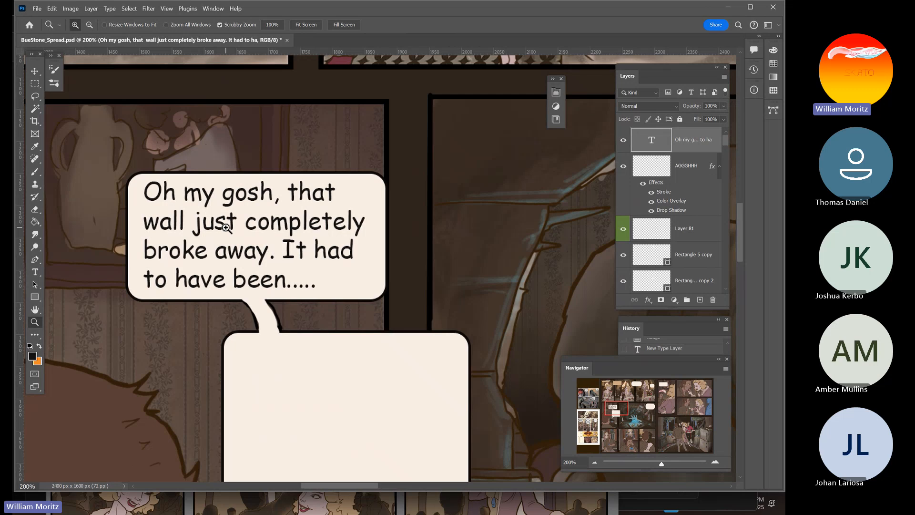
{"action": "key", "text": "v"}
{"action": "left_click_drag", "start_coordinate": [209, 241], "coordinate": [215, 241]}
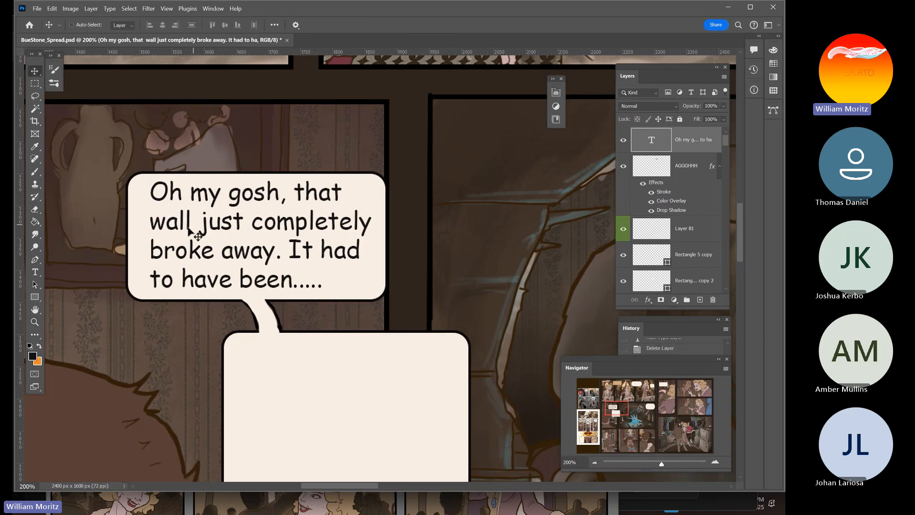
{"action": "key", "text": "ctrl+z"}
{"action": "key", "text": "Left"}
{"action": "key", "text": "Left"}
{"action": "key", "text": "Left"}
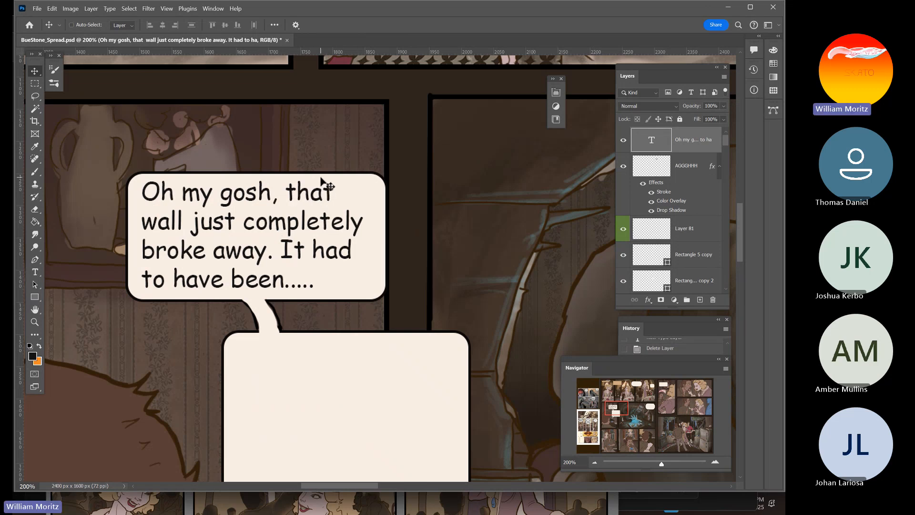
{"action": "key", "text": "ctrl+z"}
{"action": "key", "text": "ctrl+z"}
{"action": "key", "text": "ctrl+z"}
{"action": "key", "text": "ctrl+z"}
Nudge the dialogue text slightly right and down within the upper balloon
{"action": "key", "text": "Right"}
{"action": "key", "text": "Right"}
{"action": "key", "text": "Right"}
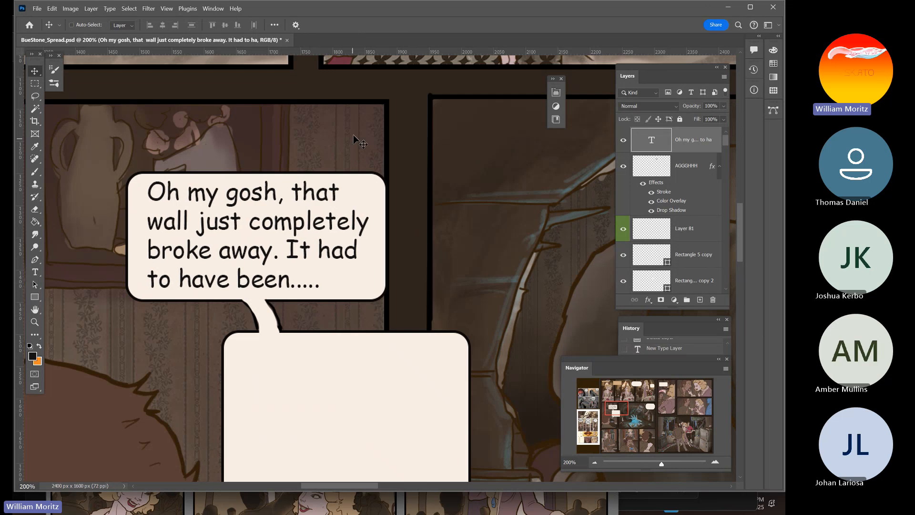
{"action": "key", "text": "Down"}
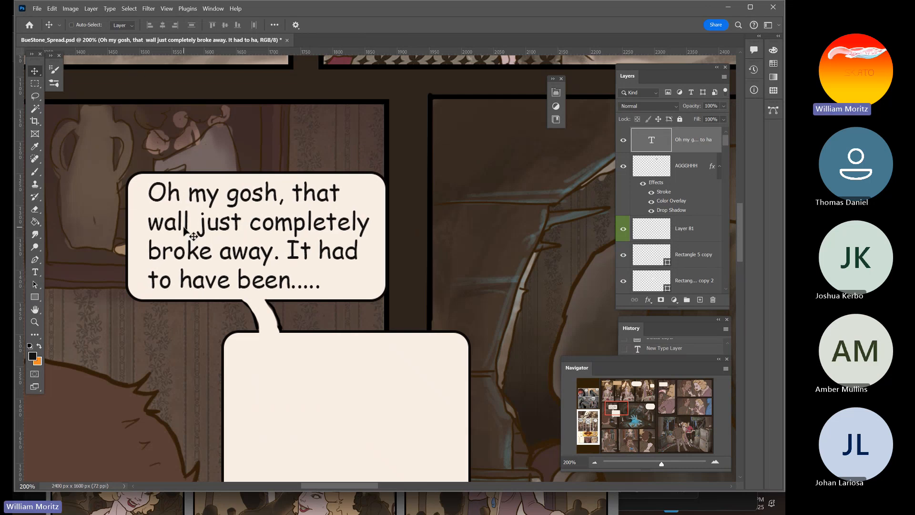
Narrow the upper balloon shape, Rectangle 4 copy, slightly from both sides to fit more closely around its dialogue
{"action": "right_click", "coordinate": [138, 231]}
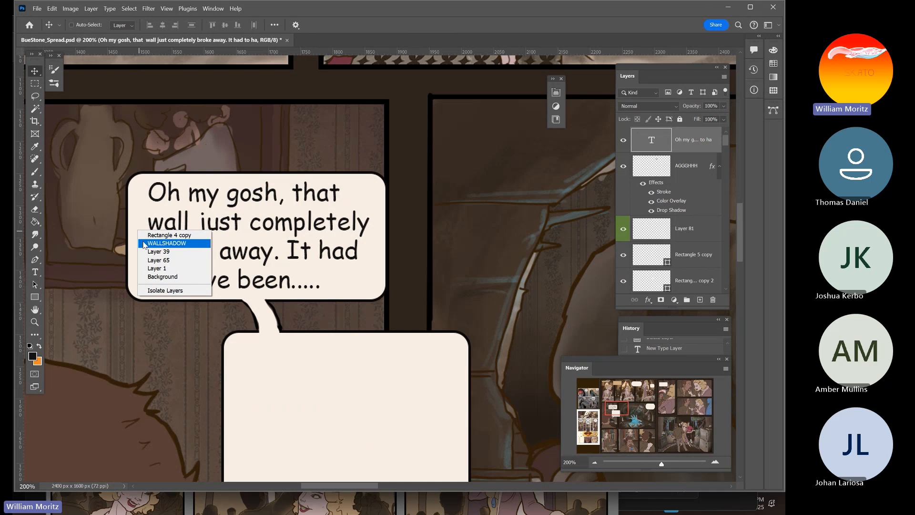
{"action": "left_click", "coordinate": [167, 235]}
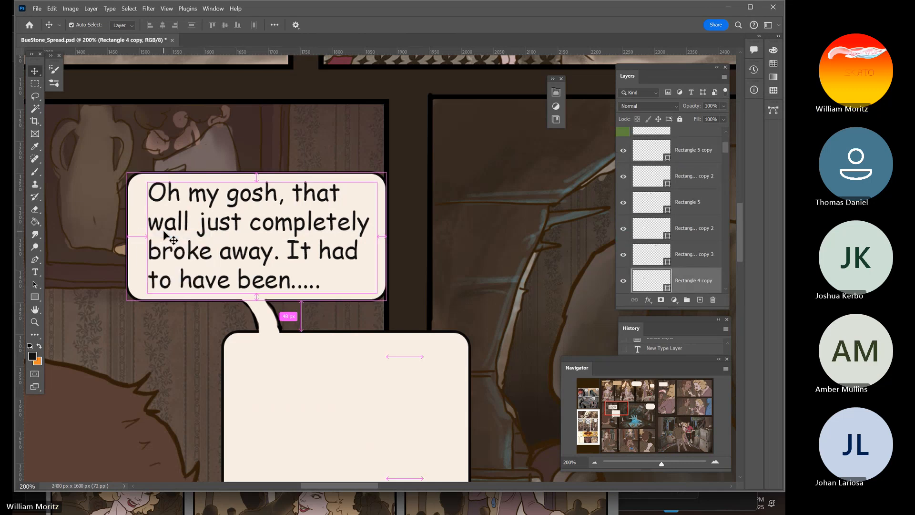
{"action": "key", "text": "ctrl+t"}
{"action": "left_click_drag", "start_coordinate": [128, 237], "coordinate": [133, 237]}
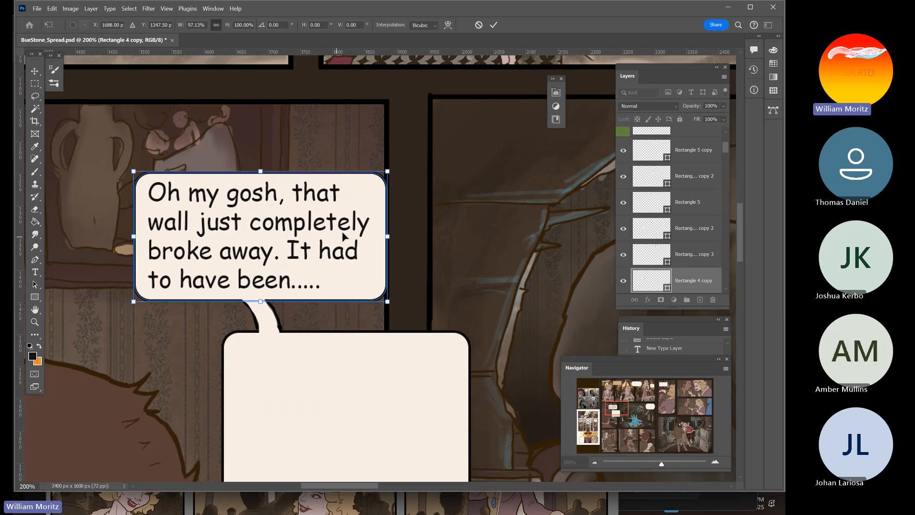
{"action": "left_click_drag", "start_coordinate": [384, 238], "coordinate": [379, 238]}
{"action": "key", "text": "Return"}
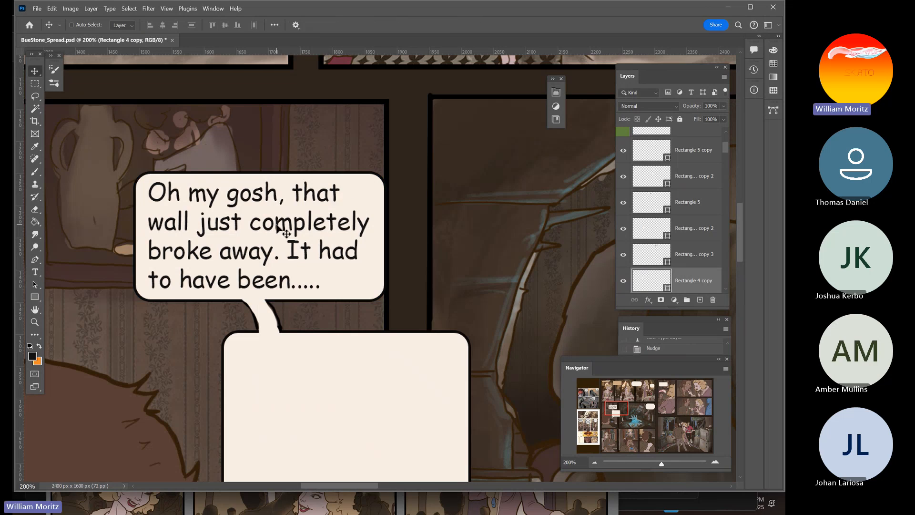
Select the dialogue text layer and nudge it slightly right to centre it in the narrowed balloon
{"action": "right_click", "coordinate": [282, 231]}
{"action": "left_click", "coordinate": [305, 232]}
{"action": "key", "text": "Right"}
{"action": "key", "text": "Right"}
{"action": "key", "text": "Right"}
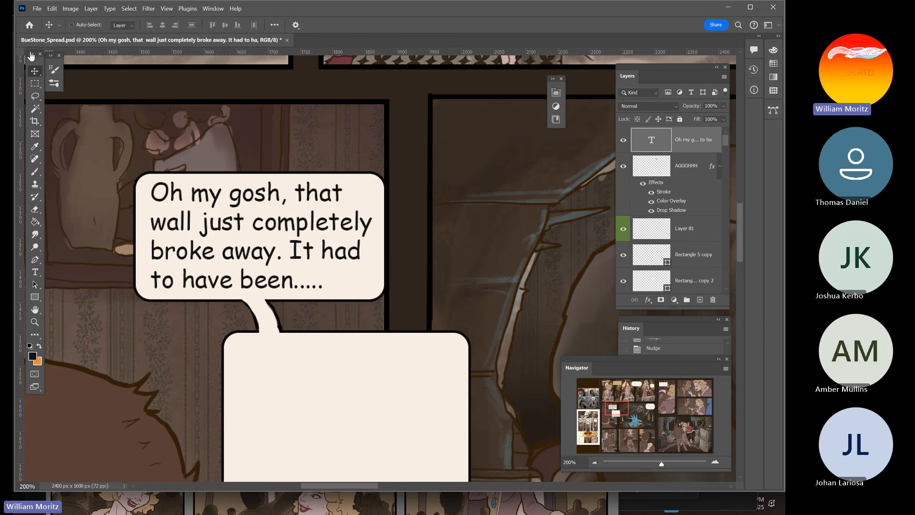
Create a new layer above the dialogue text and set up an orange brush at size 20
{"action": "left_click", "coordinate": [655, 178]}
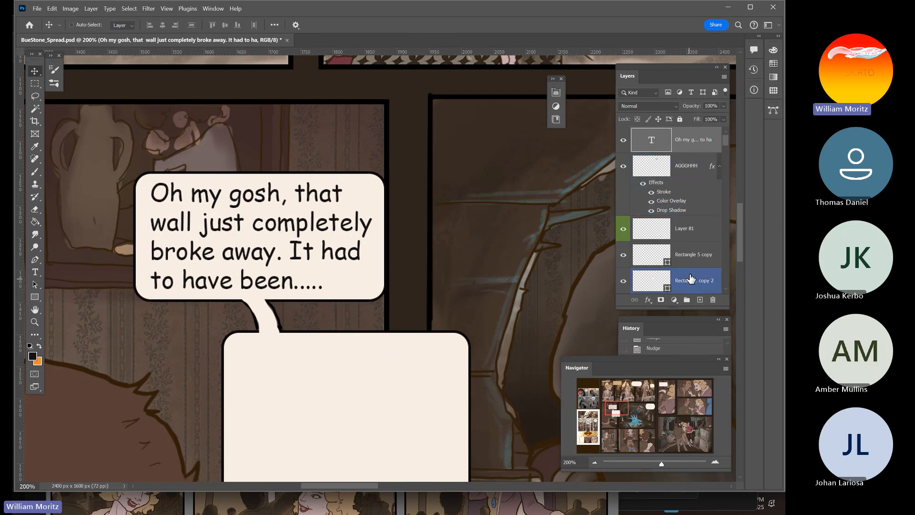
{"action": "left_click", "coordinate": [700, 299]}
{"action": "key", "text": "x"}
{"action": "key", "text": "b"}
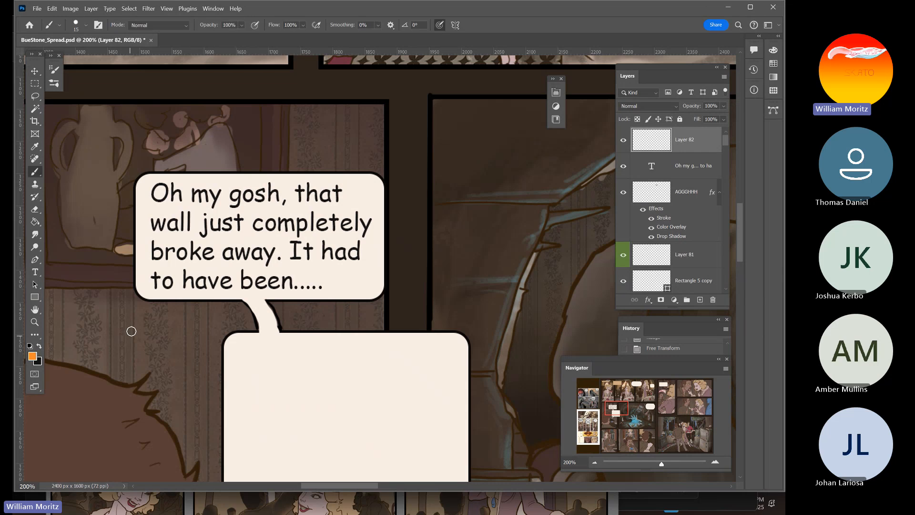
{"action": "key", "text": "bracketleft"}
{"action": "key", "text": "bracketright"}
{"action": "key", "text": "bracketright"}
{"action": "key", "text": "bracketright"}
{"action": "key", "text": "bracketleft"}
{"action": "key", "text": "bracketleft"}
Paint straight orange strips along all four sides of the upper balloon to mark the margins around its dialogue
{"action": "left_click", "coordinate": [149, 295]}
{"action": "left_click", "coordinate": [373, 295], "text": "shift"}
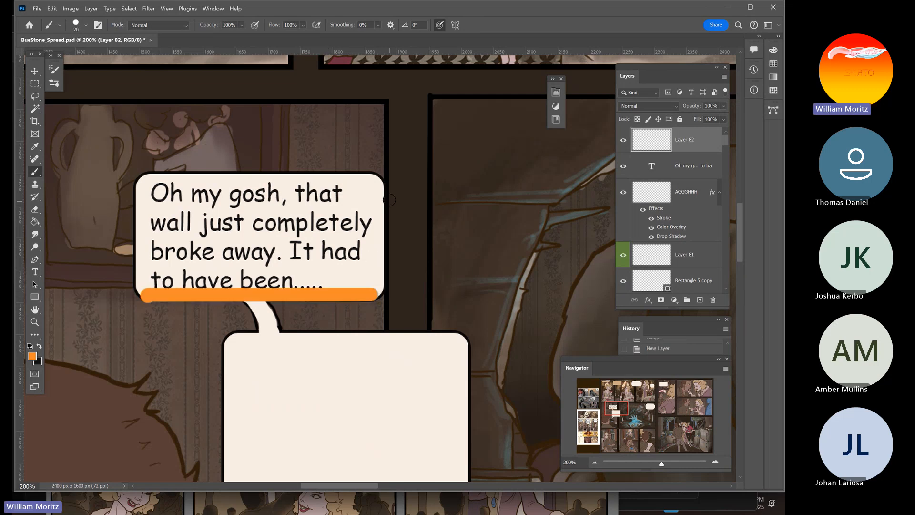
{"action": "left_click", "coordinate": [385, 188]}
{"action": "left_click", "coordinate": [380, 289], "text": "shift"}
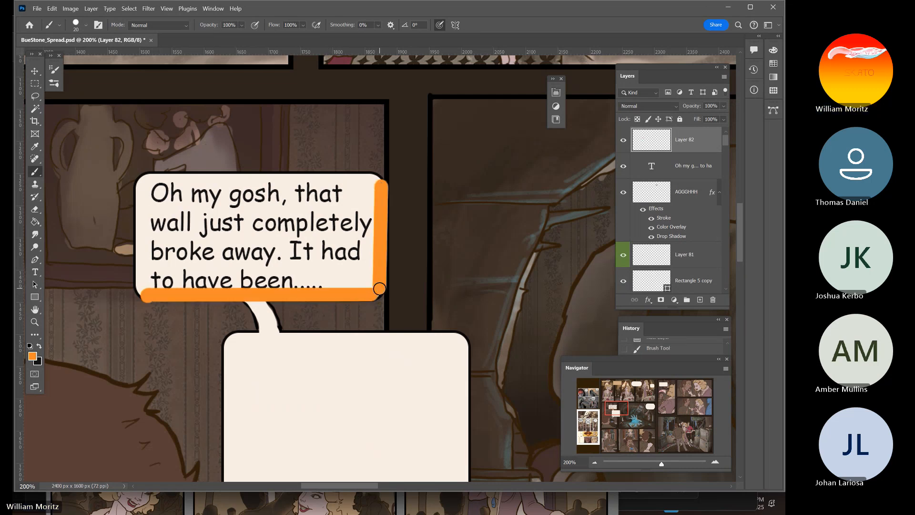
{"action": "left_click", "coordinate": [141, 186]}
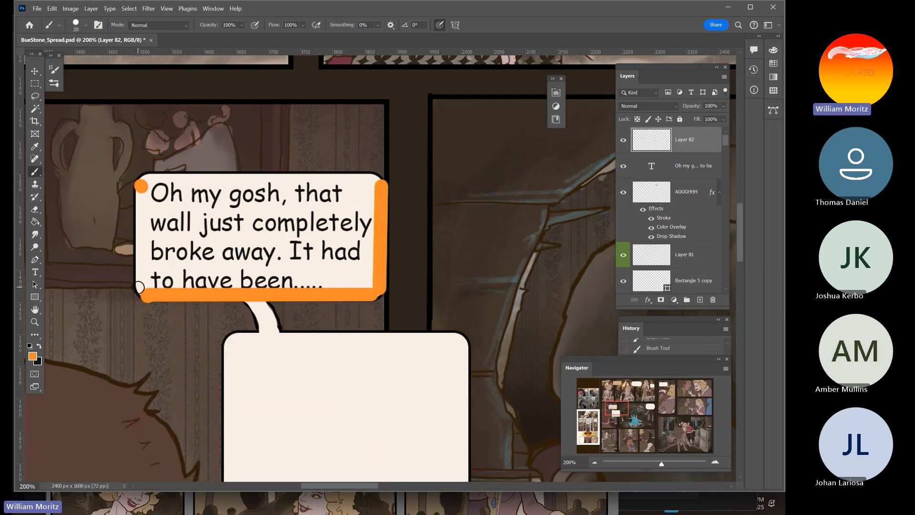
{"action": "left_click", "coordinate": [144, 287], "text": "shift"}
{"action": "left_click", "coordinate": [143, 174]}
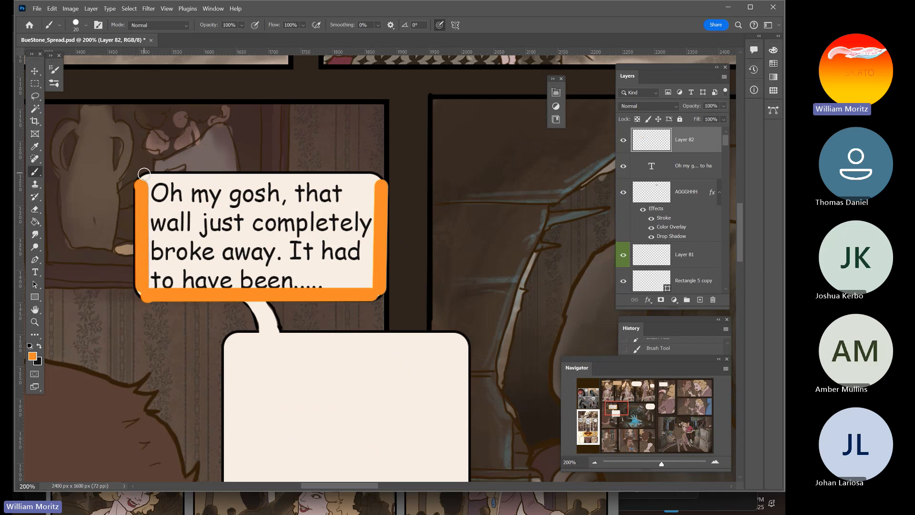
{"action": "left_click", "coordinate": [374, 175], "text": "shift"}
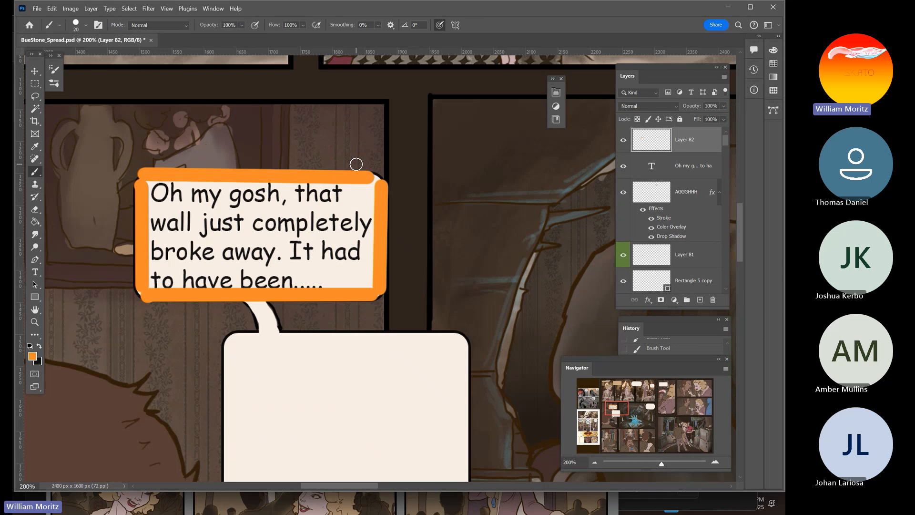
Toggle the orange margin layer off and on to compare the spacing, and delete that layer
{"action": "left_click", "coordinate": [623, 141]}
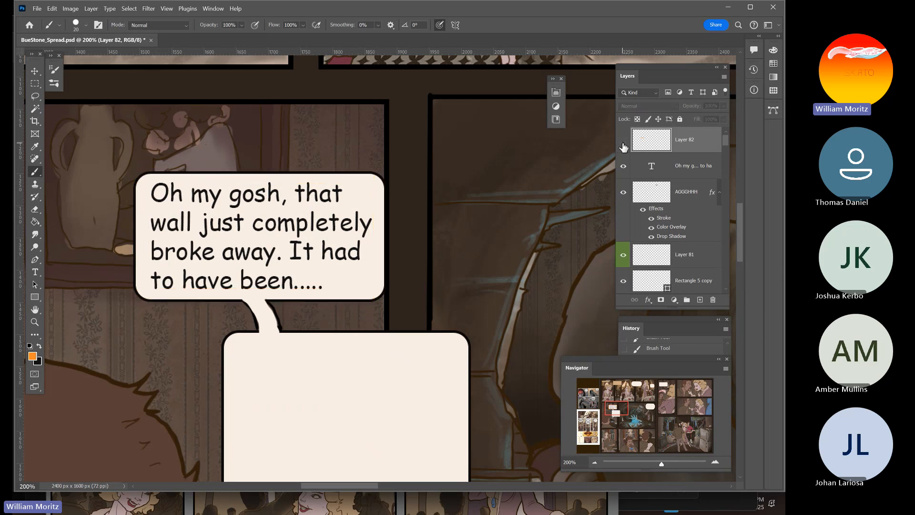
{"action": "left_click", "coordinate": [623, 141]}
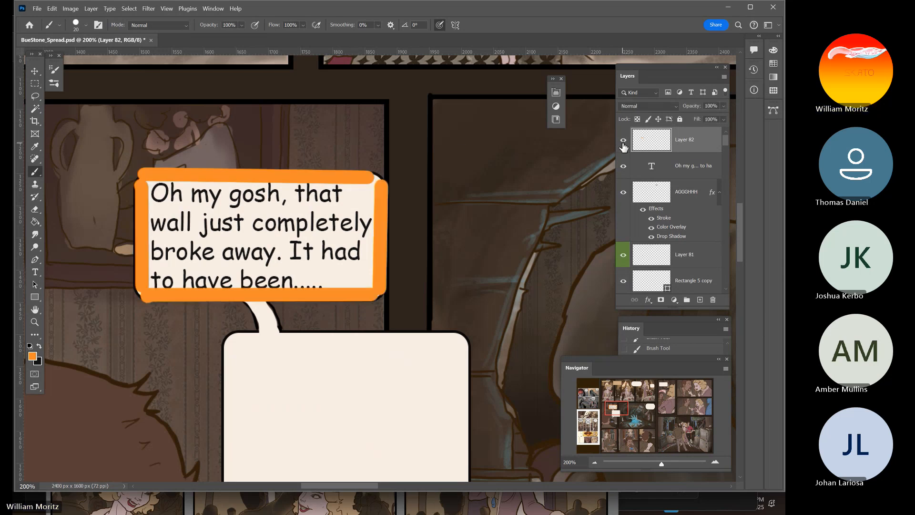
{"action": "left_click", "coordinate": [623, 142]}
{"action": "left_click", "coordinate": [624, 142]}
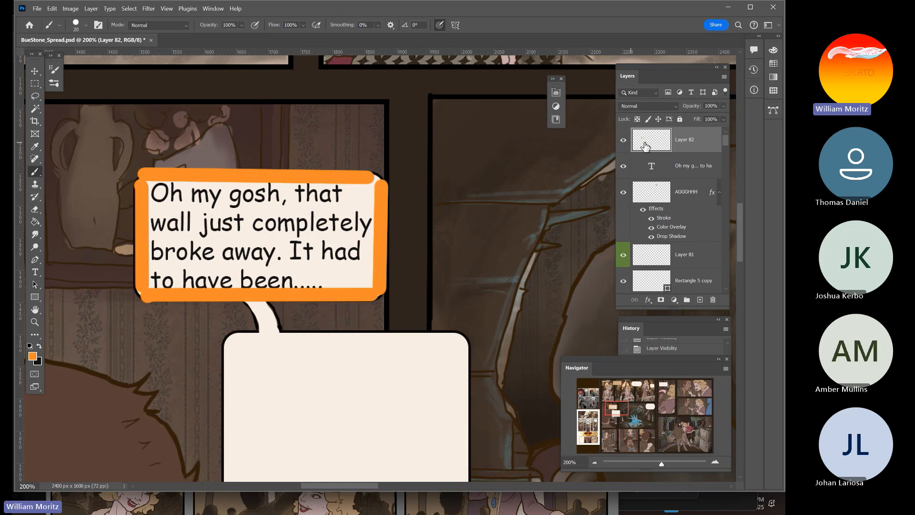
{"action": "left_click", "coordinate": [717, 300]}
{"action": "key", "text": "Return"}
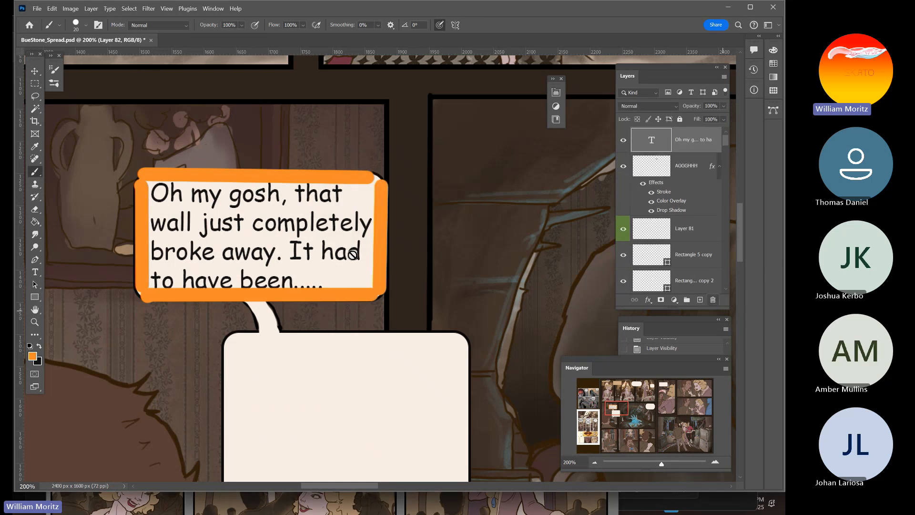
Draw a paragraph text box in Comic Sans MS, 18 pt, filling most of the lower balloon in the middle-row left panel
{"action": "left_click", "coordinate": [34, 322]}
{"action": "left_click", "coordinate": [316, 245], "text": "alt"}
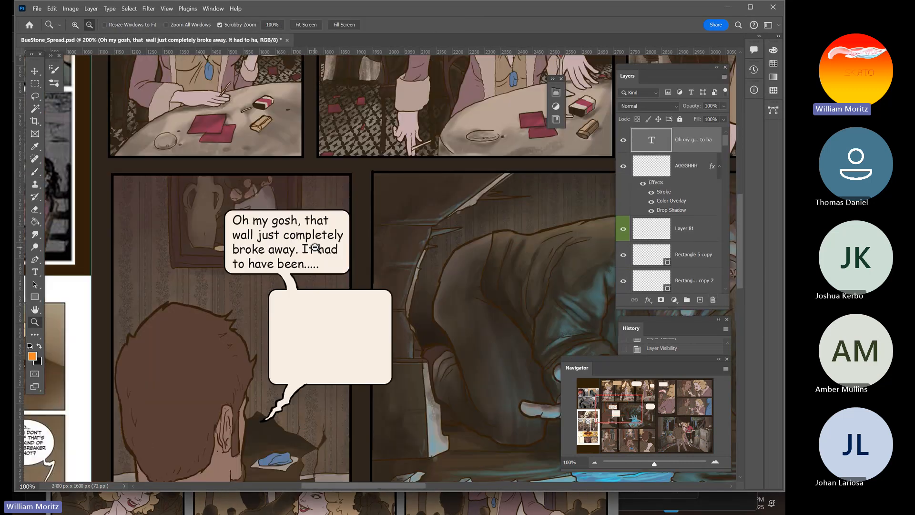
{"action": "left_click", "coordinate": [316, 245], "text": "alt"}
{"action": "left_click", "coordinate": [316, 245], "text": "alt"}
{"action": "left_click", "coordinate": [316, 245], "text": "alt"}
{"action": "left_click_drag", "start_coordinate": [410, 231], "coordinate": [336, 230]}
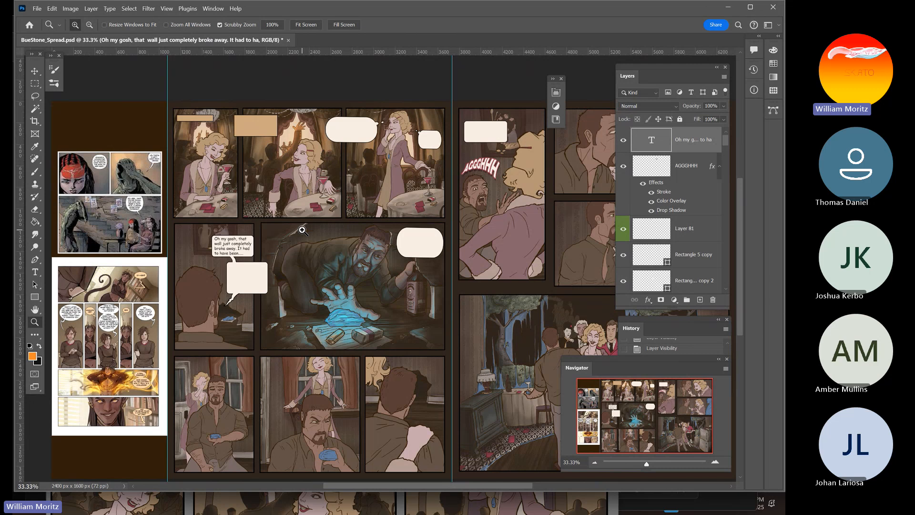
{"action": "left_click_drag", "start_coordinate": [217, 247], "coordinate": [212, 243]}
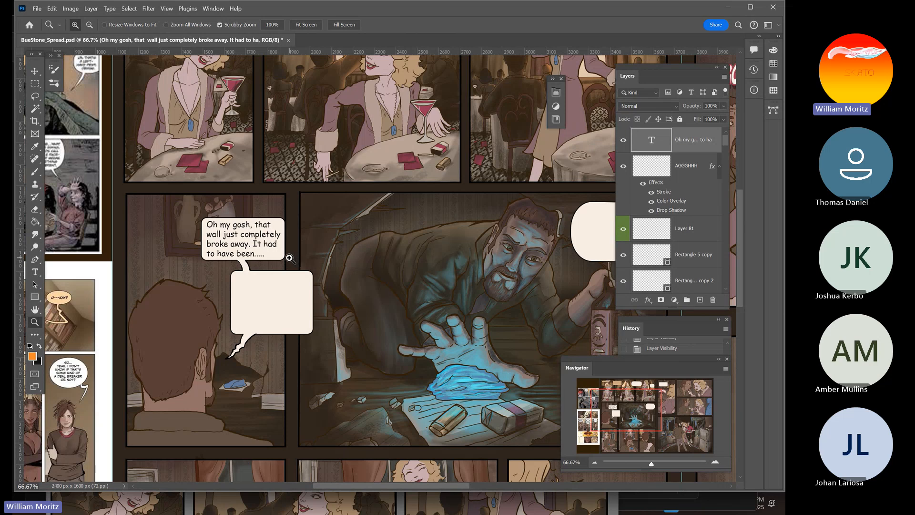
{"action": "left_click", "coordinate": [35, 272]}
{"action": "left_click_drag", "start_coordinate": [237, 278], "coordinate": [310, 328]}
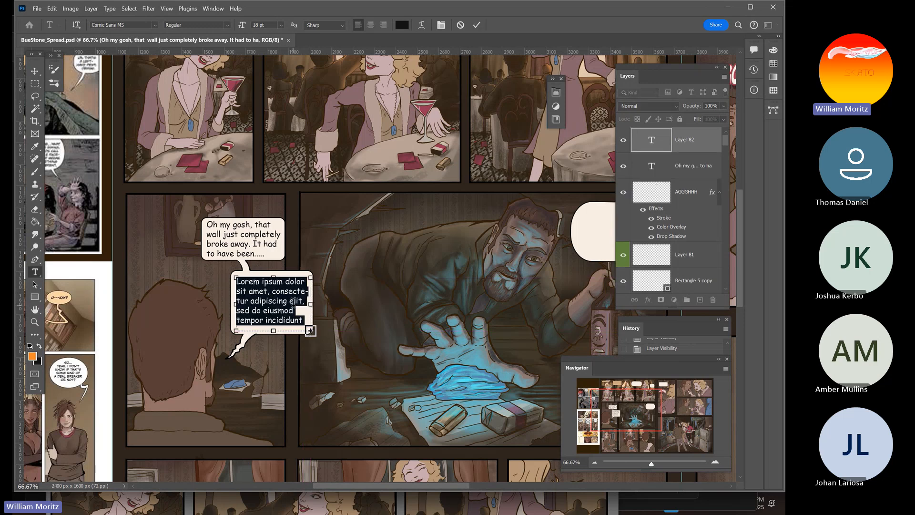
Enter the dialogue "Intentionaly the ho roscope for today told me to wear green." in the lower balloon's text box and commit it
{"action": "mouse_move", "coordinate": [111, 514]}
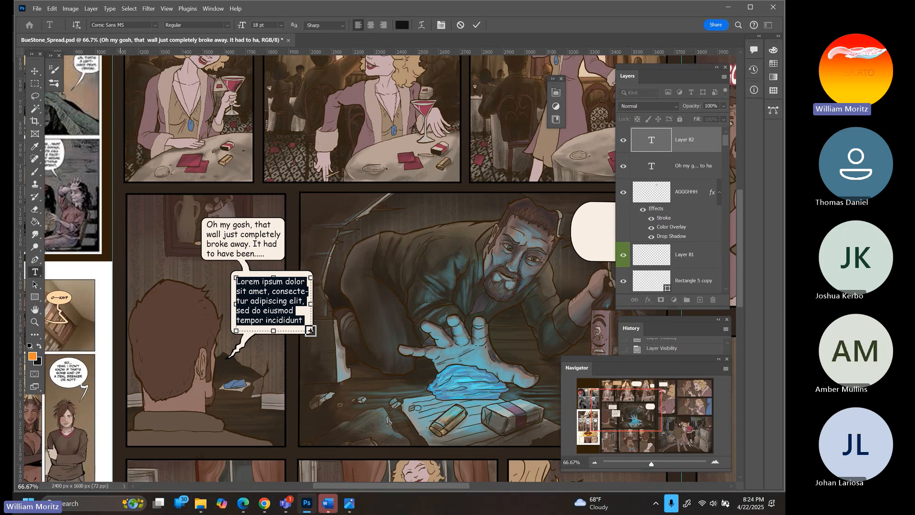
{"action": "type", "text": "Int ent"}
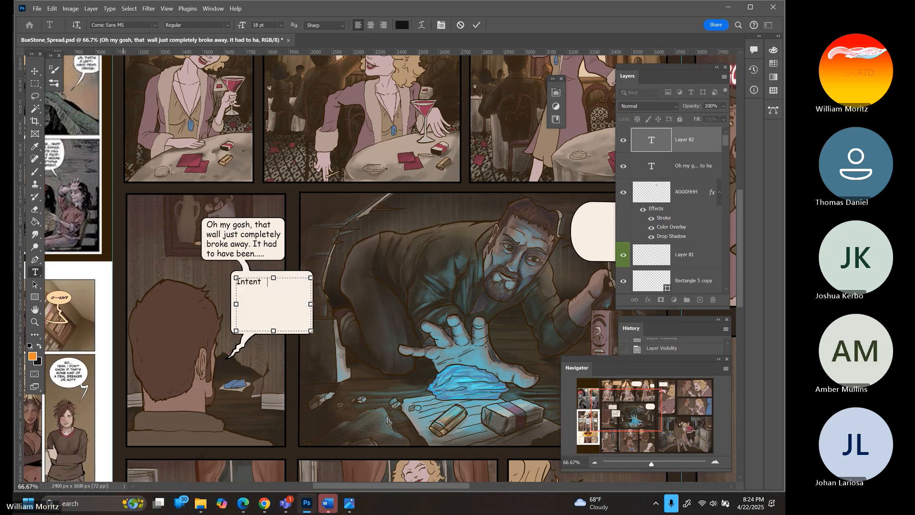
{"action": "type", "text": "ionally t"}
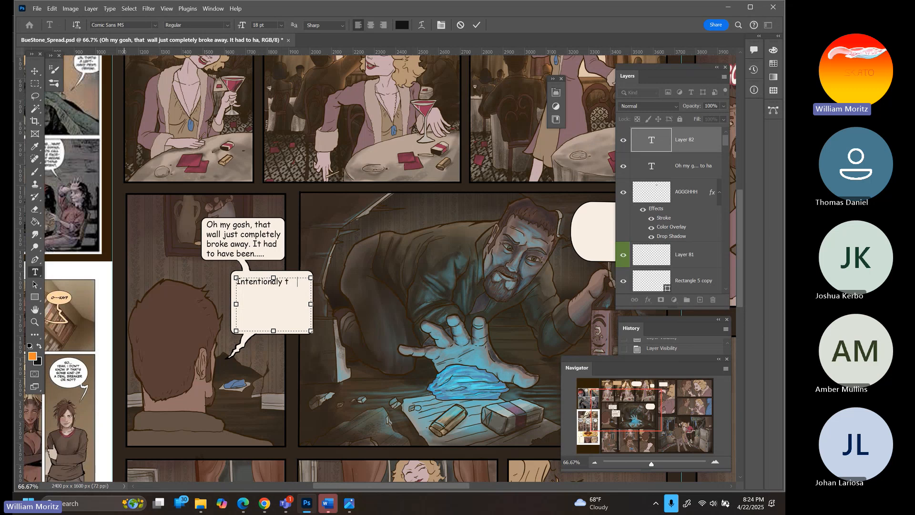
{"action": "type", "text": "he horos"}
{"action": "key", "text": "BackSpace"}
{"action": "key", "text": "BackSpace"}
{"action": "key", "text": "BackSpace"}
{"action": "key", "text": "BackSpace"}
{"action": "key", "text": "BackSpace"}
{"action": "key", "text": "BackSpace"}
{"action": "key", "text": "BackSpace"}
{"action": "key", "text": "BackSpace"}
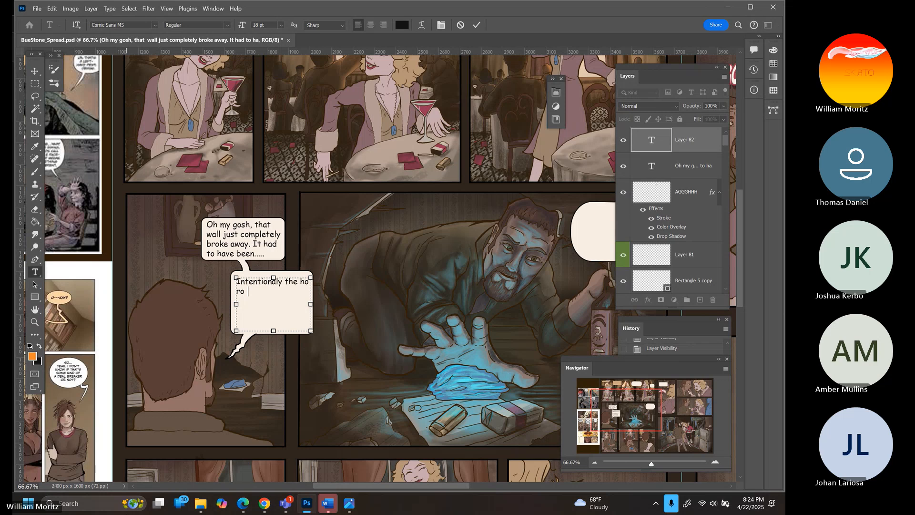
{"action": "type", "text": "pe"}
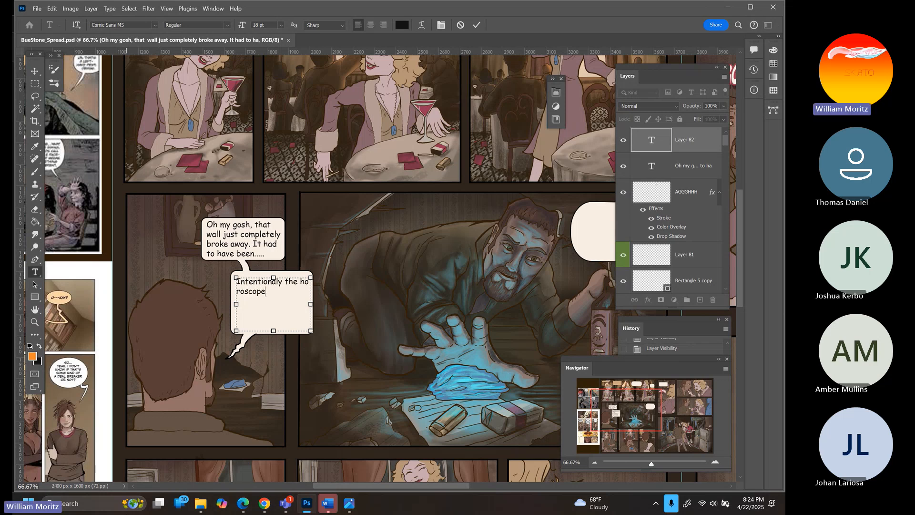
{"action": "type", "text": " for today told m e to wear "}
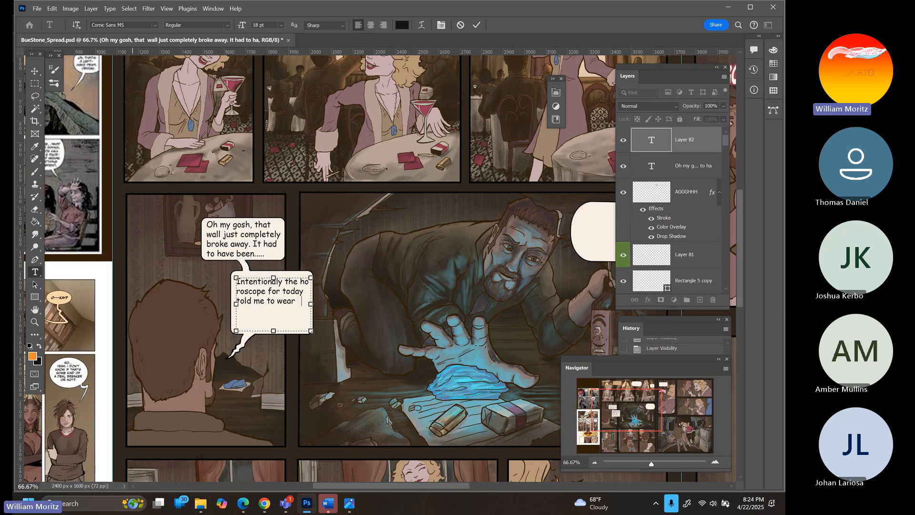
{"action": "type", "text": "green."}
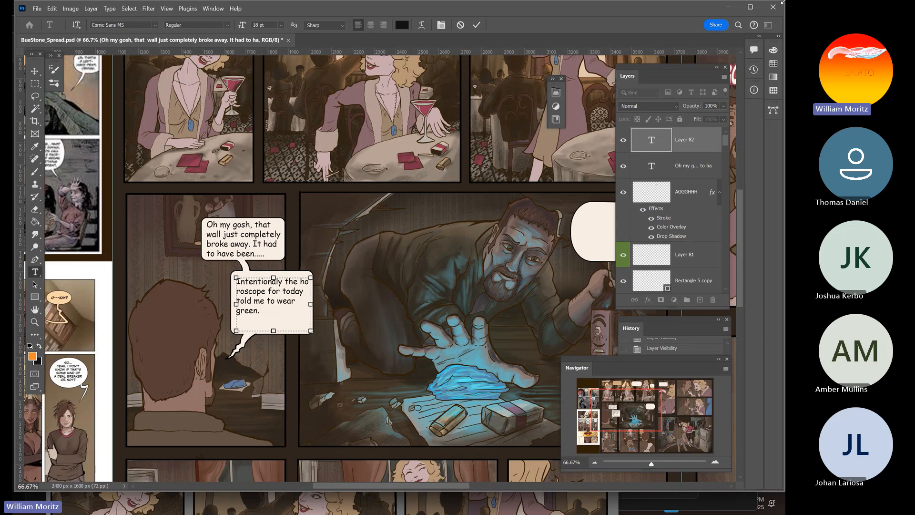
{"action": "left_click", "coordinate": [35, 322]}
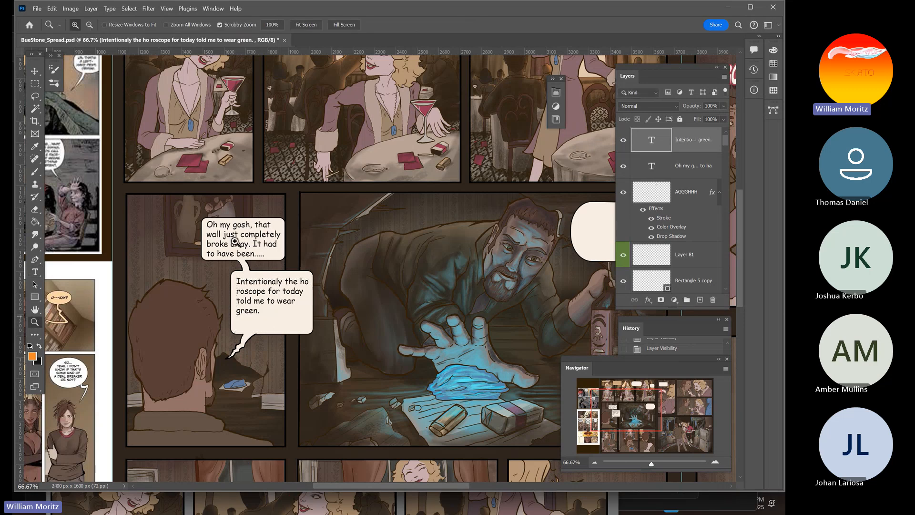
Extend the lower balloon's text box slightly outward on its left edge and upward on its top edge
{"action": "left_click", "coordinate": [283, 271]}
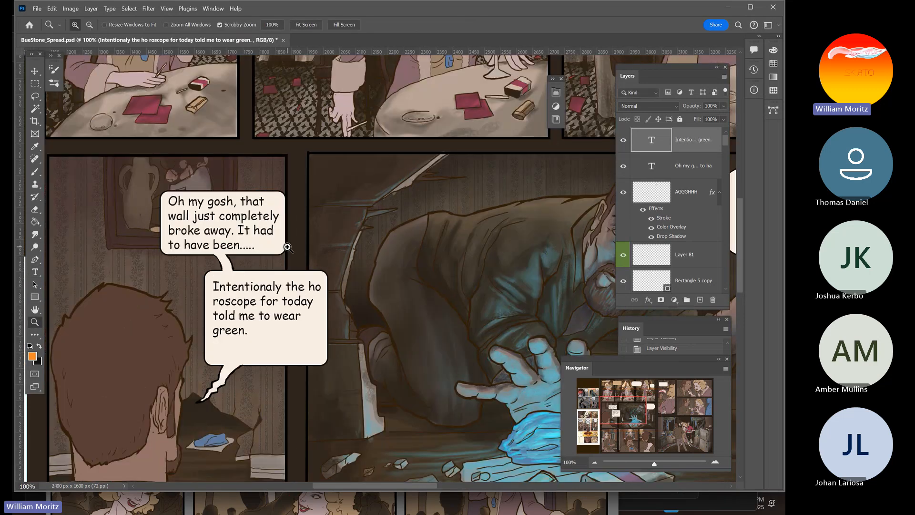
{"action": "left_click", "coordinate": [35, 72]}
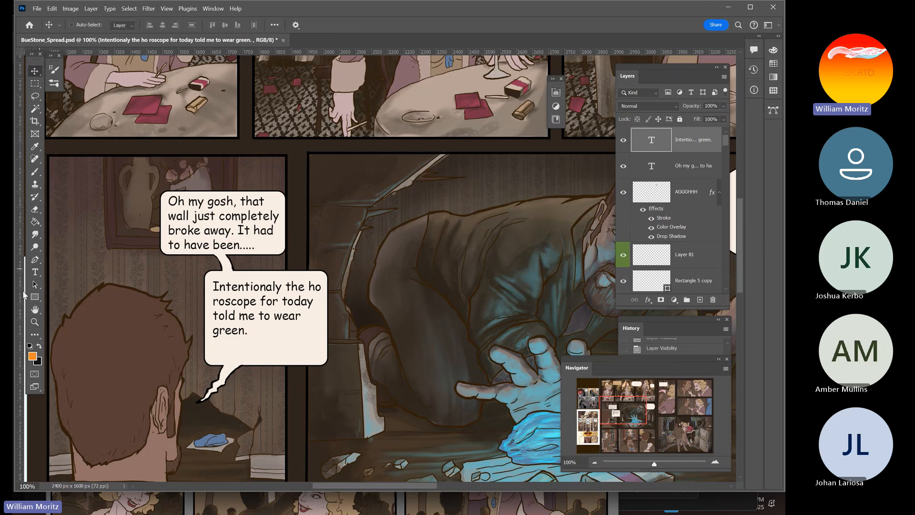
{"action": "left_click", "coordinate": [35, 271]}
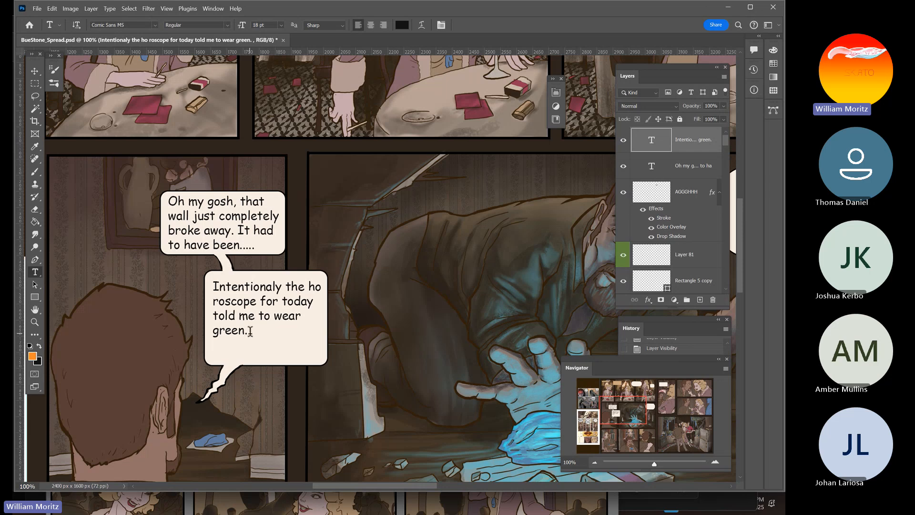
{"action": "left_click_drag", "start_coordinate": [250, 331], "coordinate": [204, 287]}
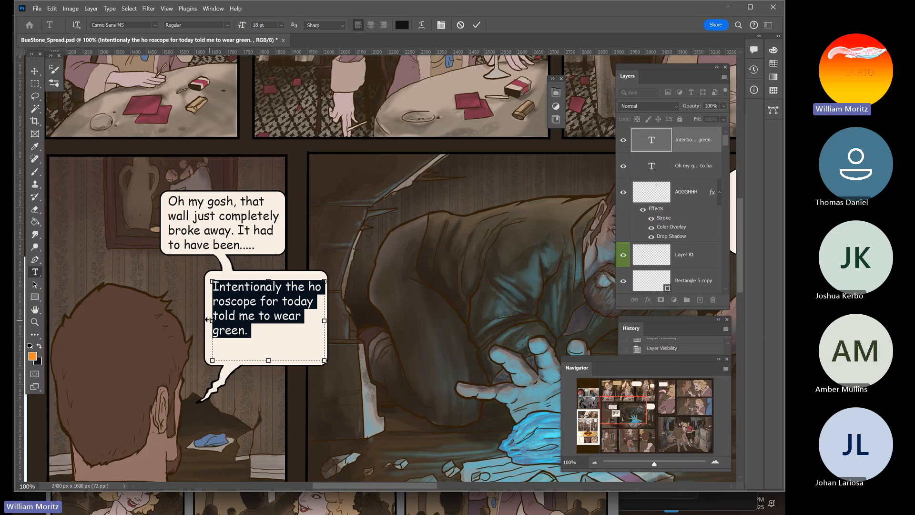
{"action": "left_click_drag", "start_coordinate": [208, 319], "coordinate": [206, 320]}
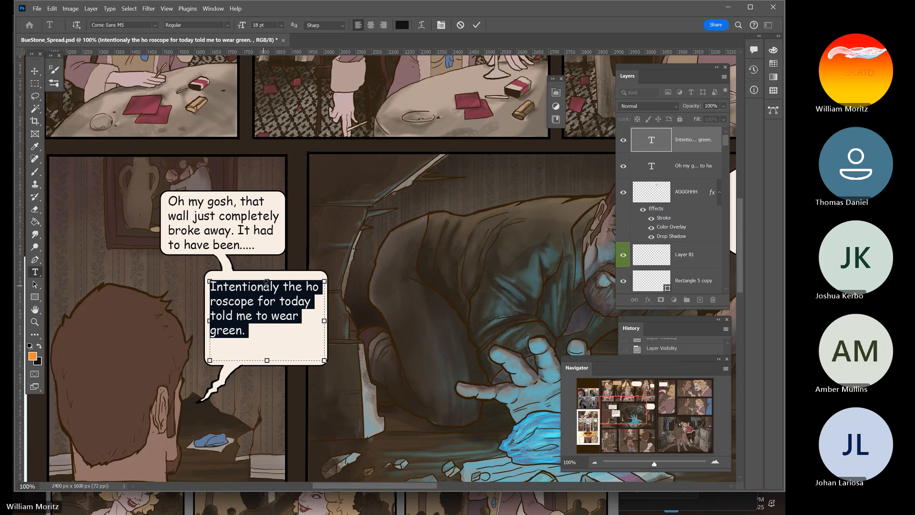
{"action": "left_click_drag", "start_coordinate": [267, 282], "coordinate": [267, 279]}
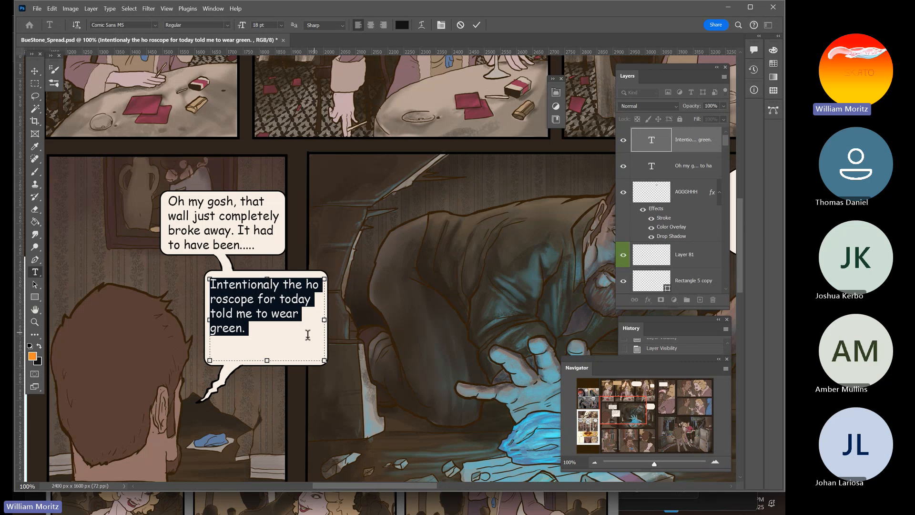
{"action": "left_click", "coordinate": [35, 71]}
On a new layer, sketch a taller balloon outline with a tail over the lower balloon using an orange brush at size 10
{"action": "key", "text": "z"}
{"action": "left_click", "coordinate": [324, 258], "text": "alt"}
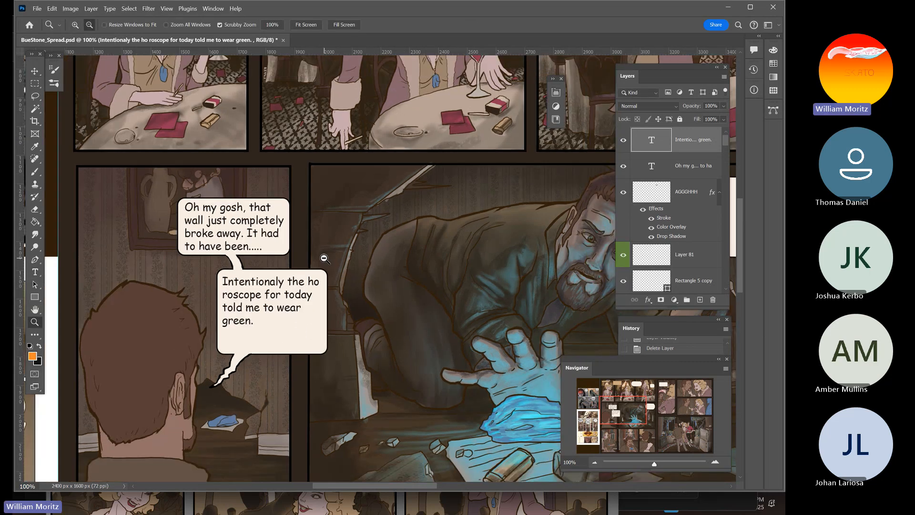
{"action": "left_click", "coordinate": [324, 258], "text": "alt"}
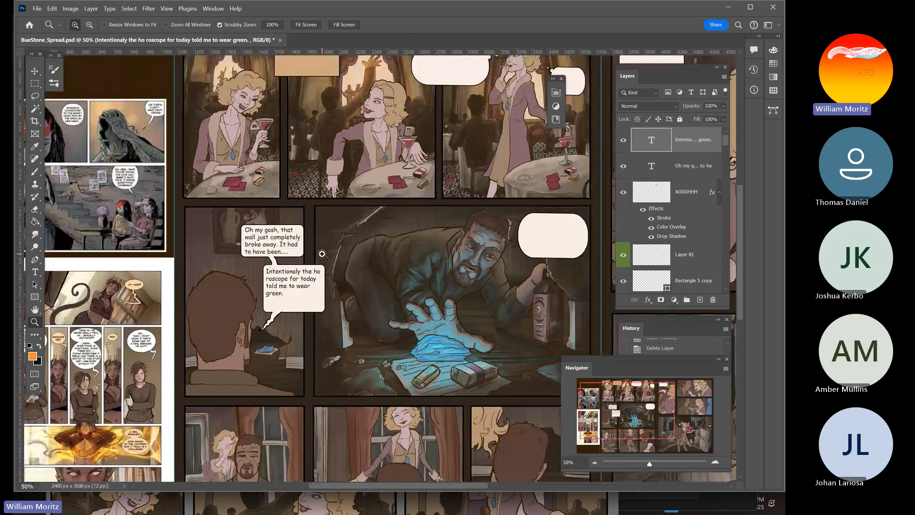
{"action": "left_click_drag", "start_coordinate": [356, 186], "coordinate": [298, 225]}
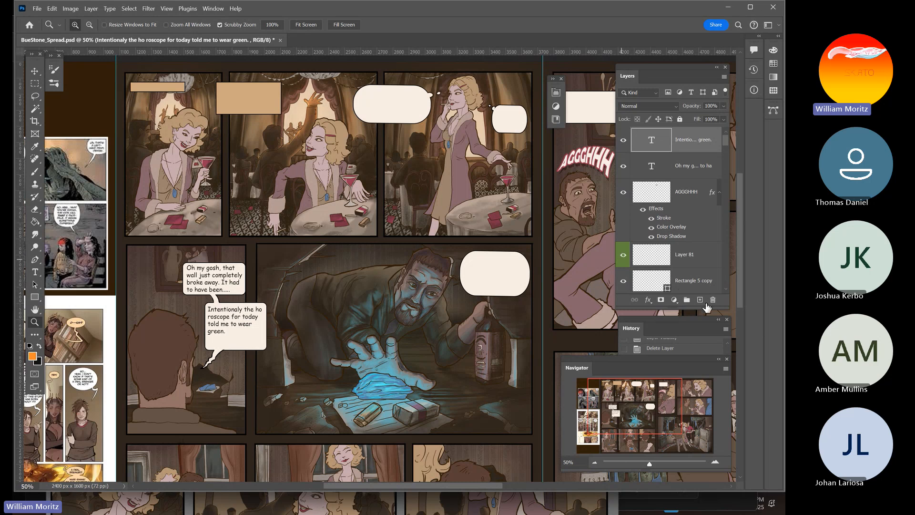
{"action": "left_click", "coordinate": [700, 299]}
{"action": "key", "text": "b"}
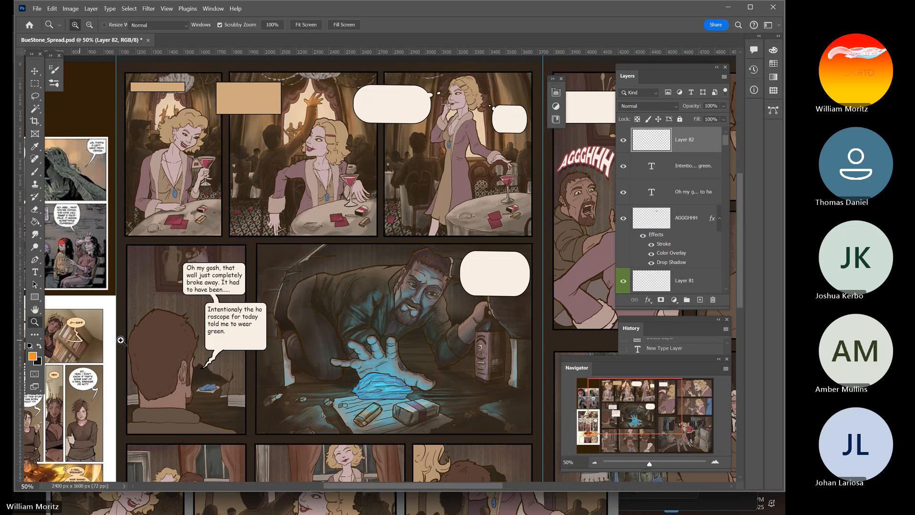
{"action": "mouse_move", "coordinate": [27, 504]}
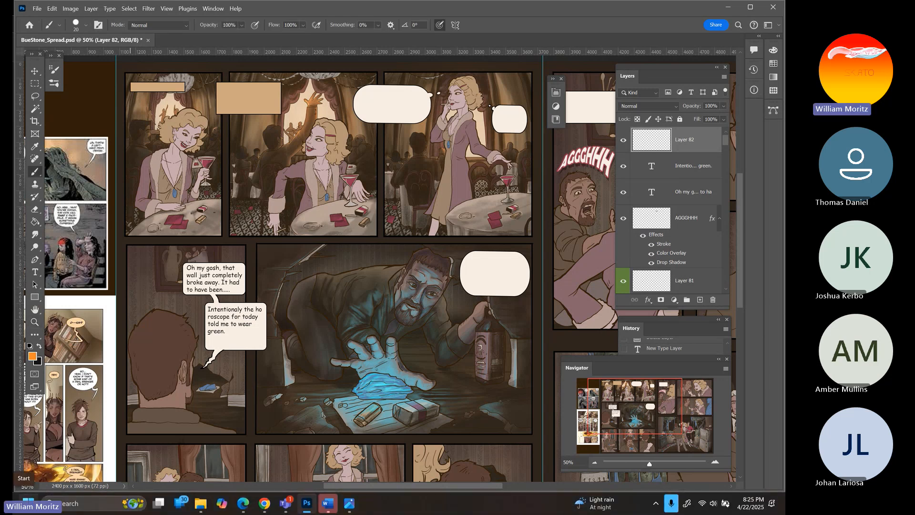
{"action": "key", "text": "bracketleft"}
{"action": "mouse_move", "coordinate": [264, 303]}
{"action": "left_mouse_down"}
{"action": "mouse_move", "coordinate": [264, 418]}
{"action": "mouse_move", "coordinate": [205, 419]}
{"action": "mouse_move", "coordinate": [210, 303]}
{"action": "mouse_move", "coordinate": [255, 297]}
{"action": "left_mouse_up"}
{"action": "left_click_drag", "start_coordinate": [221, 375], "coordinate": [189, 400]}
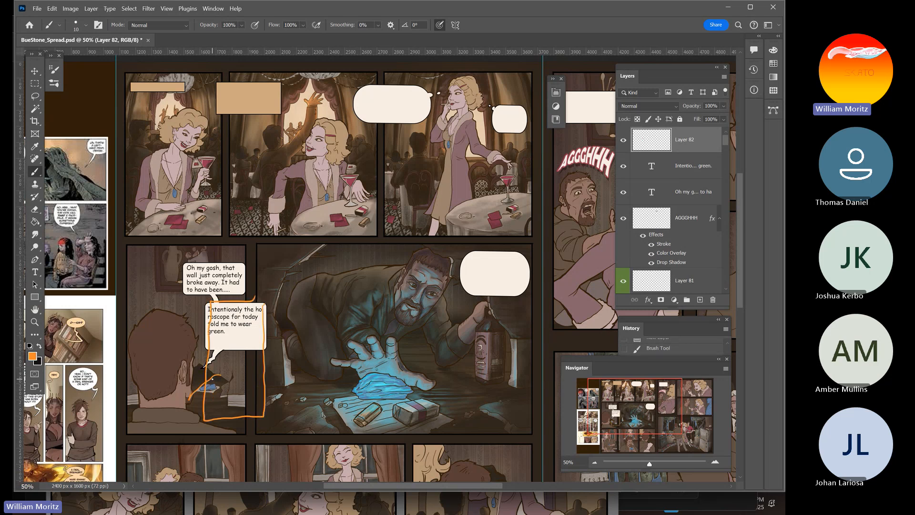
Circle the blue stone below the lower balloon's tail with an orange brush at size 20, and undo all the sketch marks
{"action": "key", "text": "bracketright"}
{"action": "key", "text": "ctrl+z"}
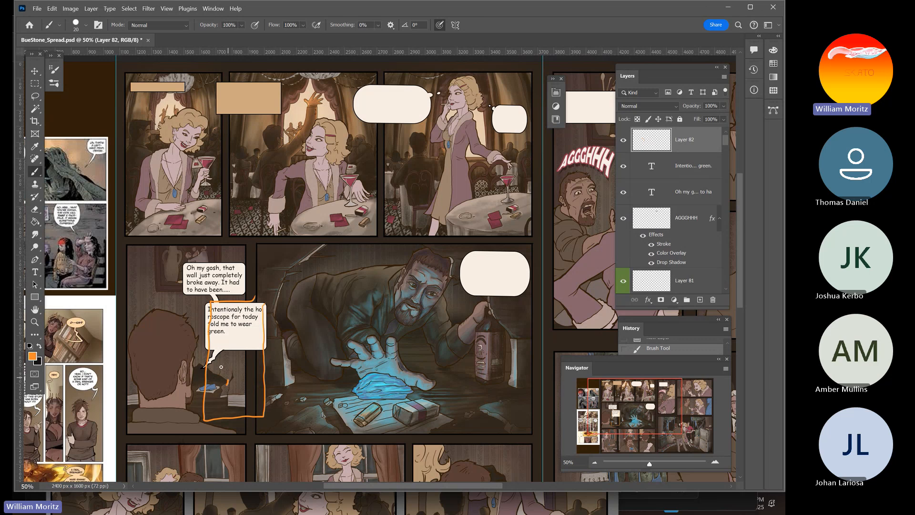
{"action": "mouse_move", "coordinate": [221, 367]}
{"action": "left_mouse_down"}
{"action": "mouse_move", "coordinate": [229, 405]}
{"action": "mouse_move", "coordinate": [188, 382]}
{"action": "mouse_move", "coordinate": [224, 367]}
{"action": "mouse_move", "coordinate": [212, 377]}
{"action": "left_mouse_up"}
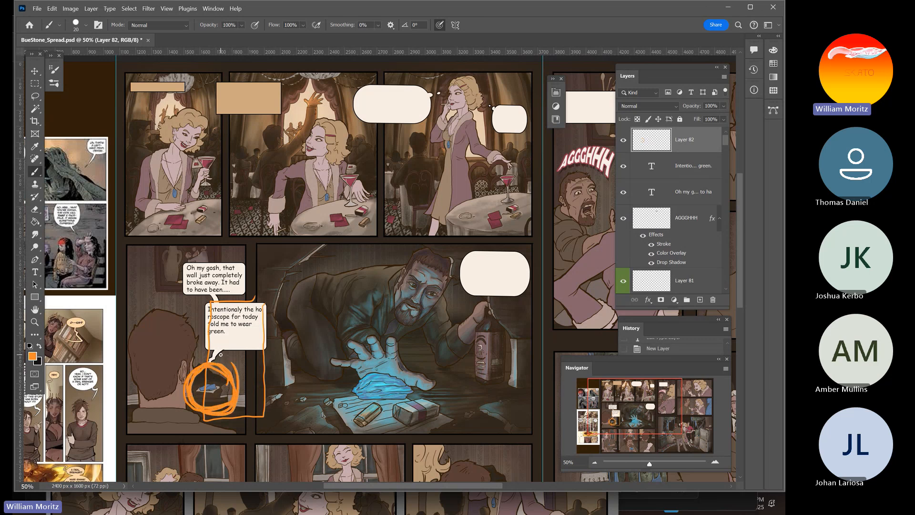
{"action": "key", "text": "ctrl+z"}
{"action": "key", "text": "ctrl+z"}
{"action": "key", "text": "ctrl+z"}
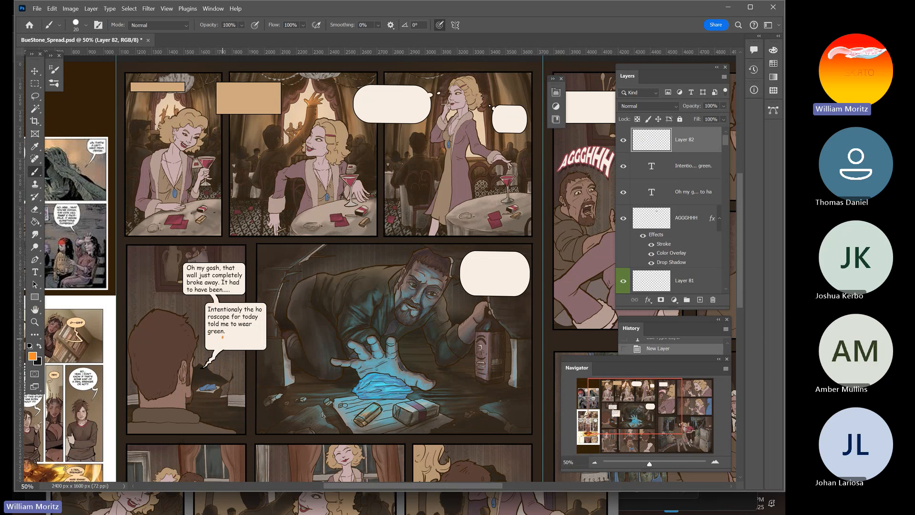
{"action": "mouse_move", "coordinate": [222, 337]}
{"action": "left_mouse_down"}
{"action": "mouse_move", "coordinate": [196, 386]}
{"action": "mouse_move", "coordinate": [214, 379]}
{"action": "mouse_move", "coordinate": [228, 406]}
{"action": "mouse_move", "coordinate": [215, 364]}
{"action": "left_mouse_up"}
{"action": "key", "text": "ctrl+z"}
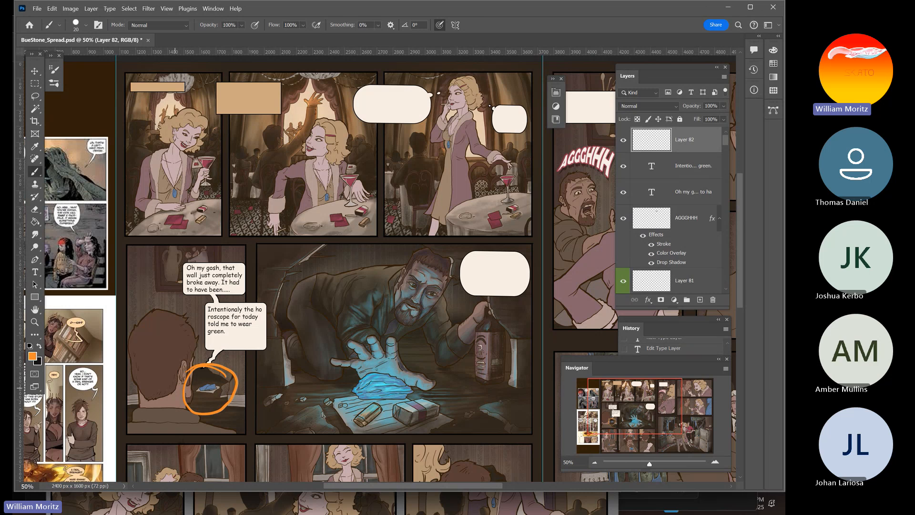
{"action": "key", "text": "ctrl+z"}
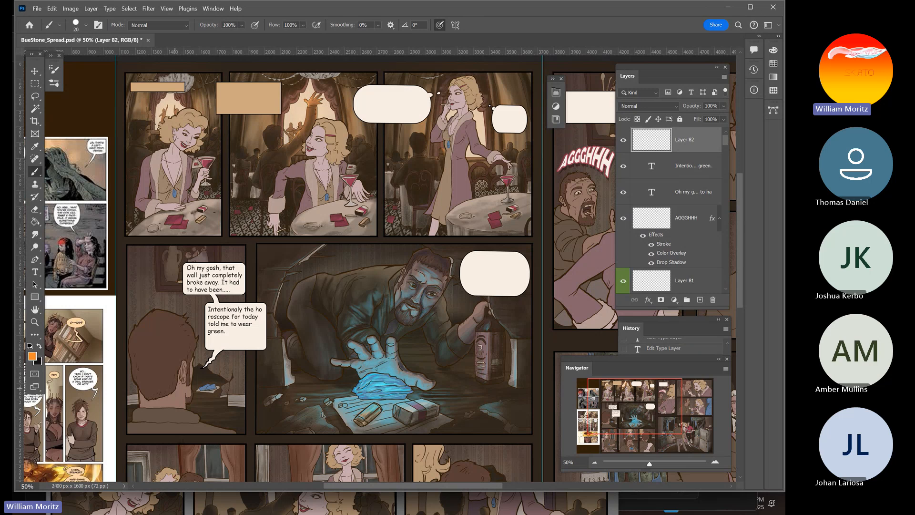
Sketch an orange arrow from the middle-row left panel up into the large middle panel, and undo it
{"action": "mouse_move", "coordinate": [153, 289]}
{"action": "left_mouse_down"}
{"action": "mouse_move", "coordinate": [220, 291]}
{"action": "mouse_move", "coordinate": [245, 344]}
{"action": "mouse_move", "coordinate": [260, 313]}
{"action": "left_mouse_up"}
{"action": "key", "text": "ctrl+z"}
{"action": "mouse_move", "coordinate": [238, 361]}
{"action": "left_mouse_down"}
{"action": "mouse_move", "coordinate": [326, 329]}
{"action": "mouse_move", "coordinate": [333, 304]}
{"action": "mouse_move", "coordinate": [340, 342]}
{"action": "left_mouse_up"}
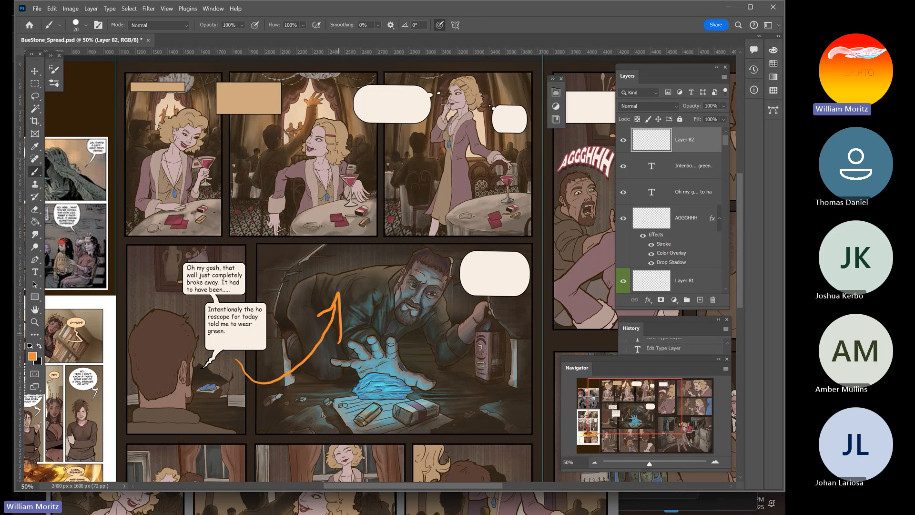
{"action": "key", "text": "ctrl+z"}
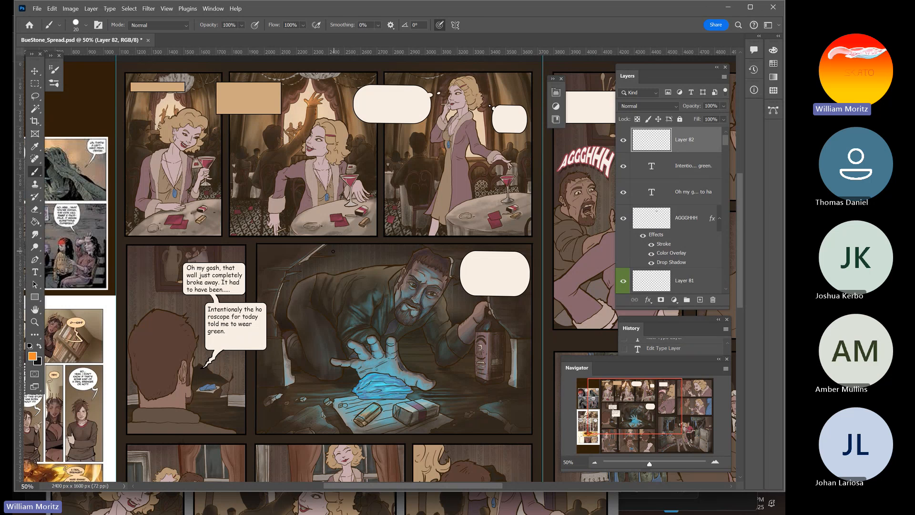
Sketch a balloon outline with a tail beside the crouching man's head in the large middle panel, and undo the marks
{"action": "mouse_move", "coordinate": [335, 250]}
{"action": "left_mouse_down"}
{"action": "mouse_move", "coordinate": [277, 266]}
{"action": "mouse_move", "coordinate": [287, 307]}
{"action": "mouse_move", "coordinate": [343, 299]}
{"action": "mouse_move", "coordinate": [335, 248]}
{"action": "mouse_move", "coordinate": [342, 264]}
{"action": "mouse_move", "coordinate": [360, 265]}
{"action": "mouse_move", "coordinate": [338, 262]}
{"action": "left_mouse_up"}
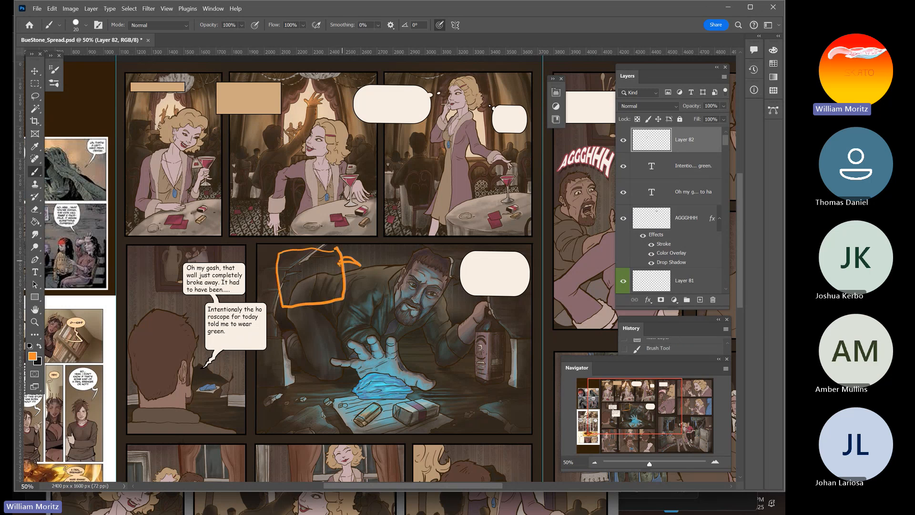
{"action": "key", "text": "ctrl+z"}
{"action": "mouse_move", "coordinate": [459, 293]}
{"action": "left_mouse_down"}
{"action": "mouse_move", "coordinate": [447, 300]}
{"action": "mouse_move", "coordinate": [475, 289]}
{"action": "left_mouse_up"}
{"action": "key", "text": "ctrl+z"}
{"action": "key", "text": "ctrl+z"}
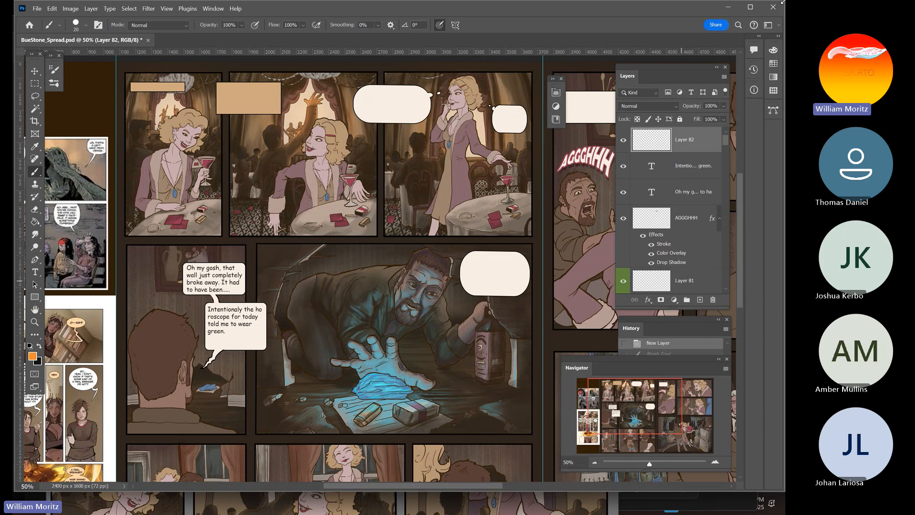
Sketch a round balloon containing a question mark beside the woman in the bottom-row middle panel, and undo all of its strokes
{"action": "mouse_move", "coordinate": [342, 389]}
{"action": "left_mouse_down"}
{"action": "mouse_move", "coordinate": [333, 310]}
{"action": "mouse_move", "coordinate": [363, 226]}
{"action": "left_mouse_up"}
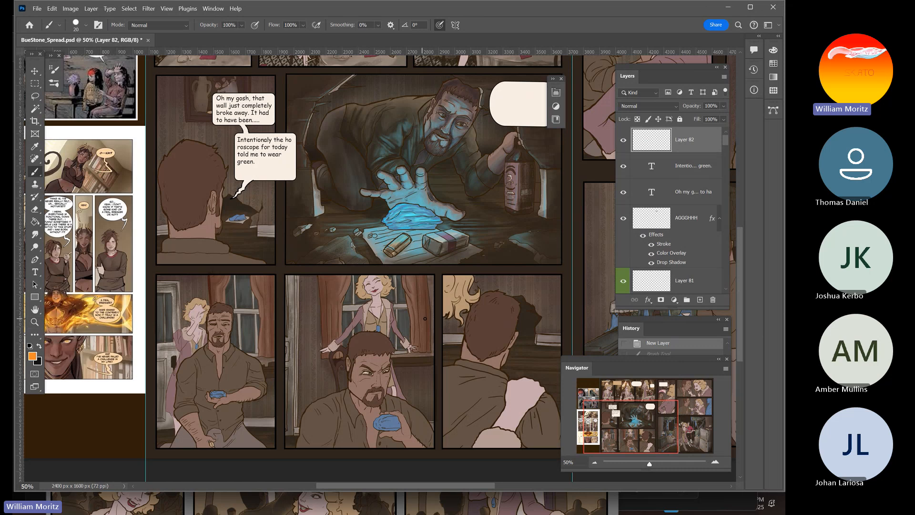
{"action": "left_click_drag", "start_coordinate": [420, 328], "coordinate": [354, 329]}
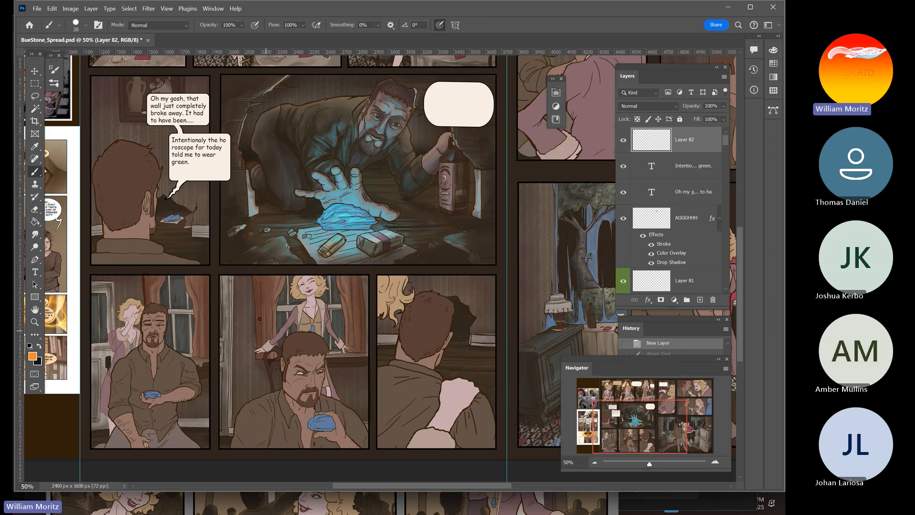
{"action": "mouse_move", "coordinate": [259, 294]}
{"action": "left_mouse_down"}
{"action": "mouse_move", "coordinate": [261, 336]}
{"action": "mouse_move", "coordinate": [263, 288]}
{"action": "mouse_move", "coordinate": [229, 310]}
{"action": "mouse_move", "coordinate": [262, 293]}
{"action": "left_mouse_up"}
{"action": "key", "text": "ctrl+z"}
{"action": "mouse_move", "coordinate": [251, 332]}
{"action": "left_mouse_down"}
{"action": "mouse_move", "coordinate": [255, 340]}
{"action": "mouse_move", "coordinate": [235, 314]}
{"action": "left_mouse_up"}
{"action": "left_click", "coordinate": [257, 329]}
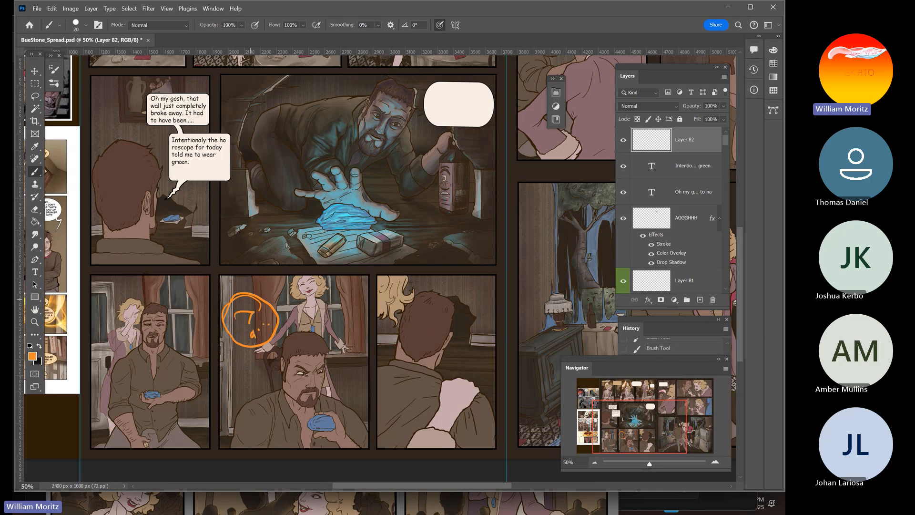
{"action": "left_click_drag", "start_coordinate": [249, 347], "coordinate": [264, 375]}
{"action": "key", "text": "ctrl+z"}
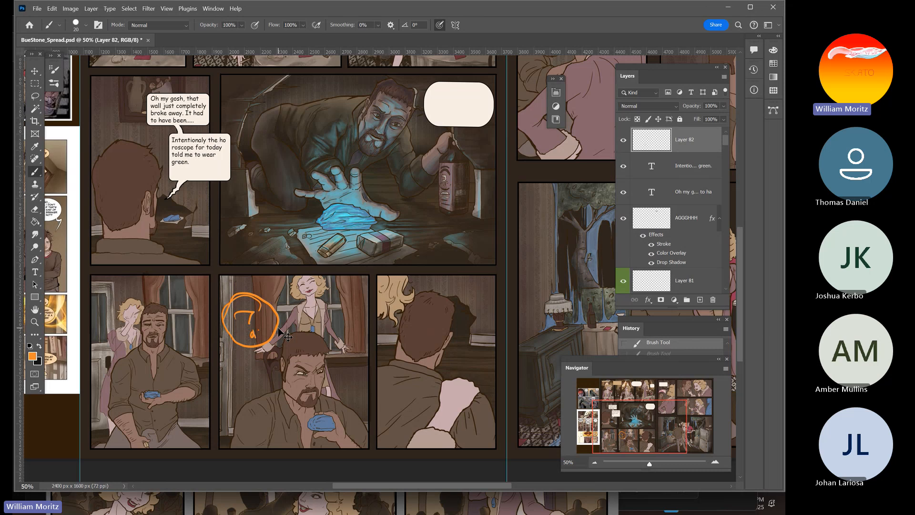
{"action": "key", "text": "ctrl+z"}
{"action": "key", "text": "ctrl+z"}
{"action": "key", "text": "ctrl+z"}
{"action": "key", "text": "ctrl+z"}
{"action": "key", "text": "ctrl+z"}
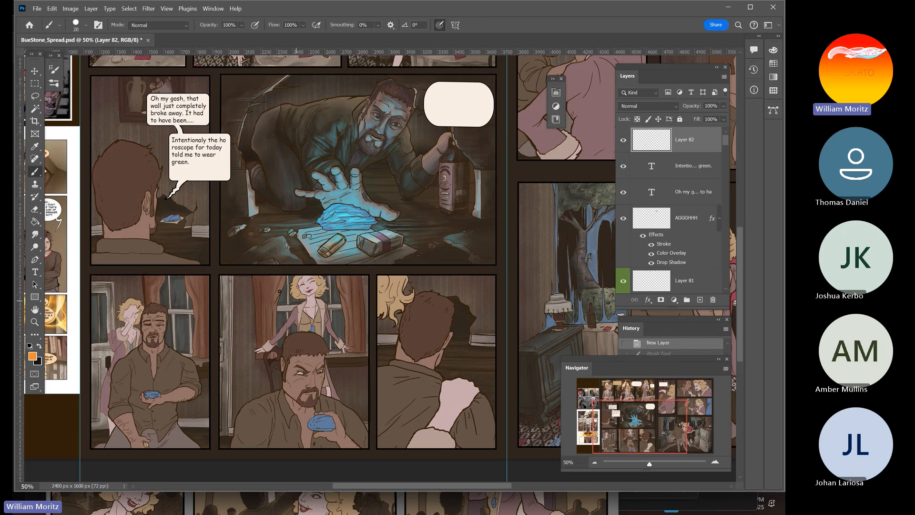
Group all the balloon, caption and lettering layers from Layer 82 down to Rectangle 3
{"action": "left_click", "coordinate": [35, 322]}
{"action": "left_click", "coordinate": [397, 315]}
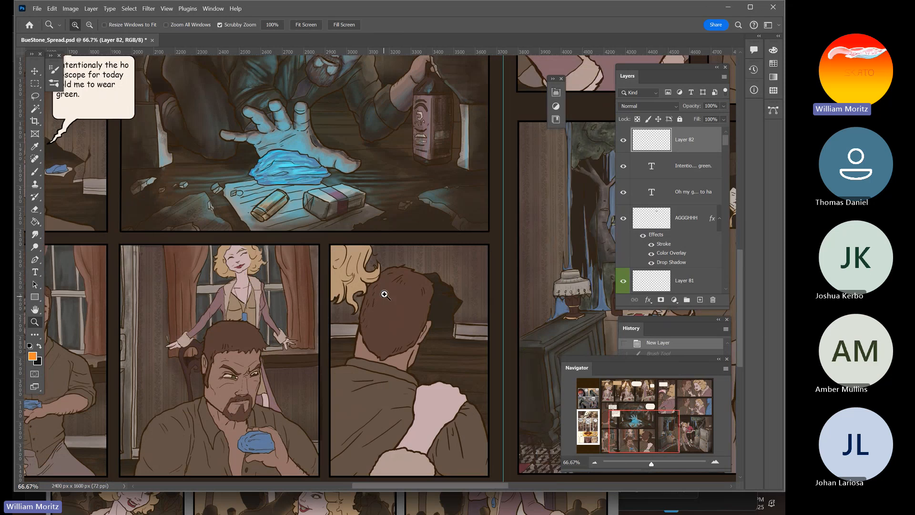
{"action": "left_click", "coordinate": [381, 296], "text": "alt"}
{"action": "left_click", "coordinate": [381, 296], "text": "alt"}
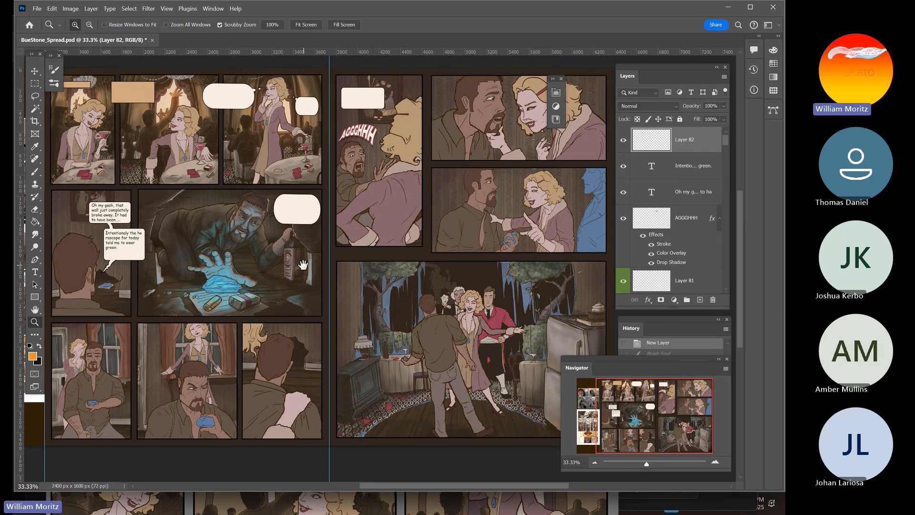
{"action": "left_click_drag", "start_coordinate": [288, 268], "coordinate": [363, 290]}
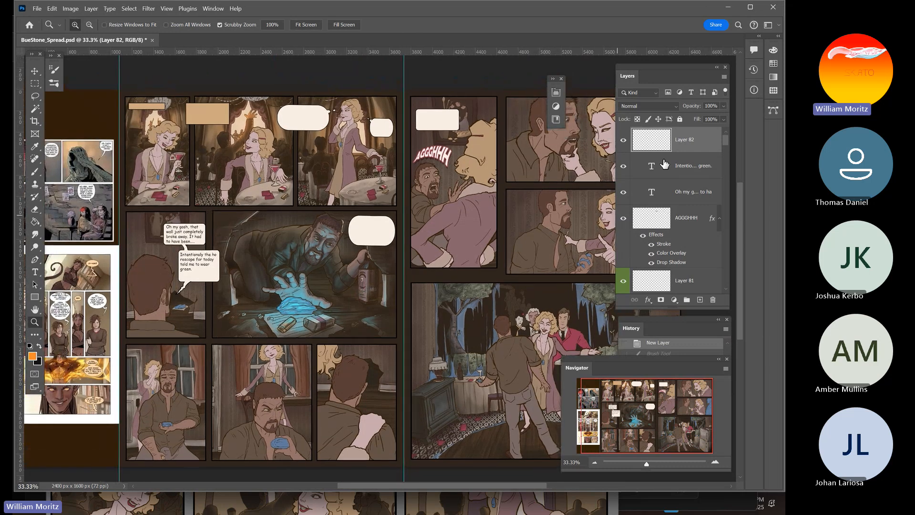
{"action": "scroll", "coordinate": [656, 191], "scroll_direction": "down", "scroll_amount": 5}
{"action": "scroll", "coordinate": [656, 191], "scroll_direction": "down", "scroll_amount": 5}
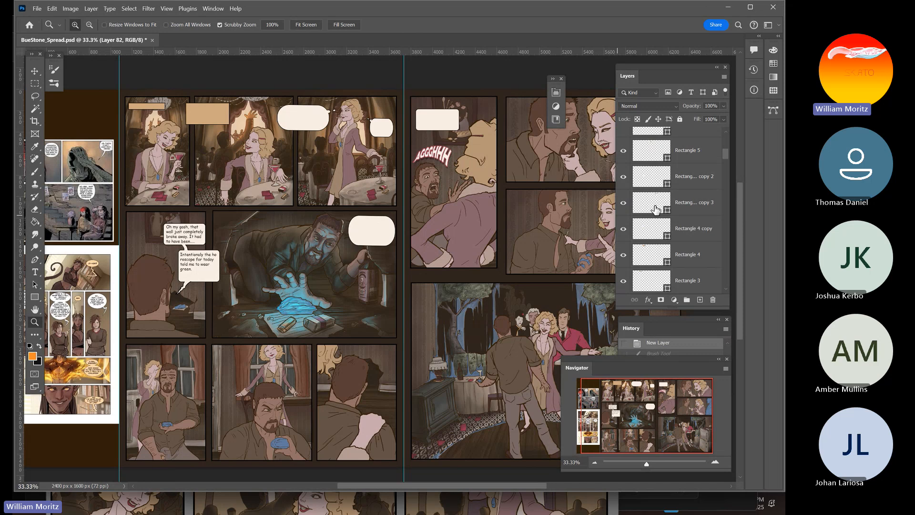
{"action": "left_click", "coordinate": [698, 202], "text": "shift"}
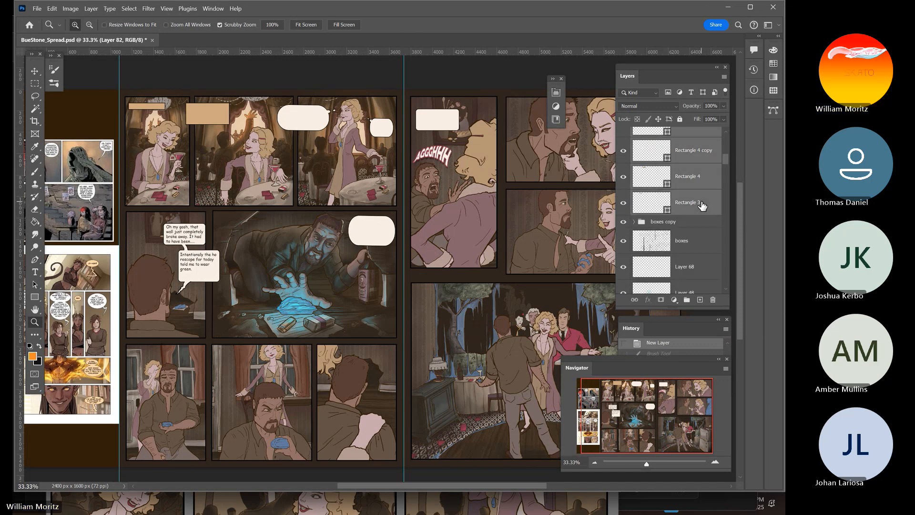
{"action": "left_click", "coordinate": [687, 300]}
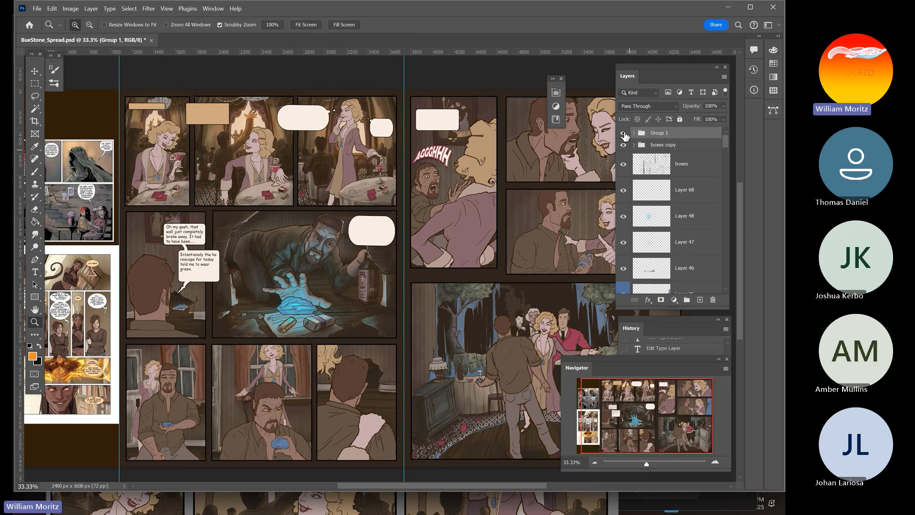
Hide and show Group 1 repeatedly to compare the spread with and without its balloons and lettering
{"action": "left_click", "coordinate": [624, 135]}
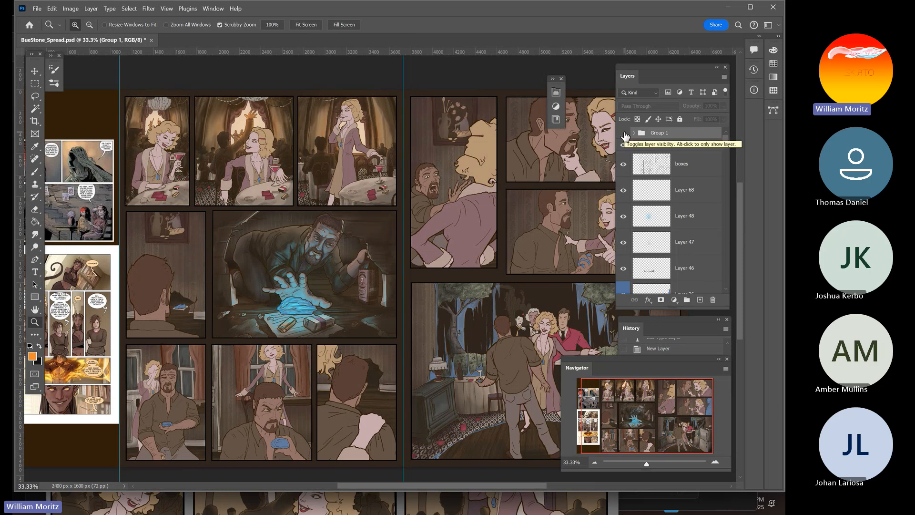
{"action": "left_click", "coordinate": [624, 135]}
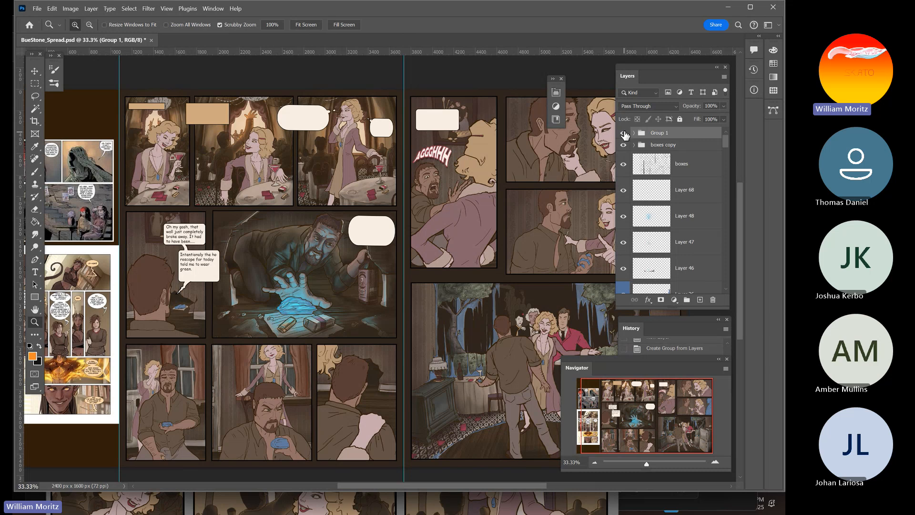
{"action": "left_click", "coordinate": [624, 135]}
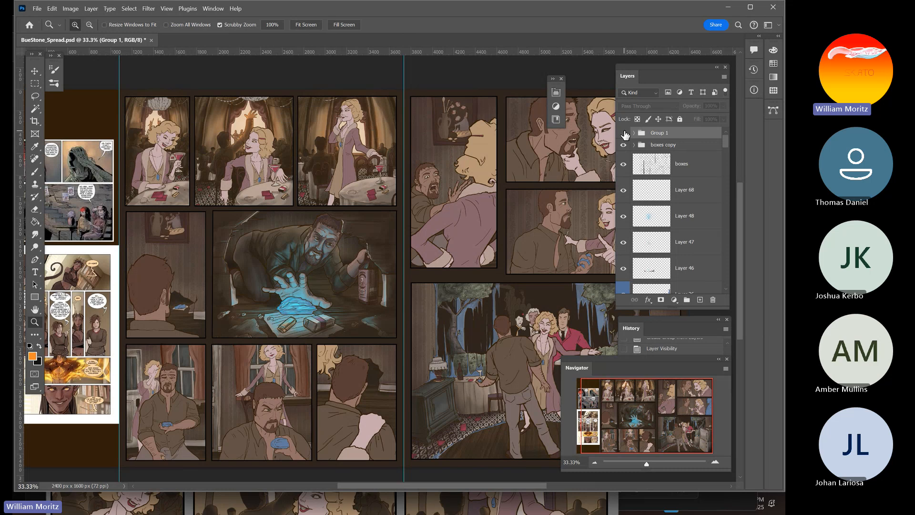
{"action": "left_click", "coordinate": [624, 135]}
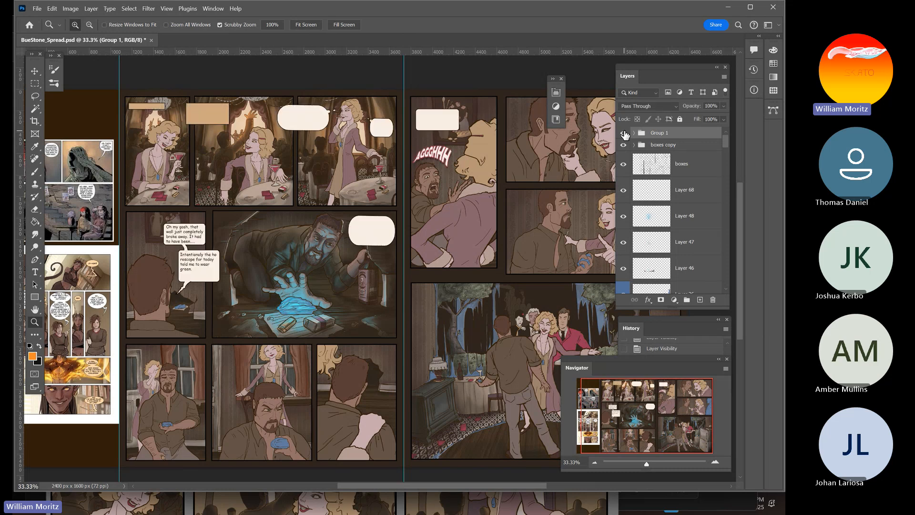
{"action": "left_click", "coordinate": [624, 134]}
{"action": "left_click", "coordinate": [624, 135]}
{"action": "left_click", "coordinate": [624, 133]}
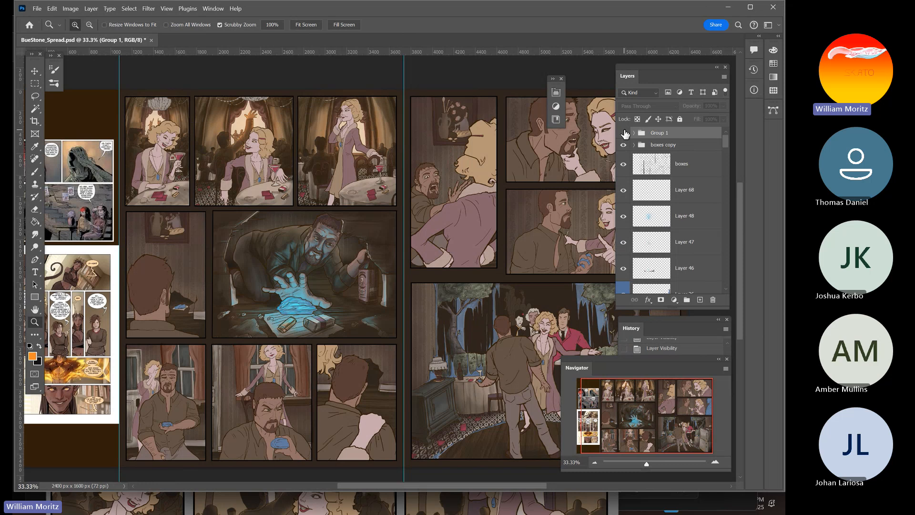
{"action": "left_click", "coordinate": [625, 133]}
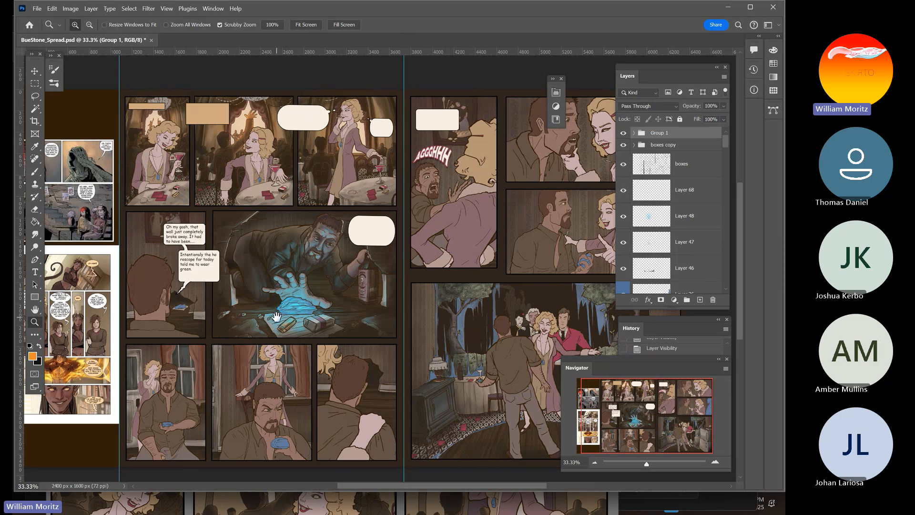
{"action": "left_click_drag", "start_coordinate": [271, 310], "coordinate": [252, 300]}
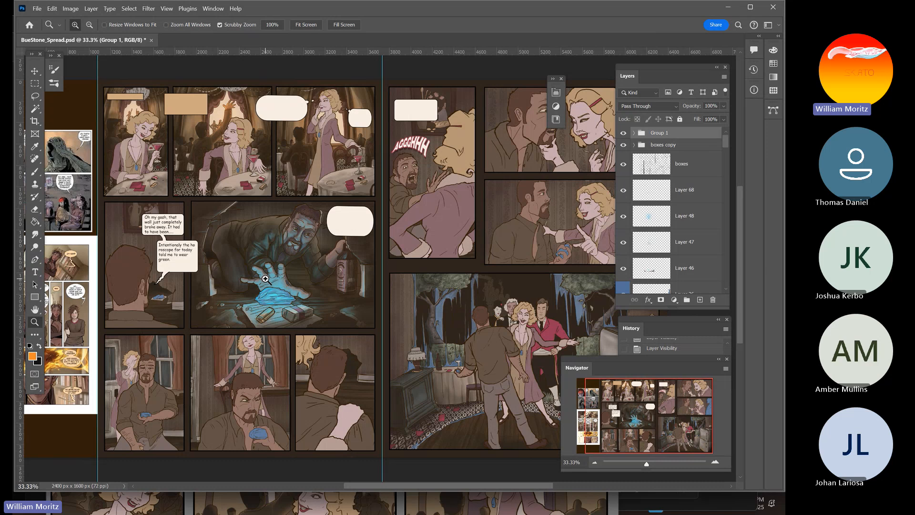
Switch to Chrome and go back to the "spawn comic page" image search results
{"action": "key", "text": "super"}
{"action": "left_click", "coordinate": [265, 508]}
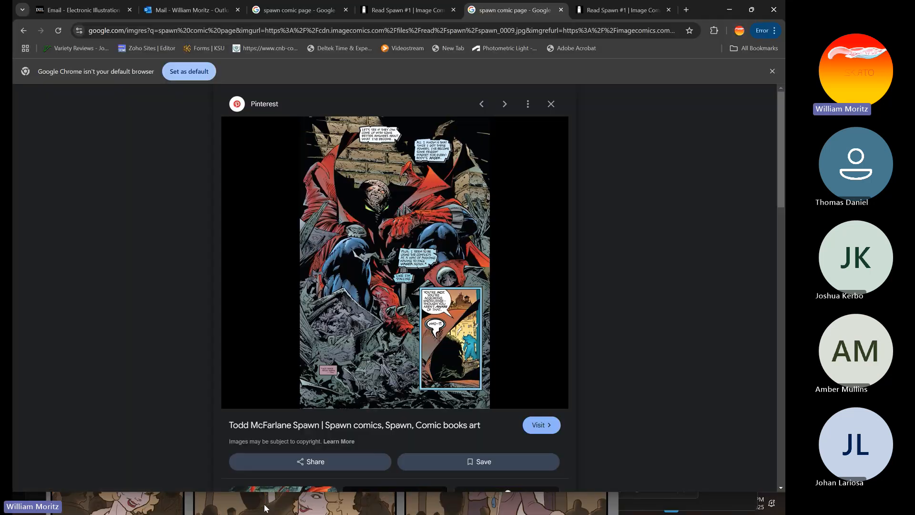
{"action": "left_click", "coordinate": [23, 30]}
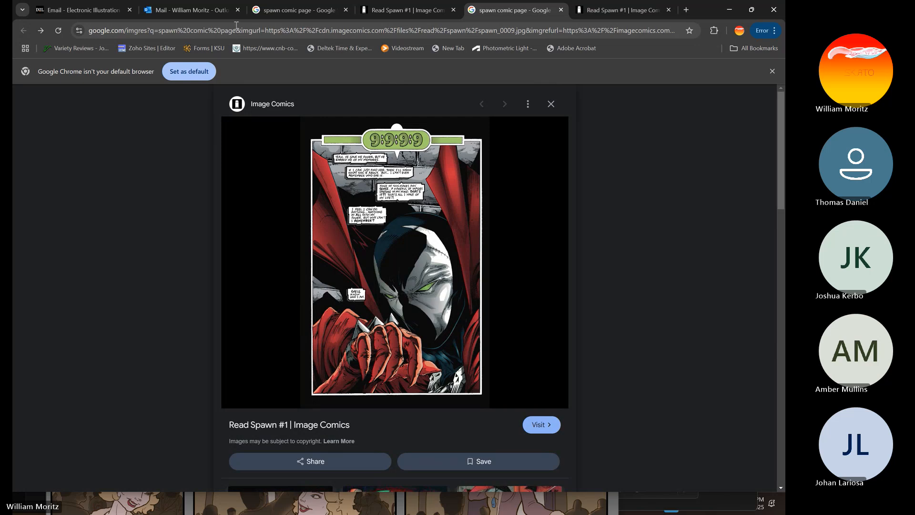
{"action": "left_click", "coordinate": [281, 11]}
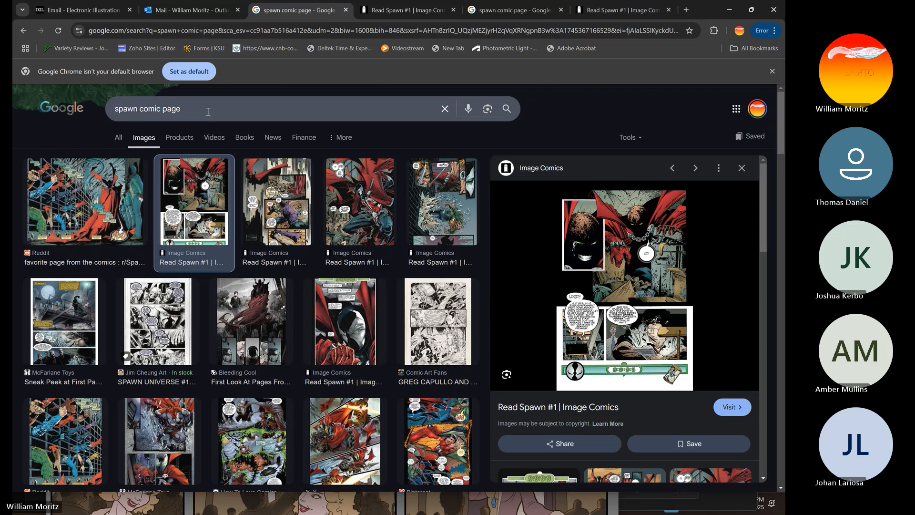
Replace the image search query with "dardevil comic panel storytelling" and run the search
{"action": "triple_click", "coordinate": [208, 111]}
{"action": "type", "text": "darde"}
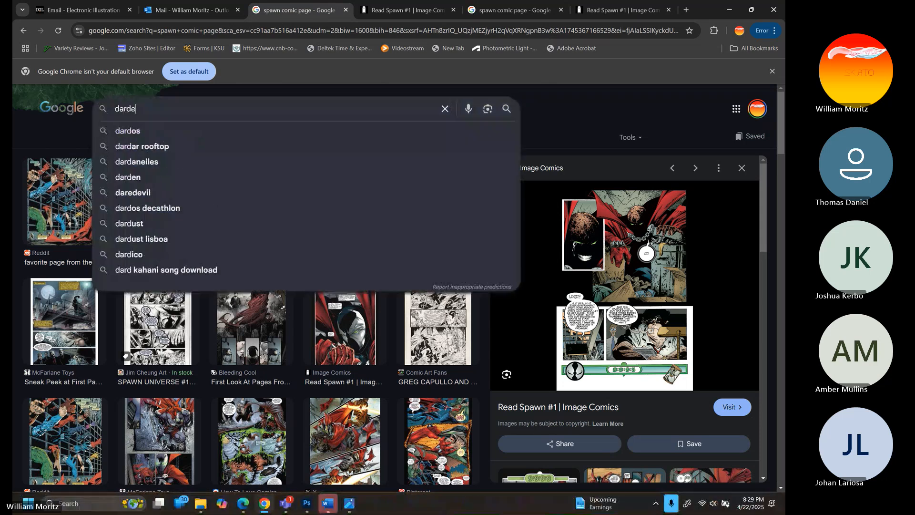
{"action": "type", "text": "vil"}
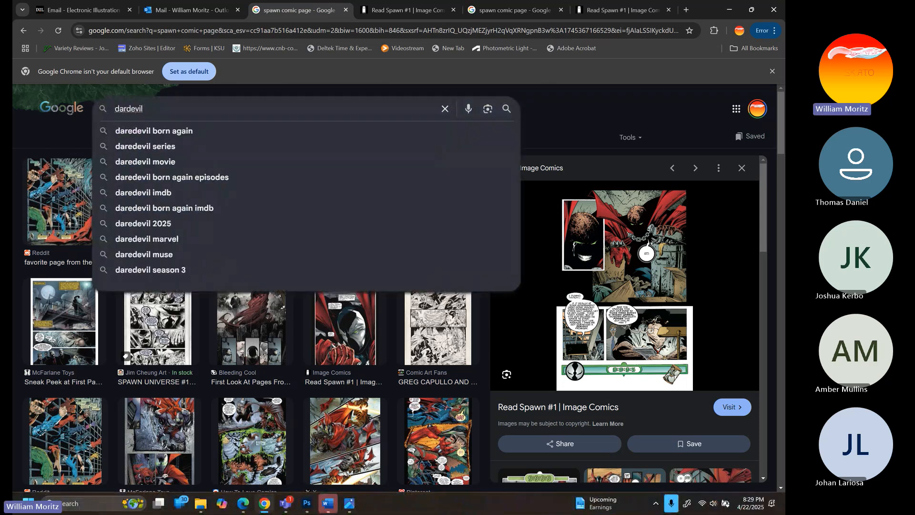
{"action": "type", "text": " comic"}
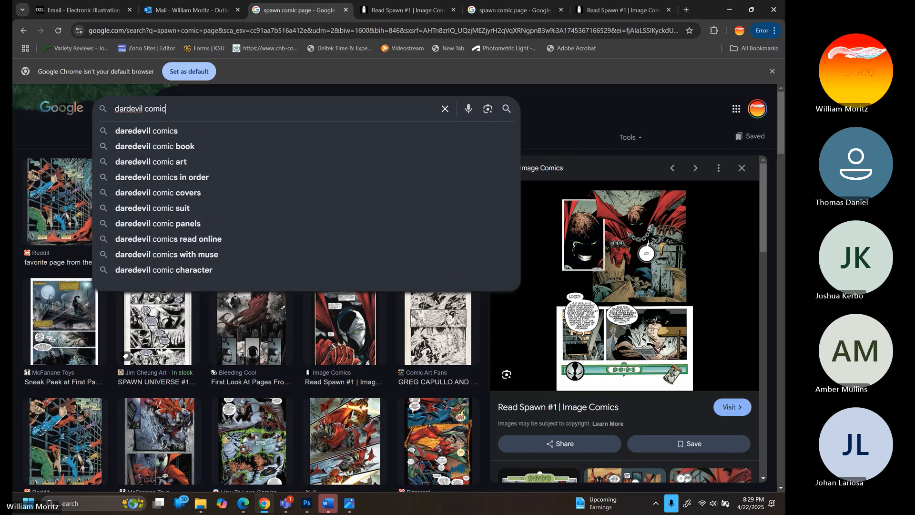
{"action": "type", "text": " panel"}
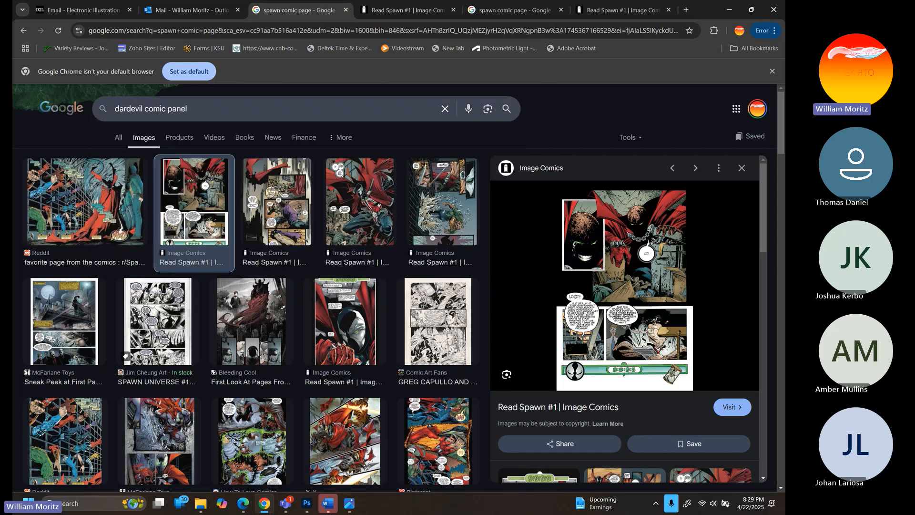
{"action": "type", "text": " storytelling"}
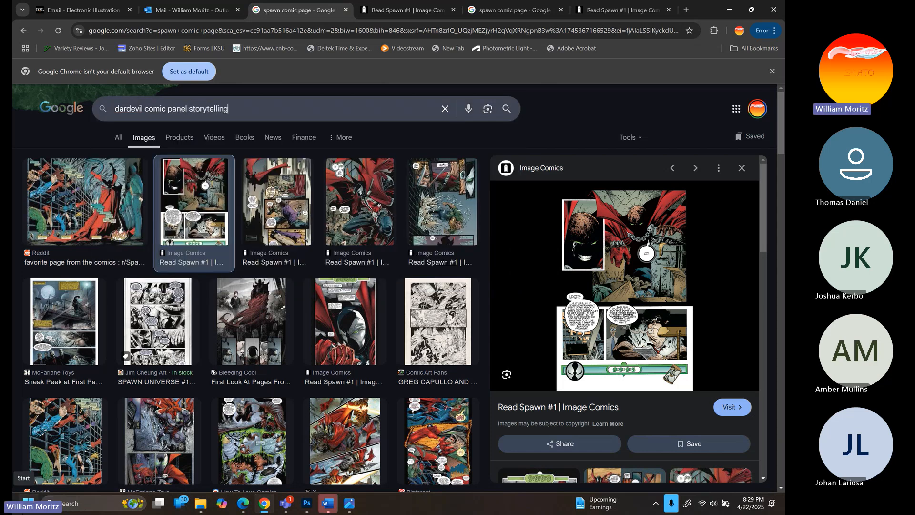
{"action": "key", "text": "Return"}
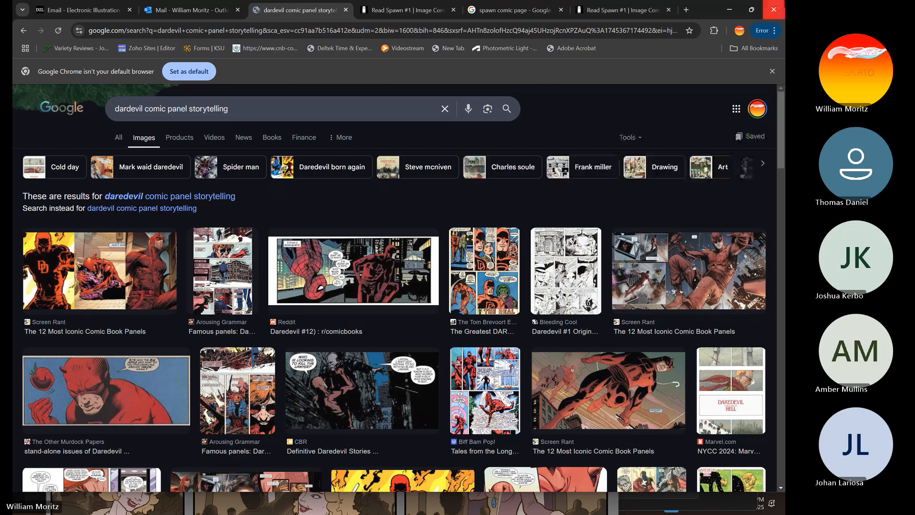
Browse the Daredevil image results for a storytelling example and preview iFanboy's "The Best of the Week in Panels – 07.10.2013" strip
{"action": "scroll", "coordinate": [212, 345], "scroll_direction": "down", "scroll_amount": 2}
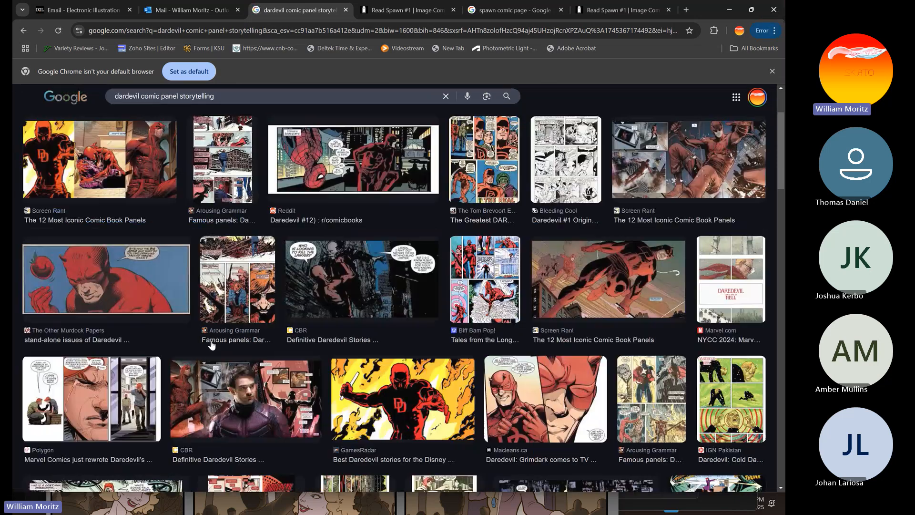
{"action": "scroll", "coordinate": [212, 345], "scroll_direction": "down", "scroll_amount": 4}
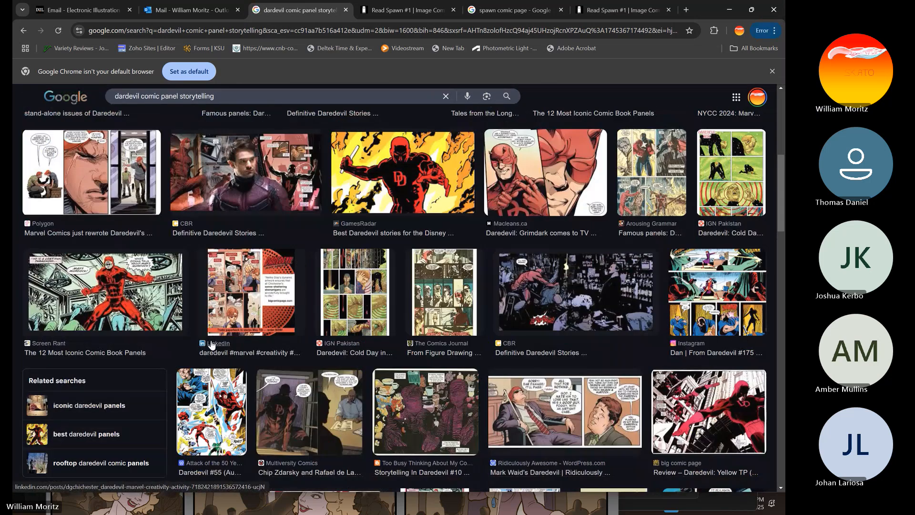
{"action": "scroll", "coordinate": [212, 344], "scroll_direction": "down", "scroll_amount": 2}
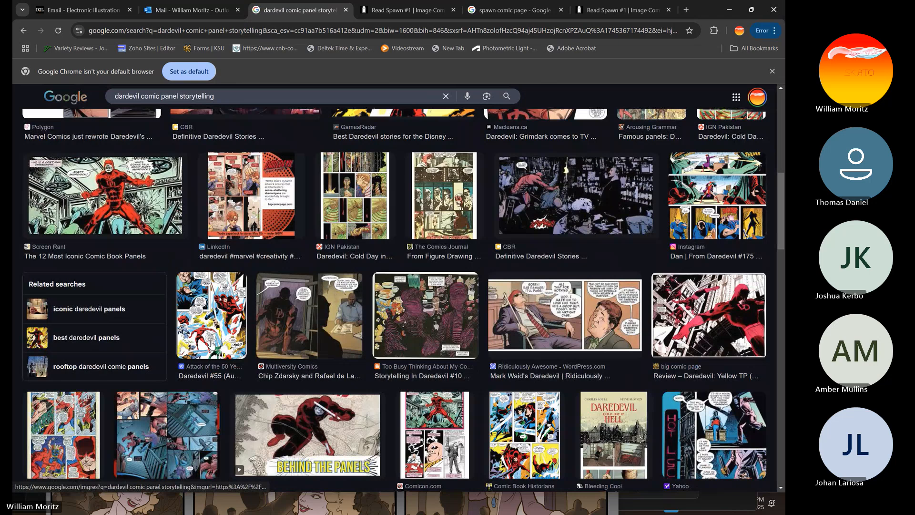
{"action": "scroll", "coordinate": [212, 344], "scroll_direction": "down", "scroll_amount": 4}
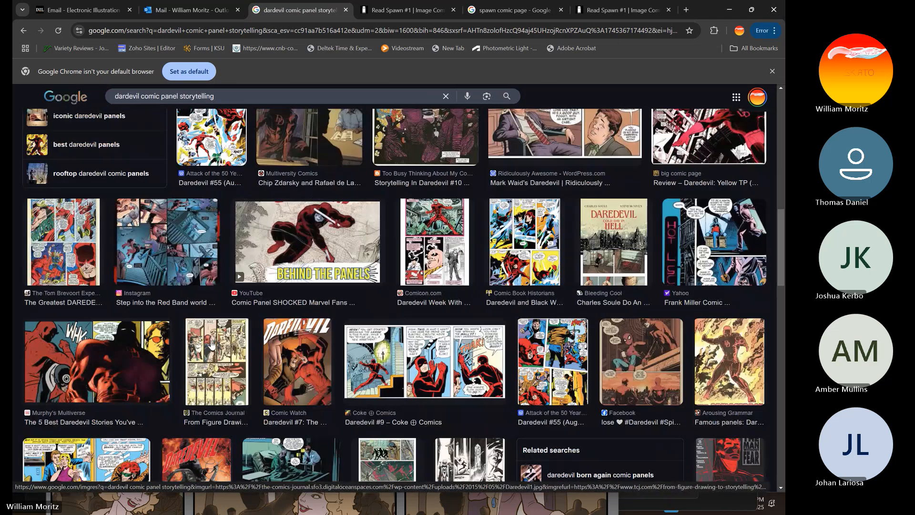
{"action": "scroll", "coordinate": [213, 344], "scroll_direction": "down", "scroll_amount": 4}
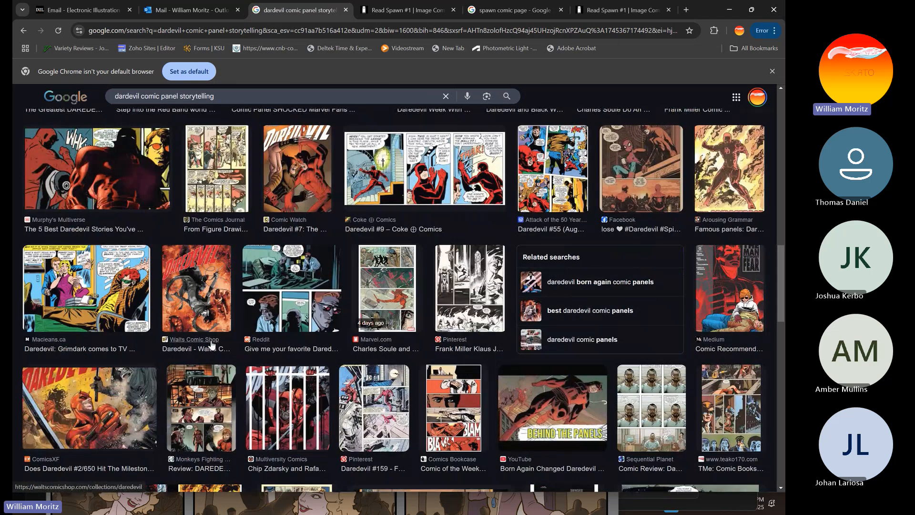
{"action": "scroll", "coordinate": [212, 344], "scroll_direction": "down", "scroll_amount": 1}
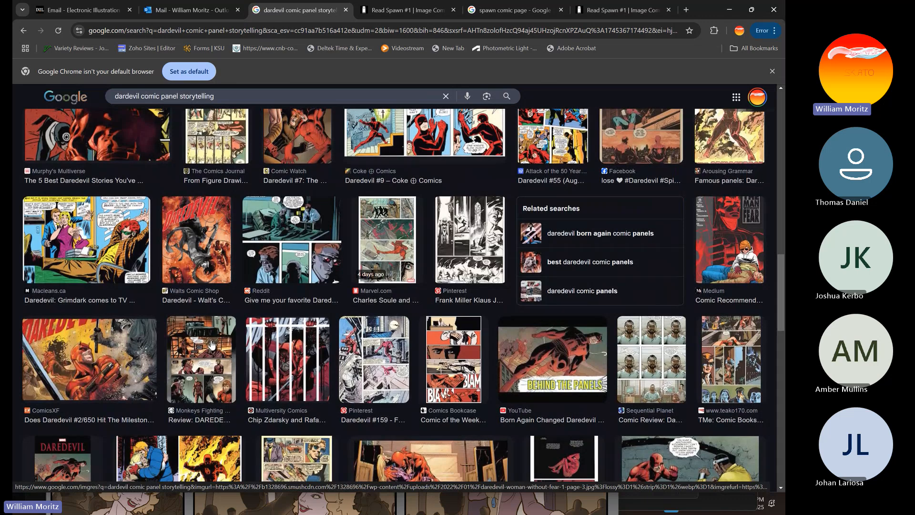
{"action": "scroll", "coordinate": [212, 344], "scroll_direction": "down", "scroll_amount": 4}
{"action": "scroll", "coordinate": [212, 344], "scroll_direction": "down", "scroll_amount": 6}
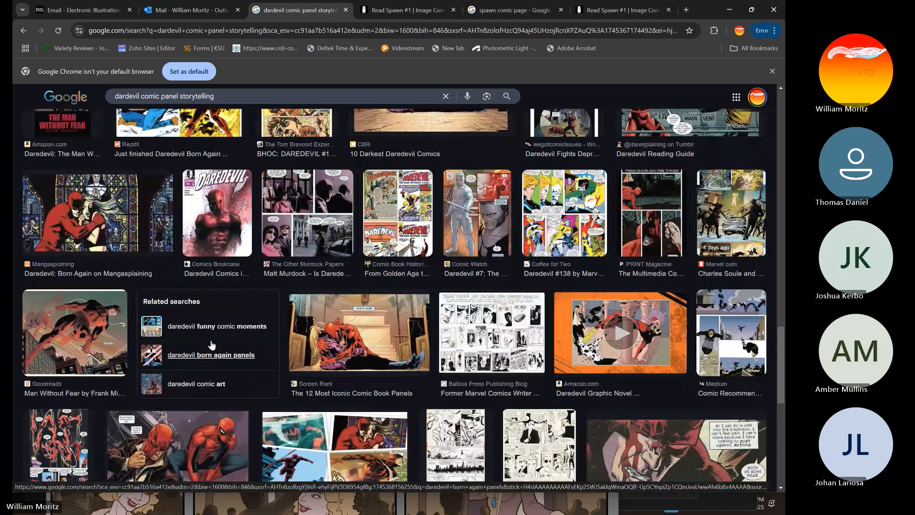
{"action": "scroll", "coordinate": [213, 344], "scroll_direction": "down", "scroll_amount": 1}
{"action": "scroll", "coordinate": [212, 344], "scroll_direction": "down", "scroll_amount": 3}
{"action": "scroll", "coordinate": [212, 344], "scroll_direction": "down", "scroll_amount": 2}
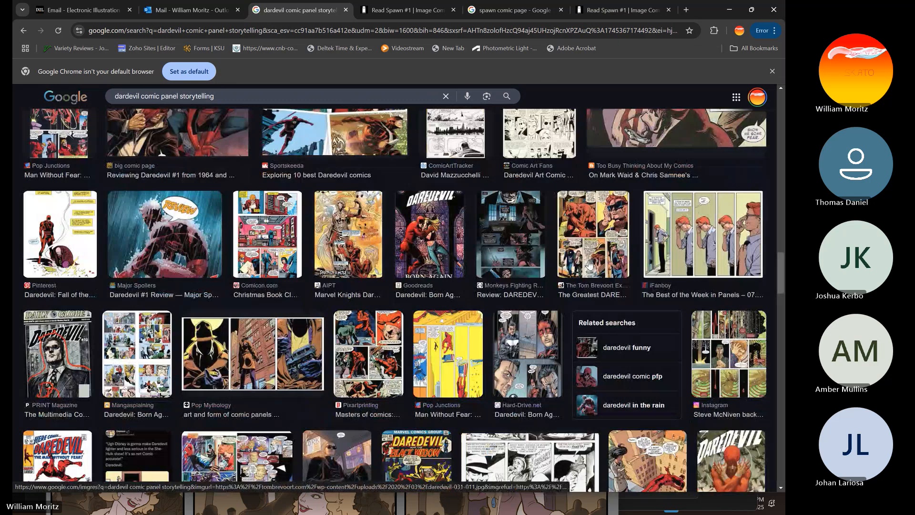
{"action": "left_click", "coordinate": [678, 247]}
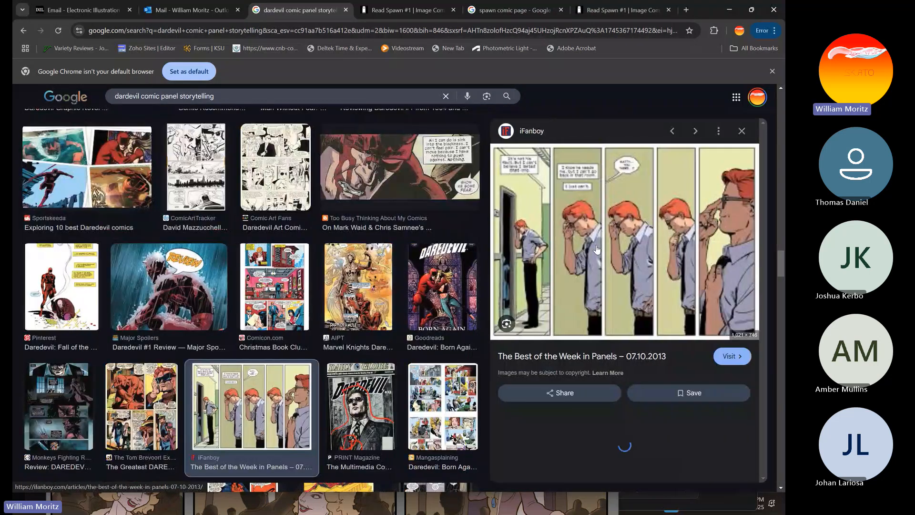
Visit the iFanboy article, find the Daredevil #28 strip in it and open that image at full size
{"action": "left_click", "coordinate": [736, 357]}
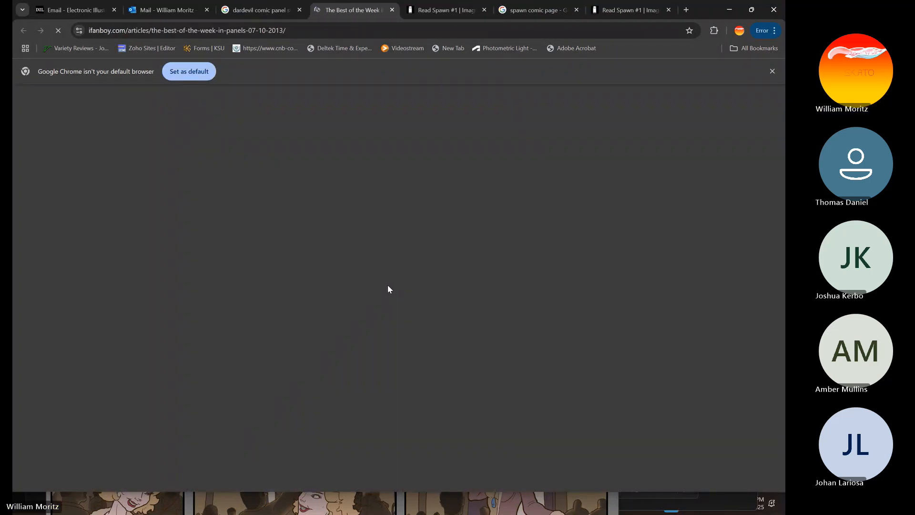
{"action": "scroll", "coordinate": [285, 334], "scroll_direction": "down", "scroll_amount": 5}
{"action": "scroll", "coordinate": [285, 334], "scroll_direction": "down", "scroll_amount": 10}
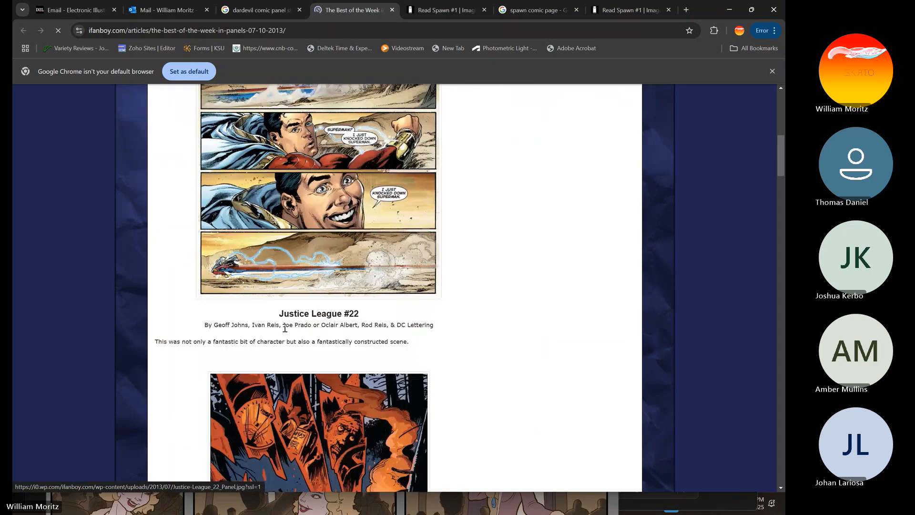
{"action": "scroll", "coordinate": [285, 332], "scroll_direction": "down", "scroll_amount": 15}
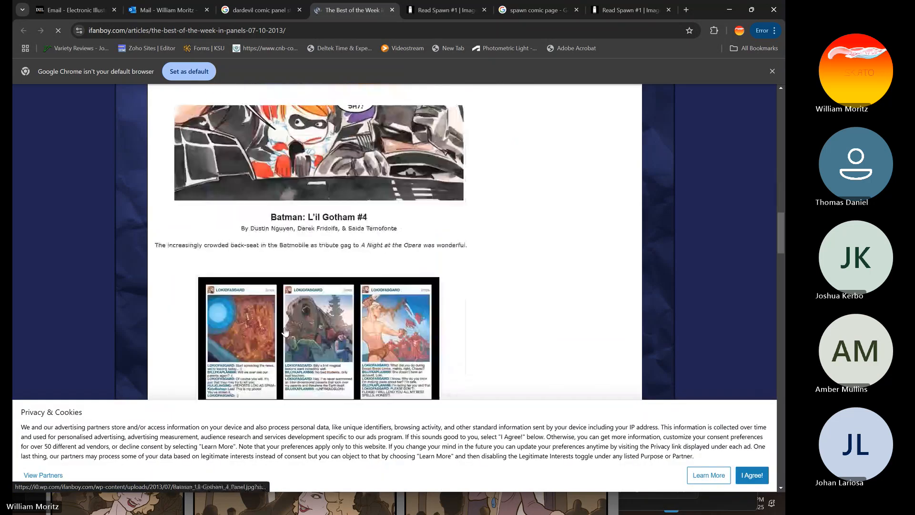
{"action": "scroll", "coordinate": [289, 327], "scroll_direction": "down", "scroll_amount": 5}
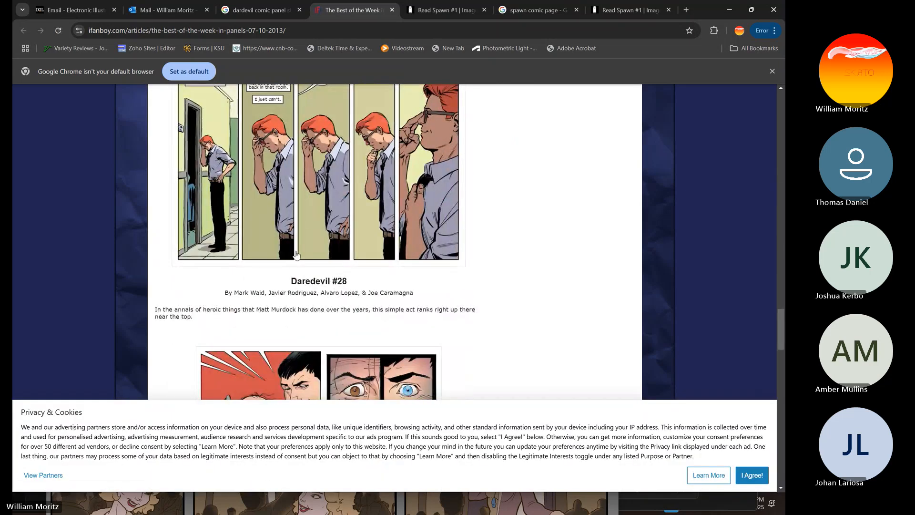
{"action": "left_click", "coordinate": [301, 233]}
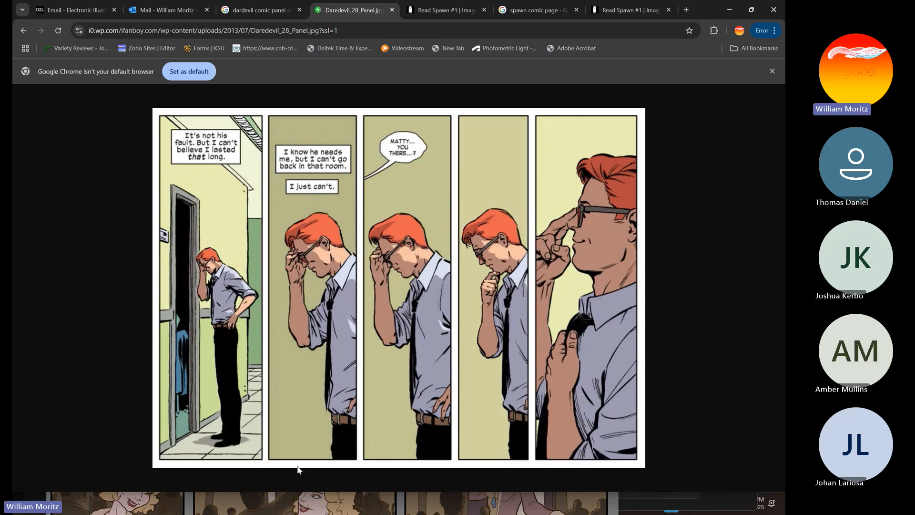
Switch to Photoshop and examine the bottom-row panel of BueStone_Spread.psd where the seated man holds the blue stone
{"action": "key", "text": "super"}
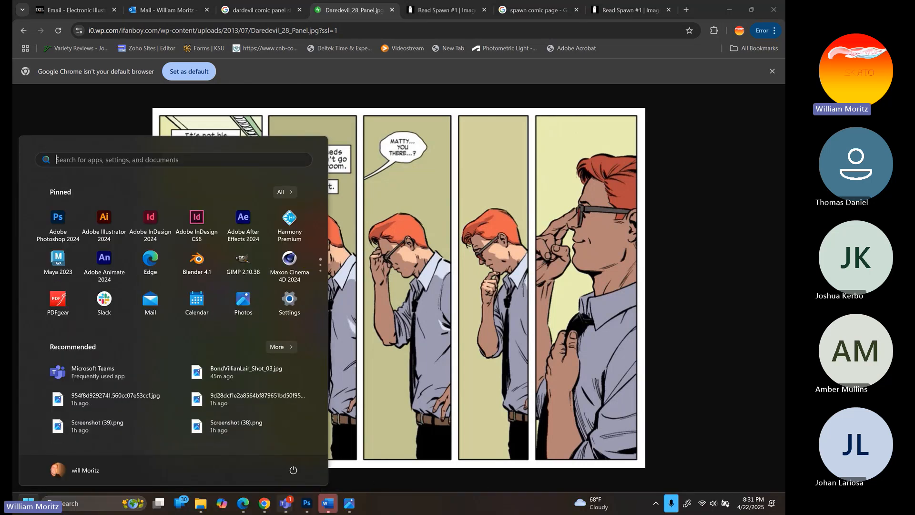
{"action": "mouse_move", "coordinate": [308, 511]}
{"action": "left_click", "coordinate": [281, 434]}
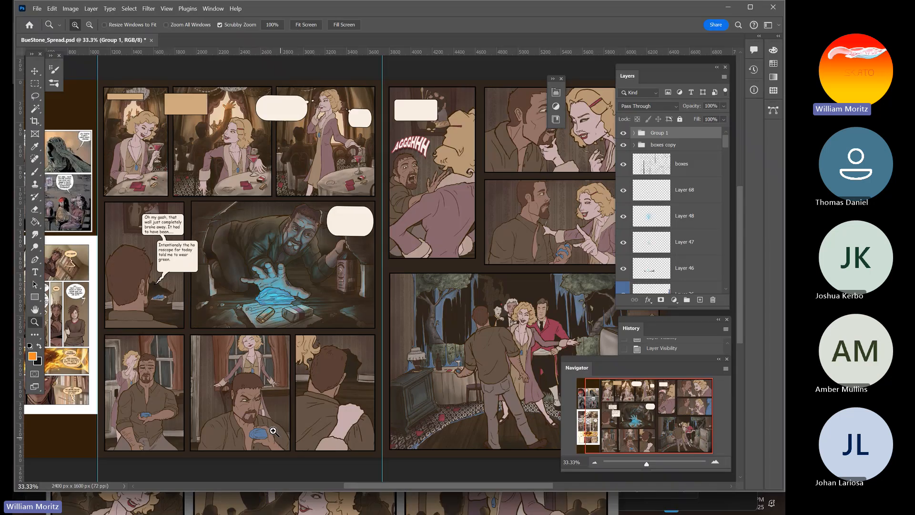
{"action": "left_click", "coordinate": [181, 368]}
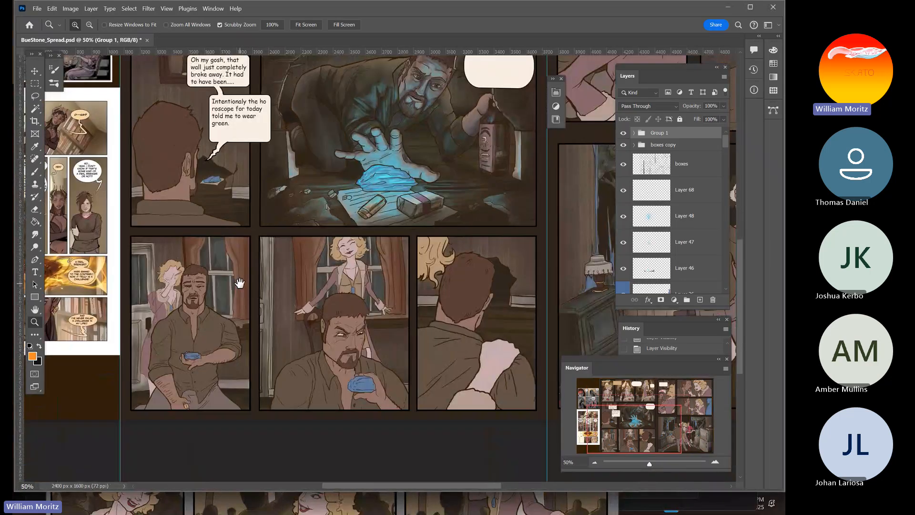
{"action": "left_click", "coordinate": [195, 310]}
{"action": "scroll", "coordinate": [244, 320], "scroll_direction": "down", "scroll_amount": 3}
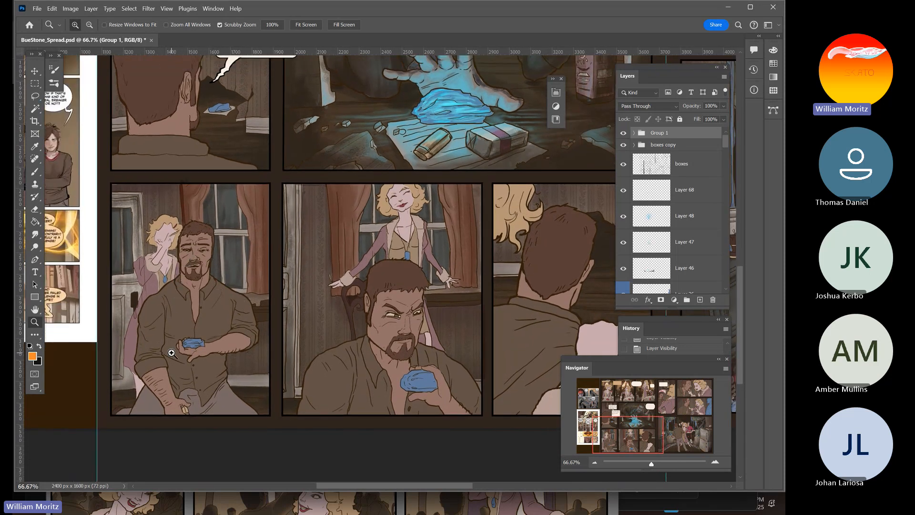
{"action": "left_click", "coordinate": [202, 328]}
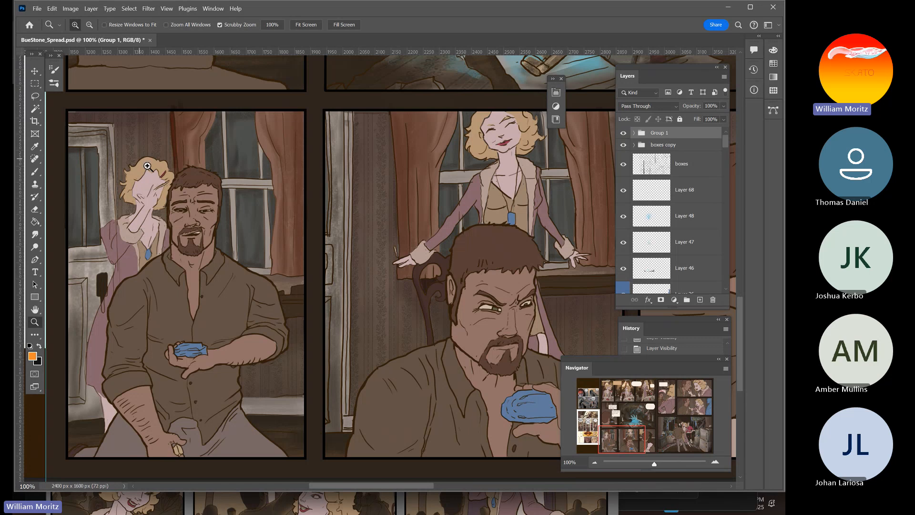
{"action": "left_click", "coordinate": [150, 224], "text": "alt"}
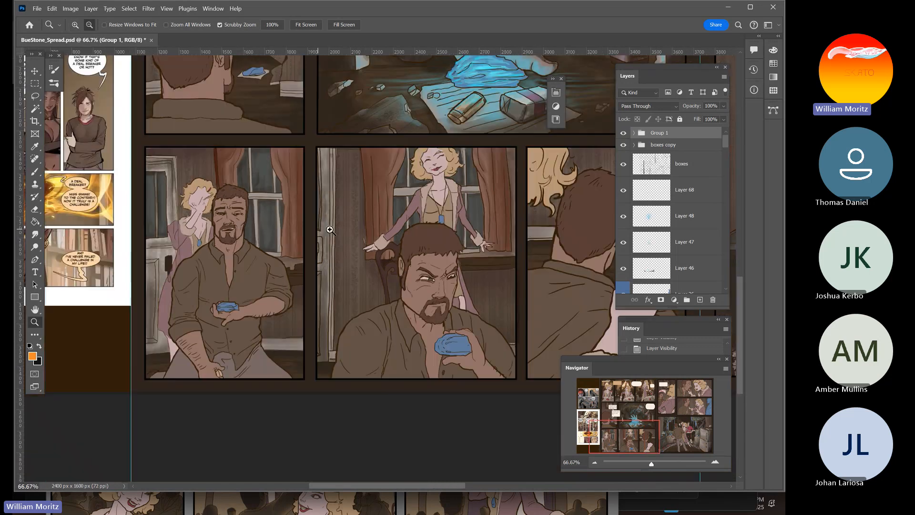
Examine how the story flows from the left page's bottom row to the right page's upper panels and large dance scene
{"action": "left_click_drag", "start_coordinate": [356, 233], "coordinate": [273, 234]}
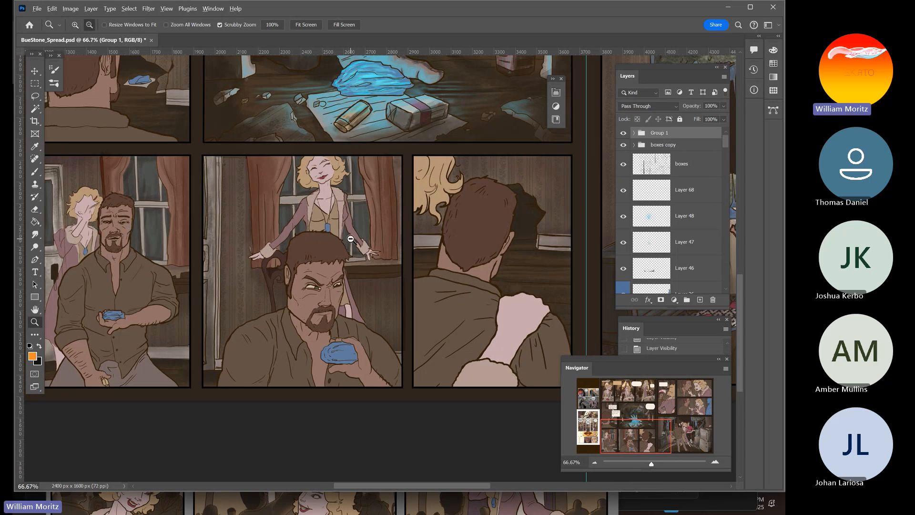
{"action": "left_click", "coordinate": [385, 238], "text": "alt"}
{"action": "scroll", "coordinate": [385, 239], "scroll_direction": "right", "scroll_amount": 3}
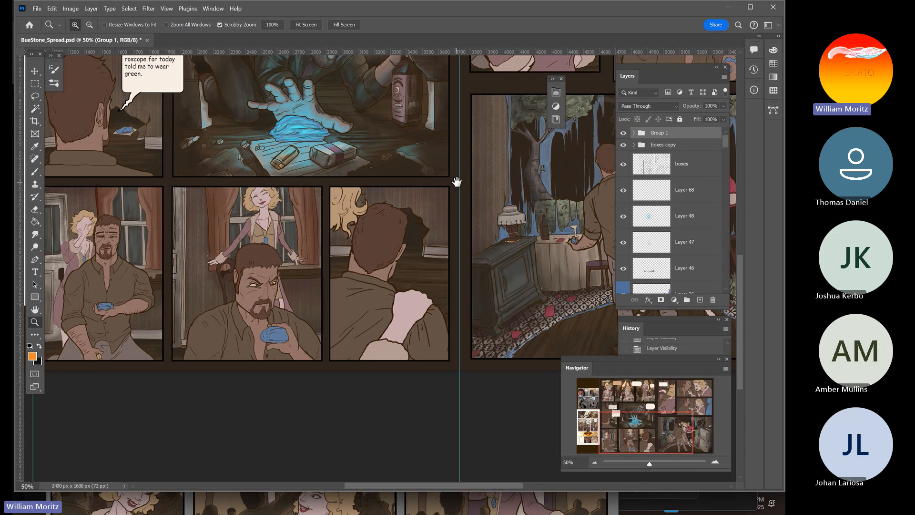
{"action": "left_click_drag", "start_coordinate": [457, 182], "coordinate": [238, 404]}
{"action": "left_click_drag", "start_coordinate": [353, 101], "coordinate": [330, 180]}
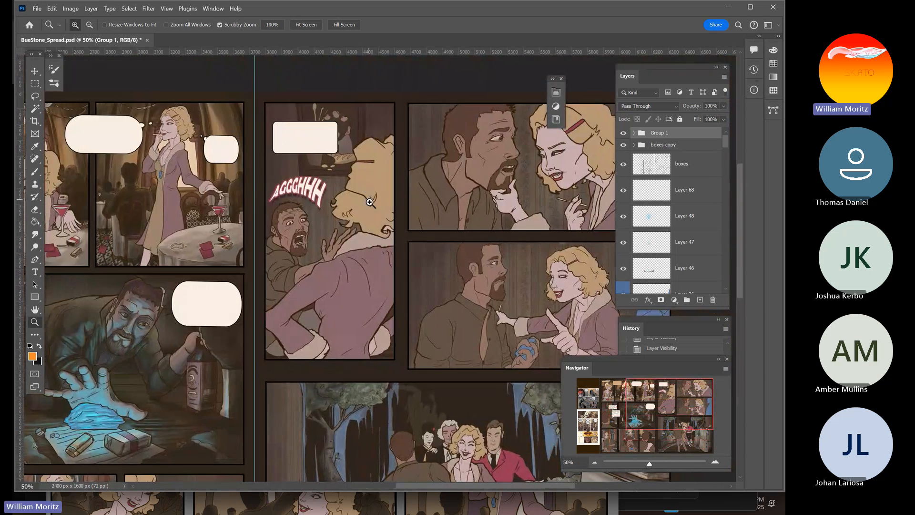
{"action": "left_click", "coordinate": [361, 216], "text": "alt"}
{"action": "left_click_drag", "start_coordinate": [292, 327], "coordinate": [327, 174]}
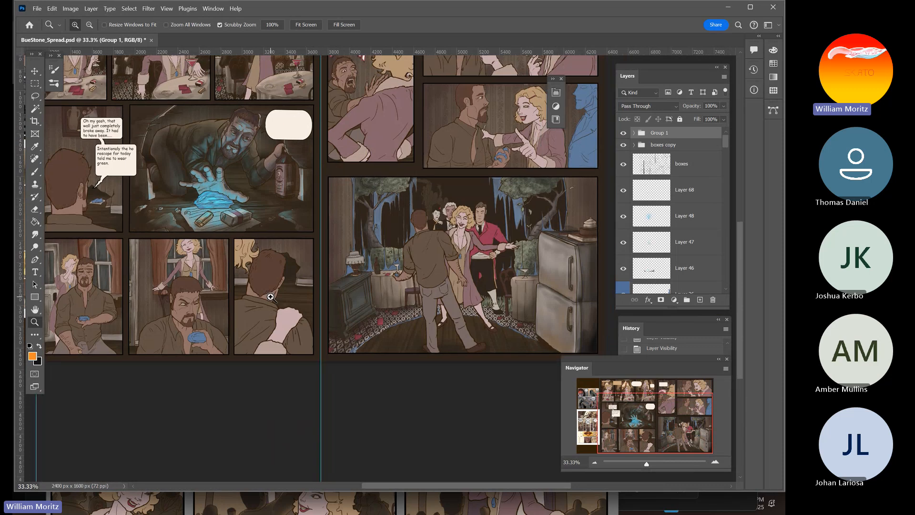
Examine the bottom-row panel with the hand on the man's shoulder, the right page's upper panels, and the spread as a whole
{"action": "left_click", "coordinate": [277, 298]}
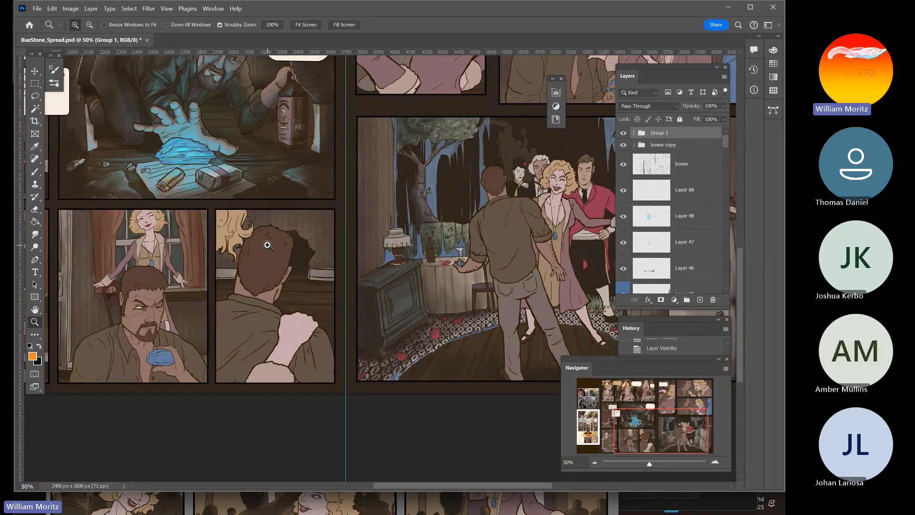
{"action": "left_click", "coordinate": [268, 245]}
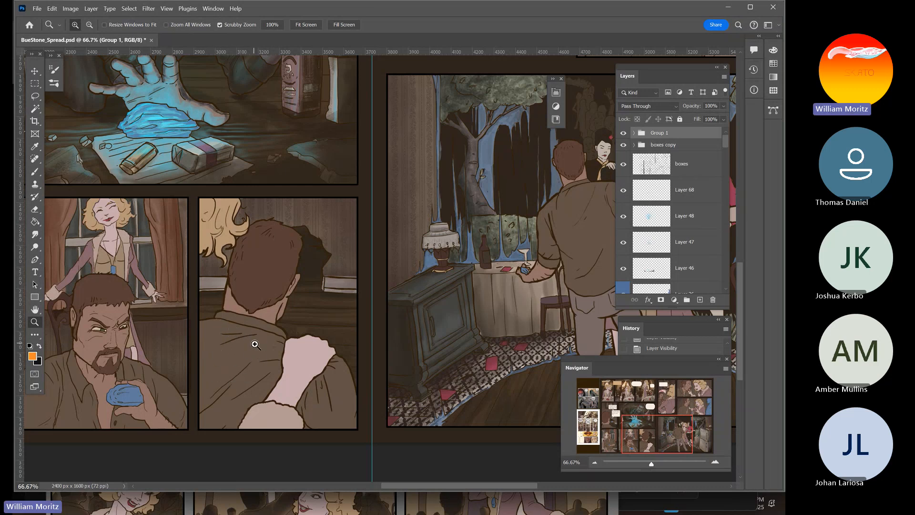
{"action": "left_click", "coordinate": [280, 306], "text": "alt"}
{"action": "left_click_drag", "start_coordinate": [323, 209], "coordinate": [216, 375]}
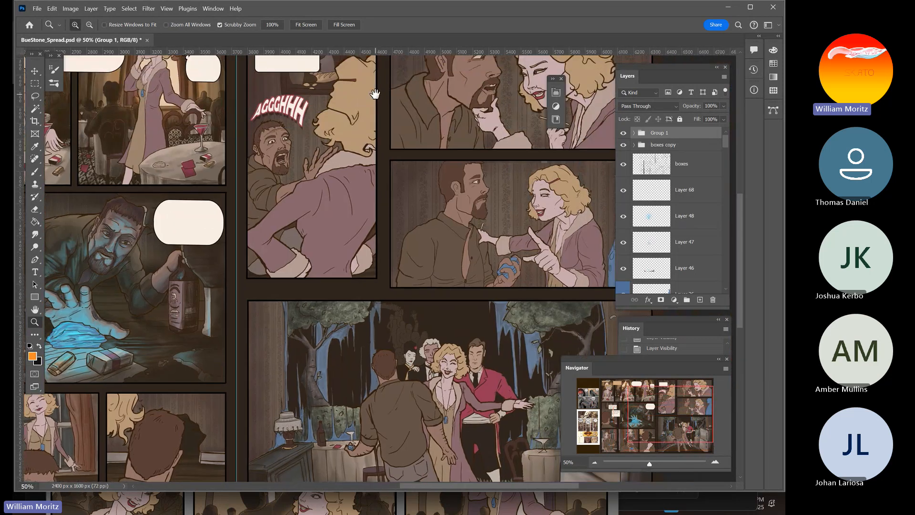
{"action": "left_click_drag", "start_coordinate": [375, 99], "coordinate": [349, 178]}
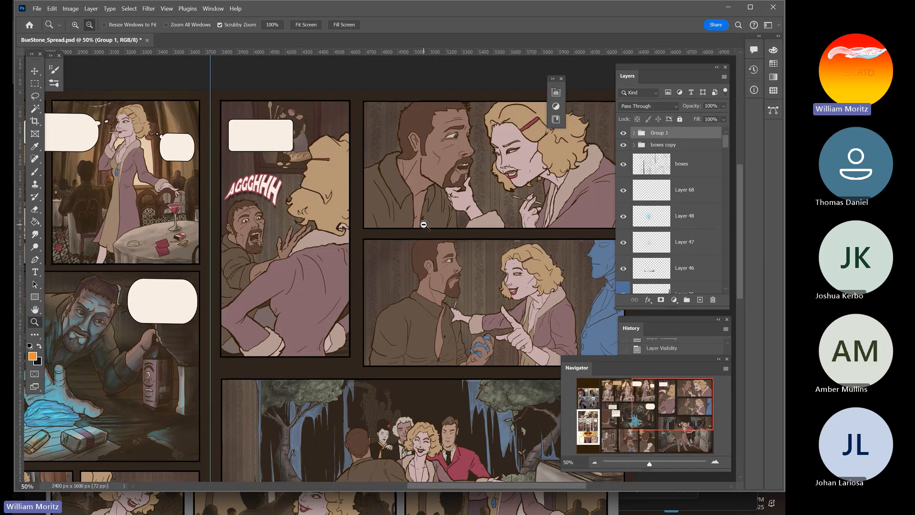
{"action": "key", "text": "ctrl+minus"}
{"action": "left_click_drag", "start_coordinate": [340, 212], "coordinate": [446, 185]}
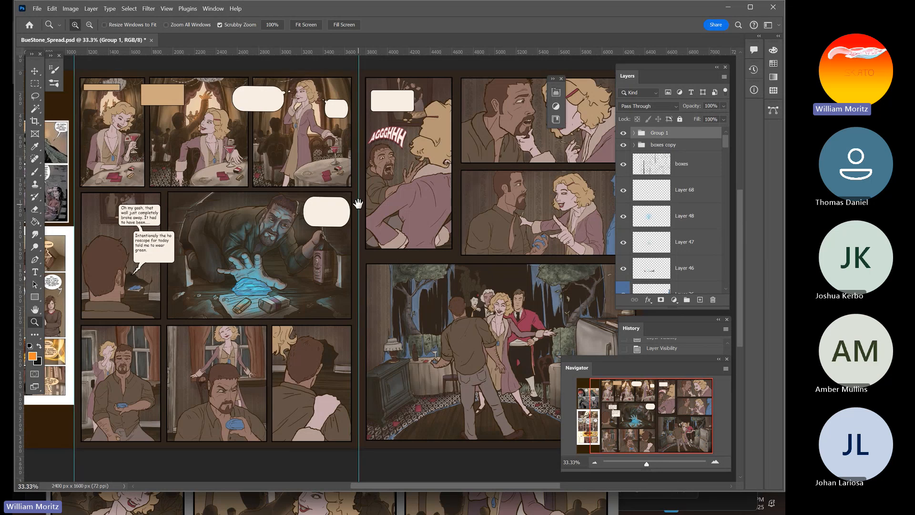
Select the Rectangle 5 copy 2 layer, the empty balloon in the panel where the man reaches for the glowing blue stone
{"action": "mouse_move", "coordinate": [358, 204]}
{"action": "left_mouse_down"}
{"action": "mouse_move", "coordinate": [339, 233]}
{"action": "mouse_move", "coordinate": [351, 221]}
{"action": "left_mouse_up"}
{"action": "left_click", "coordinate": [414, 218], "text": "alt"}
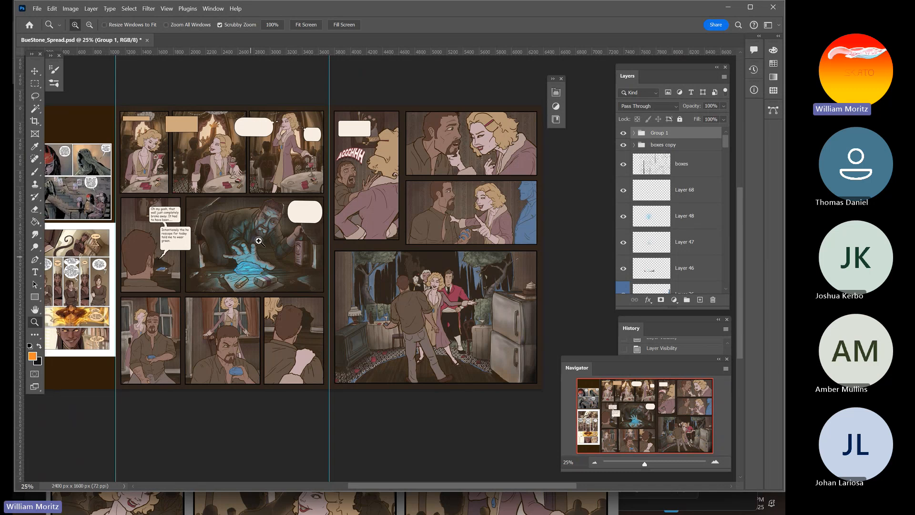
{"action": "left_click", "coordinate": [283, 193]}
{"action": "left_click", "coordinate": [283, 193]}
{"action": "key", "text": "v"}
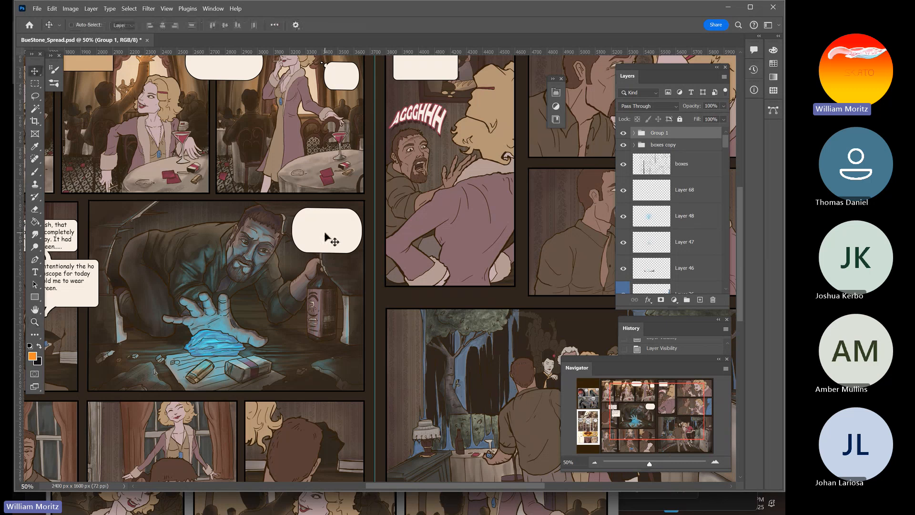
{"action": "right_click", "coordinate": [326, 234]}
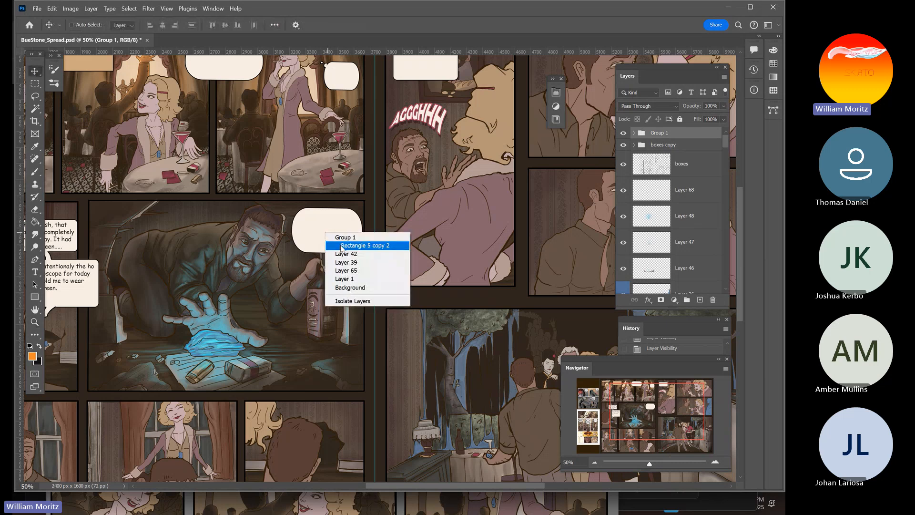
{"action": "left_click", "coordinate": [341, 246]}
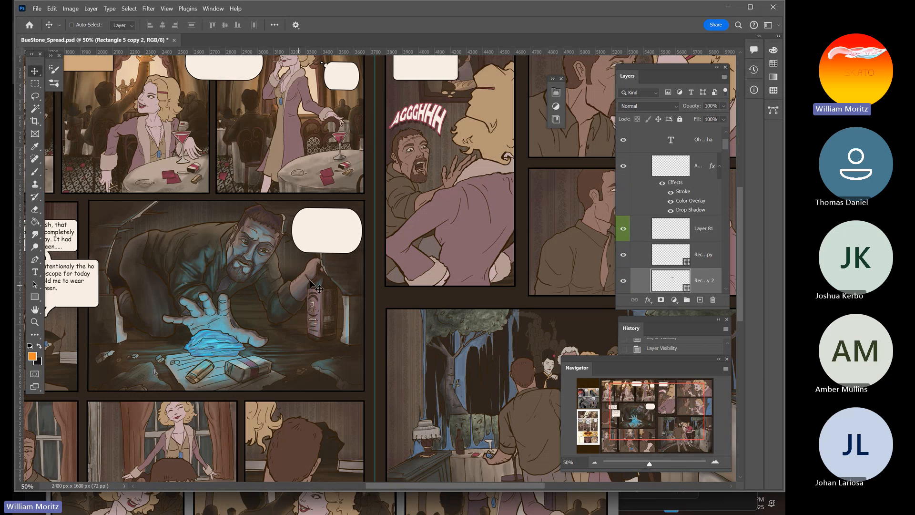
Examine the off-white balloons, the dark brown page background and black panel frames up close and across the whole spread
{"action": "left_click", "coordinate": [34, 323]}
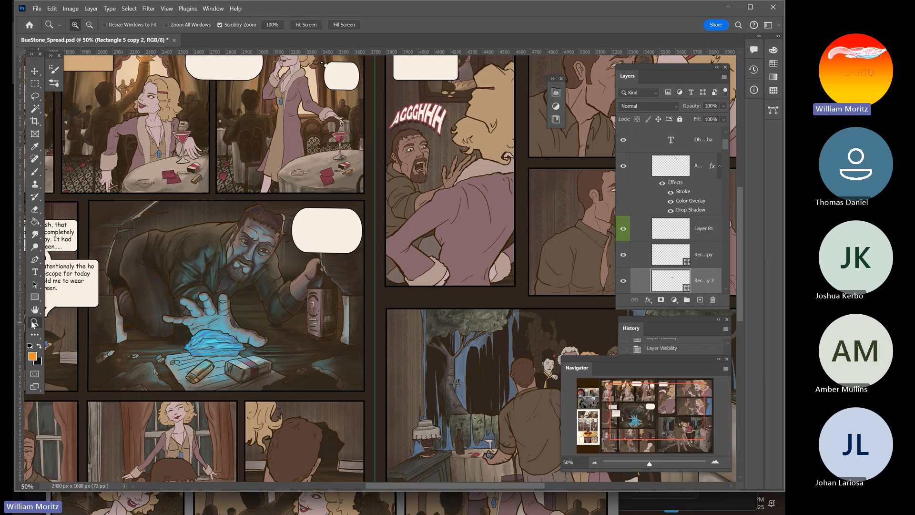
{"action": "left_click", "coordinate": [307, 263], "text": "alt"}
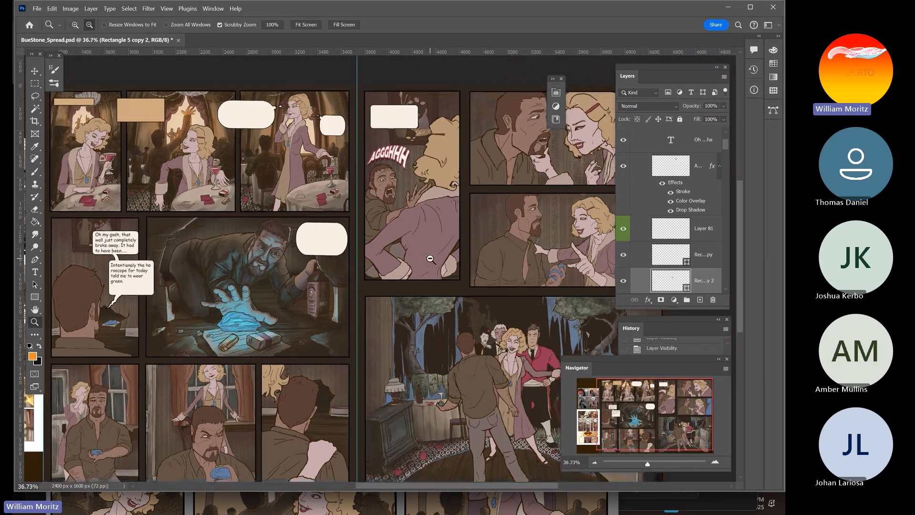
{"action": "left_click", "coordinate": [430, 259], "text": "alt"}
{"action": "left_click", "coordinate": [429, 250], "text": "alt"}
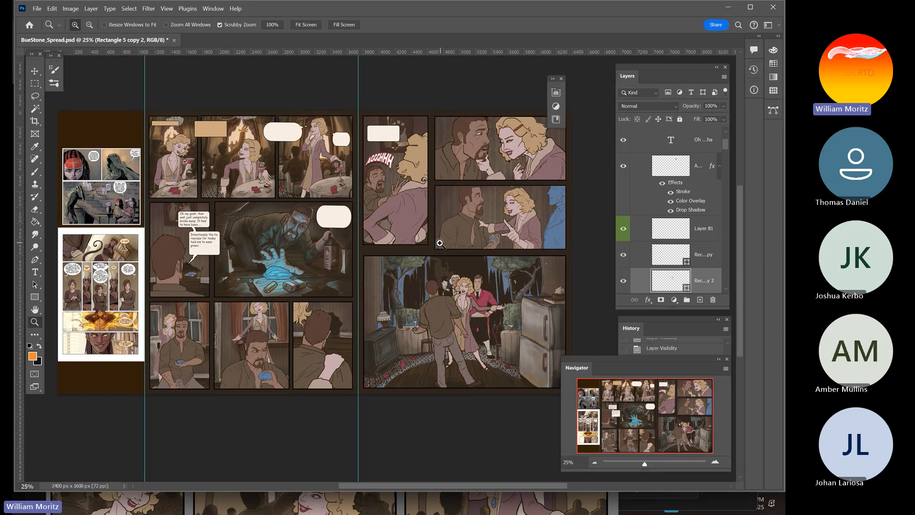
{"action": "left_click", "coordinate": [437, 228]}
{"action": "left_click", "coordinate": [438, 227]}
{"action": "left_click", "coordinate": [438, 228]}
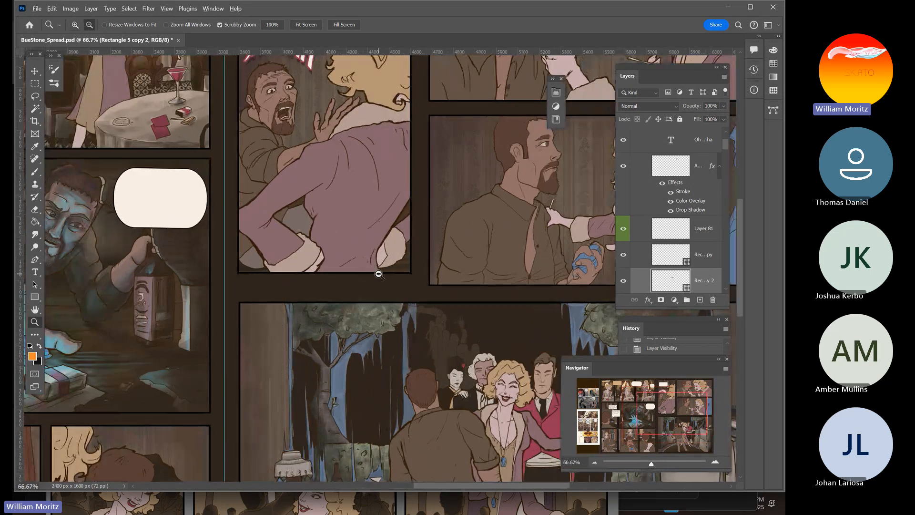
{"action": "left_click", "coordinate": [379, 274], "text": "alt"}
{"action": "left_click", "coordinate": [378, 274], "text": "alt"}
{"action": "left_click", "coordinate": [379, 275], "text": "alt"}
{"action": "mouse_move", "coordinate": [330, 287]}
{"action": "left_mouse_down"}
{"action": "mouse_move", "coordinate": [386, 291]}
{"action": "mouse_move", "coordinate": [338, 296]}
{"action": "left_mouse_up"}
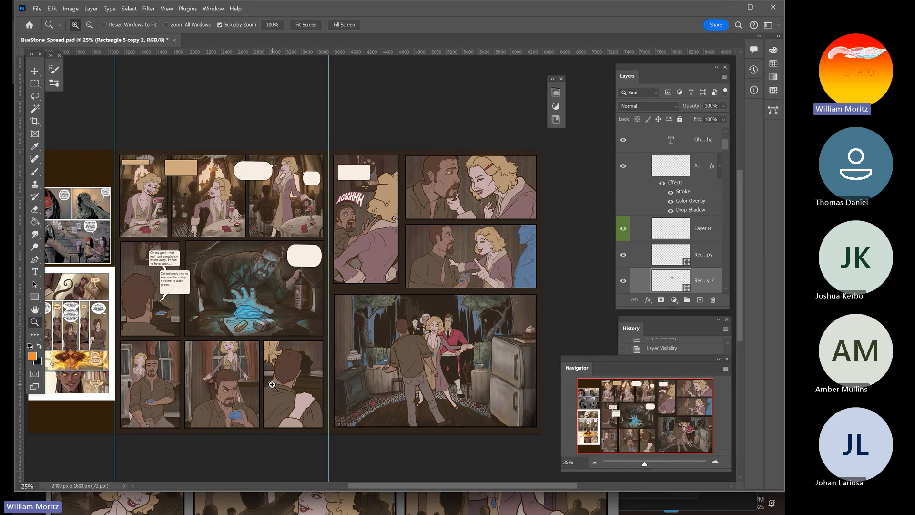
Switch to the Electronic Illustration Demo meeting in Microsoft Teams and stop its recording and transcription
{"action": "key", "text": "super"}
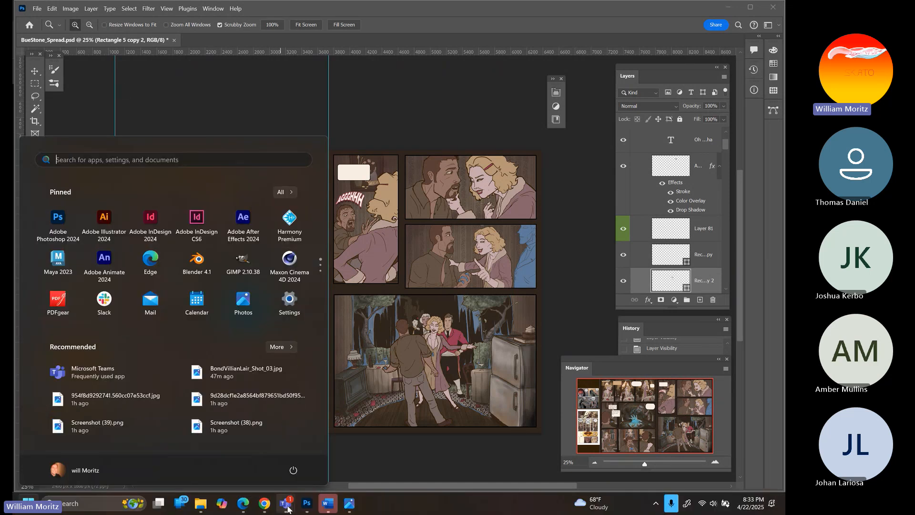
{"action": "mouse_move", "coordinate": [284, 503]}
{"action": "left_click", "coordinate": [278, 448]}
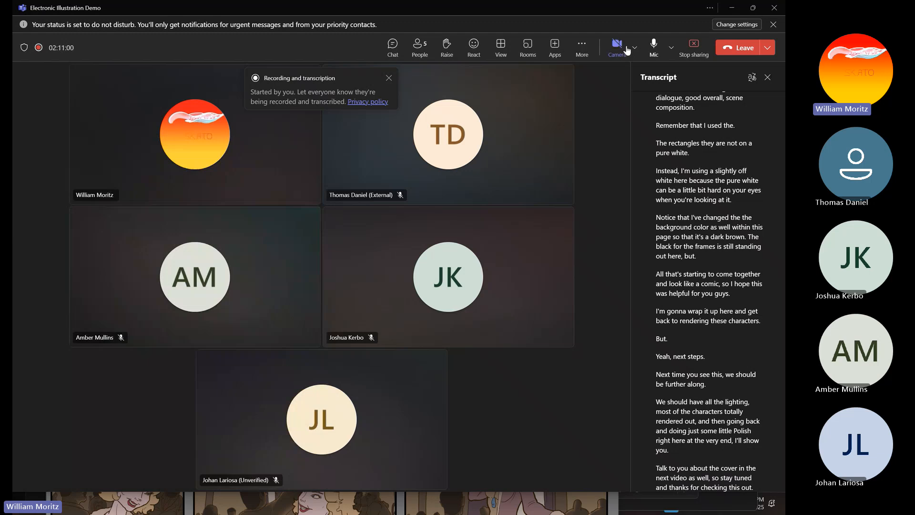
{"action": "left_click", "coordinate": [582, 46]}
{"action": "mouse_move", "coordinate": [593, 79]}
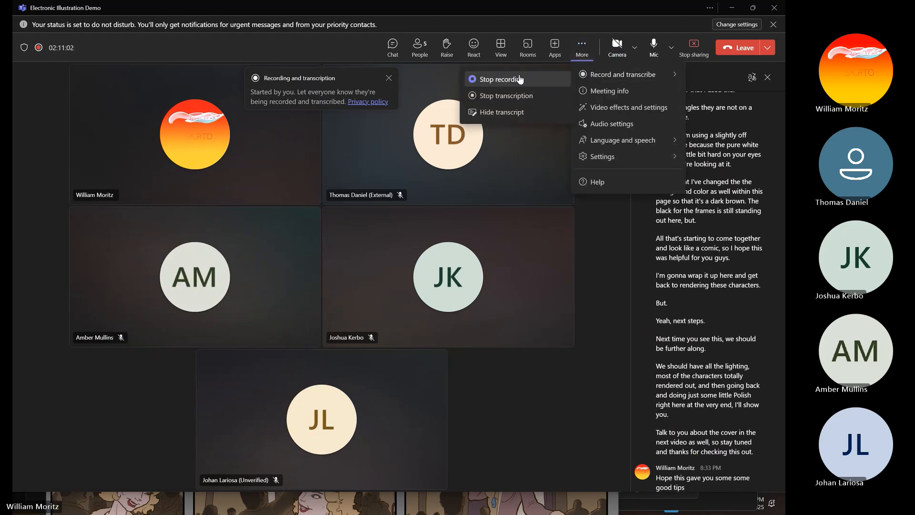
{"action": "left_click", "coordinate": [514, 76]}
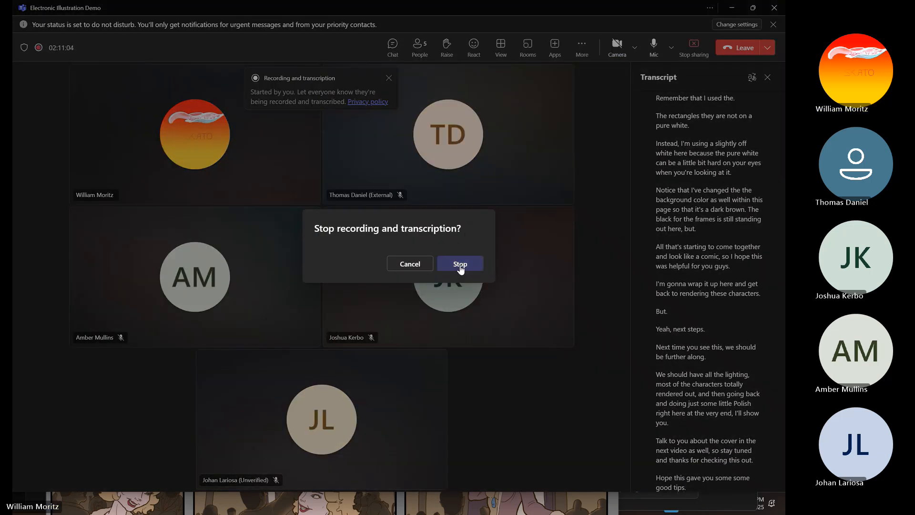